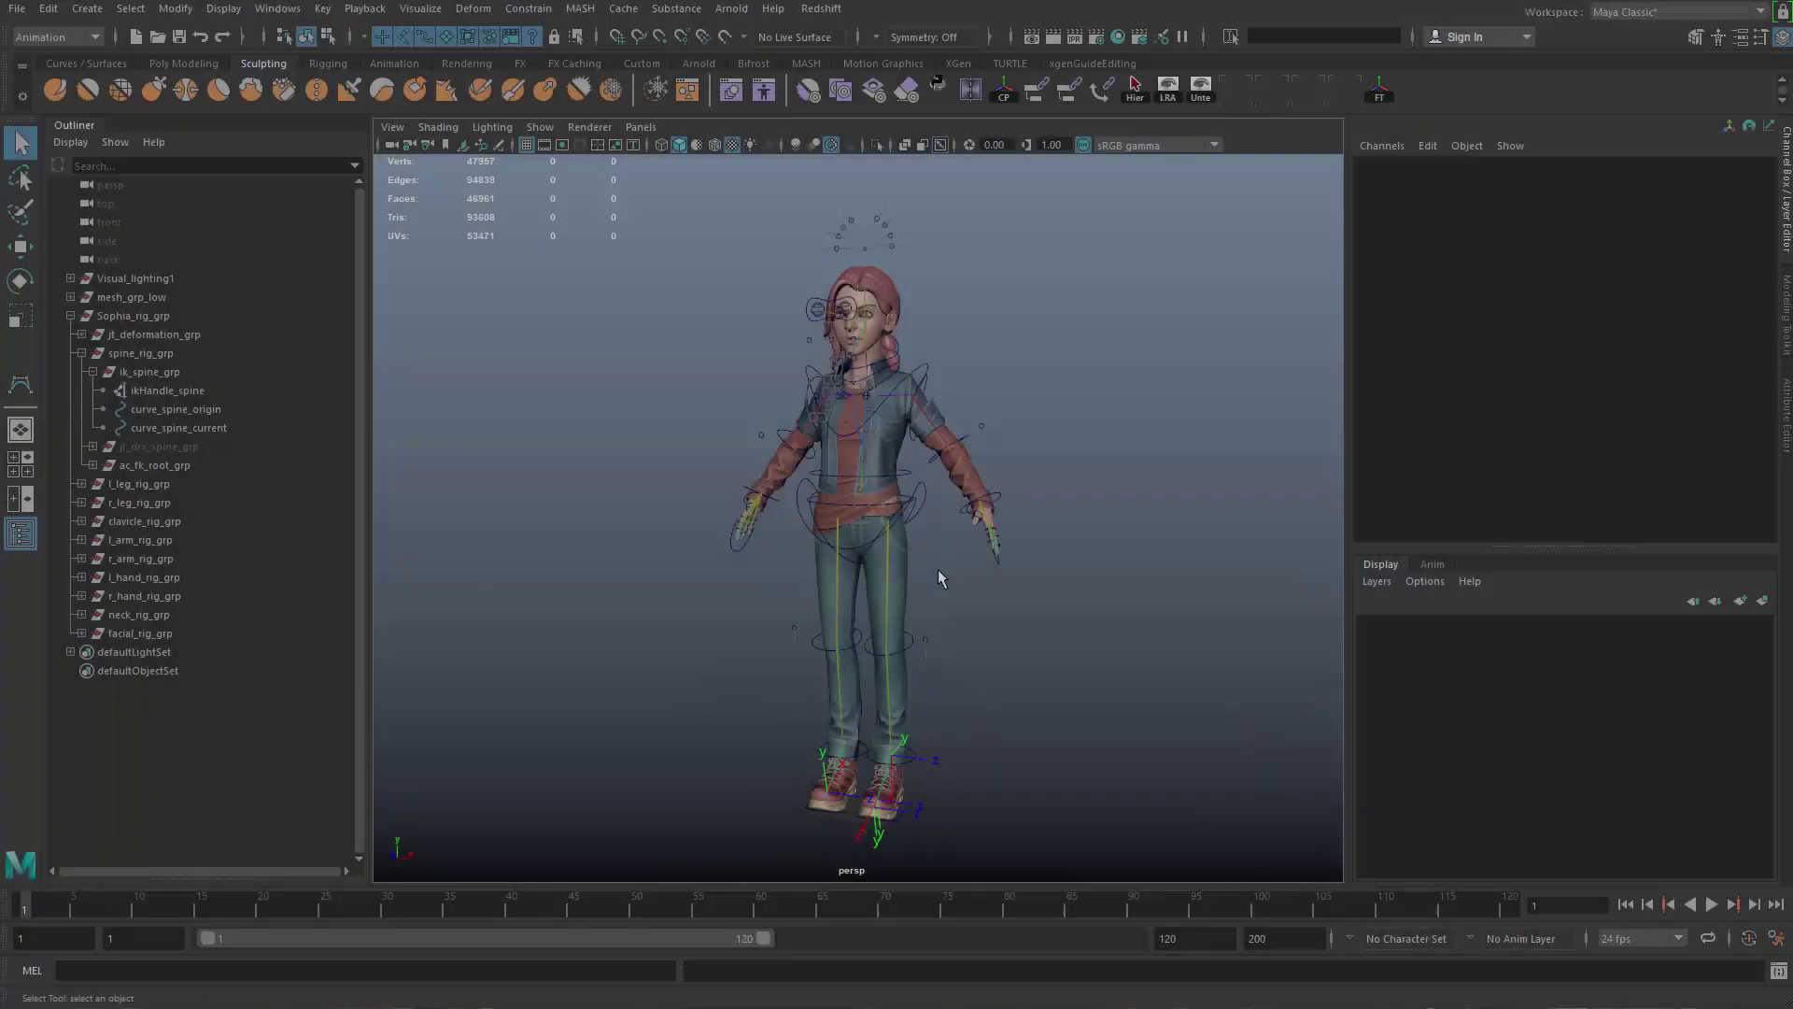
# Step: Examine the character rig's control curves and joints on the torso, arm, legs and shoes
pyautogui.scroll(10, 1111, 708)
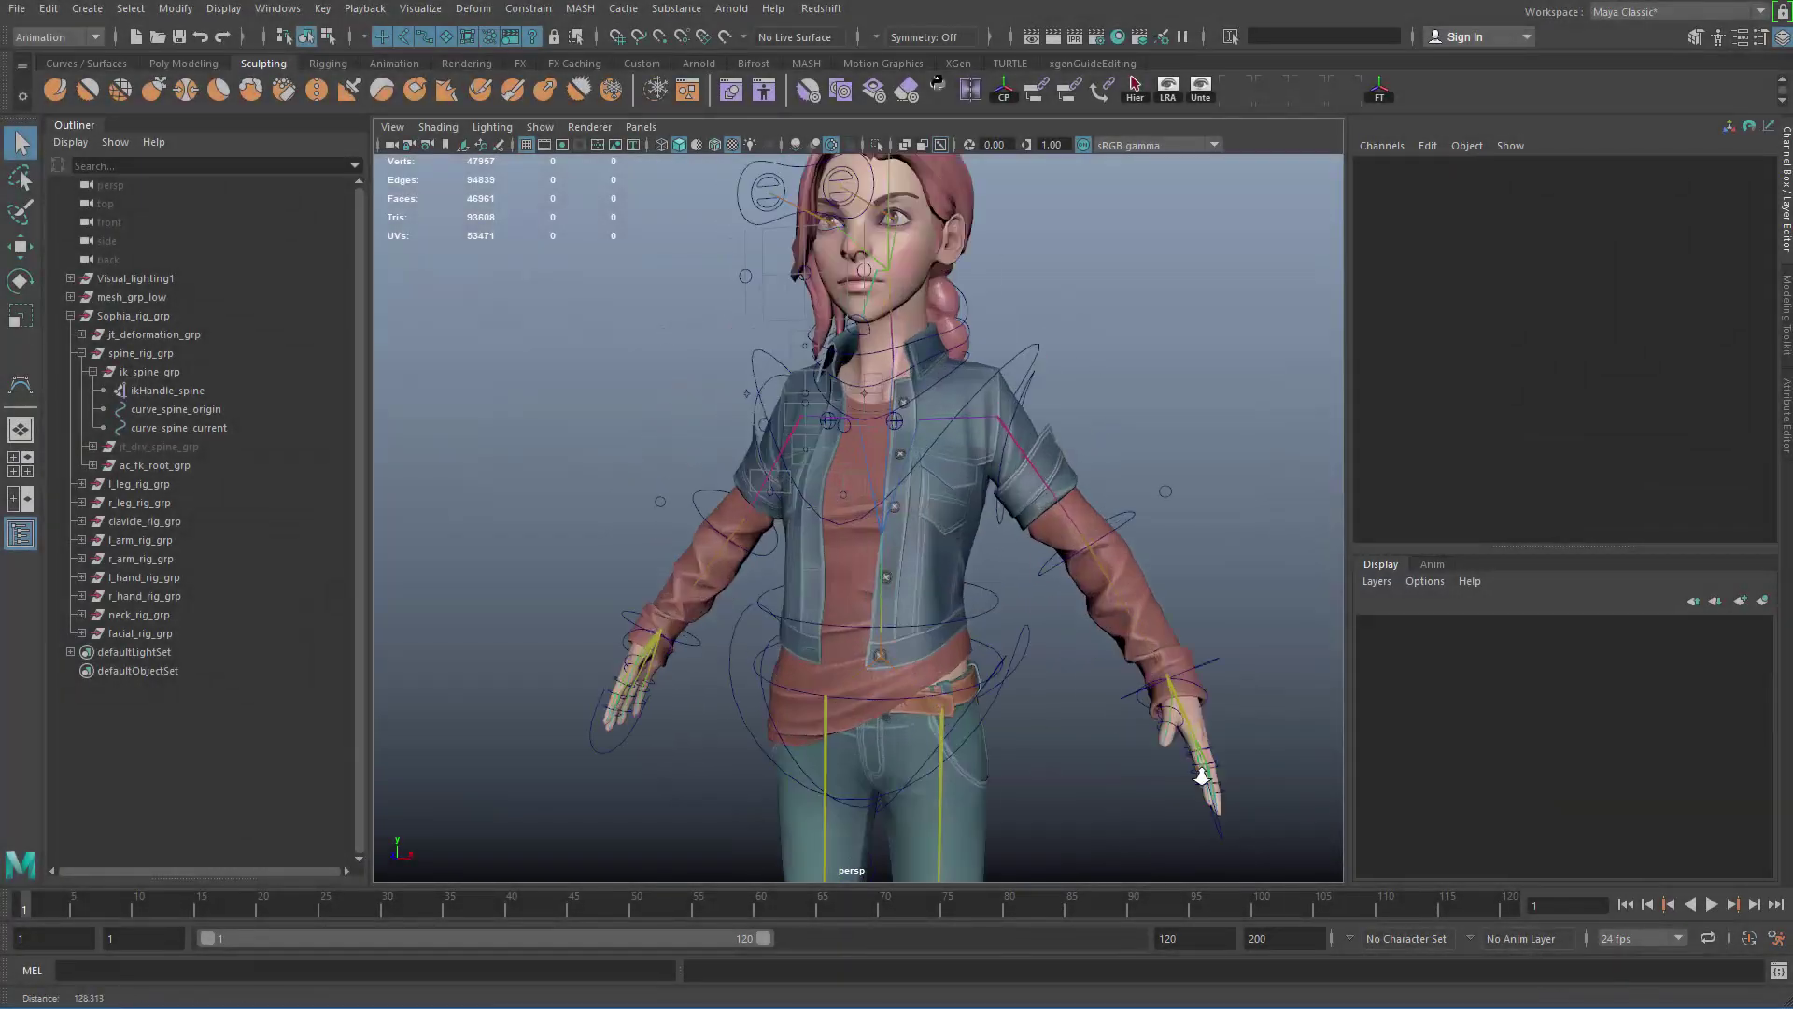
pyautogui.keyDown('alt'); pyautogui.moveTo(1111, 517); pyautogui.dragTo(1096, 573); pyautogui.keyUp('alt')
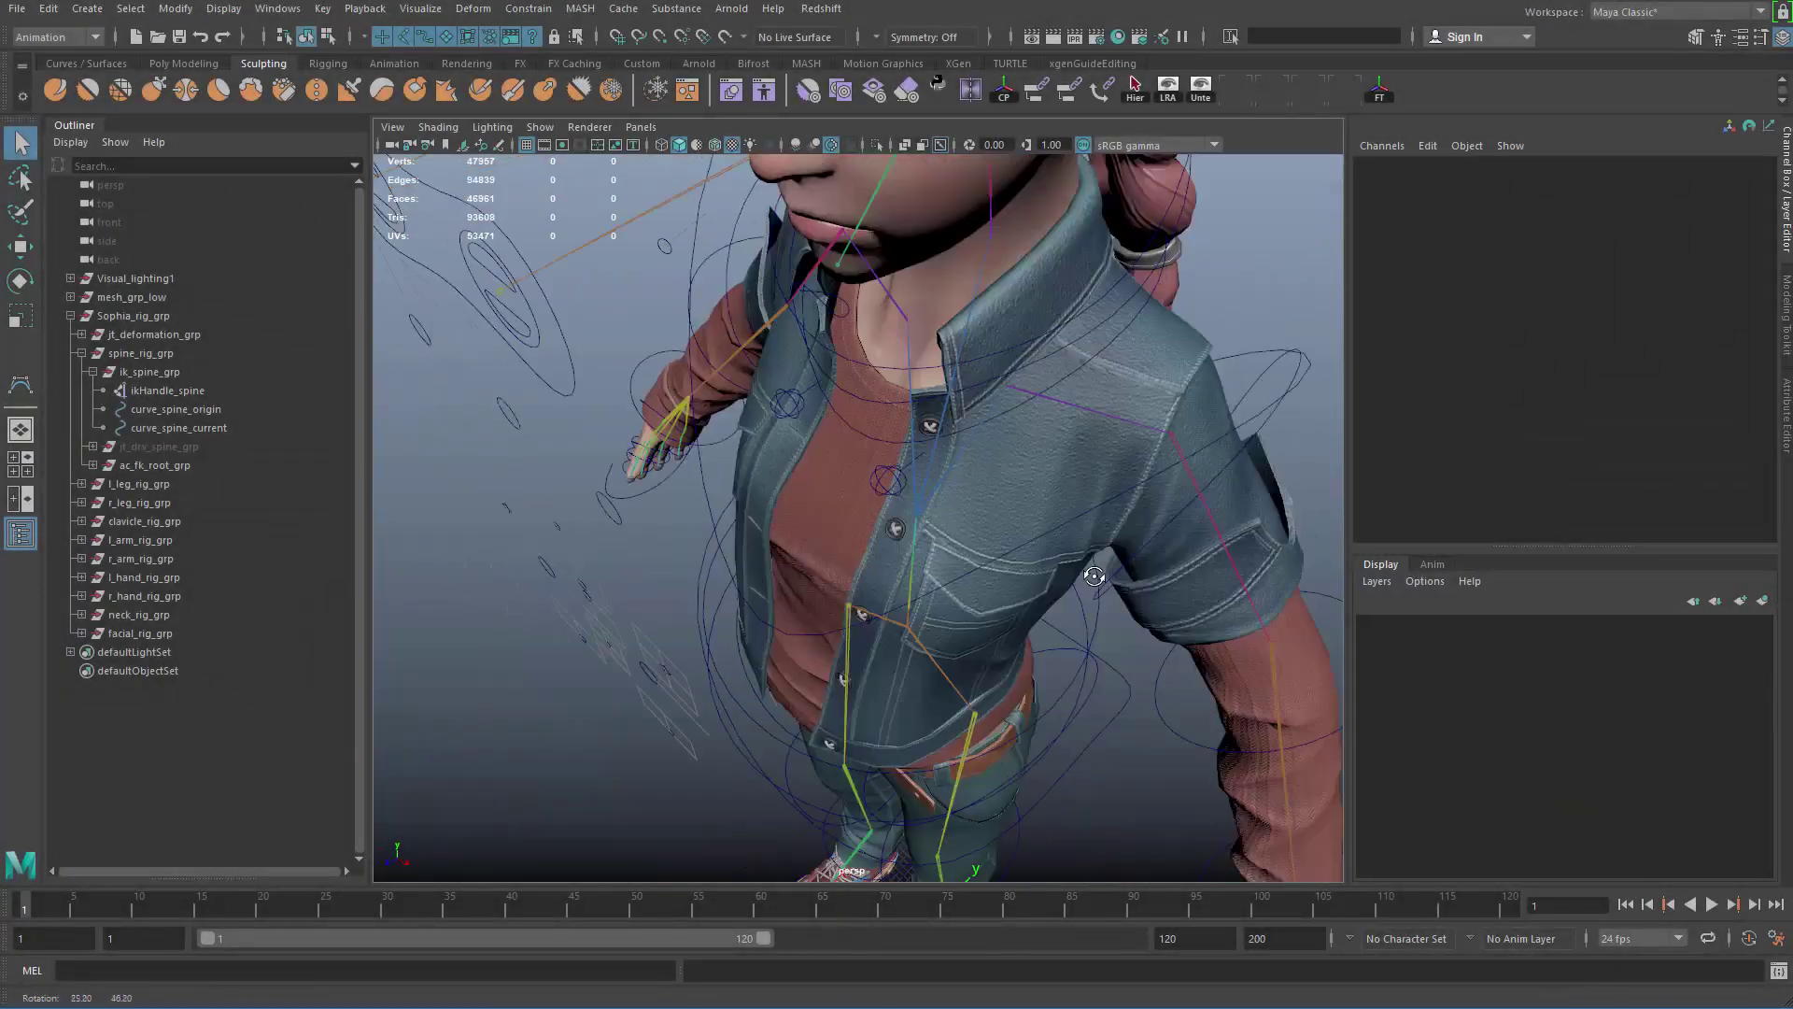
pyautogui.keyDown('alt'); pyautogui.moveTo(1096, 572); pyautogui.dragTo(786, 502, button='right'); pyautogui.keyUp('alt')
pyautogui.scroll(-3, 786, 502)
pyautogui.keyDown('alt'); pyautogui.moveTo(790, 509); pyautogui.dragTo(779, 461); pyautogui.keyUp('alt')
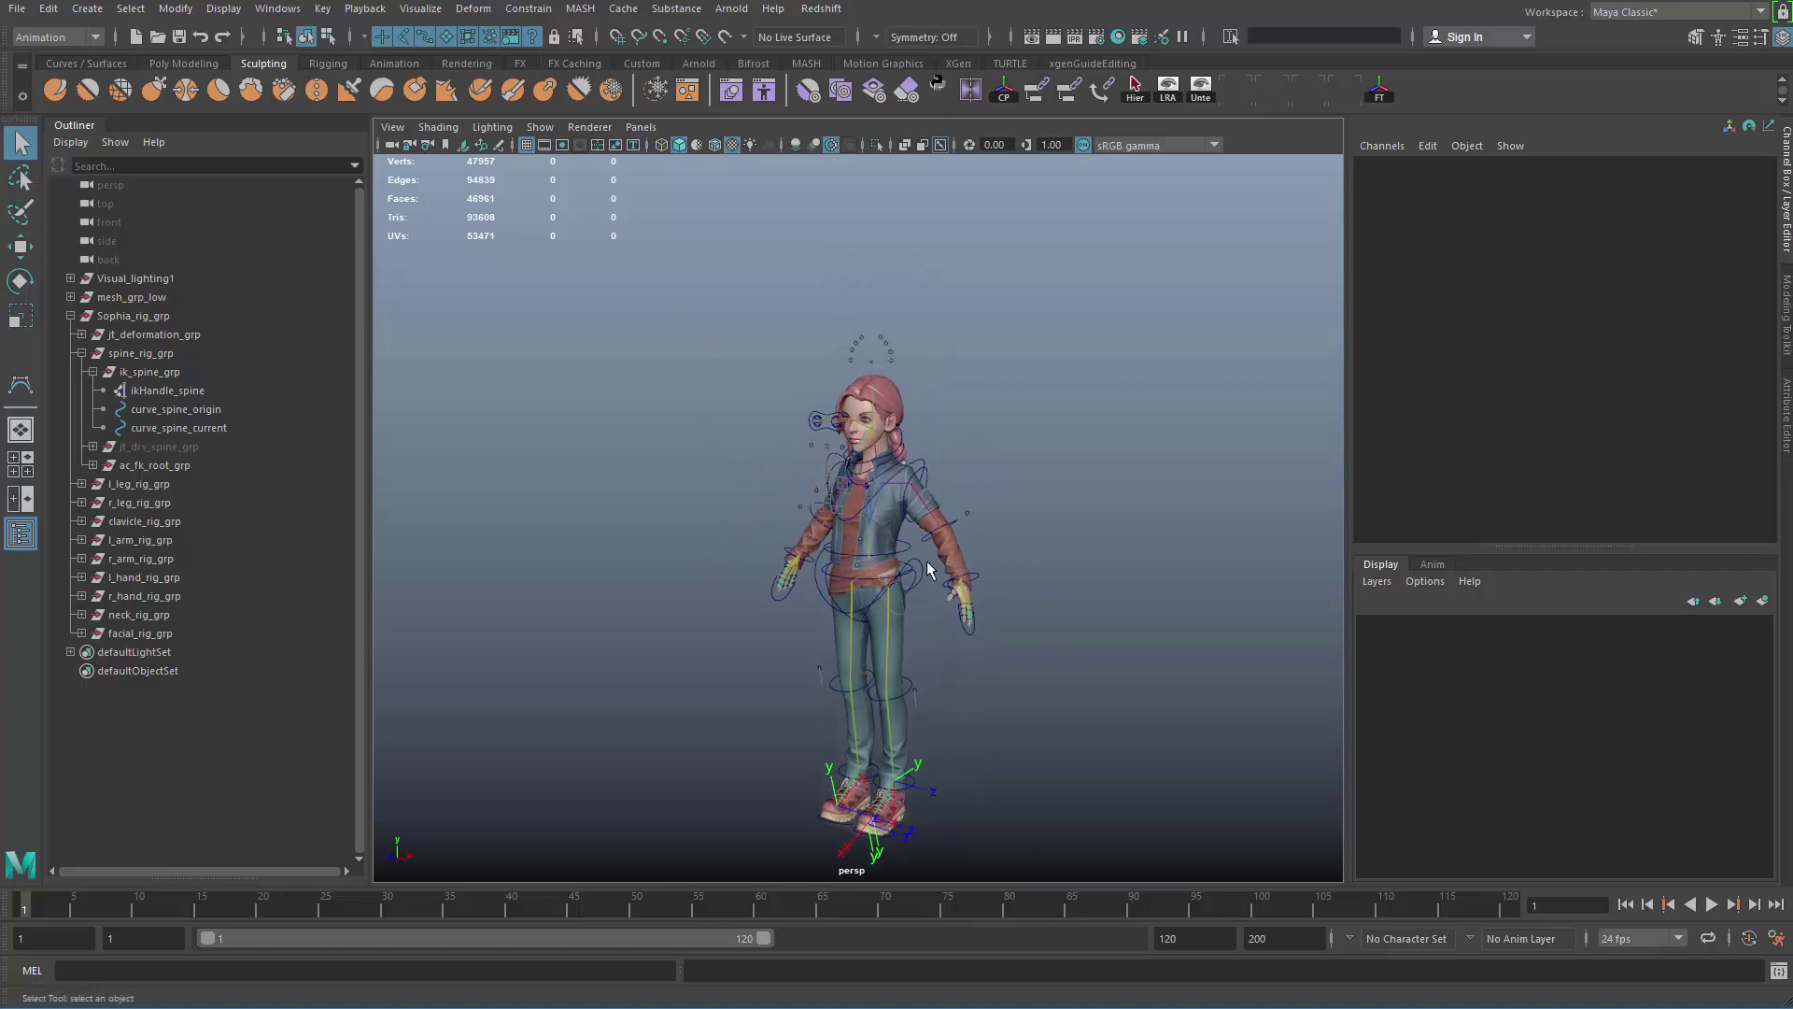
pyautogui.keyDown('alt'); pyautogui.moveTo(928, 564); pyautogui.dragTo(923, 497, button='middle'); pyautogui.keyUp('alt')
pyautogui.scroll(5, 999, 534)
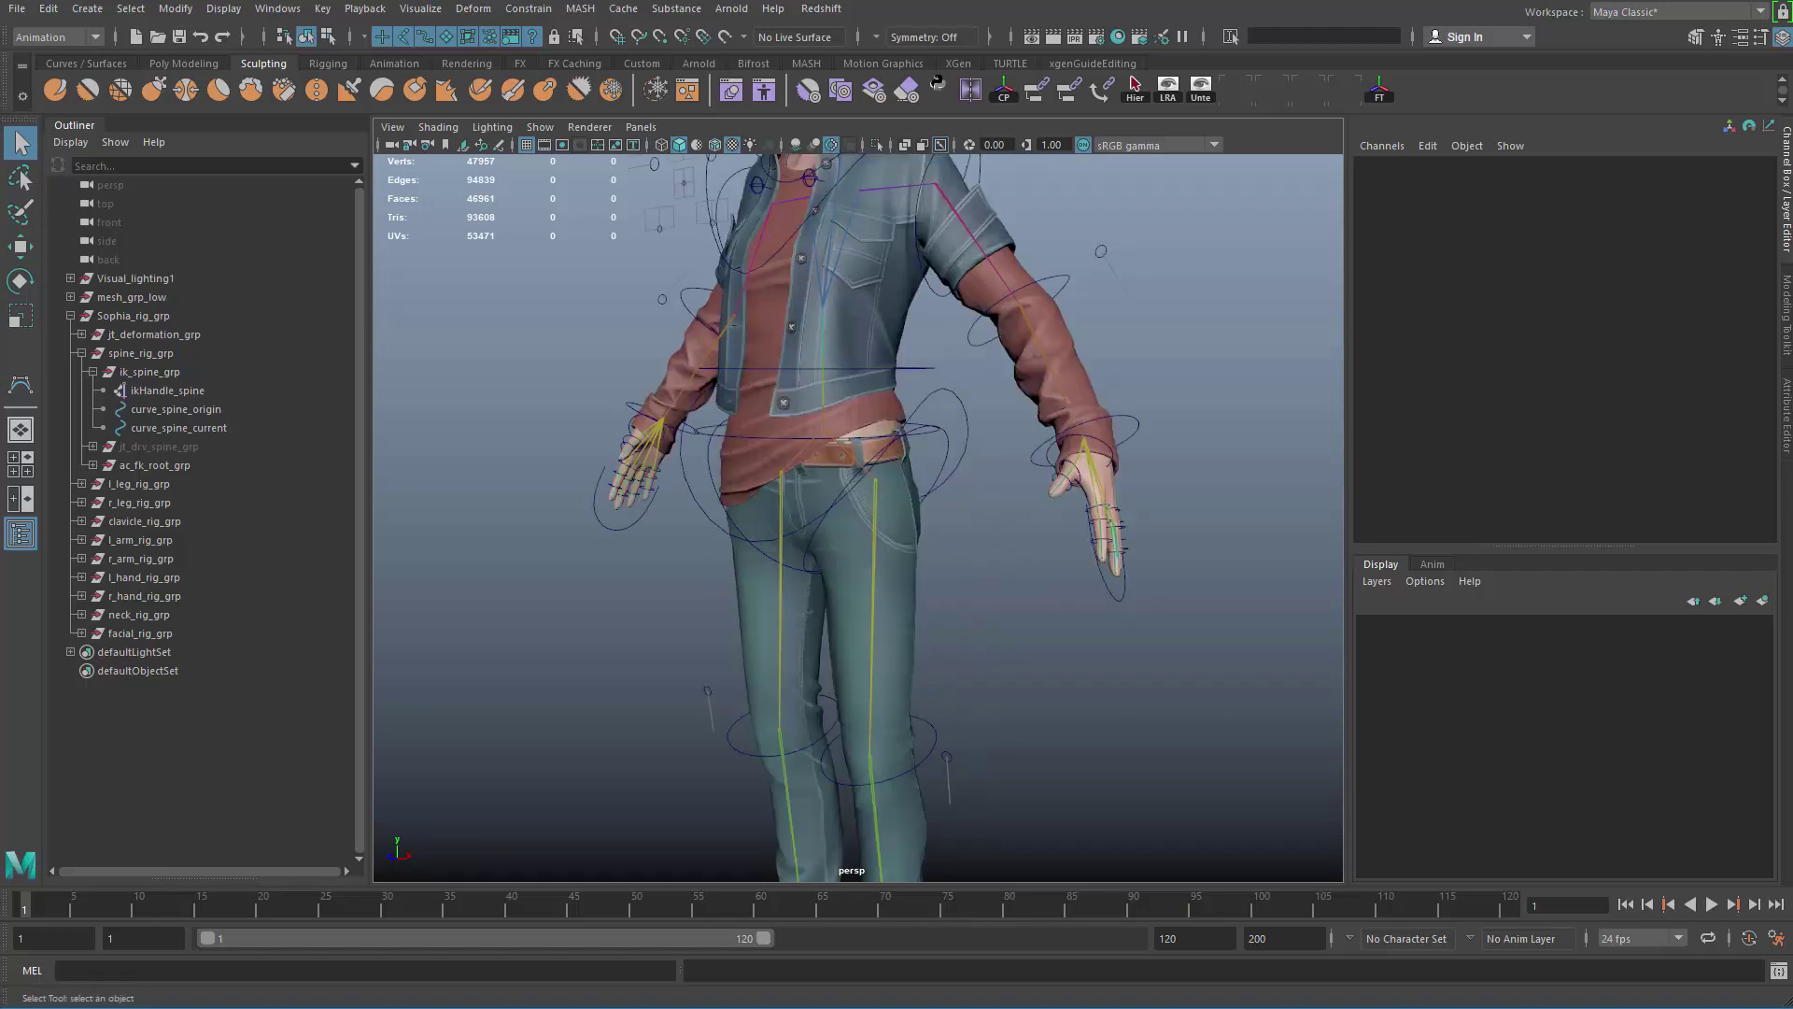
pyautogui.scroll(-3, 1098, 569)
pyautogui.keyDown('alt'); pyautogui.moveTo(1005, 524); pyautogui.dragTo(1049, 610); pyautogui.keyUp('alt')
pyautogui.scroll(5, 1055, 411)
pyautogui.keyDown('alt'); pyautogui.moveTo(1055, 408); pyautogui.dragTo(1002, 538, button='middle'); pyautogui.keyUp('alt')
pyautogui.keyDown('alt'); pyautogui.moveTo(1002, 537); pyautogui.dragTo(1057, 383); pyautogui.keyUp('alt')
pyautogui.click(1057, 383)
pyautogui.keyDown('alt'); pyautogui.moveTo(1185, 502); pyautogui.dragTo(961, 588, button='right'); pyautogui.keyUp('alt')
pyautogui.keyDown('alt'); pyautogui.moveTo(961, 589); pyautogui.dragTo(1031, 458, button='middle'); pyautogui.keyUp('alt')
pyautogui.keyDown('alt'); pyautogui.moveTo(1141, 463); pyautogui.dragTo(1175, 495, button='right'); pyautogui.keyUp('alt')
pyautogui.keyDown('alt'); pyautogui.moveTo(1175, 495); pyautogui.dragTo(1010, 620); pyautogui.keyUp('alt')
pyautogui.scroll(4, 874, 592)
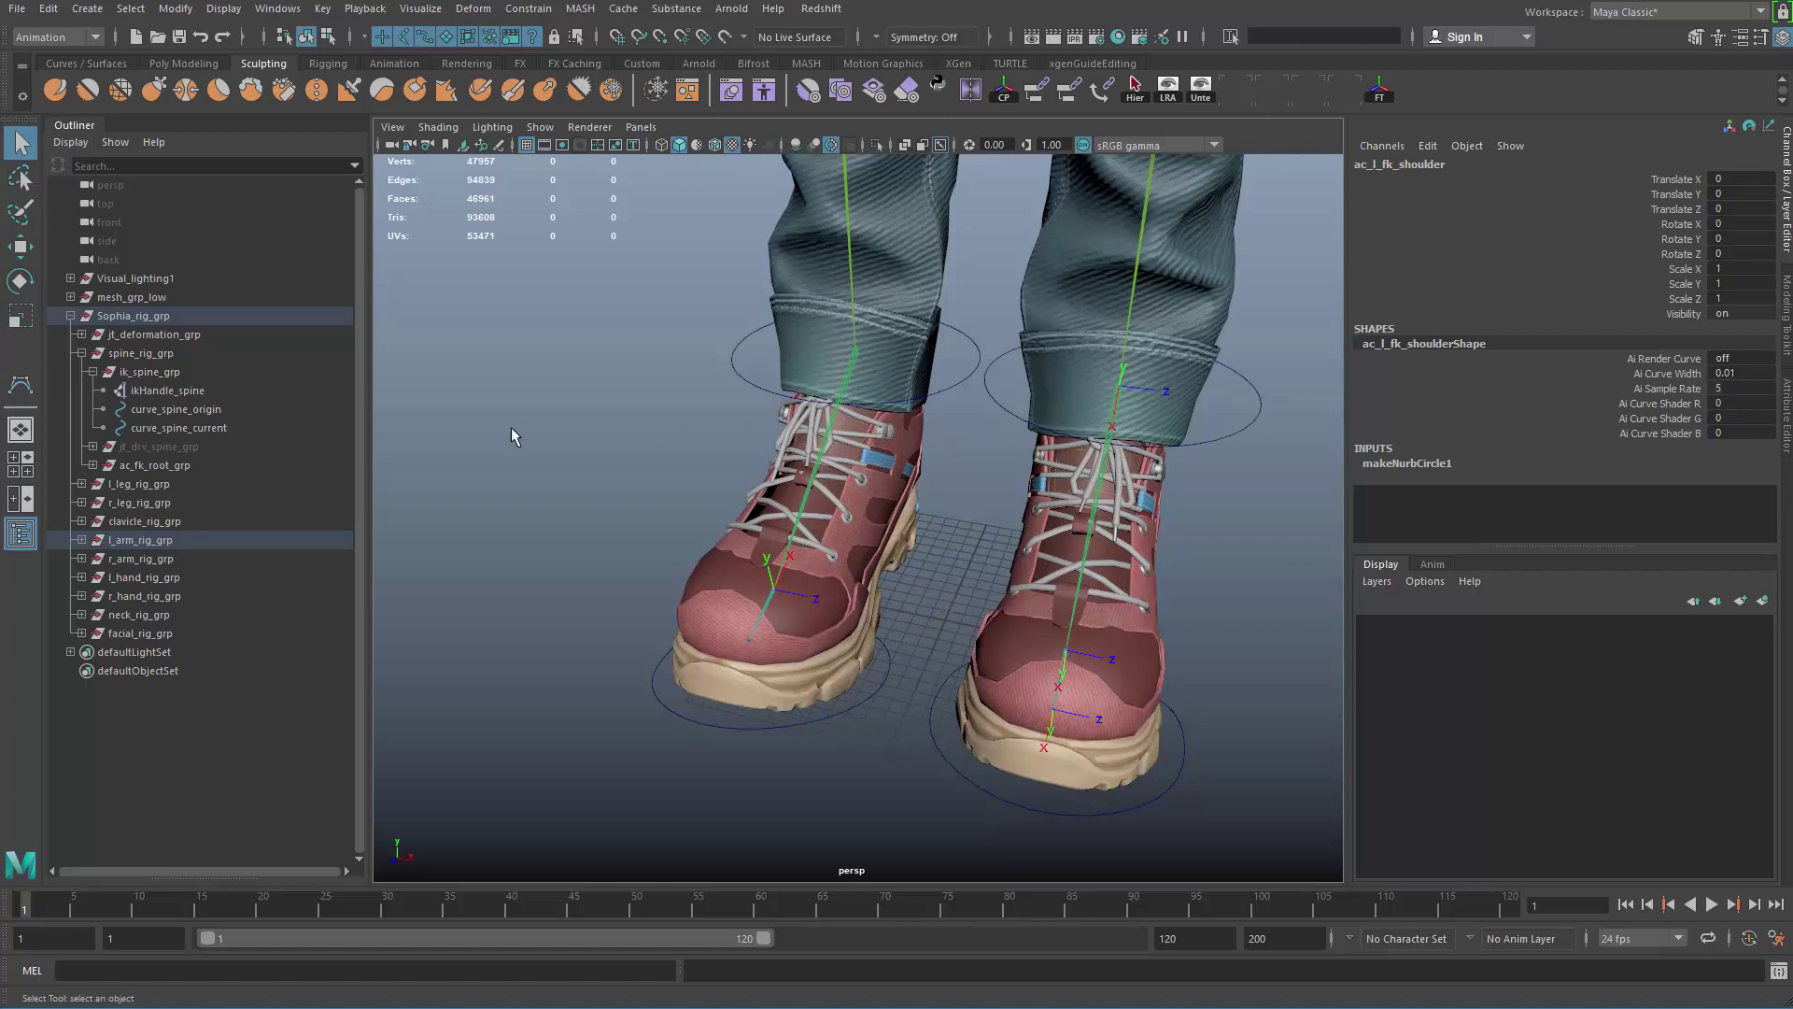
# Step: Collapse the Sophia_rig_grp hierarchy and activate the CV Curve tool with curve degree 1 Linear and uniform knot spacing
pyautogui.click(70, 316)
pyautogui.scroll(5, 799, 435)
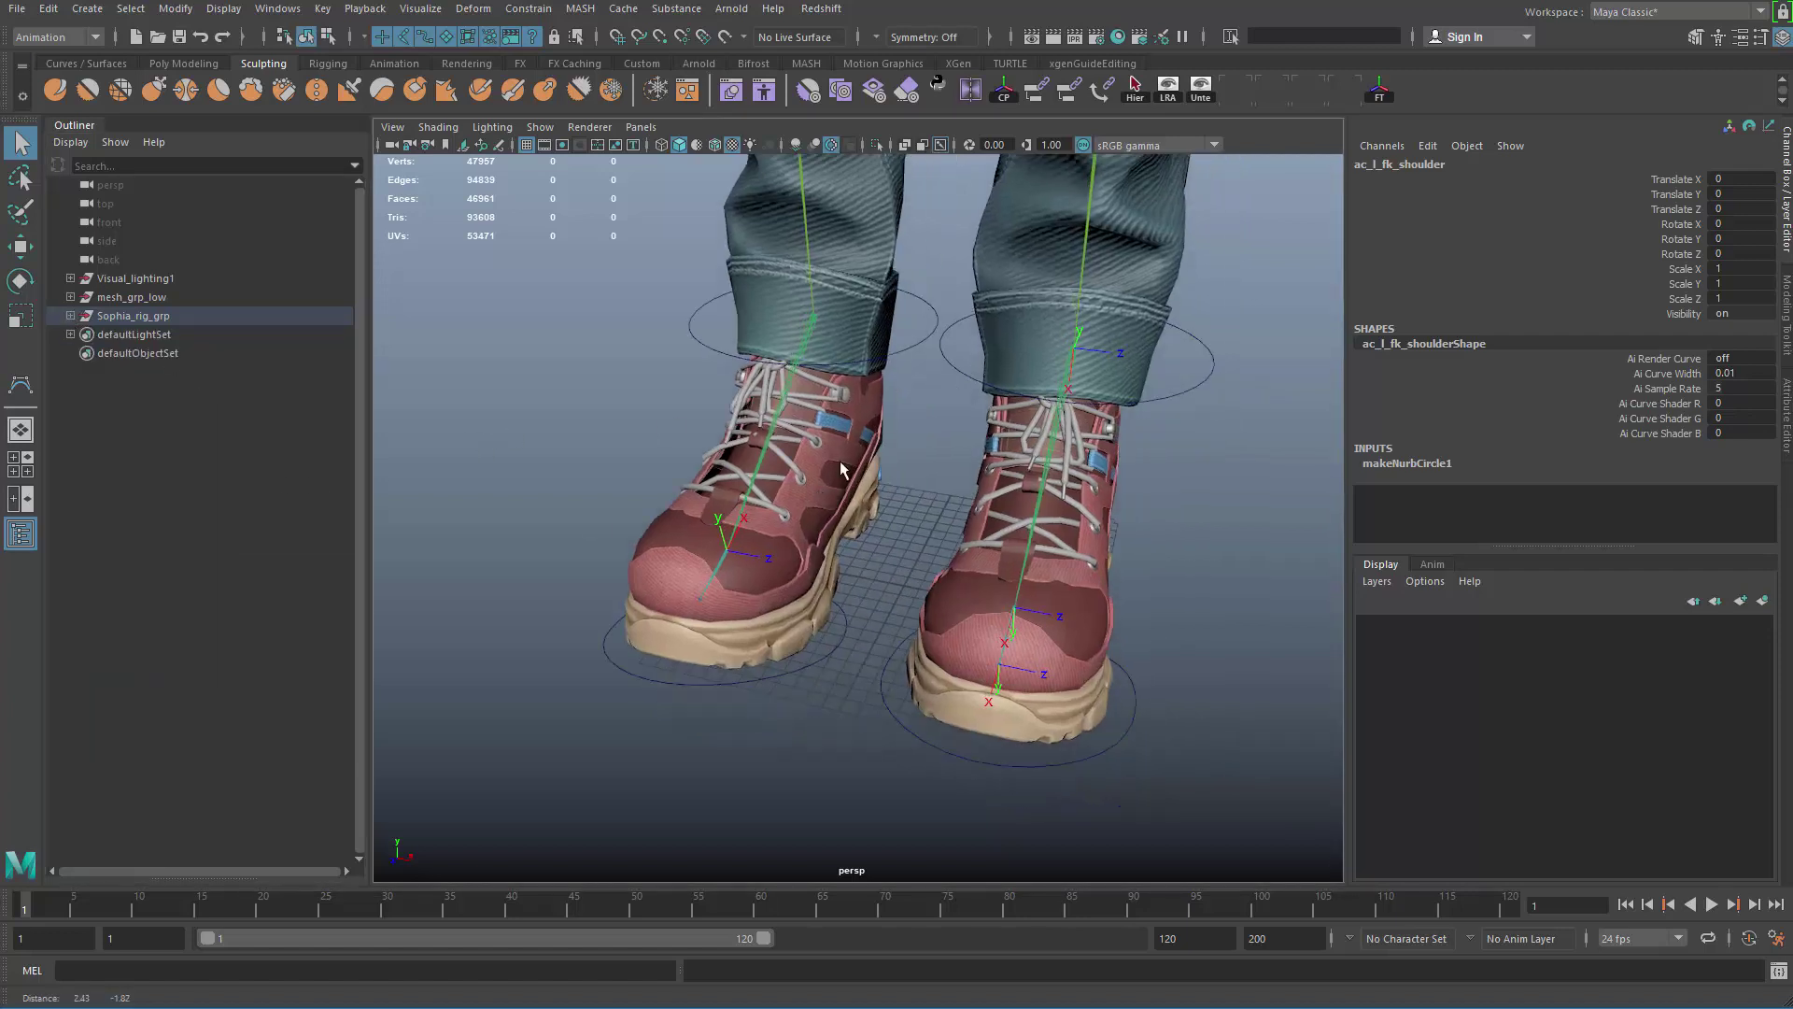
pyautogui.click(799, 434)
pyautogui.click(87, 8)
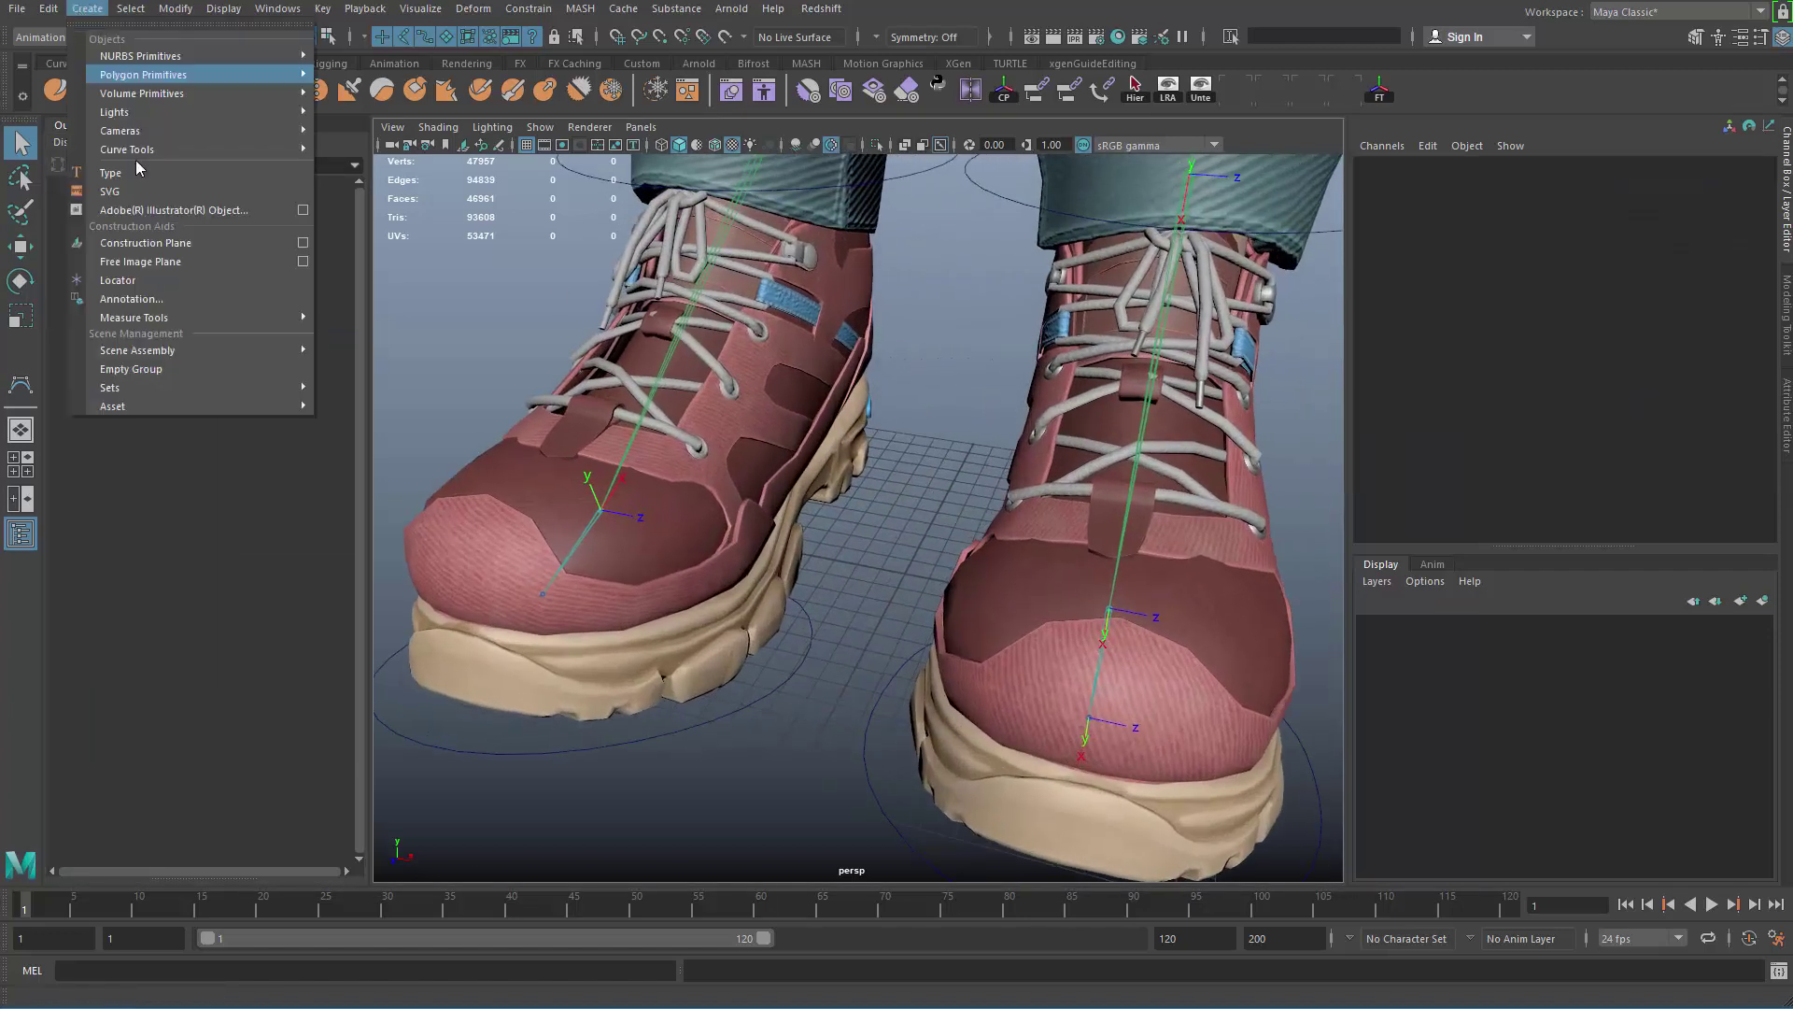
pyautogui.moveTo(293, 150)
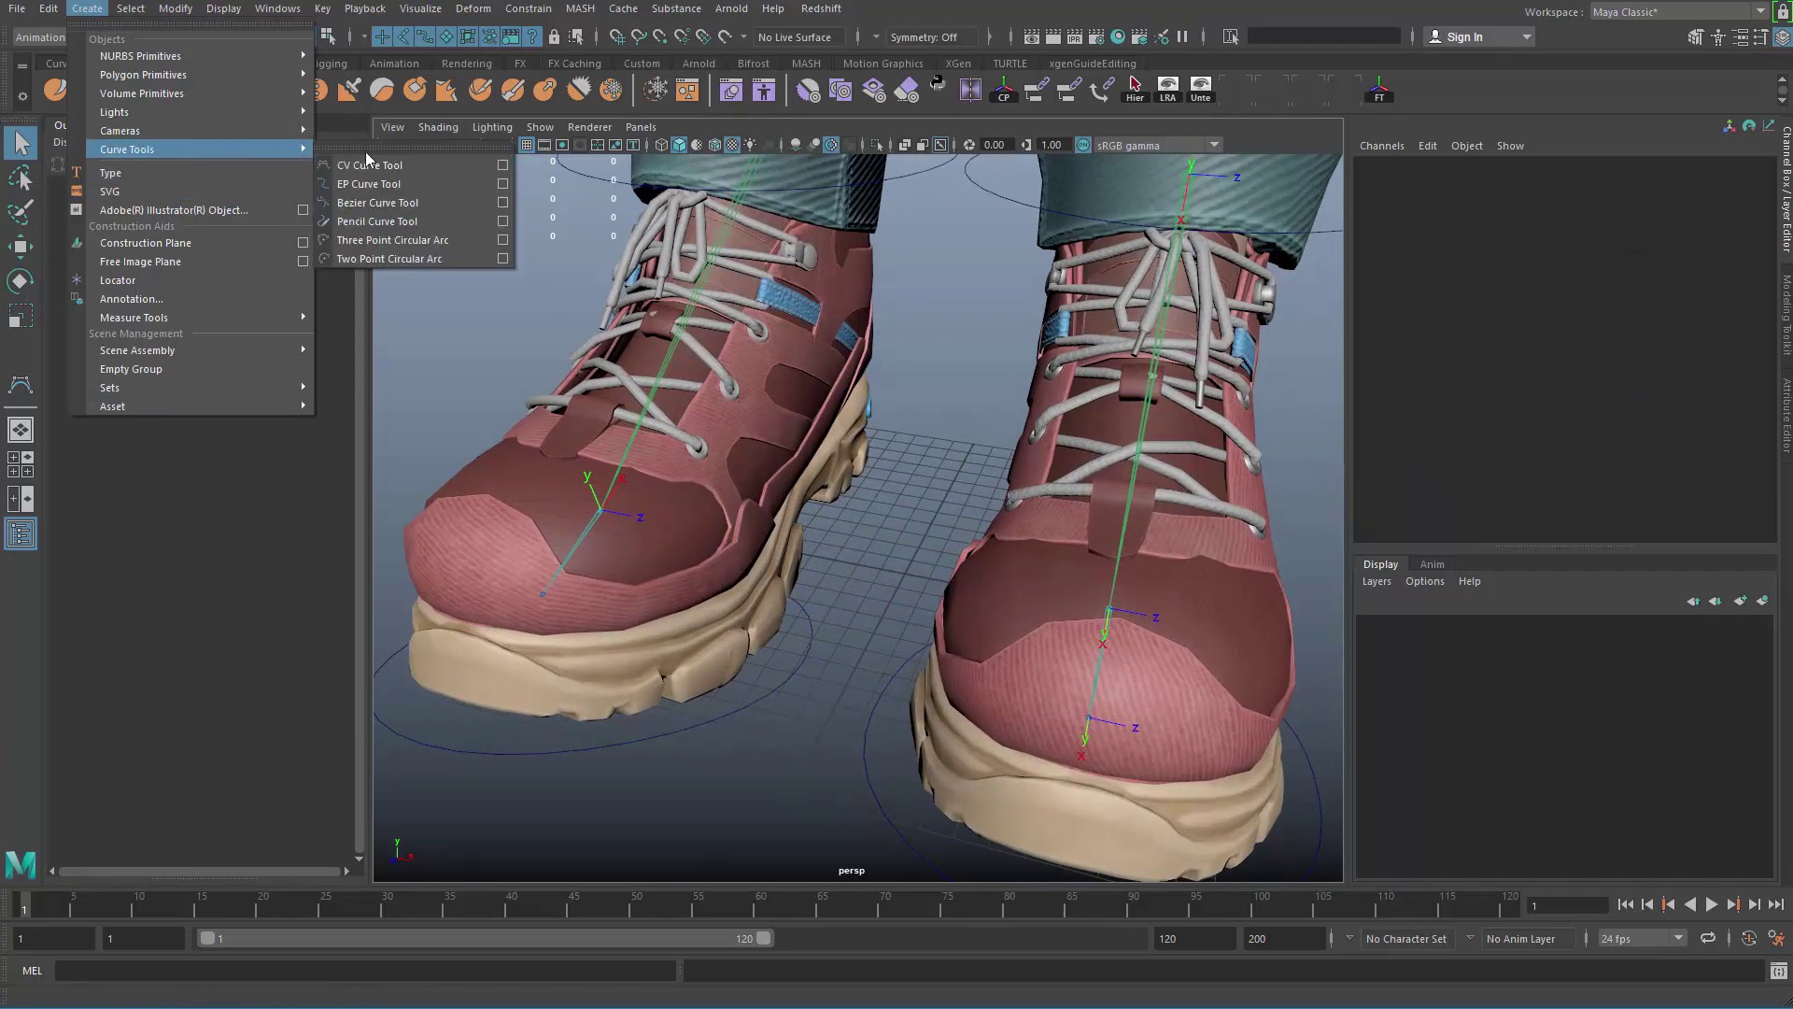
pyautogui.click(503, 165)
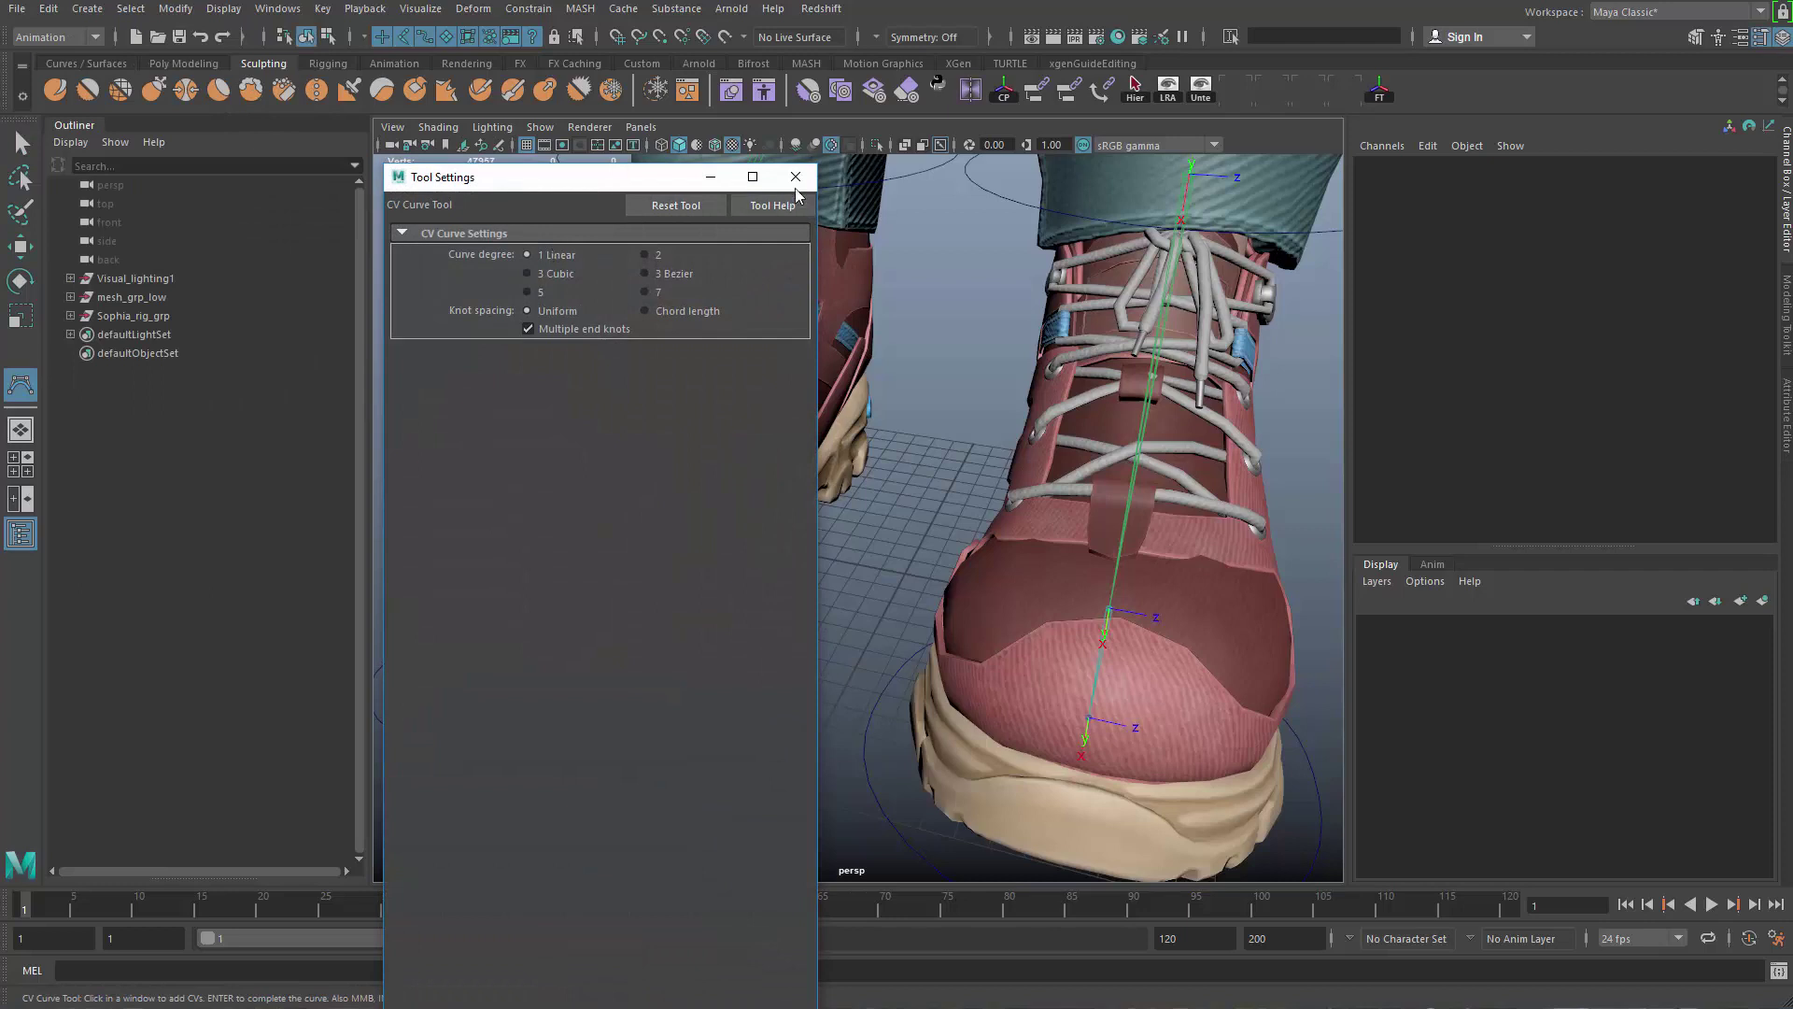
pyautogui.click(795, 178)
# Step: From above, draw the front-pointing arrow between the shoes with grid-snapped points, starting at X -1, Z 1 and ending at X 1, Z 1
pyautogui.keyDown('alt'); pyautogui.moveTo(962, 486); pyautogui.dragTo(1100, 877); pyautogui.keyUp('alt')
pyautogui.keyDown('alt'); pyautogui.moveTo(971, 224); pyautogui.dragTo(1083, 505, button='middle'); pyautogui.keyUp('alt')
pyautogui.keyDown('alt'); pyautogui.moveTo(1074, 467); pyautogui.dragTo(1445, 949, button='right'); pyautogui.keyUp('alt')
pyautogui.keyDown('alt'); pyautogui.moveTo(841, 449); pyautogui.dragTo(1046, 523, button='middle'); pyautogui.keyUp('alt')
pyautogui.keyDown('alt'); pyautogui.moveTo(934, 485); pyautogui.dragTo(1121, 560, button='right'); pyautogui.keyUp('alt')
pyautogui.keyDown('alt'); pyautogui.moveTo(990, 635); pyautogui.dragTo(833, 579, button='middle'); pyautogui.keyUp('alt')
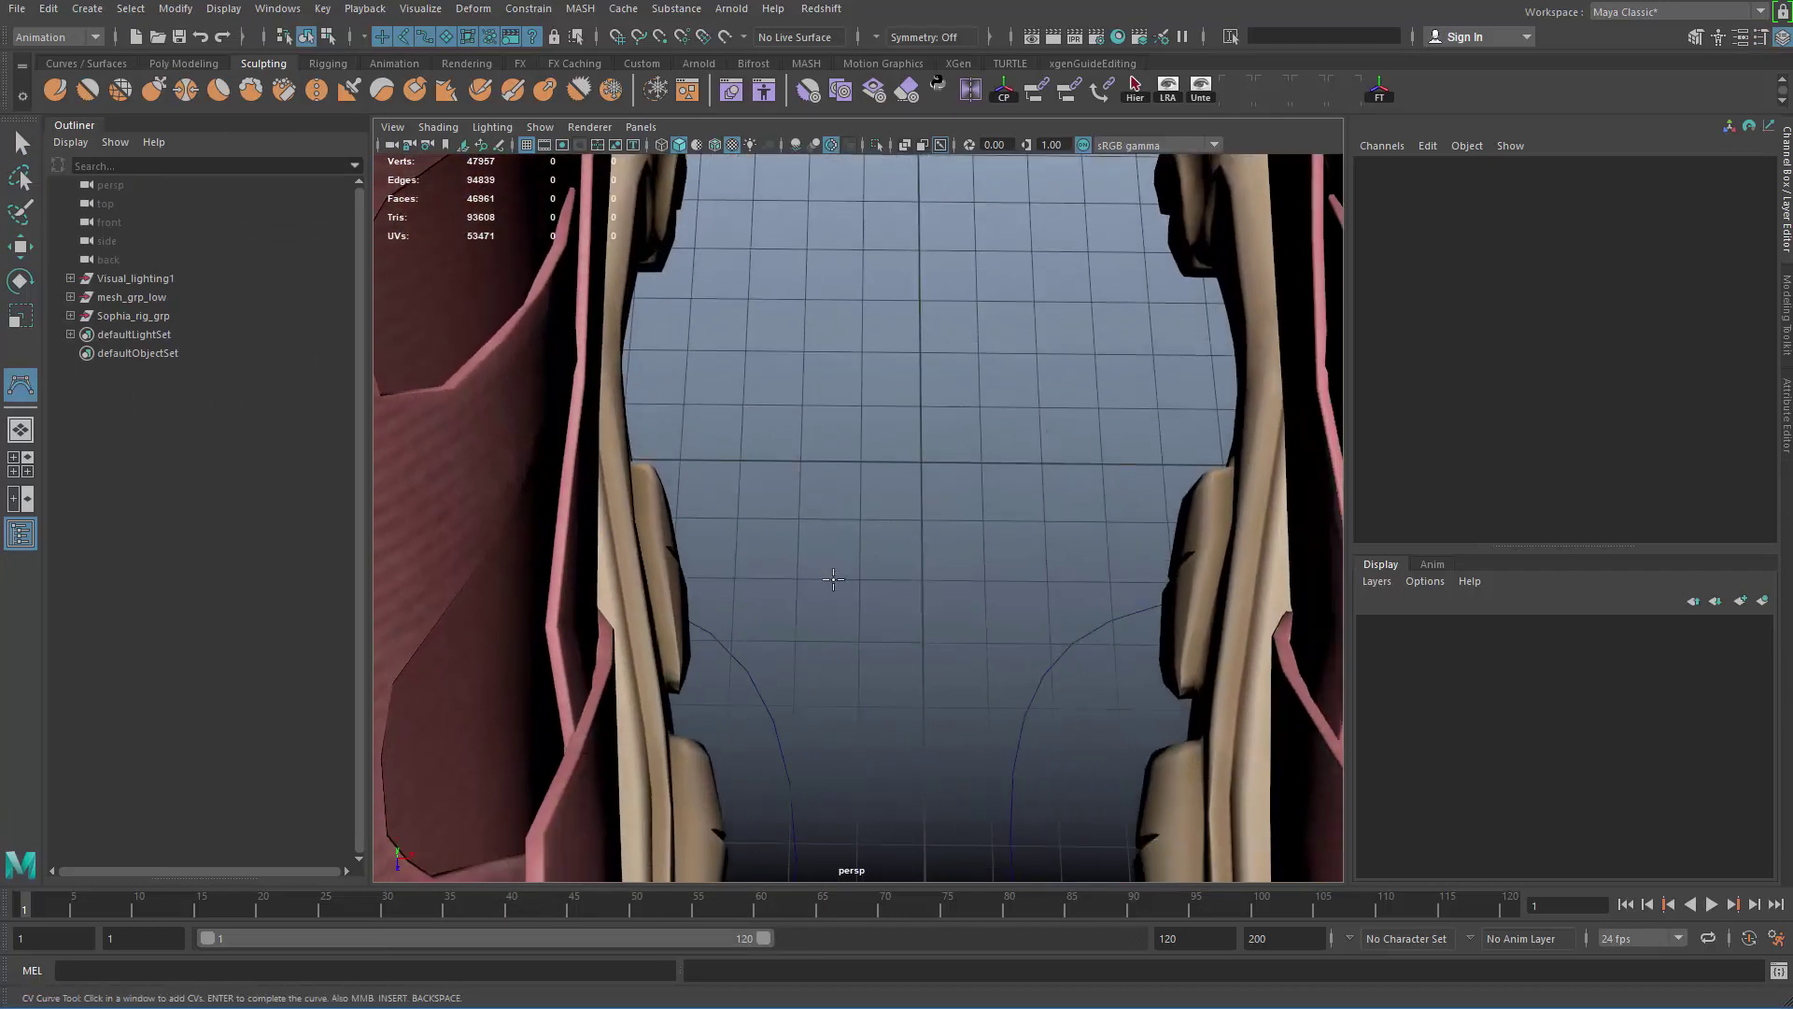
pyautogui.press('x')
pyautogui.click(861, 519)
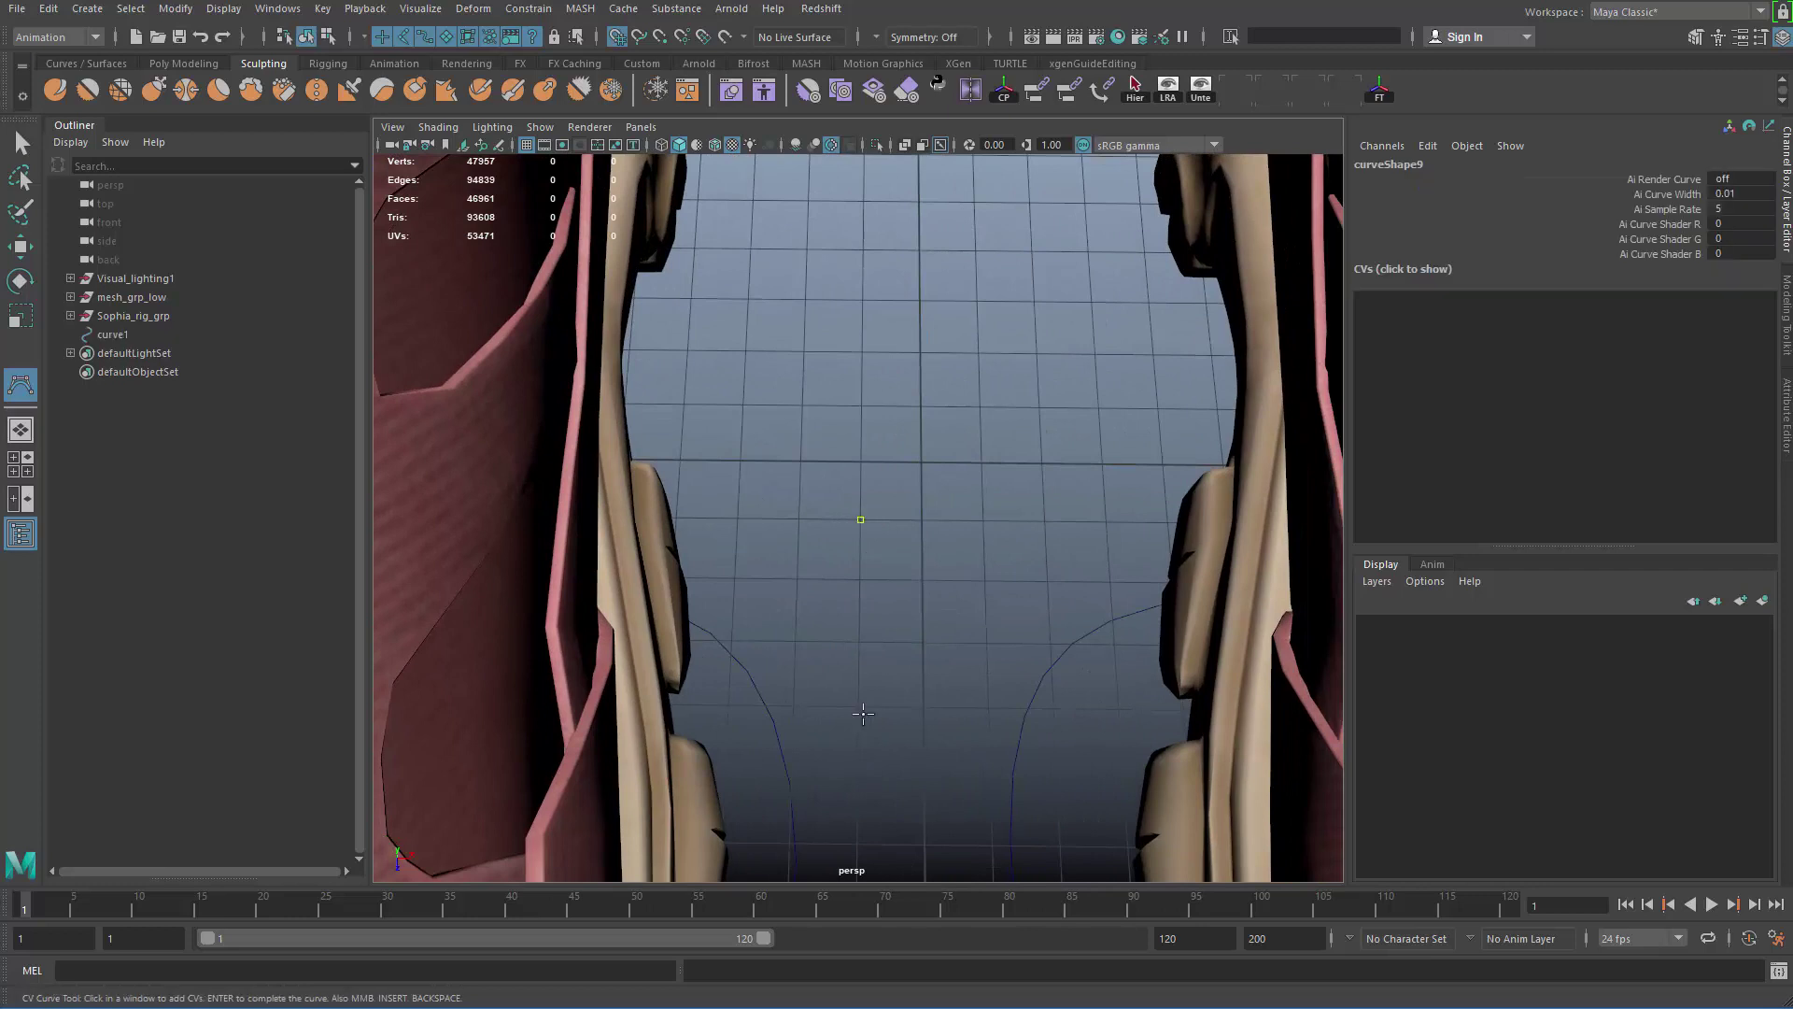
pyautogui.click(858, 642)
pyautogui.click(795, 642)
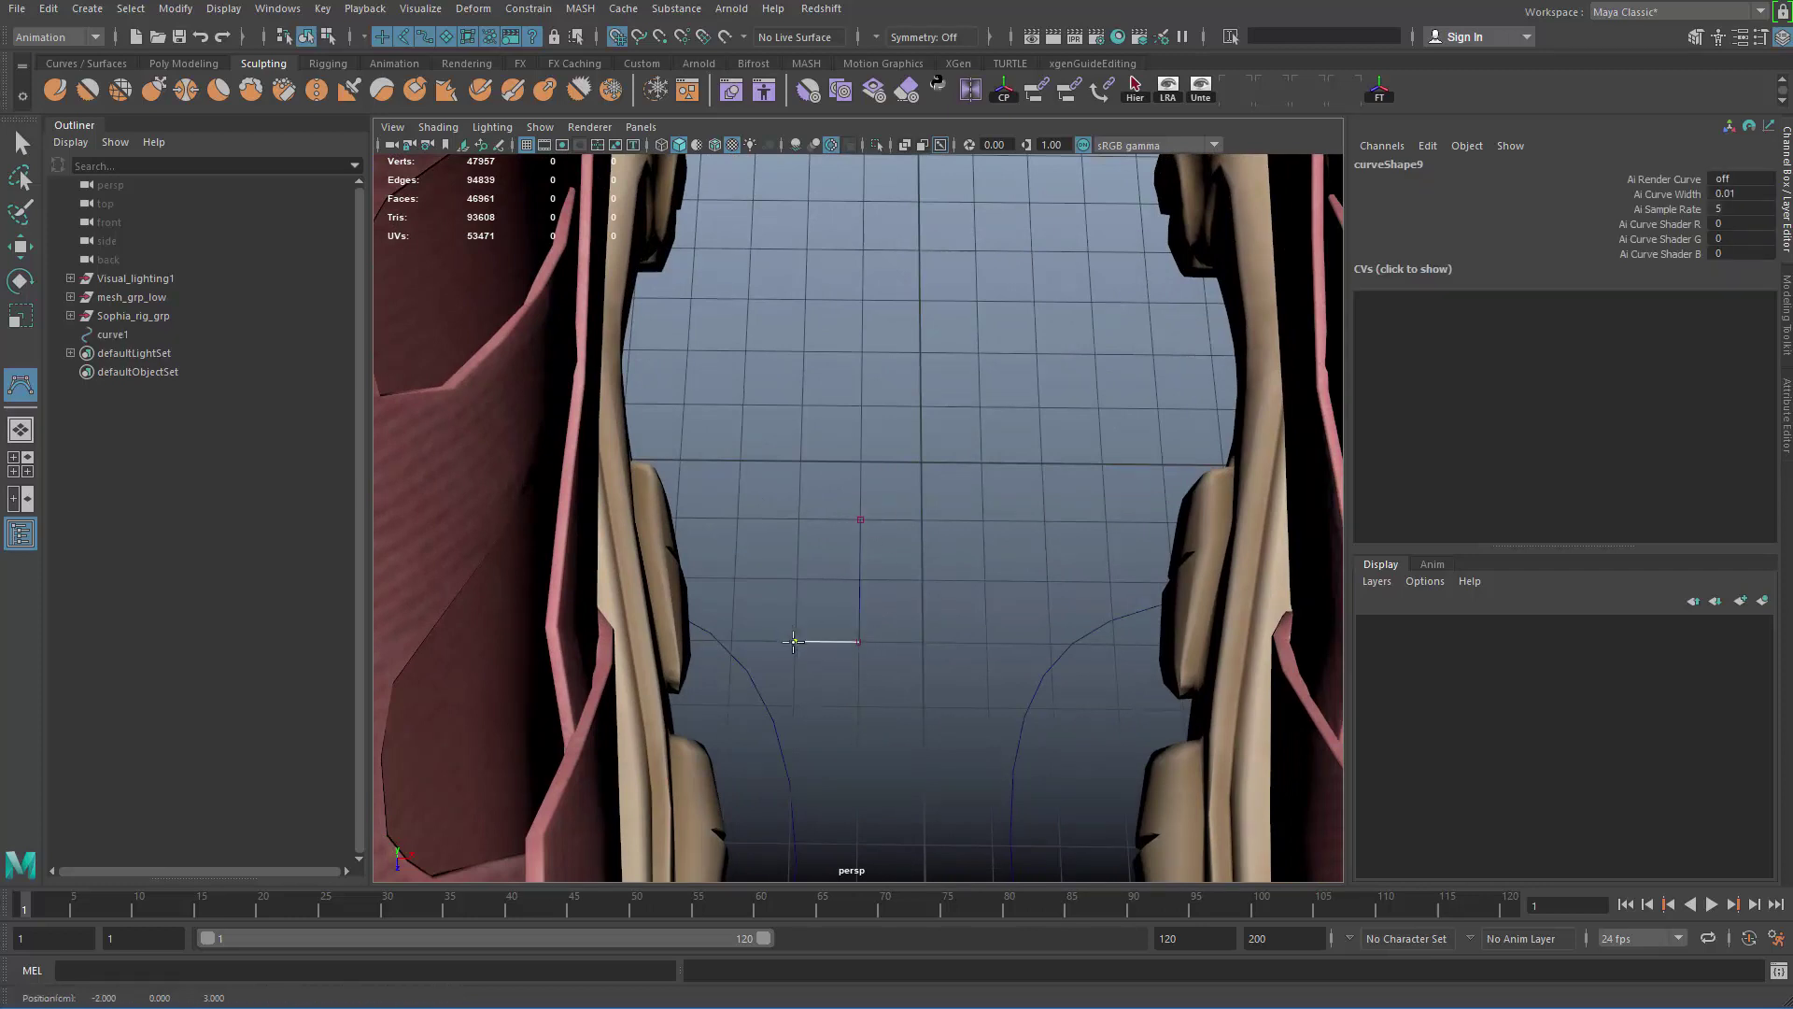
pyautogui.click(921, 774)
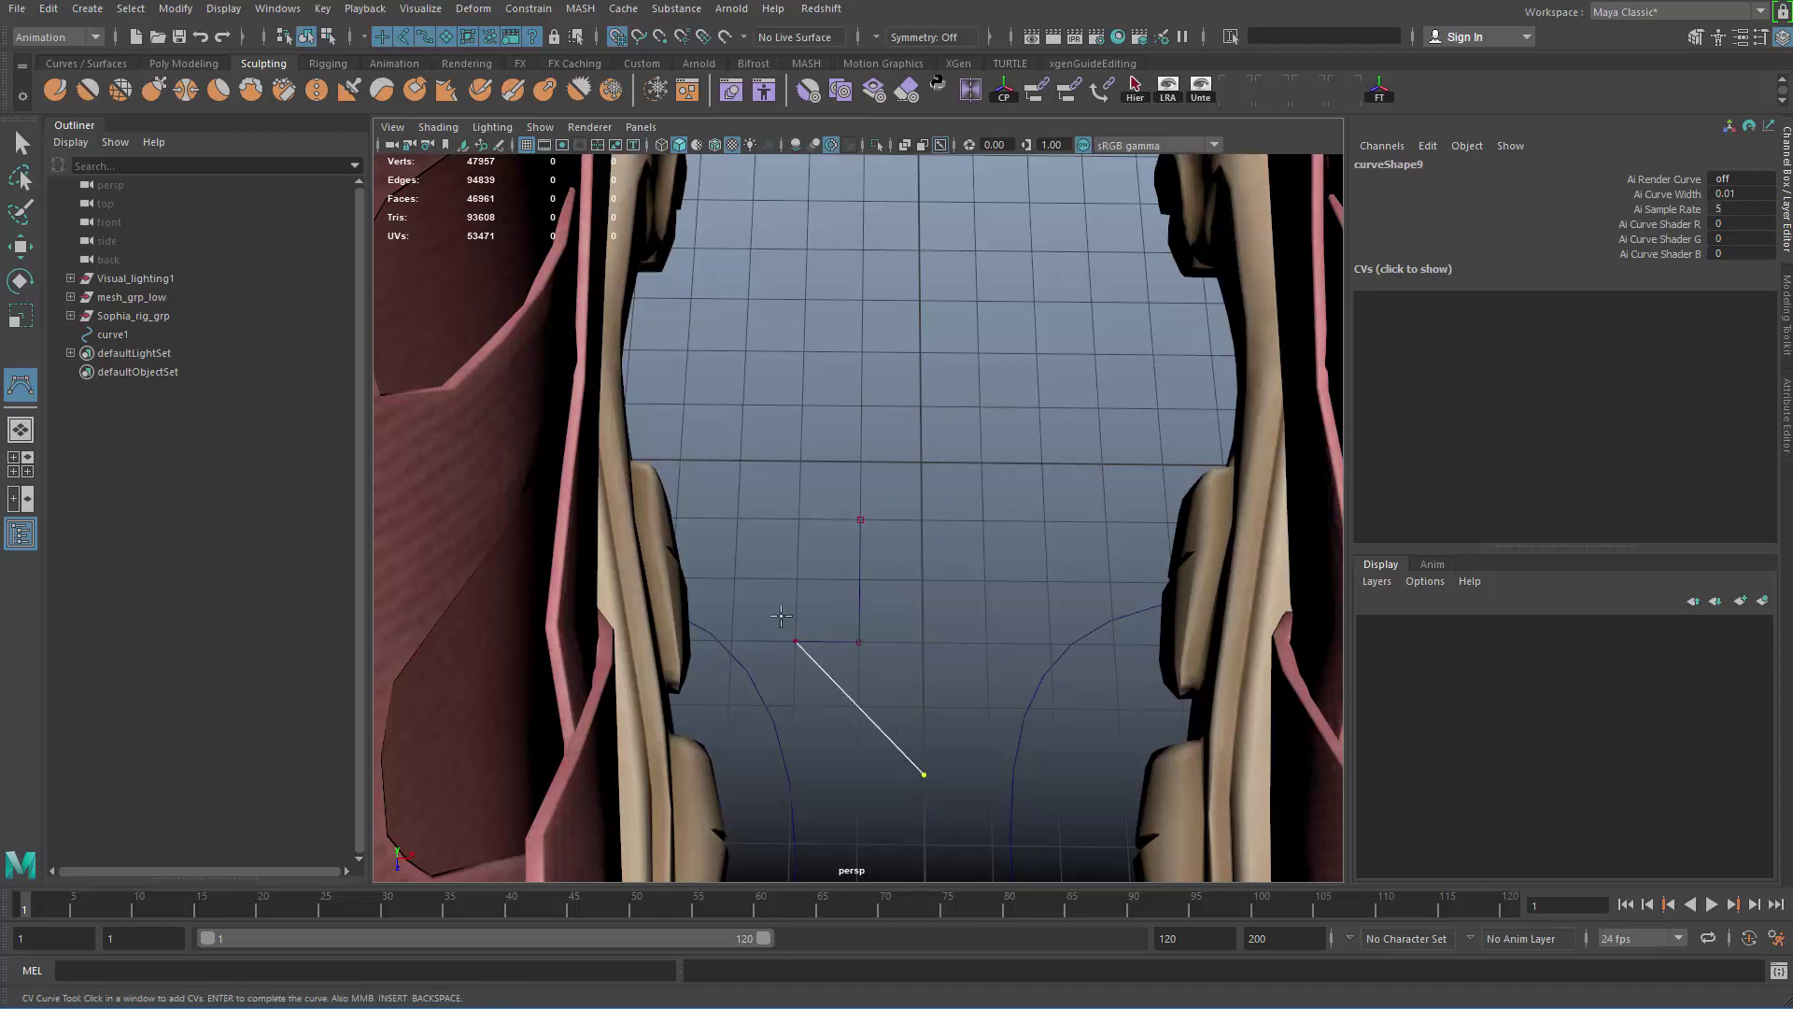
pyautogui.click(1049, 643)
pyautogui.click(988, 643)
pyautogui.click(982, 520)
# Step: Continue the grid-snapped curve with the sideways arrow on the positive X side, its tip at X 5, ending at X 1, Z -1
pyautogui.click(1106, 521)
pyautogui.click(1110, 581)
pyautogui.click(1224, 464)
pyautogui.click(1095, 355)
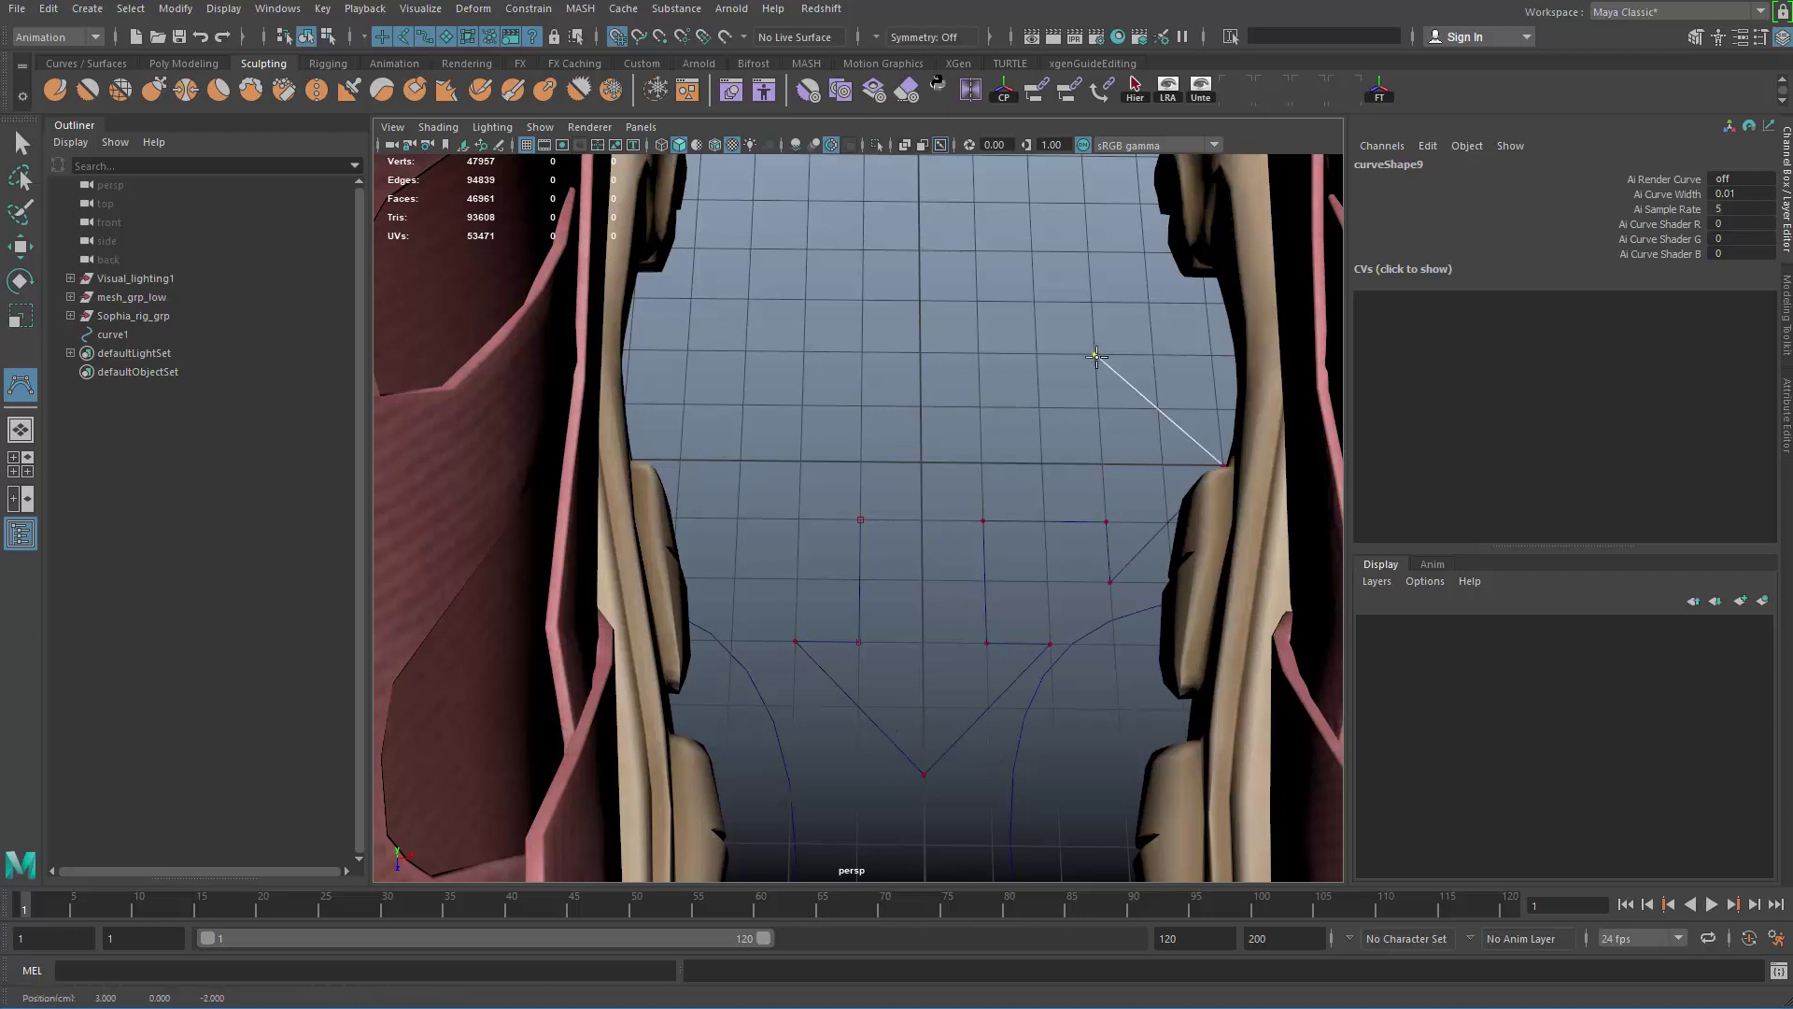
pyautogui.click(1099, 408)
pyautogui.click(980, 407)
# Step: Add the back-pointing arrow to the curve with its tip at Z -5, mirroring the front arrow and ending at X -1, Z -1
pyautogui.click(977, 301)
pyautogui.click(1034, 299)
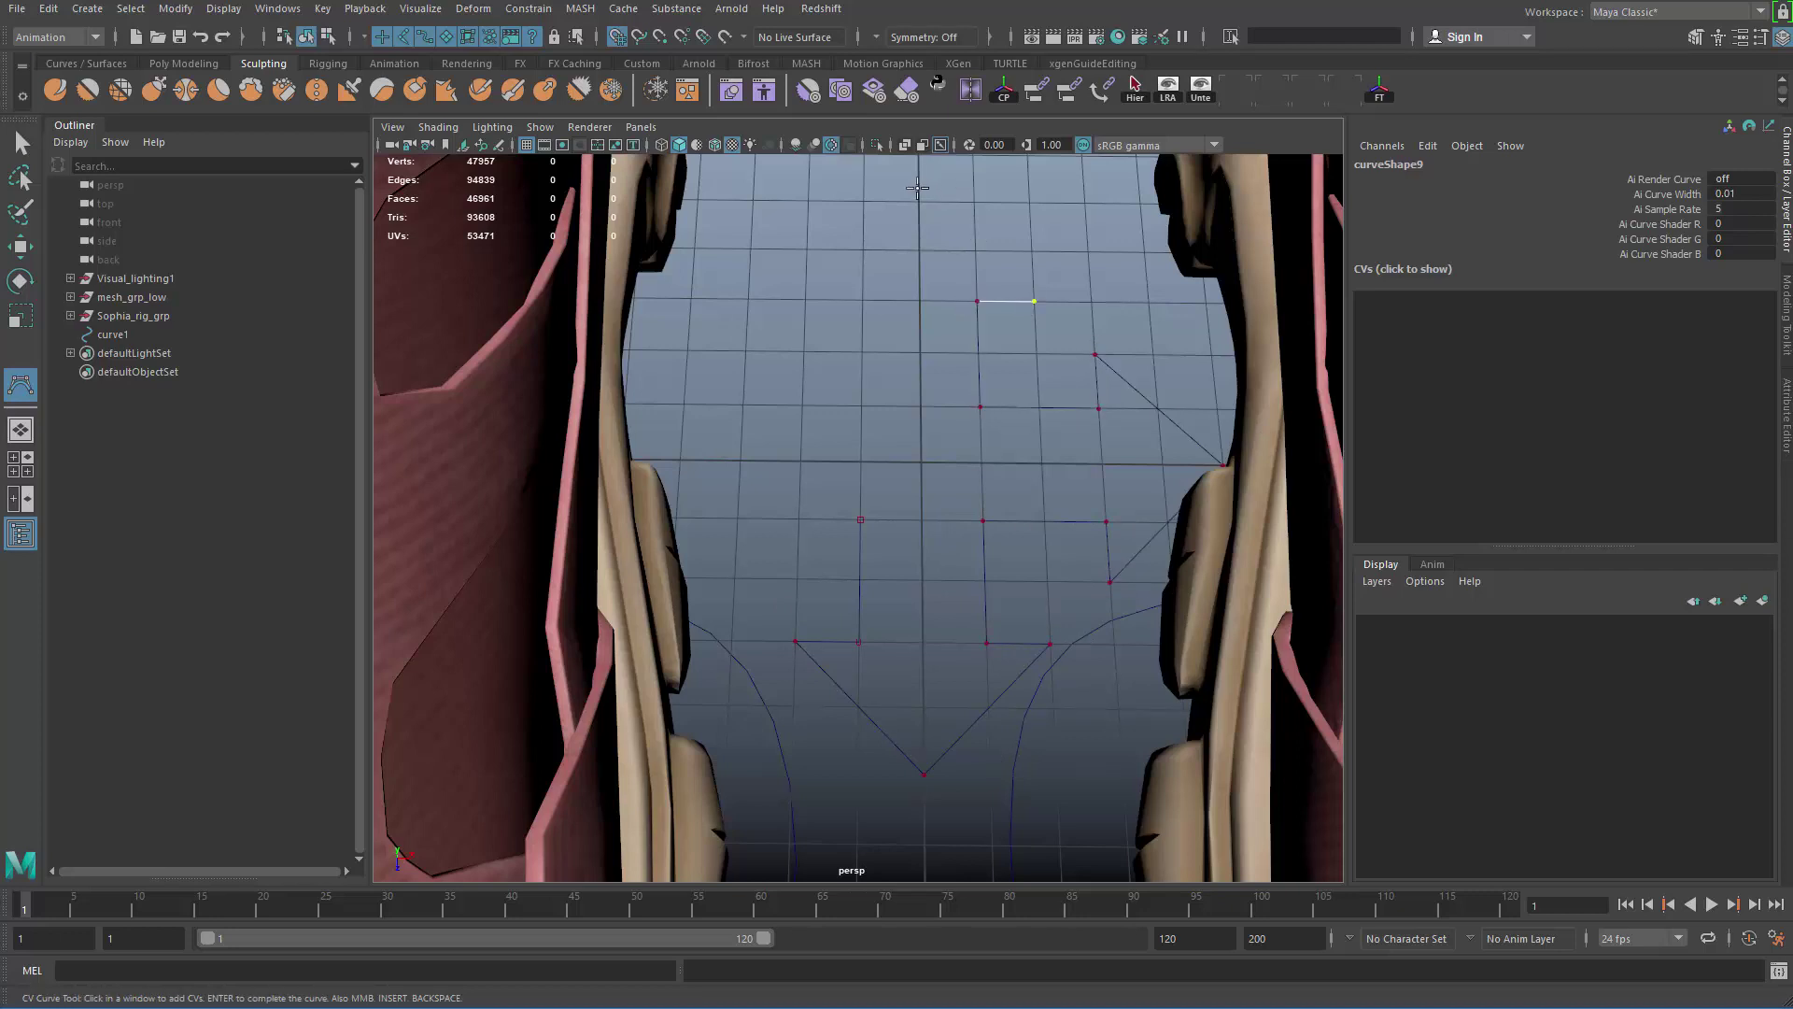
pyautogui.click(919, 202)
pyautogui.click(805, 299)
pyautogui.click(862, 301)
pyautogui.click(861, 406)
# Step: Add the negative X arrow with its tip at X -5, bring the curve back to its starting point and finish it
pyautogui.click(743, 405)
pyautogui.click(744, 353)
pyautogui.click(625, 459)
pyautogui.click(735, 580)
pyautogui.click(737, 518)
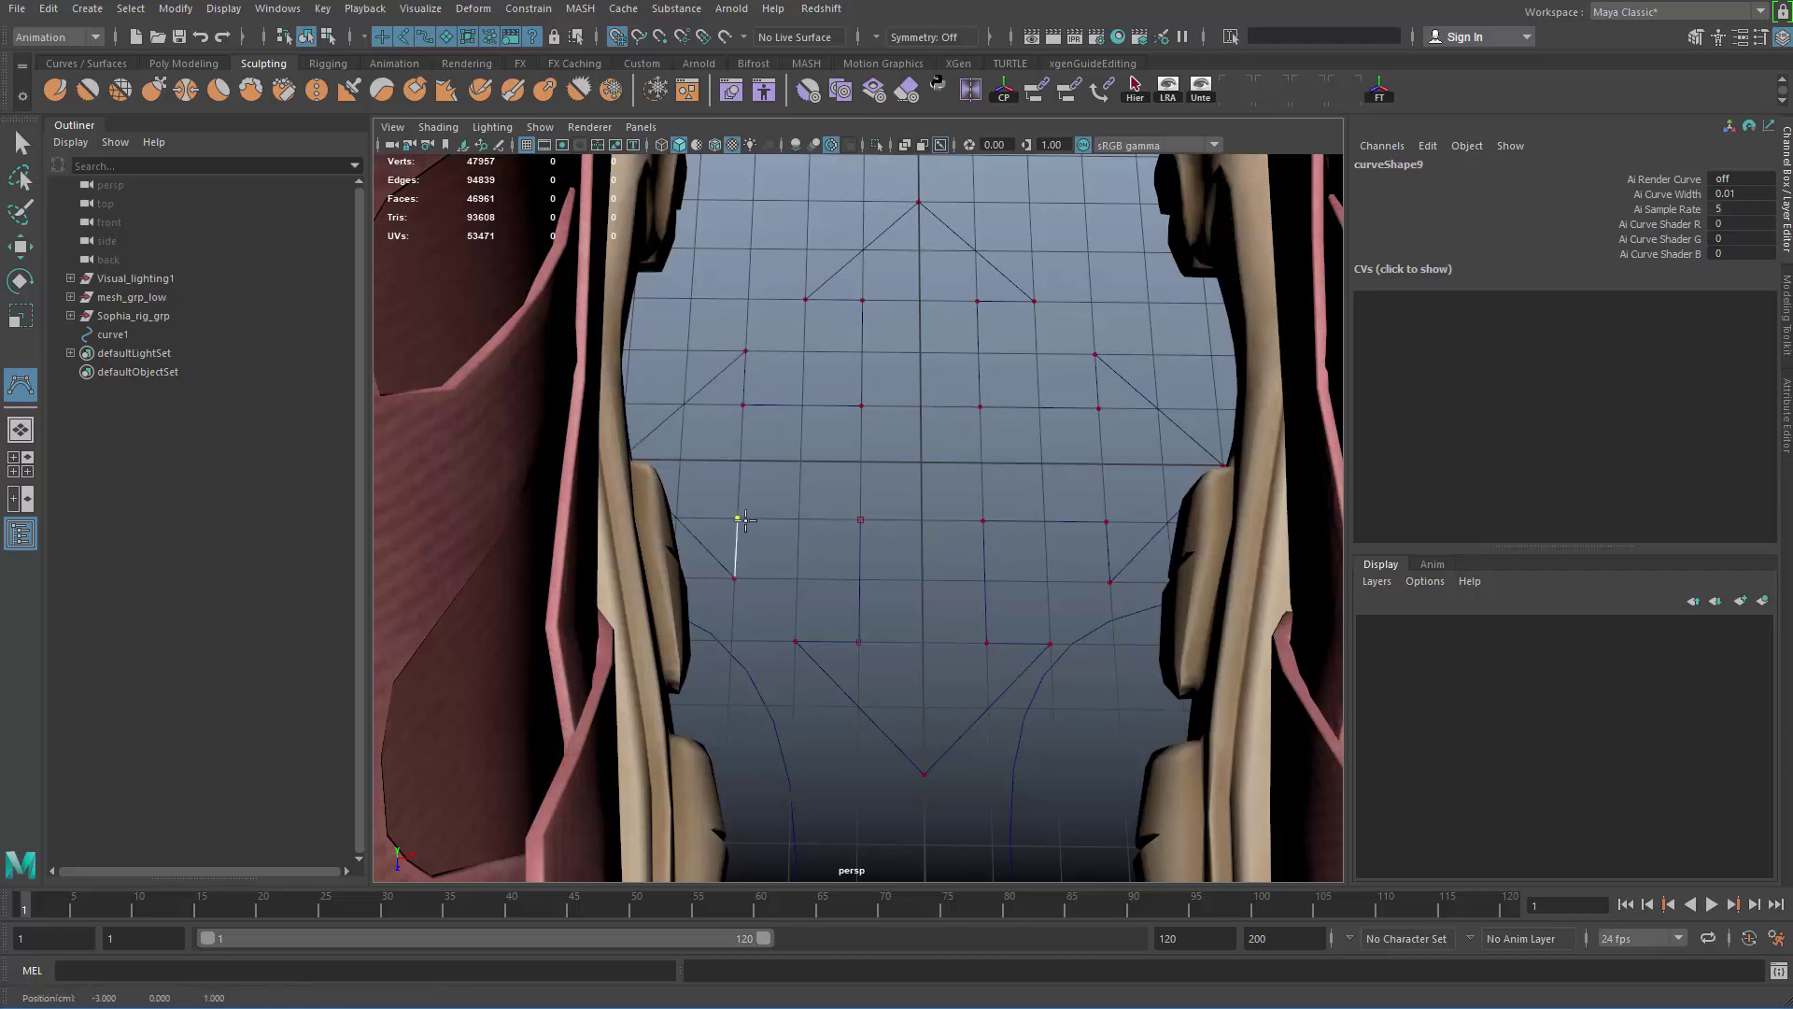
pyautogui.click(858, 515)
pyautogui.press('Return')
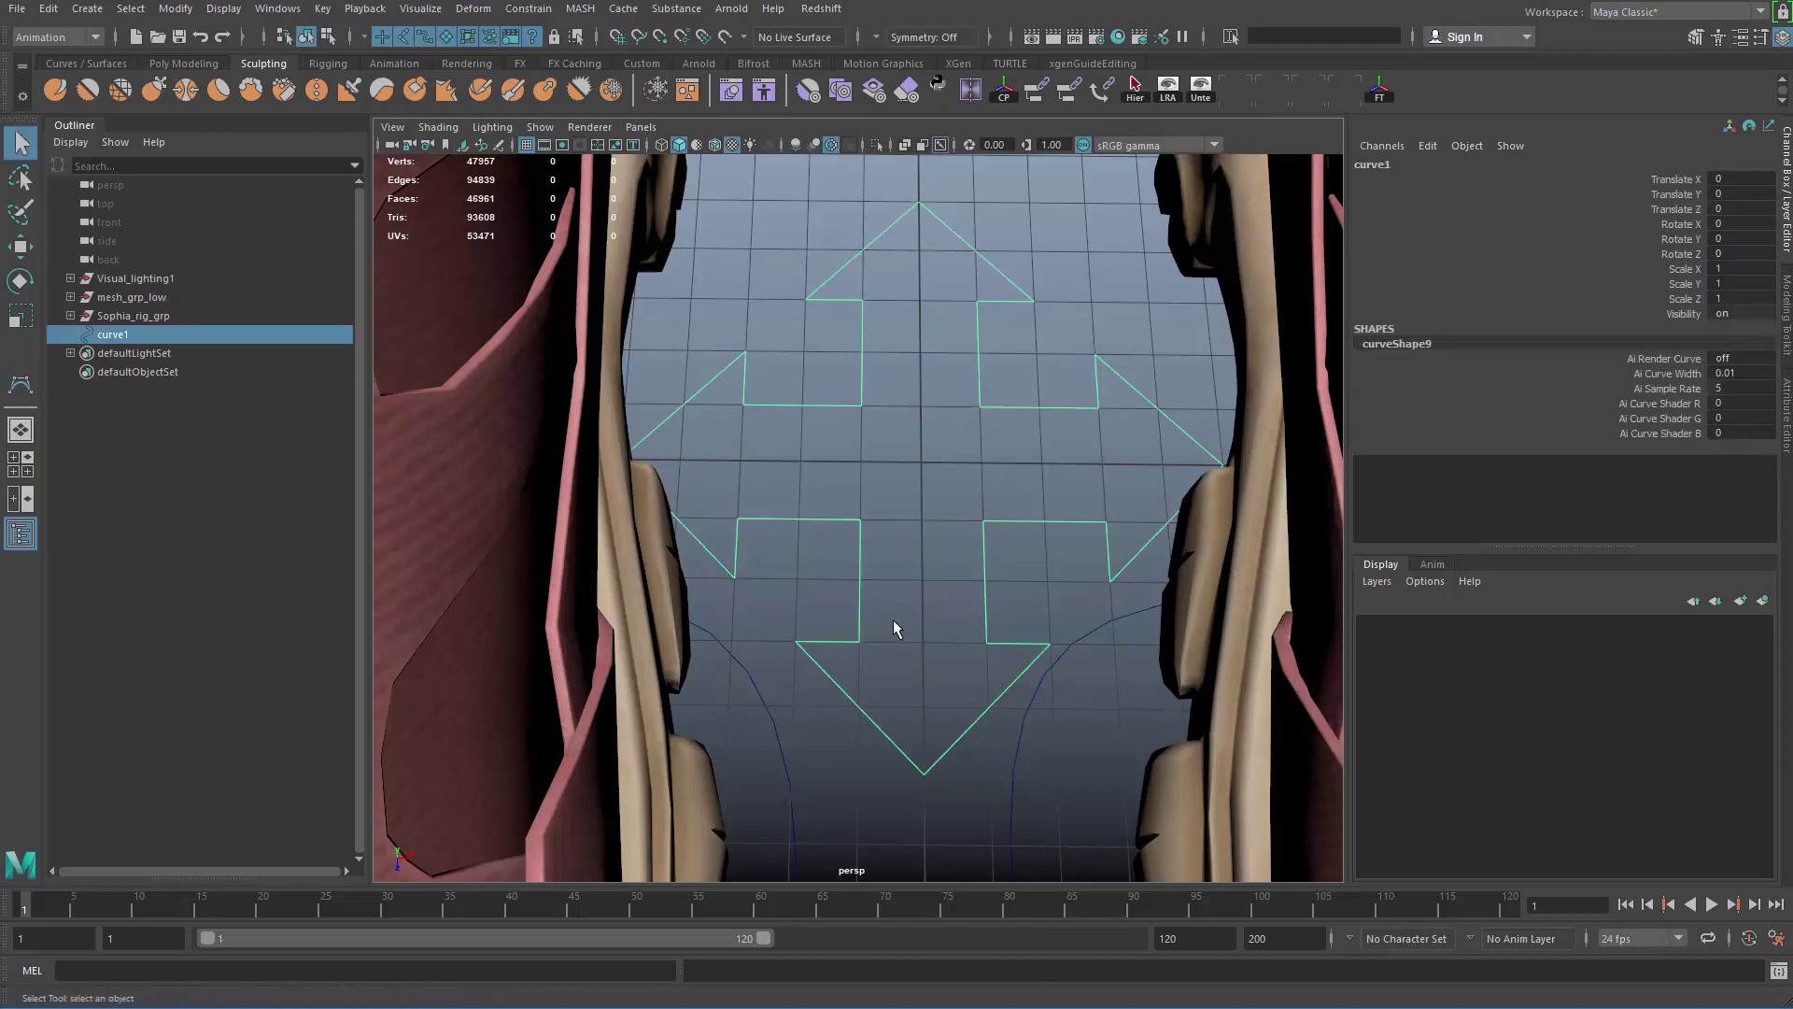
# Step: Create a NURBS circle at the centre of the arrow curve and scale it uniformly to about 2.6
pyautogui.keyDown('alt'); pyautogui.moveTo(893, 619); pyautogui.dragTo(839, 615, button='middle'); pyautogui.keyUp('alt')
pyautogui.keyDown('alt'); pyautogui.moveTo(839, 616); pyautogui.dragTo(1011, 552, button='right'); pyautogui.keyUp('alt')
pyautogui.keyDown('alt'); pyautogui.moveTo(1061, 426); pyautogui.dragTo(1045, 399, button='middle'); pyautogui.keyUp('alt')
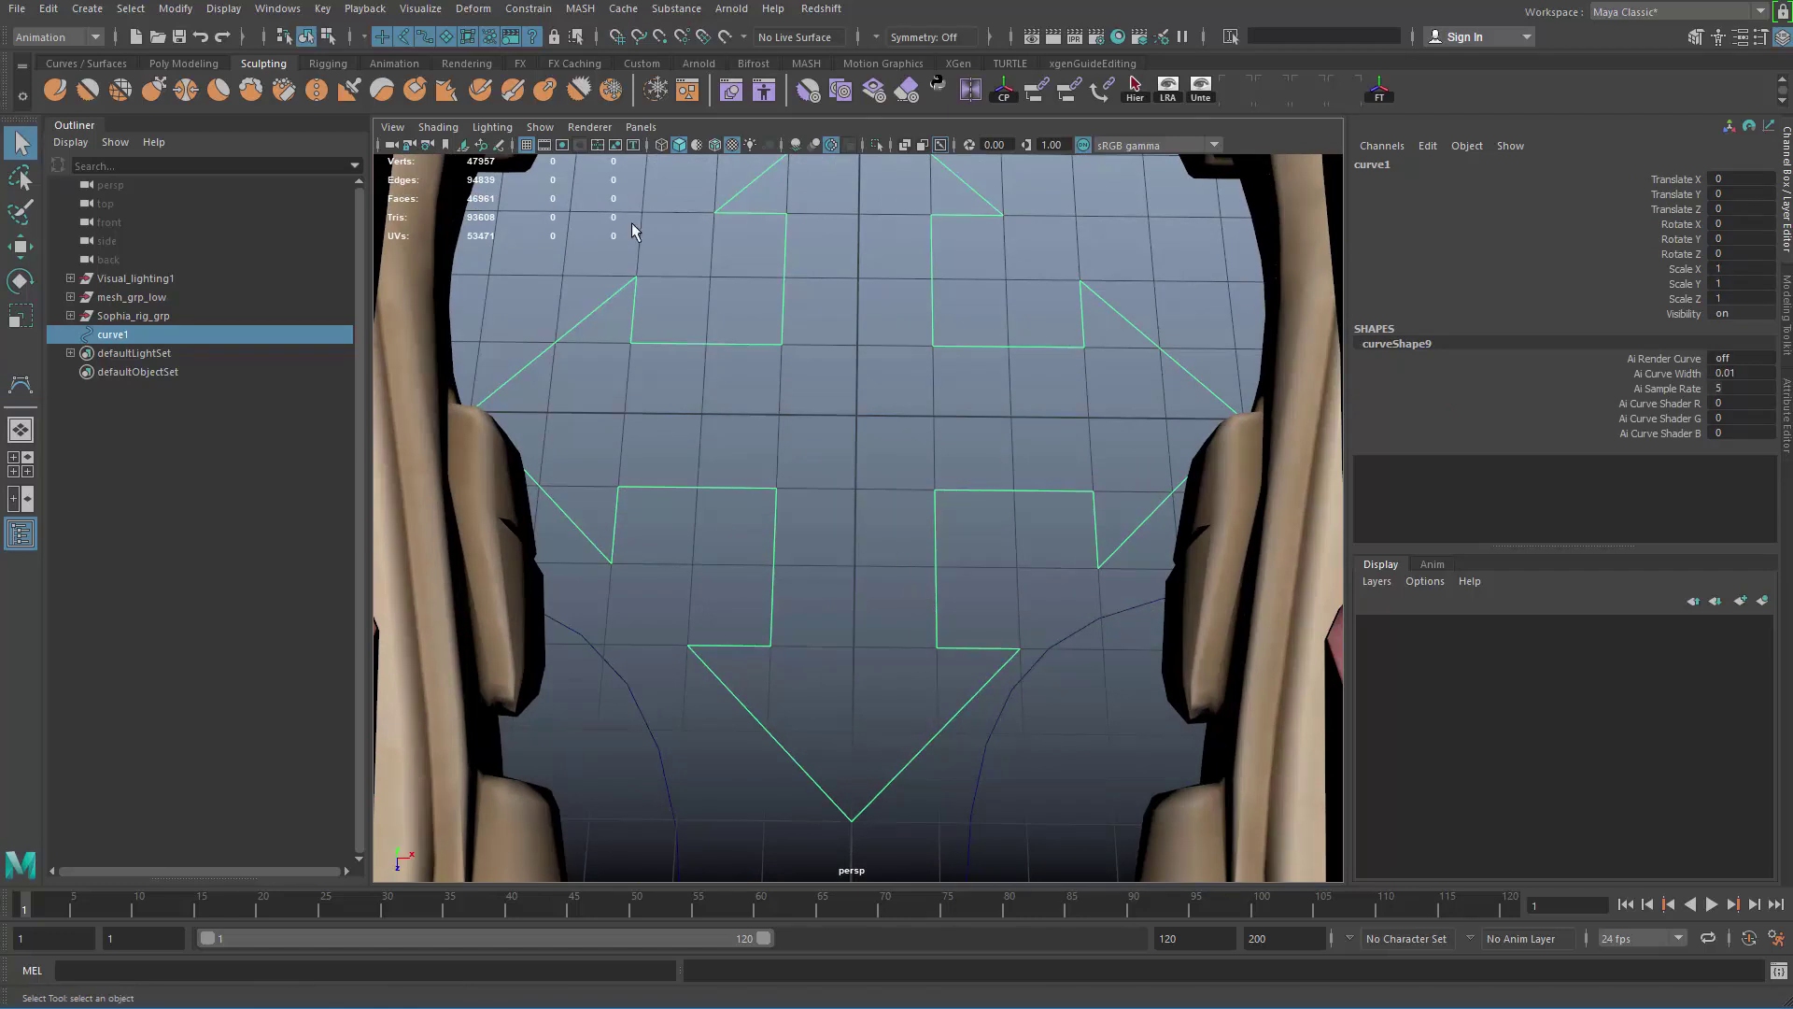
pyautogui.click(87, 8)
pyautogui.moveTo(272, 56)
pyautogui.click(411, 172)
pyautogui.scroll(-2, 885, 471)
pyautogui.press('r')
pyautogui.moveTo(856, 436); pyautogui.dragTo(1015, 533)
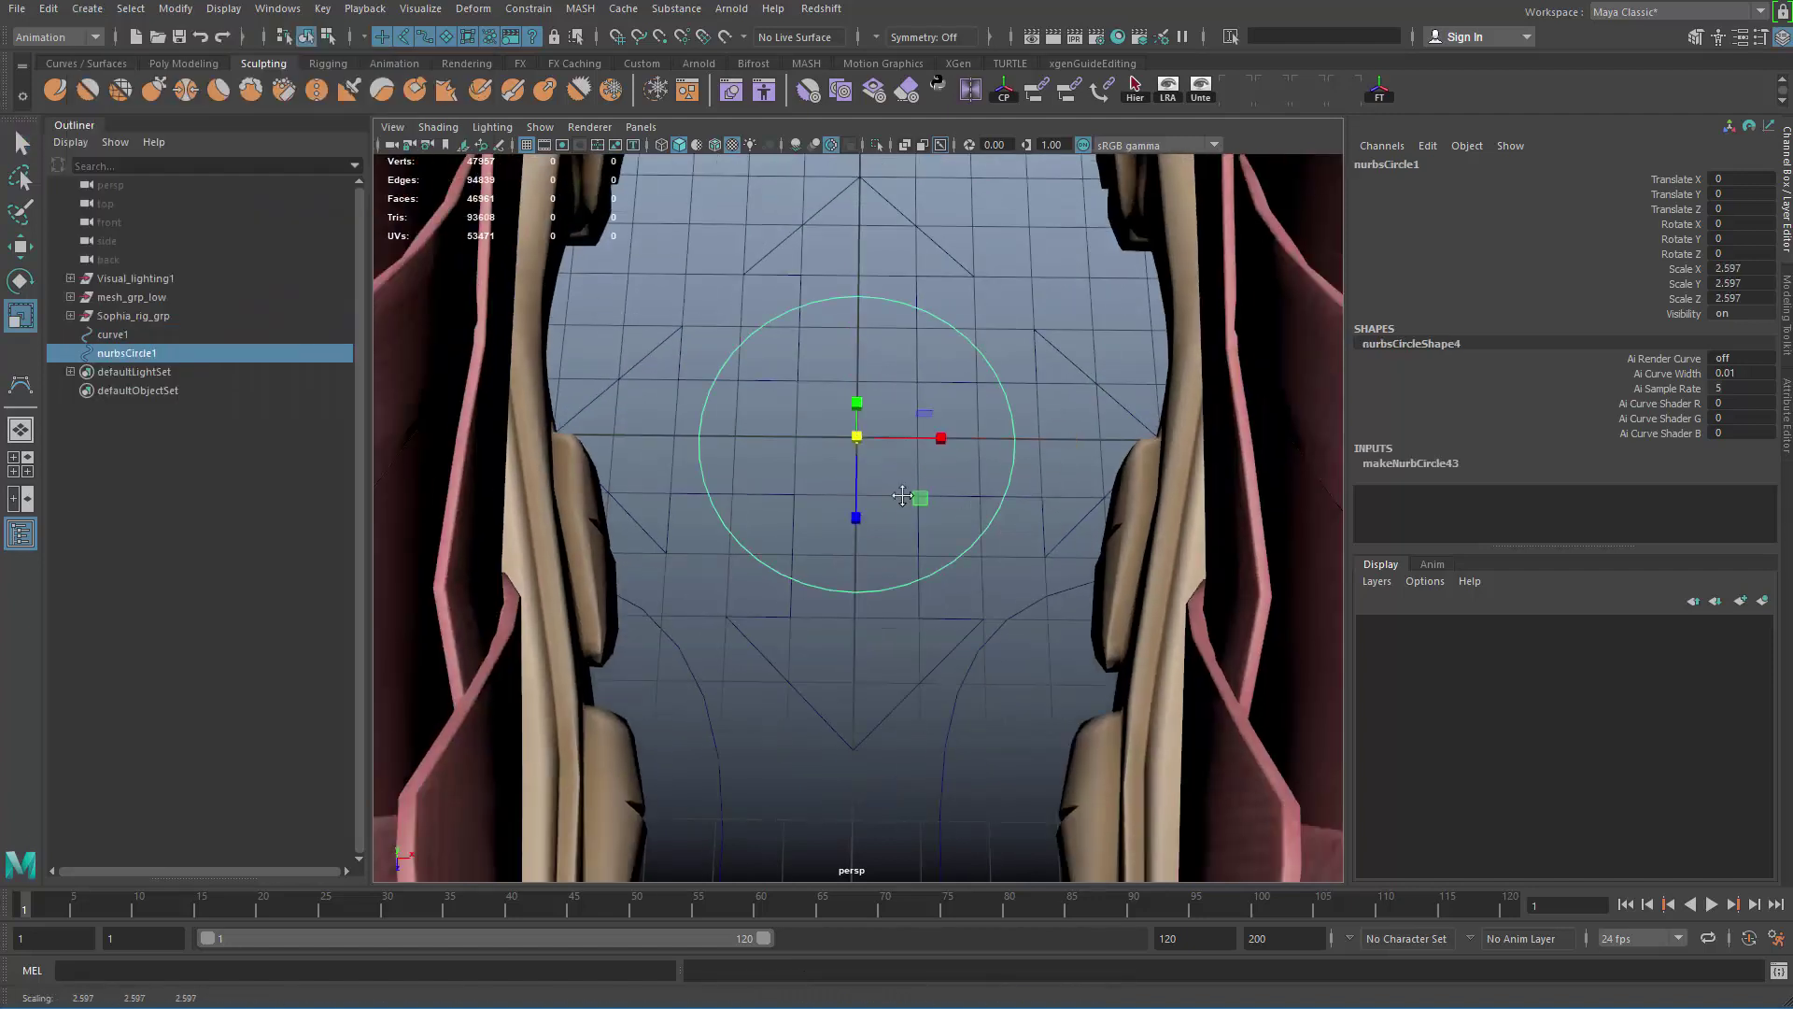
pyautogui.scroll(1, 910, 493)
pyautogui.press('q')
# Step: Freeze the circle's transformations and delete its history
pyautogui.click(176, 8)
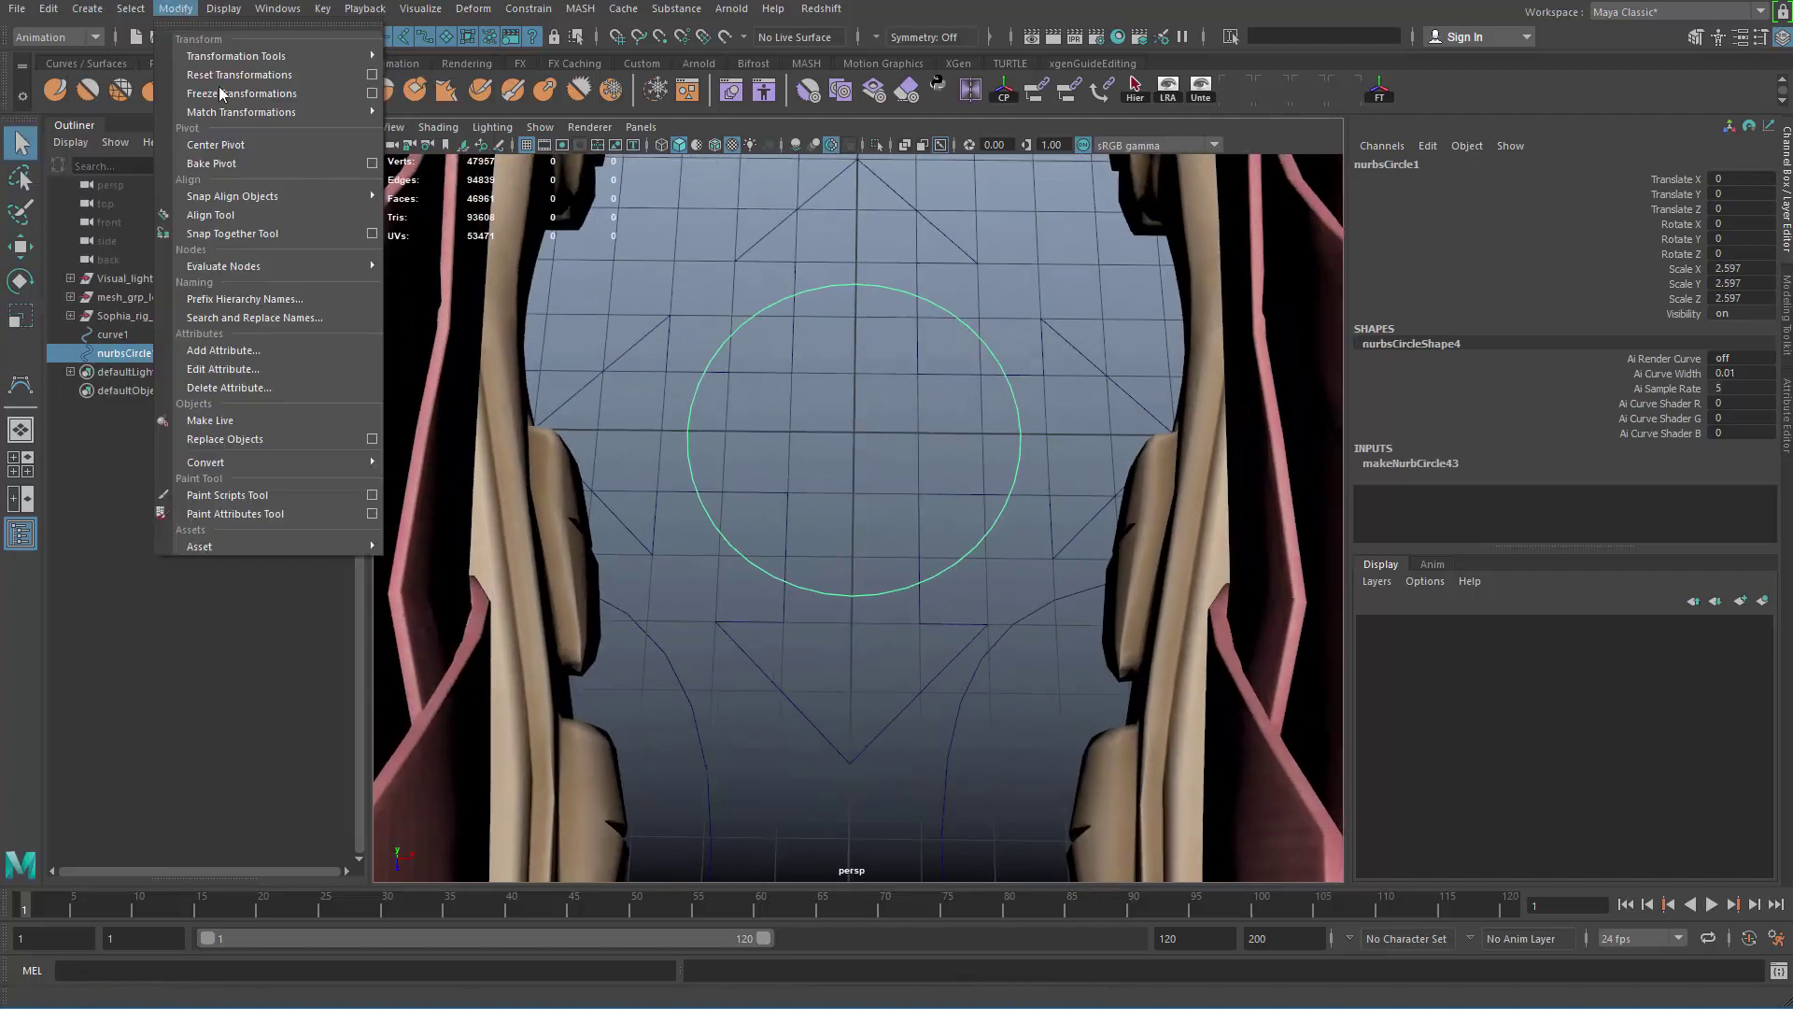
pyautogui.click(247, 93)
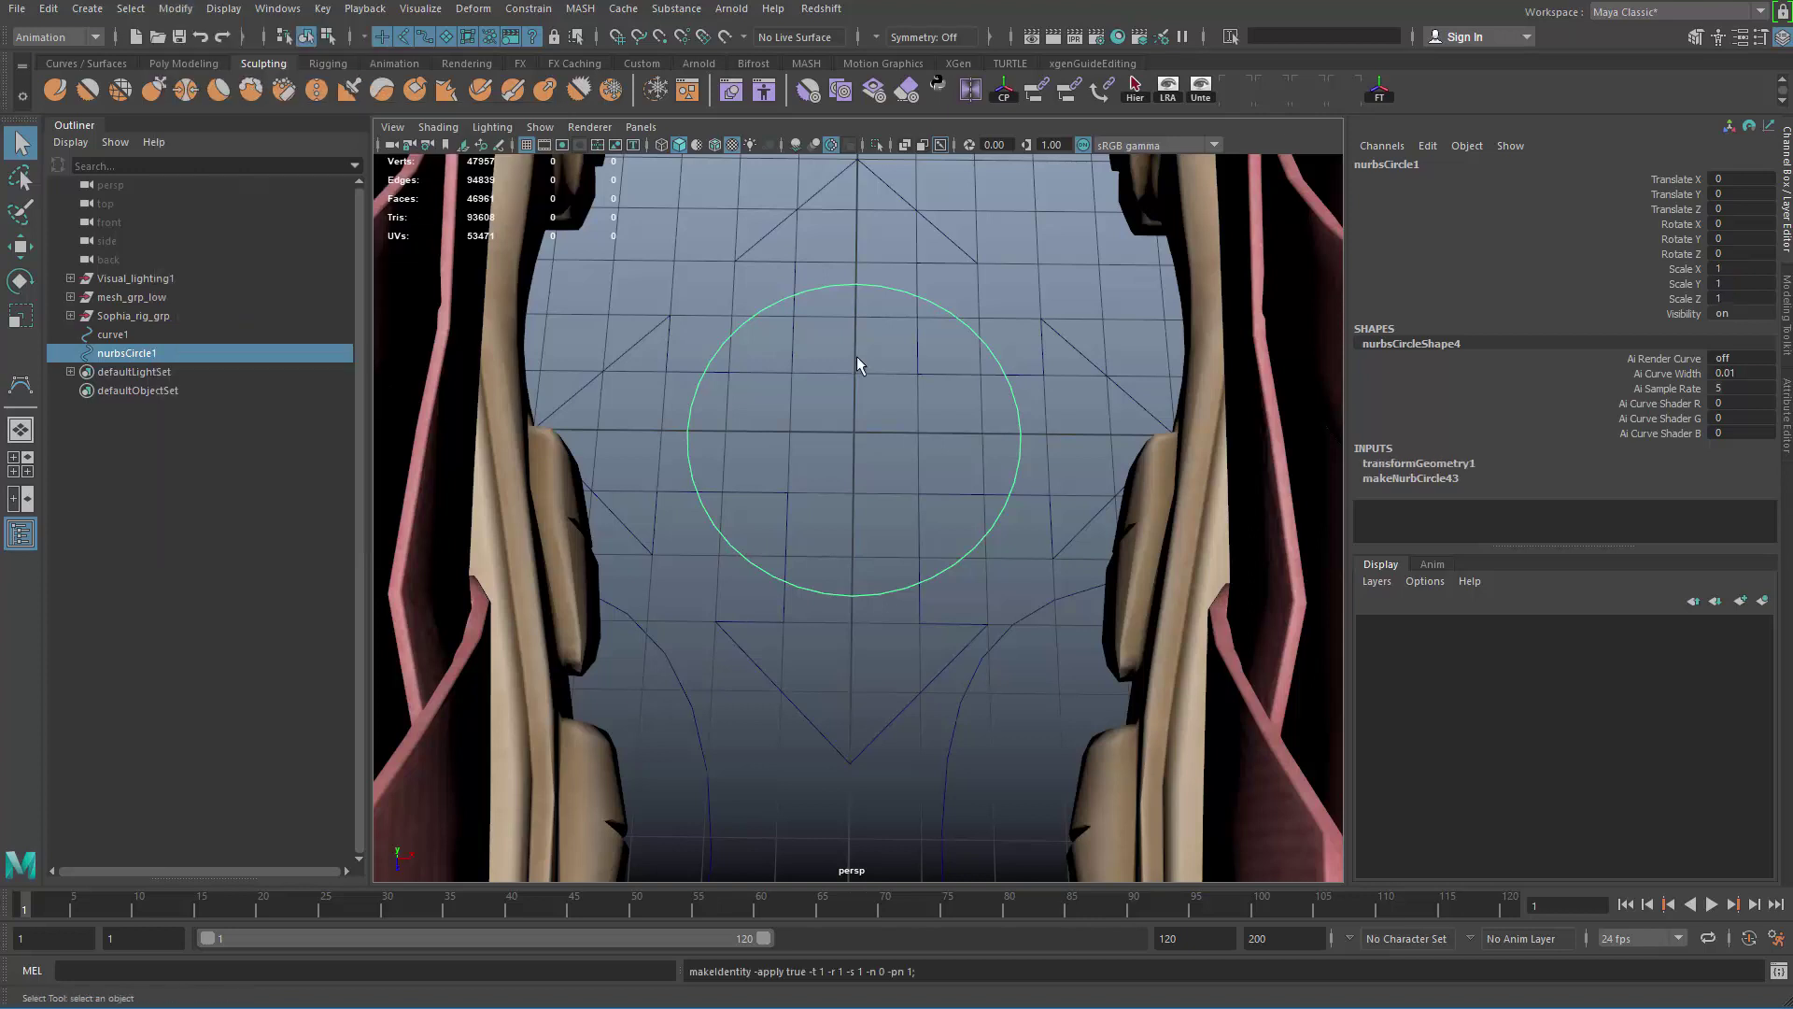
pyautogui.hotkey('alt', 'shift', 'd')
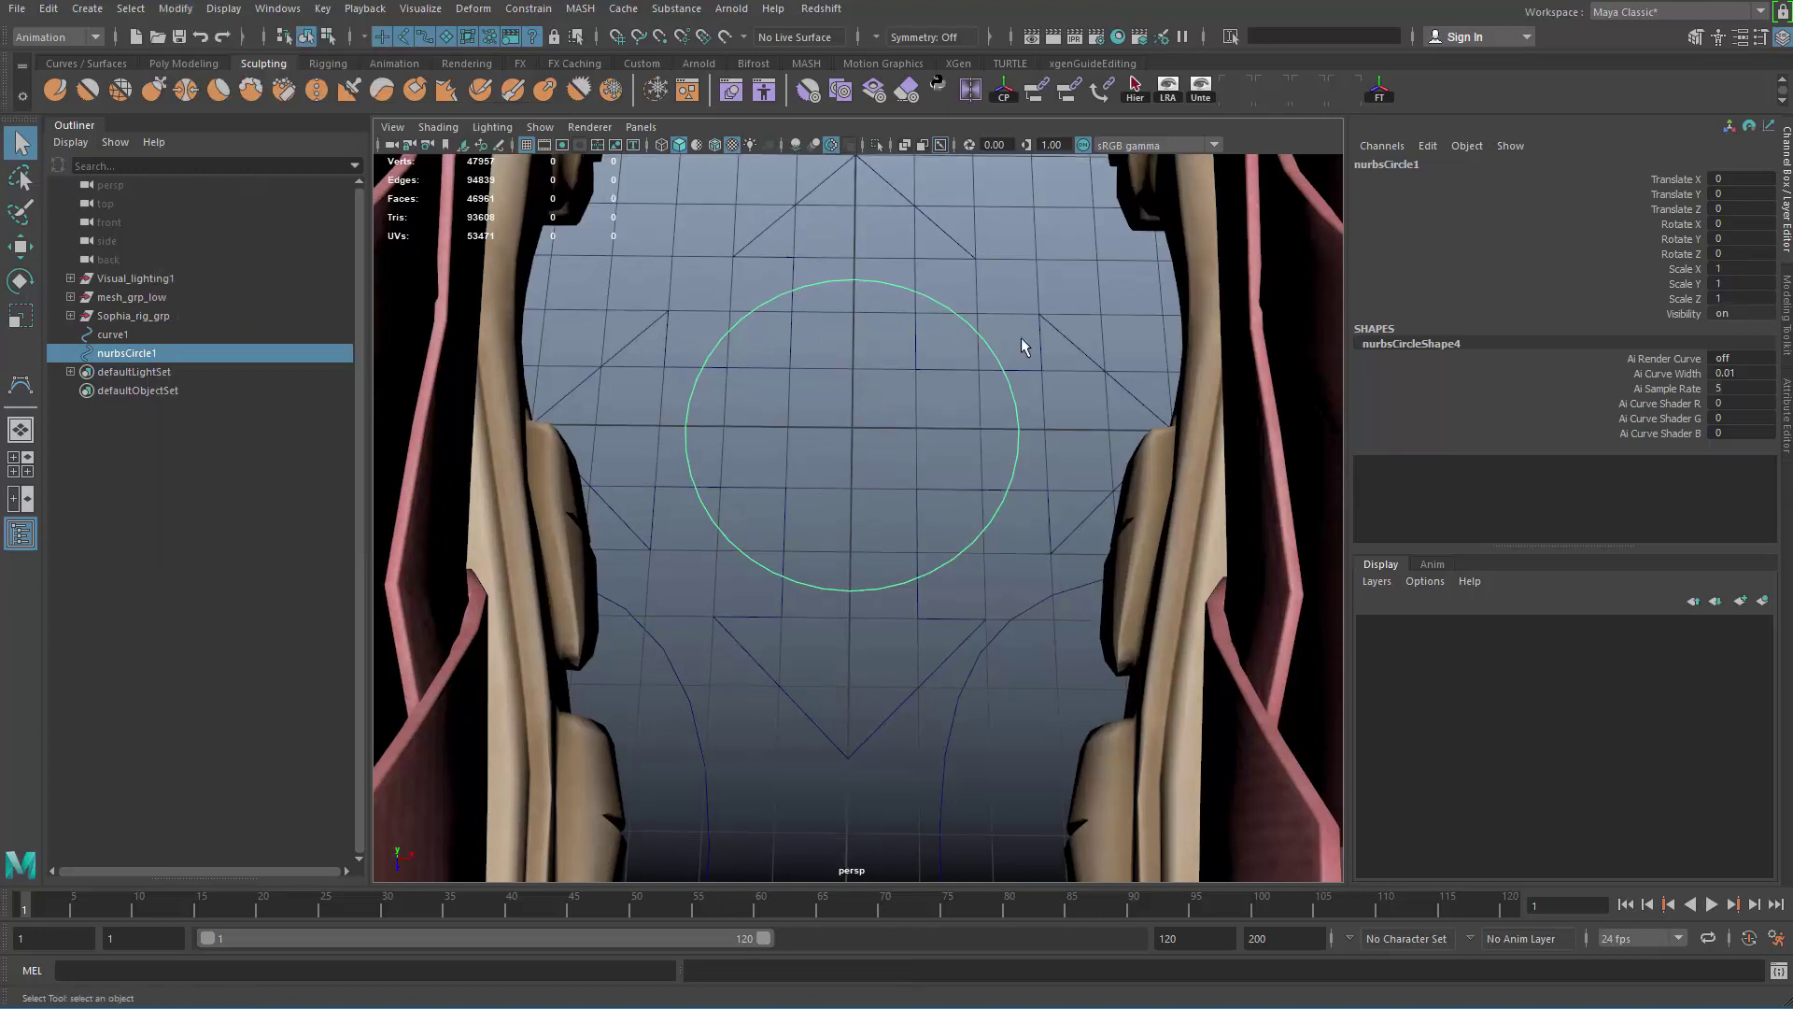
# Step: Select the arrow curve and the circle, switch to the Modeling menu set and cut both curves where they intersect
pyautogui.moveTo(1087, 383); pyautogui.dragTo(1091, 387)
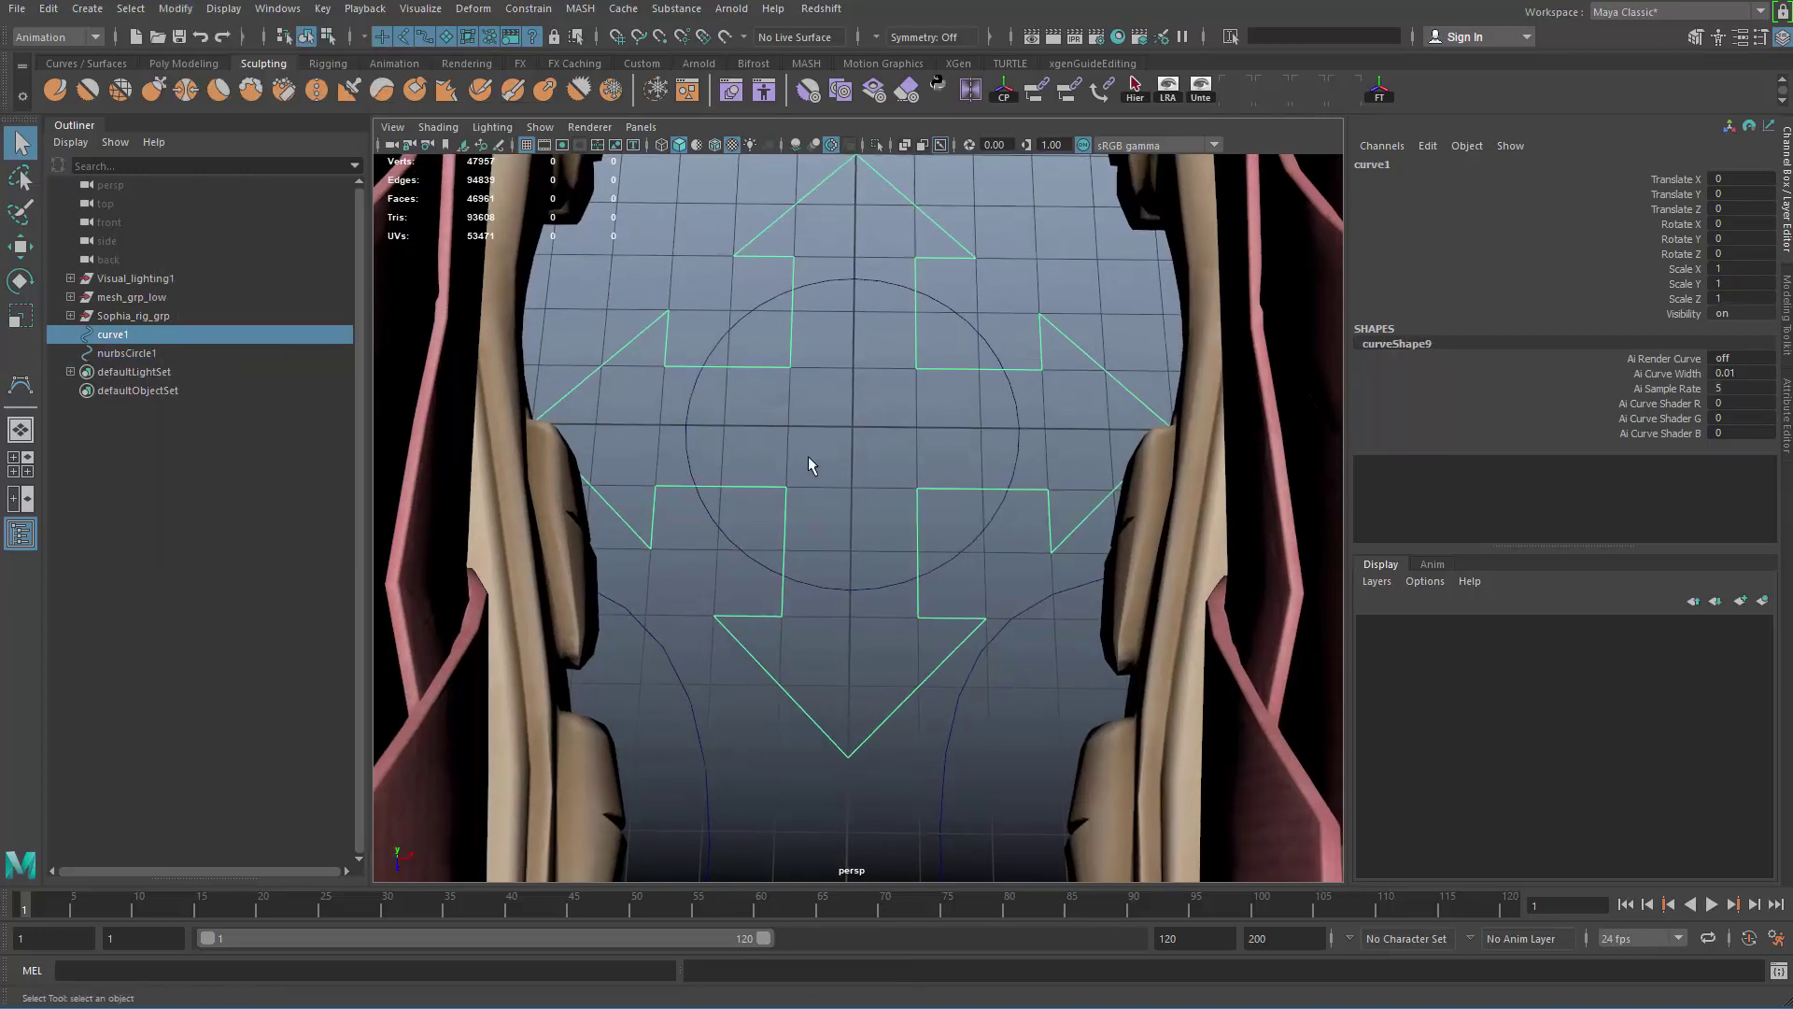
pyautogui.click(753, 314)
pyautogui.moveTo(751, 311); pyautogui.dragTo(770, 384)
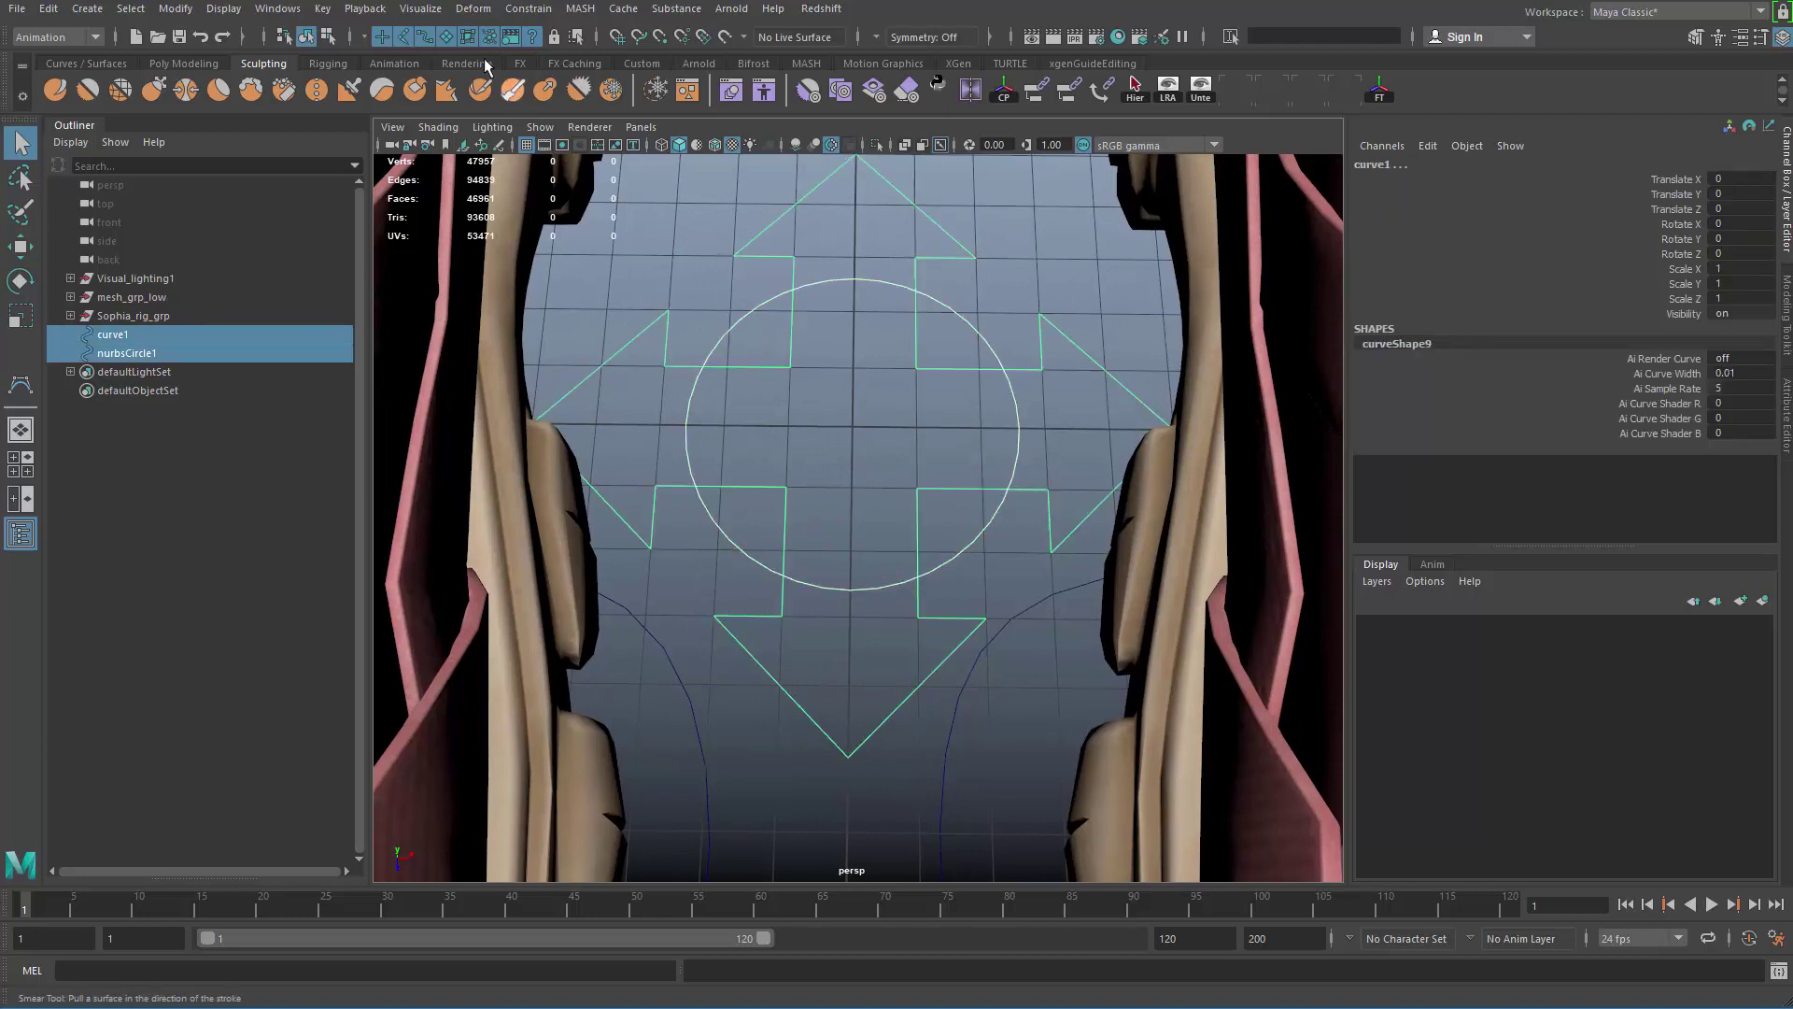
pyautogui.click(73, 36)
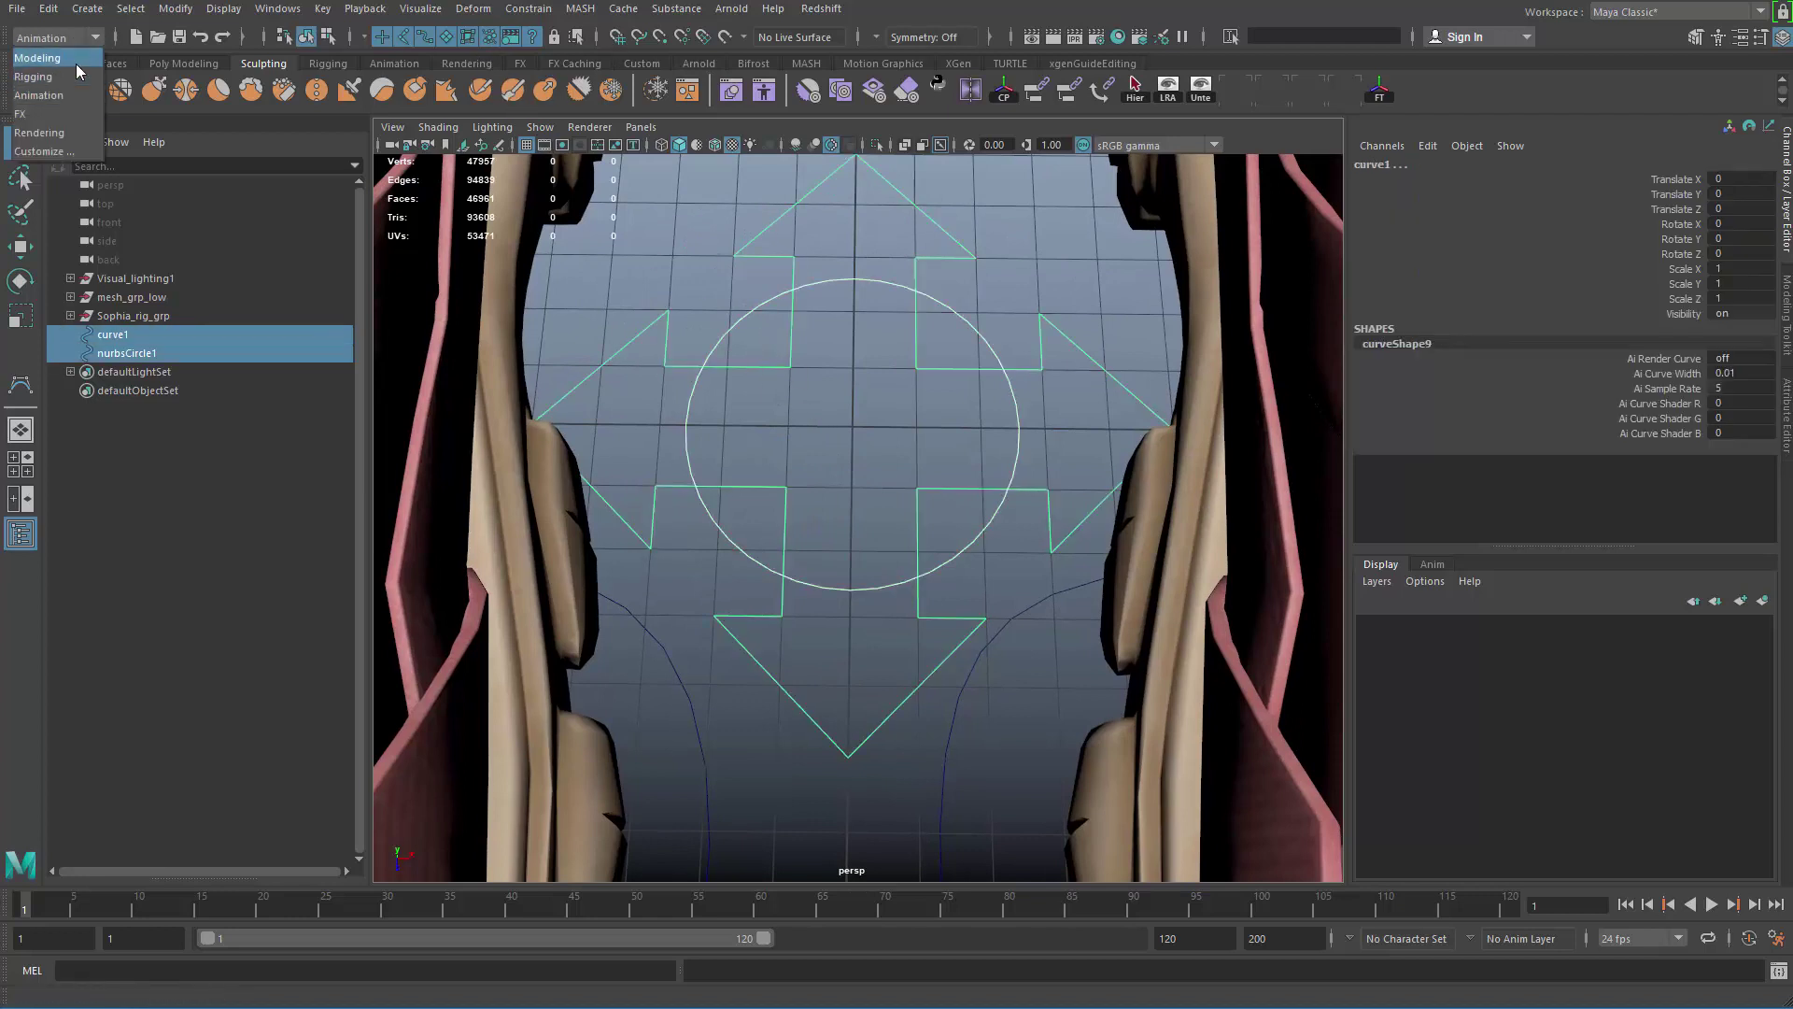
pyautogui.click(76, 62)
pyautogui.click(574, 9)
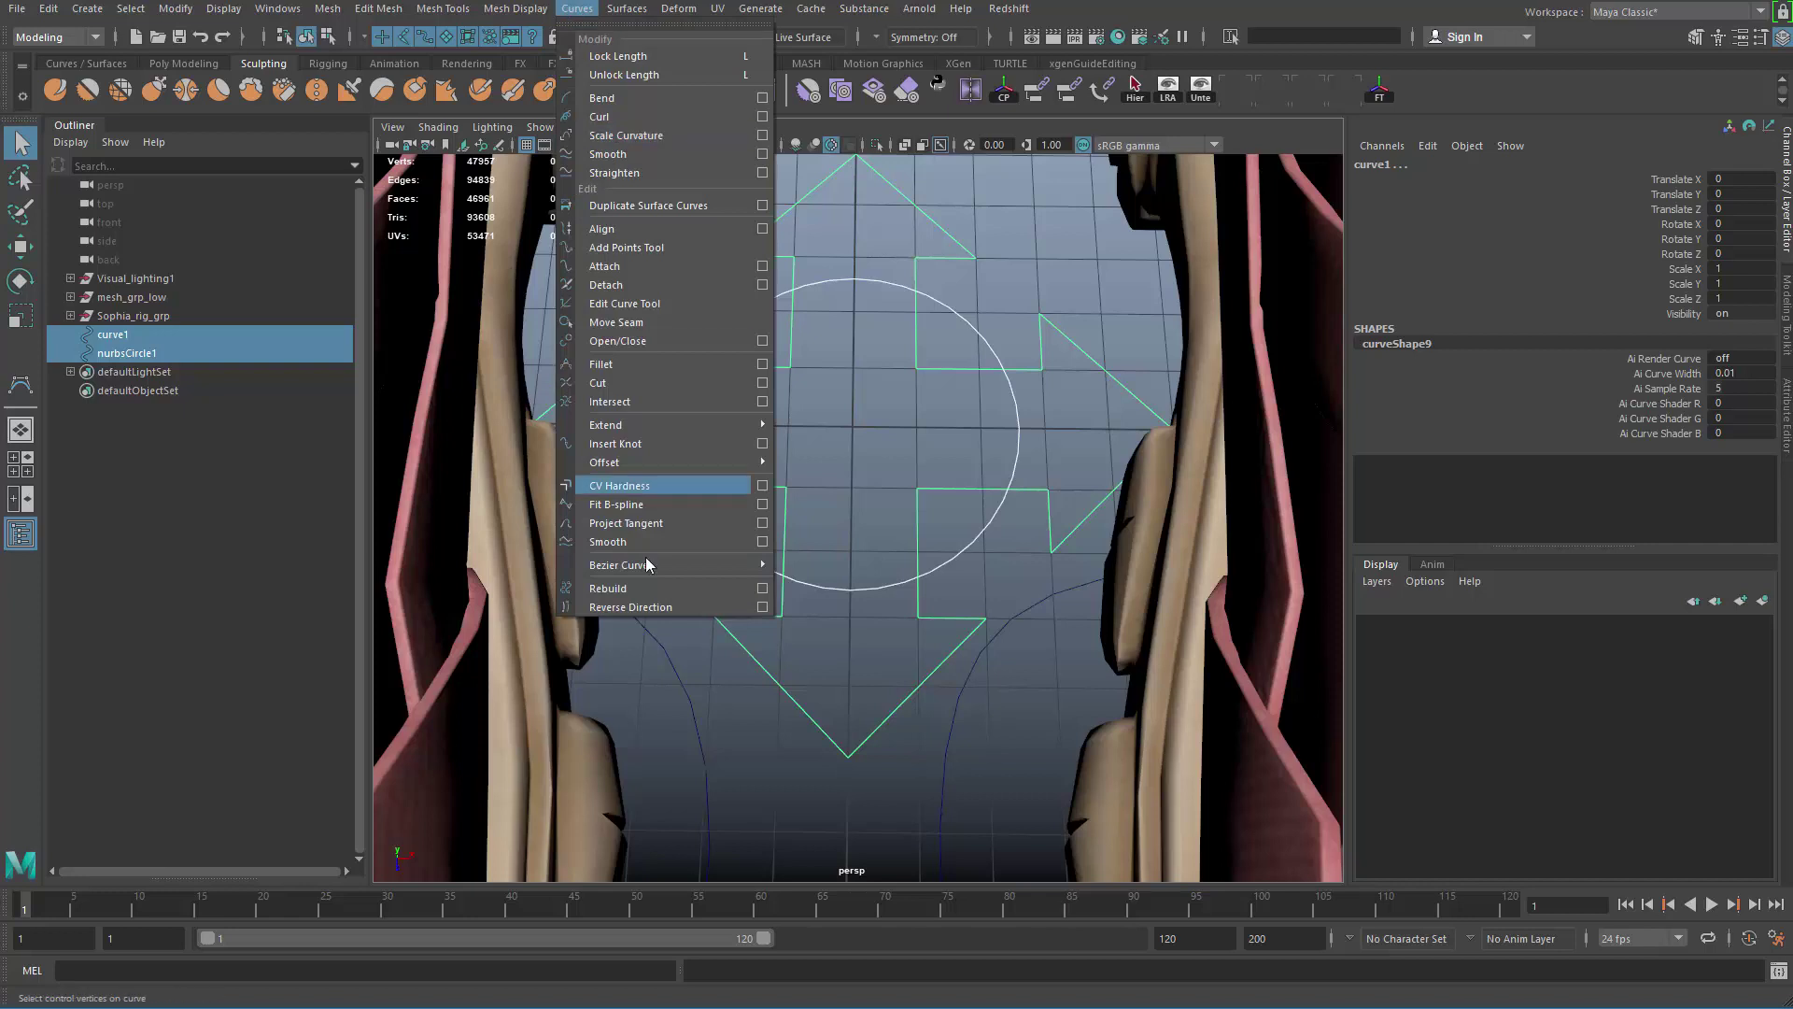
pyautogui.click(625, 383)
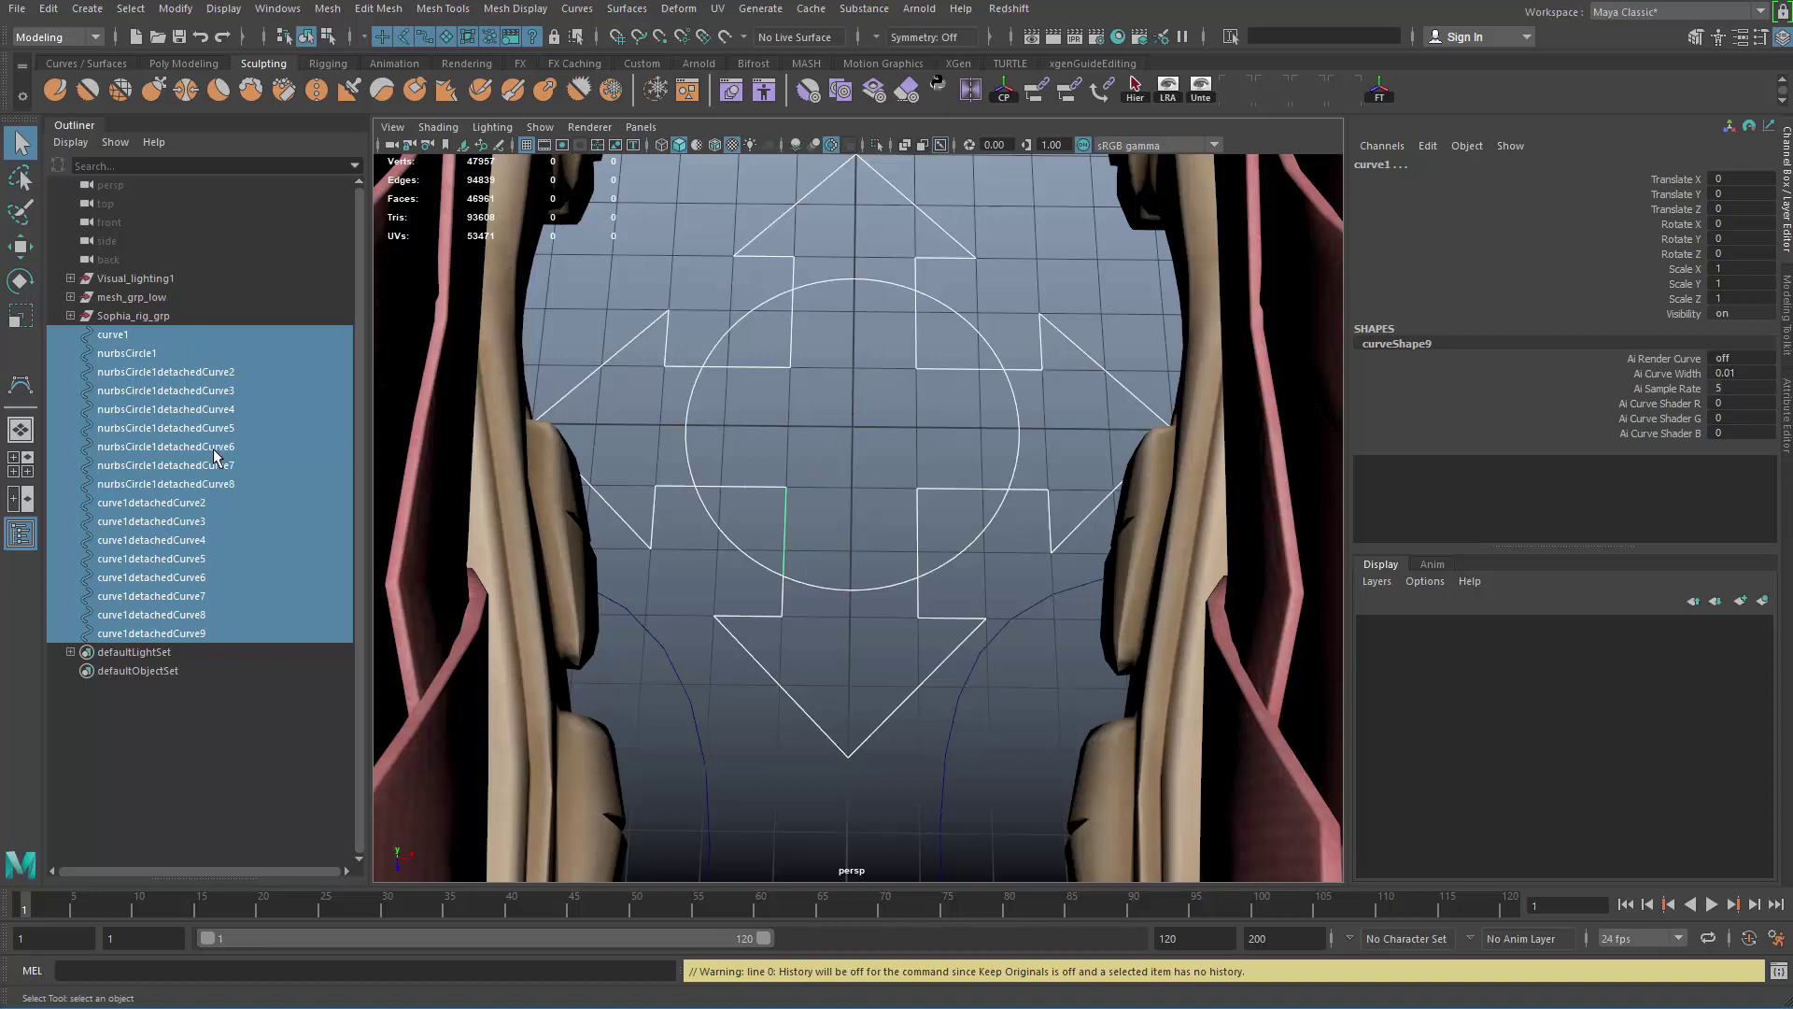
# Step: Check the cut curve segments inside the circle and in the object list
pyautogui.click(835, 440)
pyautogui.click(771, 370)
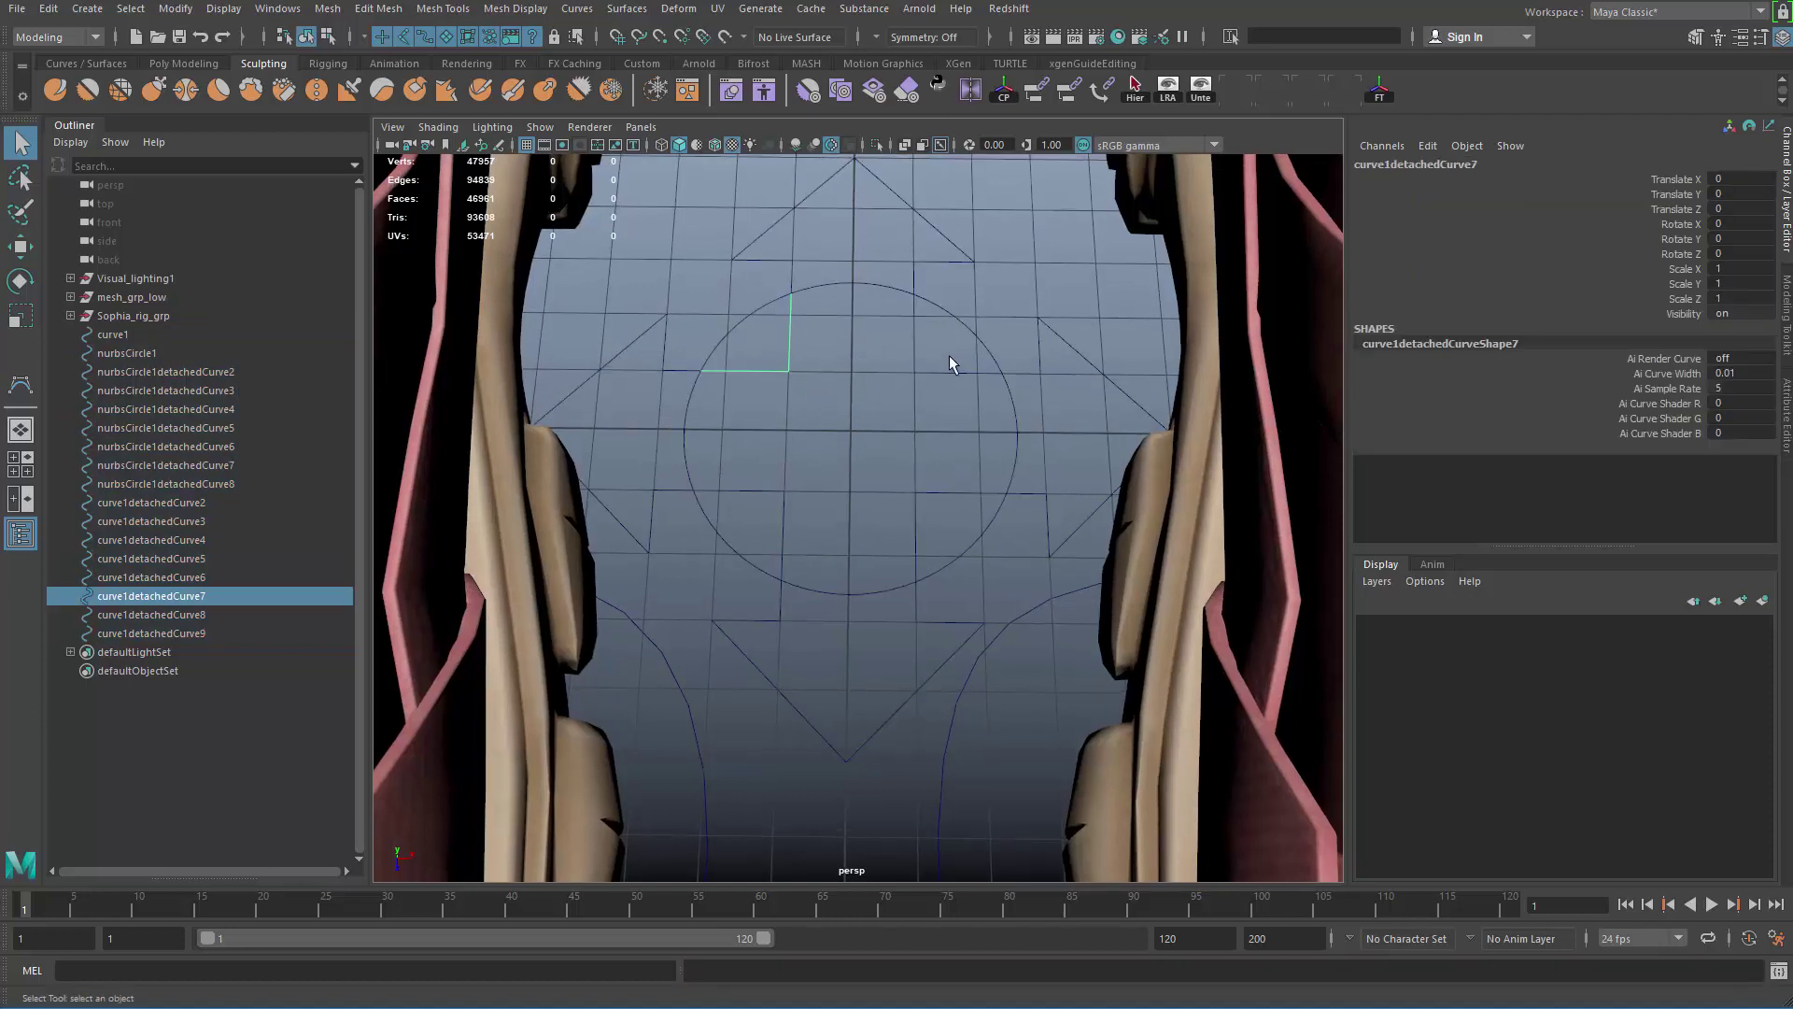
pyautogui.click(943, 369)
pyautogui.click(911, 493)
pyautogui.click(784, 509)
pyautogui.click(828, 455)
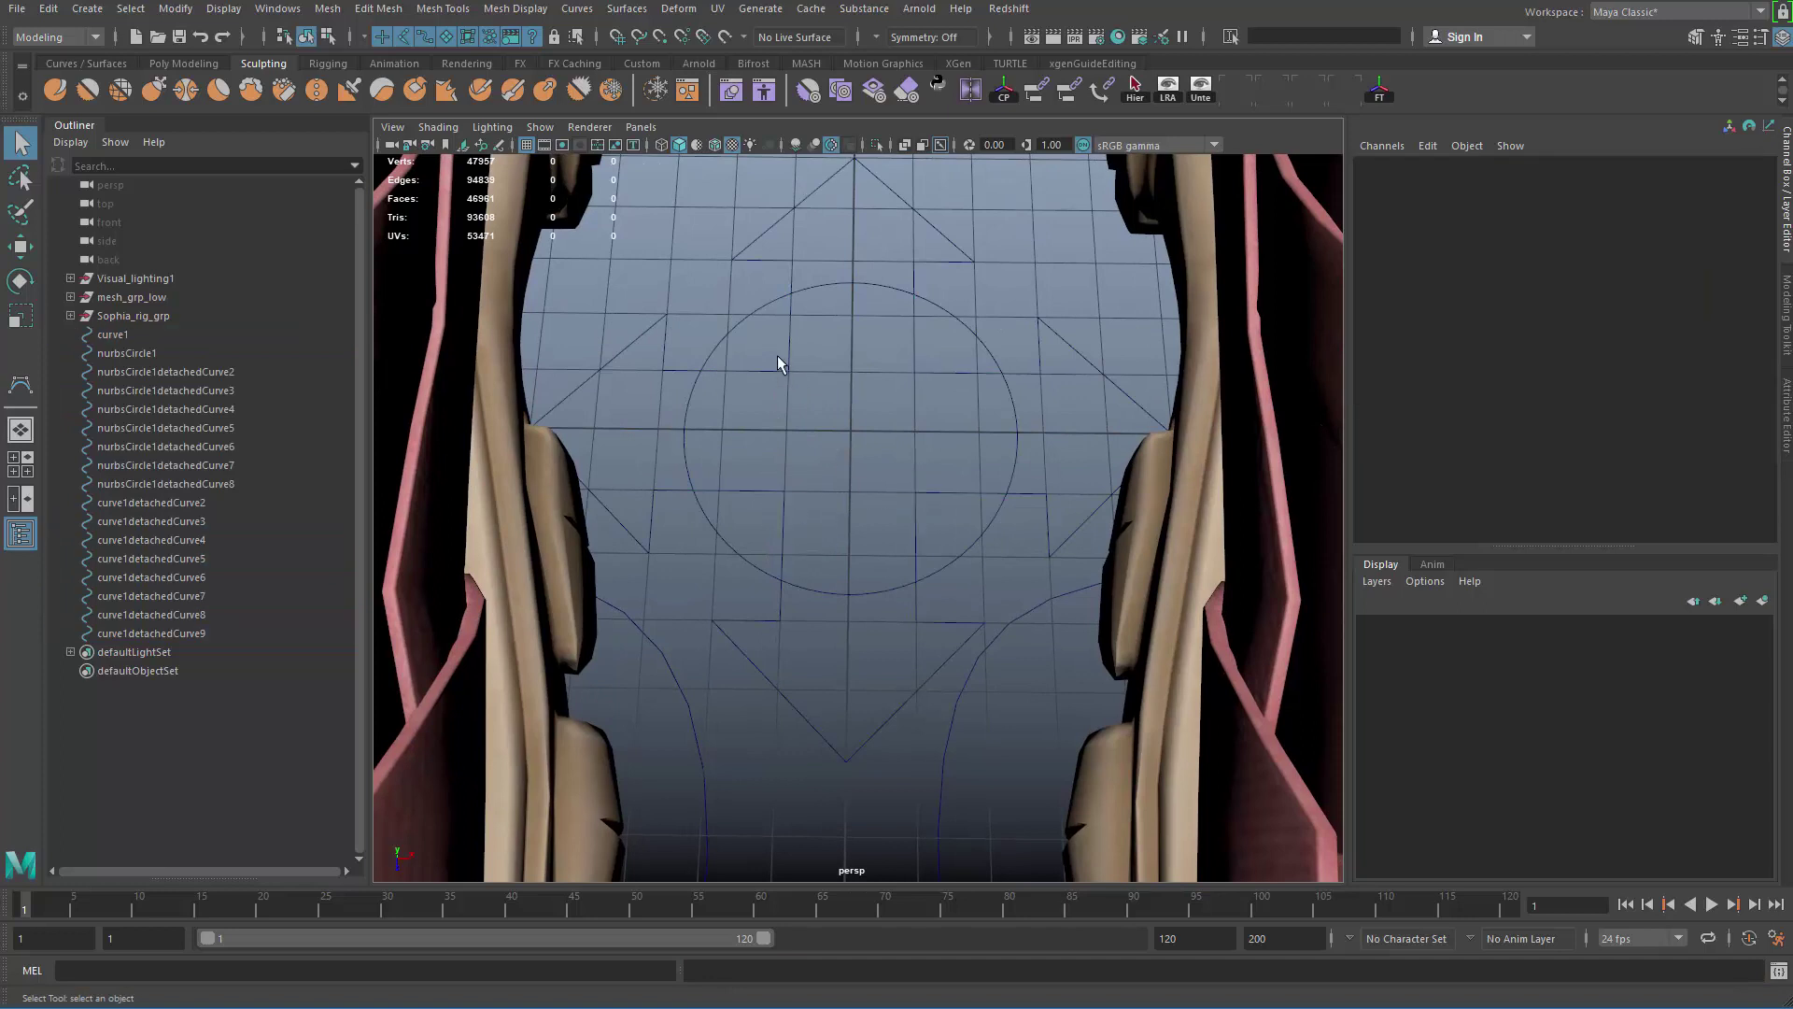
pyautogui.click(140, 334)
pyautogui.keyDown('shift'); pyautogui.click(168, 632); pyautogui.keyUp('shift')
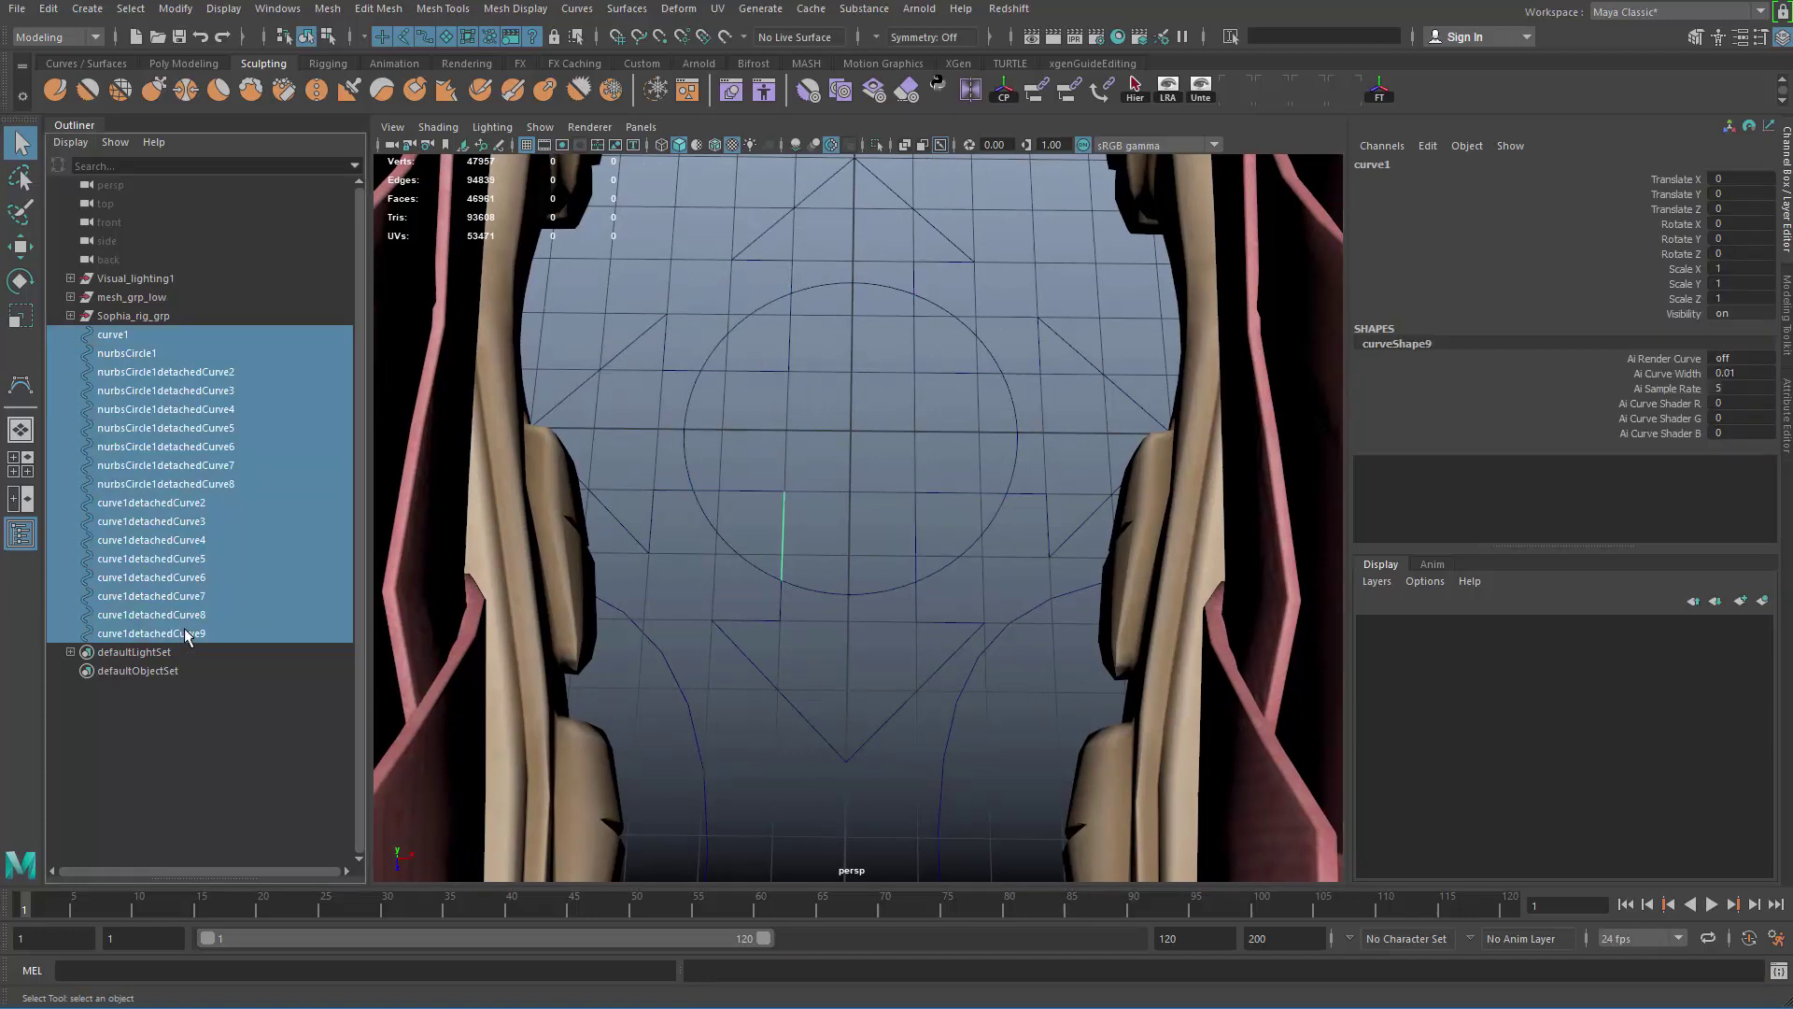
pyautogui.click(827, 408)
# Step: Delete the four arrow-curve corner segments inside the circle and the four circle arcs crossing the arrow shafts
pyautogui.moveTo(777, 361); pyautogui.dragTo(930, 509)
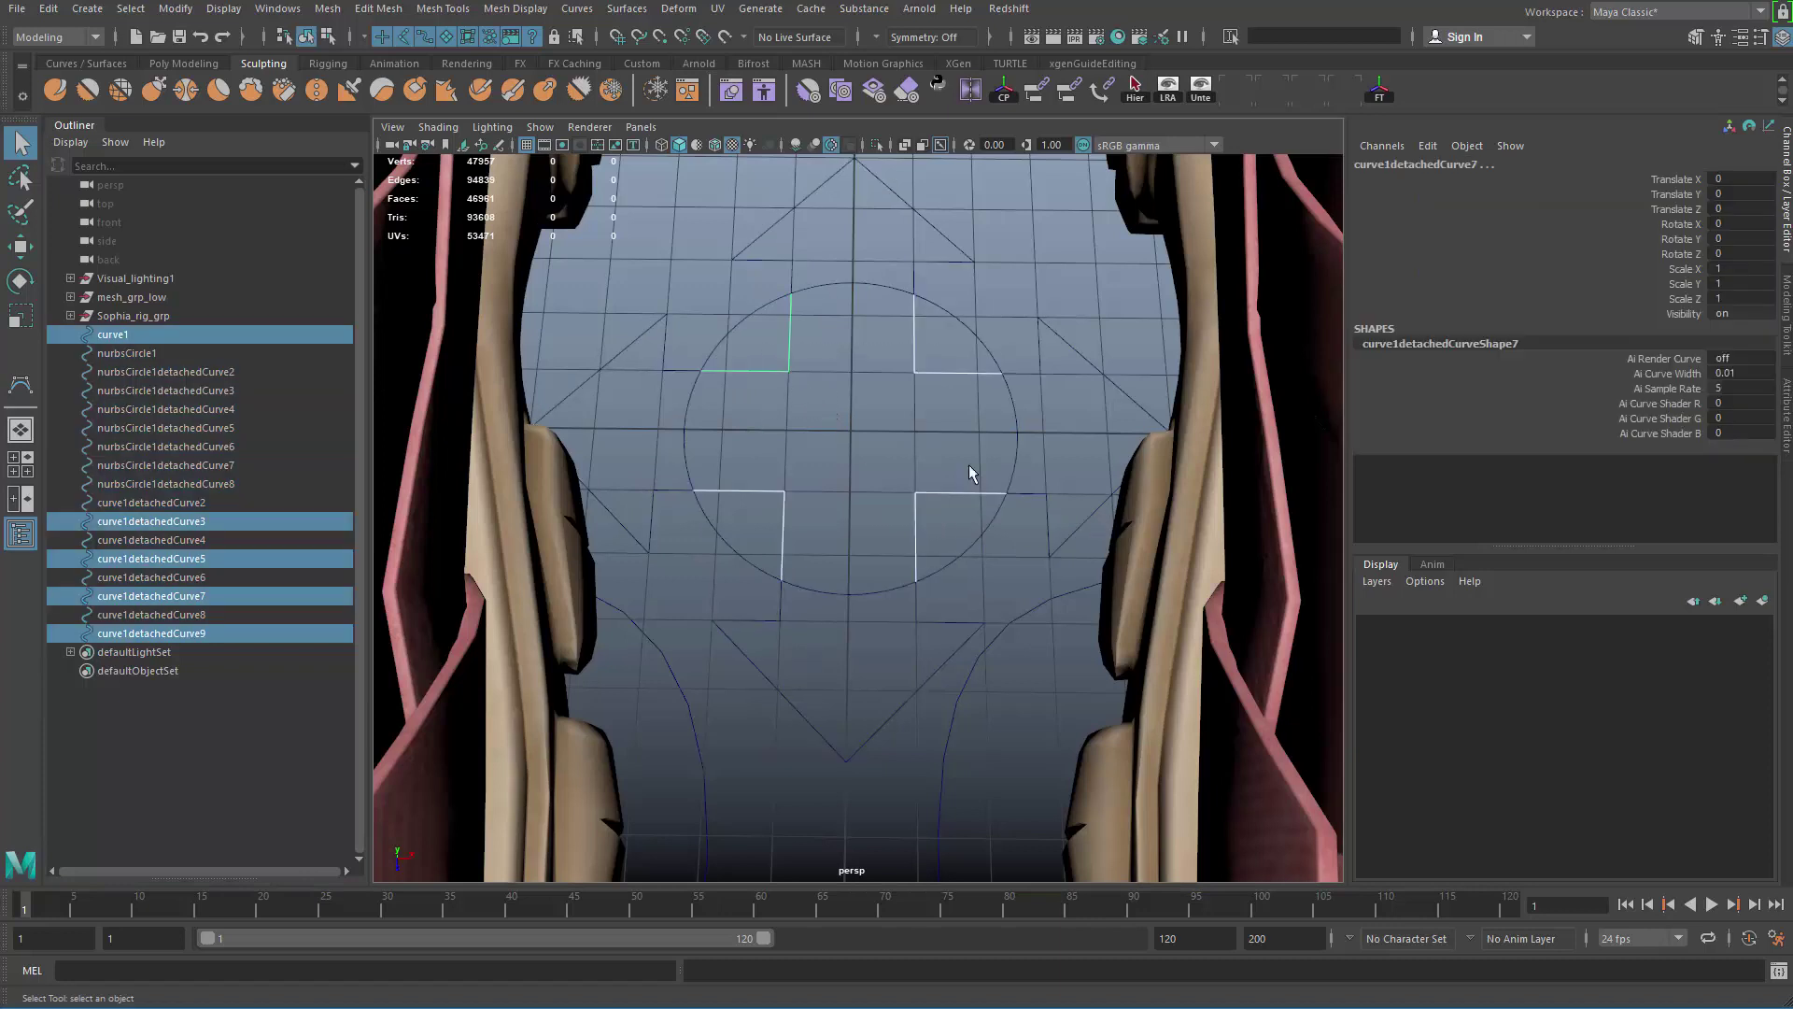
pyautogui.press('Delete')
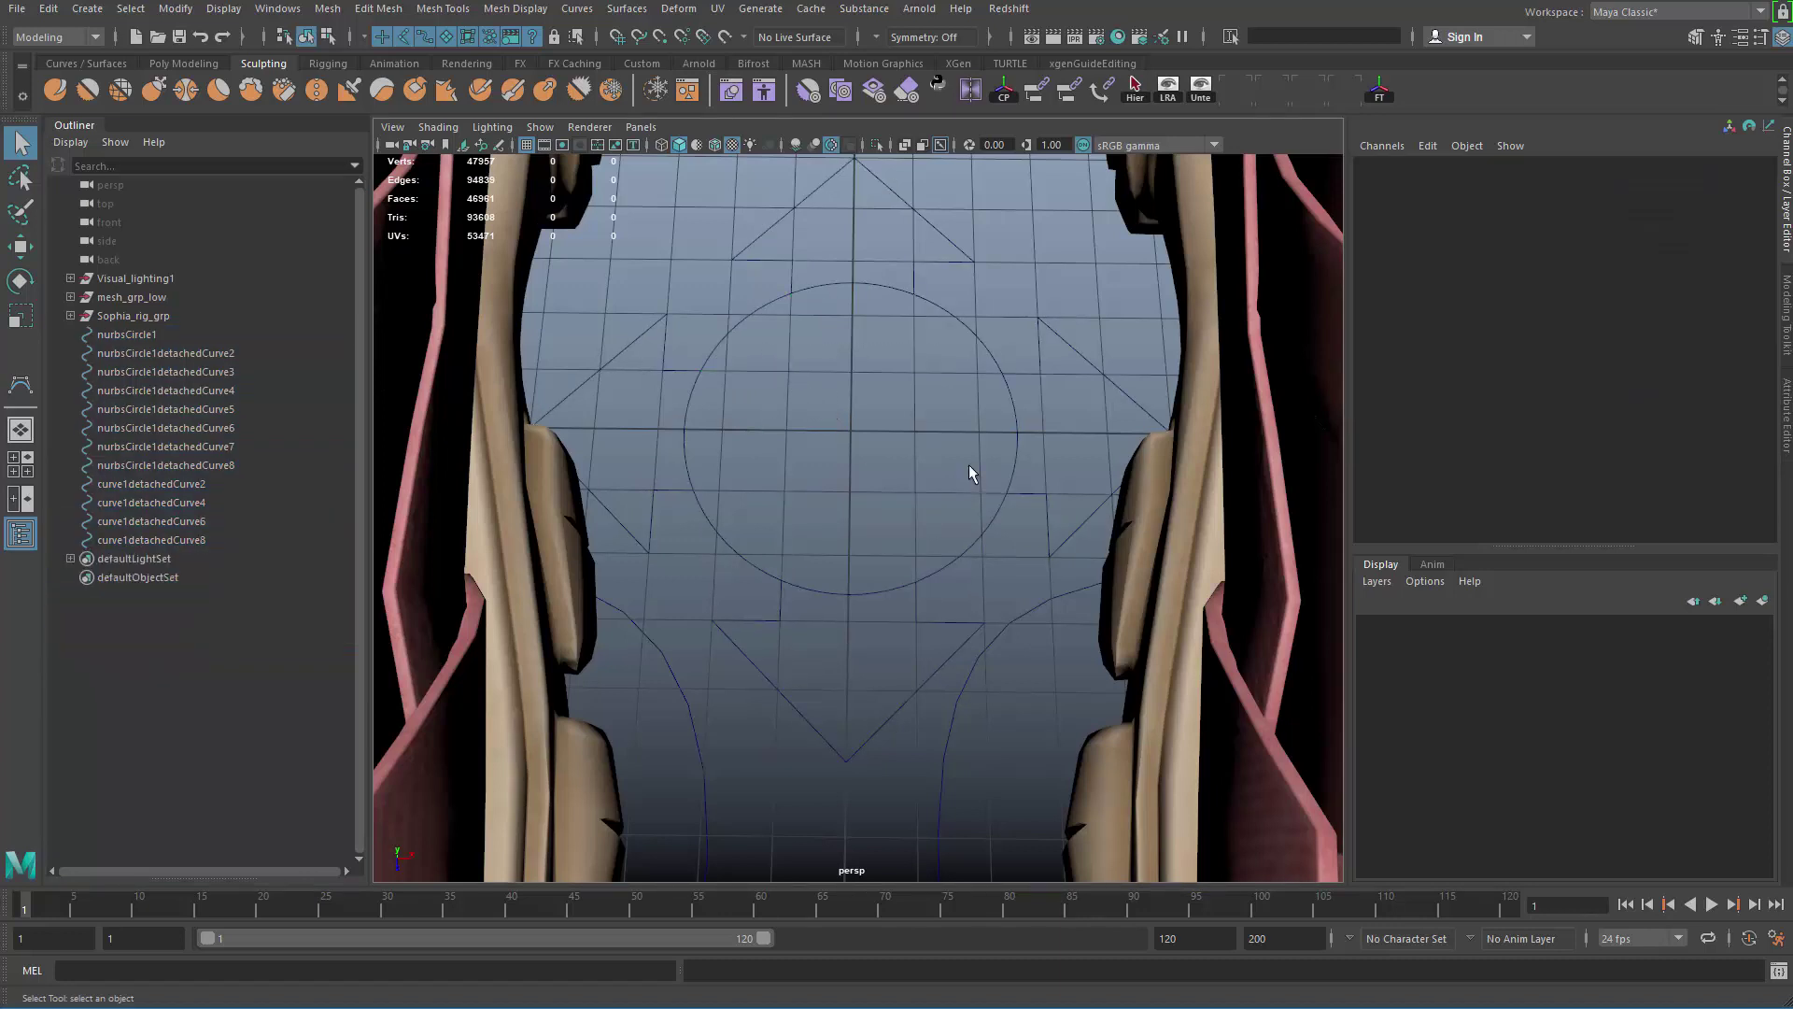
pyautogui.click(852, 283)
pyautogui.keyDown('shift'); pyautogui.click(686, 430); pyautogui.keyUp('shift')
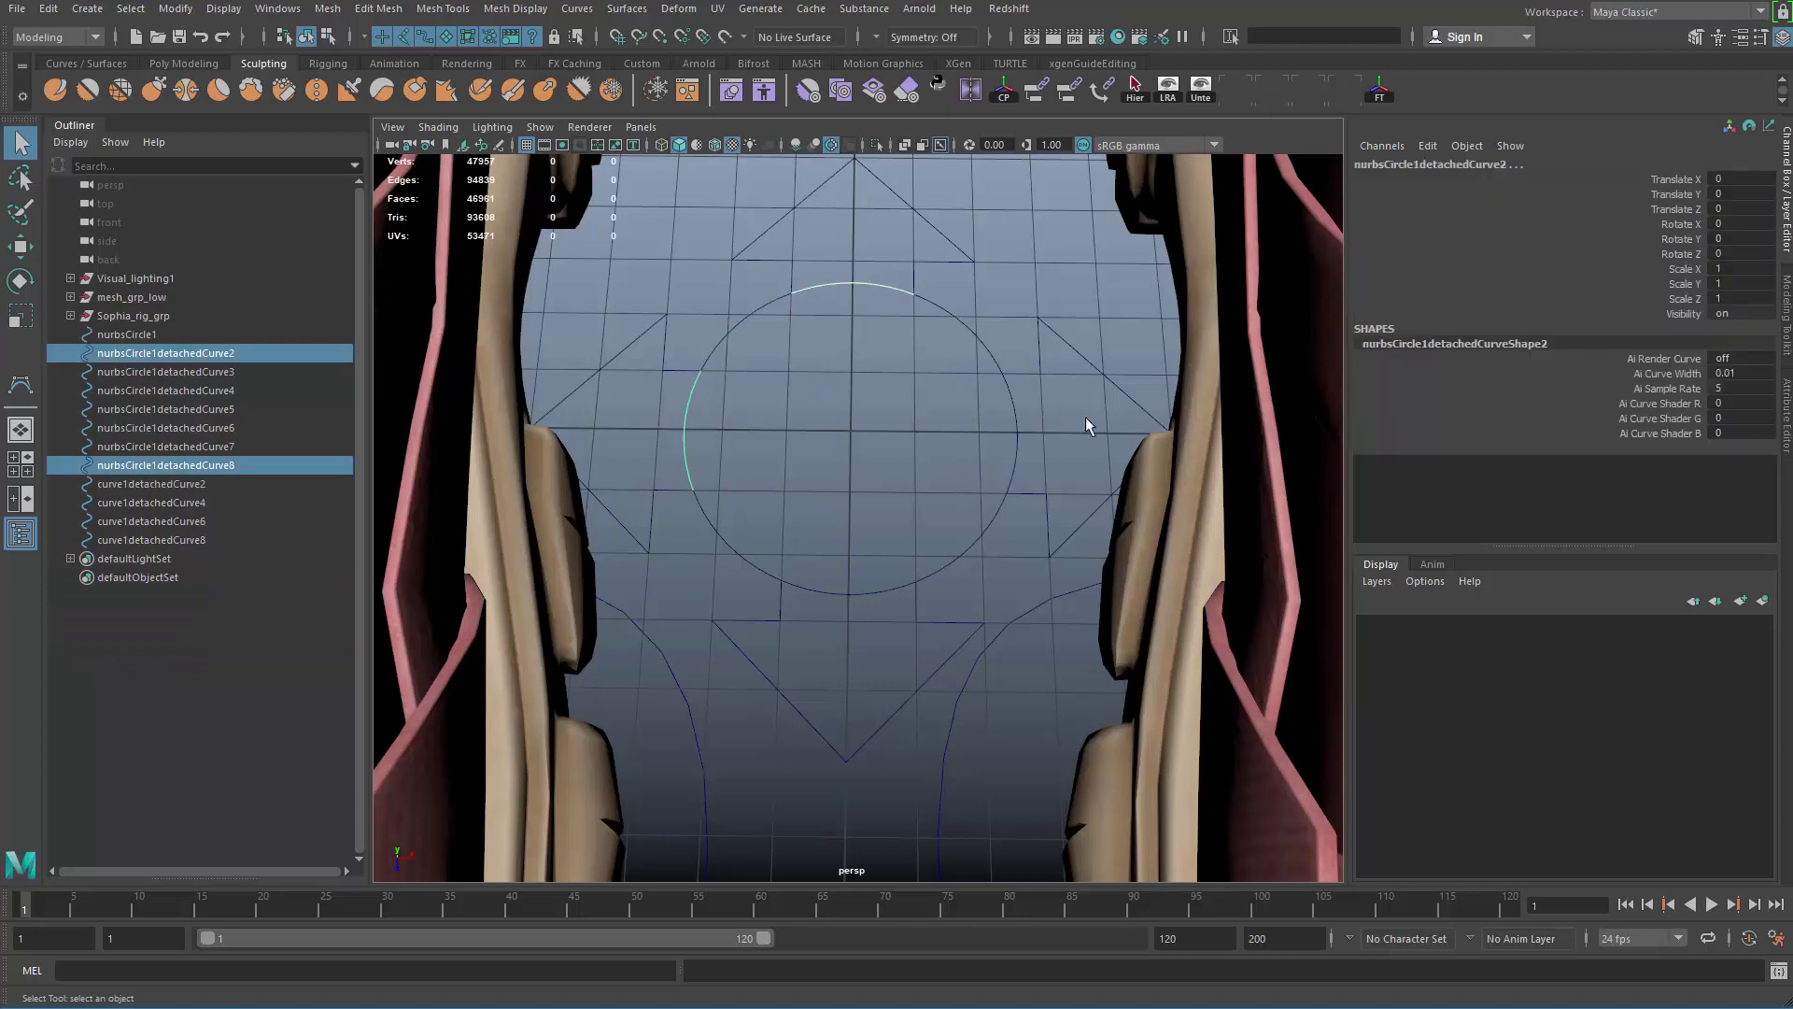
pyautogui.keyDown('shift'); pyautogui.click(853, 596); pyautogui.keyUp('shift')
pyautogui.keyDown('shift'); pyautogui.click(1016, 425); pyautogui.keyUp('shift')
pyautogui.press('Delete')
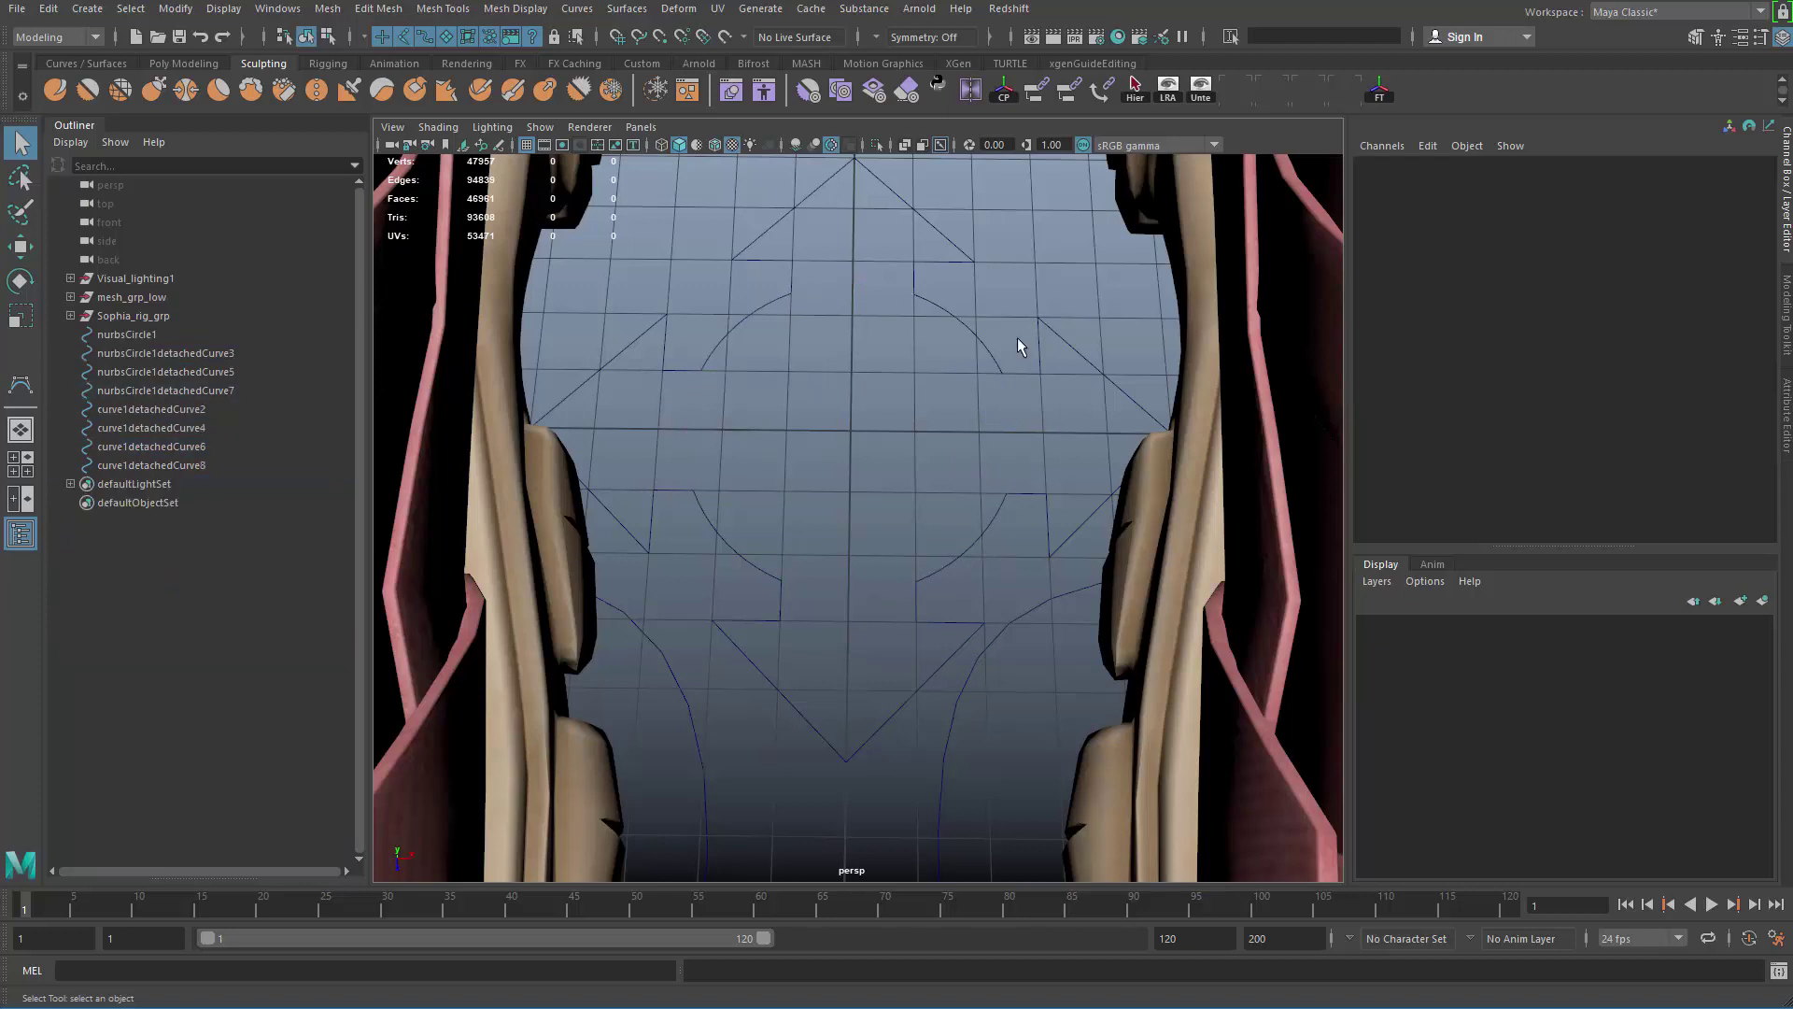
# Step: Select all eight remaining arrow and arc segments and isolate them from the character in the view
pyautogui.moveTo(722, 234); pyautogui.dragTo(1012, 614)
pyautogui.keyDown('alt'); pyautogui.moveTo(802, 579); pyautogui.dragTo(814, 541); pyautogui.keyUp('alt')
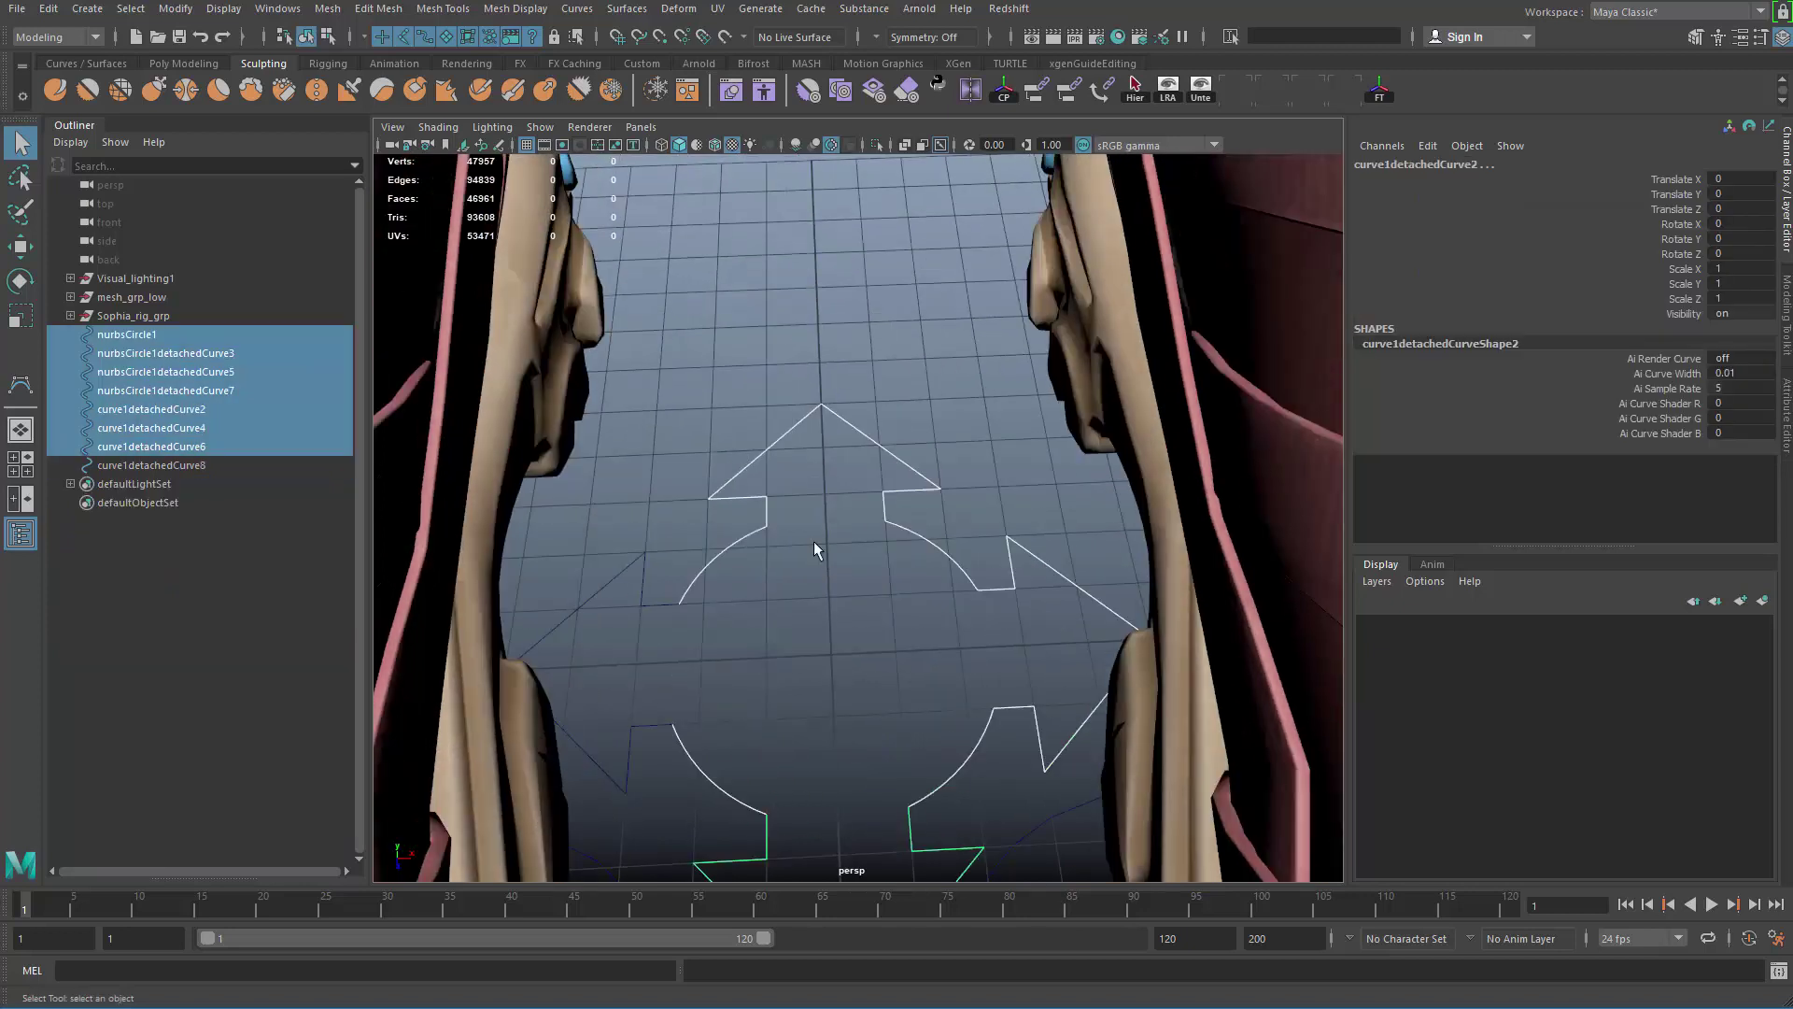
pyautogui.keyDown('shift'); pyautogui.moveTo(621, 559); pyautogui.dragTo(714, 698); pyautogui.keyUp('shift')
pyautogui.keyDown('alt'); pyautogui.moveTo(715, 698); pyautogui.dragTo(762, 493, button='middle'); pyautogui.keyUp('alt')
pyautogui.keyDown('shift'); pyautogui.moveTo(688, 492); pyautogui.dragTo(780, 619); pyautogui.keyUp('shift')
pyautogui.keyDown('alt'); pyautogui.moveTo(781, 619); pyautogui.dragTo(861, 451, button='middle'); pyautogui.keyUp('alt')
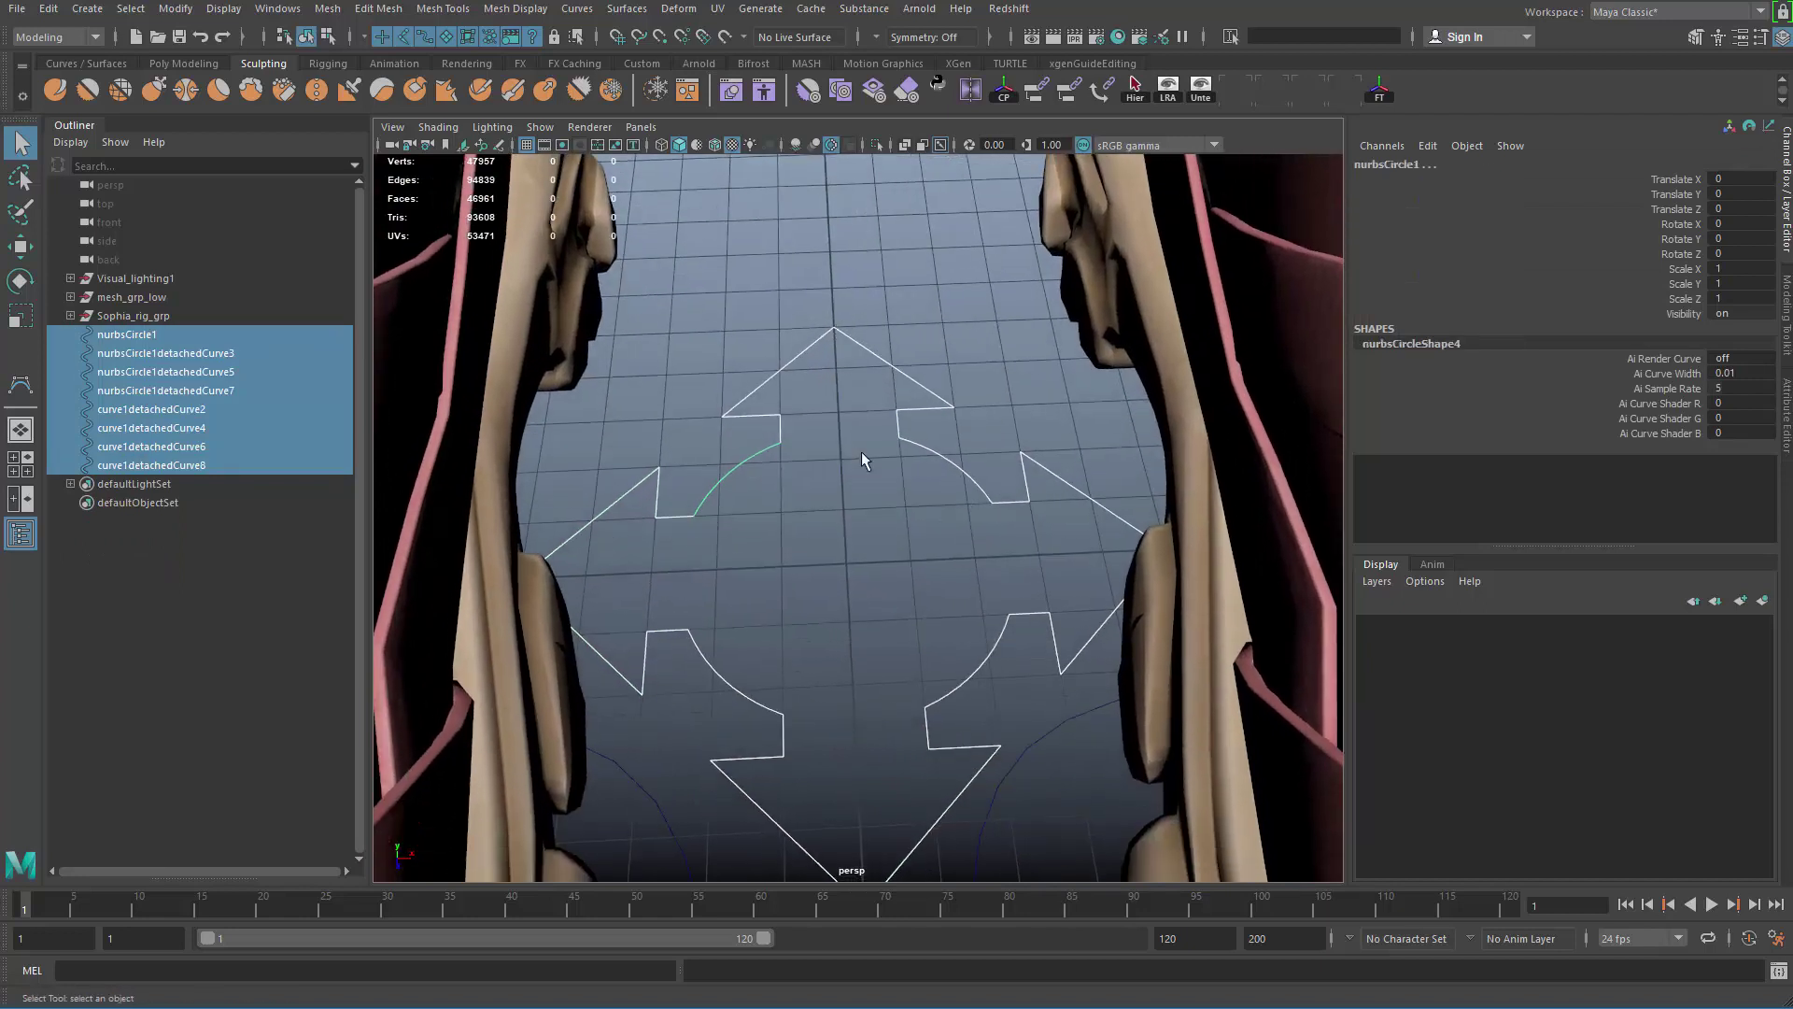
pyautogui.hotkey('ctrl', '1')
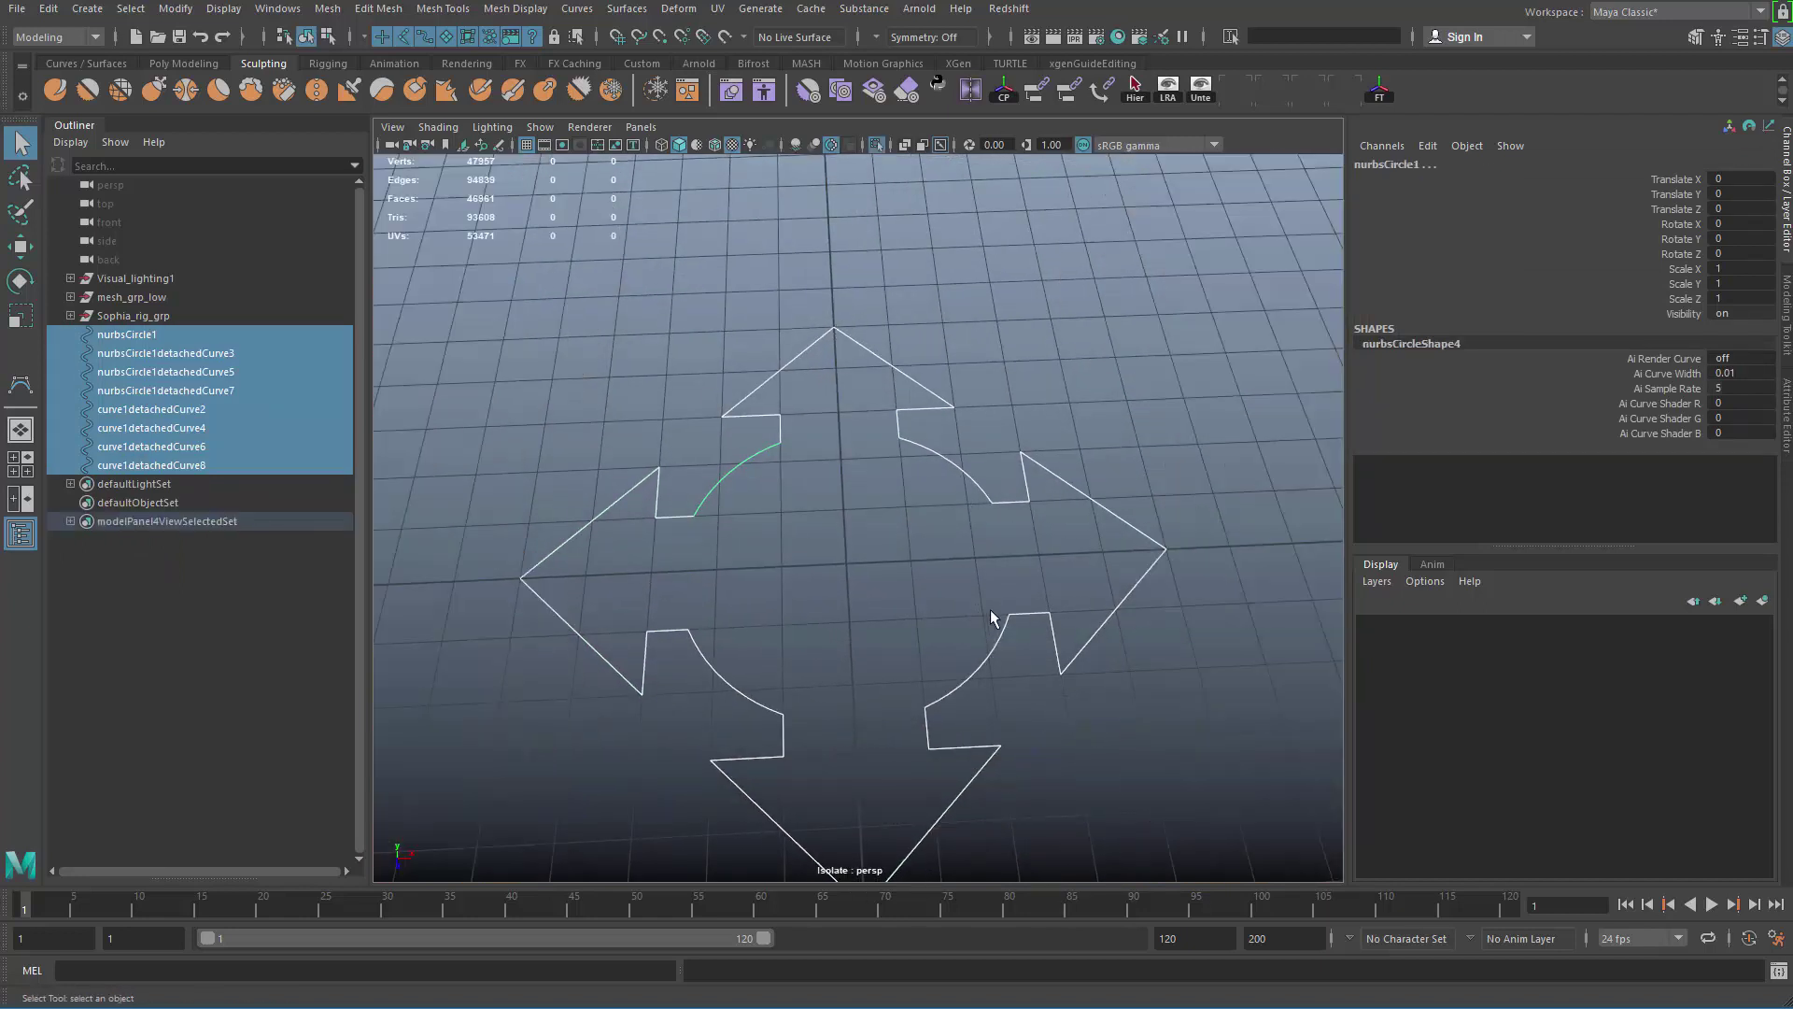
# Step: Clear the curve selection and hide the viewport grid so only the curve segments are displayed
pyautogui.keyDown('alt'); pyautogui.moveTo(990, 609); pyautogui.dragTo(916, 461); pyautogui.keyUp('alt')
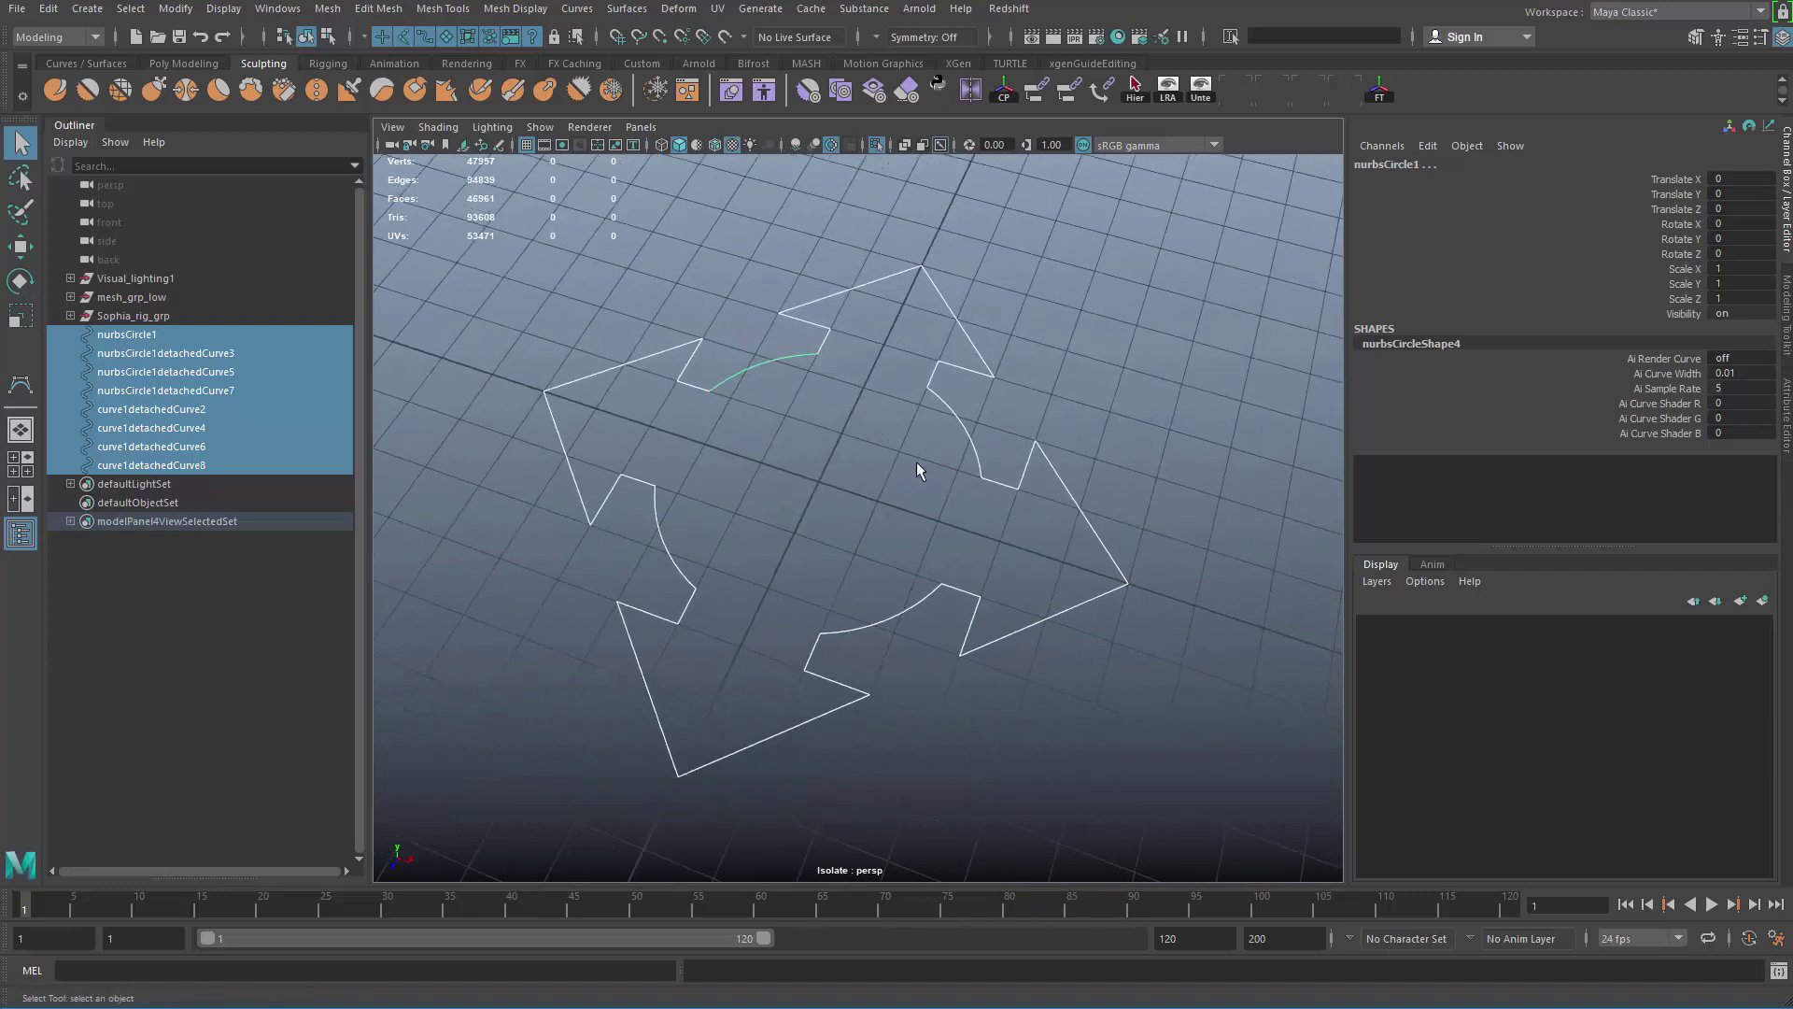
pyautogui.click(826, 378)
pyautogui.moveTo(637, 324); pyautogui.dragTo(663, 401)
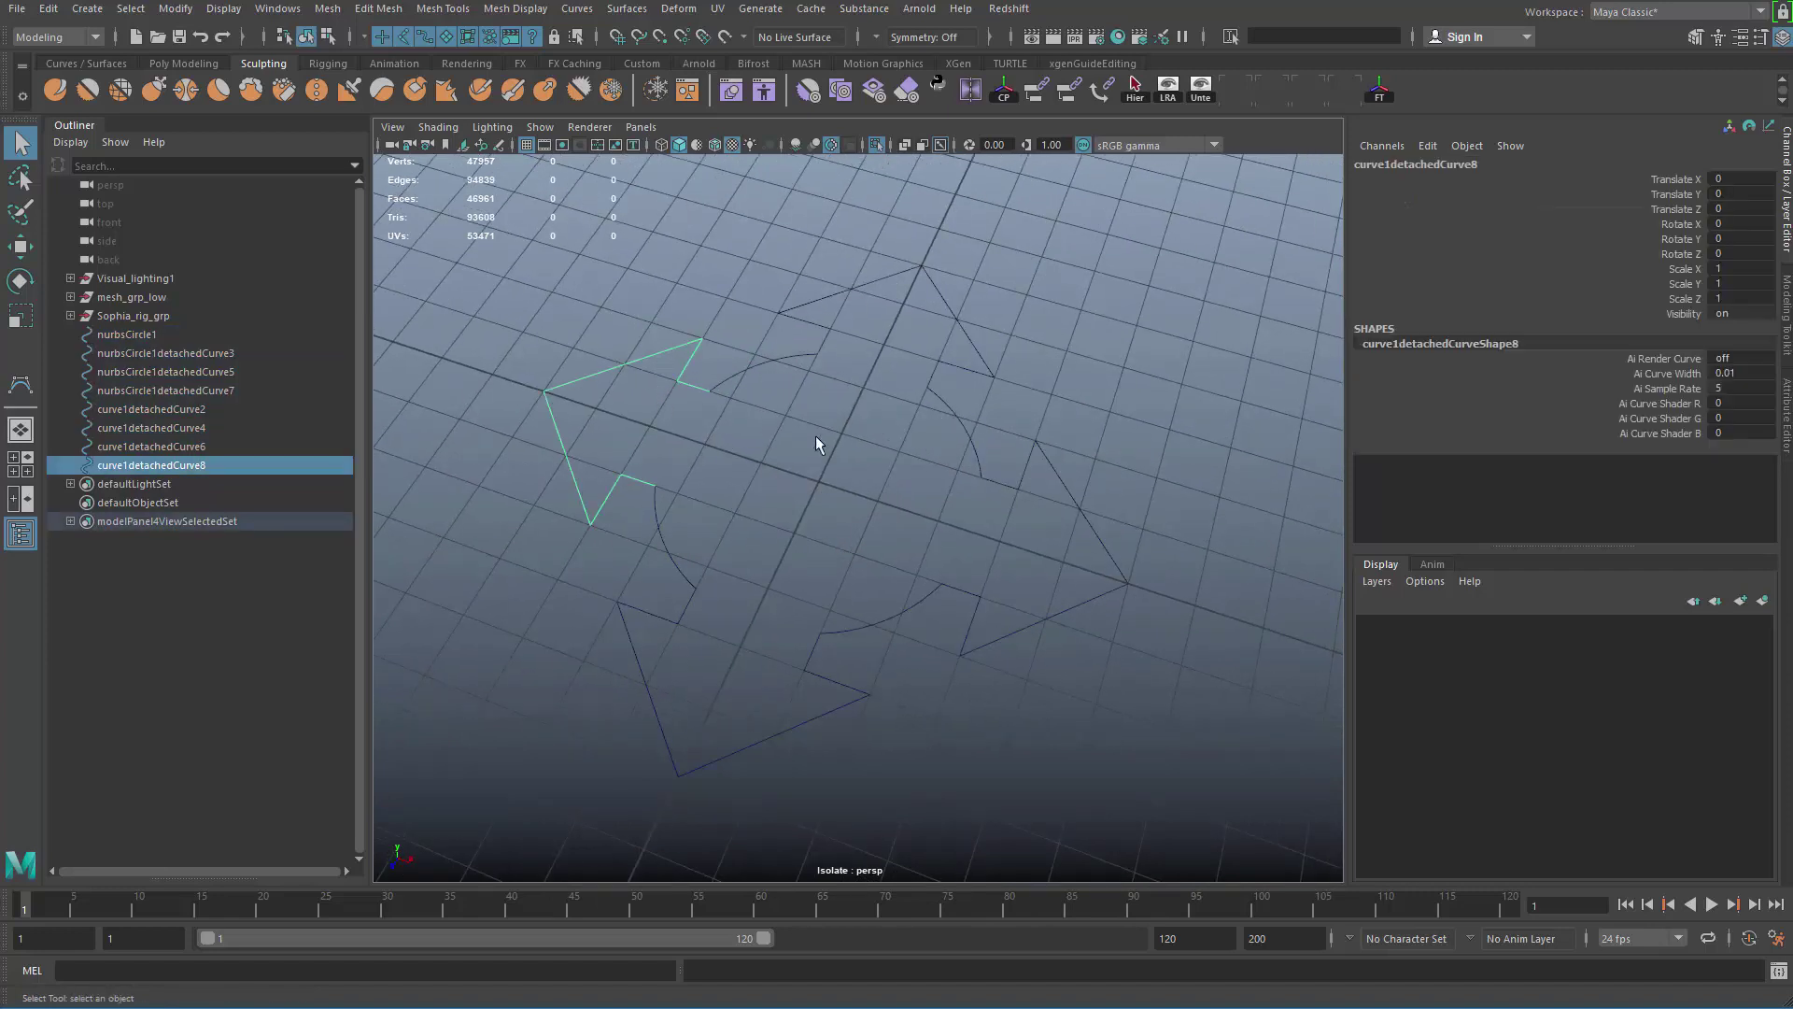
pyautogui.click(815, 435)
pyautogui.click(527, 145)
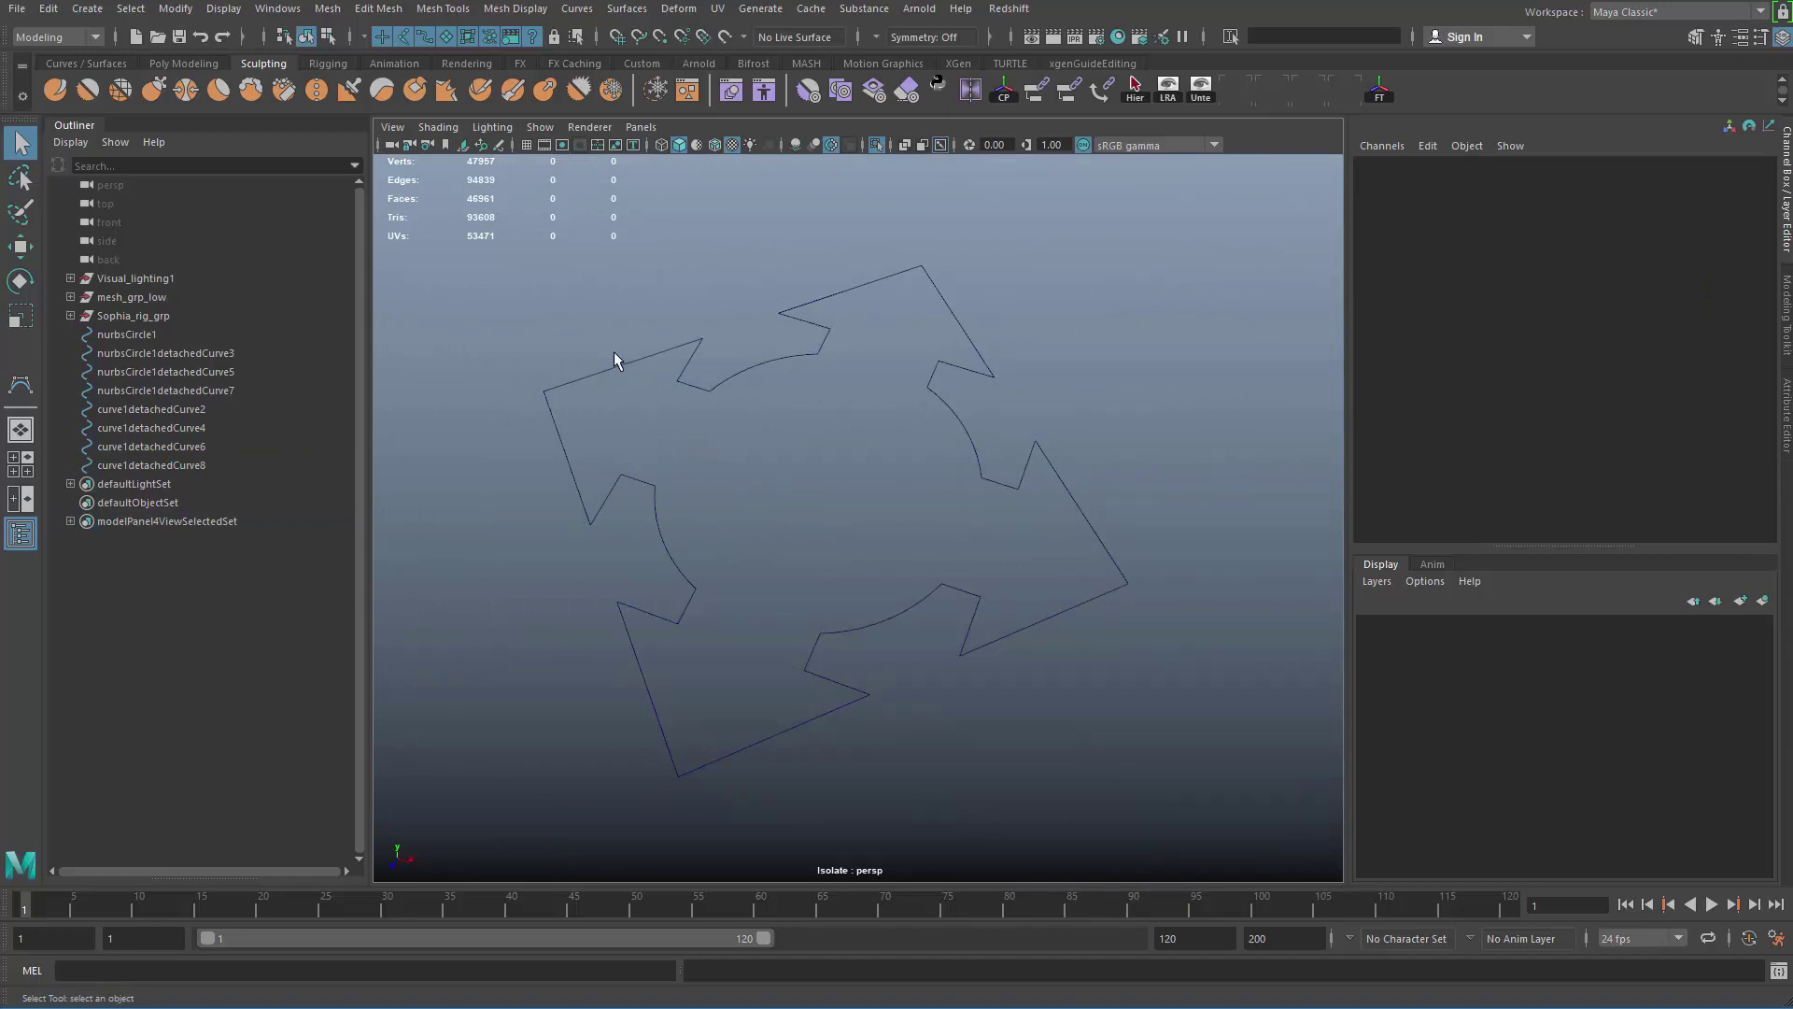
# Step: Select the upper-left arrow segment and the arc beside it, and open the Attach Curves options
pyautogui.moveTo(626, 407); pyautogui.dragTo(626, 408)
pyautogui.keyDown('shift'); pyautogui.click(764, 362); pyautogui.keyUp('shift')
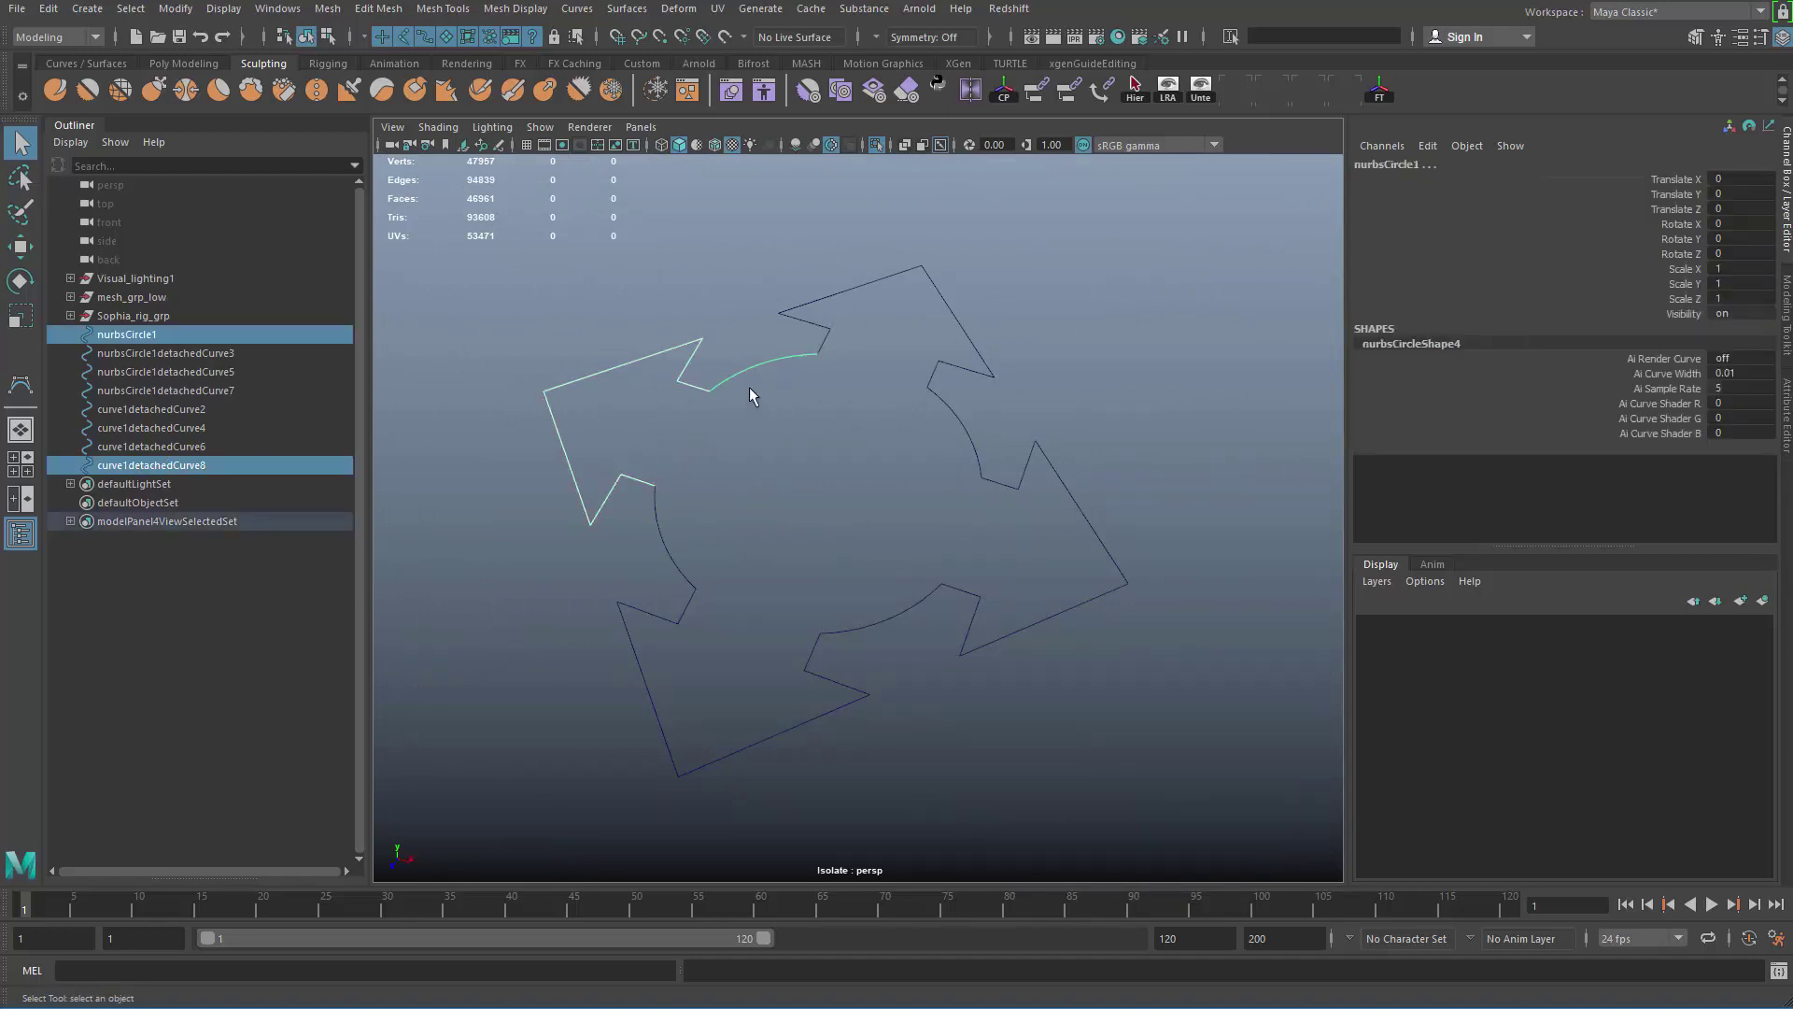
pyautogui.click(578, 11)
pyautogui.moveTo(647, 424)
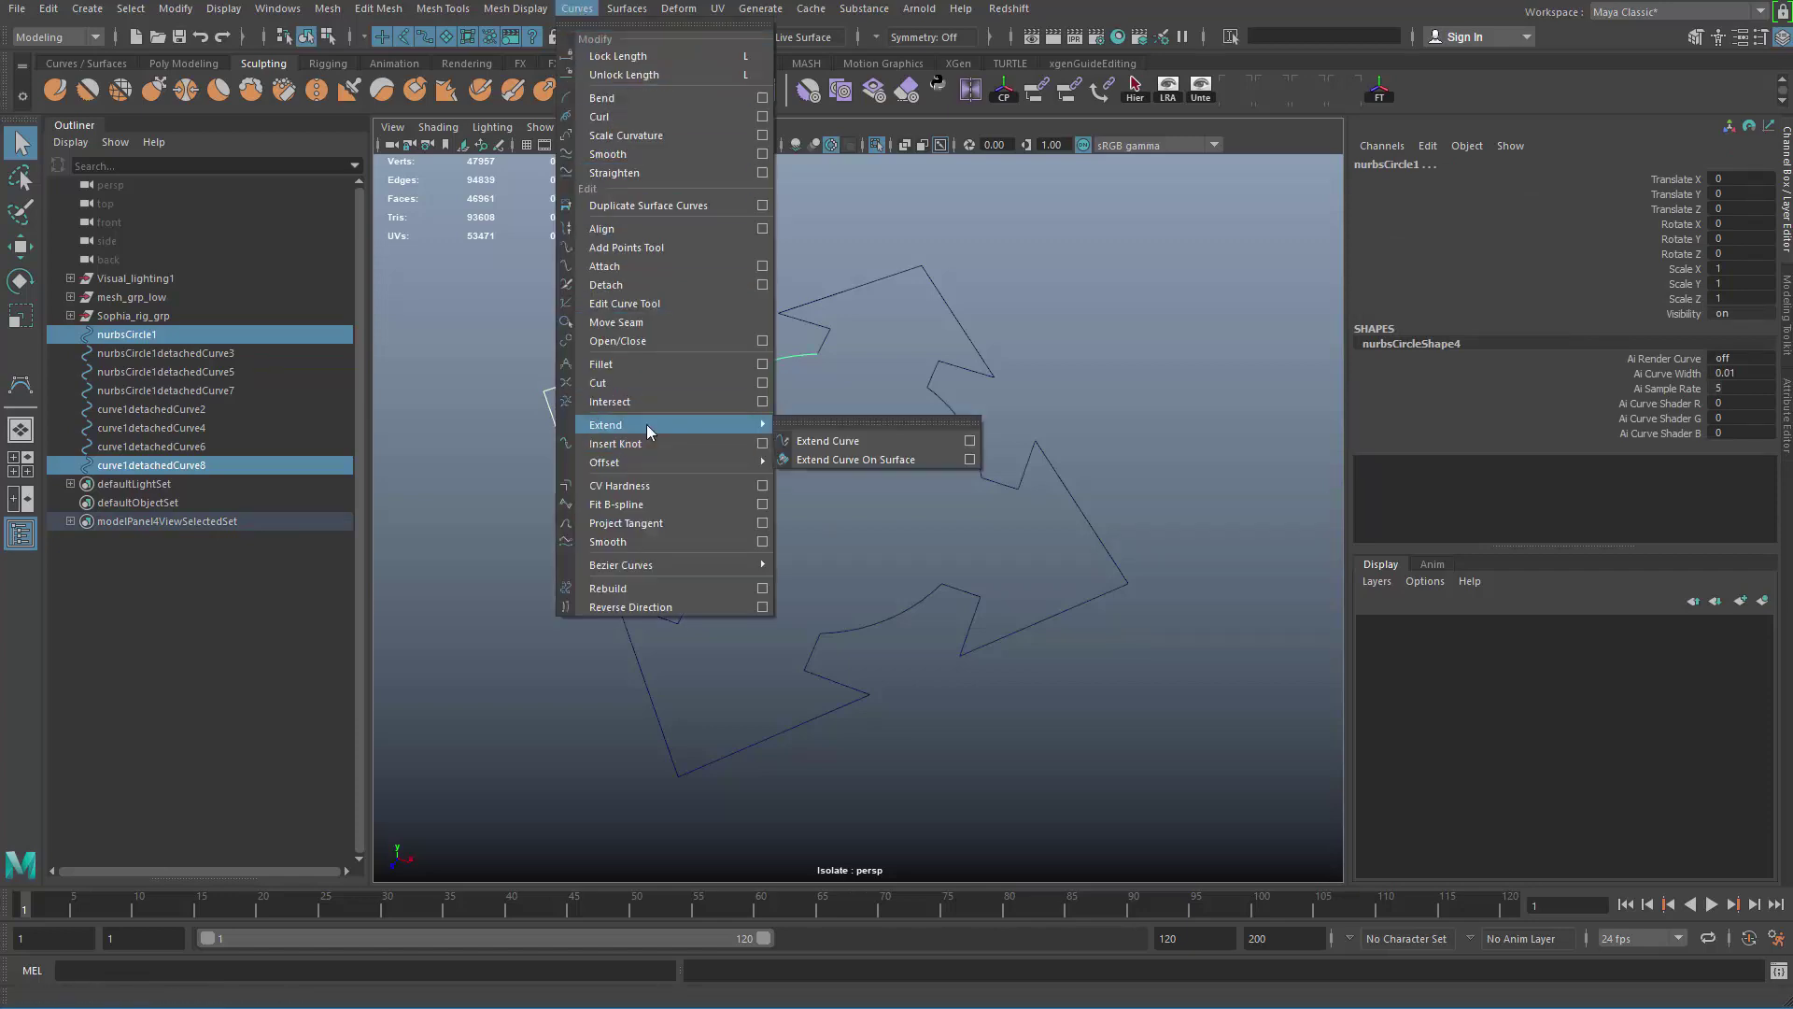
pyautogui.click(764, 269)
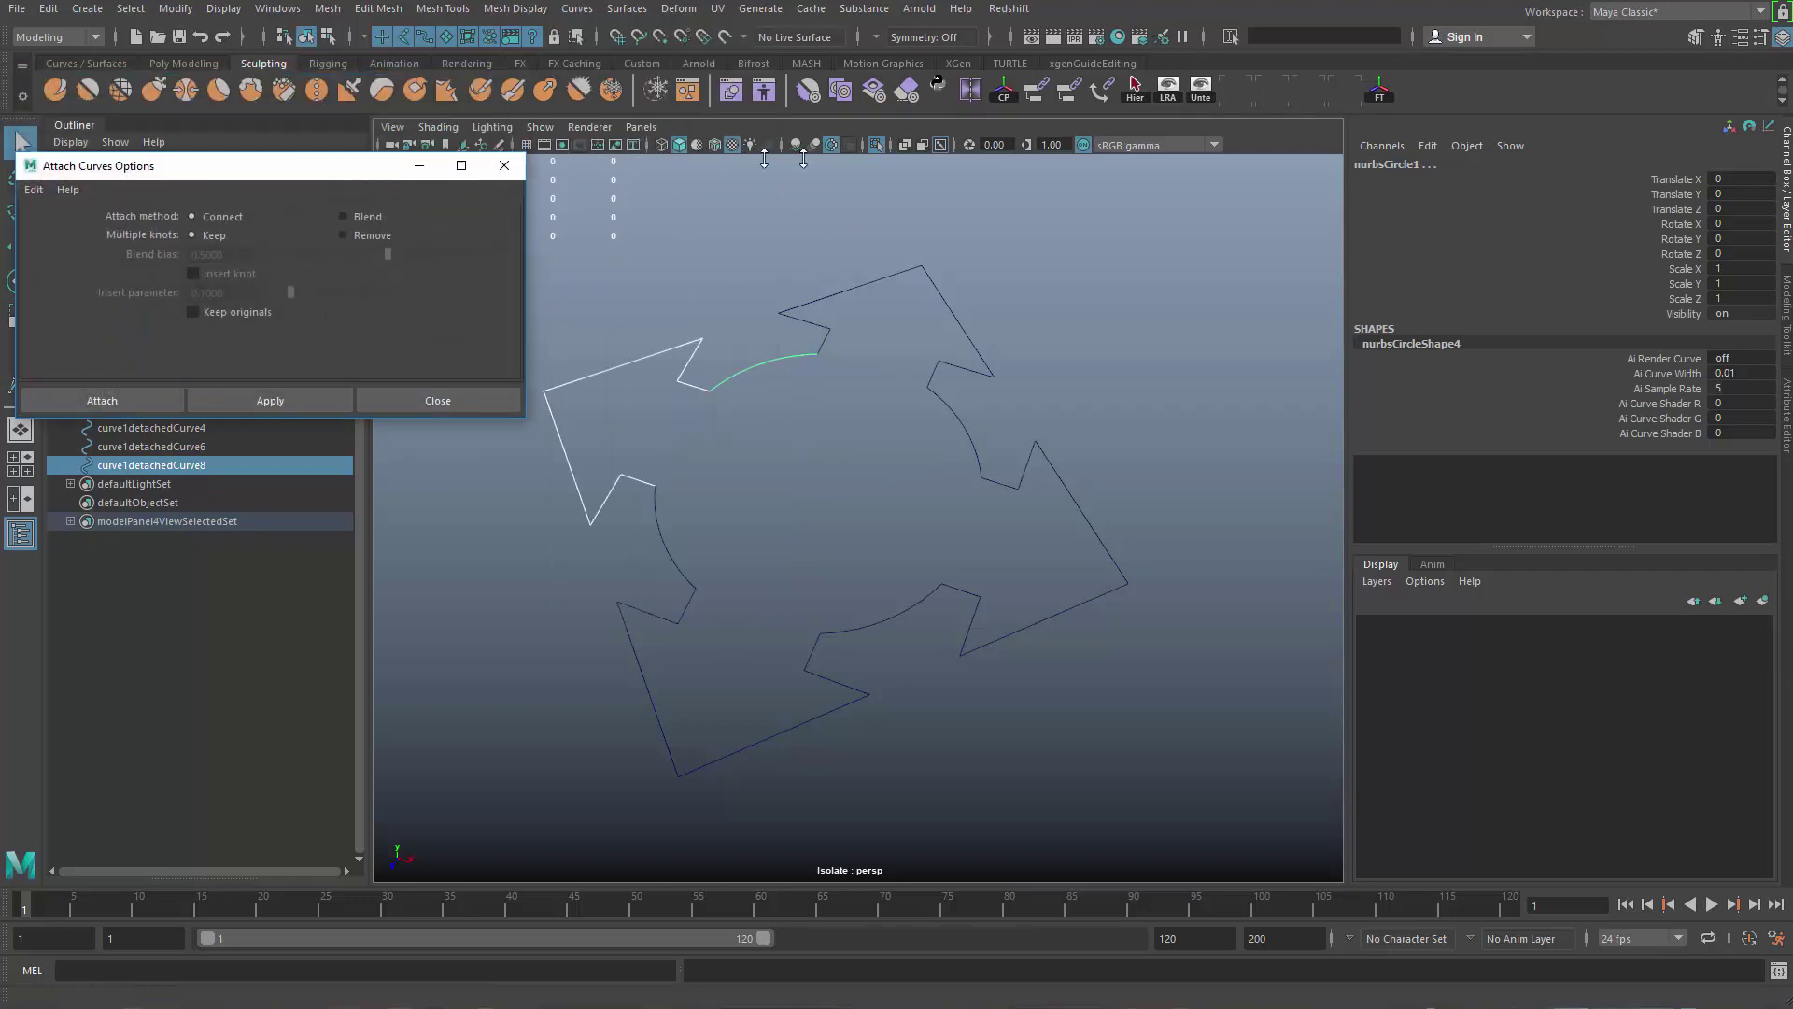
# Step: Reset the Attach Curves options to their defaults and try attaching the arrow and arc with the Blend method
pyautogui.click(33, 93)
pyautogui.click(75, 129)
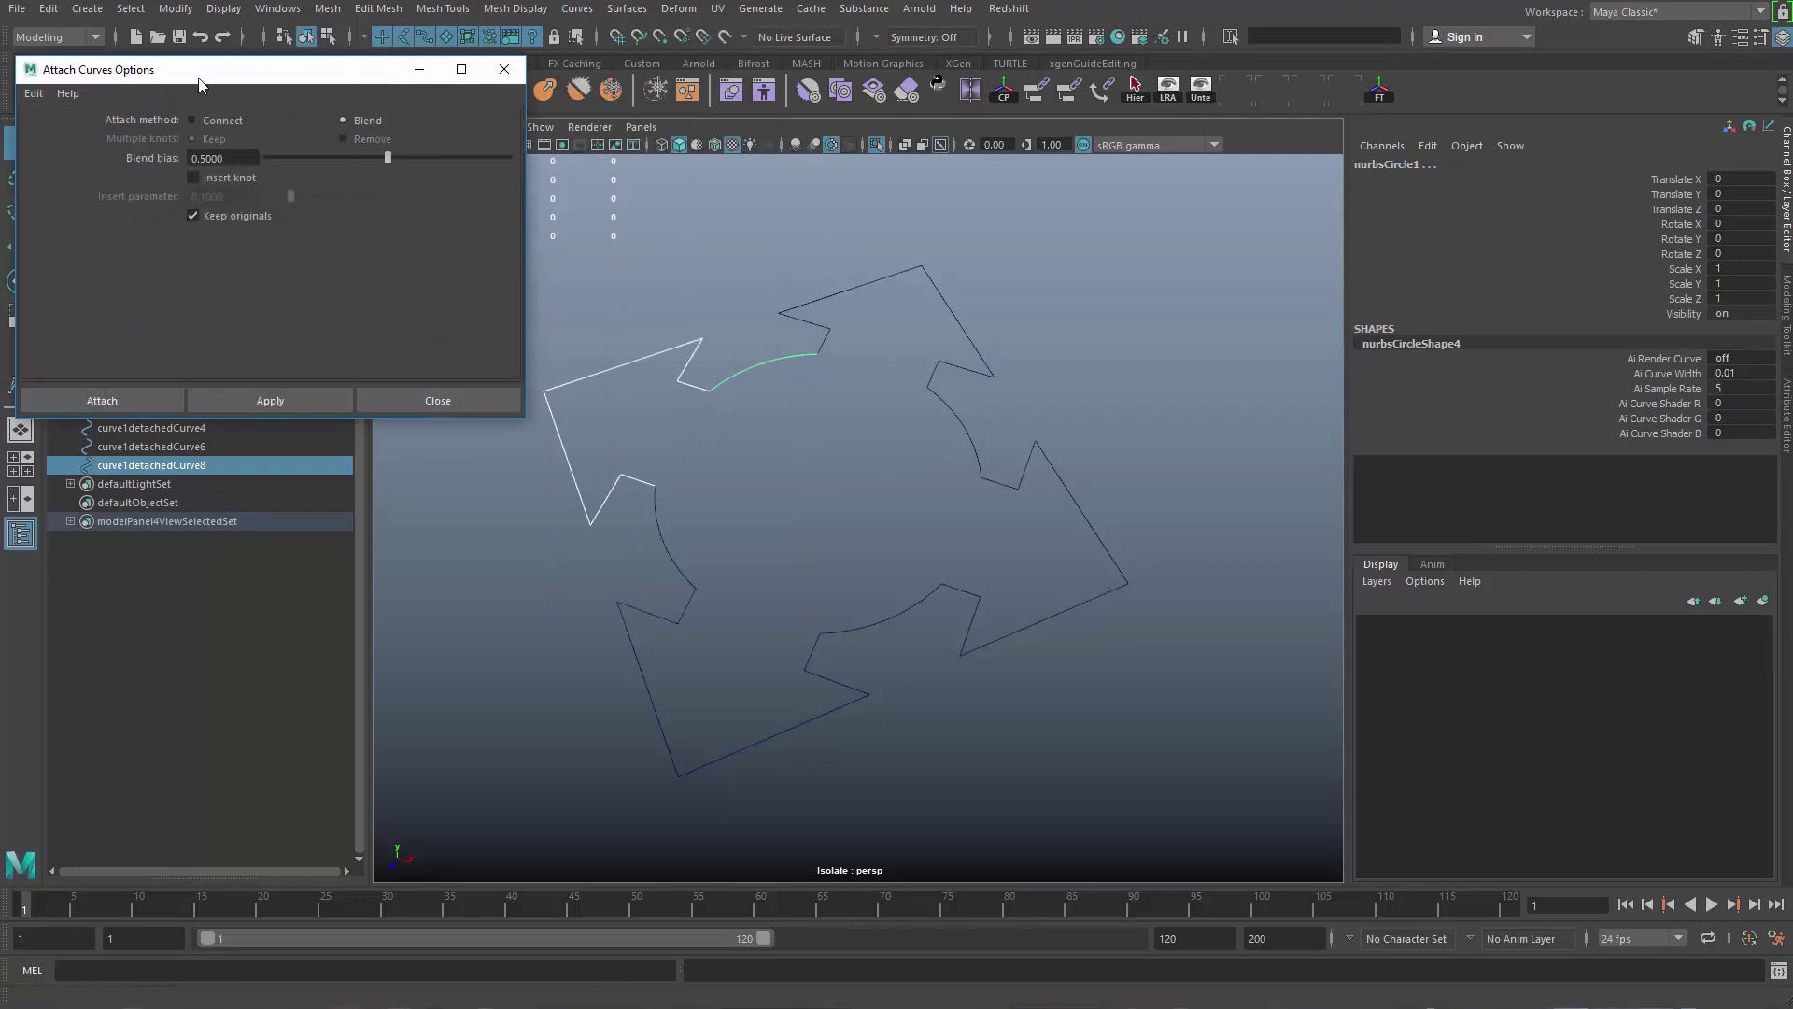
pyautogui.moveTo(211, 79); pyautogui.dragTo(1258, 179)
pyautogui.click(1291, 501)
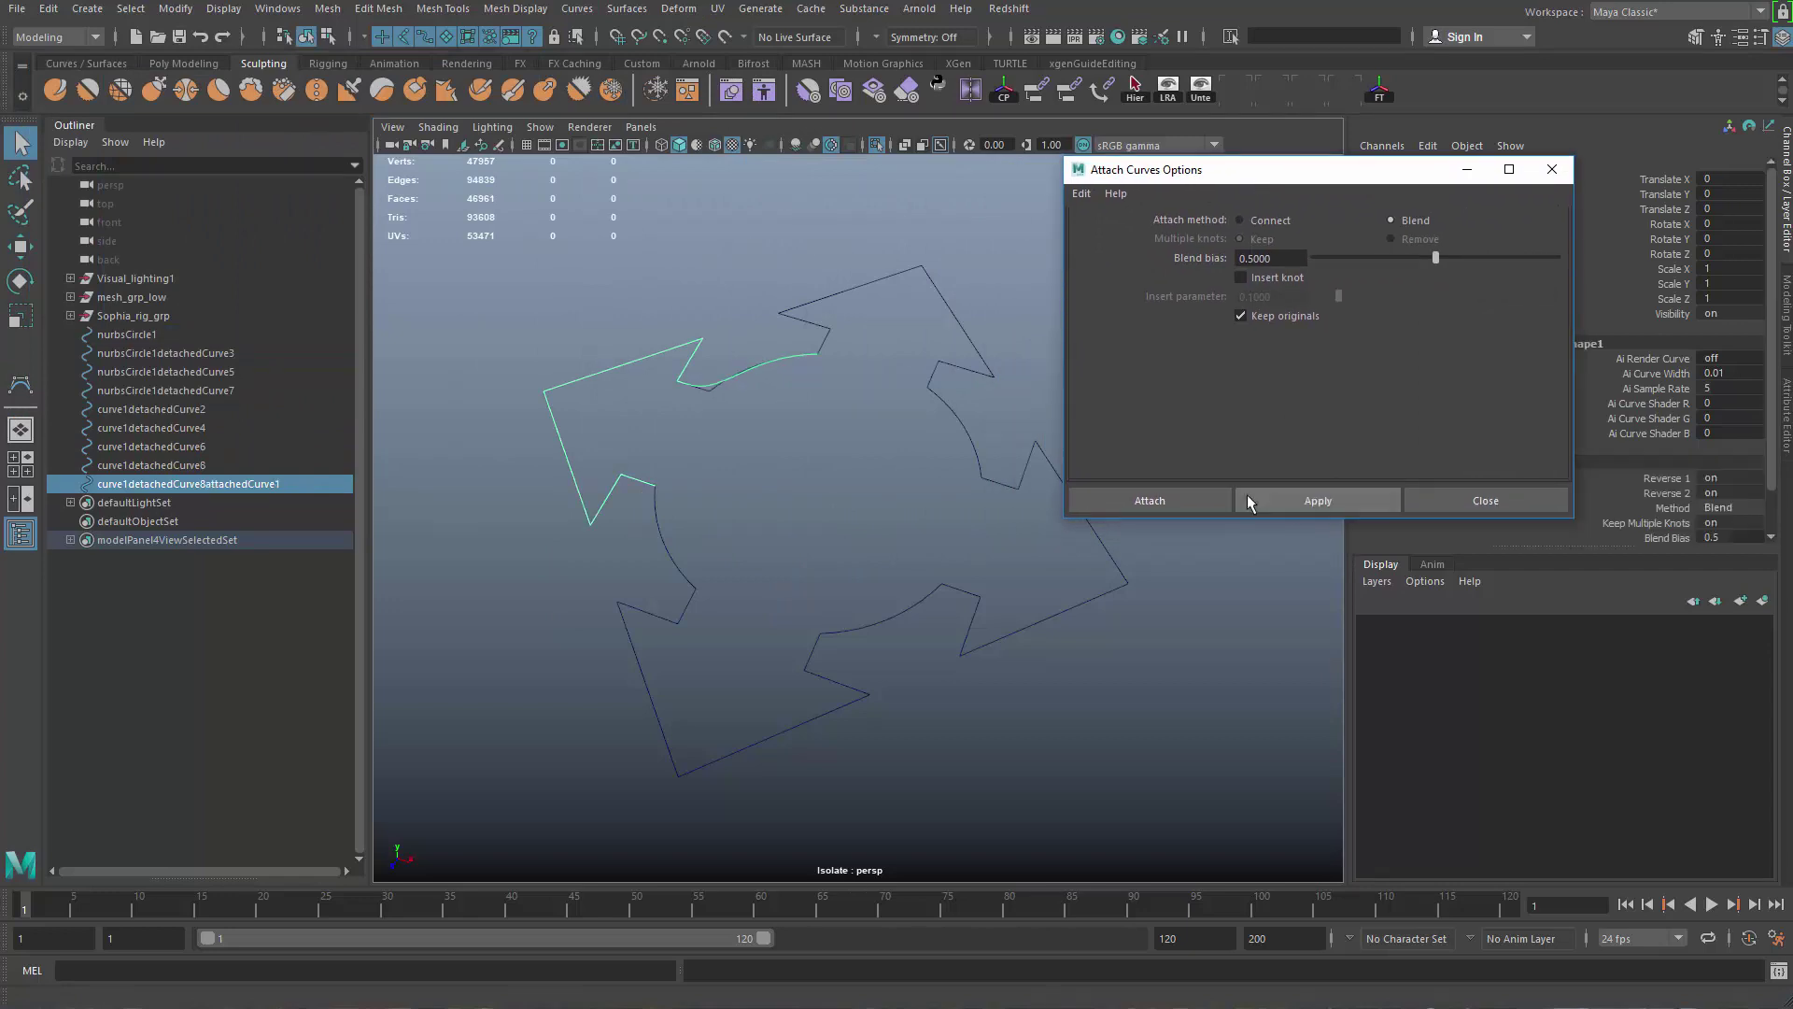
pyautogui.keyDown('alt'); pyautogui.moveTo(834, 365); pyautogui.dragTo(631, 394, button='middle'); pyautogui.keyUp('alt')
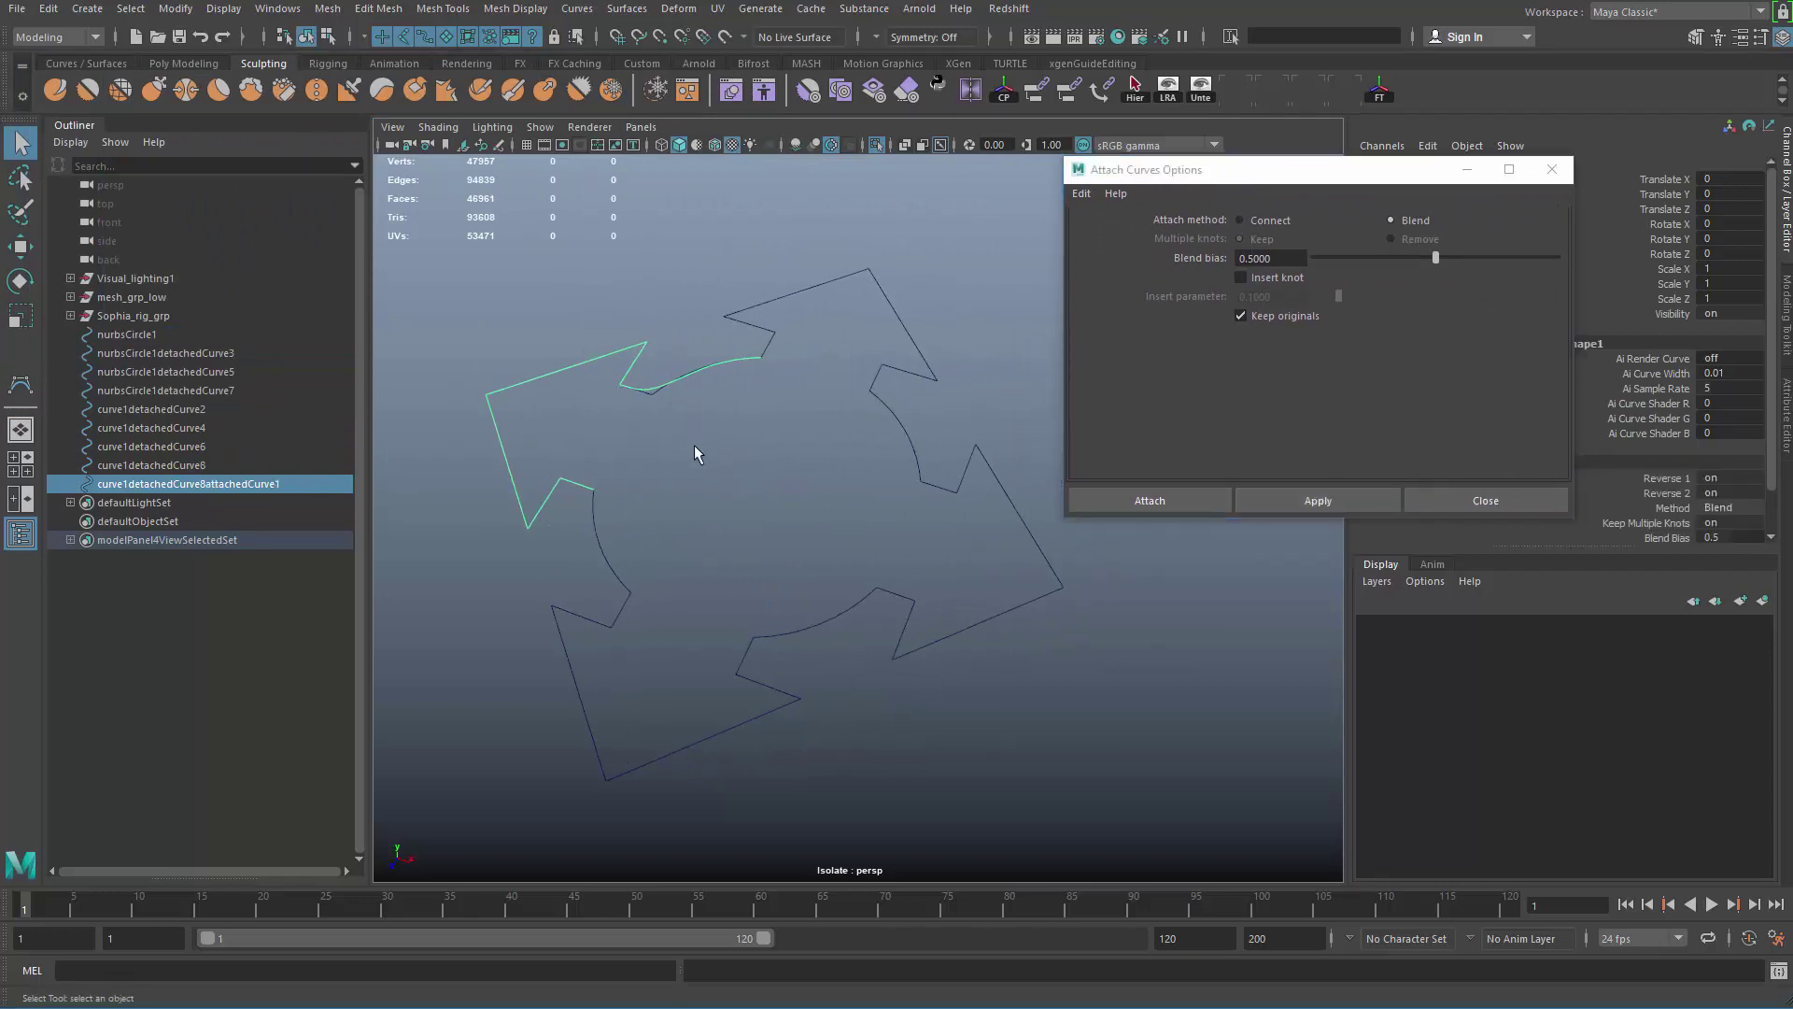
# Step: Undo the blended attachment of the arrow segment and arc
pyautogui.hotkey('ctrl', 'z')
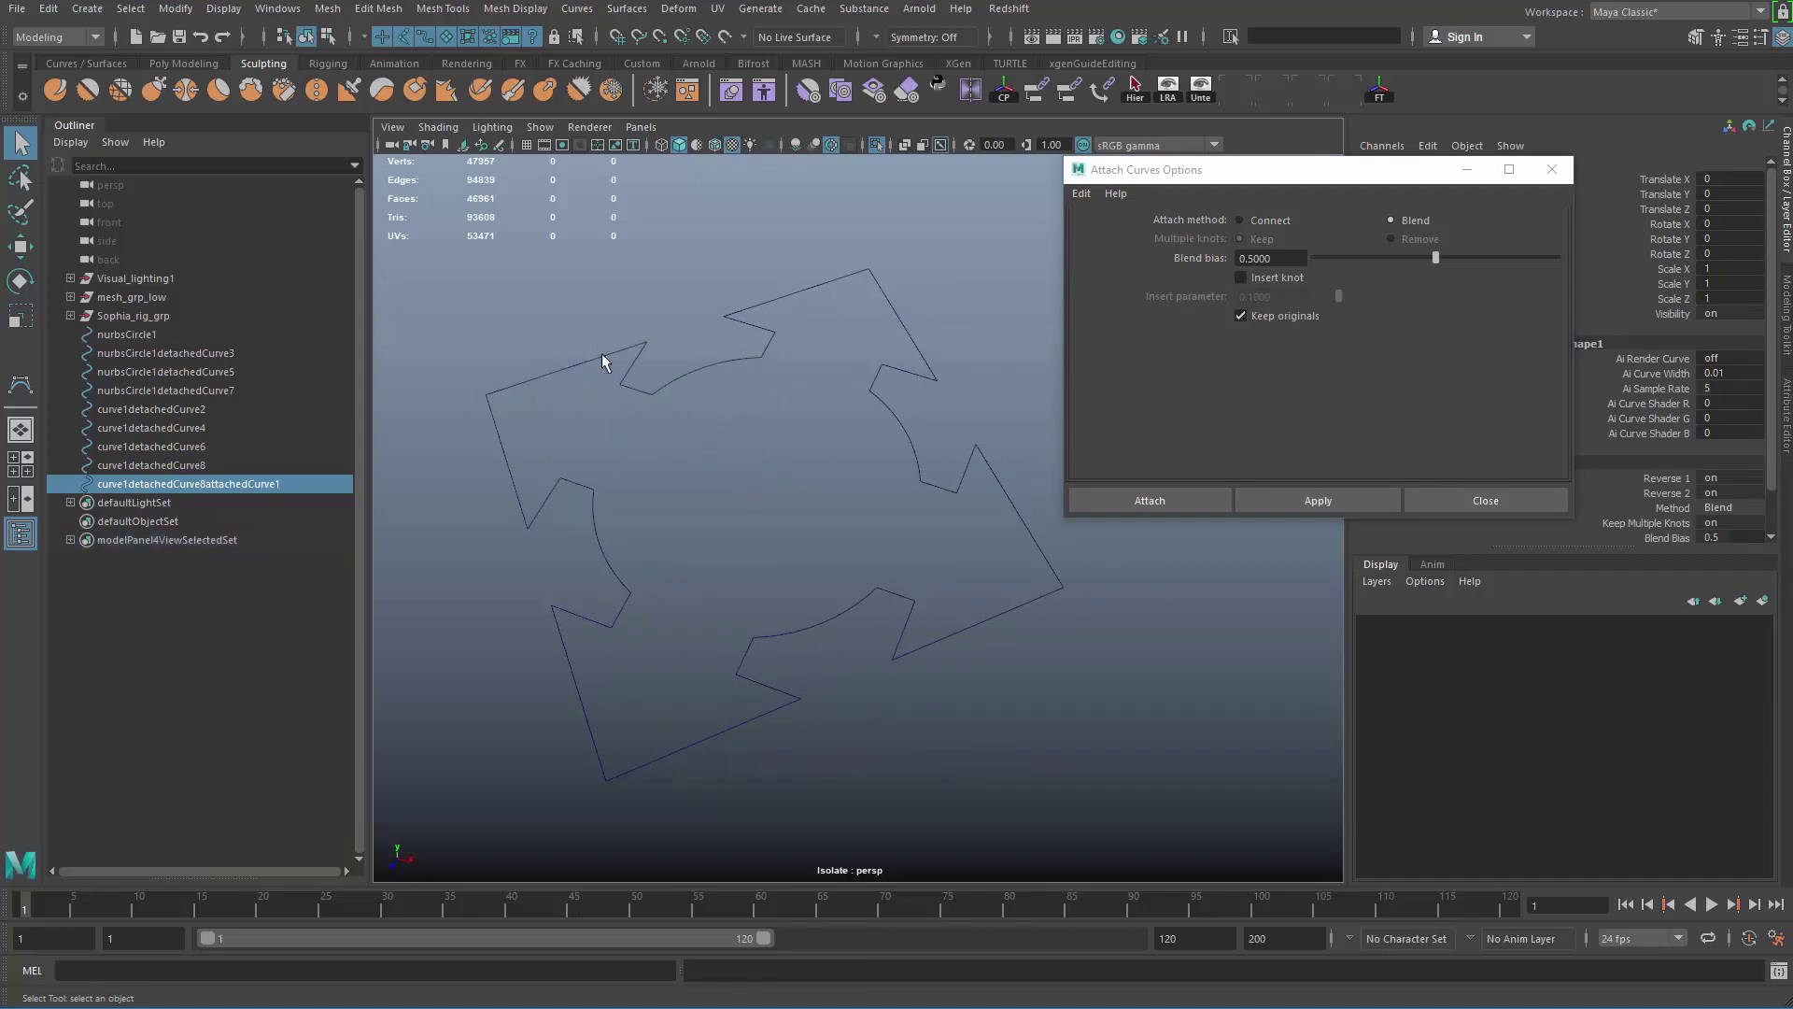
pyautogui.hotkey('ctrl', 'z')
pyautogui.hotkey('ctrl', 'z')
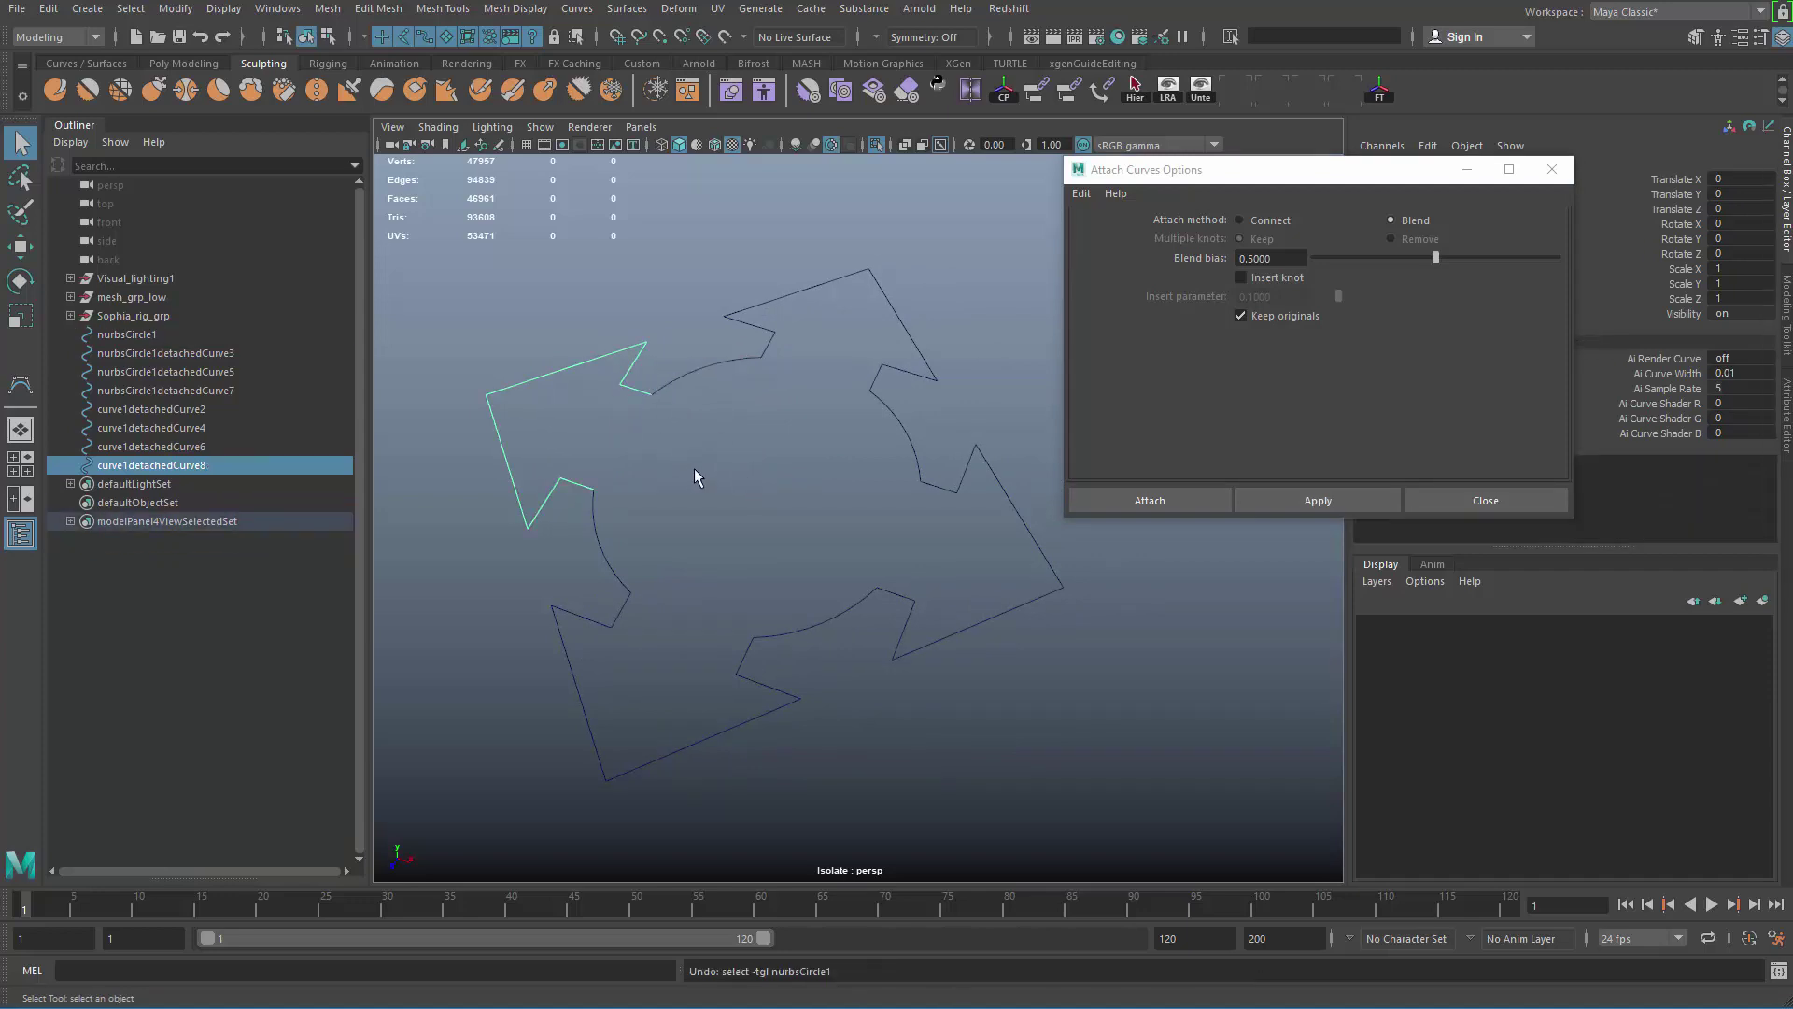
# Step: Attach the upper-left arrow segment and its neighbouring arc using Connect, multiple knots Keep and Keep originals off
pyautogui.click(611, 393)
pyautogui.click(622, 384)
pyautogui.keyDown('shift'); pyautogui.click(707, 366); pyautogui.keyUp('shift')
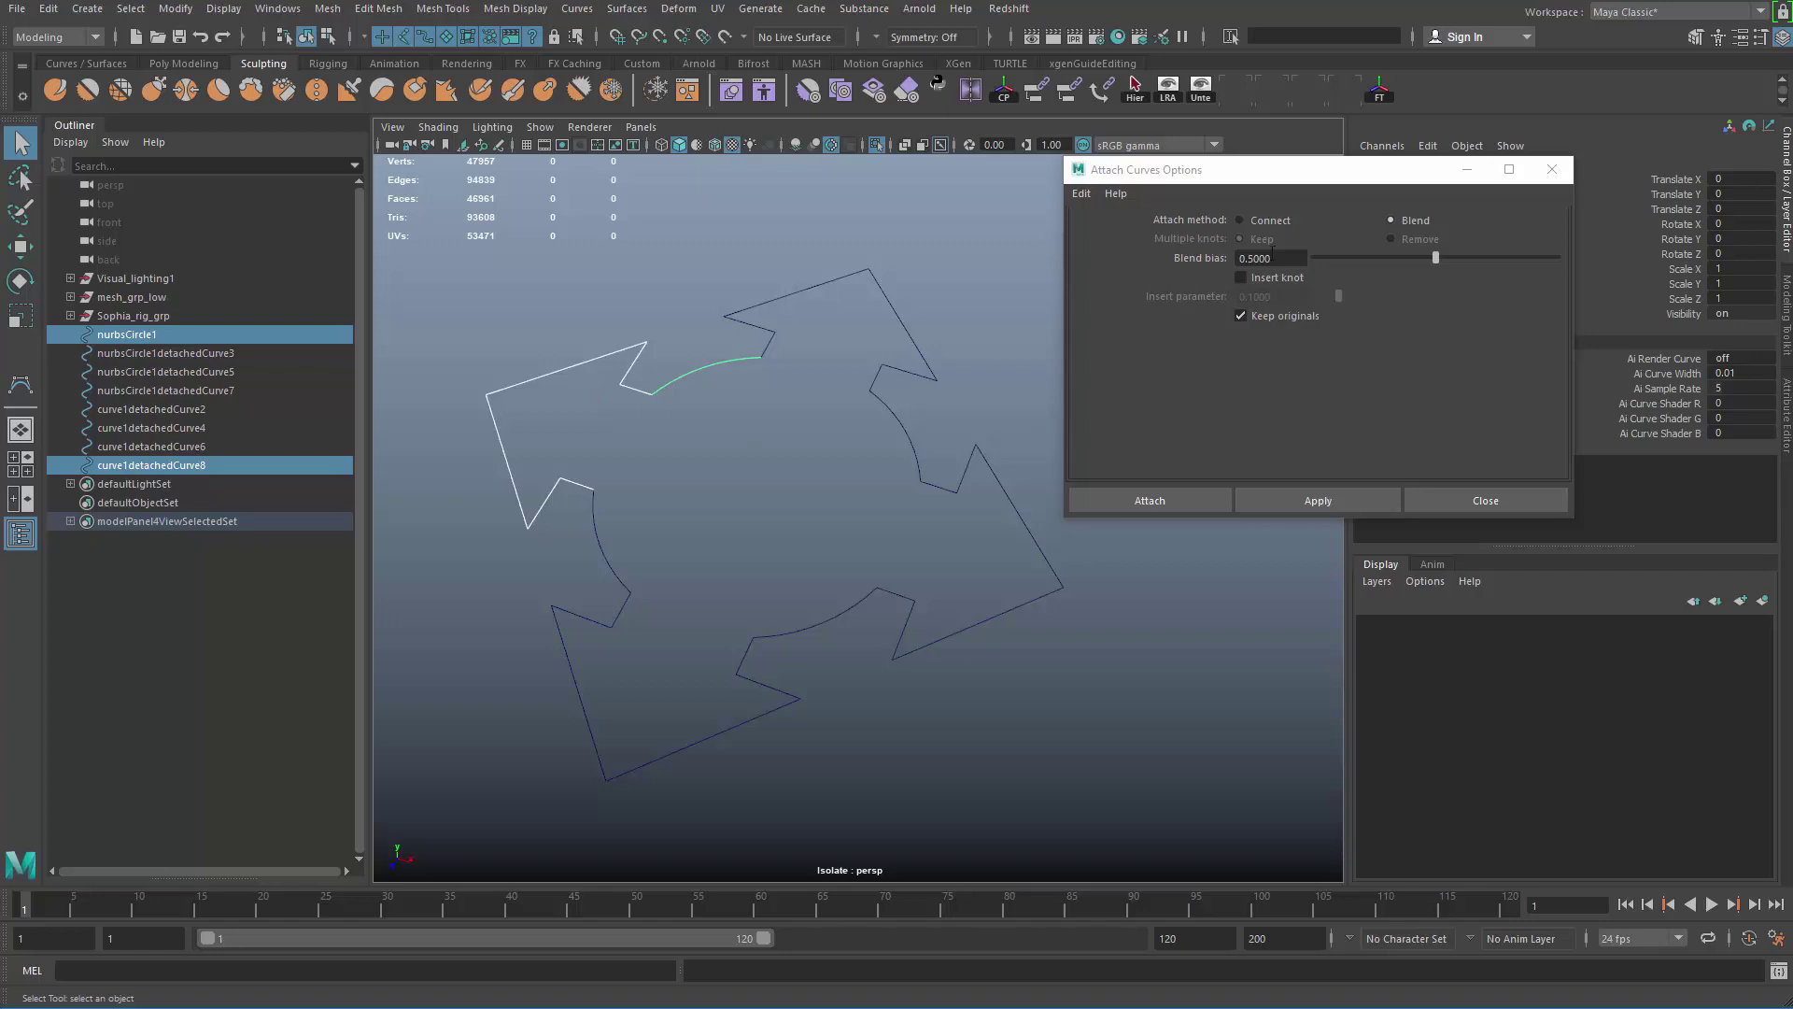
pyautogui.click(1263, 220)
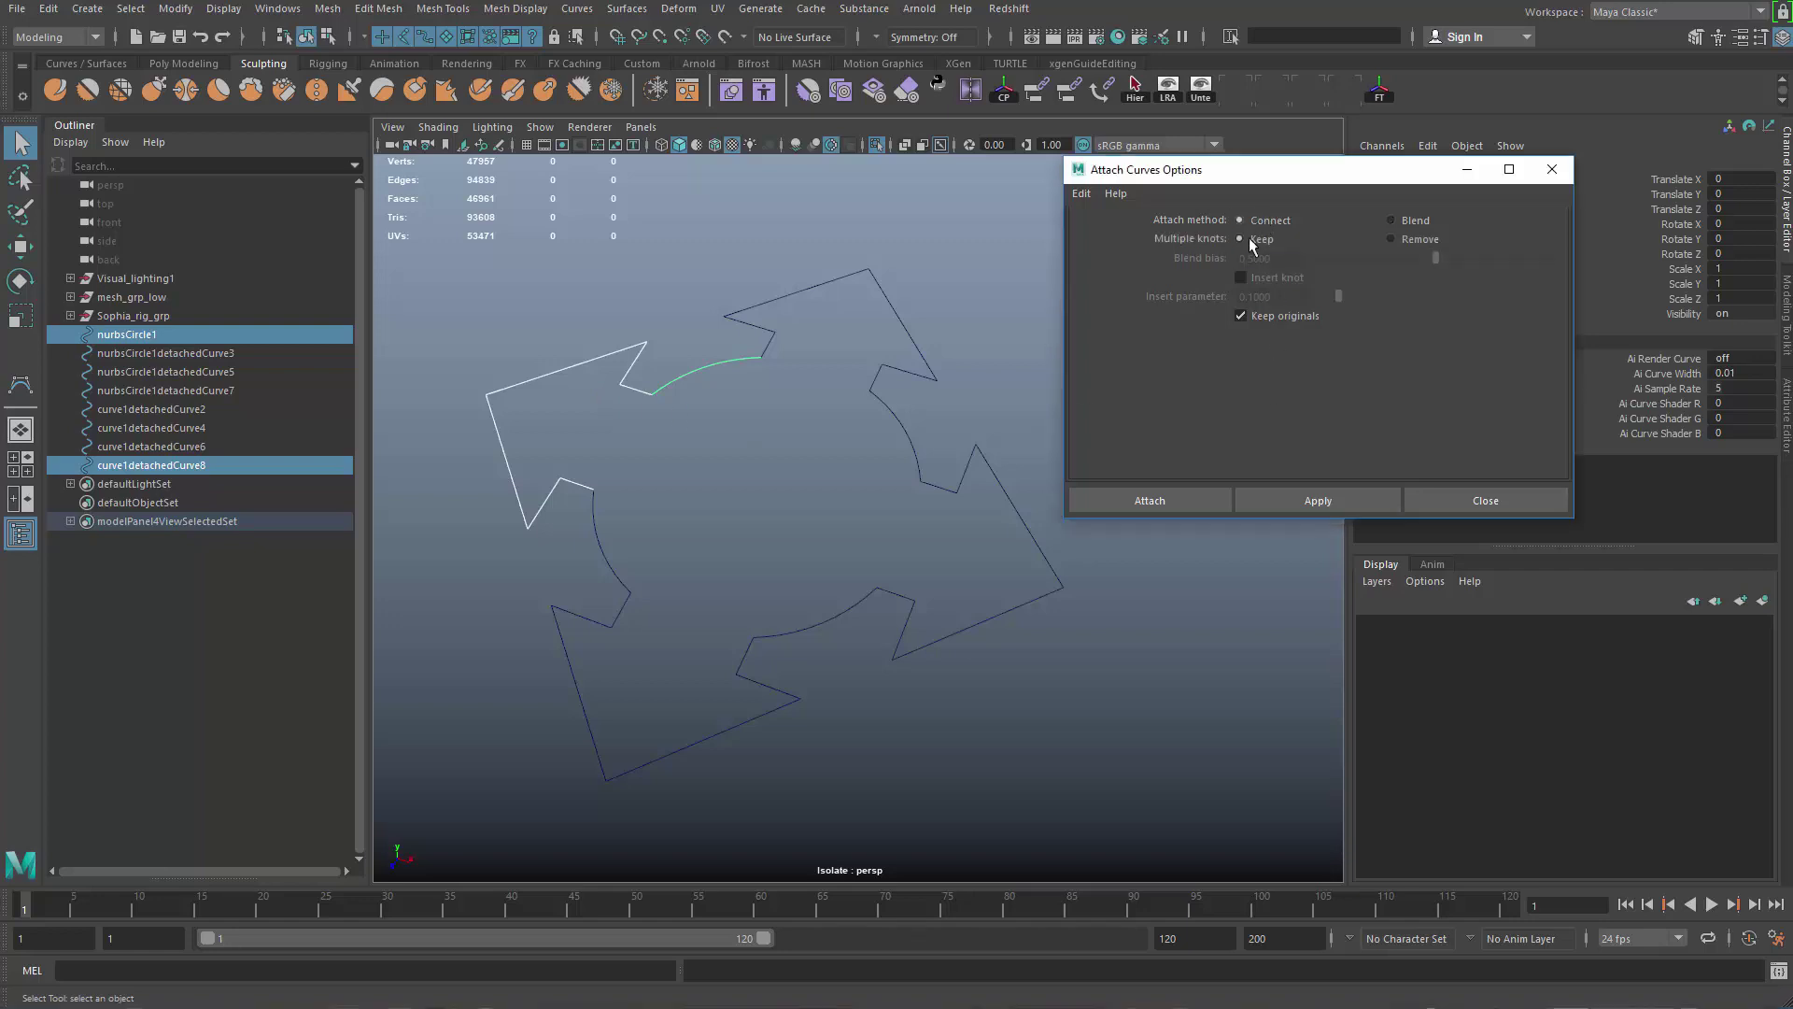
pyautogui.click(1282, 316)
pyautogui.click(1336, 505)
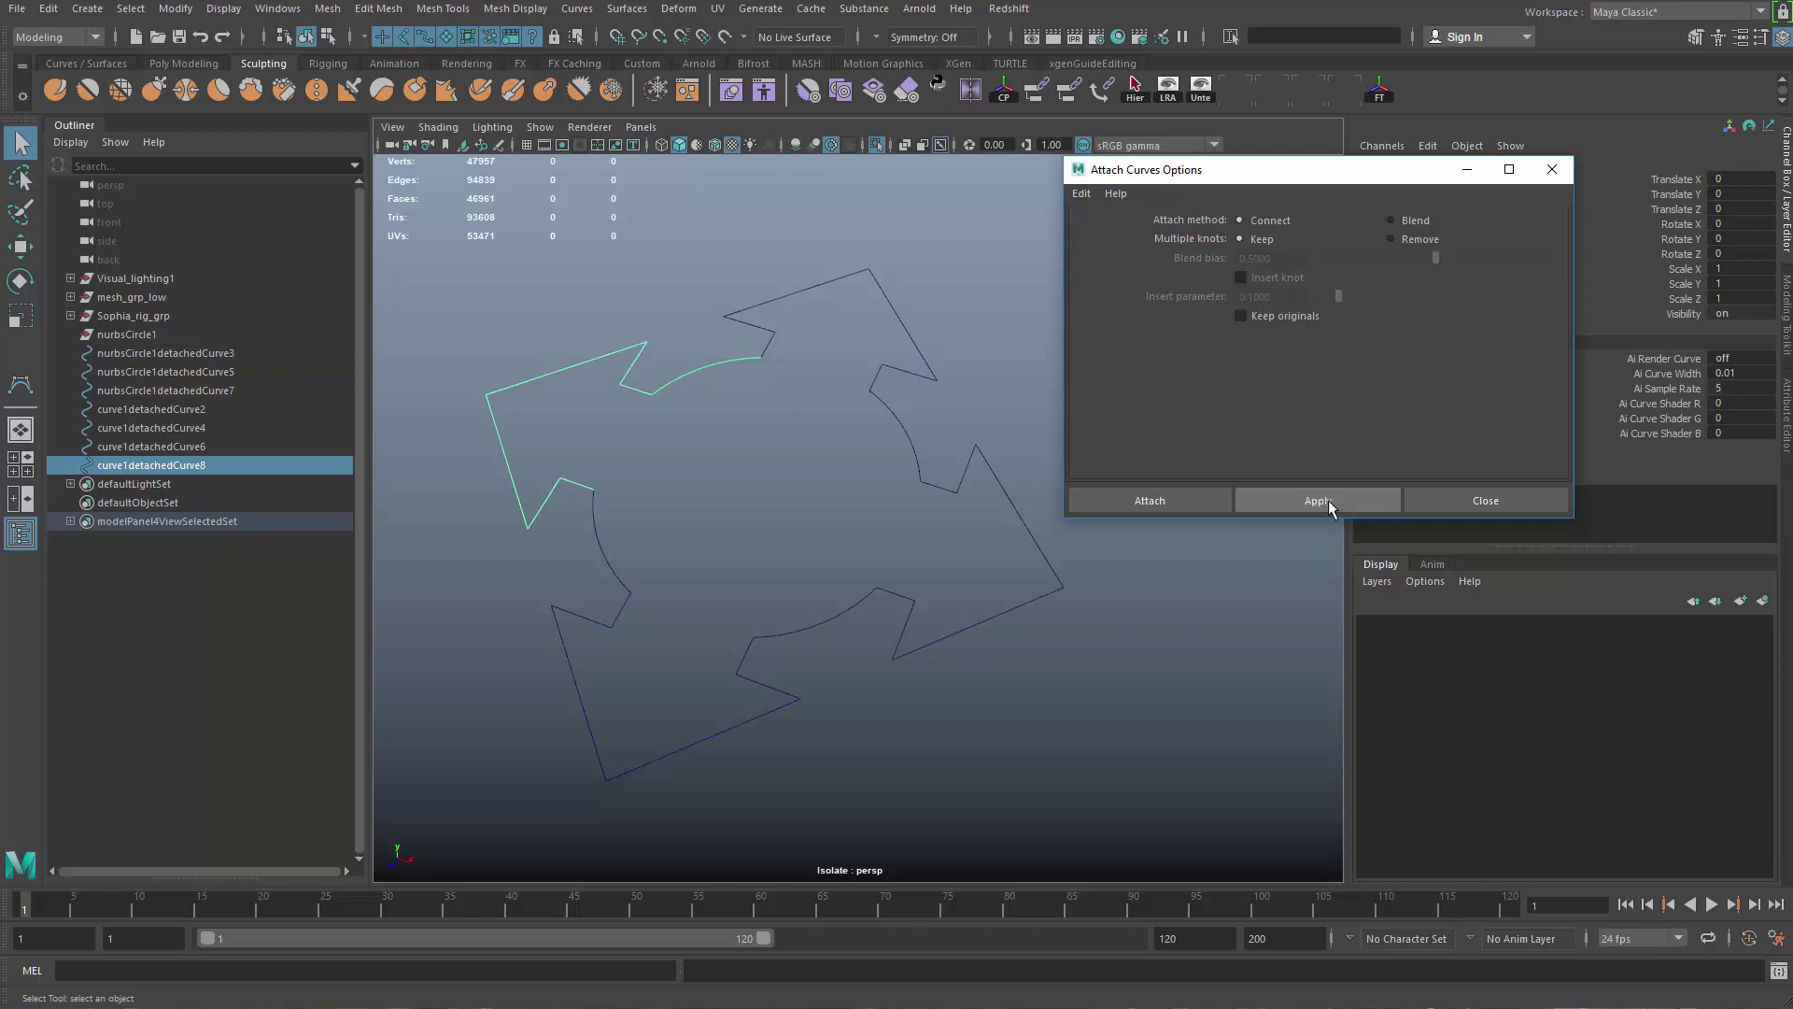
# Step: Attach the upper-right arrow, the following arc and the lower-right arrow one after another to the combined curve
pyautogui.keyDown('shift'); pyautogui.click(761, 403); pyautogui.keyUp('shift')
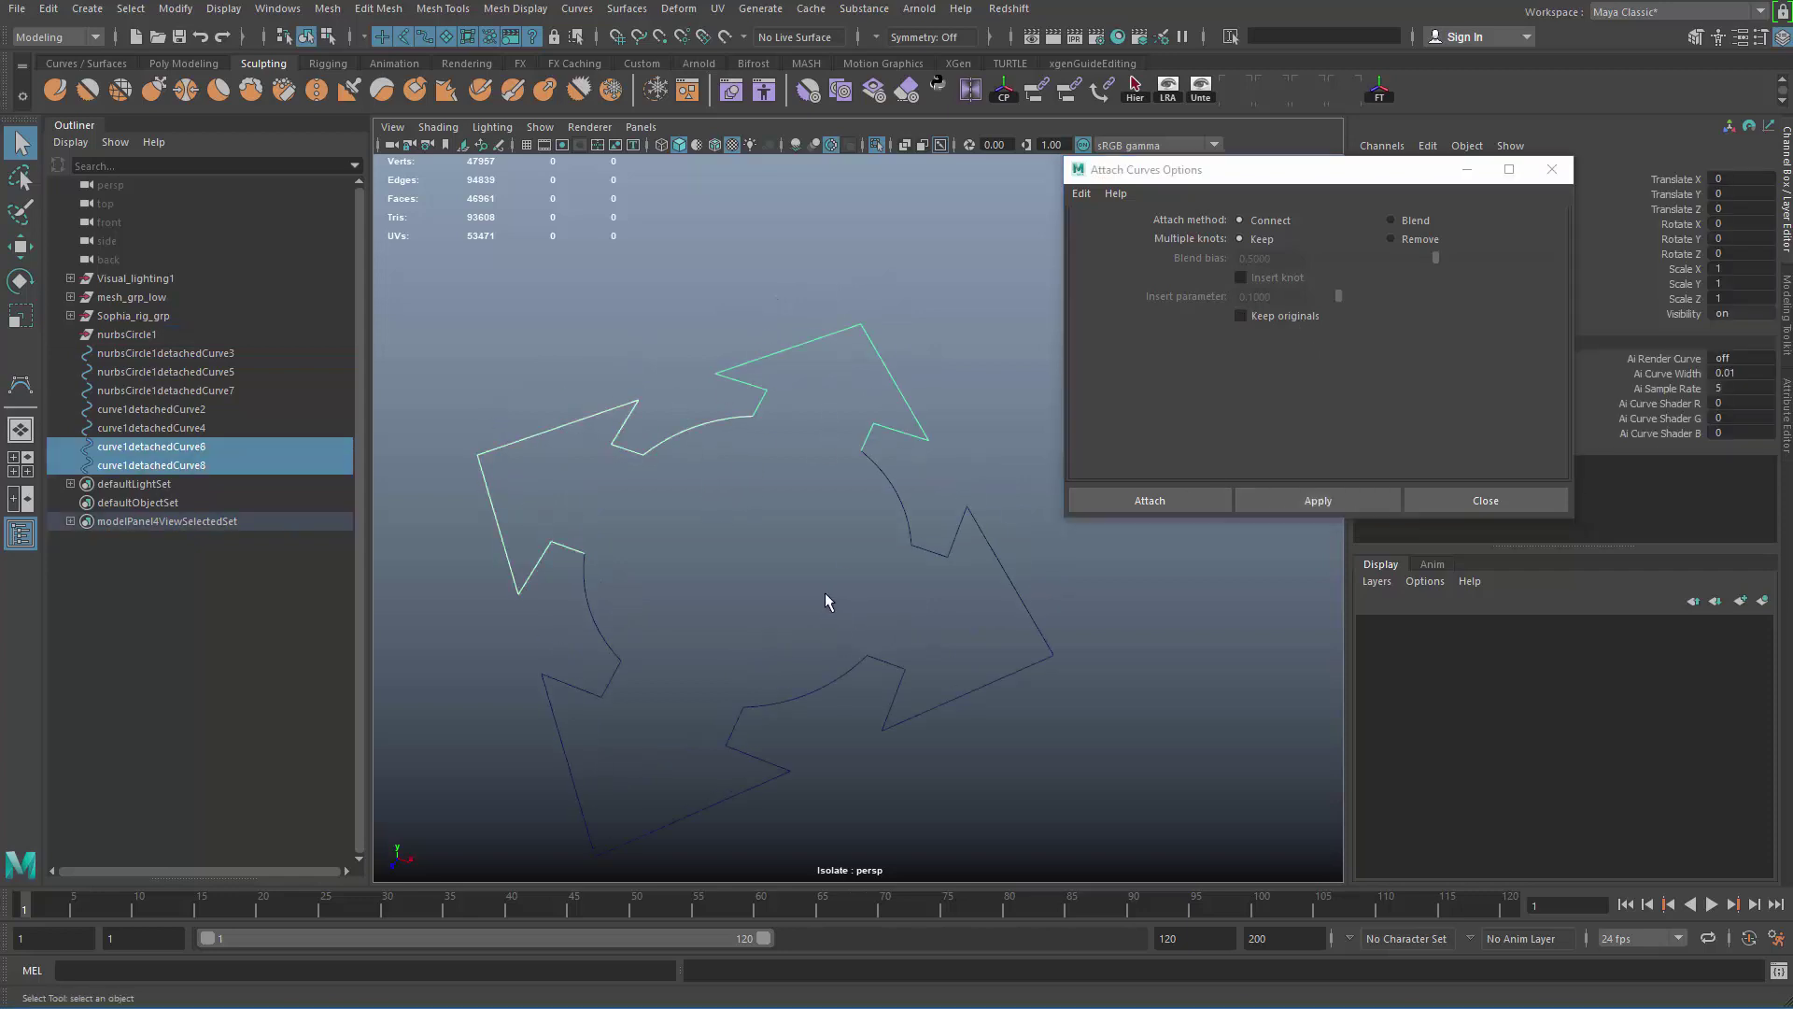
pyautogui.press('g')
pyautogui.keyDown('alt'); pyautogui.moveTo(812, 453); pyautogui.dragTo(751, 362, button='middle'); pyautogui.keyUp('alt')
pyautogui.keyDown('shift'); pyautogui.click(845, 430); pyautogui.keyUp('shift')
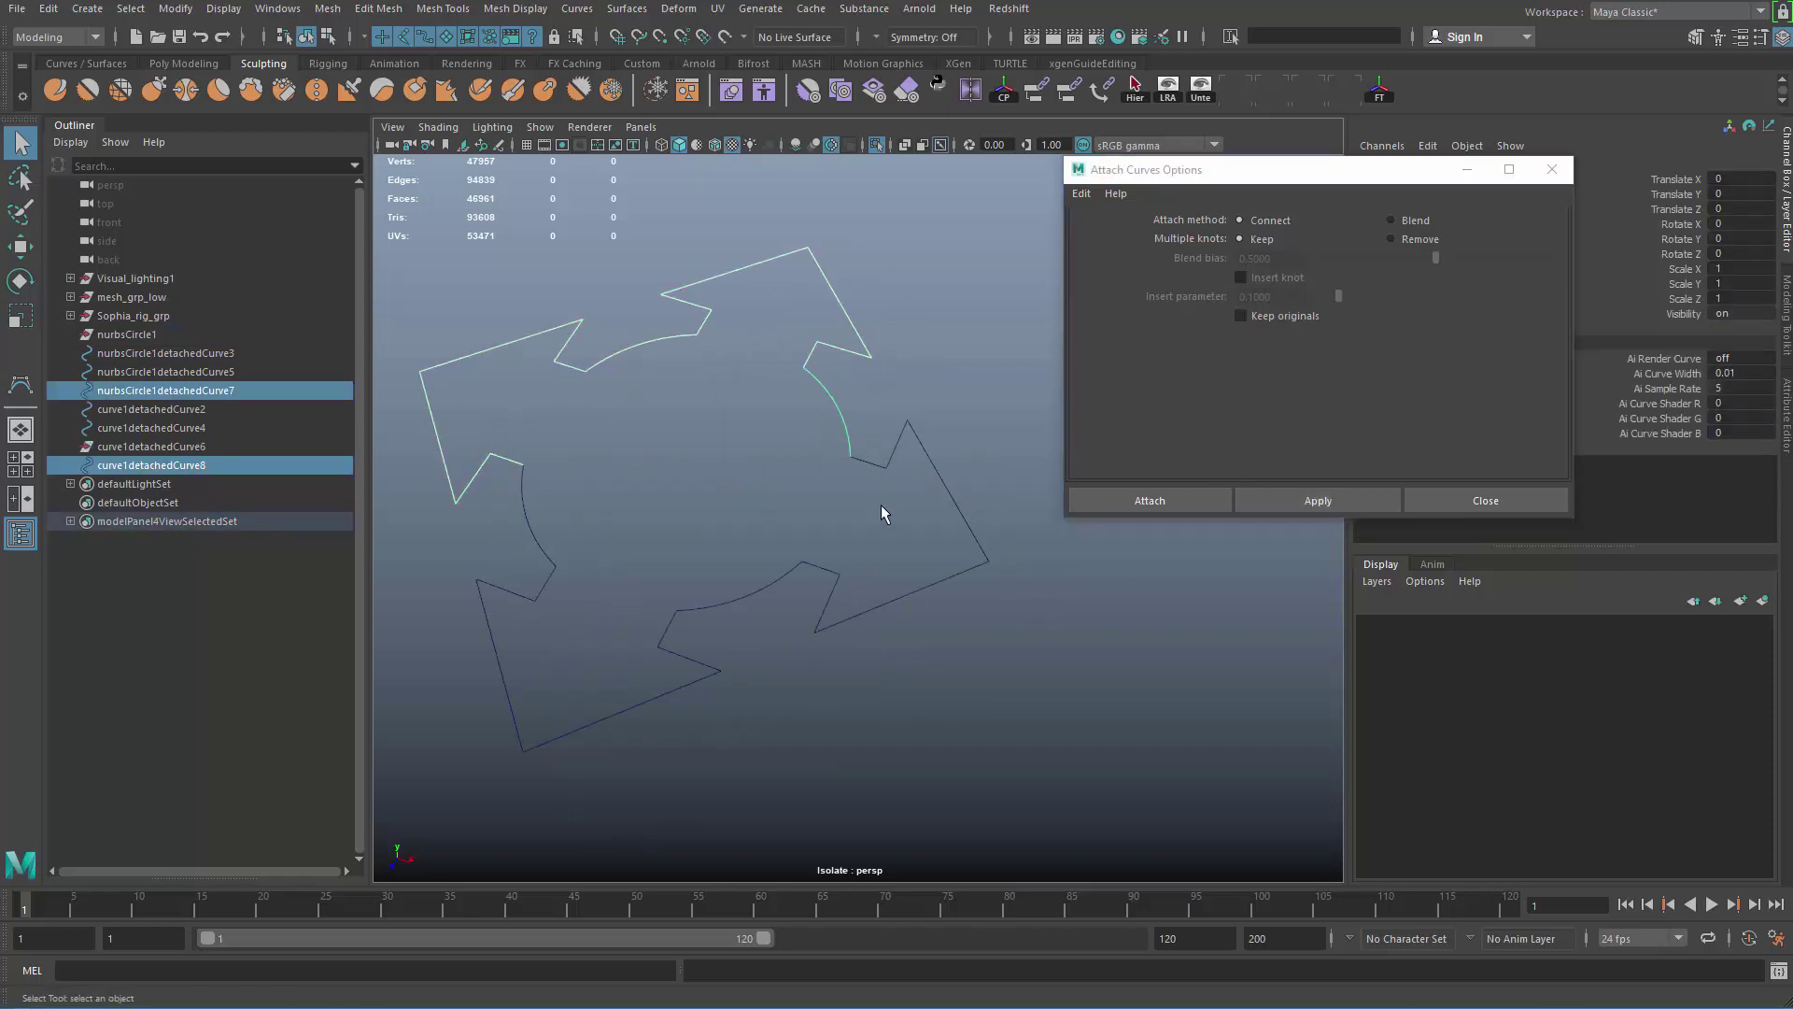
pyautogui.keyDown('shift'); pyautogui.click(841, 430); pyautogui.keyUp('shift')
pyautogui.keyDown('shift'); pyautogui.click(906, 427); pyautogui.keyUp('shift')
pyautogui.press('g')
# Step: Attach the lower arc and the lower-left arrow segment to the combined curve
pyautogui.moveTo(925, 582); pyautogui.dragTo(896, 675)
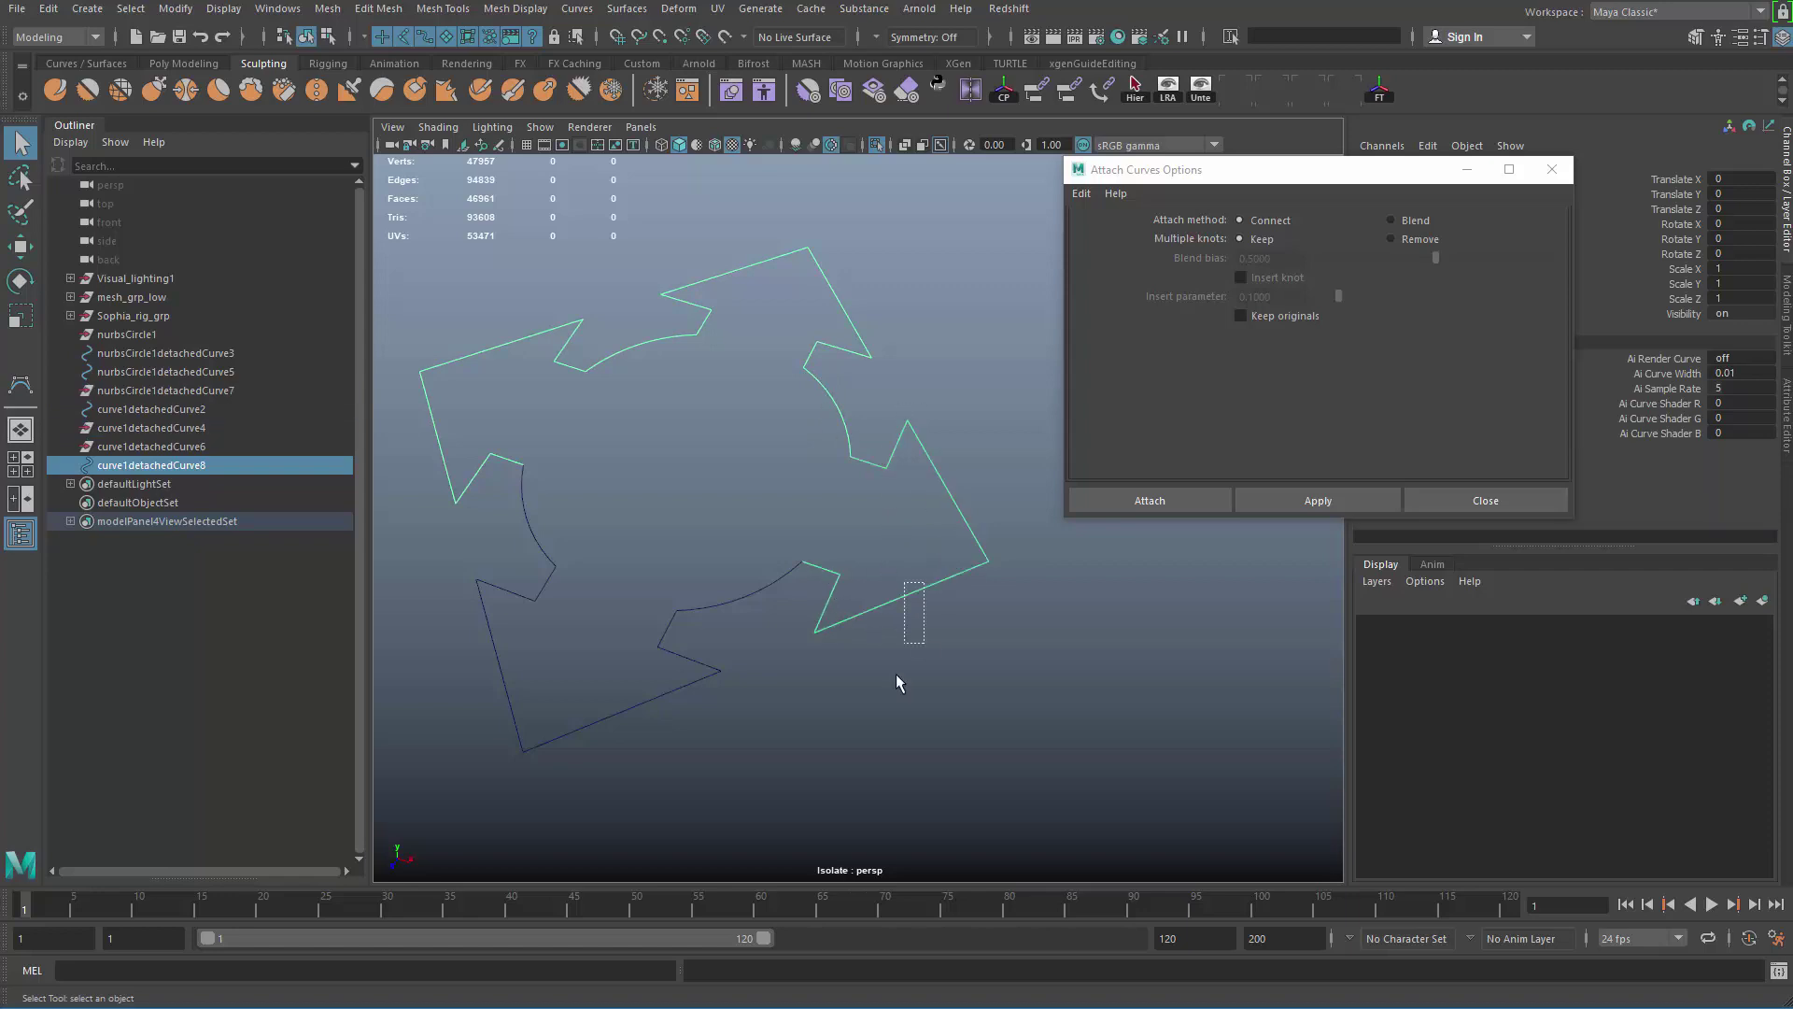
pyautogui.keyDown('shift'); pyautogui.click(777, 570); pyautogui.keyUp('shift')
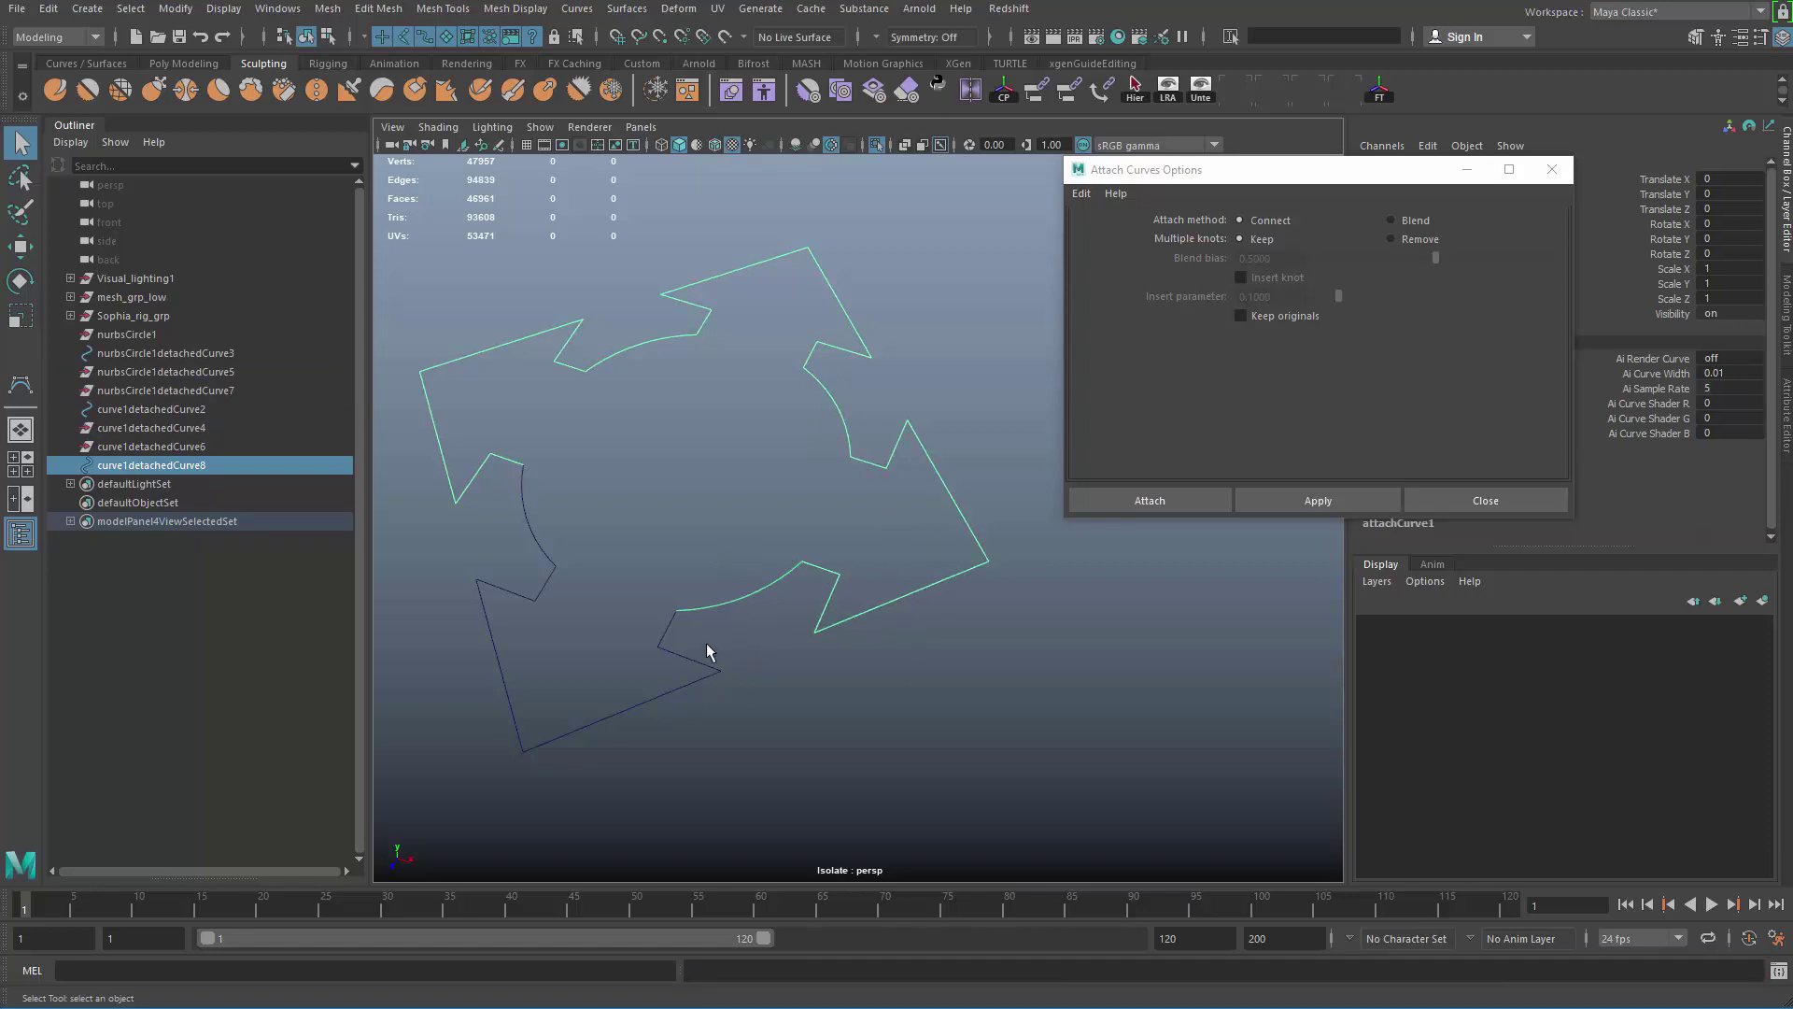
pyautogui.keyDown('shift'); pyautogui.click(652, 668); pyautogui.keyUp('shift')
pyautogui.press('g')
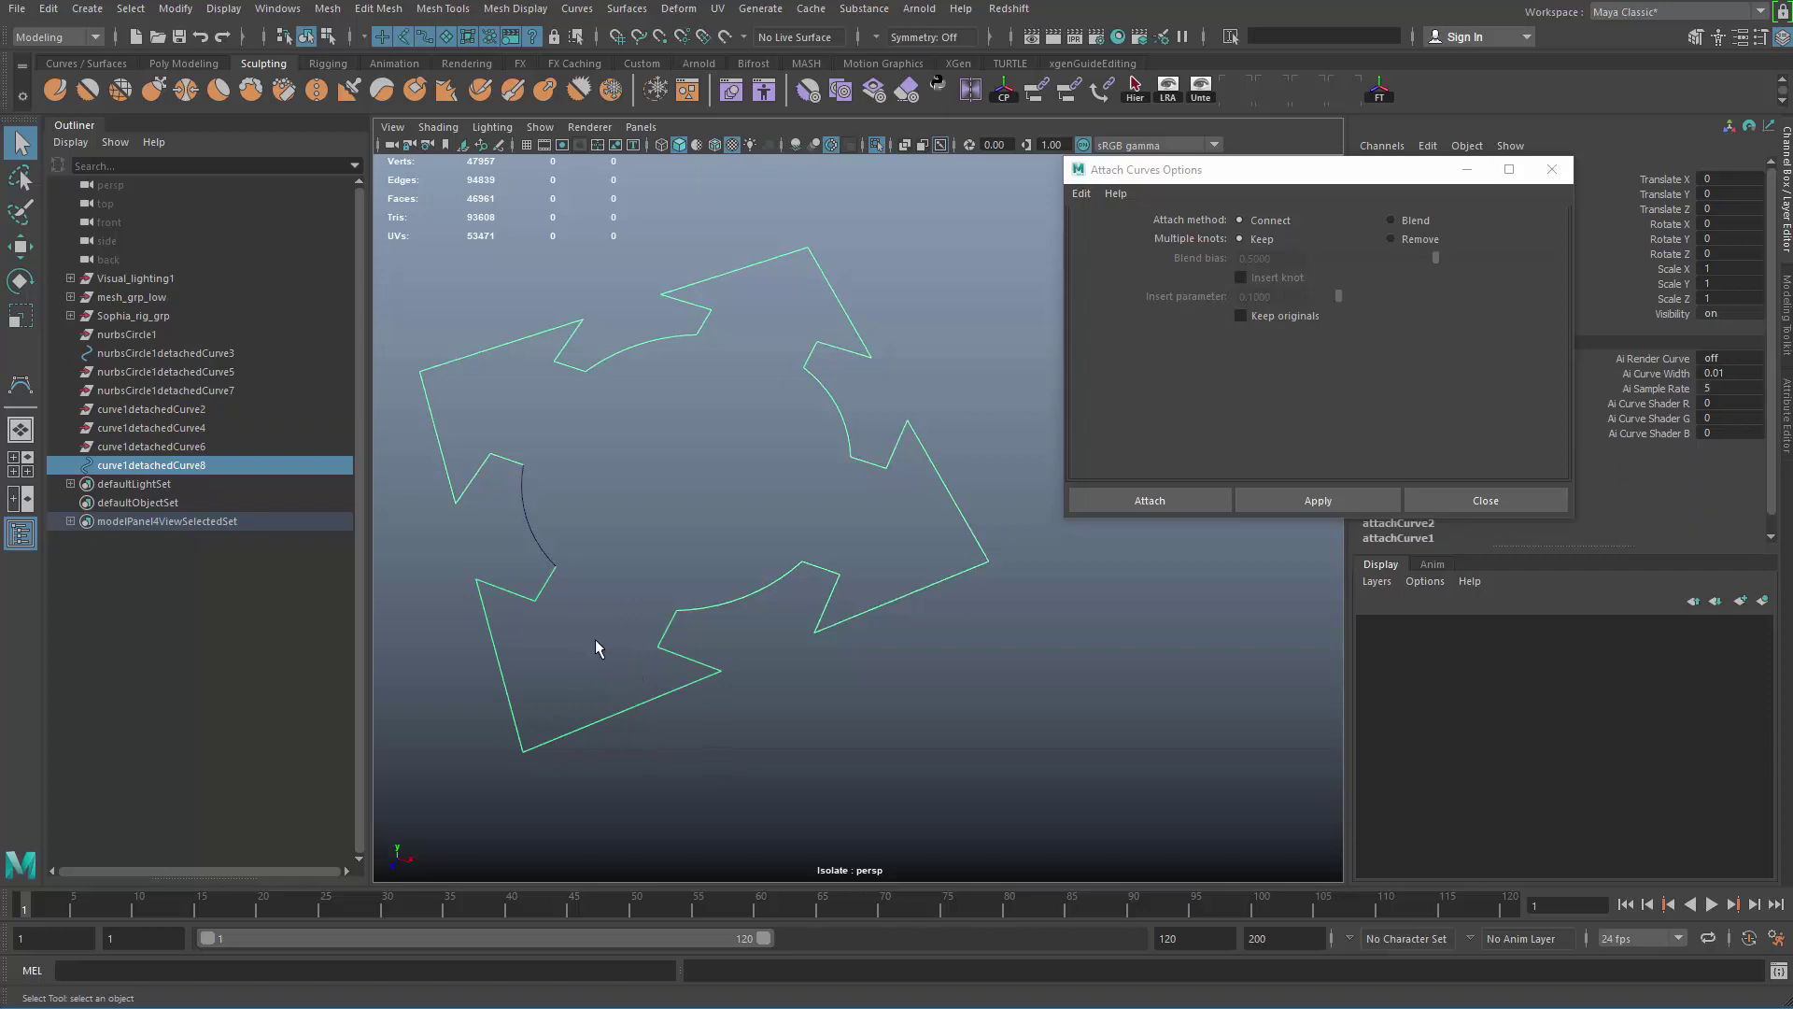
# Step: Try to attach the remaining left arc to the combined curve, and undo the attempt
pyautogui.keyDown('alt'); pyautogui.moveTo(596, 639); pyautogui.dragTo(781, 626, button='middle'); pyautogui.keyUp('alt')
pyautogui.click(635, 478)
pyautogui.click(665, 515)
pyautogui.click(680, 581)
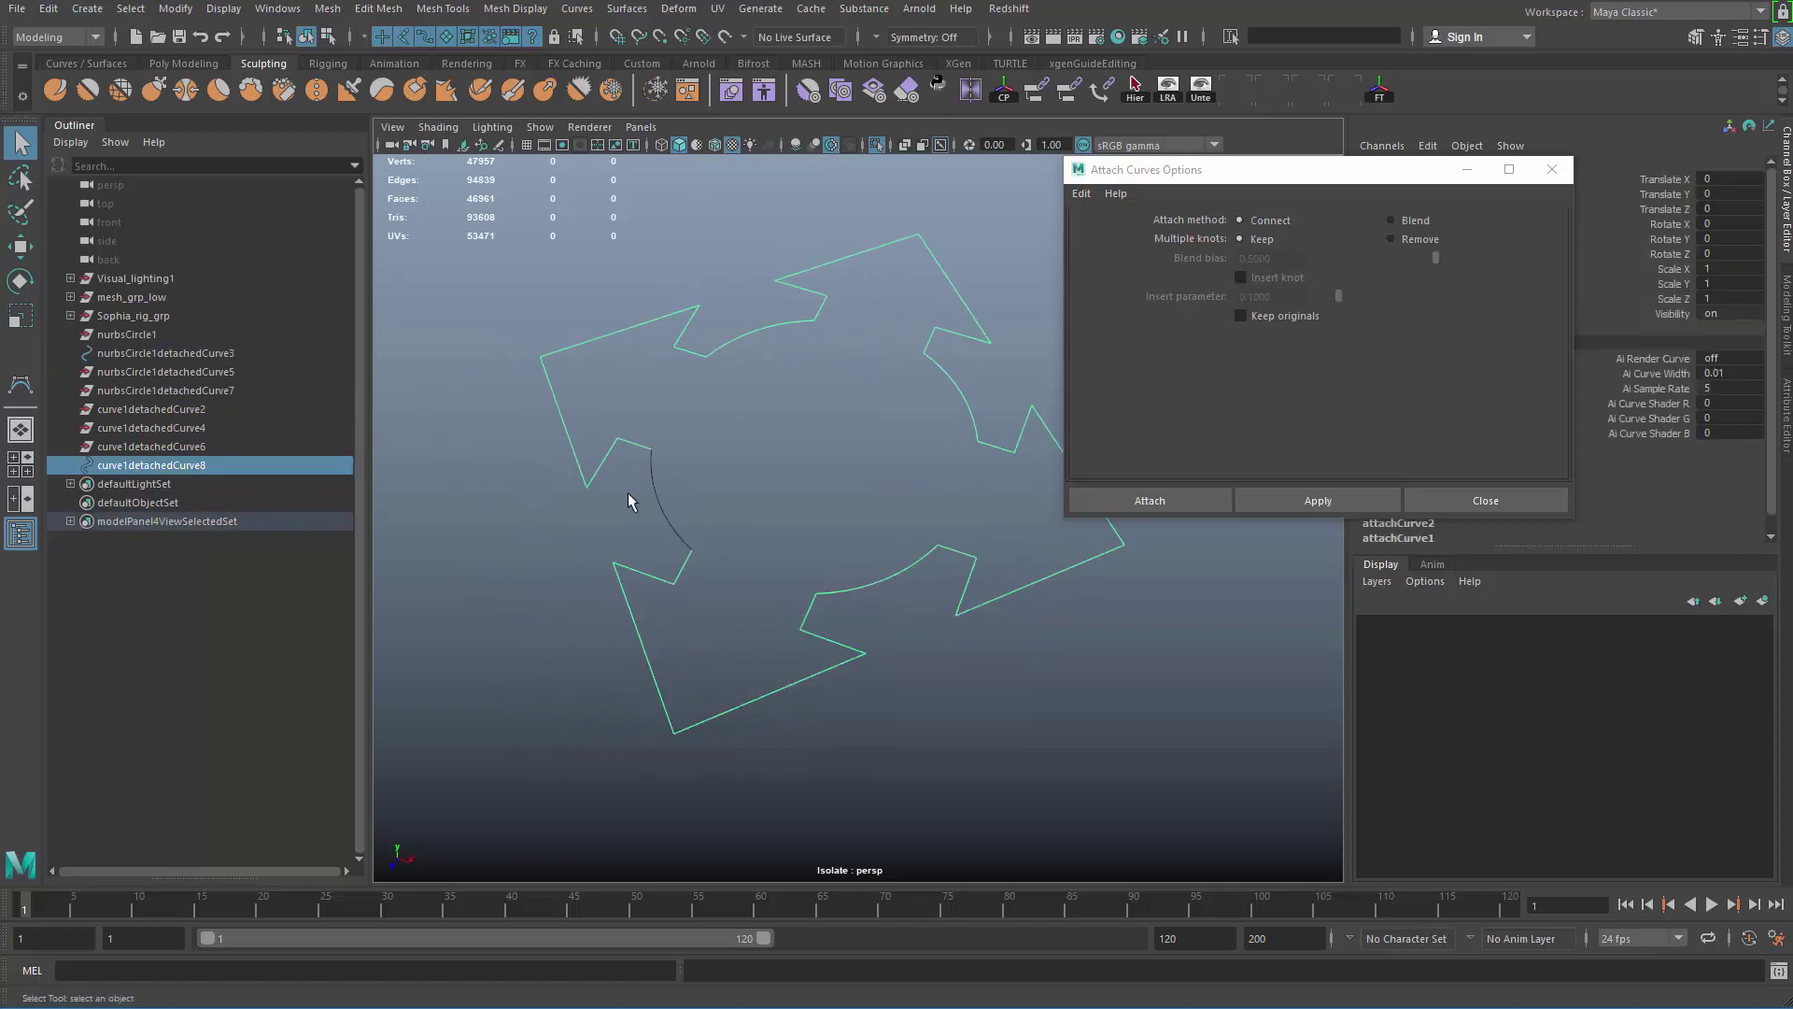
pyautogui.keyDown('shift'); pyautogui.click(656, 489); pyautogui.keyUp('shift')
pyautogui.press('g')
pyautogui.hotkey('ctrl', 'z')
pyautogui.hotkey('ctrl', 'z')
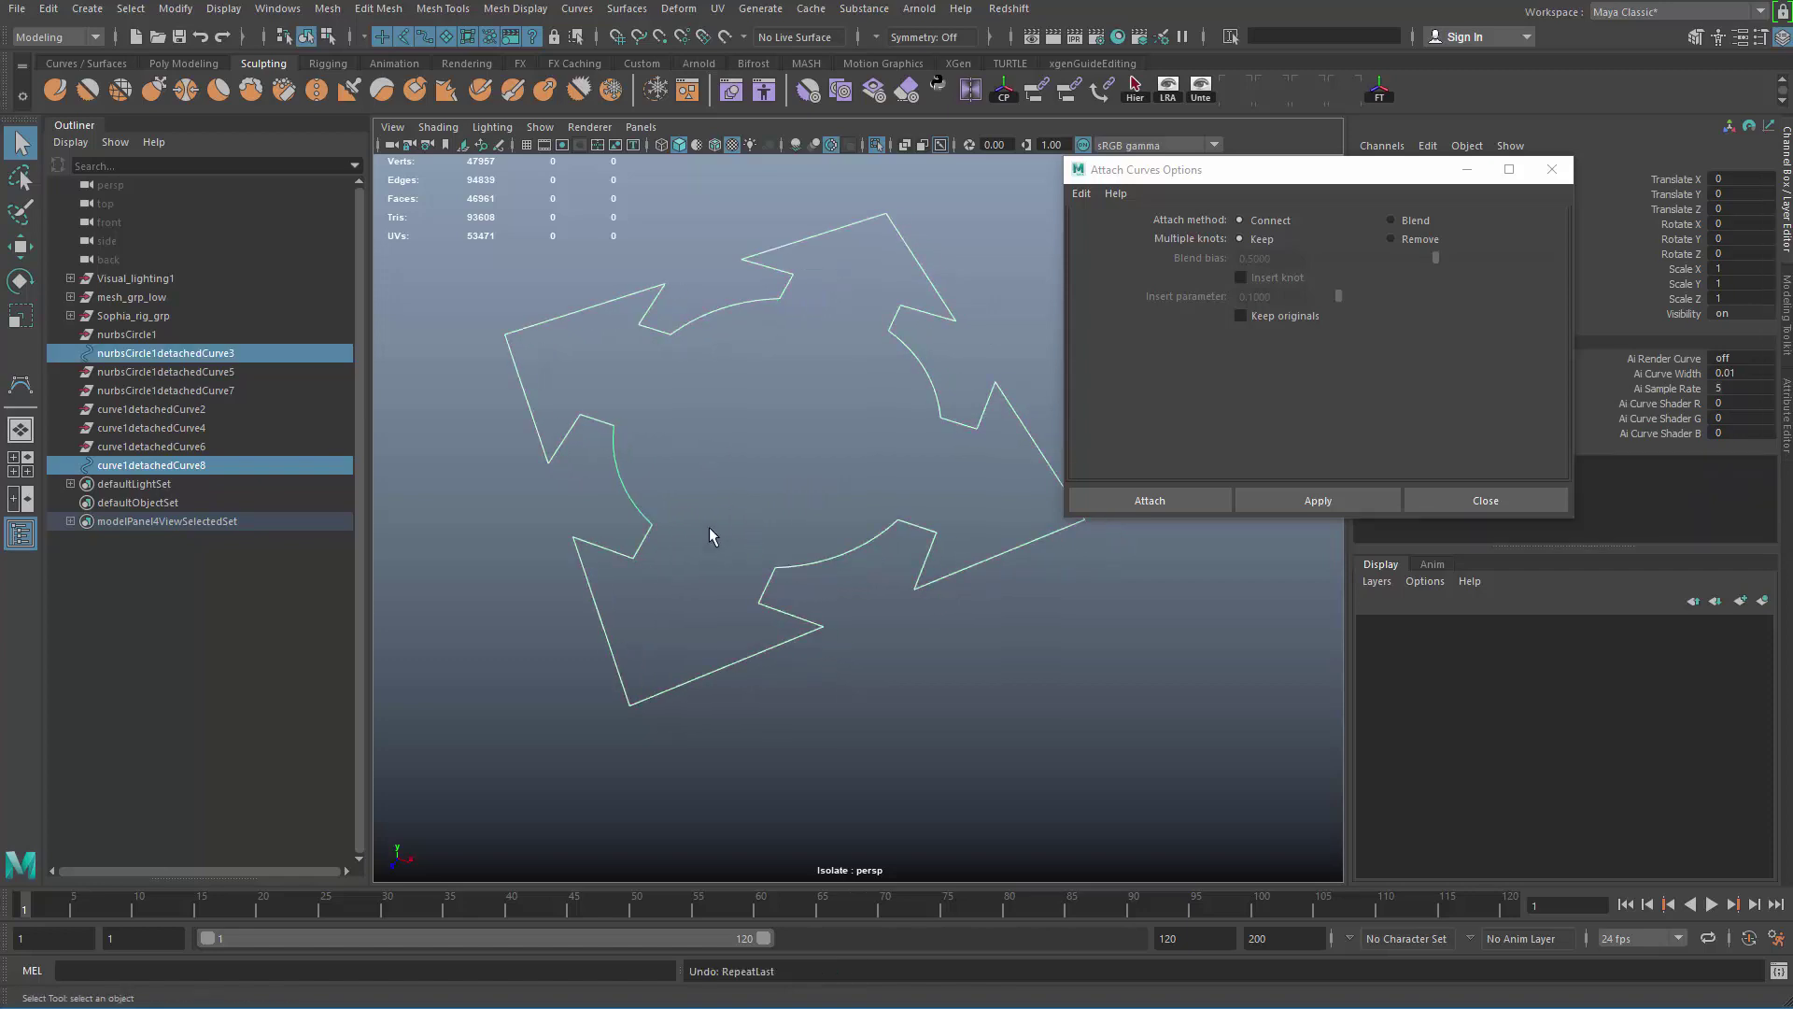
# Step: Test-rotate the remaining left arc to check that it is separate, restore it and review the curve editing commands
pyautogui.click(614, 462)
pyautogui.press('e')
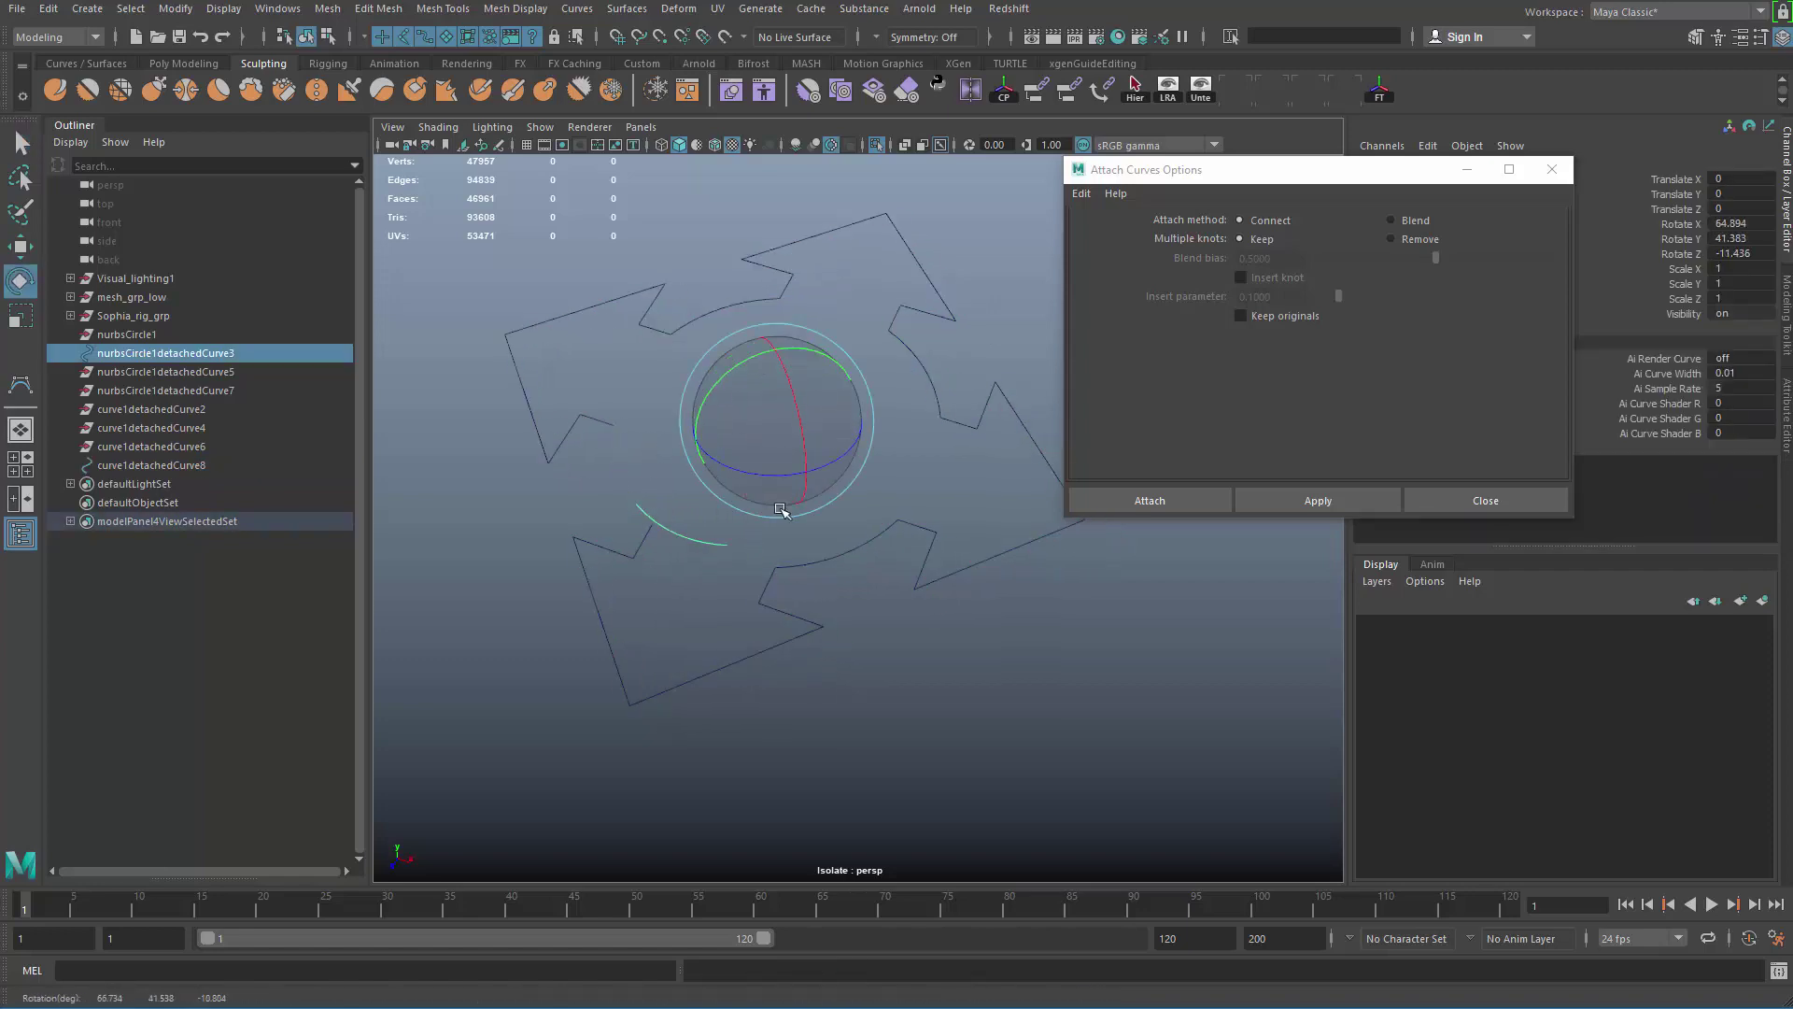
pyautogui.press('q')
pyautogui.moveTo(607, 529); pyautogui.dragTo(639, 579)
pyautogui.keyDown('shift'); pyautogui.click(632, 452); pyautogui.keyUp('shift')
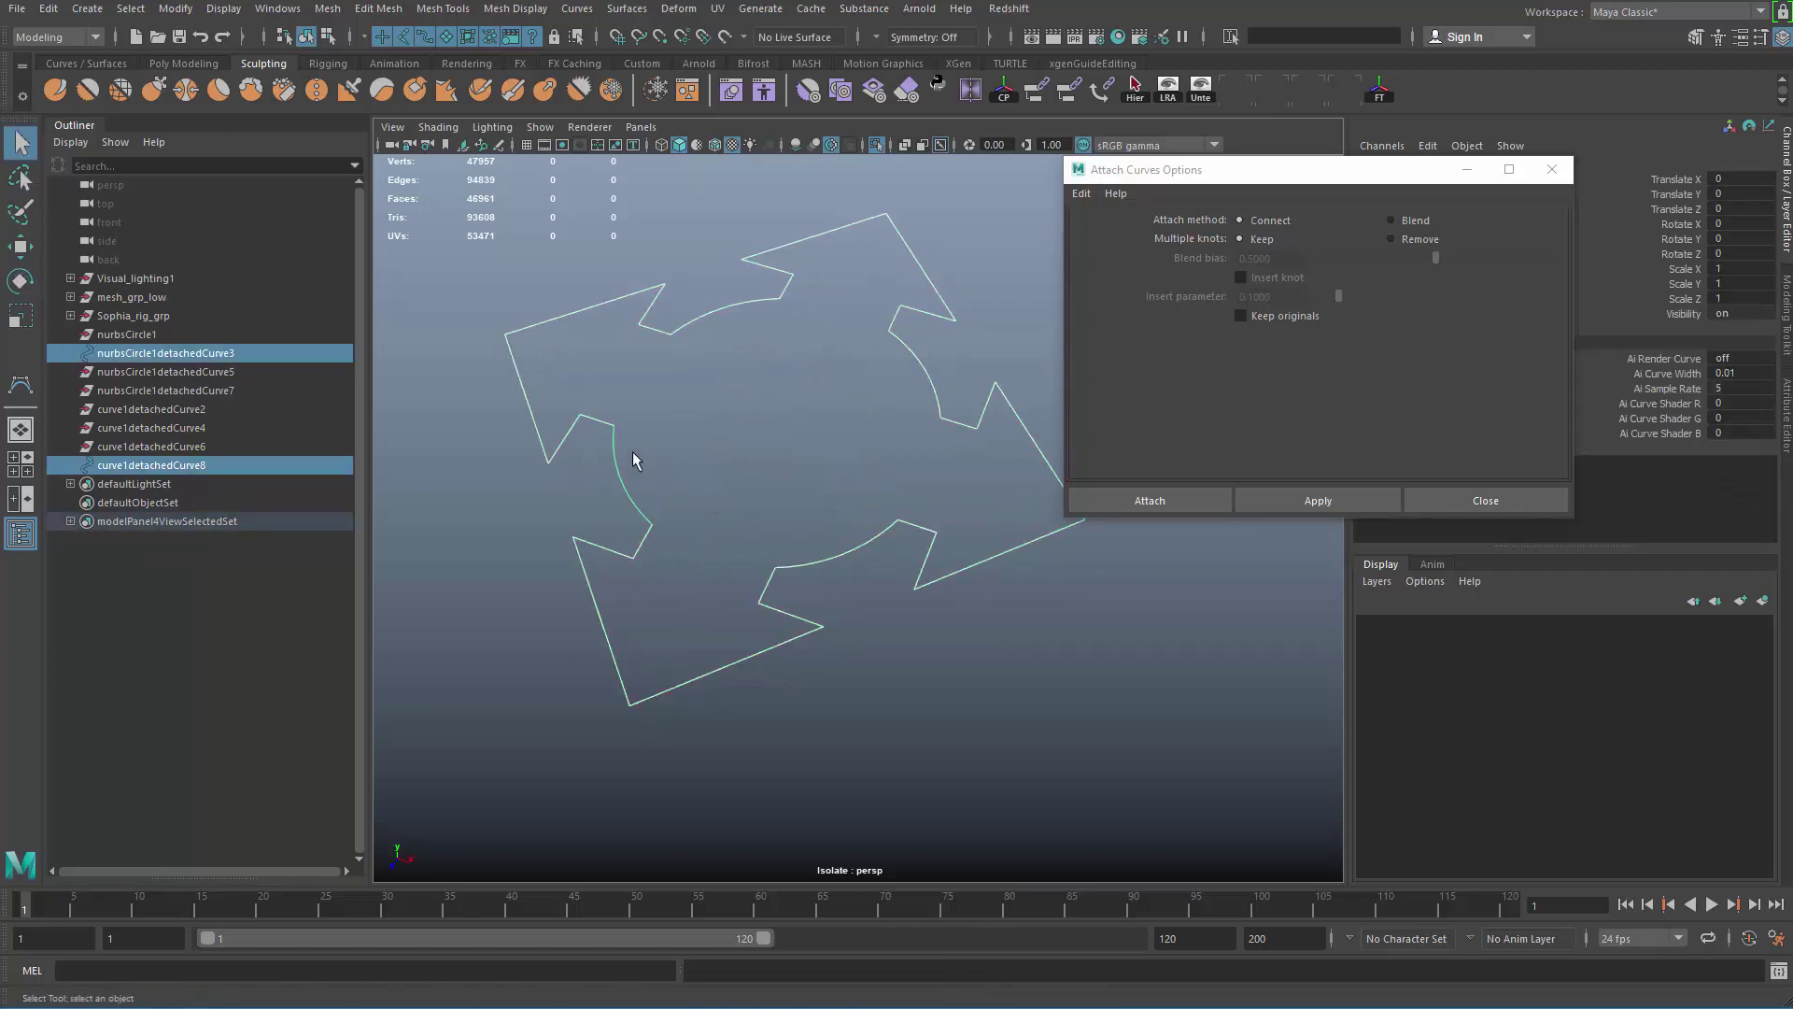
pyautogui.click(661, 540)
pyautogui.click(615, 449)
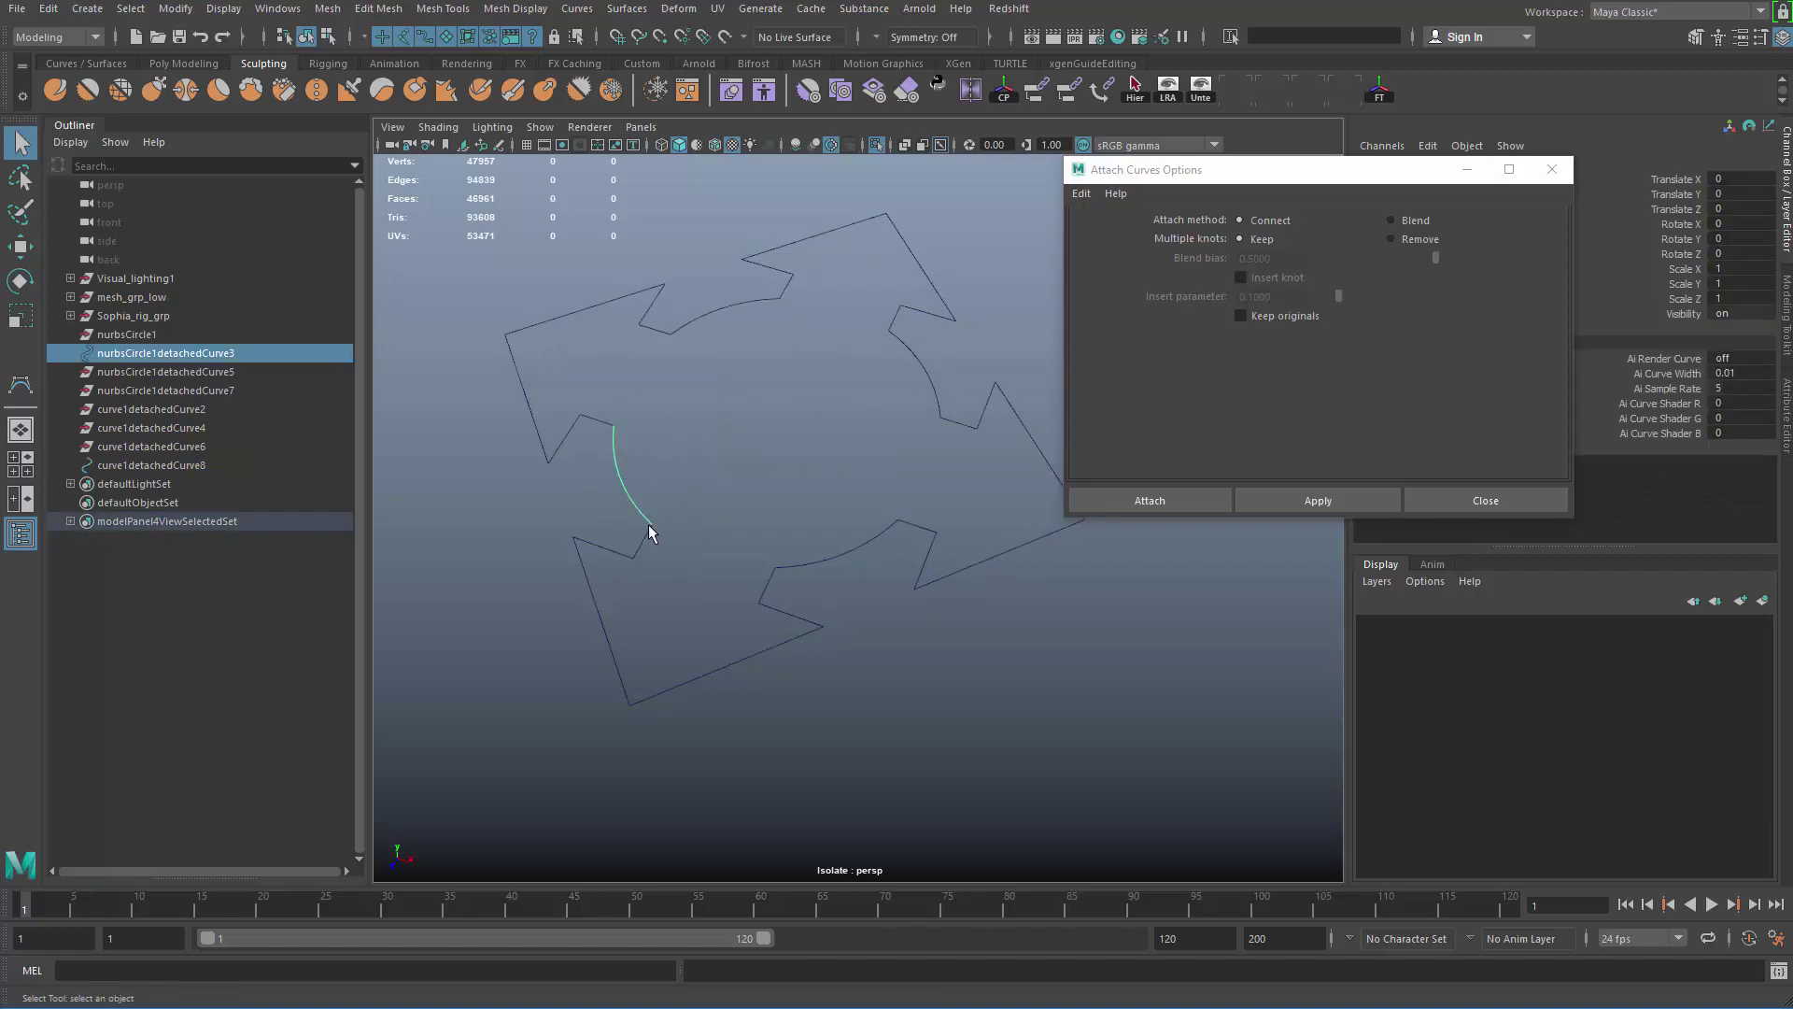
pyautogui.click(577, 8)
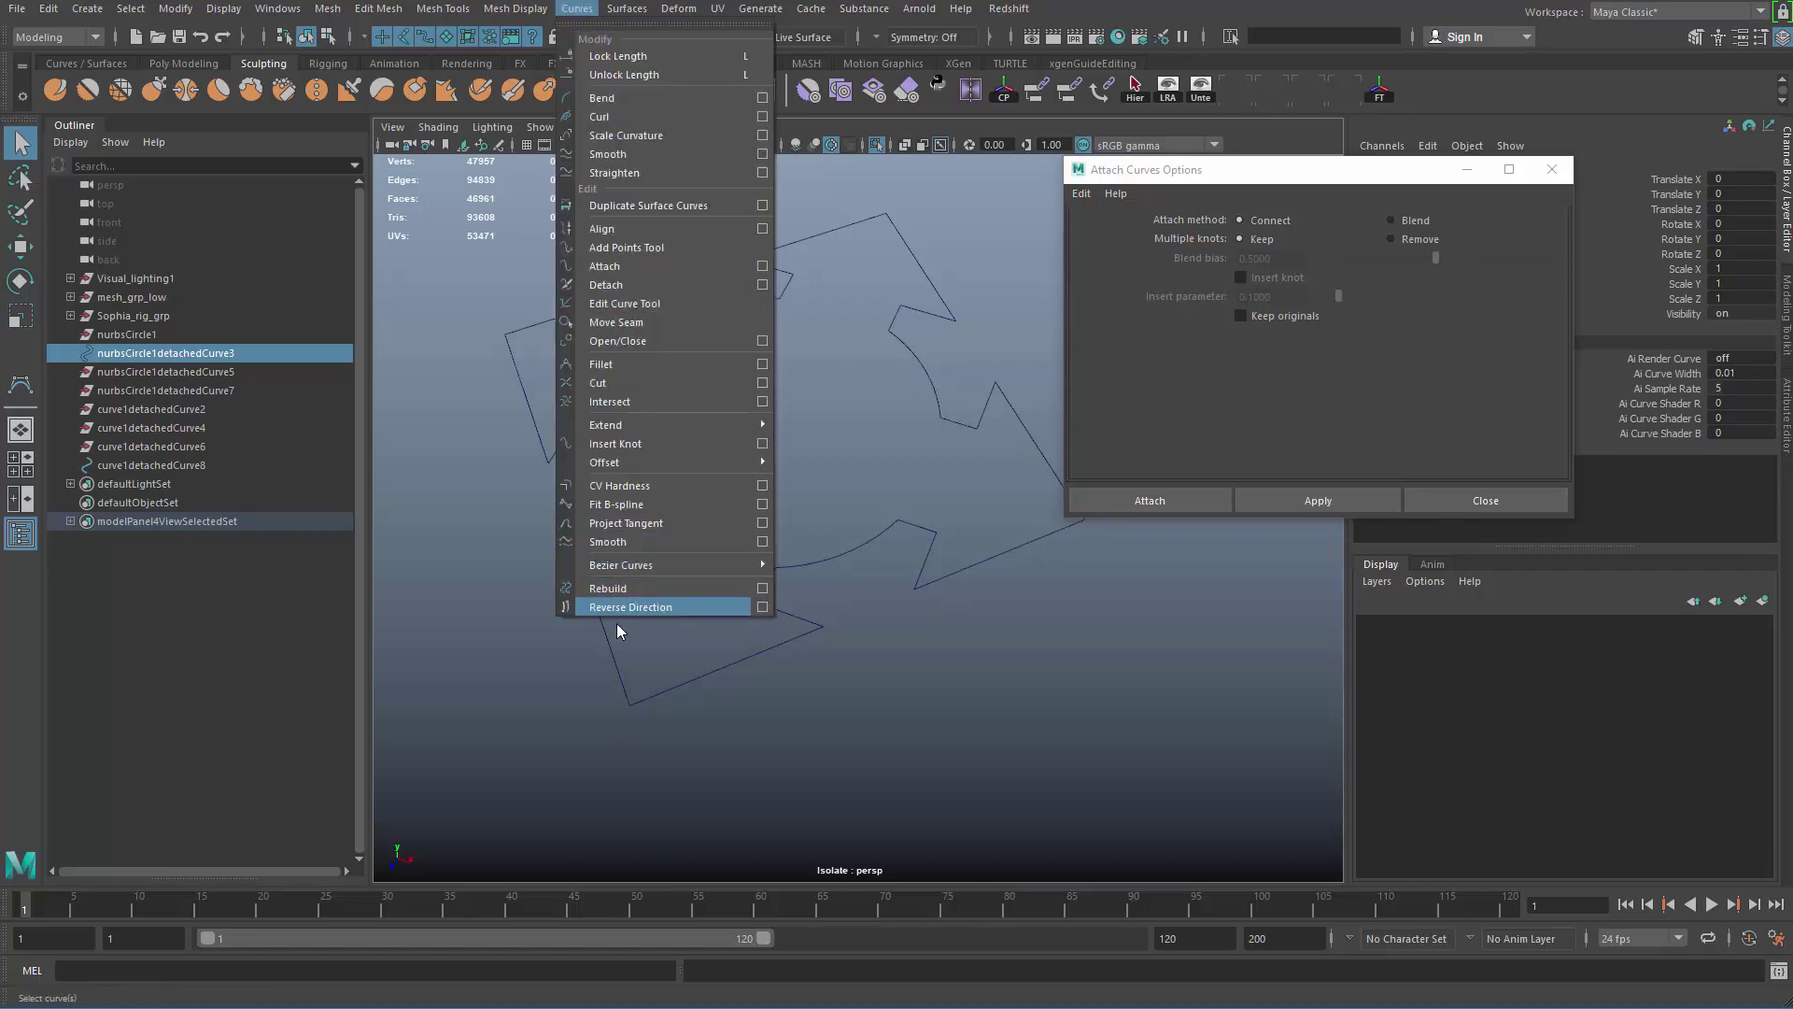
pyautogui.click(520, 674)
pyautogui.click(515, 675)
# Step: Attach the remaining left arc to the combined curve to complete the outline, and close the Attach Curves options
pyautogui.click(617, 548)
pyautogui.keyDown('shift'); pyautogui.click(620, 461); pyautogui.keyUp('shift')
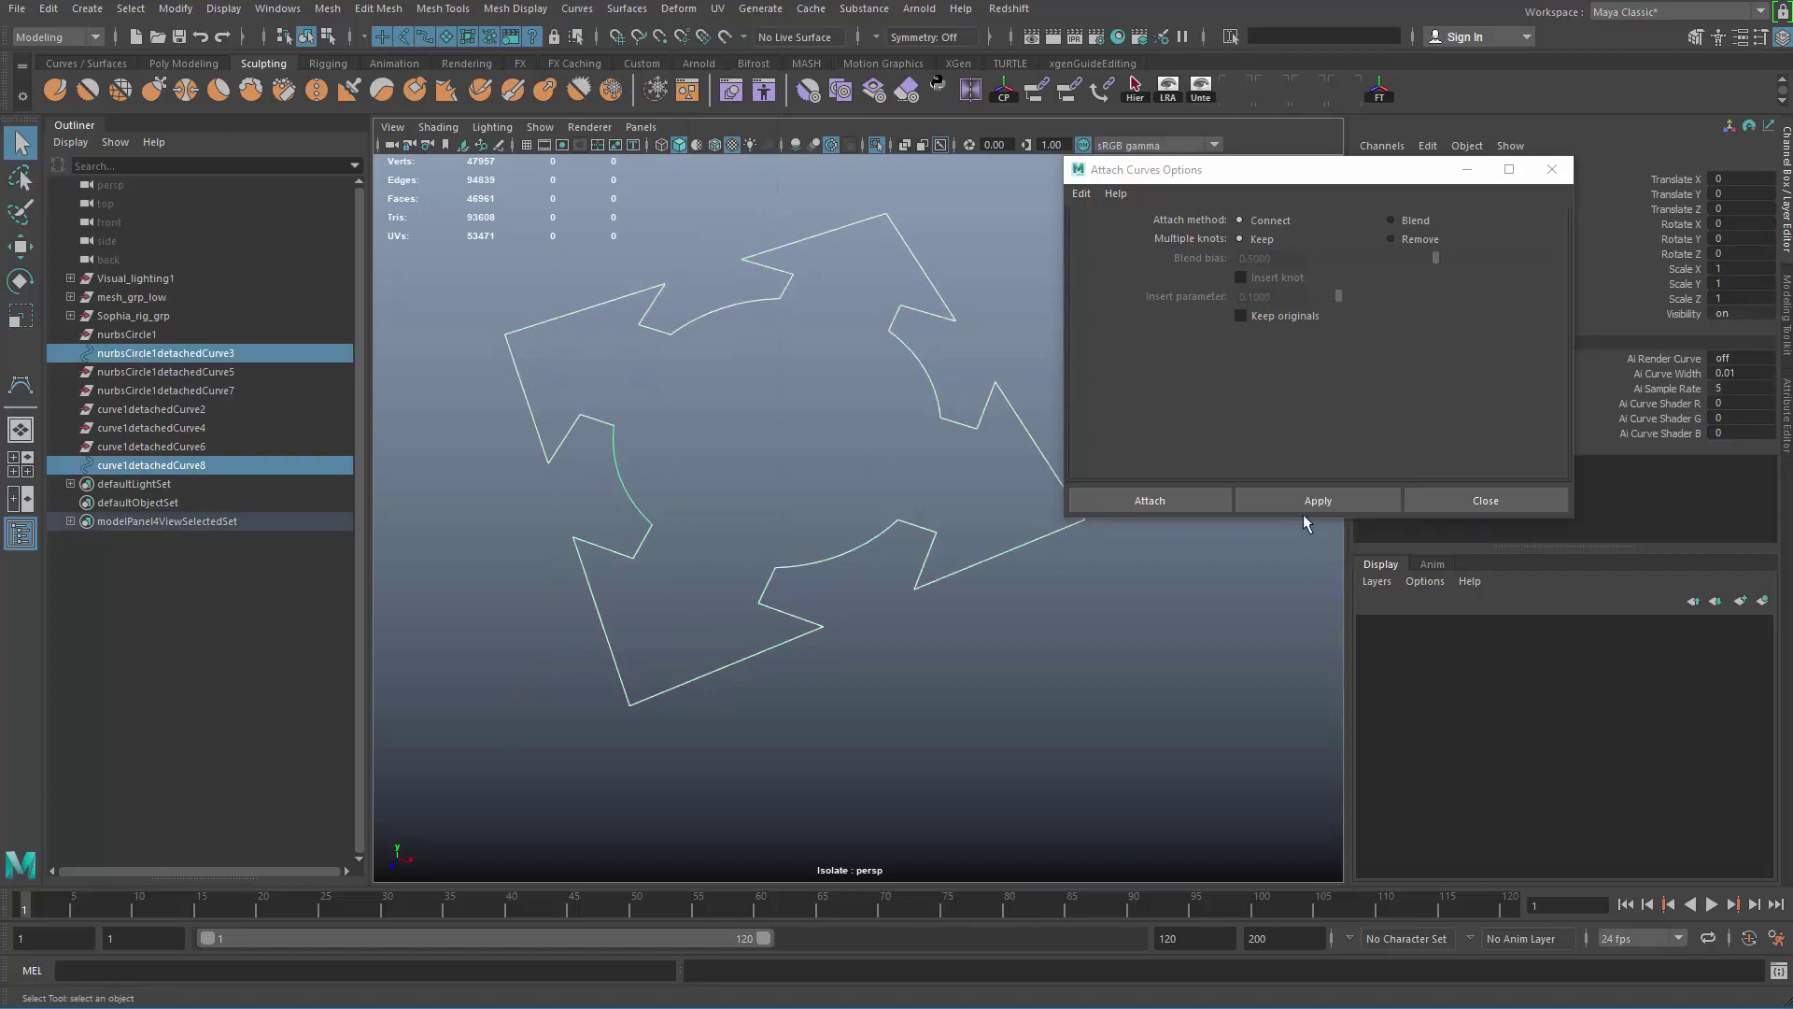
pyautogui.click(1292, 492)
pyautogui.click(1414, 502)
pyautogui.click(929, 479)
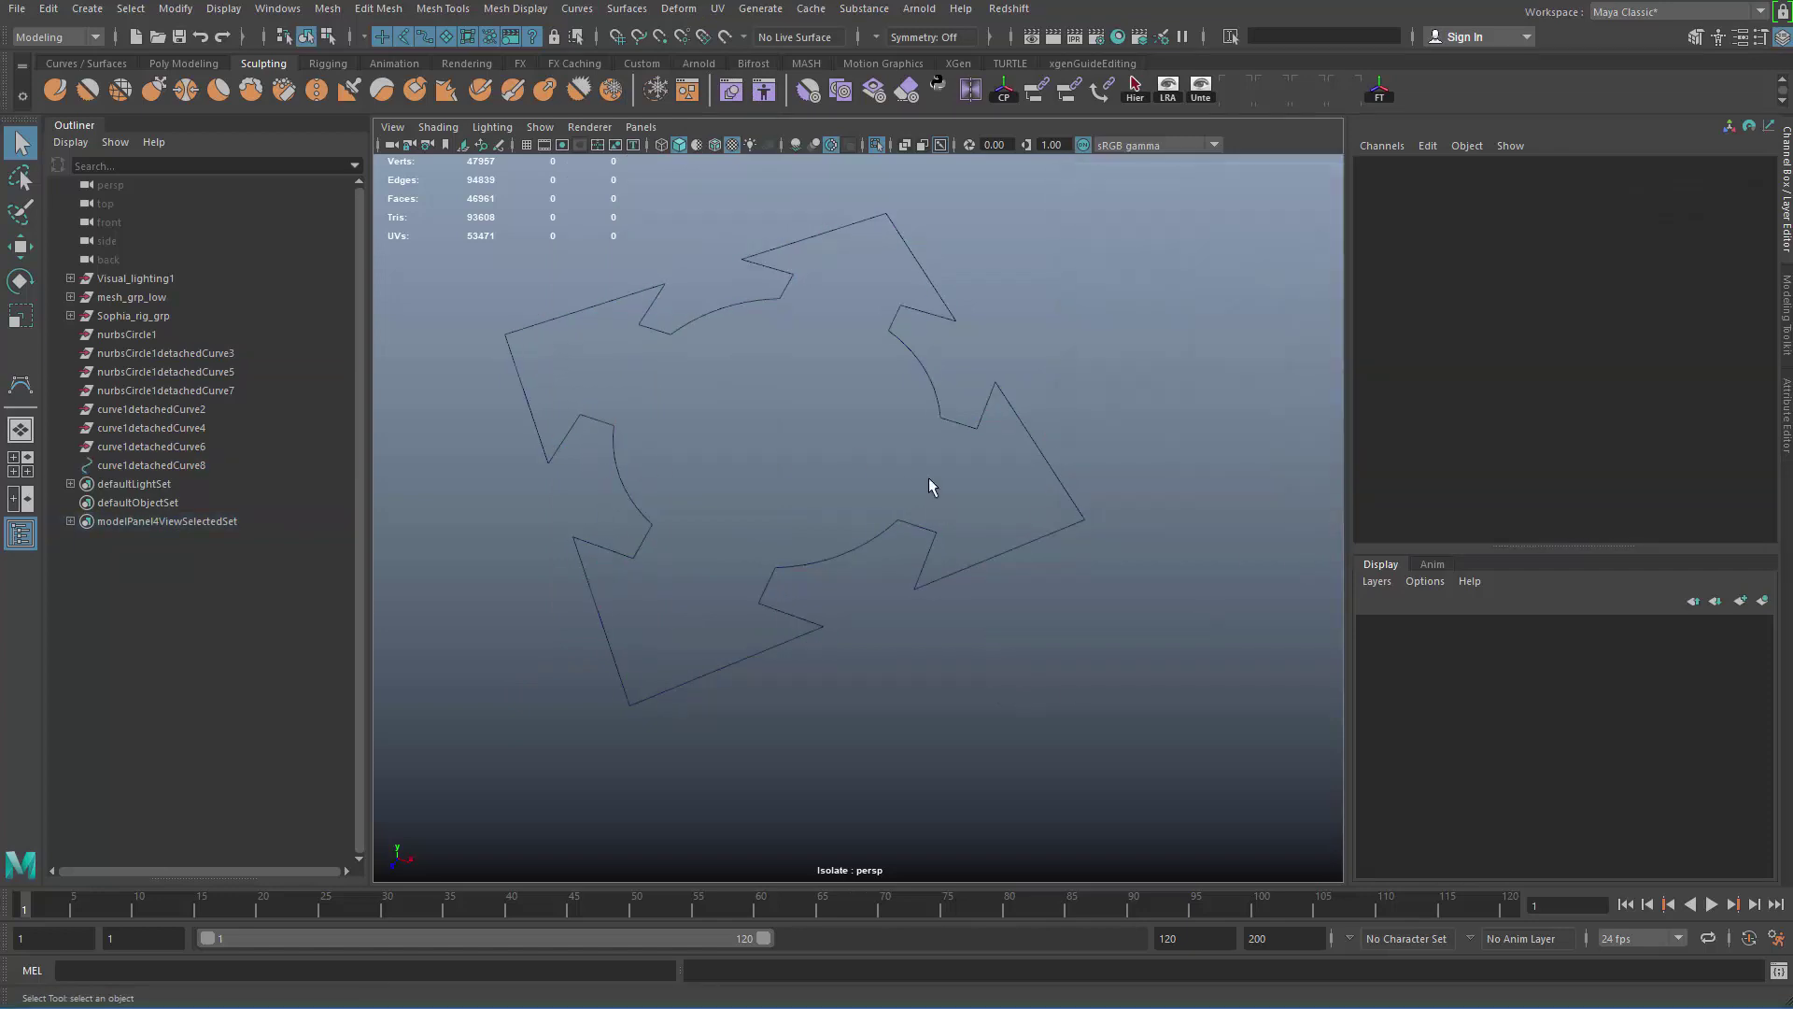
# Step: Select the combined four-way arrow curve and delete its history
pyautogui.click(898, 520)
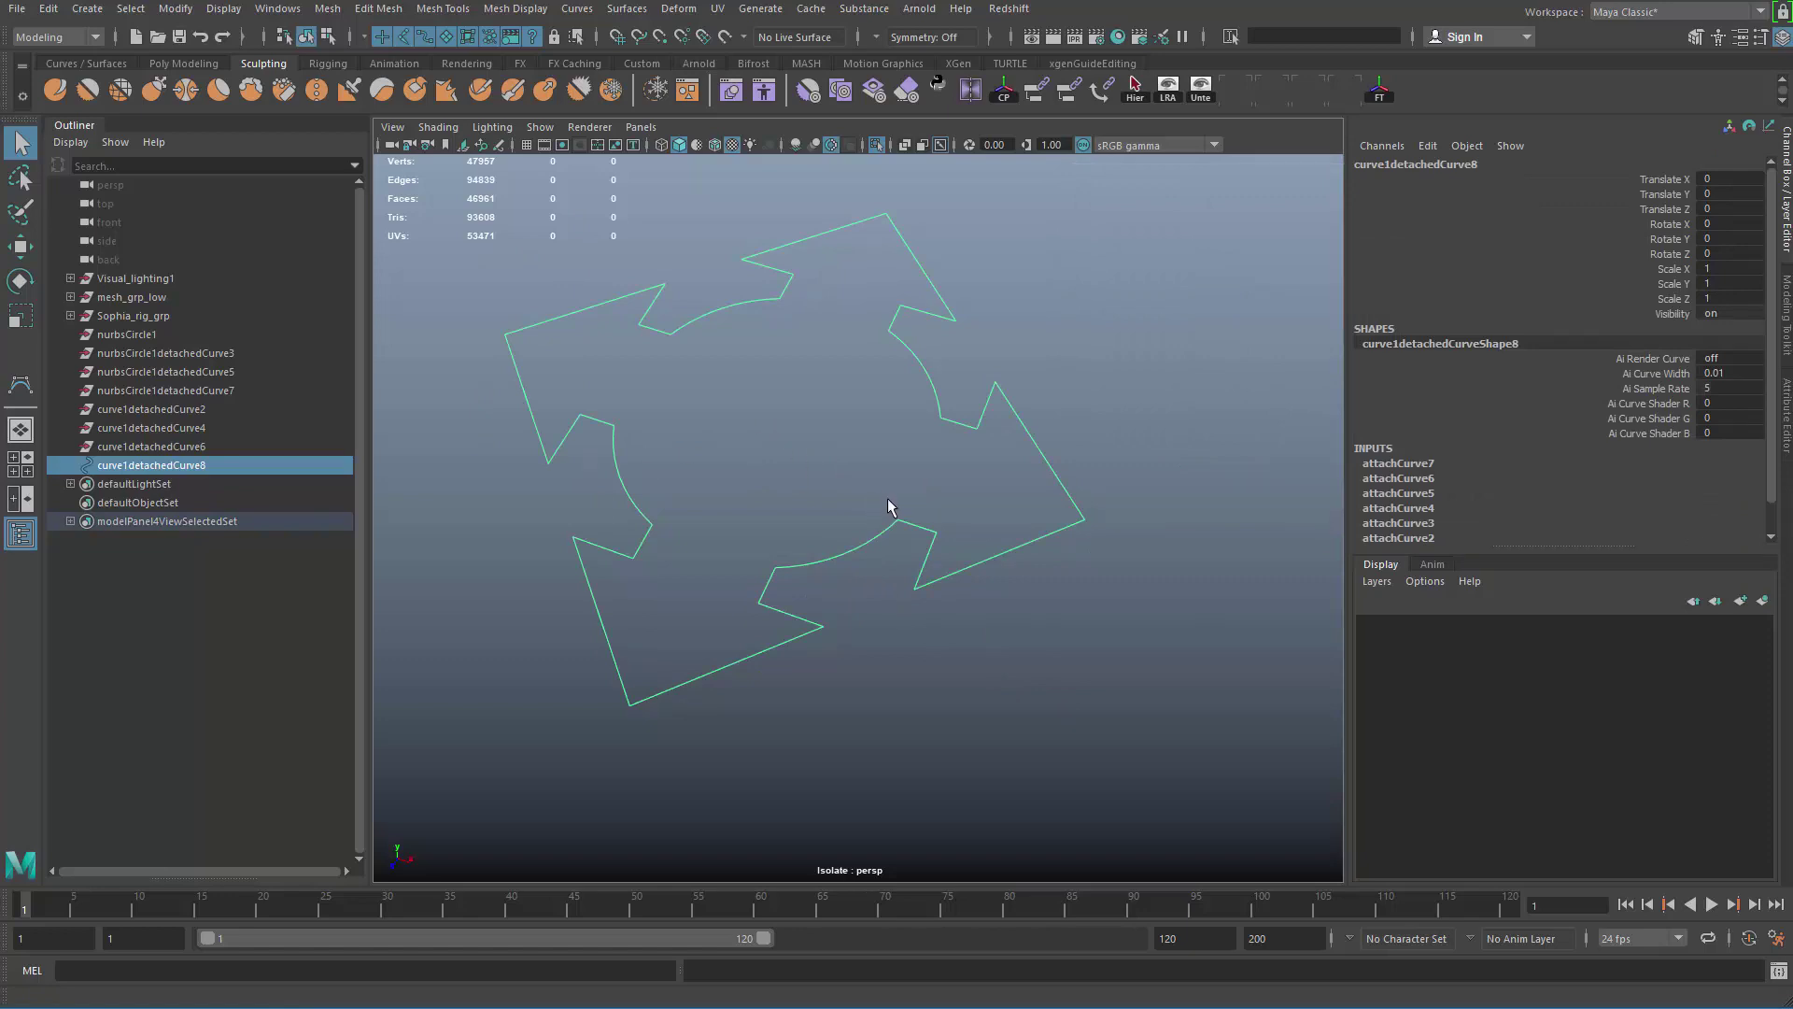
pyautogui.hotkey('alt', 'shift', 'd')
pyautogui.keyDown('alt'); pyautogui.moveTo(861, 458); pyautogui.dragTo(839, 490); pyautogui.keyUp('alt')
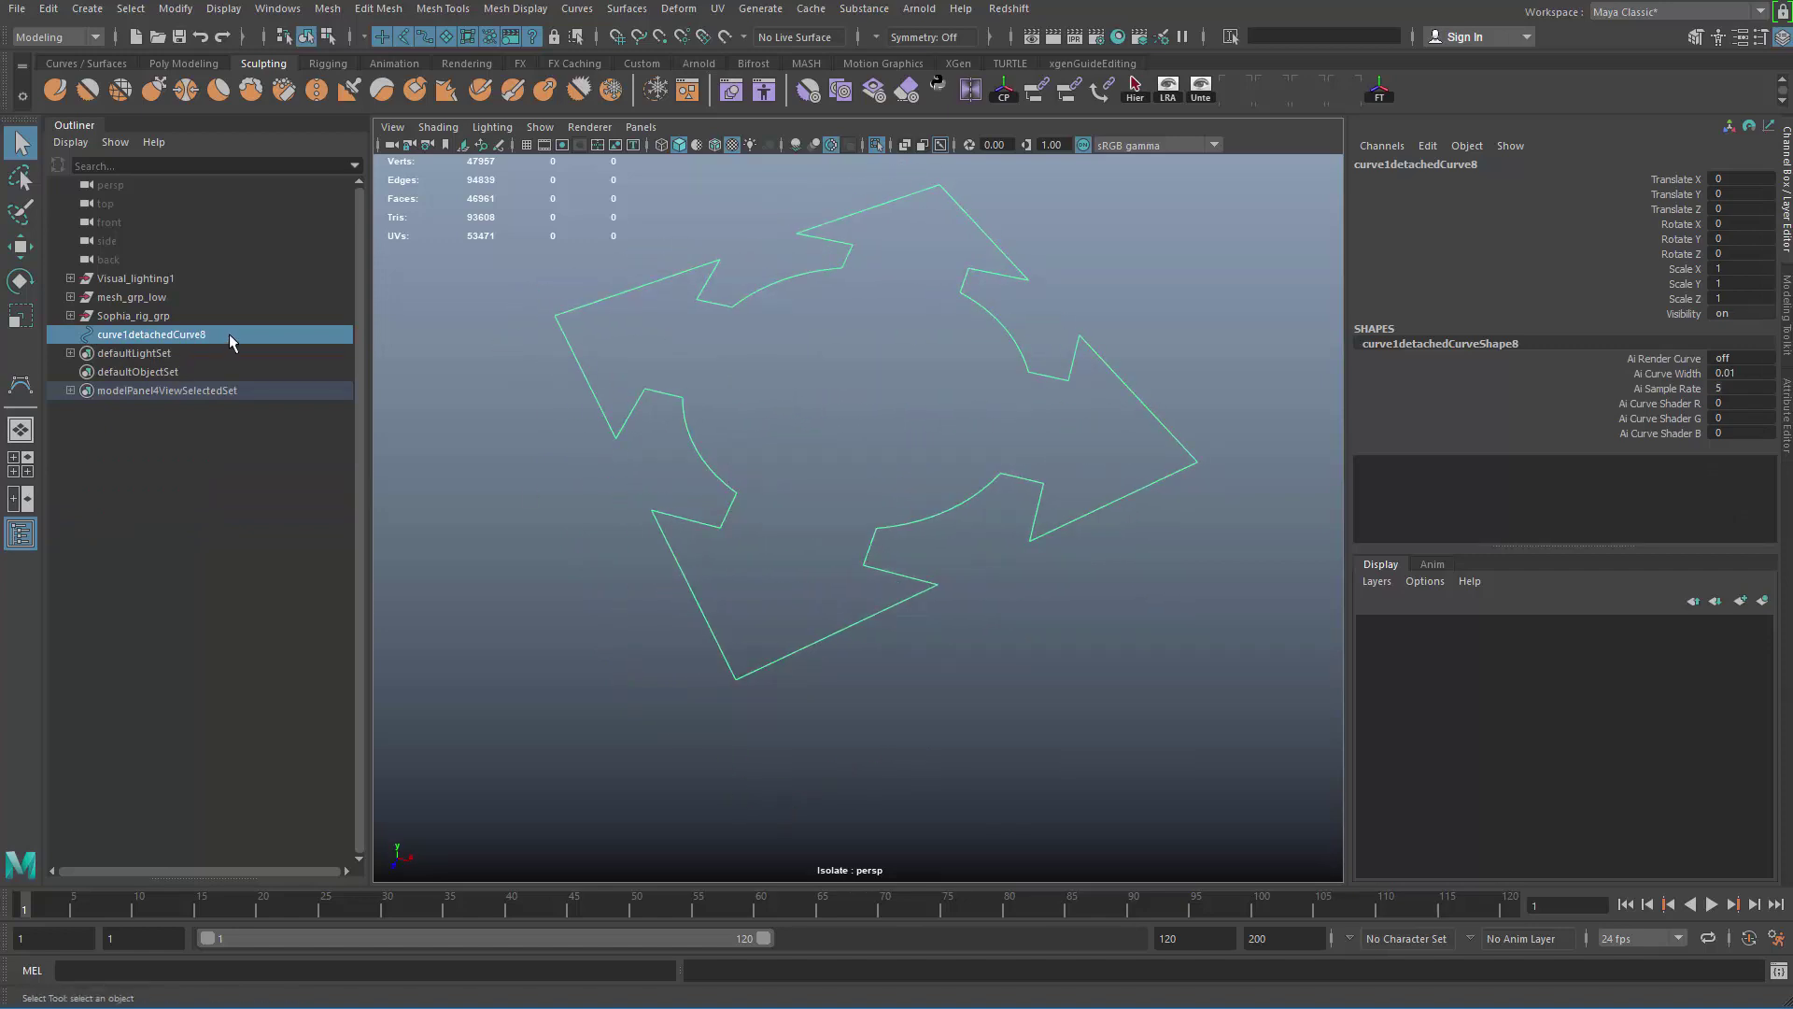
# Step: Rename the combined four-way arrow curve as ac_master_mover
pyautogui.doubleClick(228, 333)
pyautogui.write('a')
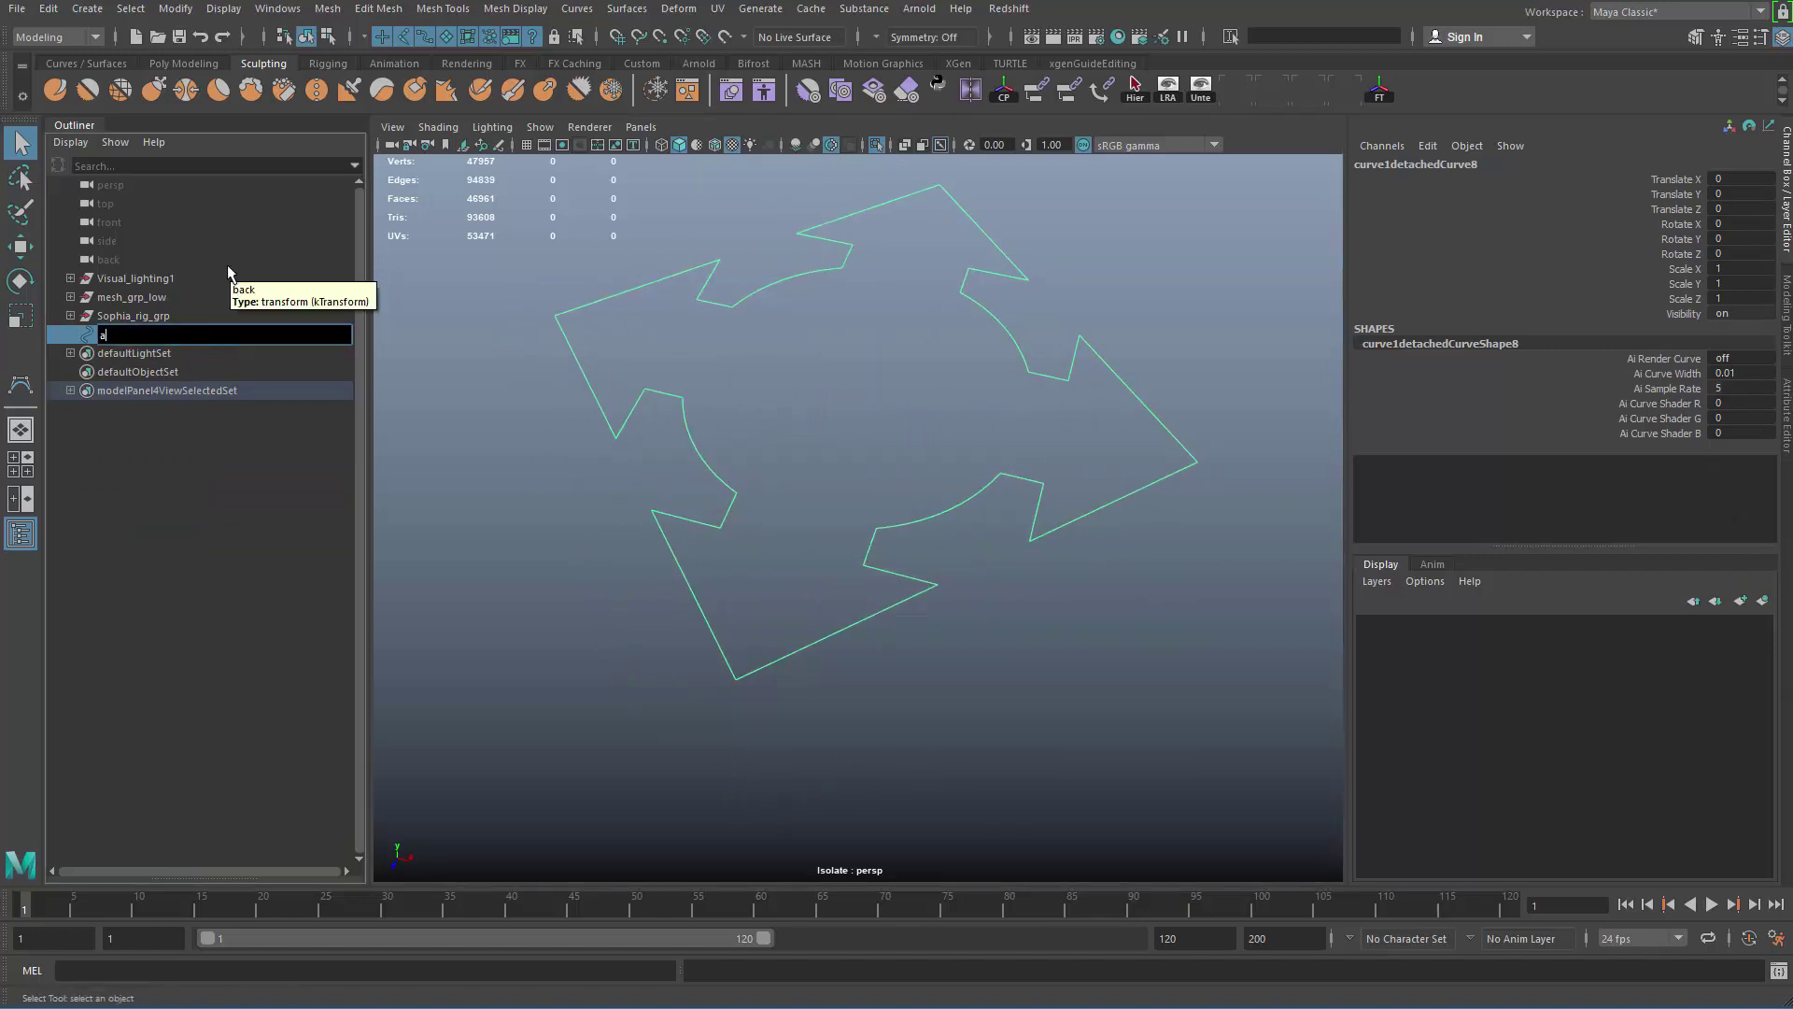
pyautogui.write('d')
pyautogui.write('_')
pyautogui.write('master')
pyautogui.write('_')
pyautogui.write('move')
pyautogui.write('r_')
pyautogui.press('BackSpace')
pyautogui.press('Return')
pyautogui.keyDown('alt'); pyautogui.moveTo(1070, 392); pyautogui.dragTo(1085, 449, button='middle'); pyautogui.keyUp('alt')
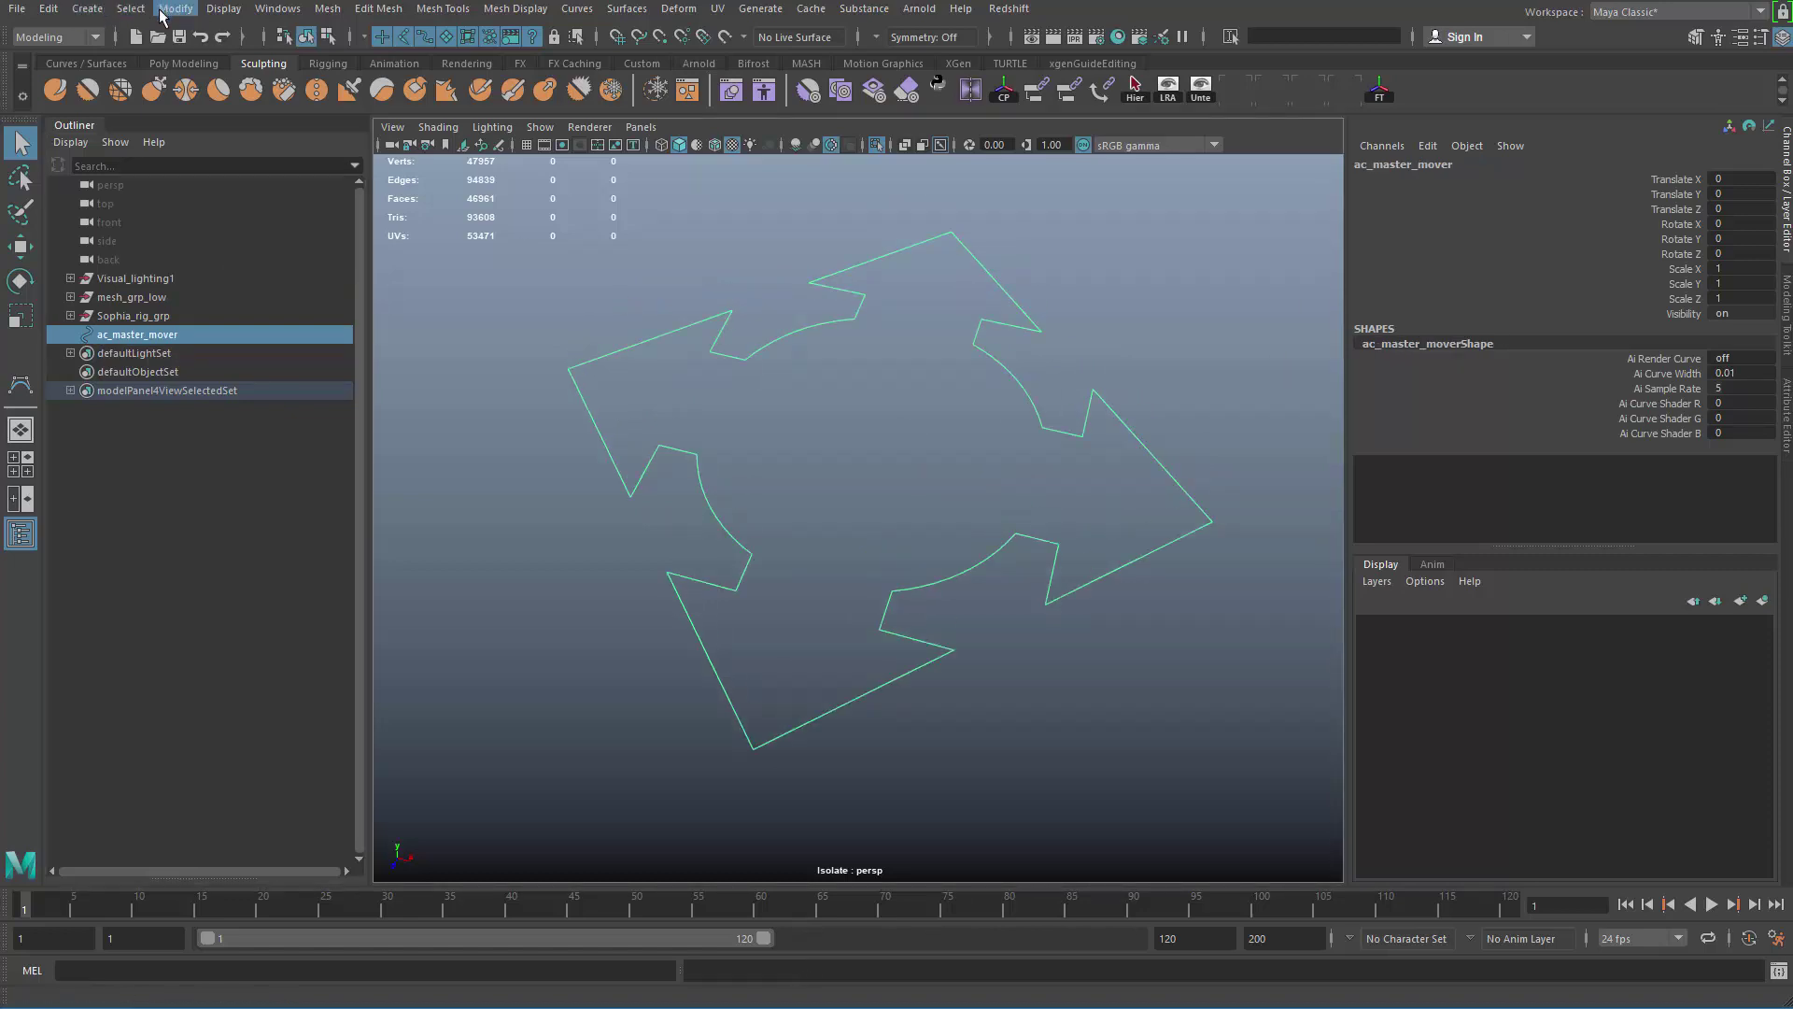
# Step: Create a NURBS circle at the centre of the four-way arrow curve
pyautogui.click(163, 16)
pyautogui.moveTo(232, 54)
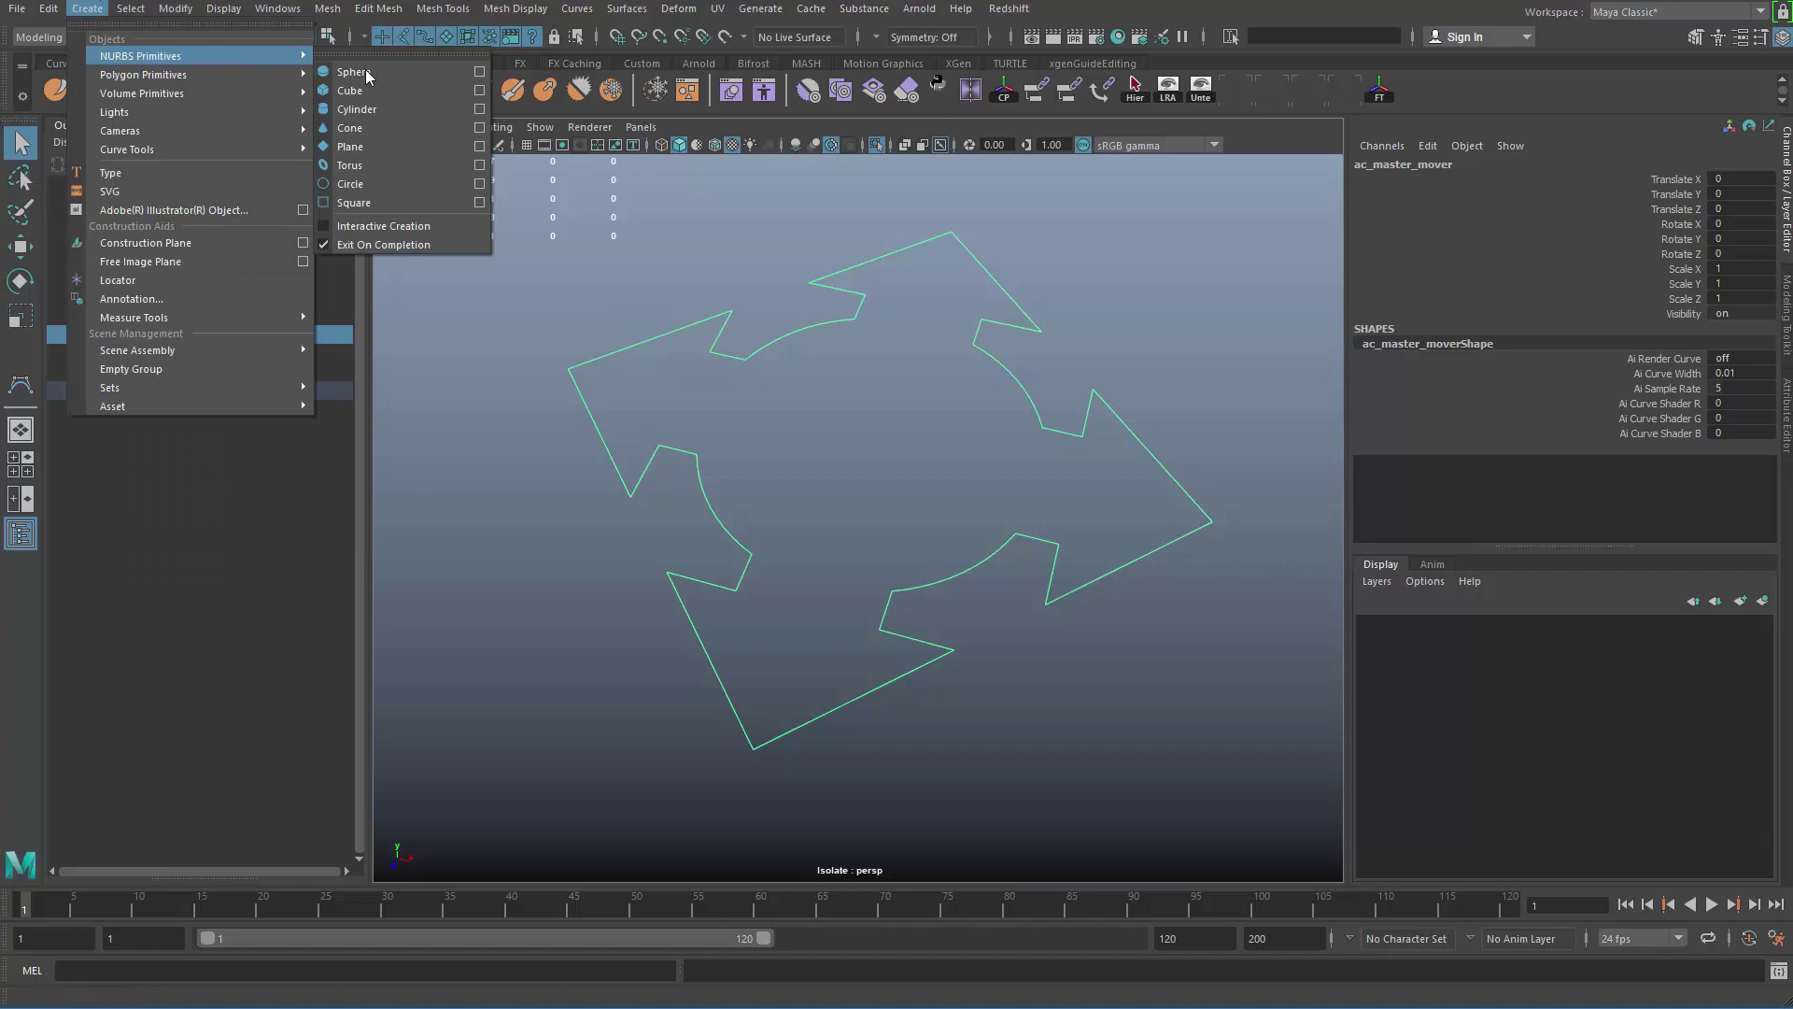
pyautogui.click(408, 187)
pyautogui.keyDown('alt'); pyautogui.moveTo(830, 519); pyautogui.dragTo(846, 448, button='middle'); pyautogui.keyUp('alt')
pyautogui.keyDown('alt'); pyautogui.moveTo(846, 448); pyautogui.dragTo(915, 364, button='right'); pyautogui.keyUp('alt')
pyautogui.press('r')
pyautogui.keyDown('alt'); pyautogui.moveTo(897, 334); pyautogui.dragTo(863, 456, button='middle'); pyautogui.keyUp('alt')
pyautogui.keyDown('alt'); pyautogui.moveTo(863, 455); pyautogui.dragTo(785, 396, button='right'); pyautogui.keyUp('alt')
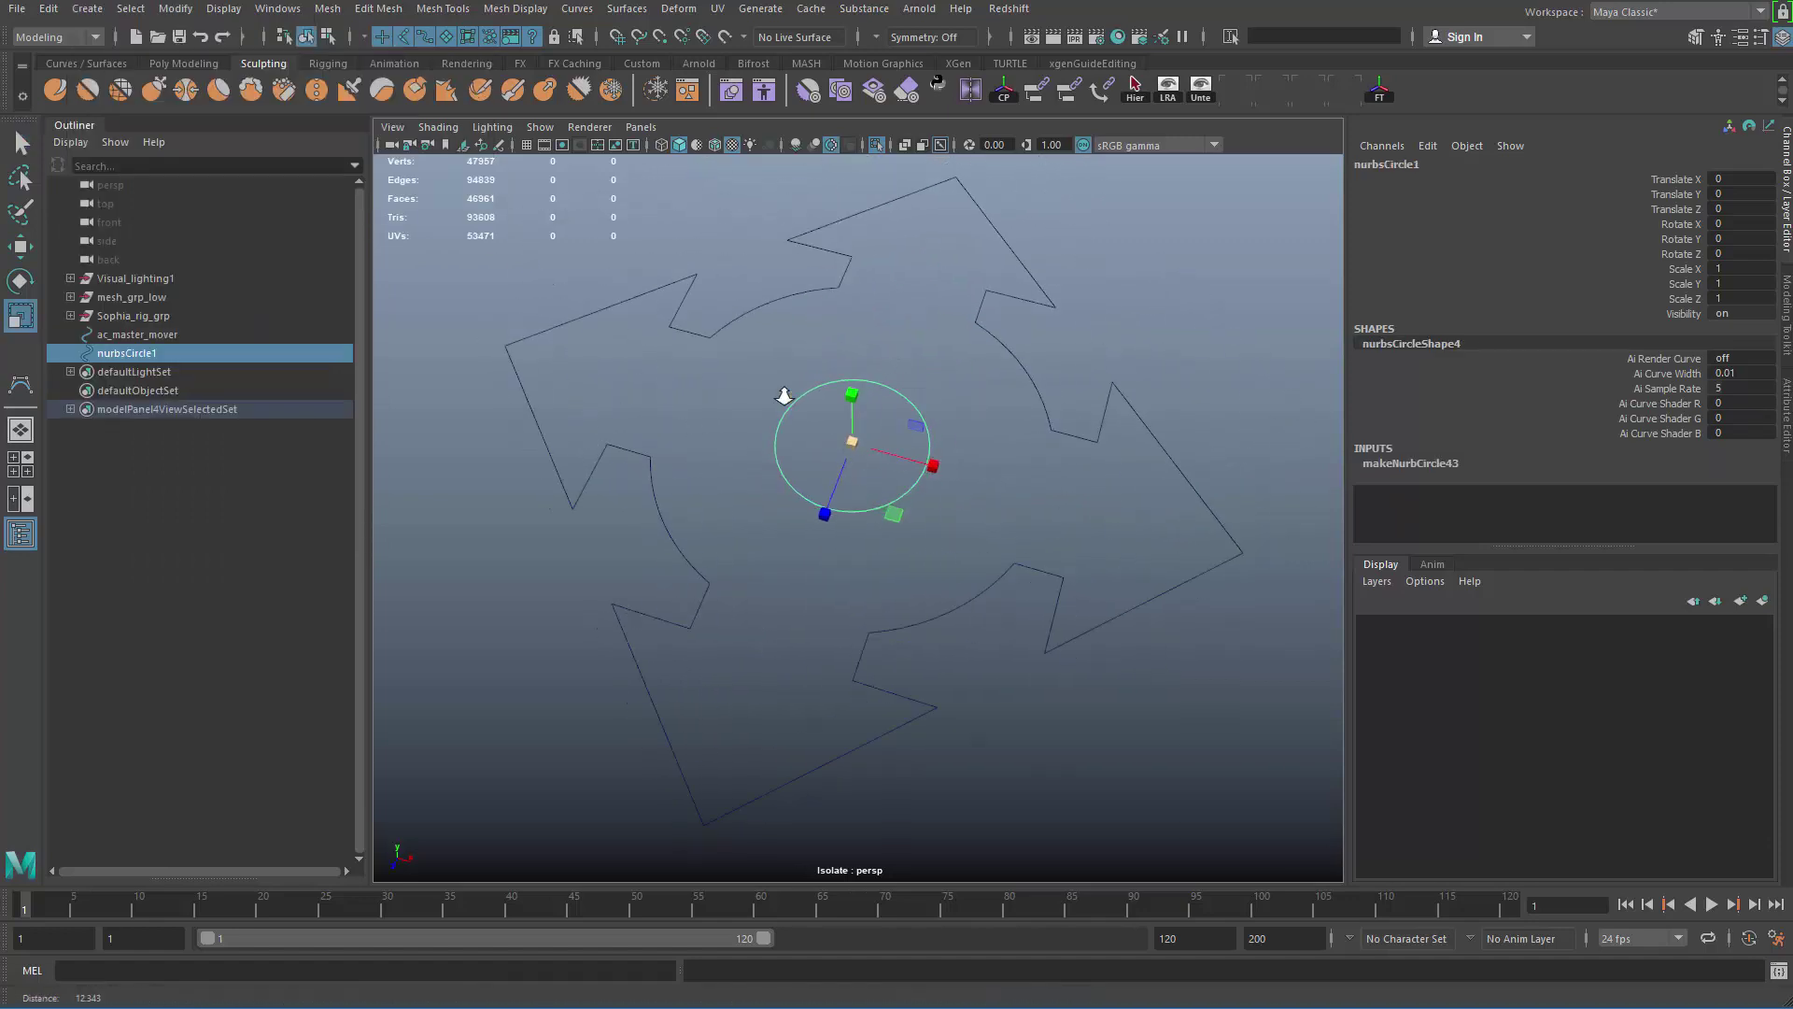
pyautogui.keyDown('alt'); pyautogui.moveTo(785, 396); pyautogui.dragTo(684, 471); pyautogui.keyUp('alt')
# Step: Scale up all control vertices of the circle so that it nearly fills the space inside the arrow curve
pyautogui.press('q')
pyautogui.press('F8')
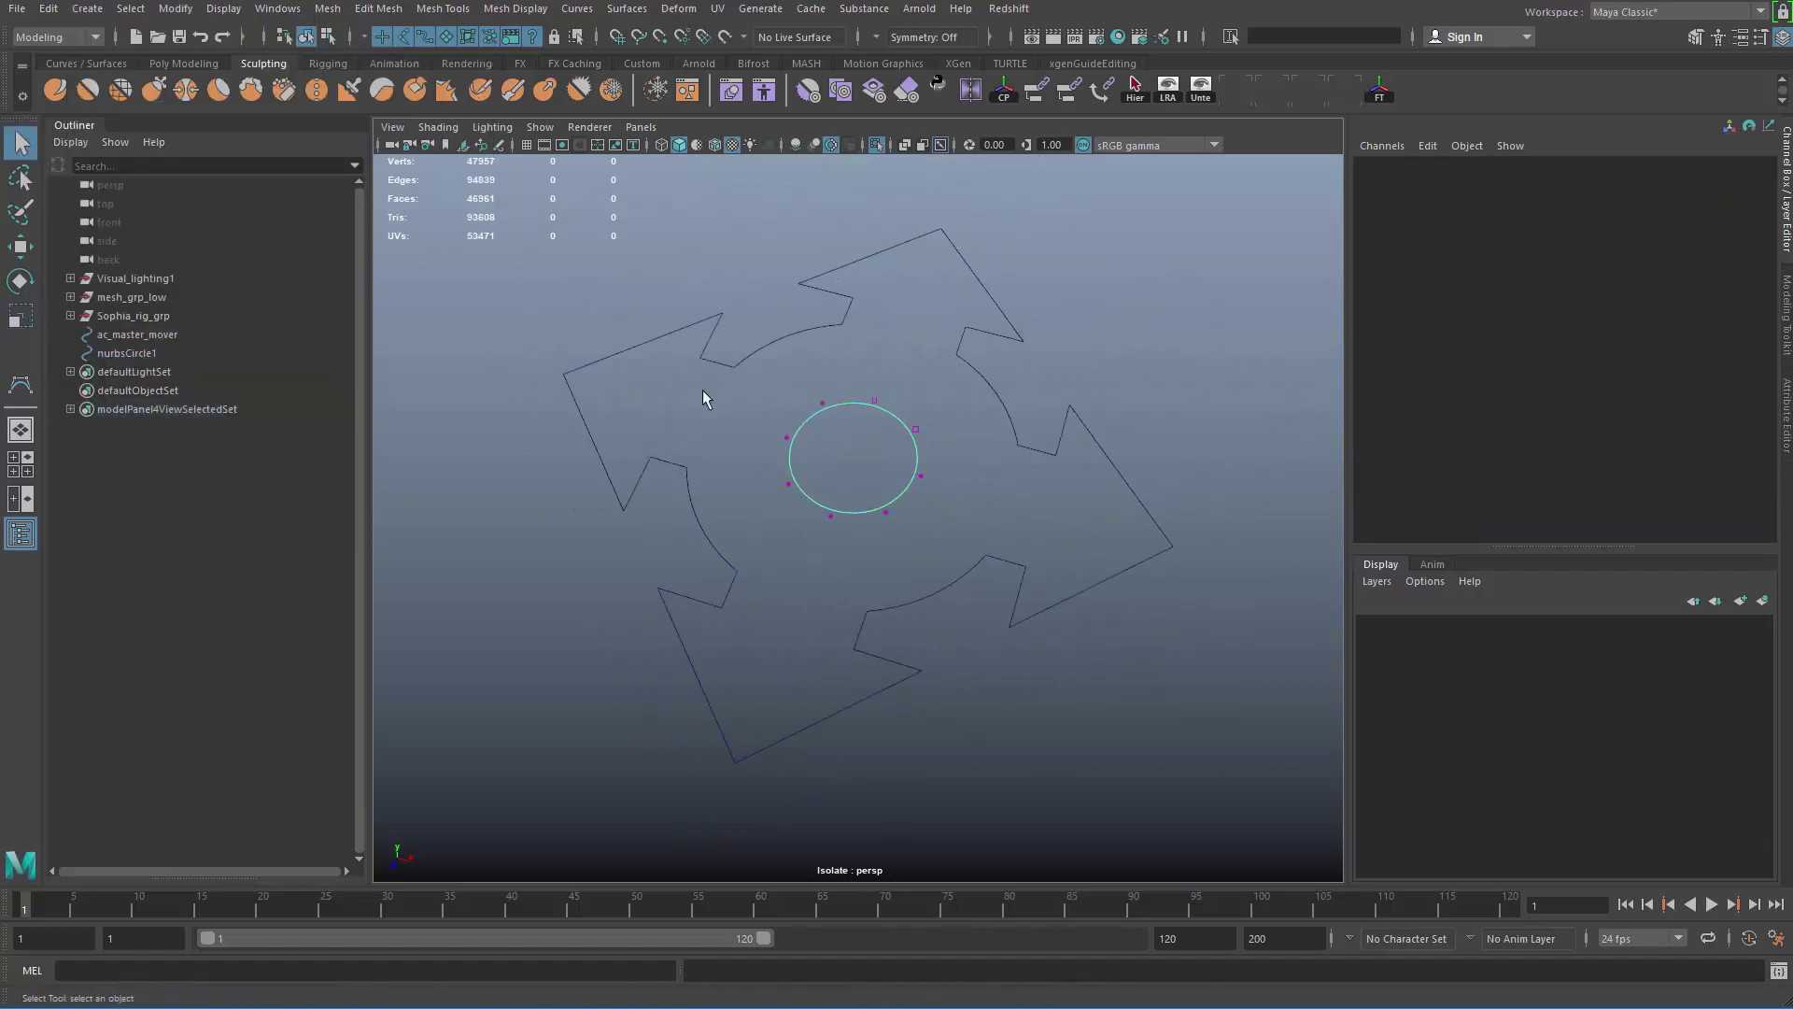
pyautogui.moveTo(759, 360); pyautogui.dragTo(962, 553)
pyautogui.press('r')
pyautogui.moveTo(854, 455); pyautogui.dragTo(934, 499)
pyautogui.press('q')
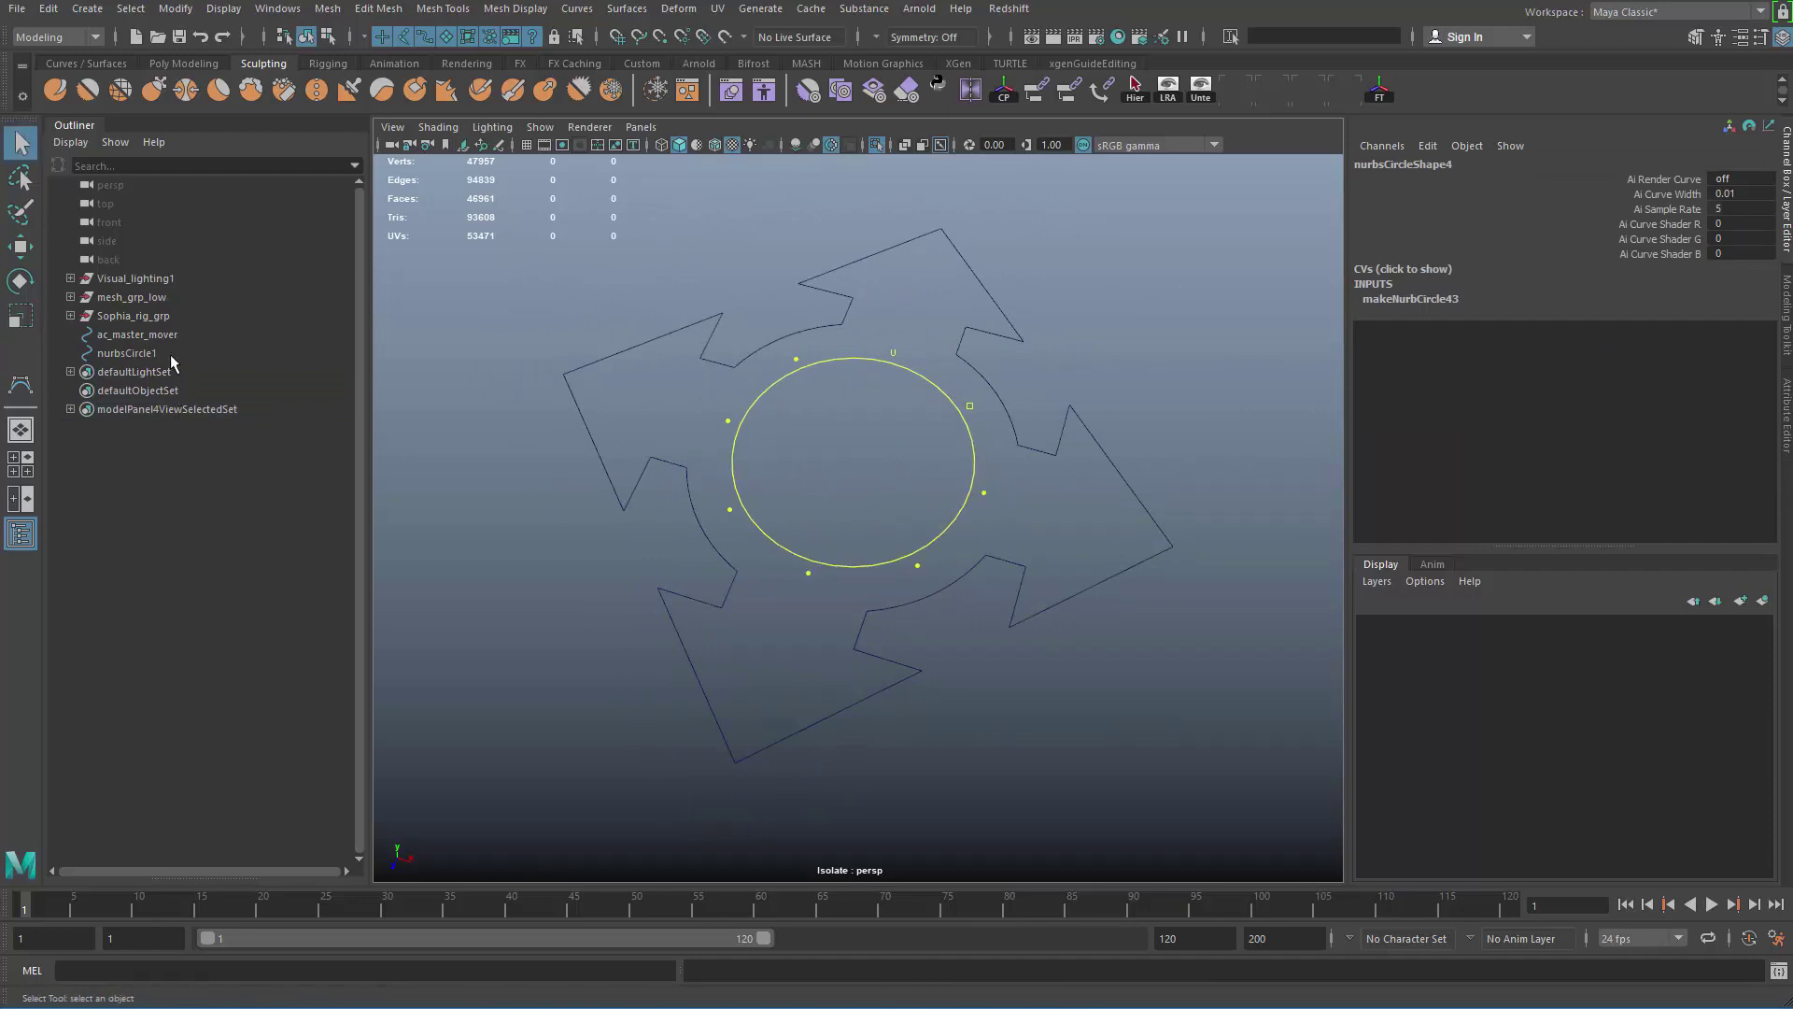
# Step: Rename the circle as ac_master_offset
pyautogui.doubleClick(131, 353)
pyautogui.write('ac_master_offset')
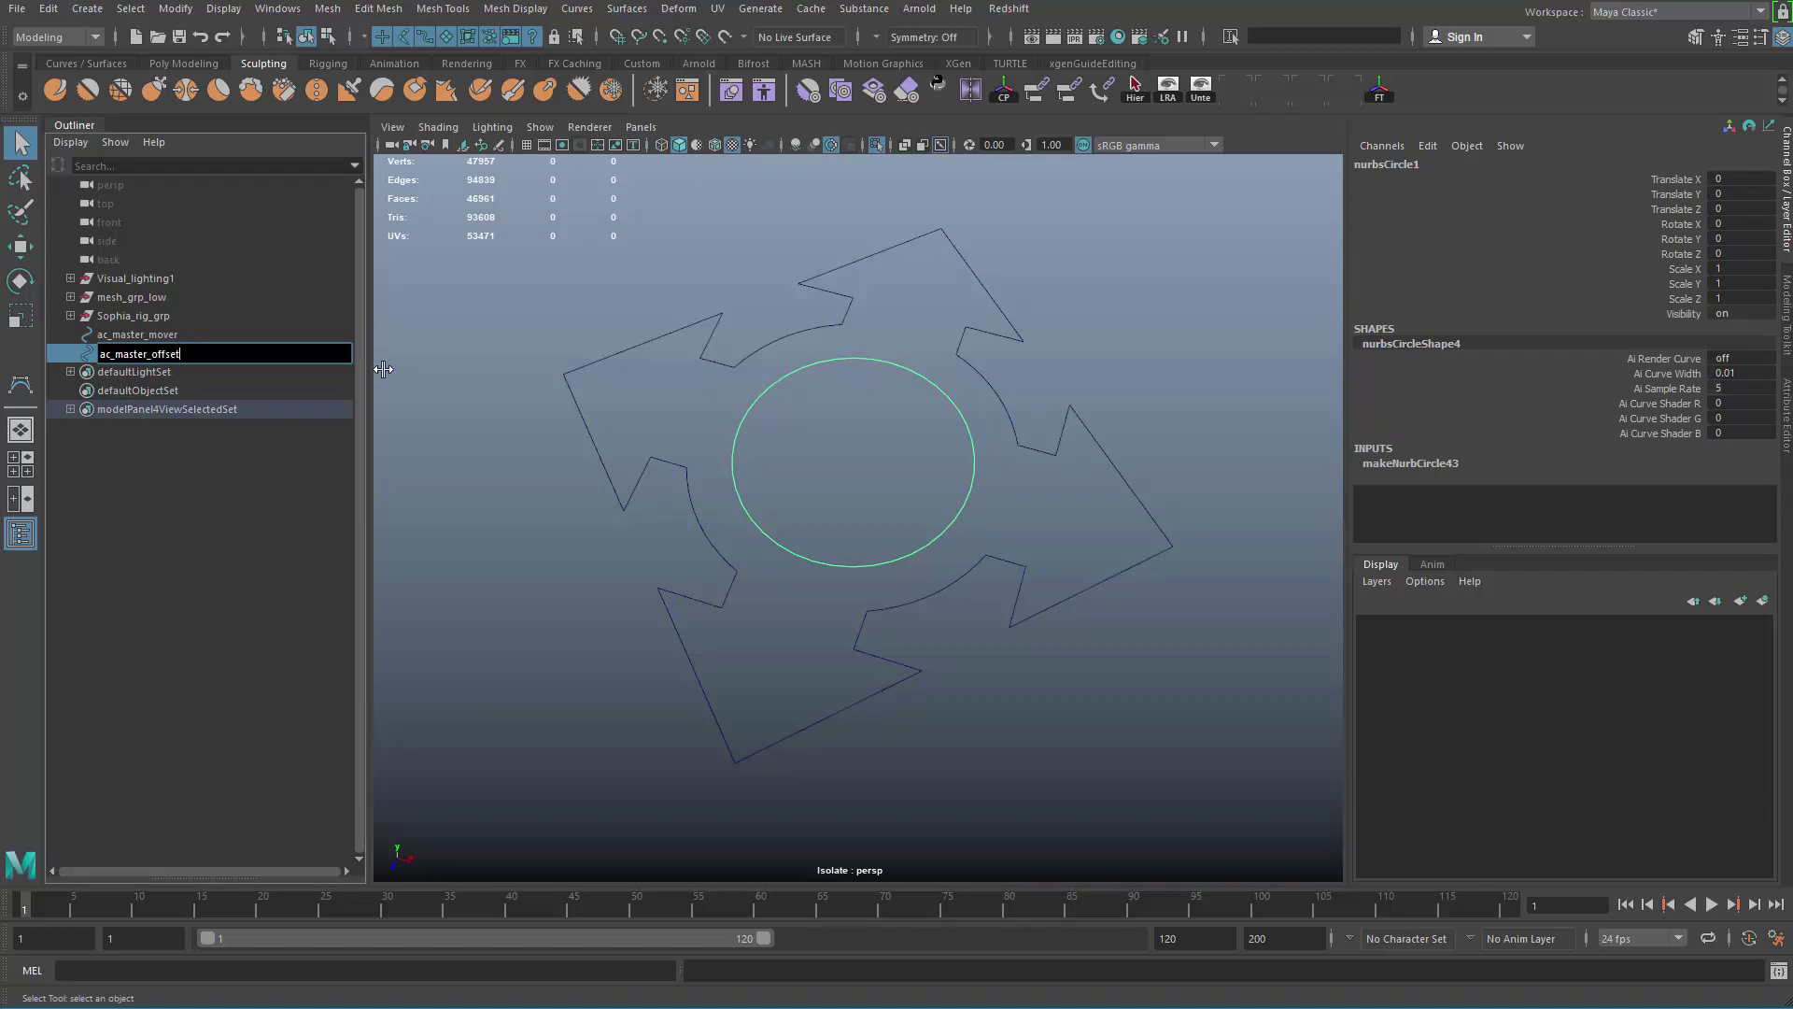
pyautogui.press('Return')
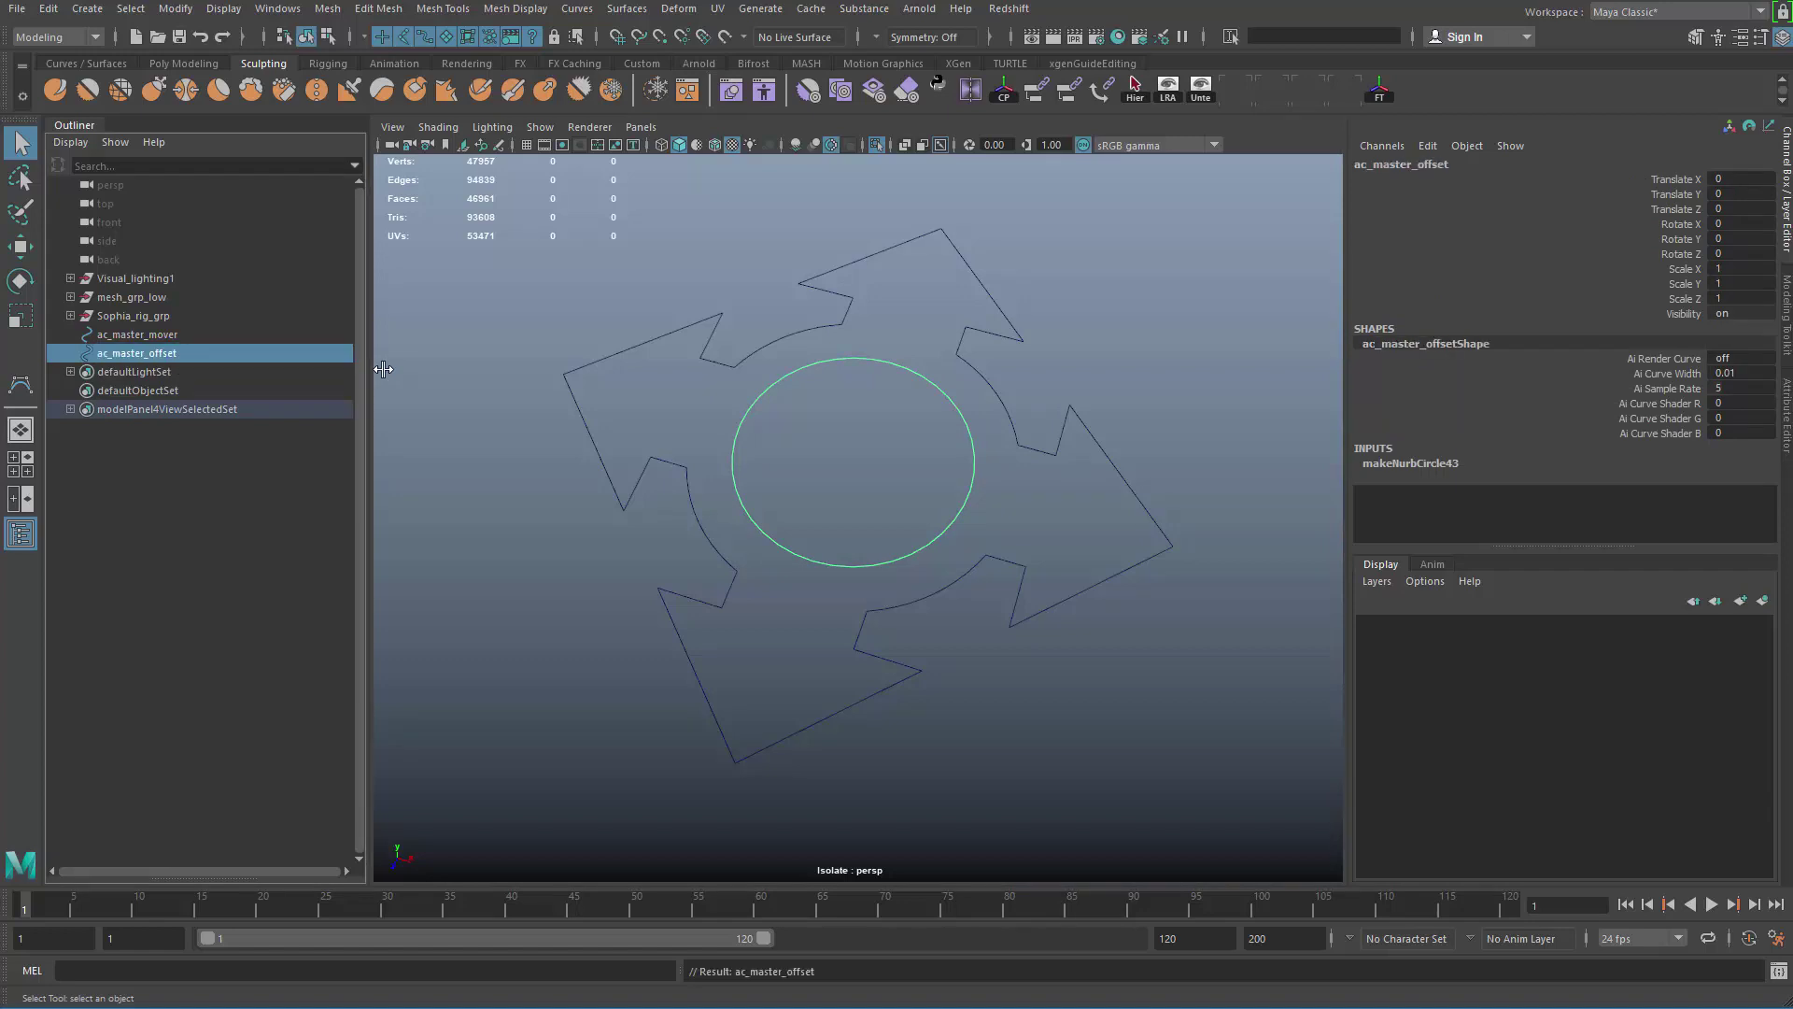
# Step: Put the ac_master_mover and ac_master_offset curves each into a group of their own
pyautogui.keyDown('alt'); pyautogui.moveTo(849, 499); pyautogui.dragTo(774, 452, button='right'); pyautogui.keyUp('alt')
pyautogui.keyDown('alt'); pyautogui.moveTo(774, 452); pyautogui.dragTo(863, 479); pyautogui.keyUp('alt')
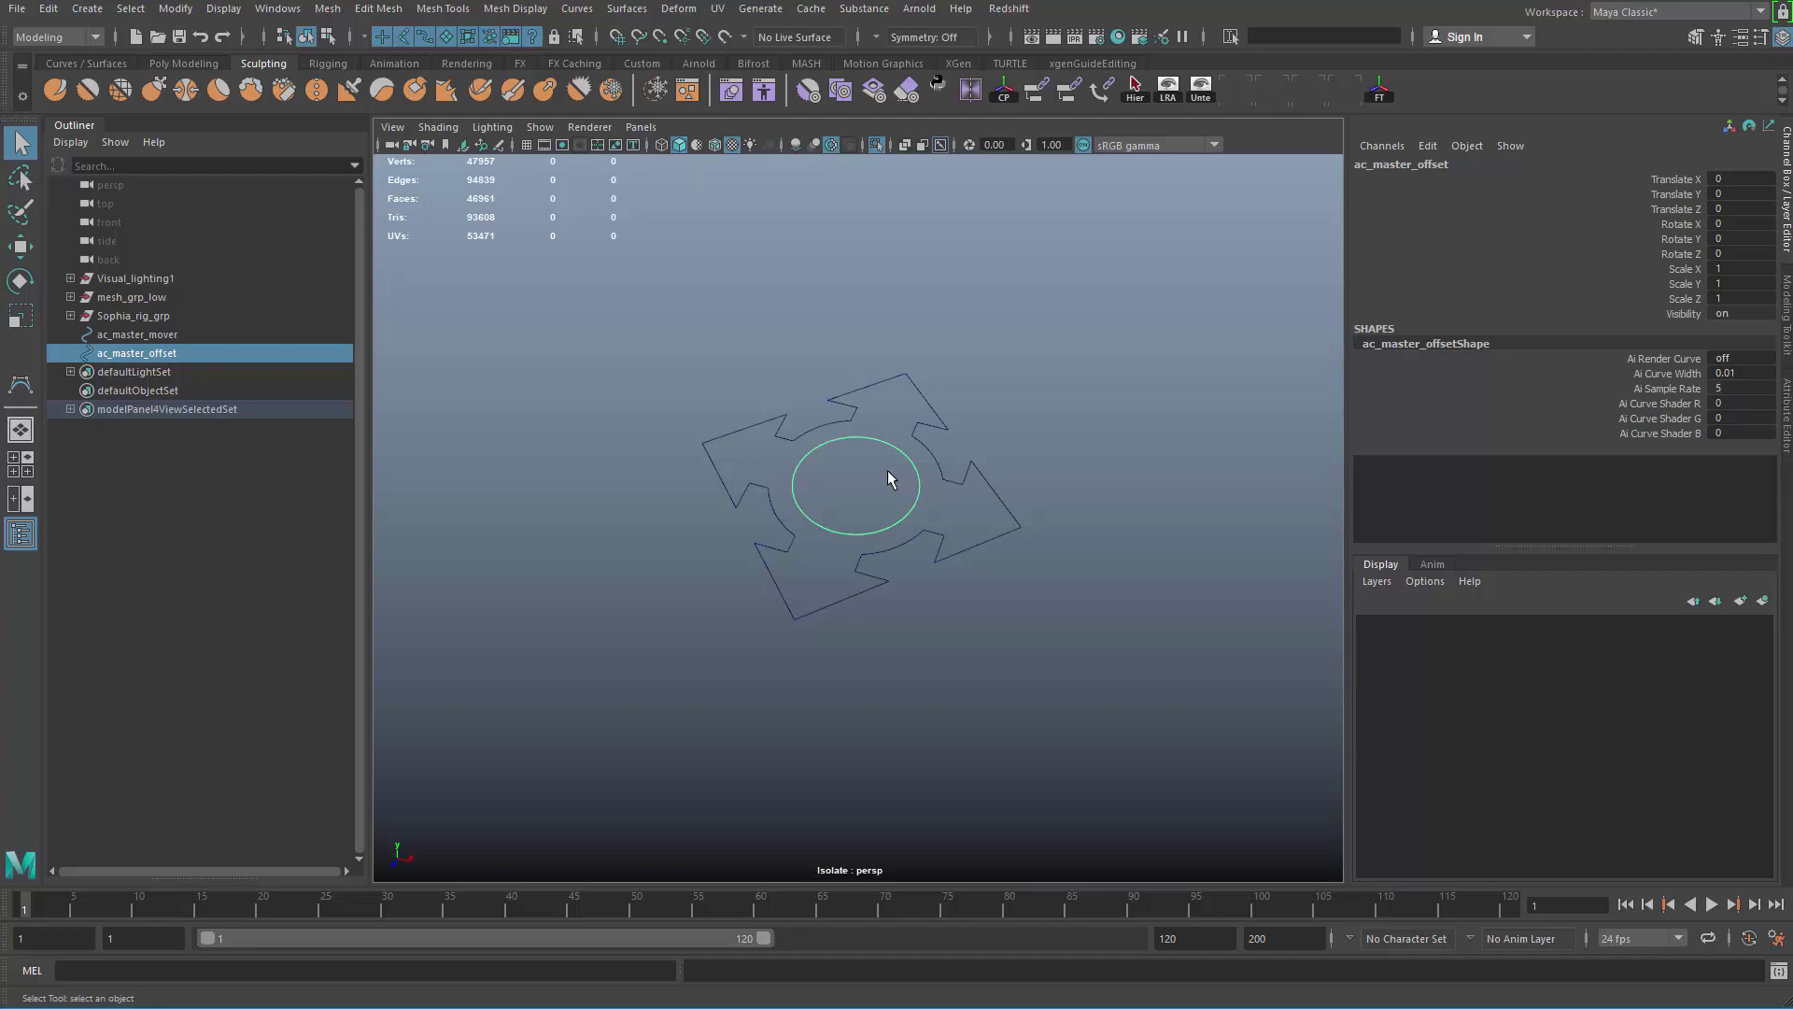
pyautogui.click(198, 338)
pyautogui.click(195, 354)
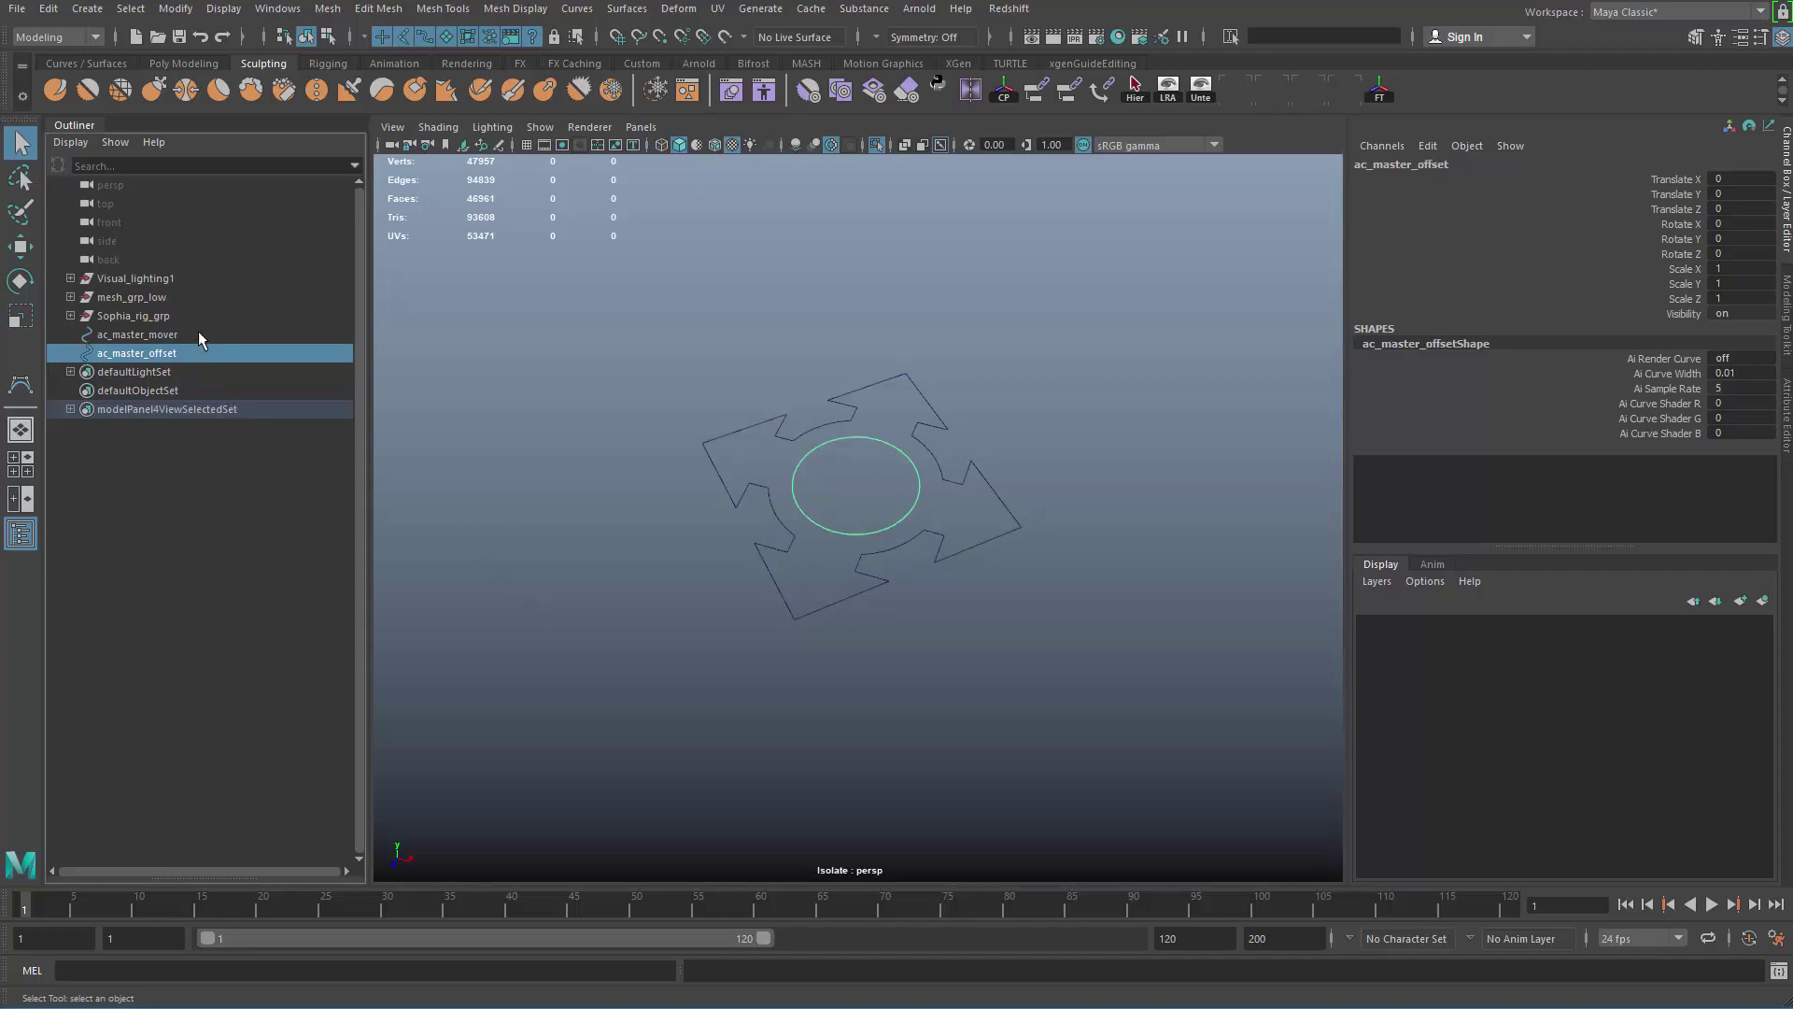
pyautogui.click(199, 333)
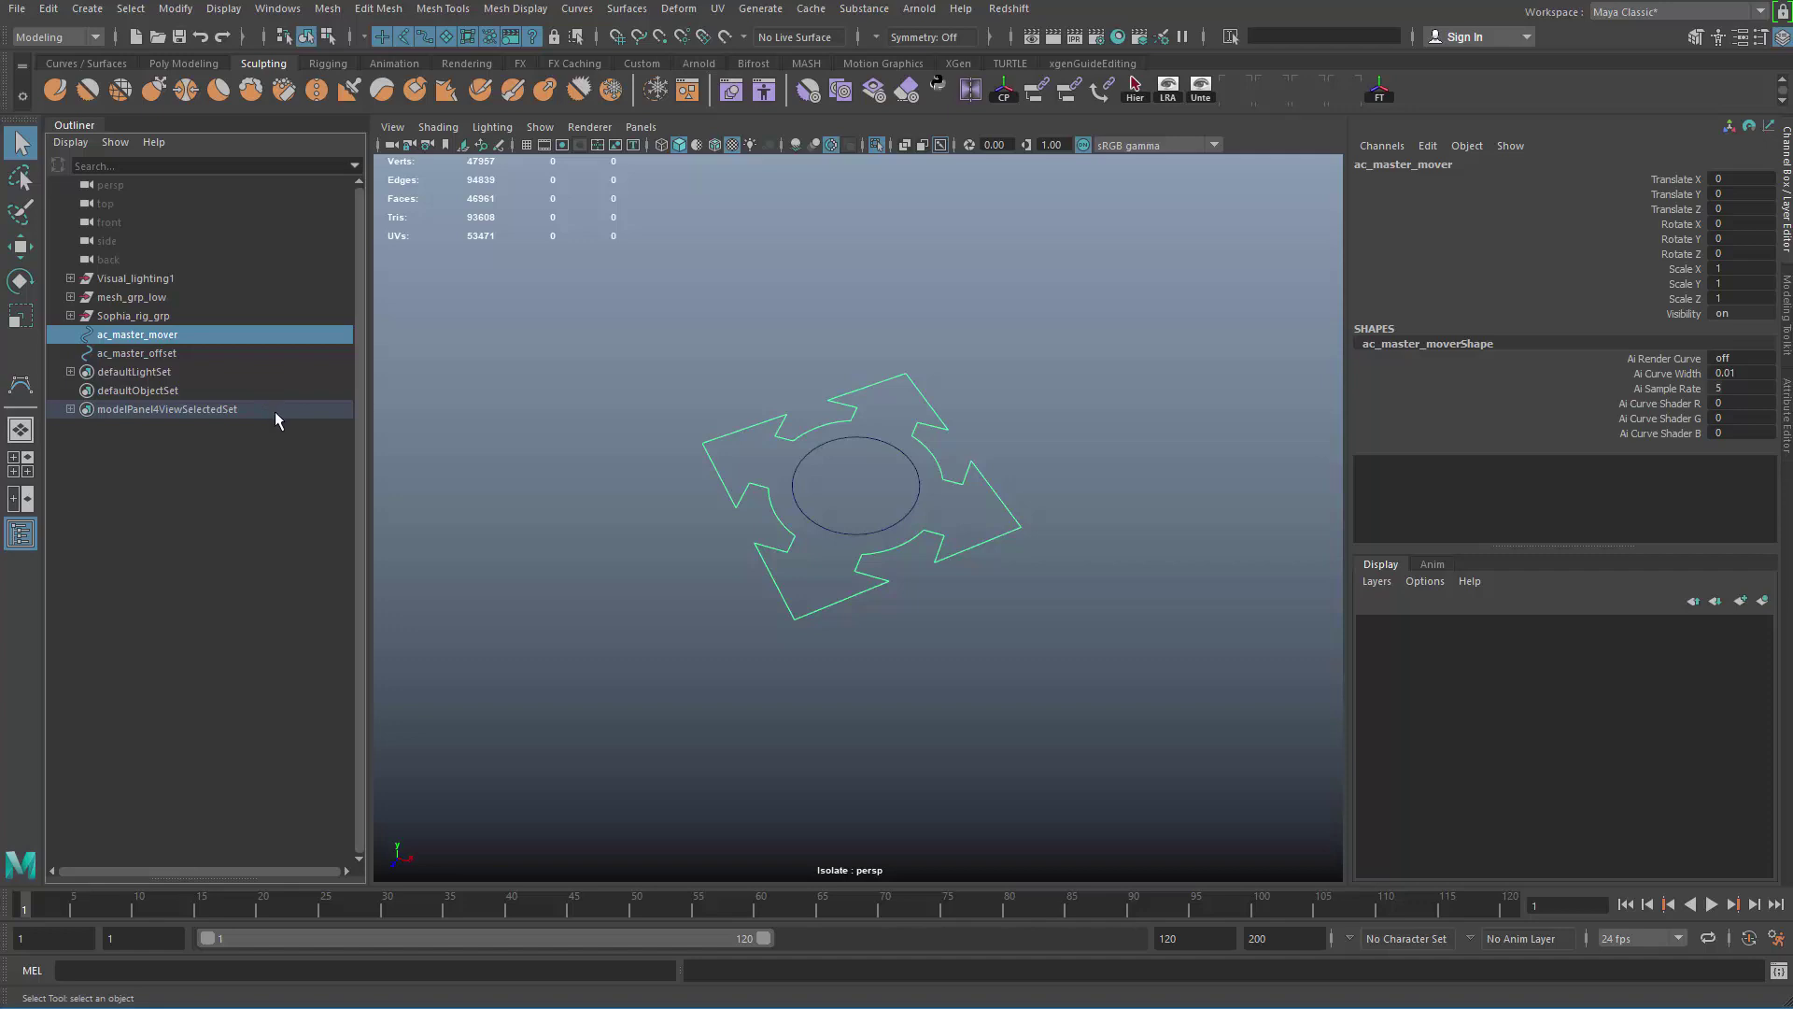
pyautogui.hotkey('ctrl', 'g')
pyautogui.click(179, 354)
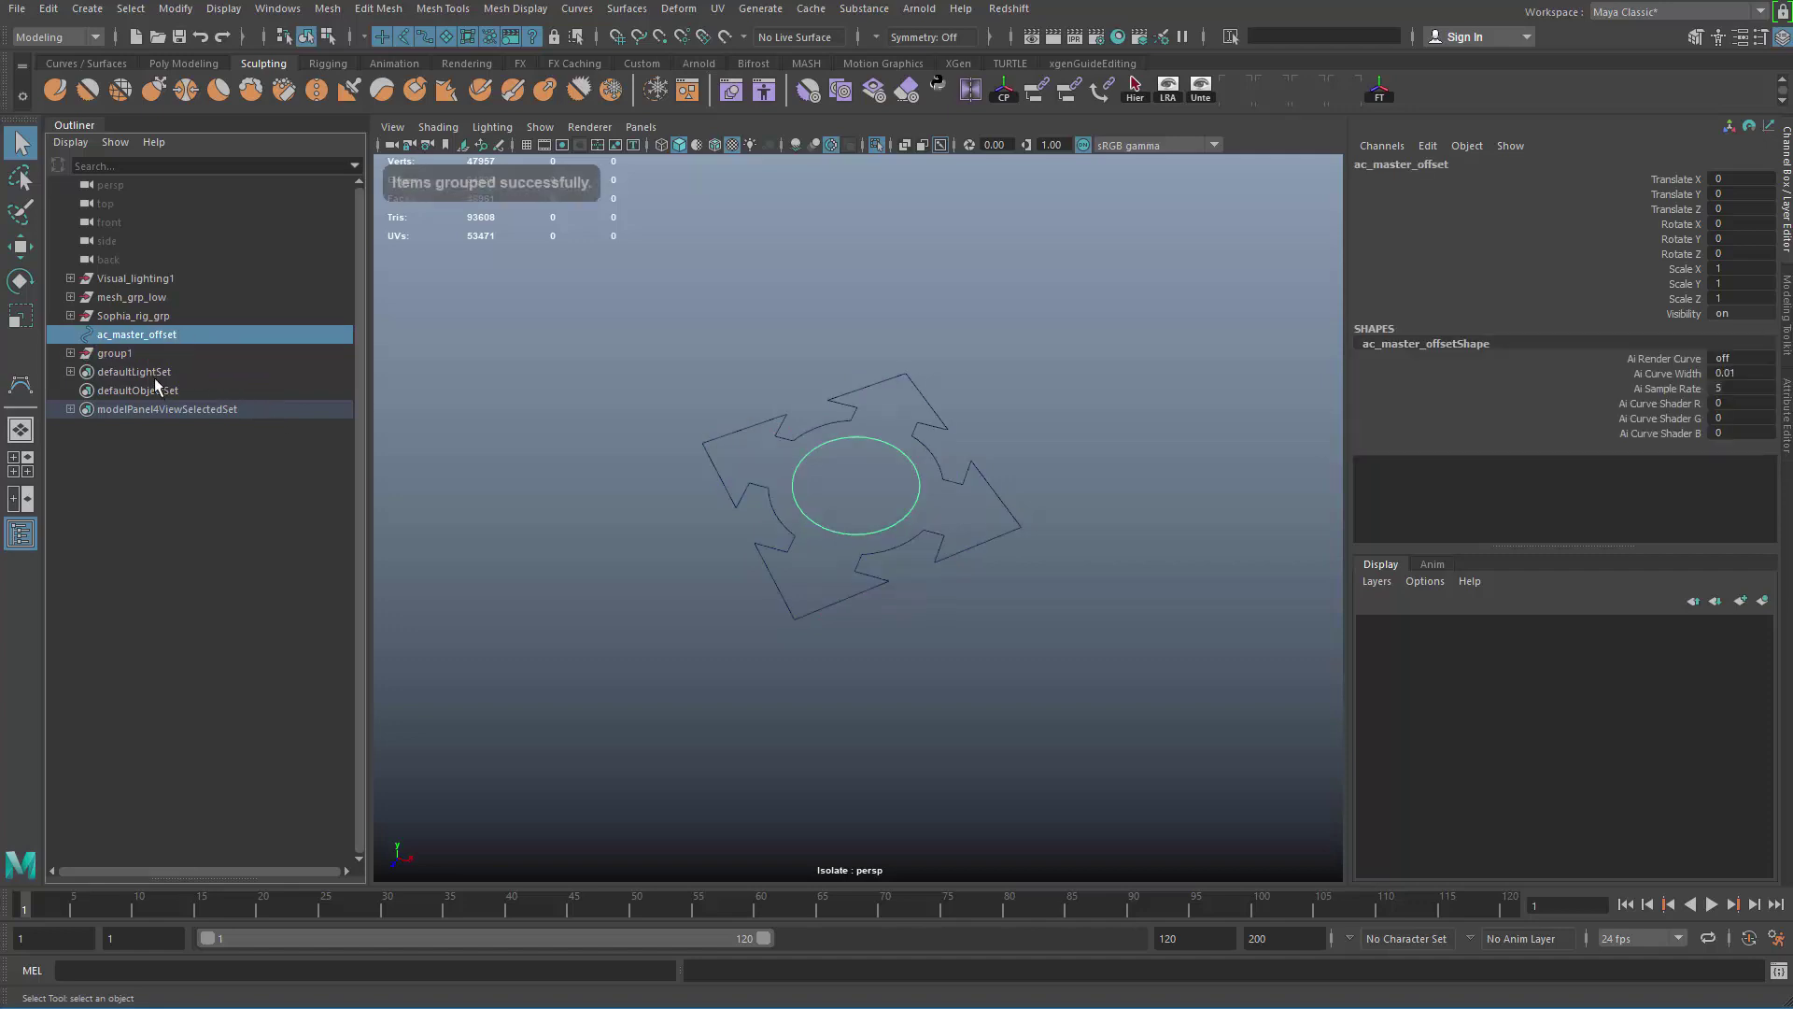
pyautogui.hotkey('ctrl', 'g')
# Step: Rename the group containing the circle as ac_master_offset_grp
pyautogui.click(71, 353)
pyautogui.doubleClick(176, 372)
pyautogui.hotkey('ctrl', 'c')
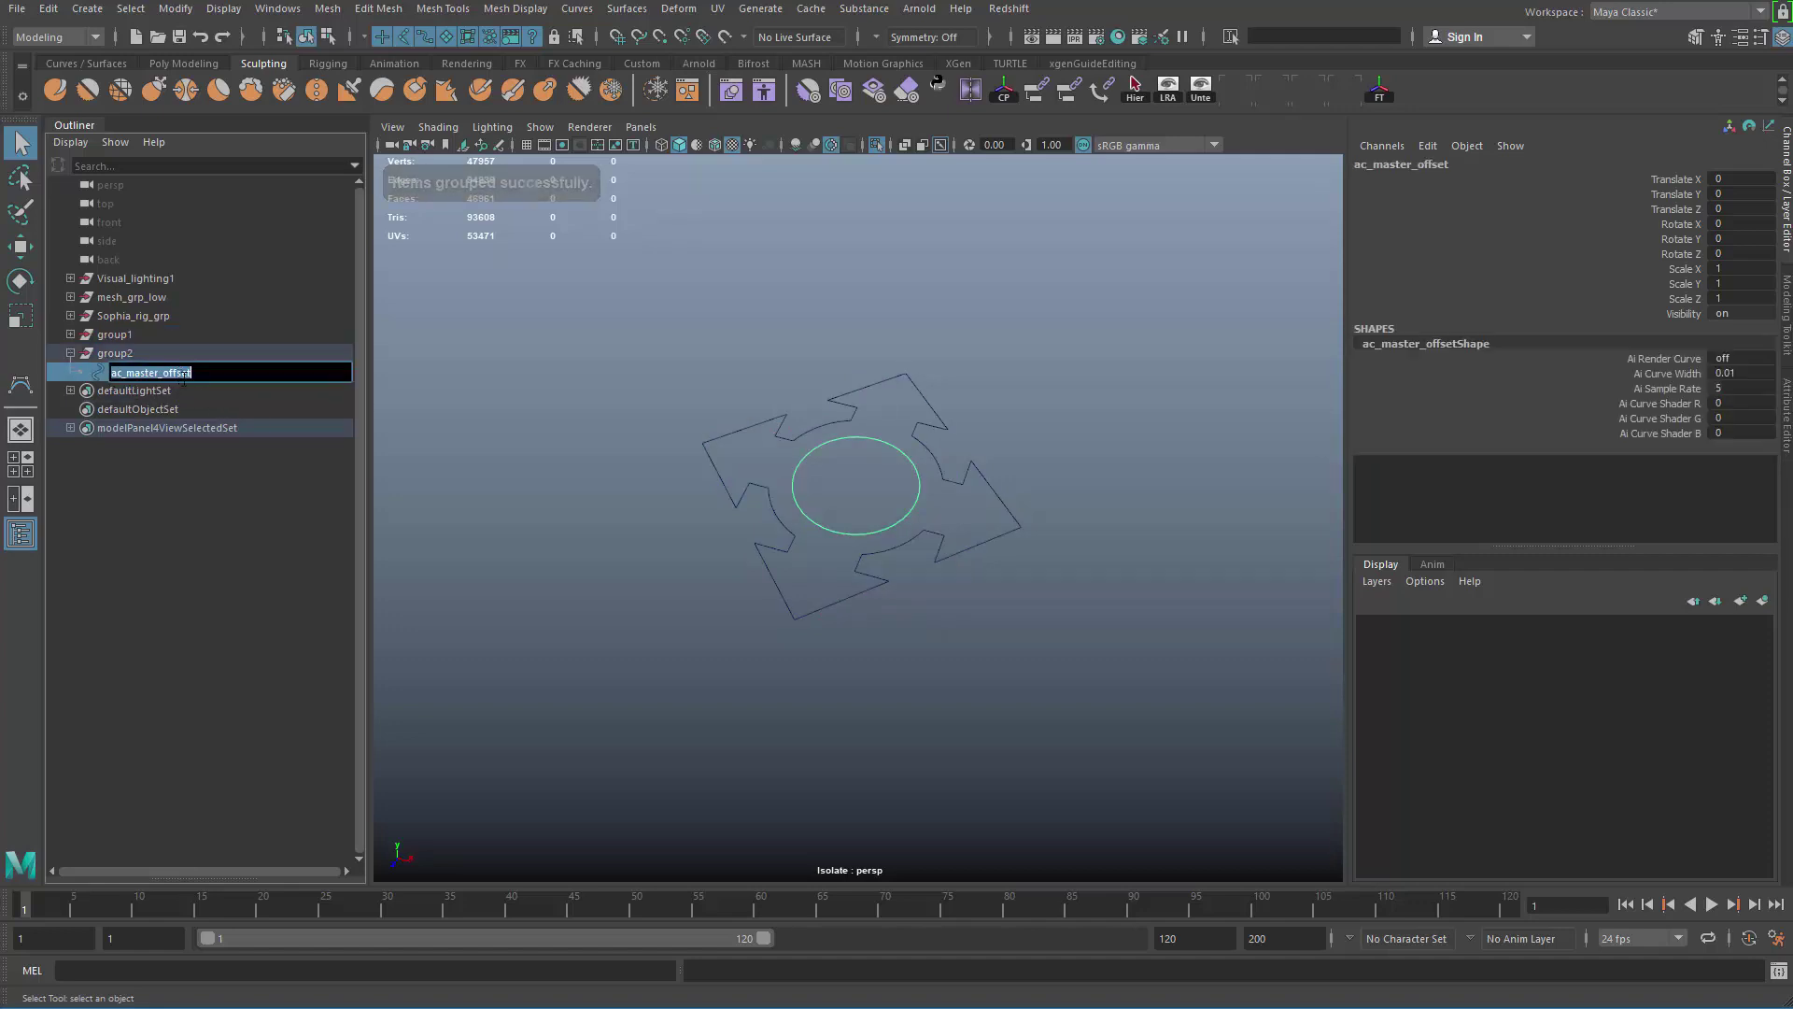
pyautogui.doubleClick(116, 353)
pyautogui.hotkey('ctrl', 'v')
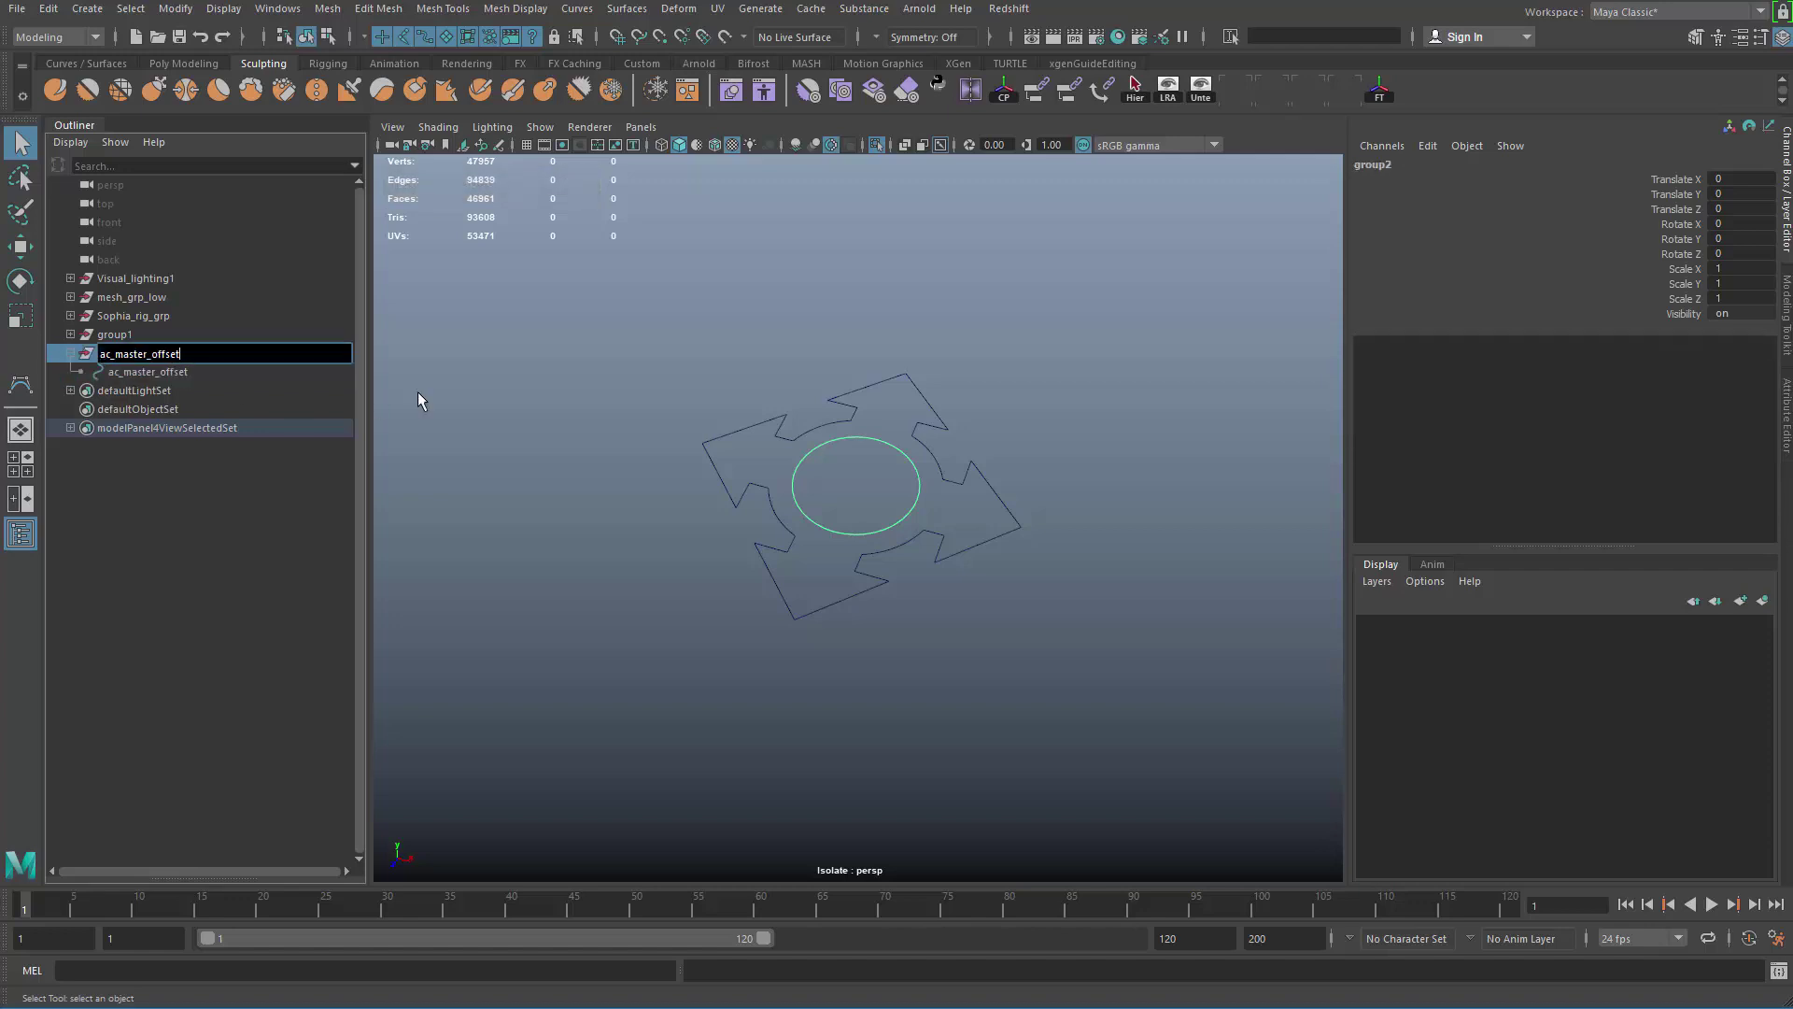
pyautogui.write('_grp')
pyautogui.press('Return')
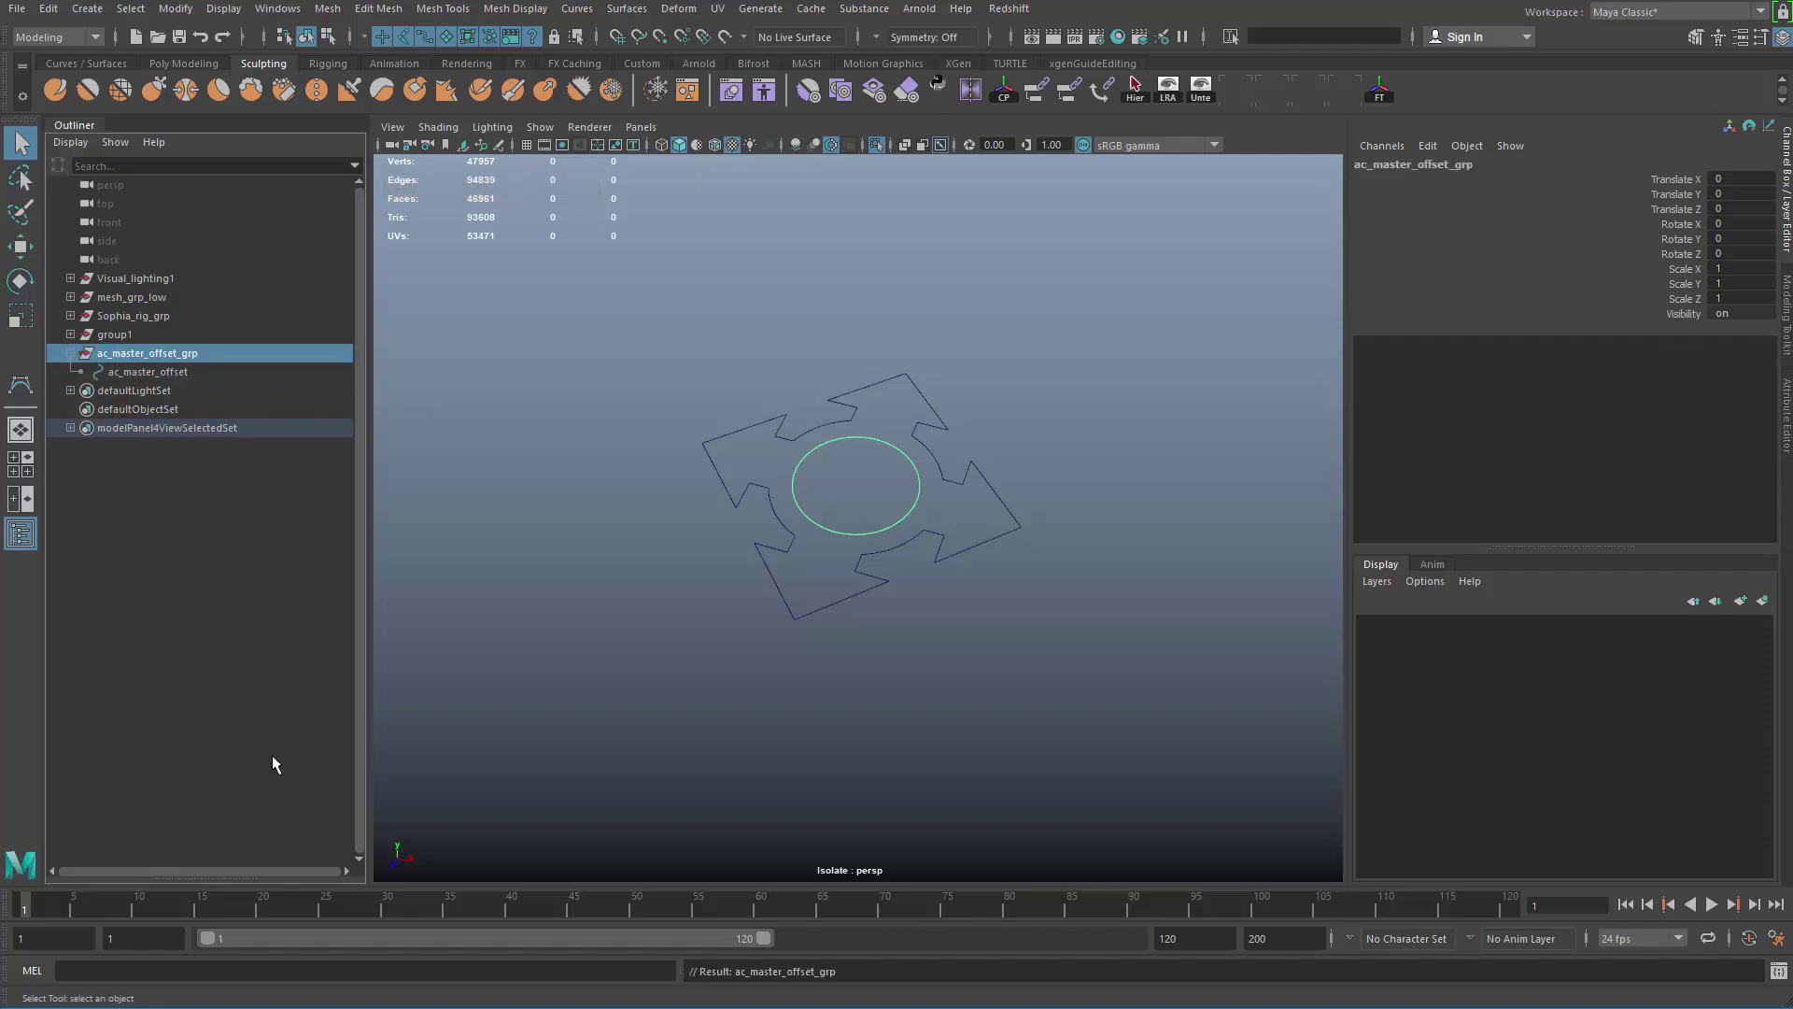
# Step: Rename the group containing the arrow curve as ac_master_mover_grp
pyautogui.click(71, 334)
pyautogui.doubleClick(175, 354)
pyautogui.hotkey('ctrl', 'c')
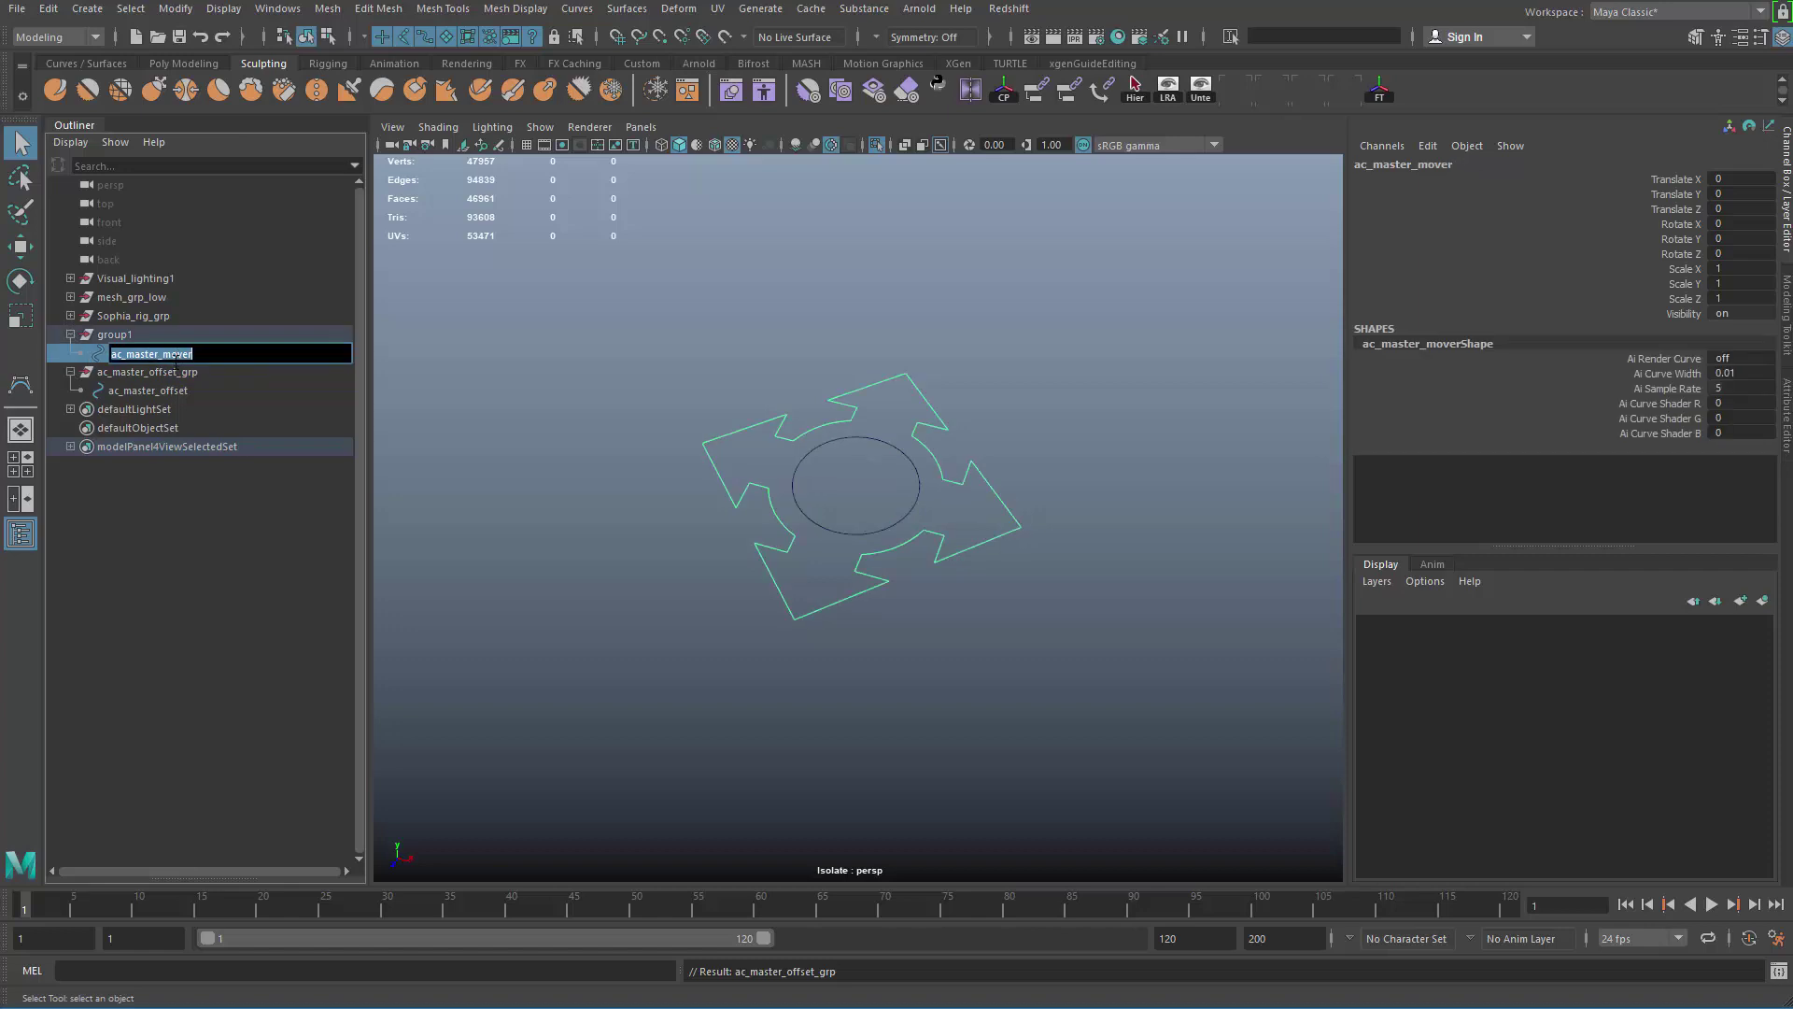
pyautogui.doubleClick(153, 334)
pyautogui.hotkey('ctrl', 'v')
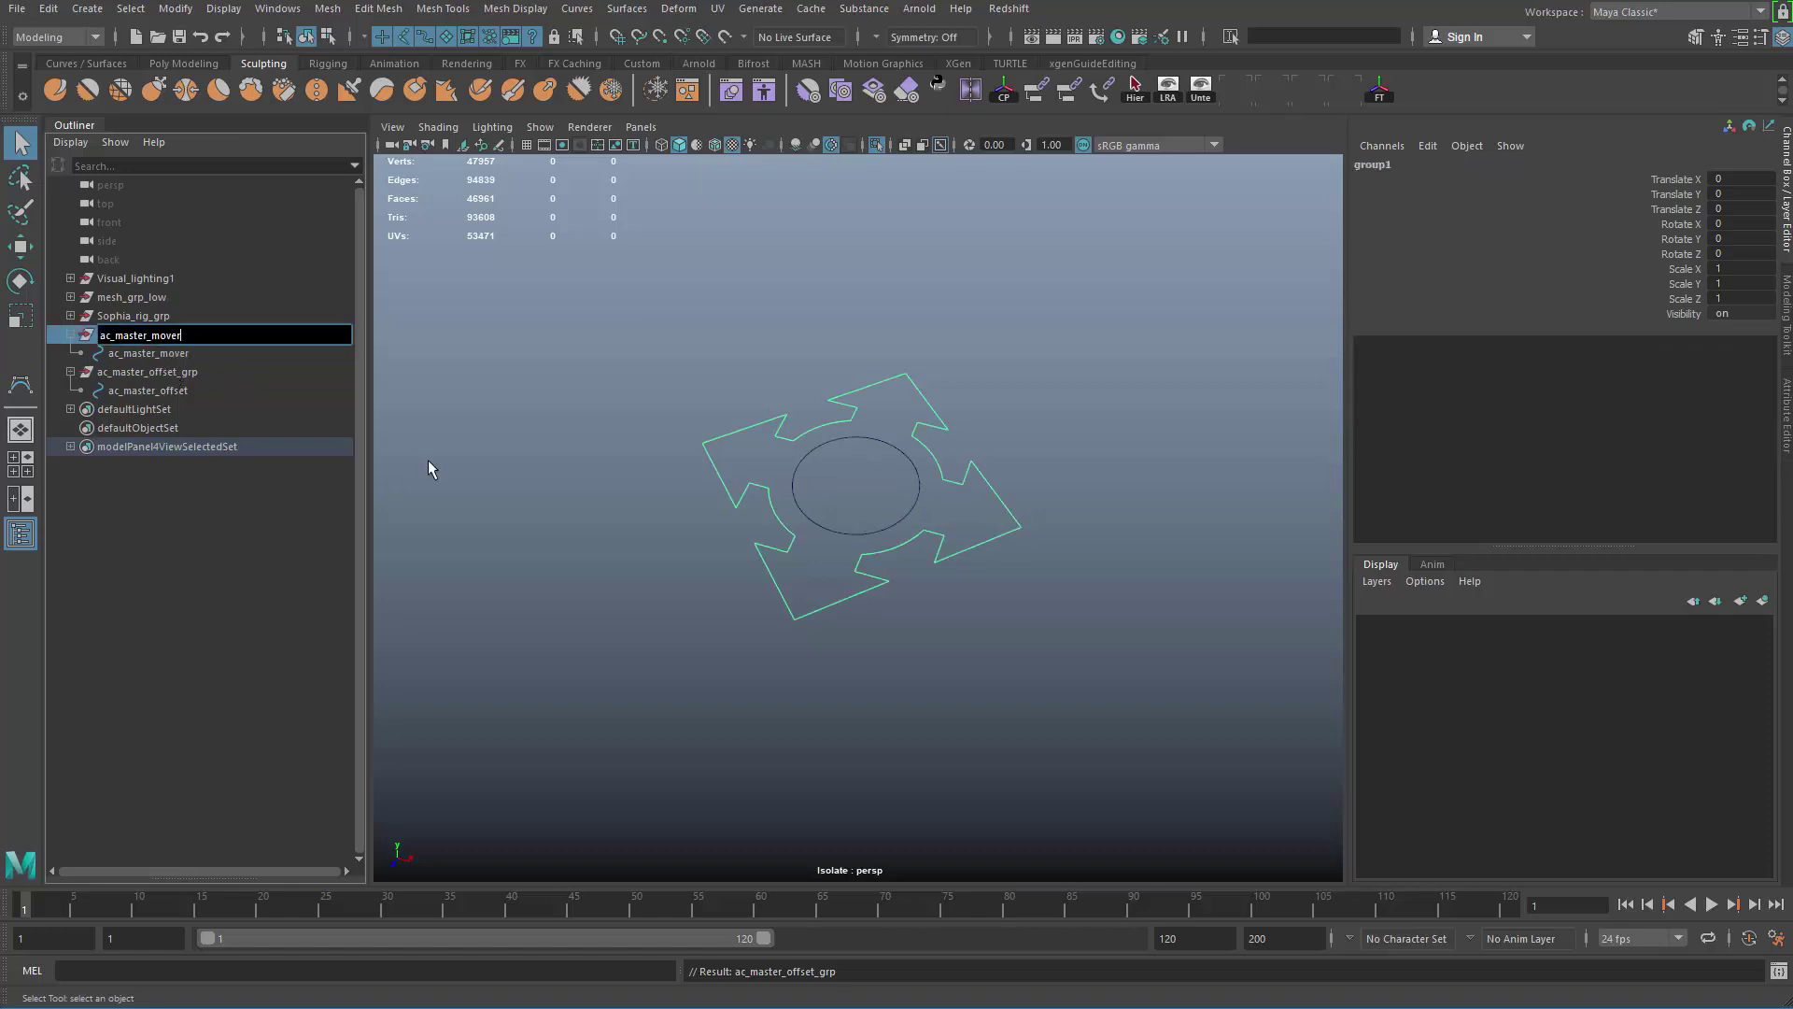
pyautogui.write('_grp')
pyautogui.press('Return')
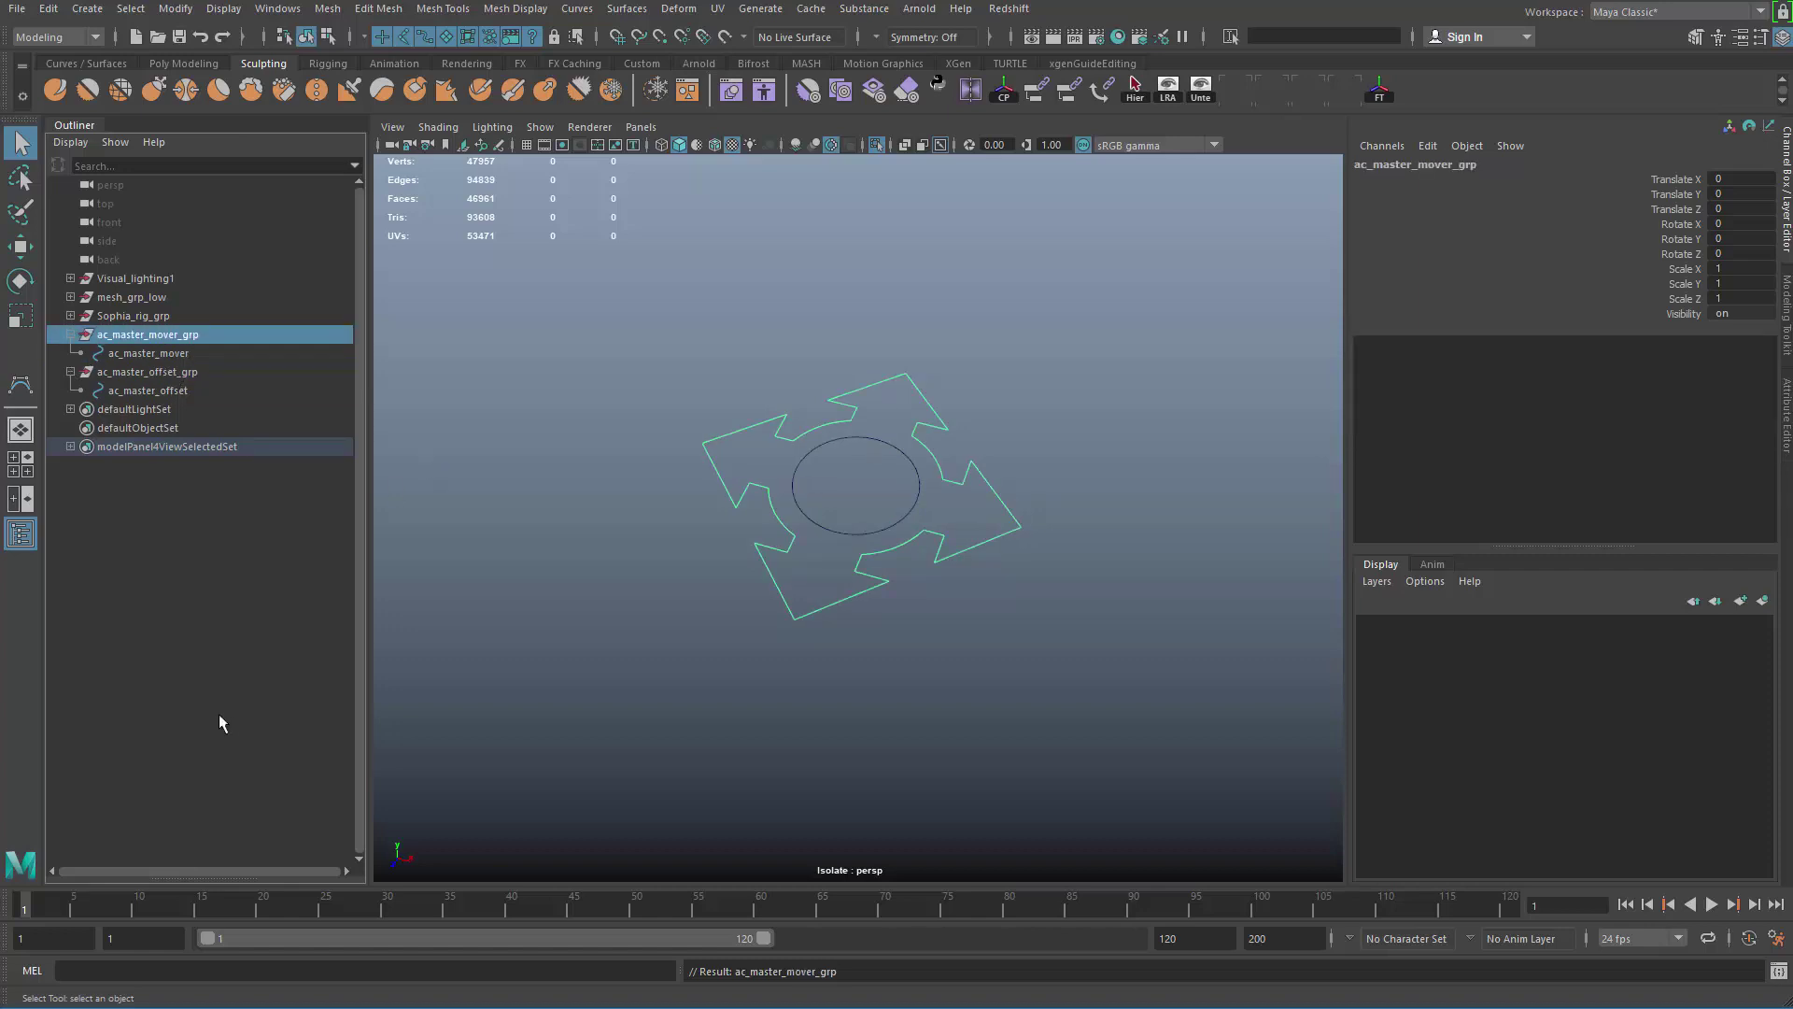
pyautogui.click(234, 538)
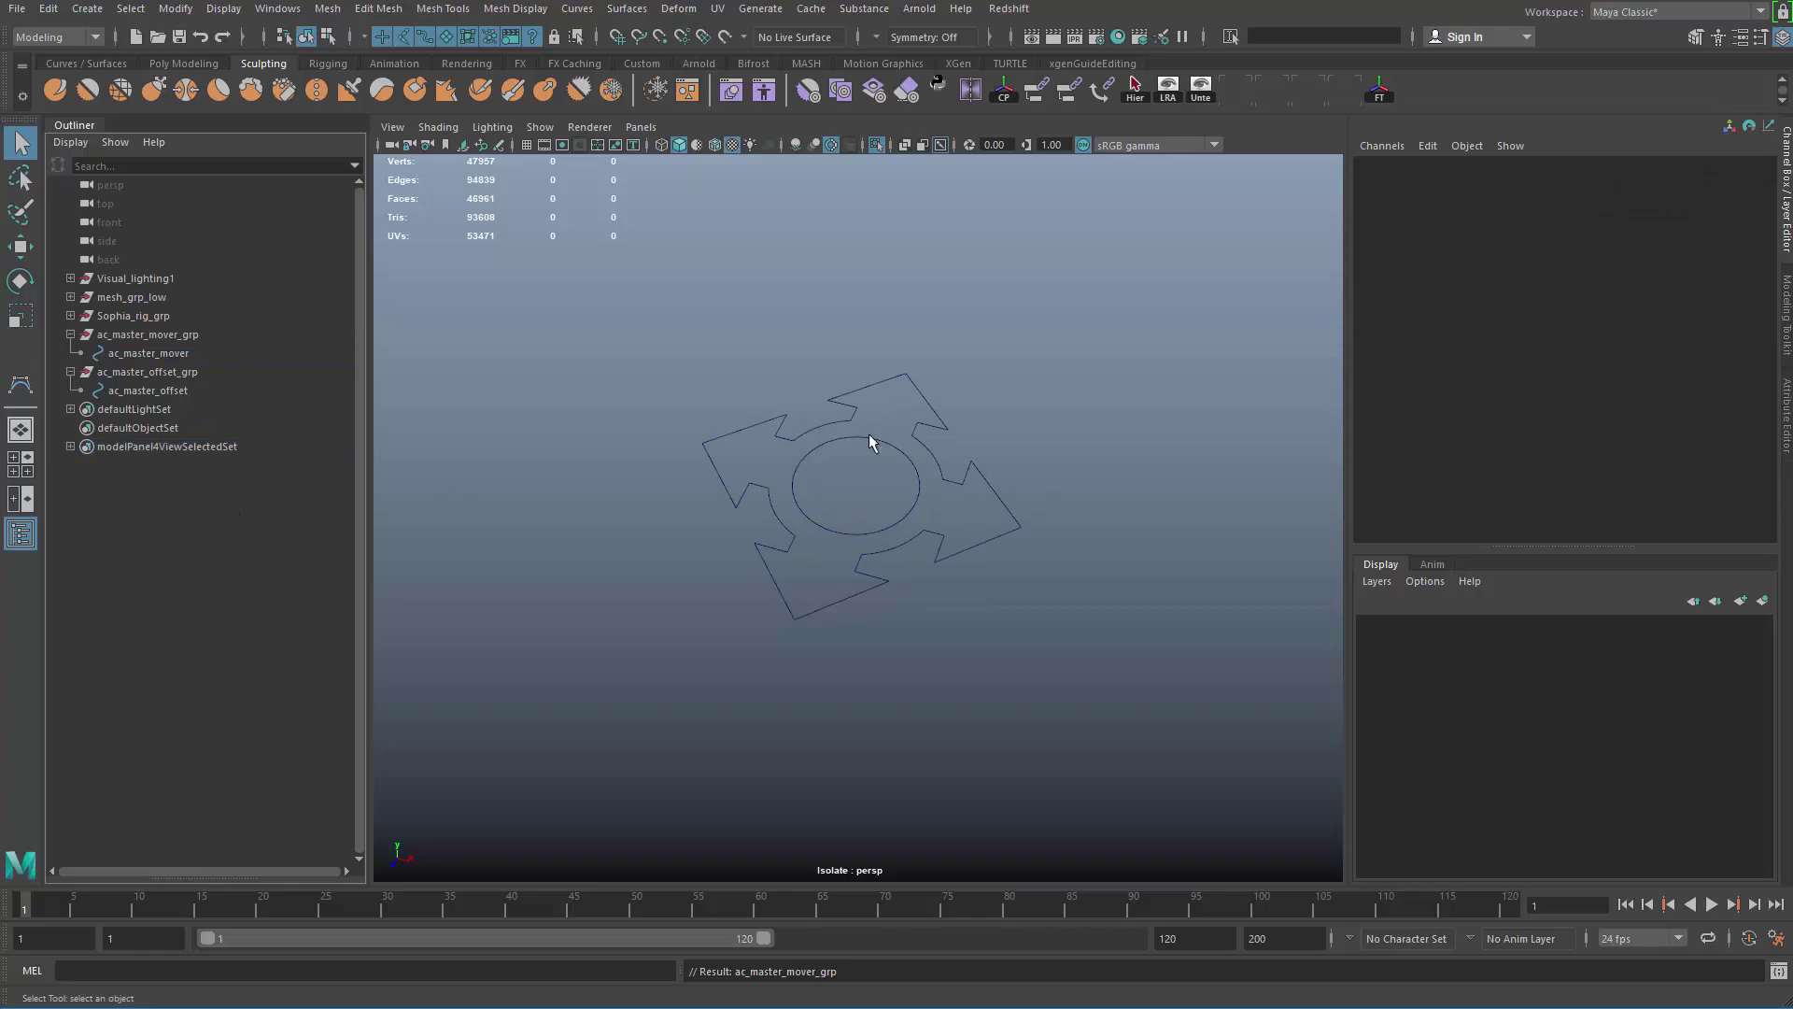
pyautogui.moveTo(688, 353); pyautogui.dragTo(1101, 738)
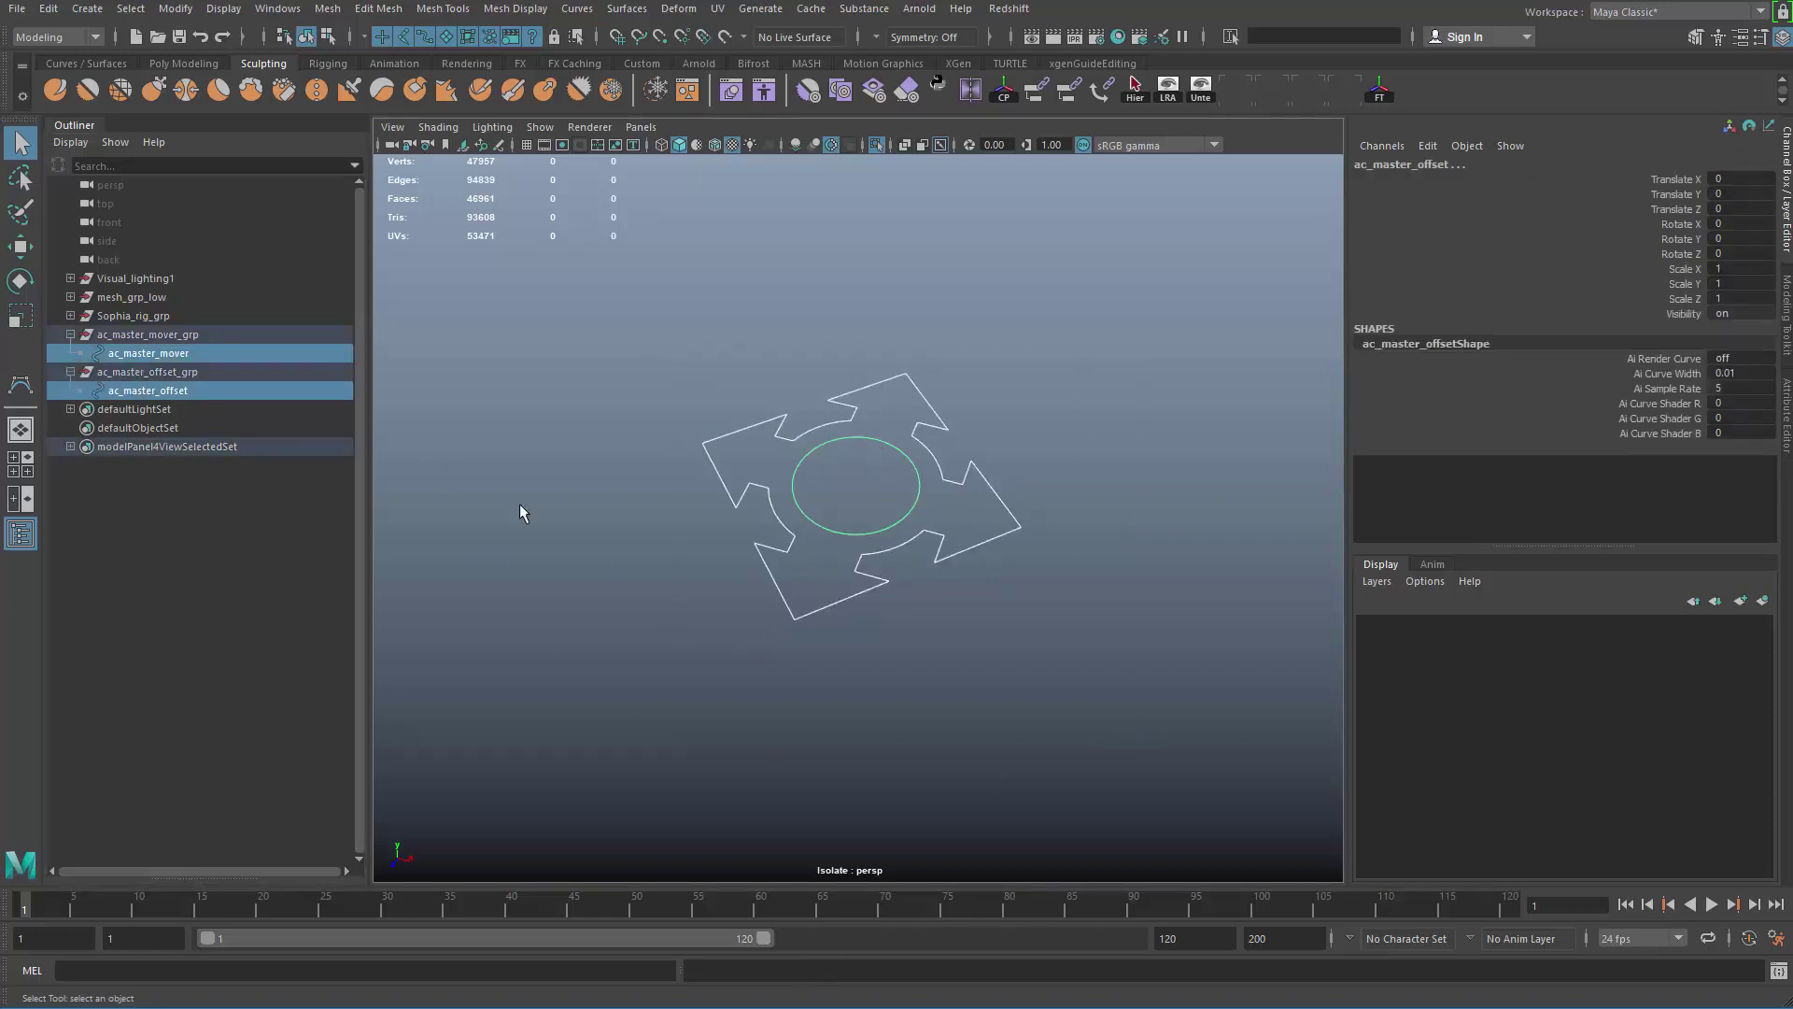
pyautogui.click(257, 523)
pyautogui.click(210, 372)
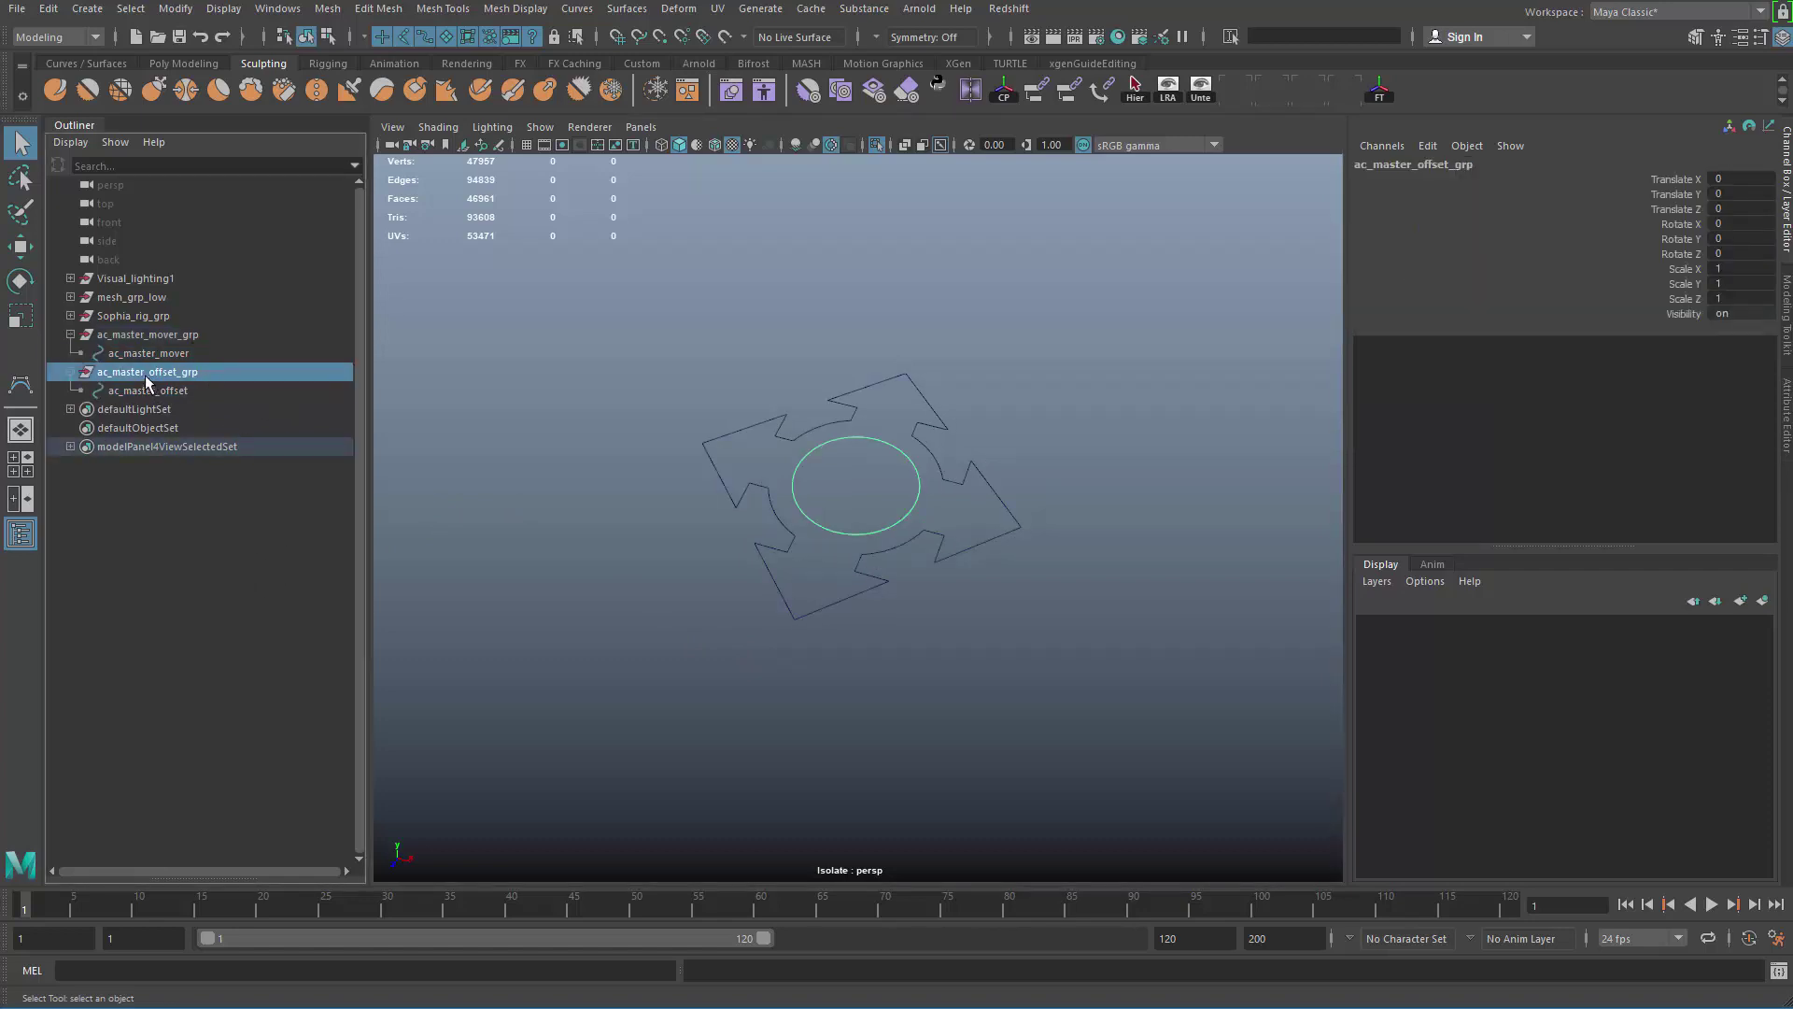
pyautogui.moveTo(146, 378); pyautogui.dragTo(166, 356)
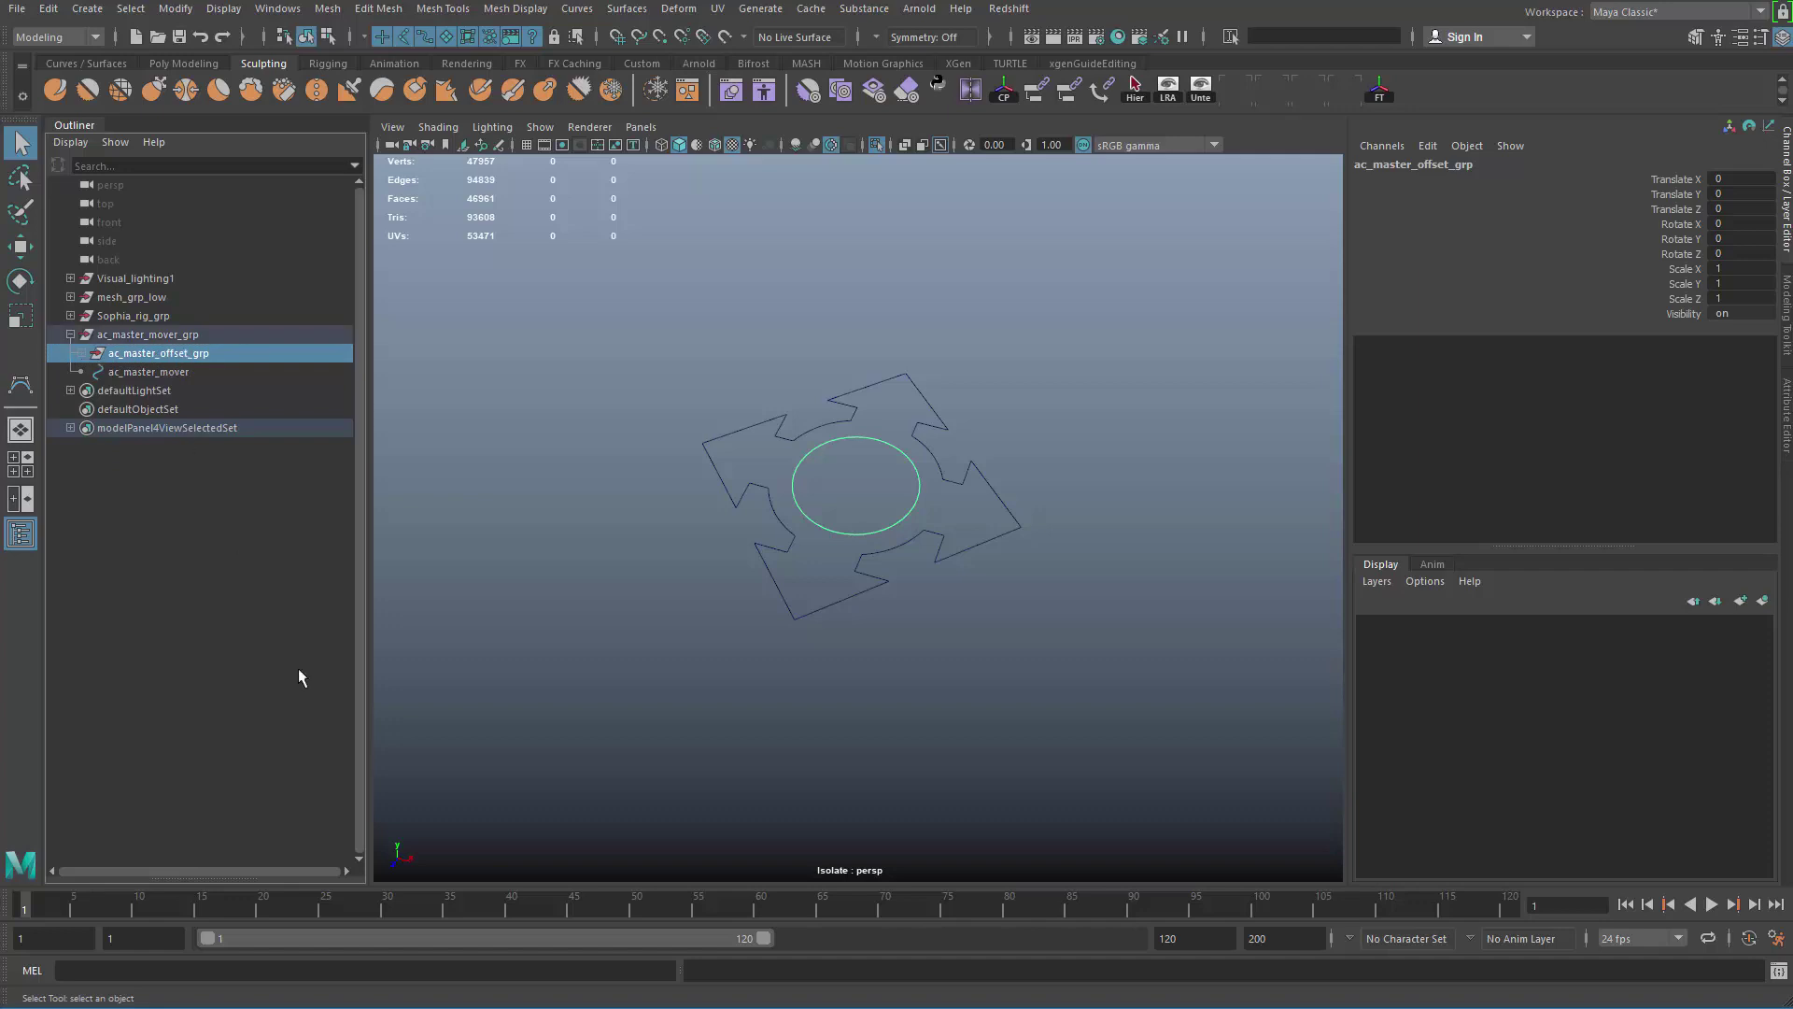
pyautogui.hotkey('ctrl', 'z')
pyautogui.hotkey('ctrl', 'z')
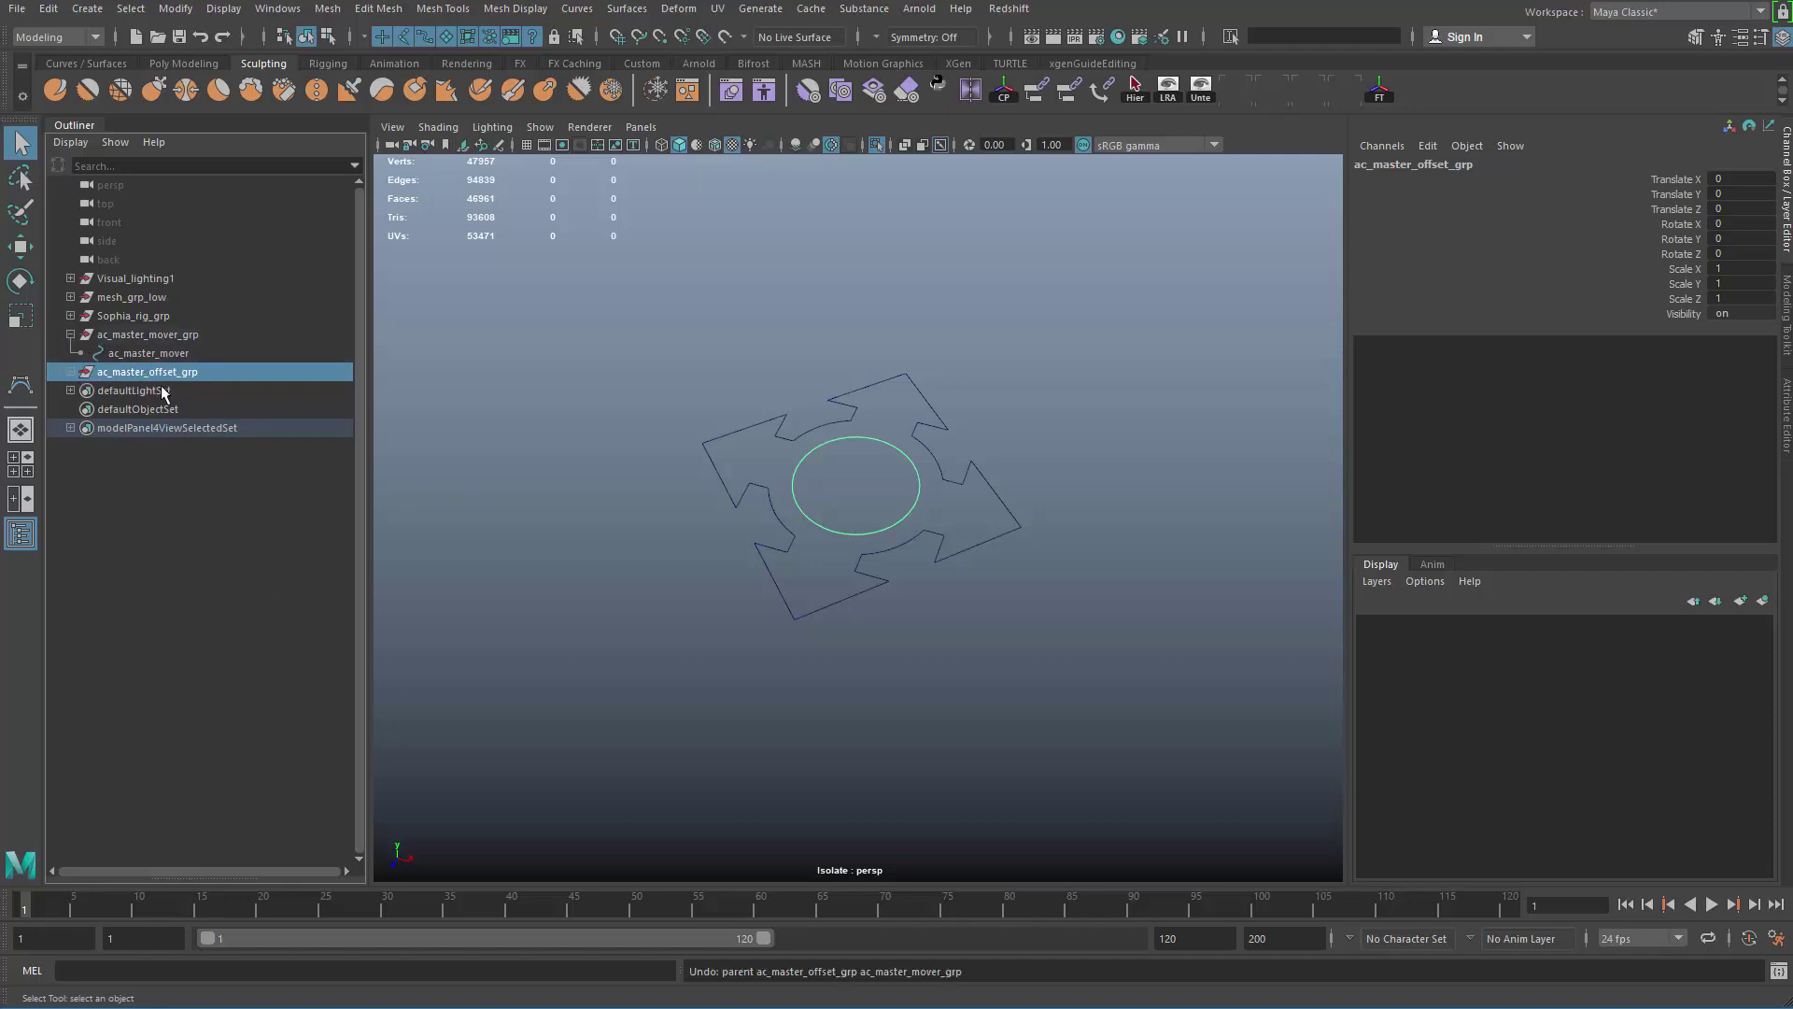
# Step: Parent ac_master_offset_grp under the ac_master_mover curve and expand the hierarchy
pyautogui.moveTo(155, 379)
pyautogui.mouseDown()
pyautogui.moveTo(175, 378)
pyautogui.moveTo(173, 358)
pyautogui.mouseUp()
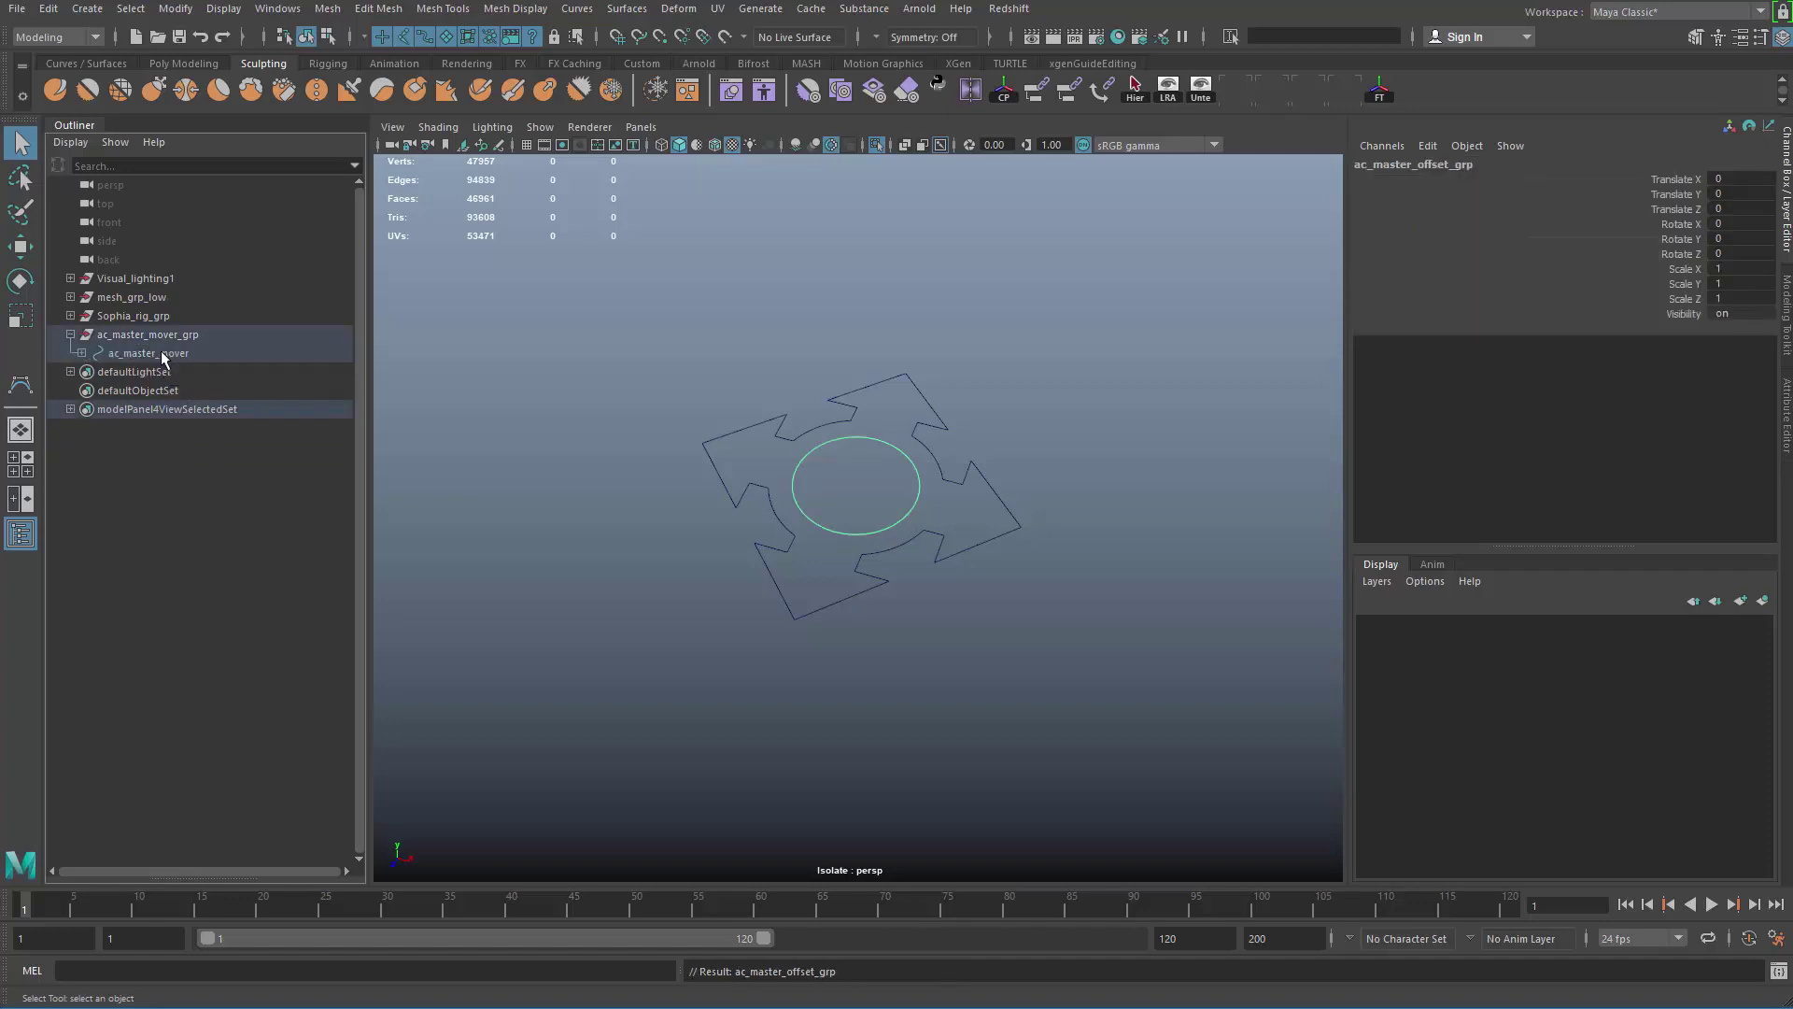
pyautogui.click(71, 335)
pyautogui.click(71, 335)
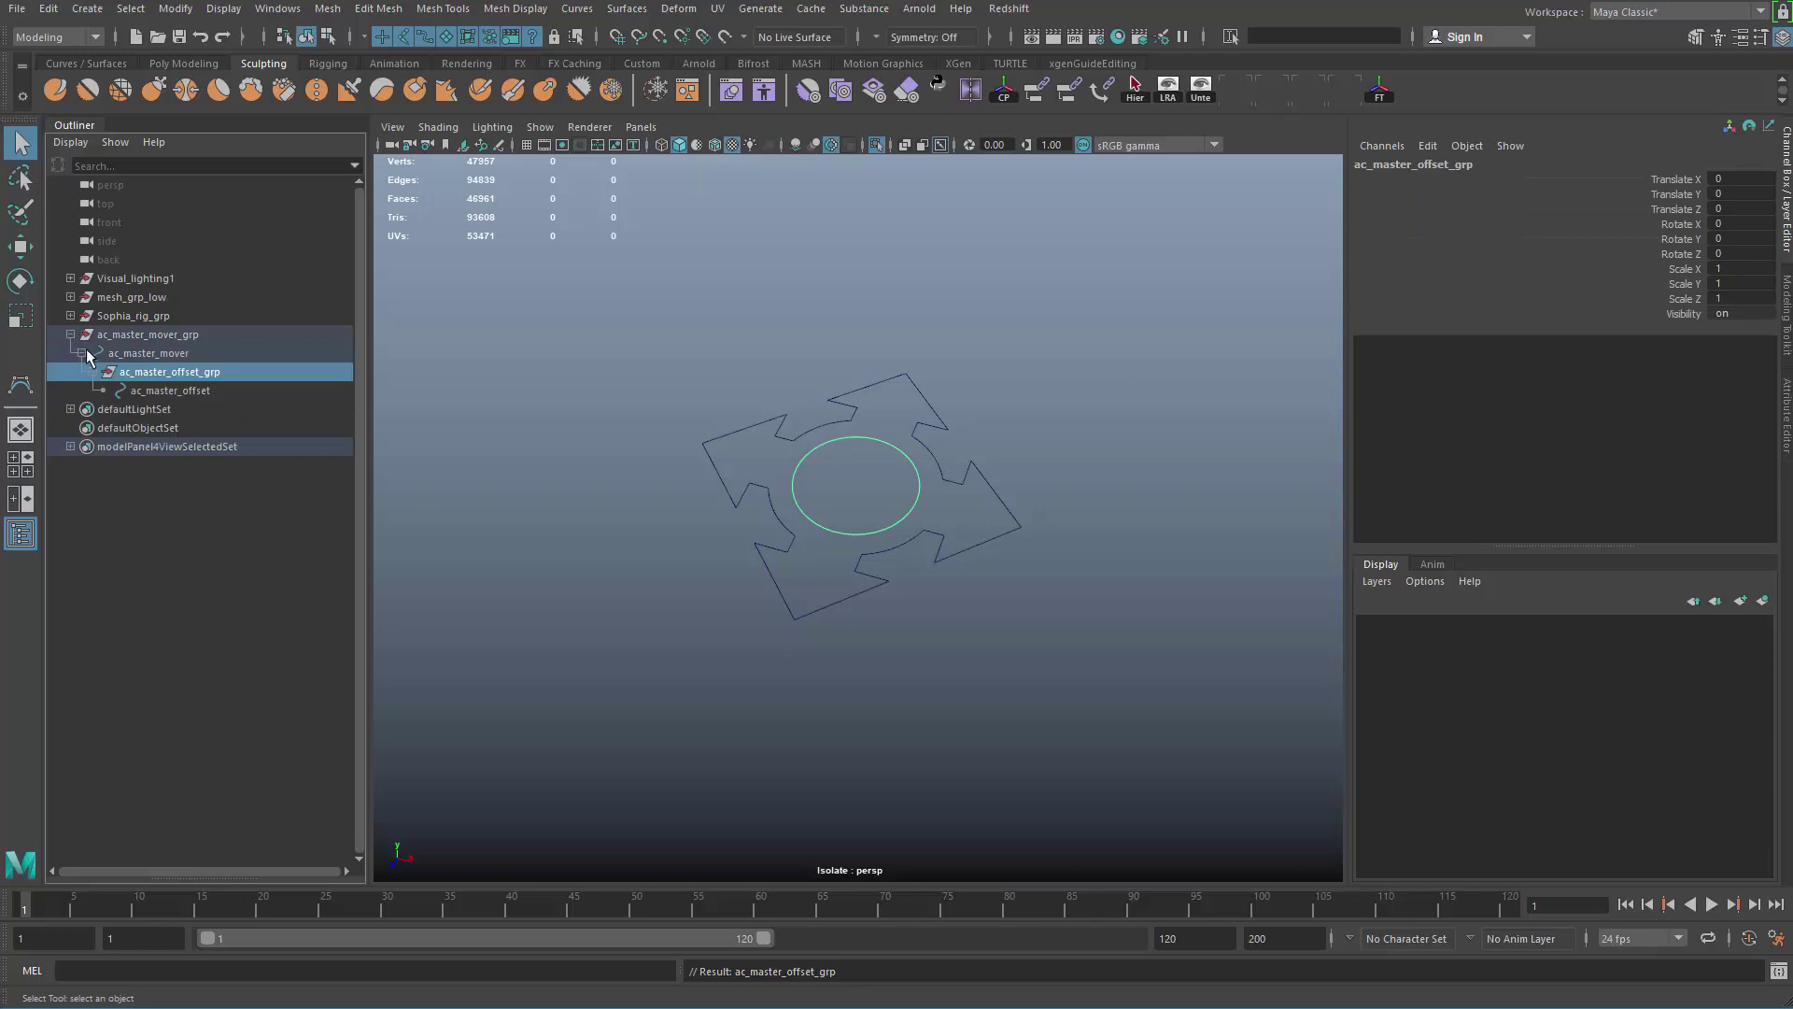
# Step: Select ac_master_mover_grp and turn off isolation to show the whole character with the master controls at the feet
pyautogui.click(165, 335)
pyautogui.keyDown('alt'); pyautogui.moveTo(523, 495); pyautogui.dragTo(621, 628); pyautogui.keyUp('alt')
pyautogui.keyDown('alt'); pyautogui.moveTo(621, 627); pyautogui.dragTo(871, 713, button='right'); pyautogui.keyUp('alt')
pyautogui.hotkey('ctrl', '1')
pyautogui.keyDown('alt'); pyautogui.moveTo(728, 350); pyautogui.dragTo(440, 388, button='right'); pyautogui.keyUp('alt')
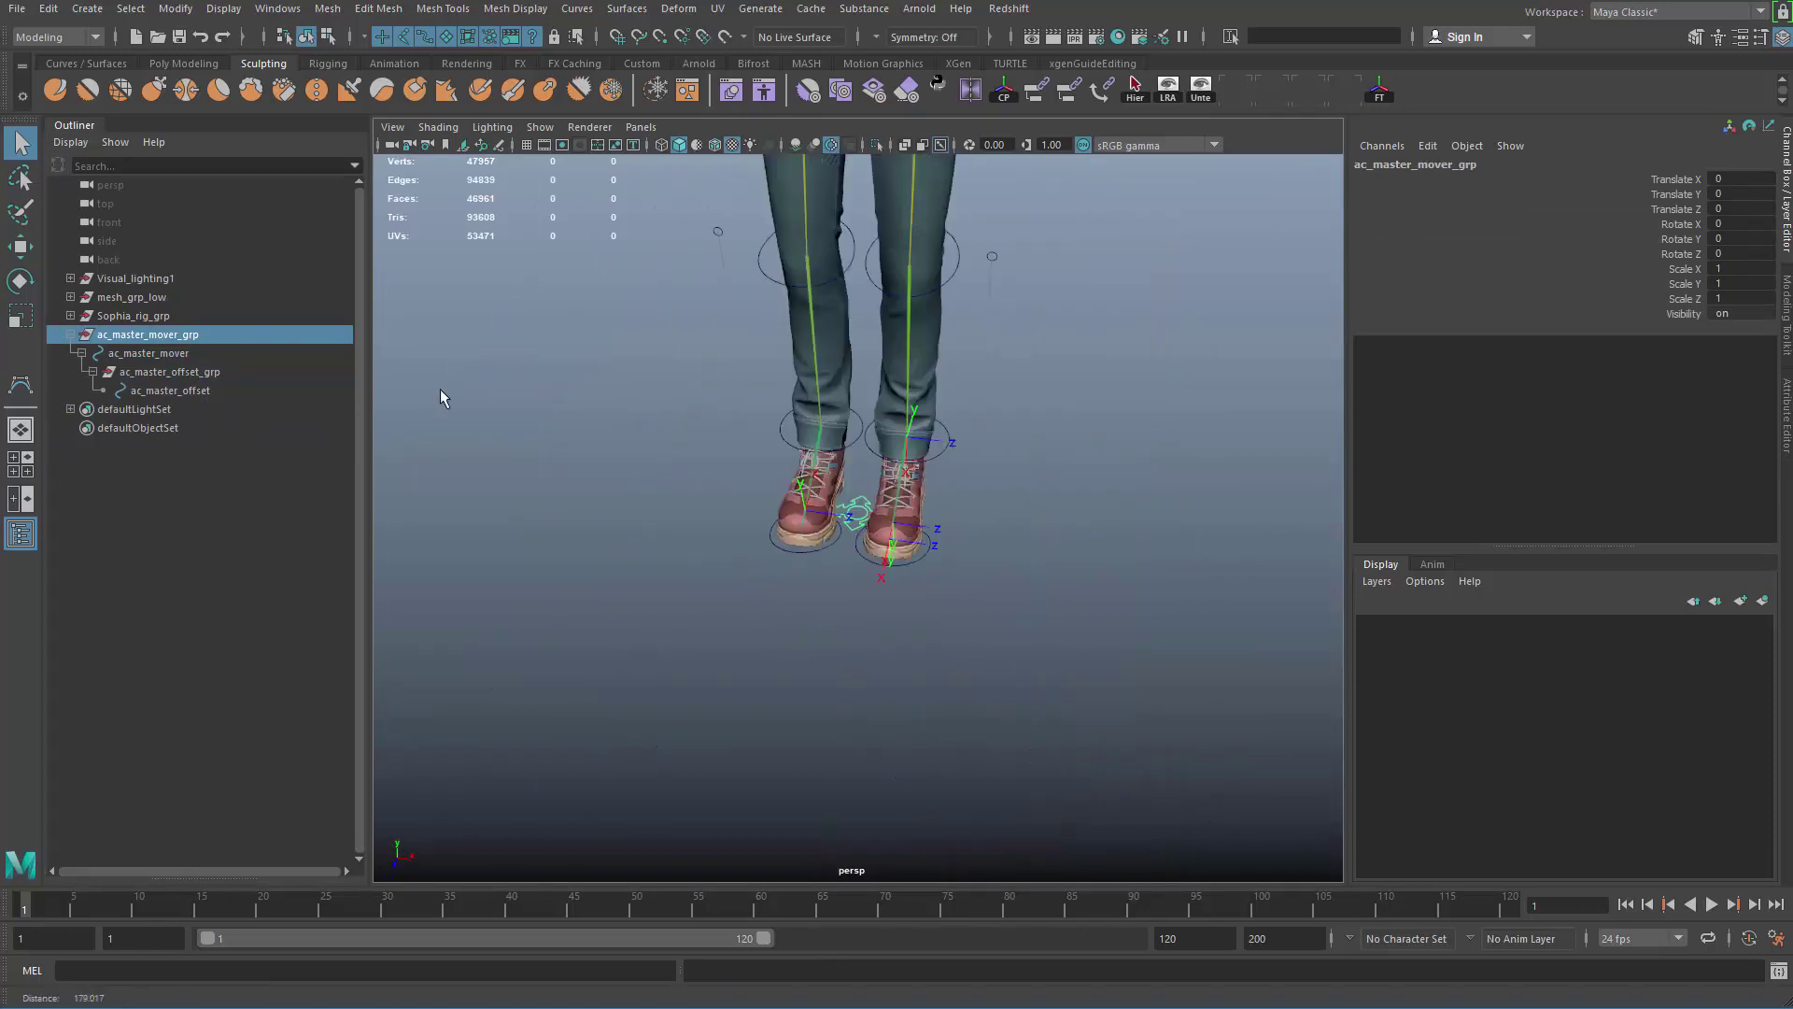
pyautogui.keyDown('alt'); pyautogui.moveTo(628, 483); pyautogui.dragTo(850, 574, button='right'); pyautogui.keyUp('alt')
pyautogui.keyDown('alt'); pyautogui.moveTo(848, 574); pyautogui.dragTo(922, 527); pyautogui.keyUp('alt')
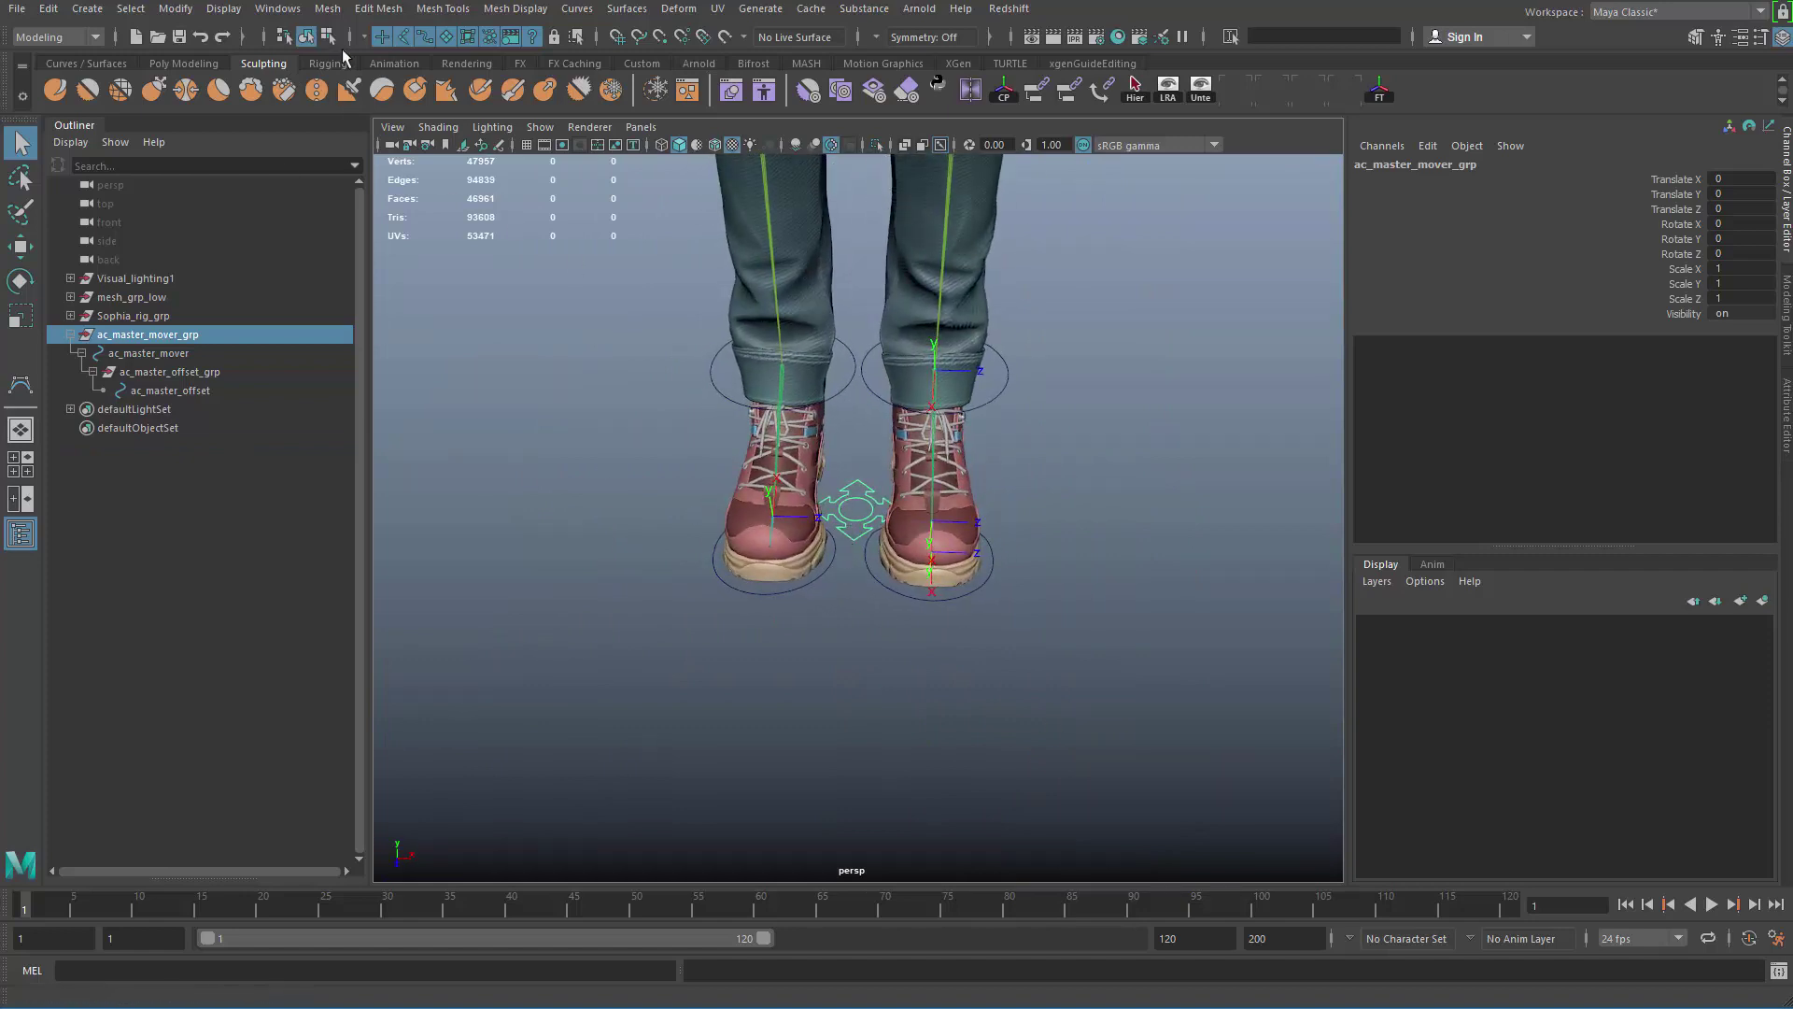
# Step: Scale up the control vertices of both master curves together so that they surround the character's feet on the ground
pyautogui.click(328, 37)
pyautogui.moveTo(719, 408); pyautogui.dragTo(1119, 722)
pyautogui.keyDown('alt'); pyautogui.moveTo(1111, 714); pyautogui.dragTo(804, 524, button='right'); pyautogui.keyUp('alt')
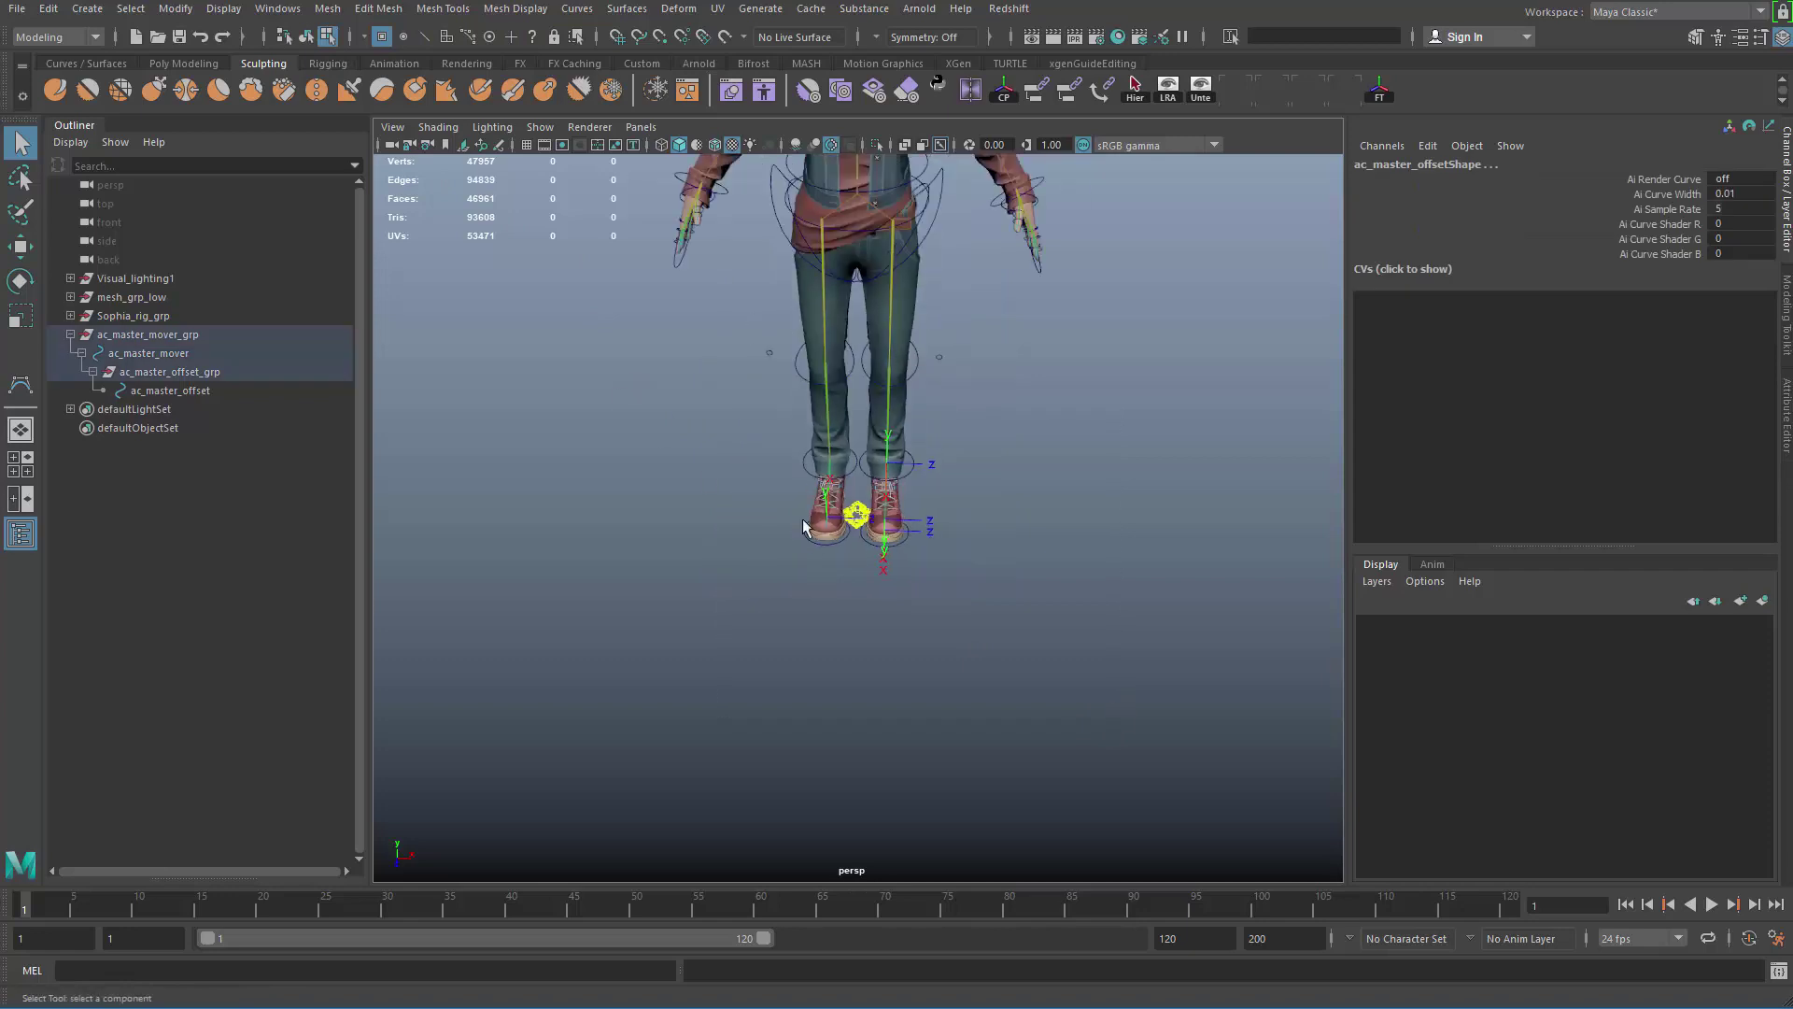
pyautogui.press('r')
pyautogui.moveTo(857, 514); pyautogui.dragTo(1278, 612)
pyautogui.keyDown('alt'); pyautogui.moveTo(1278, 611); pyautogui.dragTo(1074, 551, button='right'); pyautogui.keyUp('alt')
pyautogui.keyDown('alt'); pyautogui.moveTo(1074, 551); pyautogui.dragTo(977, 536); pyautogui.keyUp('alt')
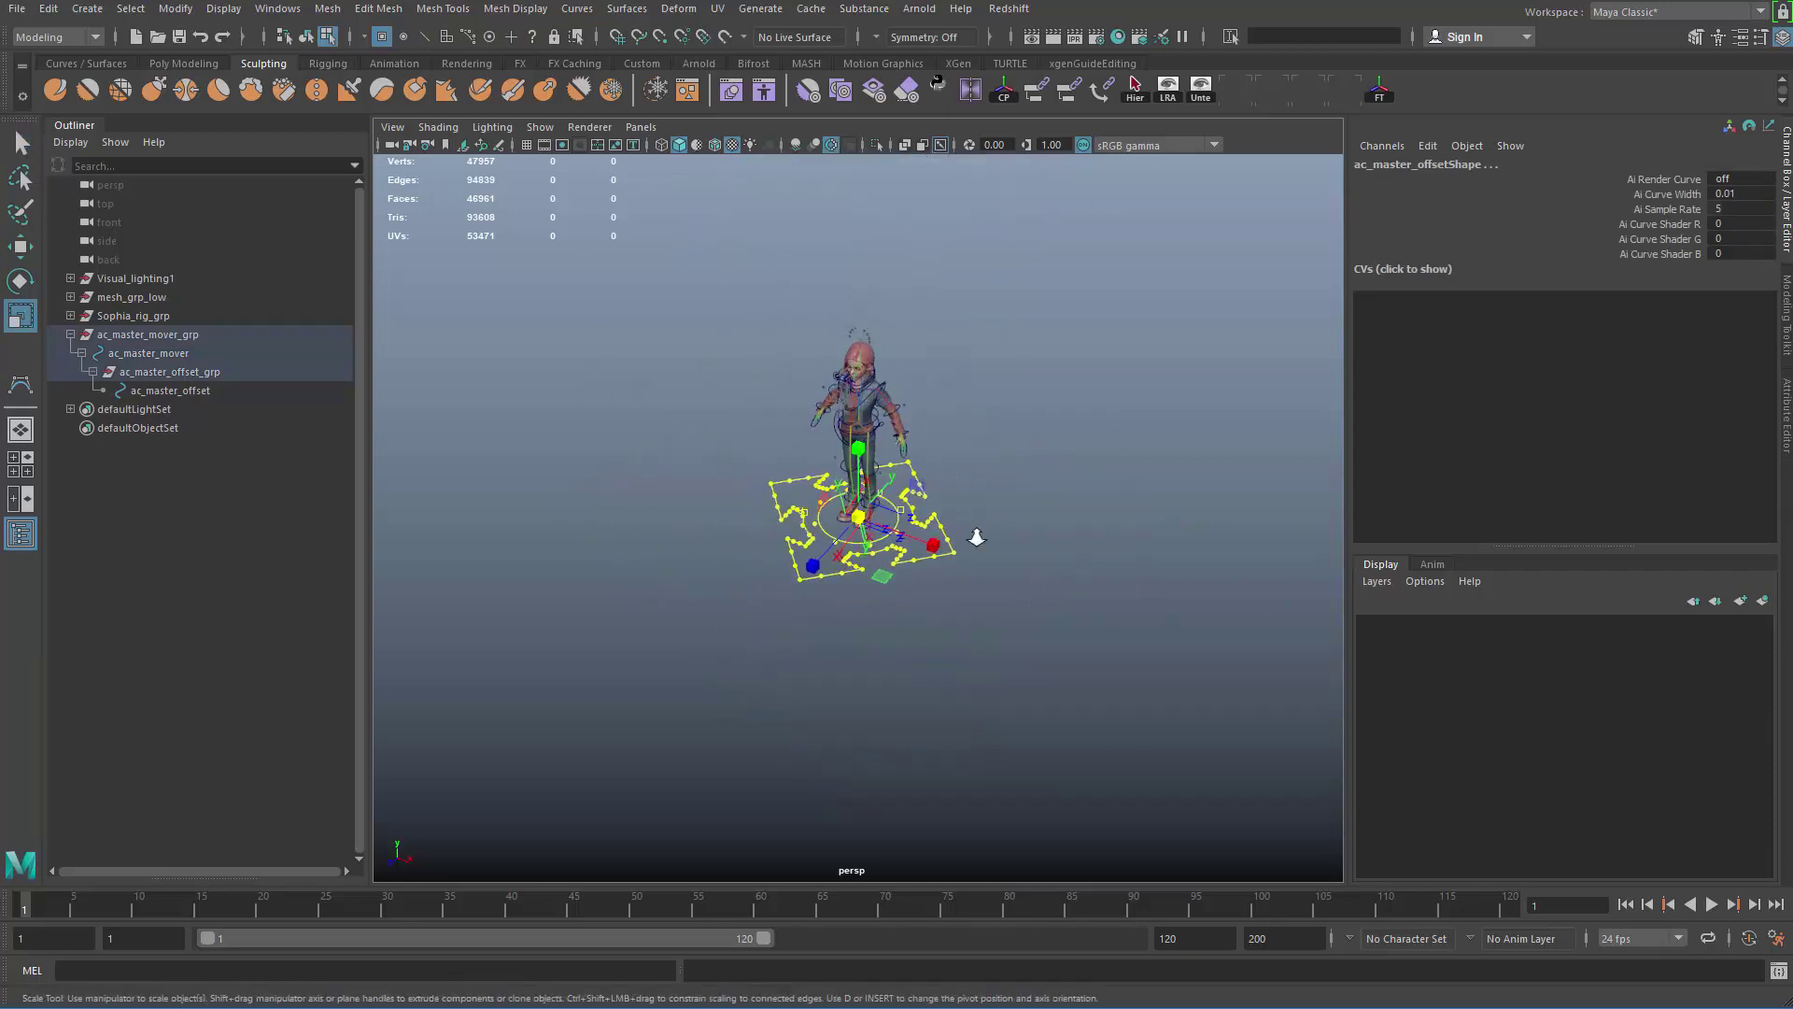
pyautogui.keyDown('alt'); pyautogui.moveTo(411, 467); pyautogui.dragTo(576, 514, button='right'); pyautogui.keyUp('alt')
pyautogui.press('q')
# Step: Parent ac_master_mover_grp under Sophia_rig_grp, beside the other rig groups
pyautogui.click(170, 390)
pyautogui.keyDown('alt'); pyautogui.moveTo(841, 533); pyautogui.dragTo(814, 499); pyautogui.keyUp('alt')
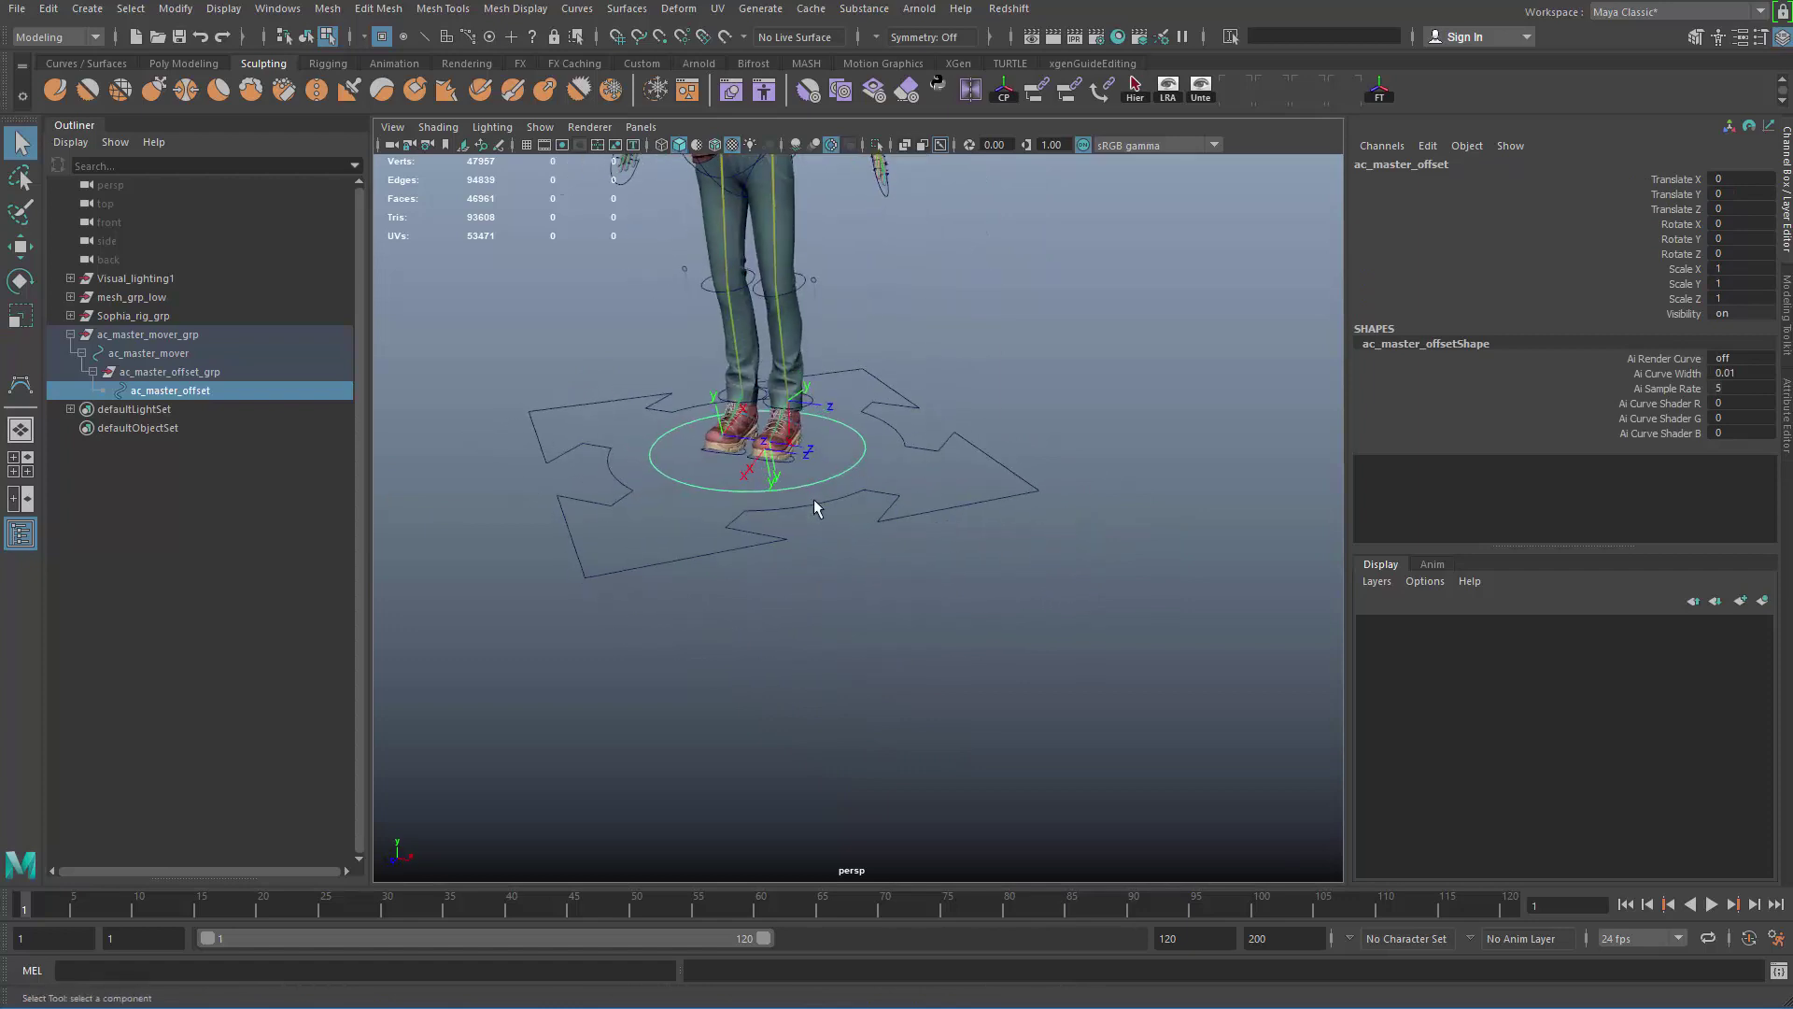
pyautogui.keyDown('alt'); pyautogui.moveTo(682, 569); pyautogui.dragTo(758, 721, button='middle'); pyautogui.keyUp('alt')
pyautogui.keyDown('alt'); pyautogui.moveTo(758, 729); pyautogui.dragTo(508, 628); pyautogui.keyUp('alt')
pyautogui.click(145, 334)
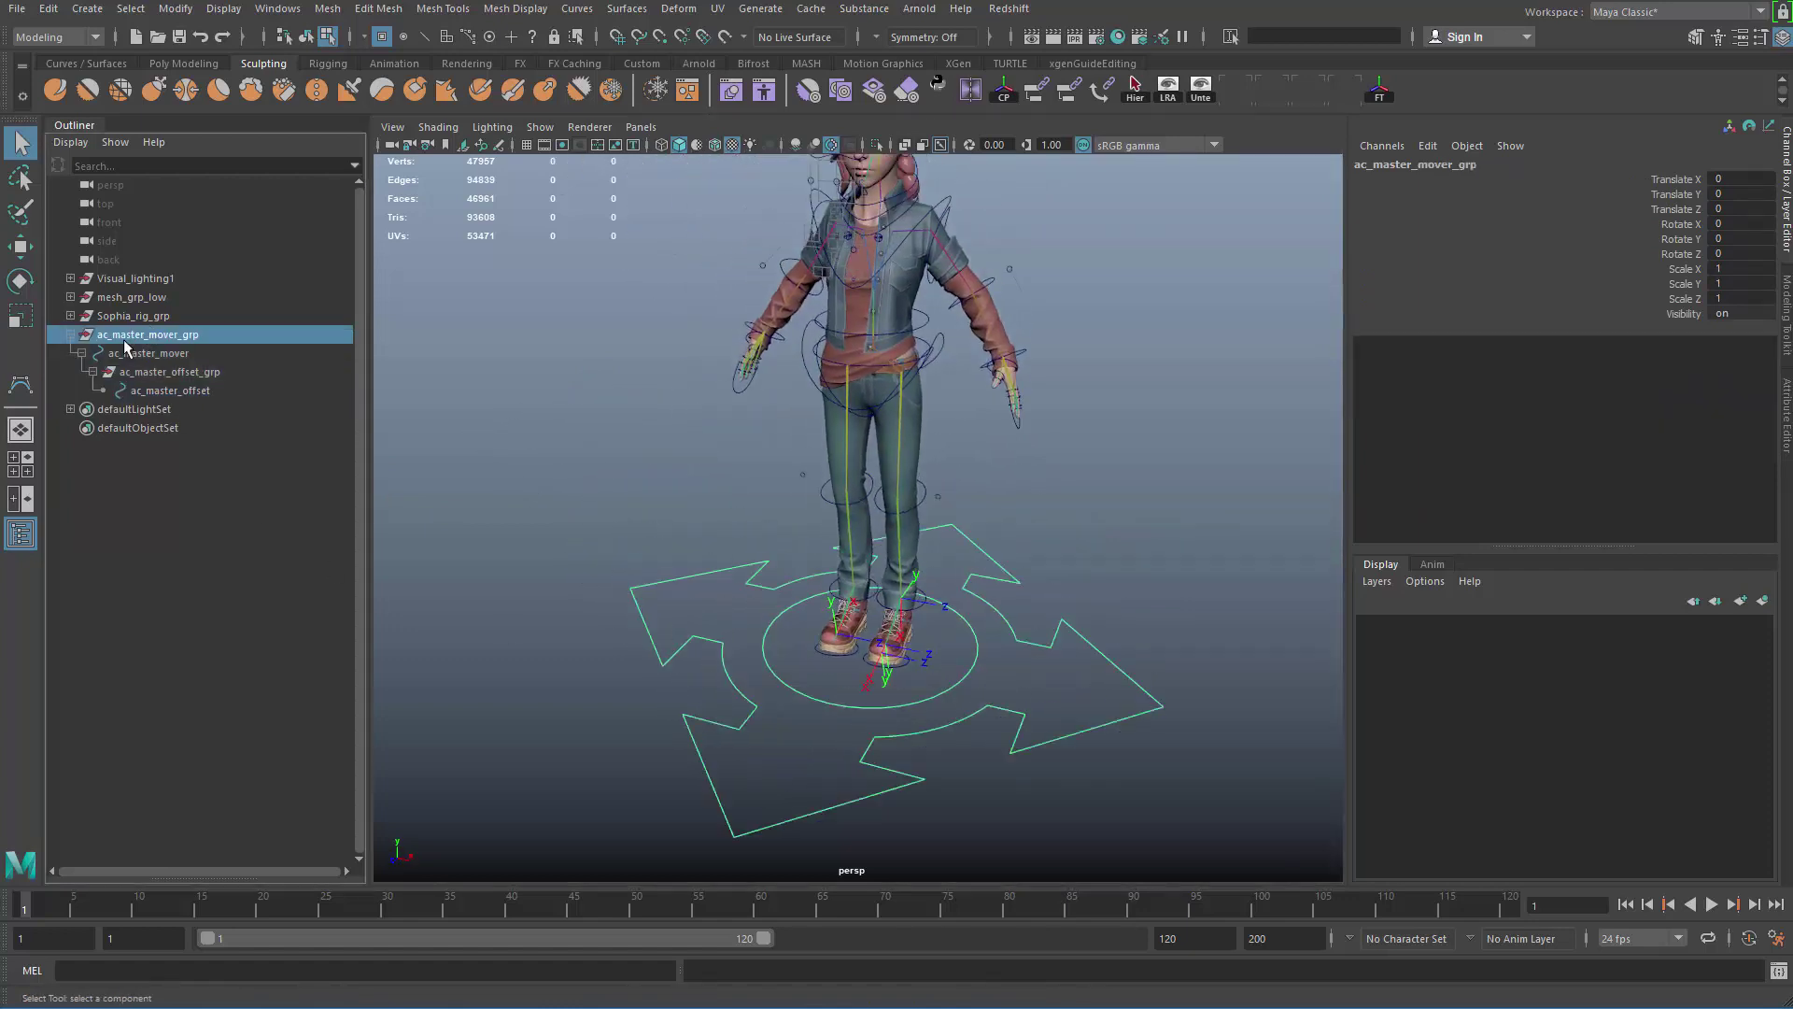
pyautogui.click(71, 316)
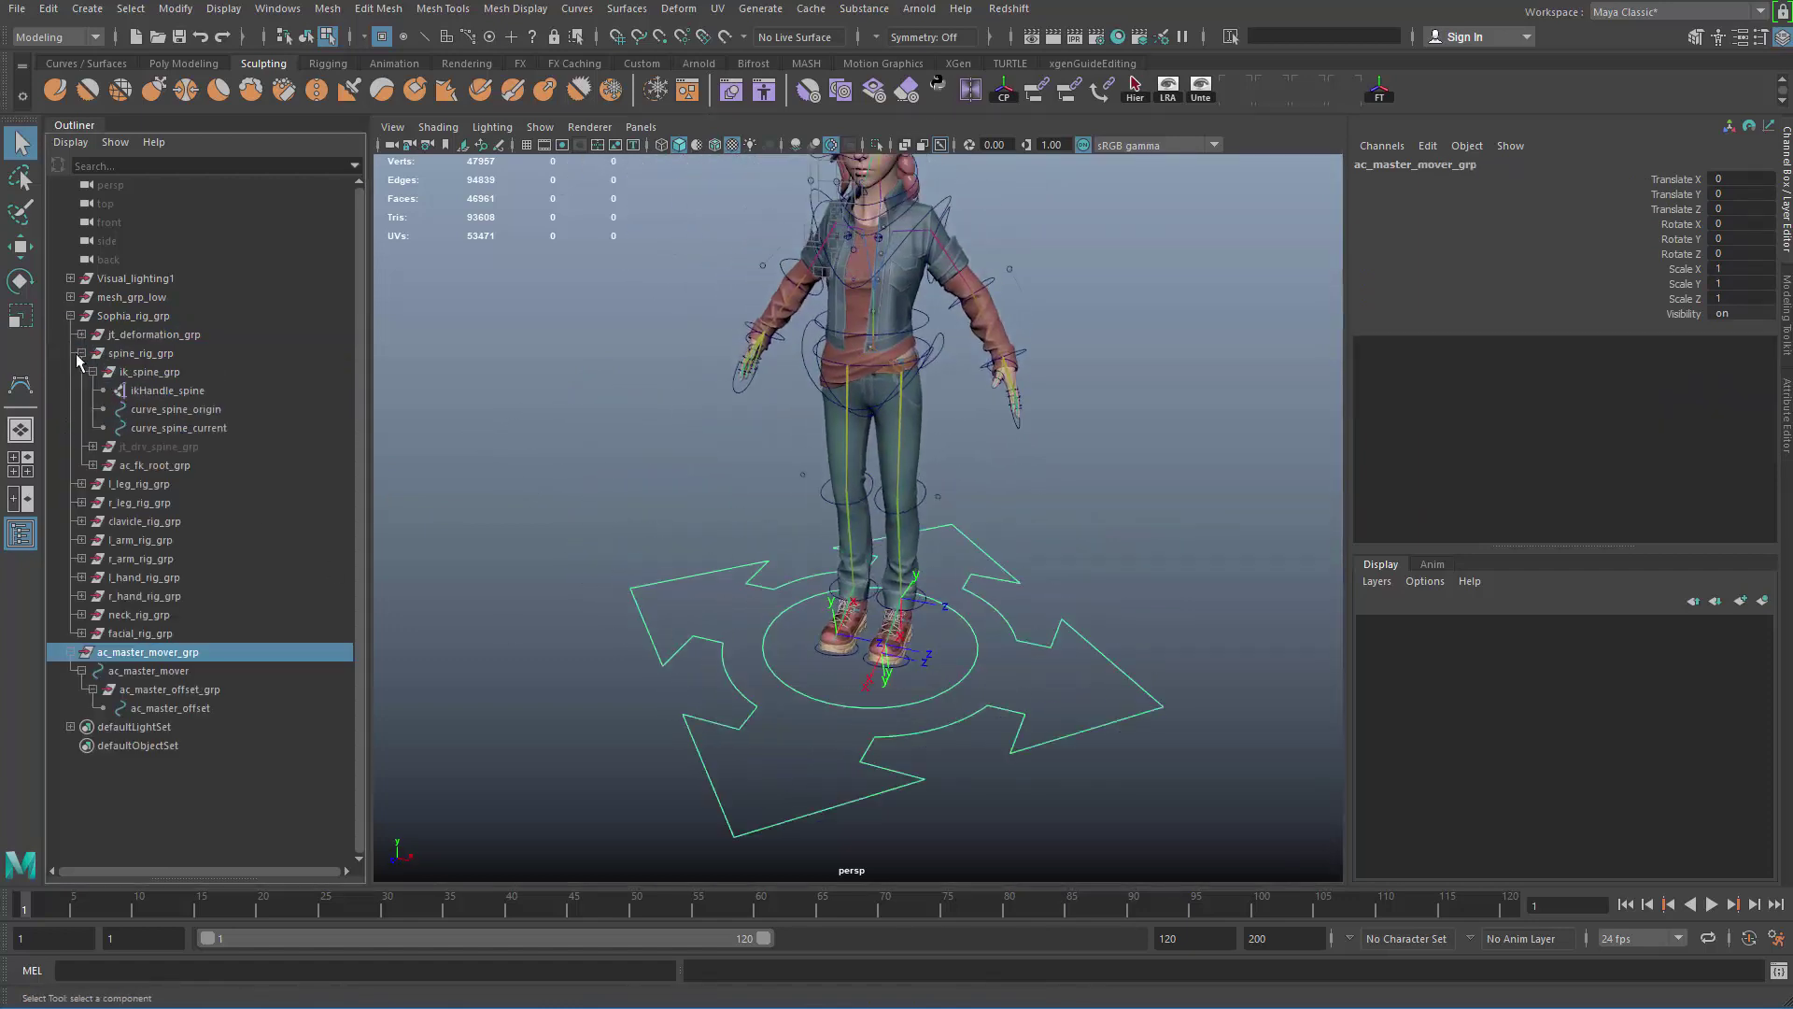
pyautogui.click(79, 353)
pyautogui.moveTo(177, 541); pyautogui.dragTo(171, 314, button='middle')
# Step: Expand the ac_master_mover_grp hierarchy down to the ac_master_offset curve
pyautogui.click(81, 540)
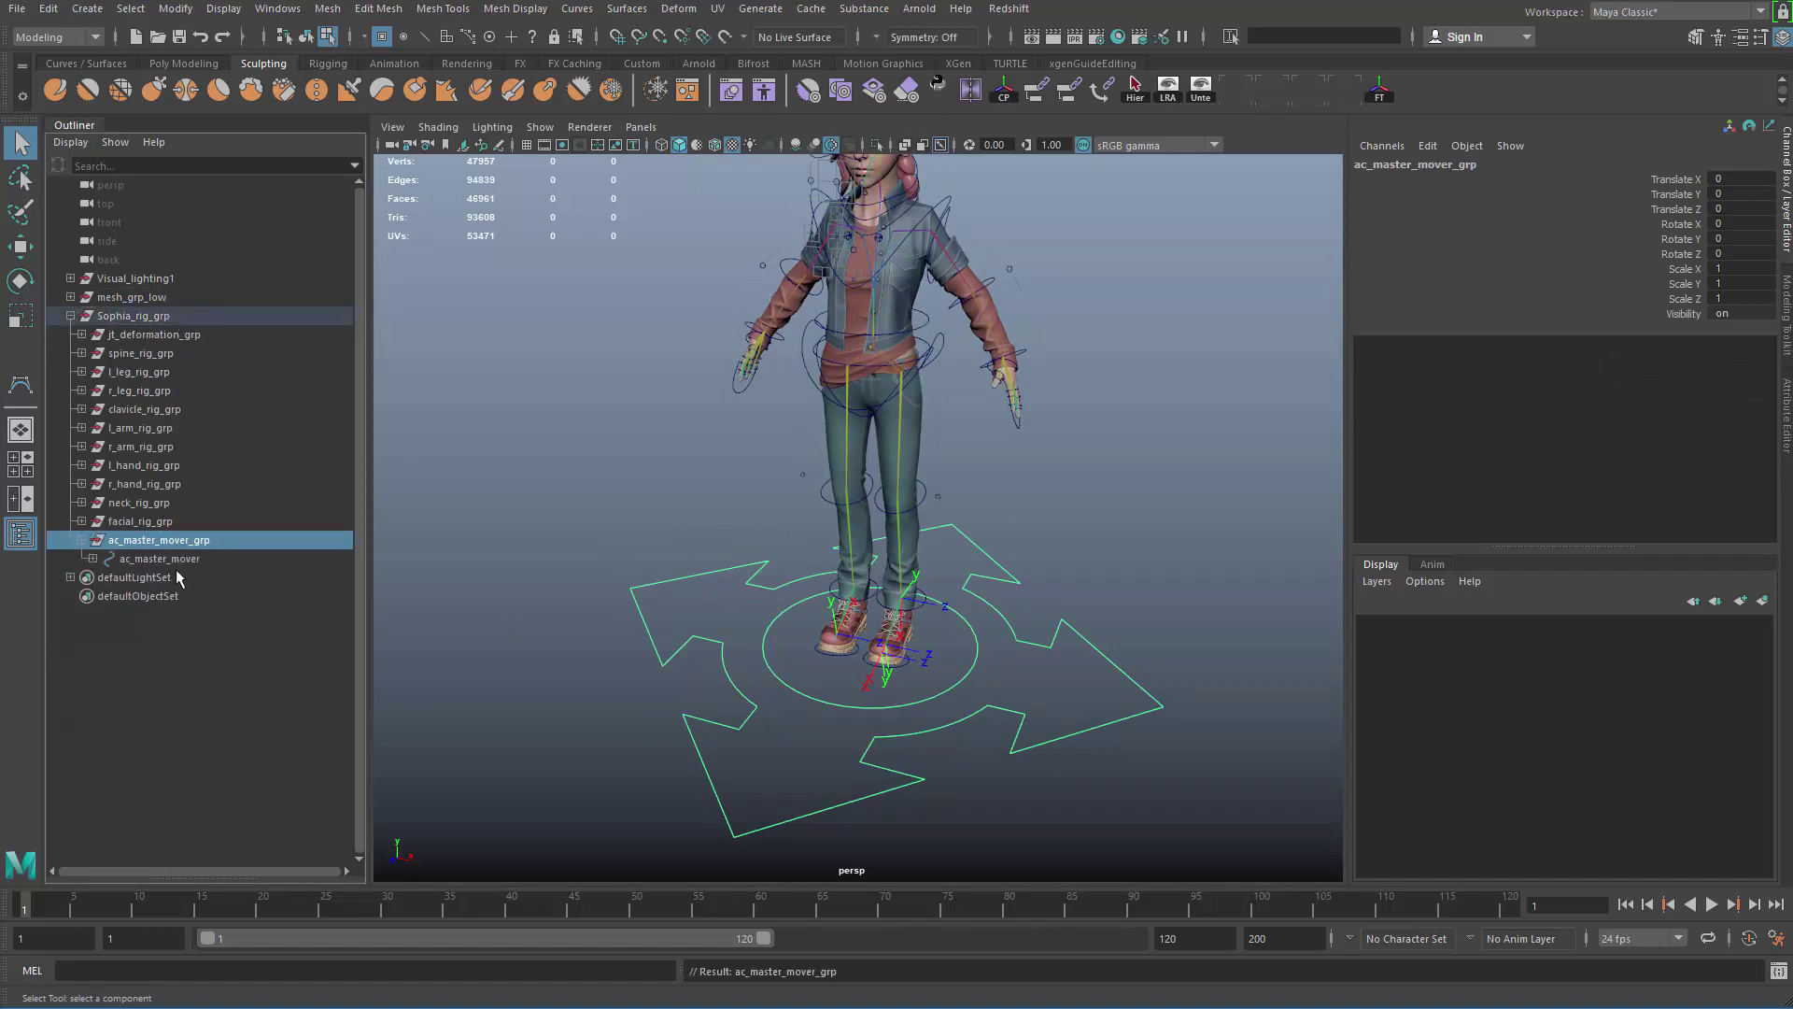
pyautogui.click(176, 574)
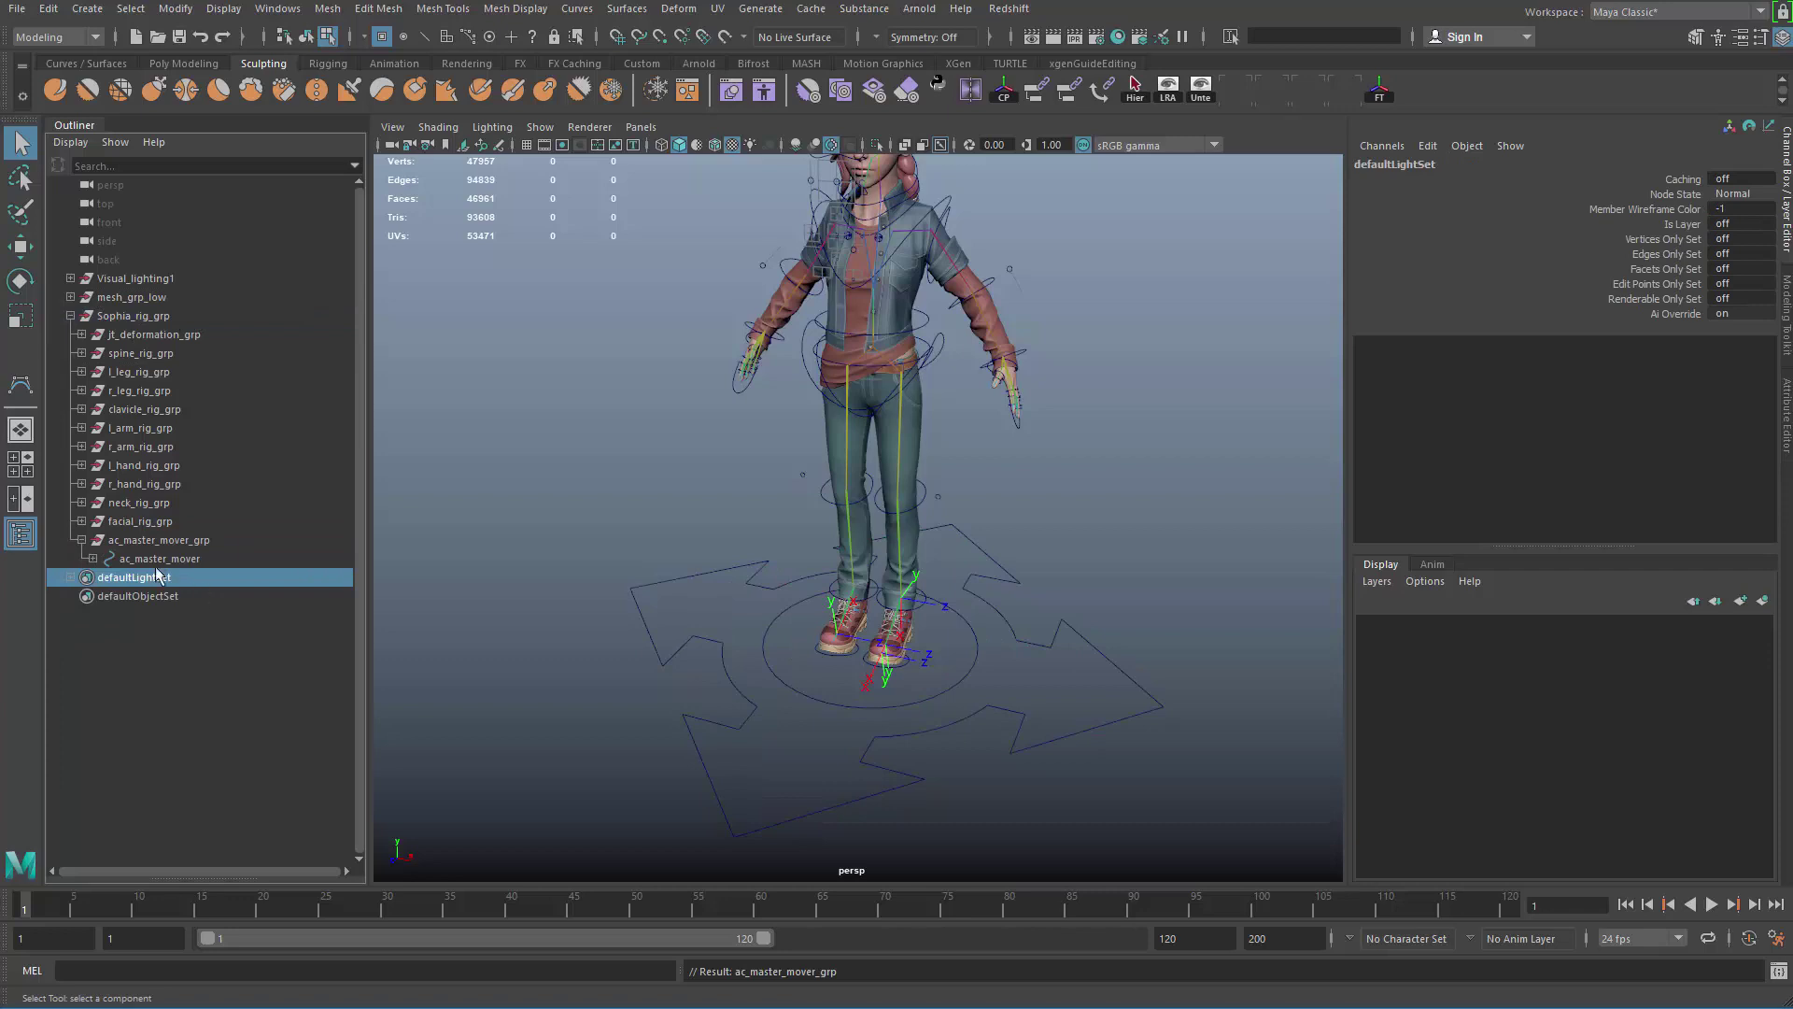
pyautogui.click(92, 559)
pyautogui.click(103, 577)
# Step: Constrain spine_rig_grp to the ac_master_offset control with both a Parent and a Scale constraint
pyautogui.click(187, 599)
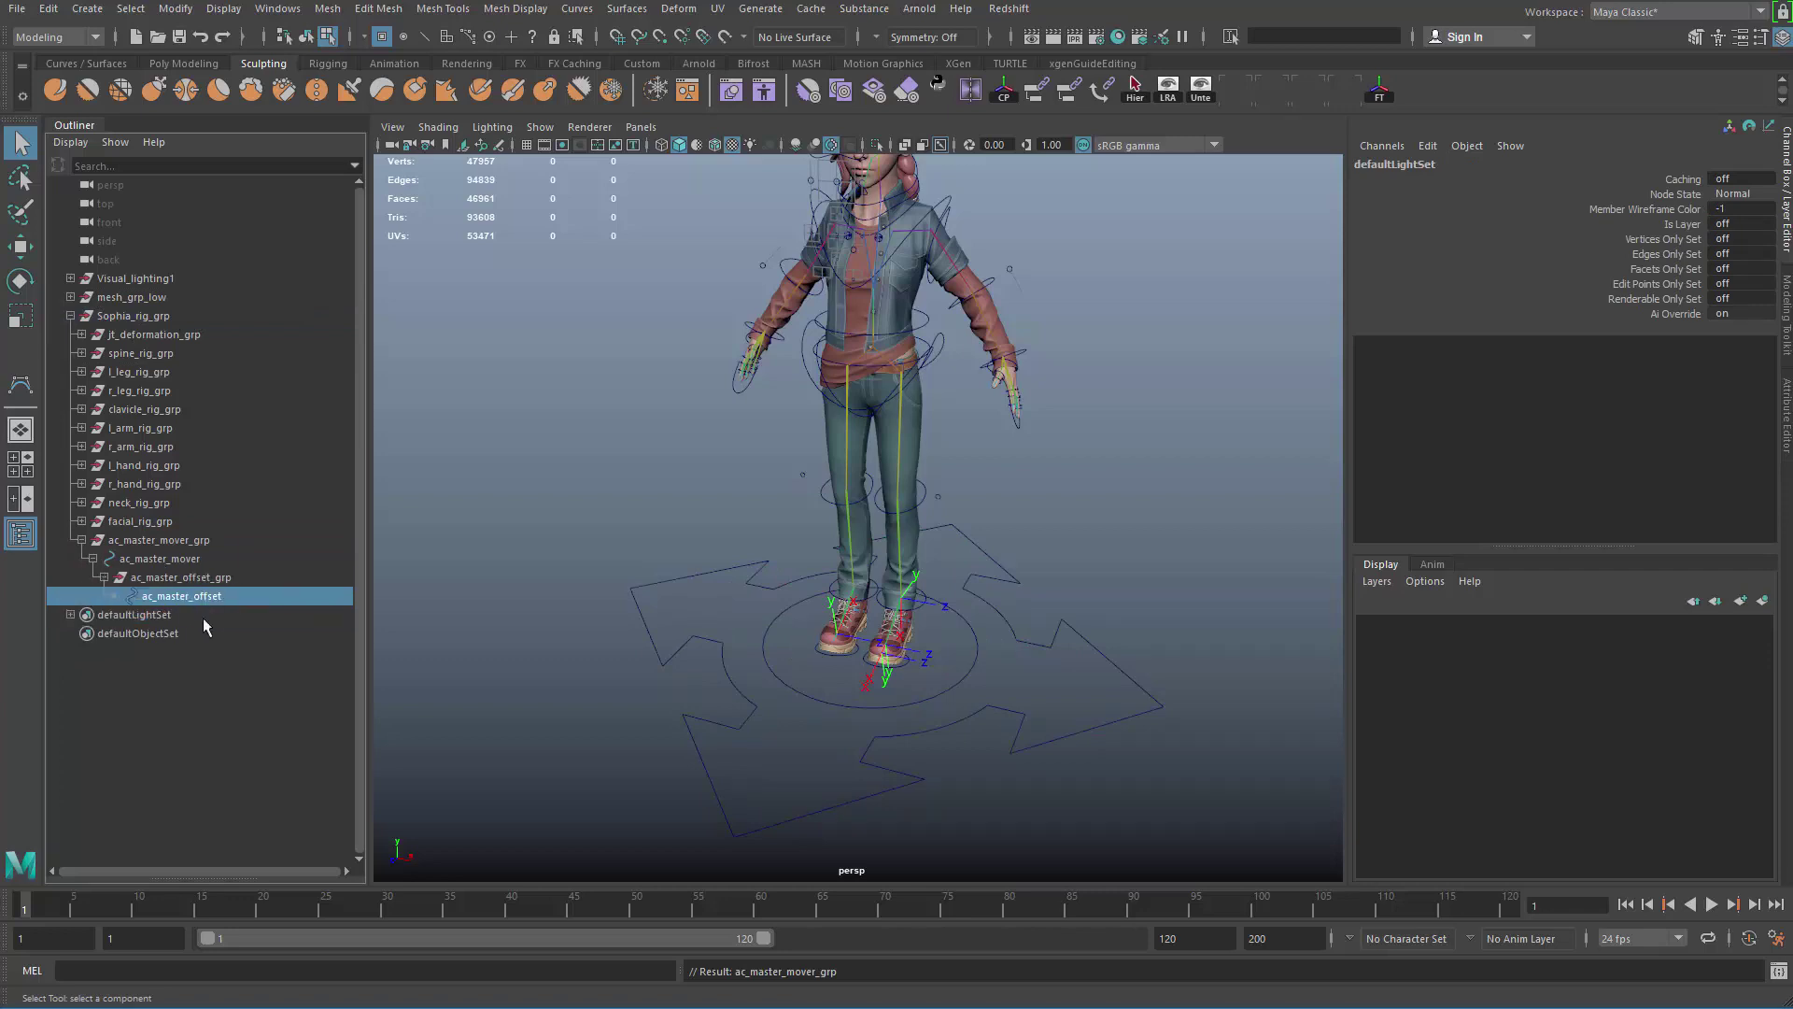
pyautogui.keyDown('ctrl'); pyautogui.click(154, 355); pyautogui.keyUp('ctrl')
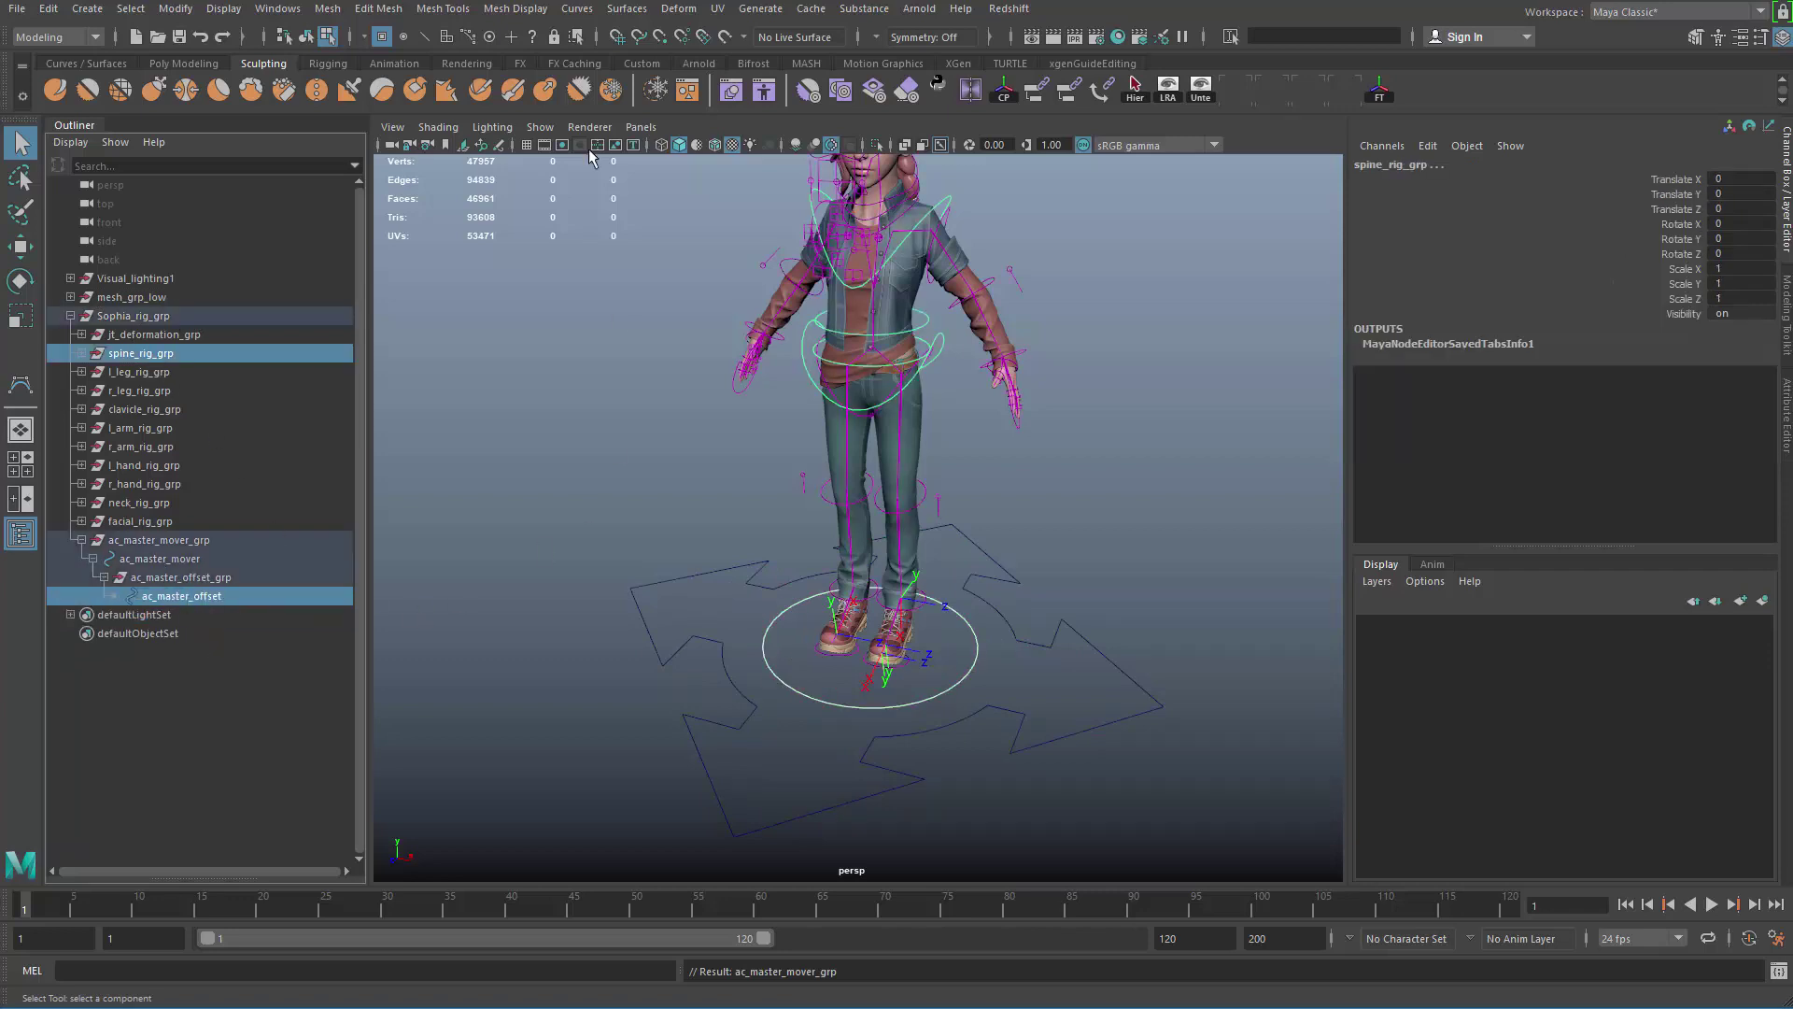
pyautogui.click(56, 38)
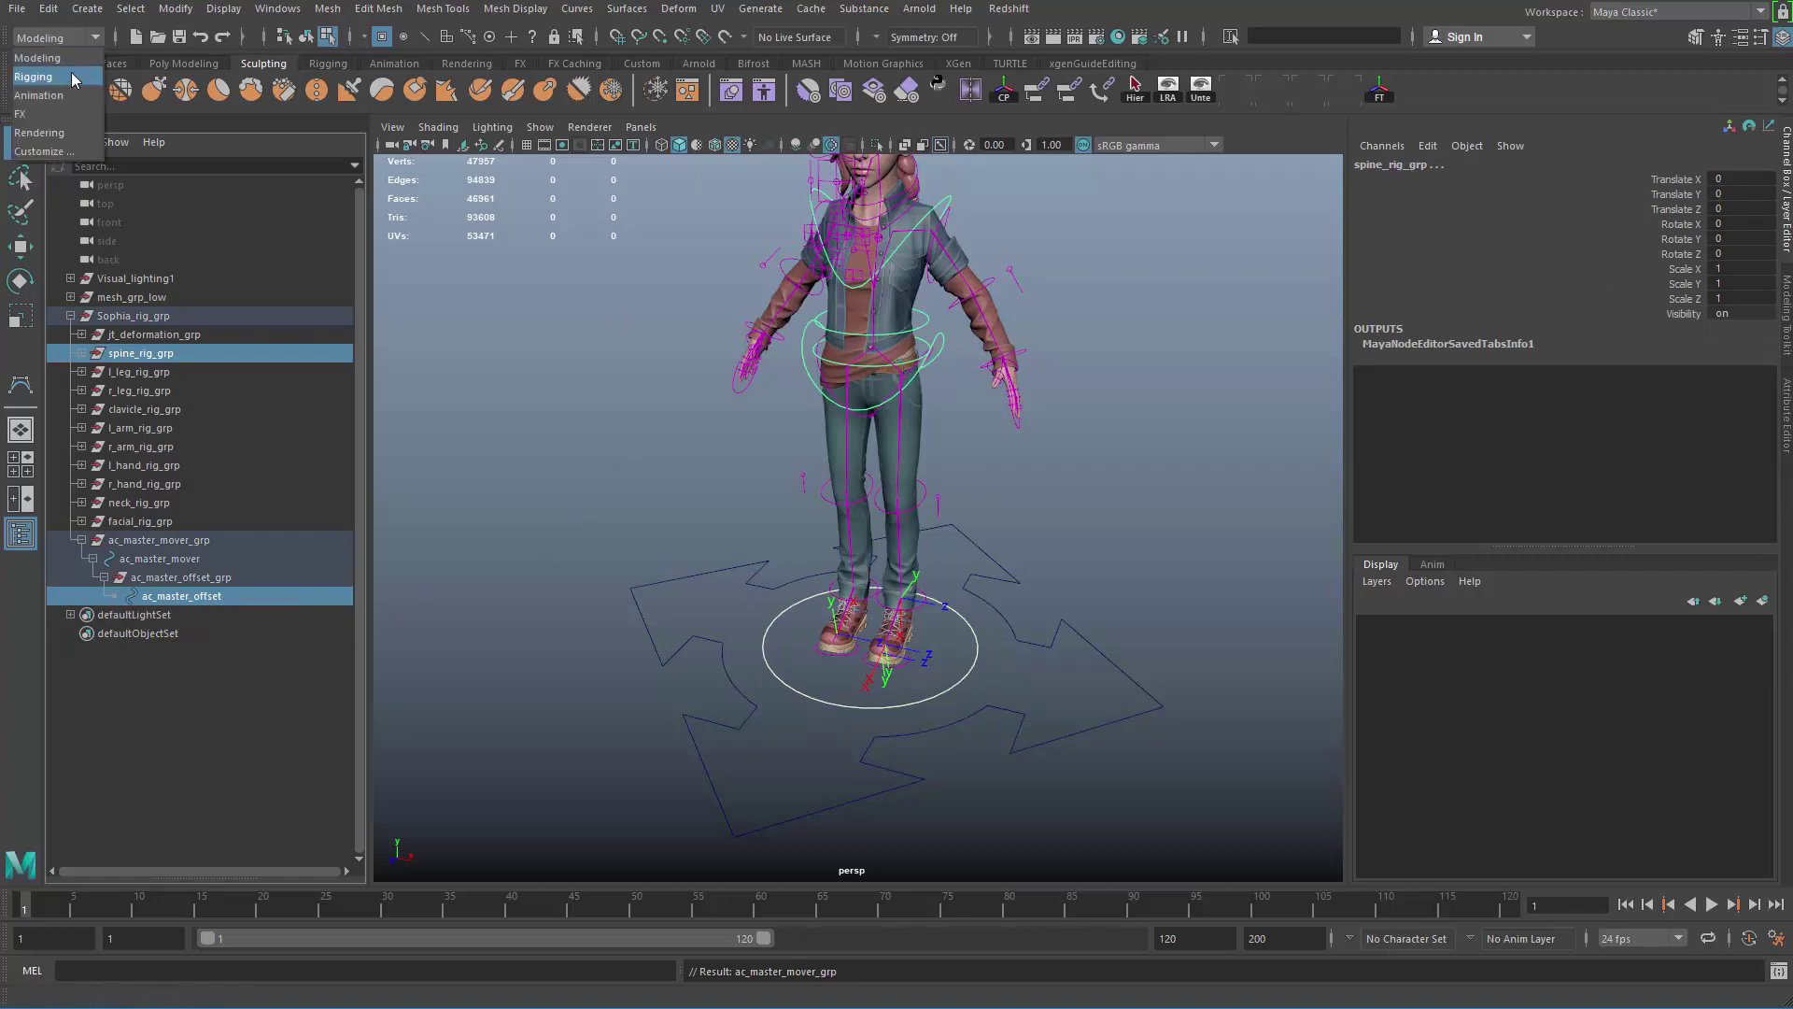
pyautogui.click(72, 78)
pyautogui.click(484, 9)
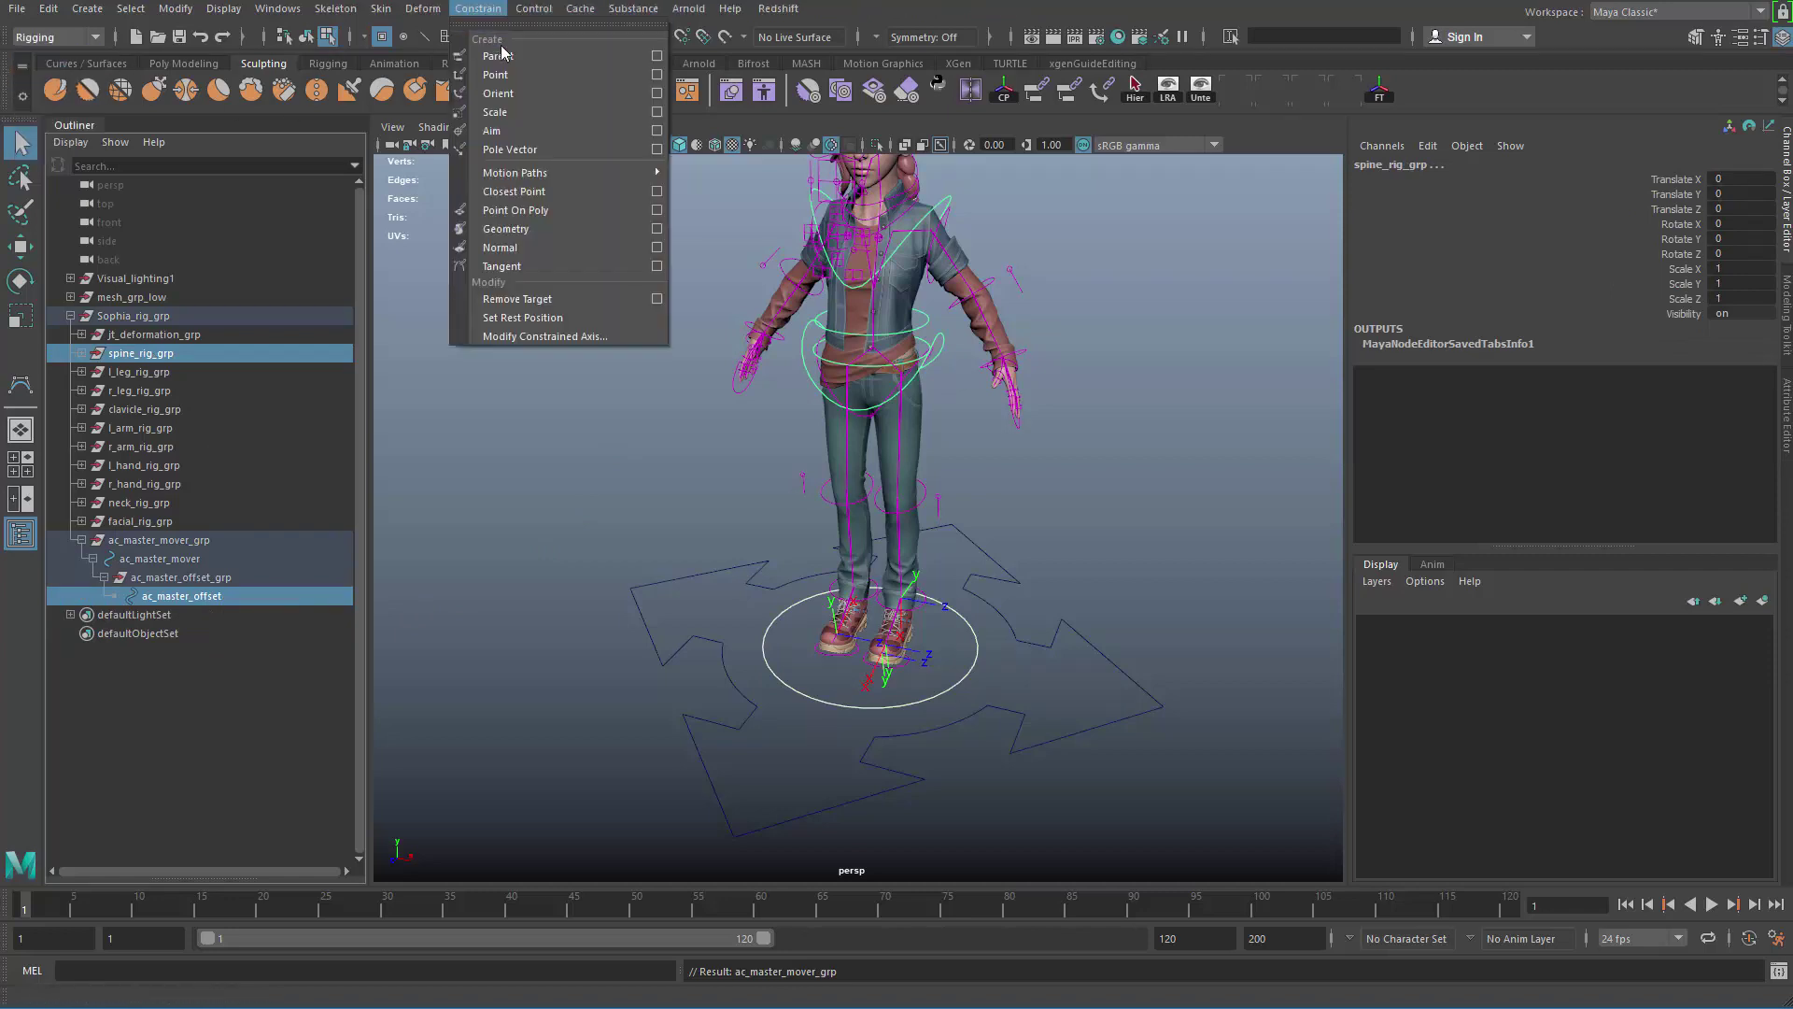
pyautogui.click(497, 56)
pyautogui.click(478, 8)
pyautogui.click(495, 112)
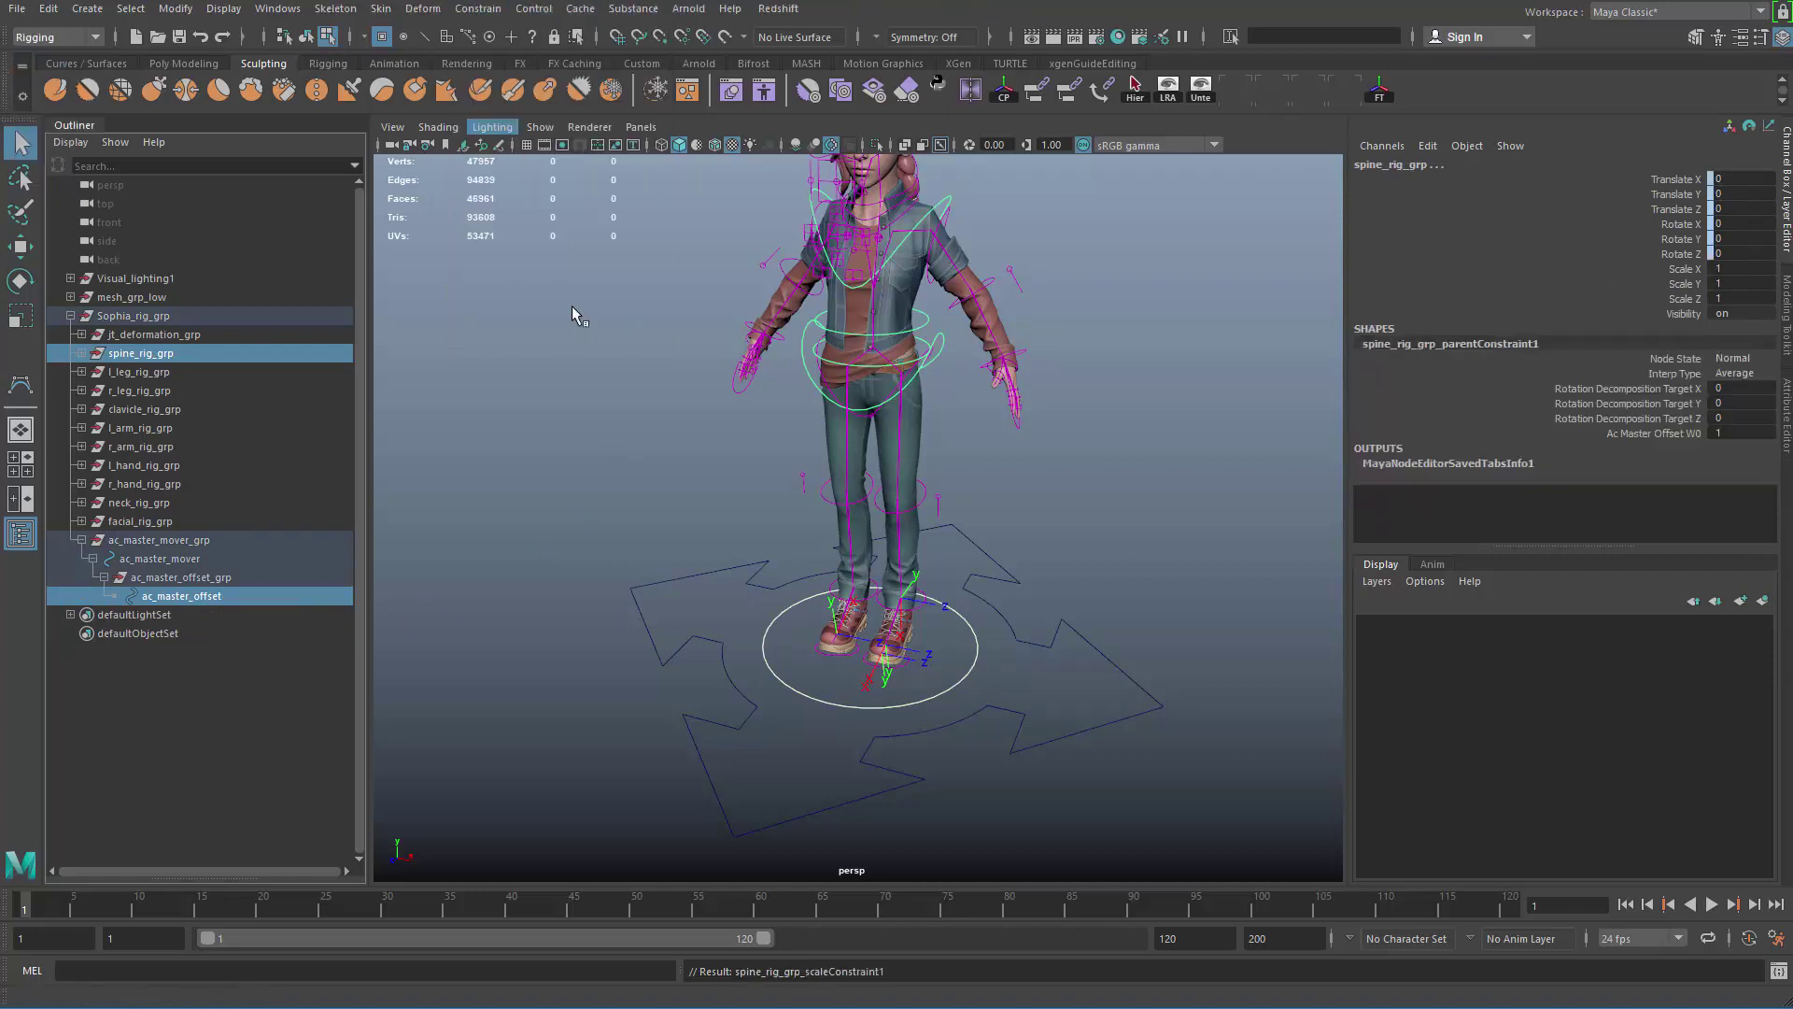
# Step: Switch back to object selection mode and clear the selection
pyautogui.click(1111, 691)
pyautogui.scroll(-5, 915, 617)
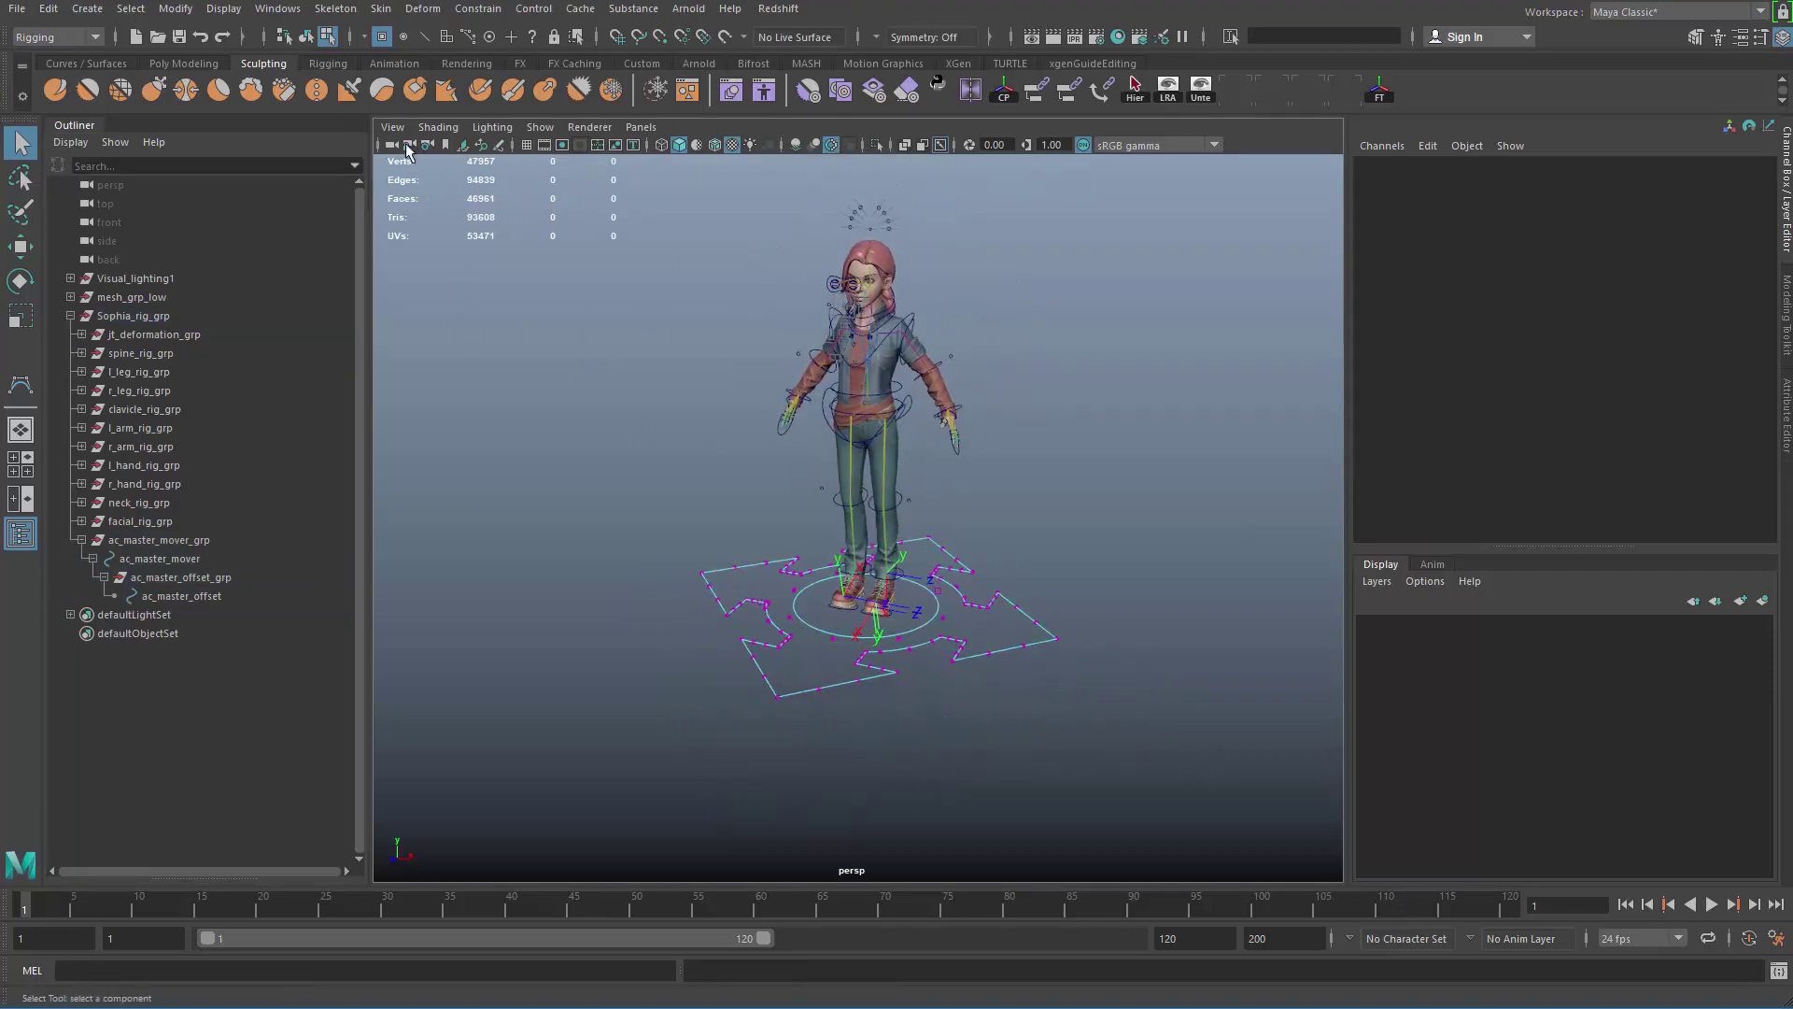
pyautogui.click(306, 38)
pyautogui.click(1076, 753)
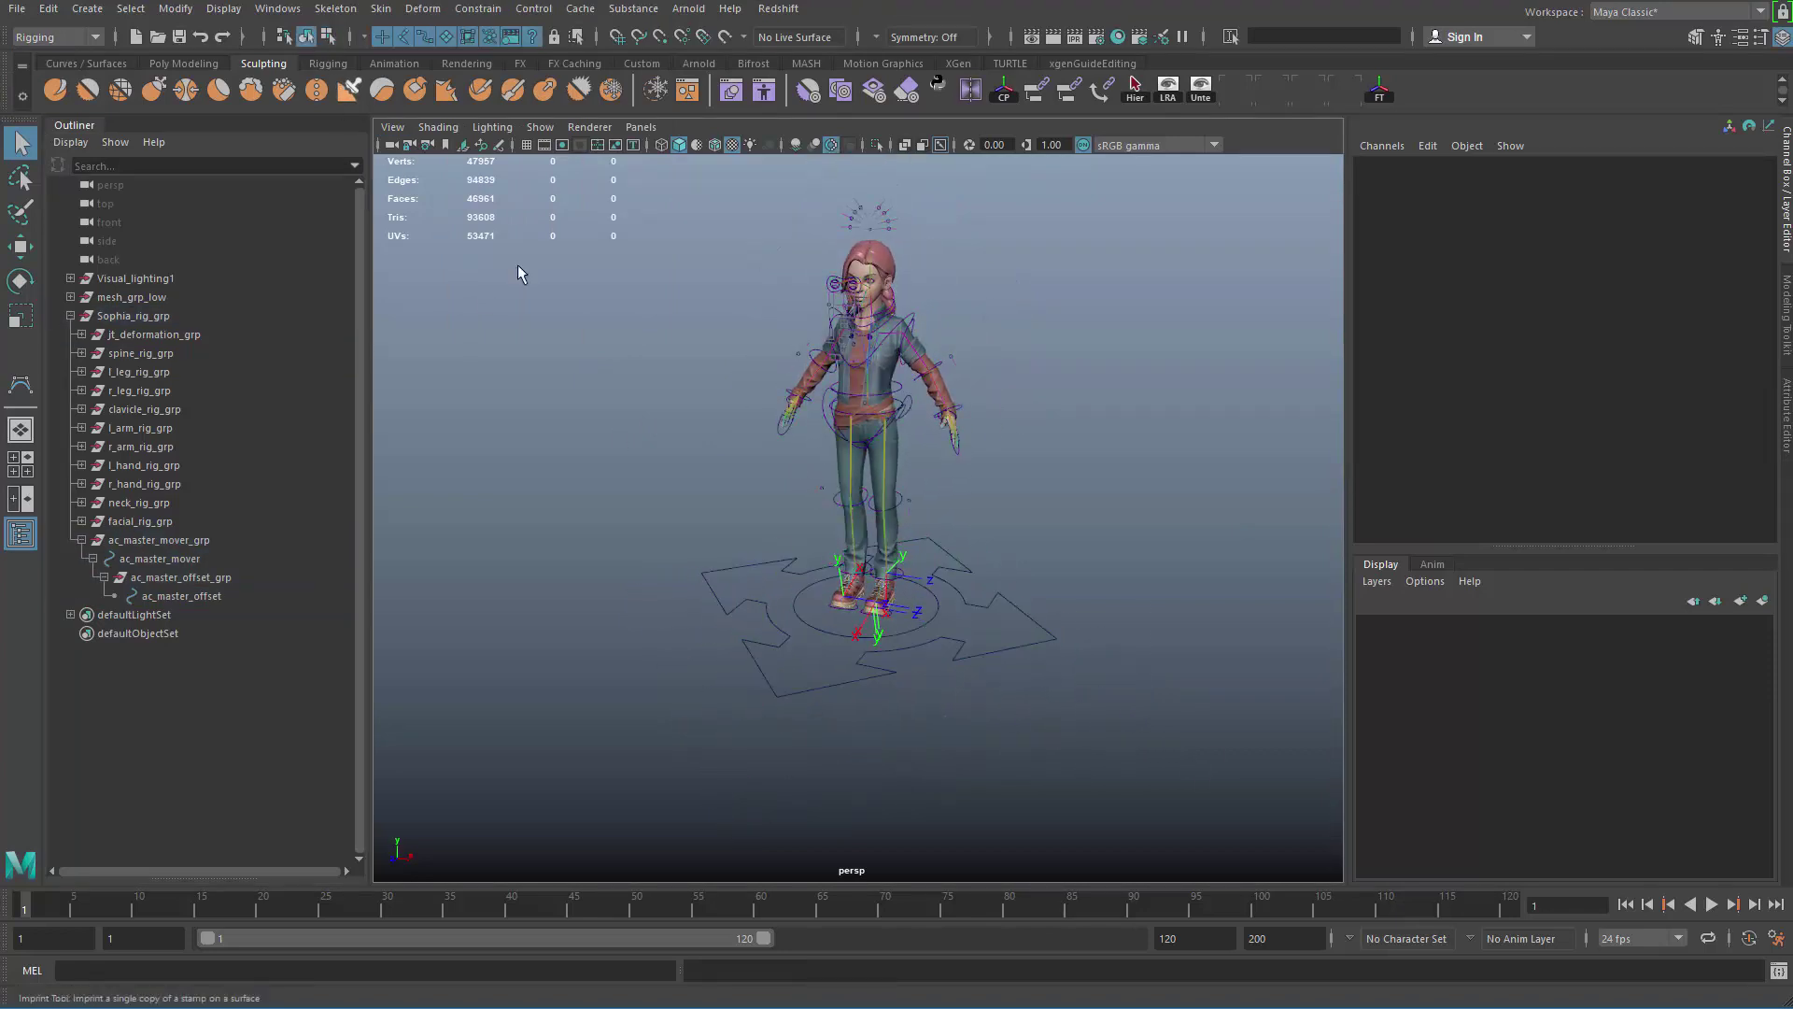
# Step: Test the ac_master_mover control by moving and rotating it, undoing each transform
pyautogui.moveTo(979, 569); pyautogui.dragTo(1080, 707)
pyautogui.press('w')
pyautogui.moveTo(866, 603); pyautogui.dragTo(897, 788)
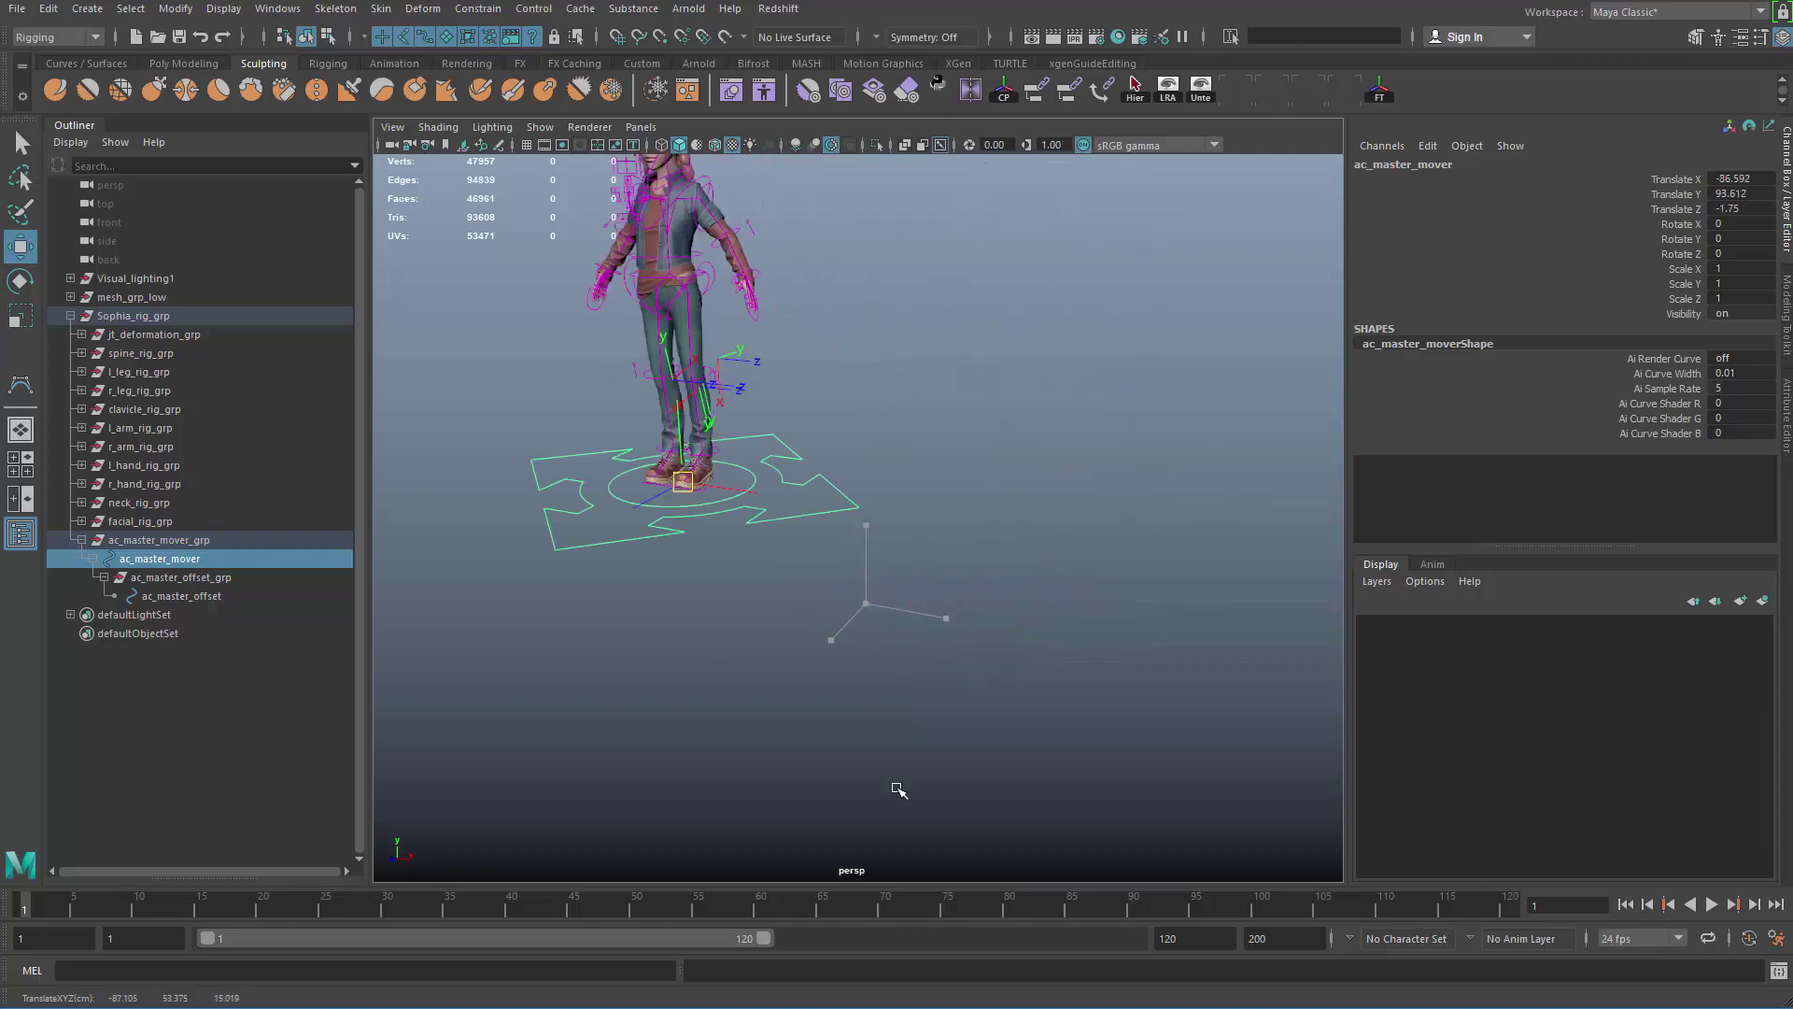
pyautogui.hotkey('ctrl', 'z')
pyautogui.press('e')
pyautogui.moveTo(827, 637); pyautogui.dragTo(1121, 477)
pyautogui.hotkey('ctrl', 'z')
pyautogui.press('q')
pyautogui.click(777, 641)
# Step: Test the left arm by rotating the ac_l_fk_shoulder control, and undo the rotation
pyautogui.keyDown('alt'); pyautogui.moveTo(777, 640); pyautogui.dragTo(1051, 687, button='right'); pyautogui.keyUp('alt')
pyautogui.keyDown('alt'); pyautogui.moveTo(1051, 687); pyautogui.dragTo(990, 418); pyautogui.keyUp('alt')
pyautogui.keyDown('alt'); pyautogui.moveTo(990, 418); pyautogui.dragTo(978, 565, button='middle'); pyautogui.keyUp('alt')
pyautogui.keyDown('alt'); pyautogui.moveTo(978, 565); pyautogui.dragTo(1025, 580, button='right'); pyautogui.keyUp('alt')
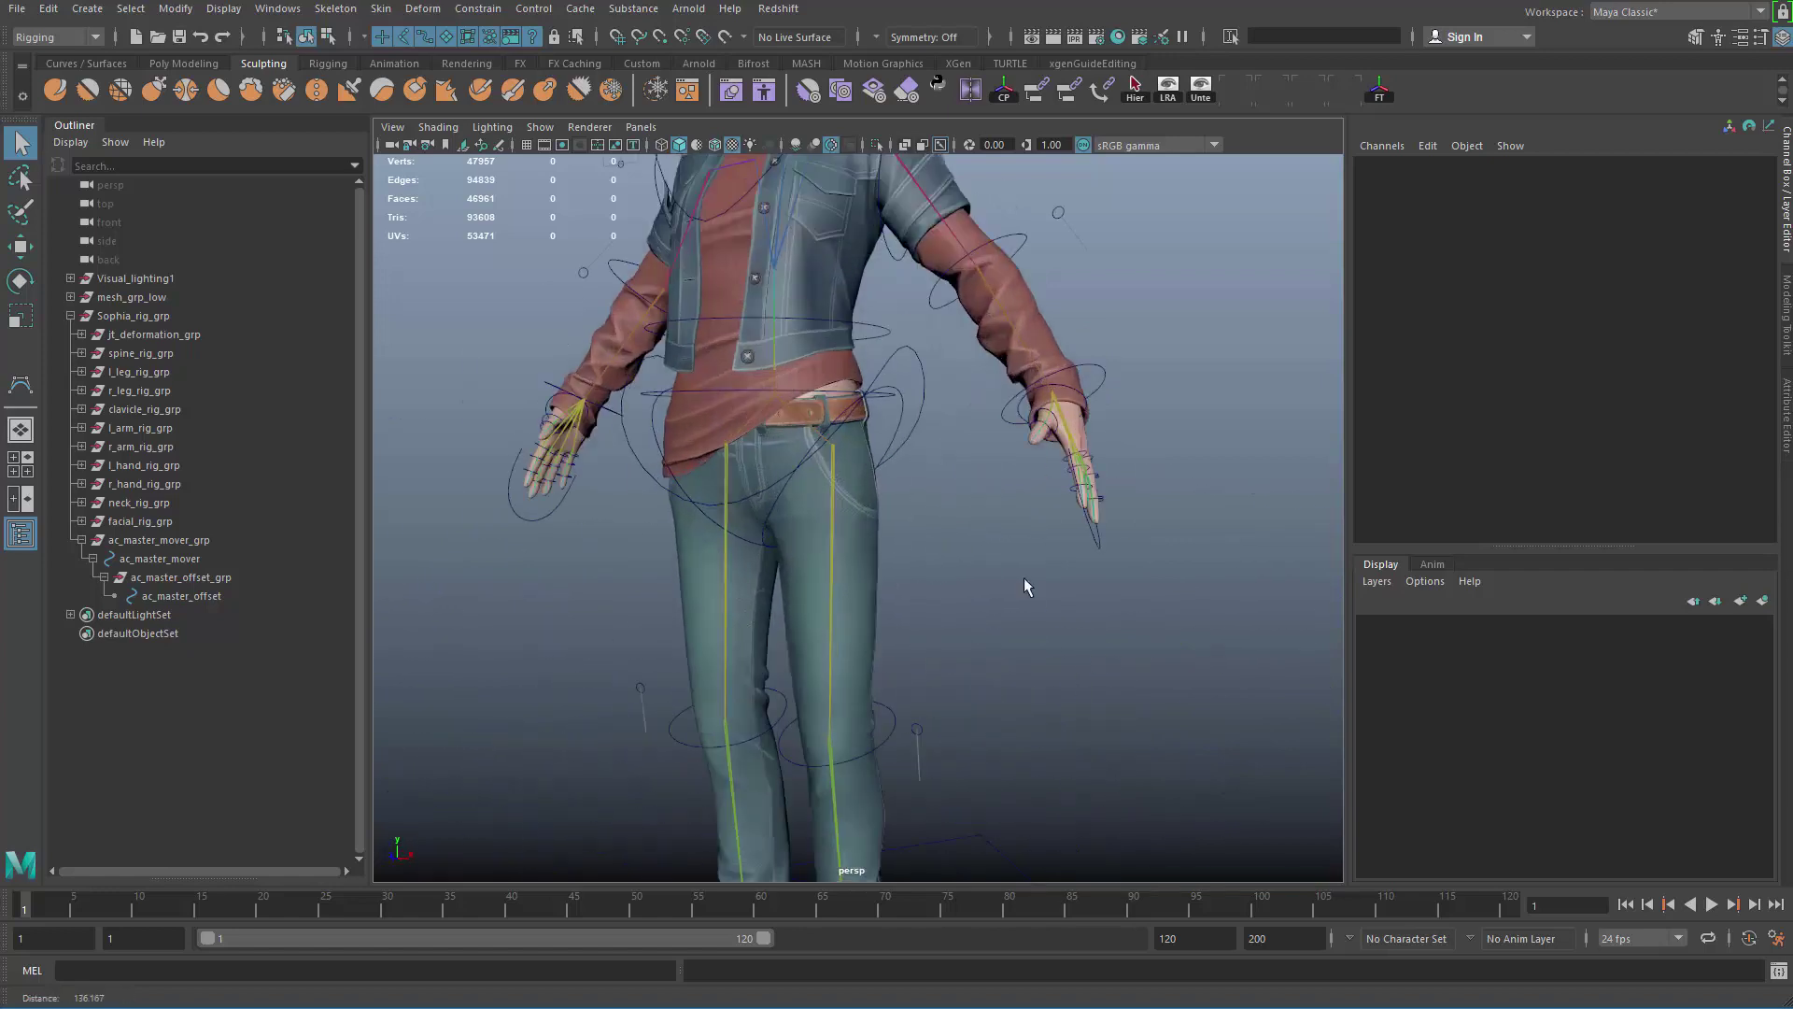
pyautogui.keyDown('alt'); pyautogui.moveTo(1026, 411); pyautogui.dragTo(1021, 546, button='middle'); pyautogui.keyUp('alt')
pyautogui.keyDown('alt'); pyautogui.moveTo(1021, 546); pyautogui.dragTo(1157, 660, button='right'); pyautogui.keyUp('alt')
pyautogui.keyDown('alt'); pyautogui.moveTo(1156, 660); pyautogui.dragTo(1112, 420); pyautogui.keyUp('alt')
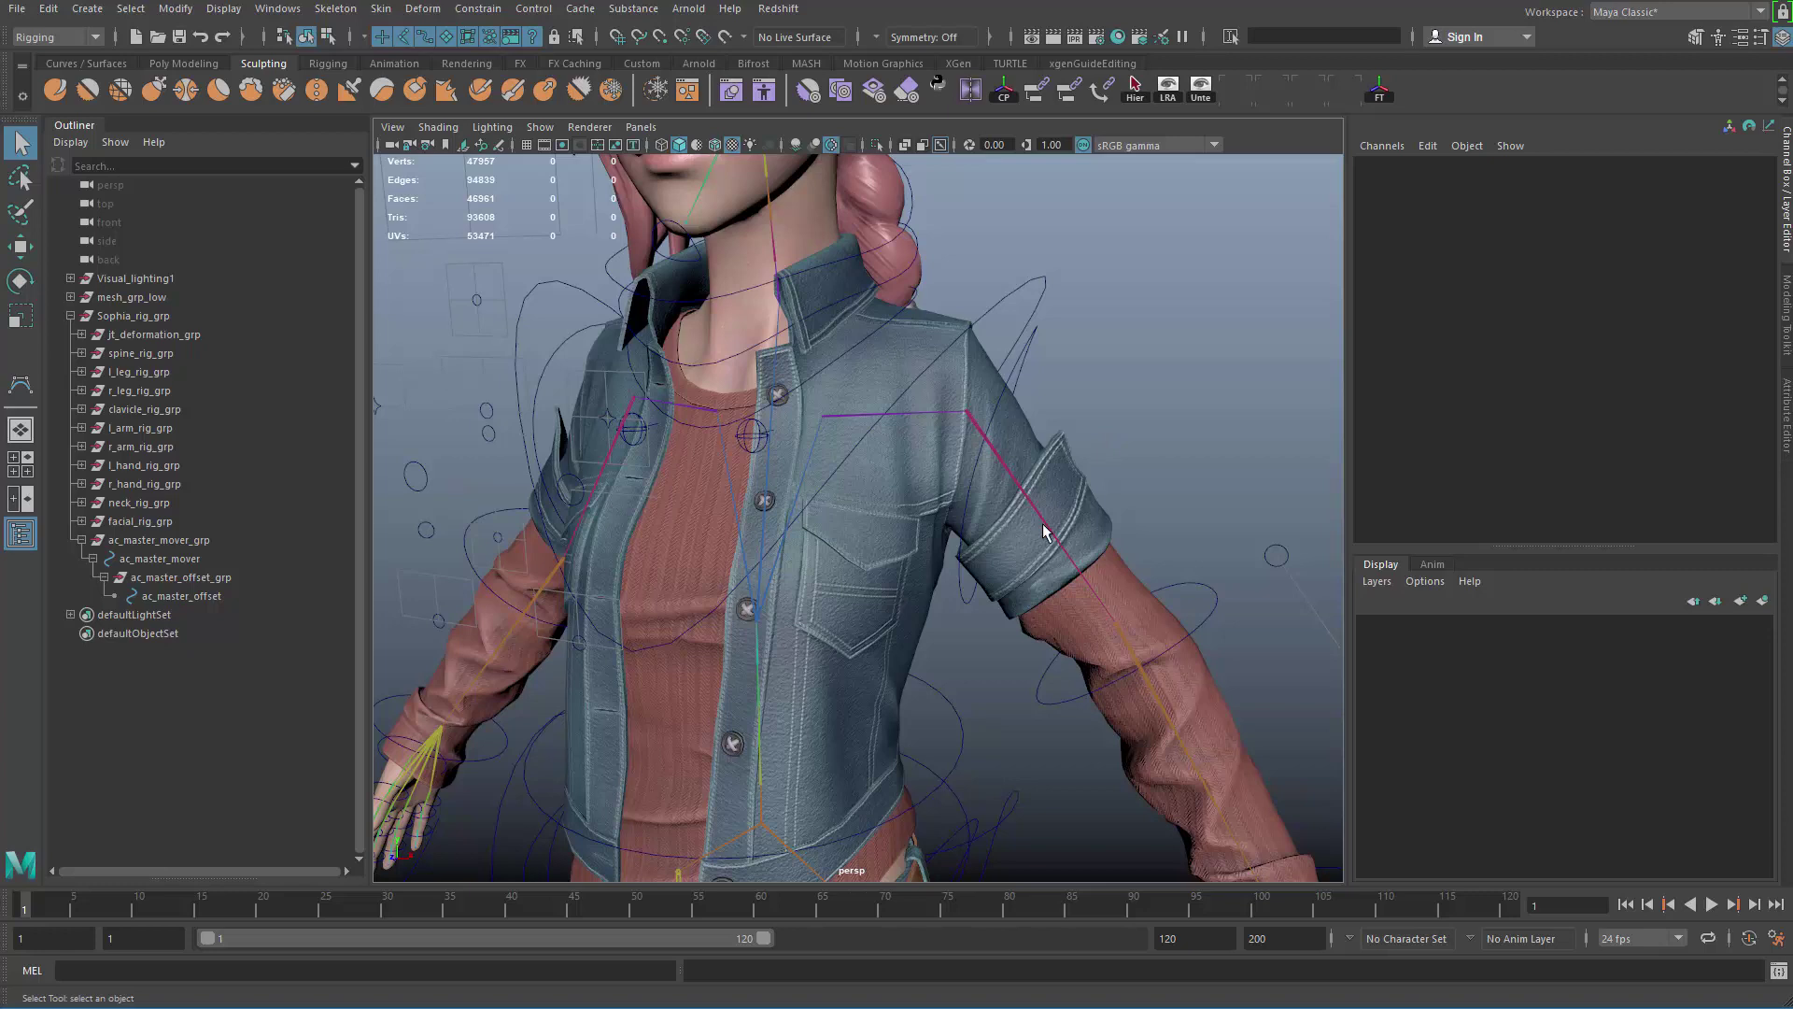
pyautogui.click(1024, 344)
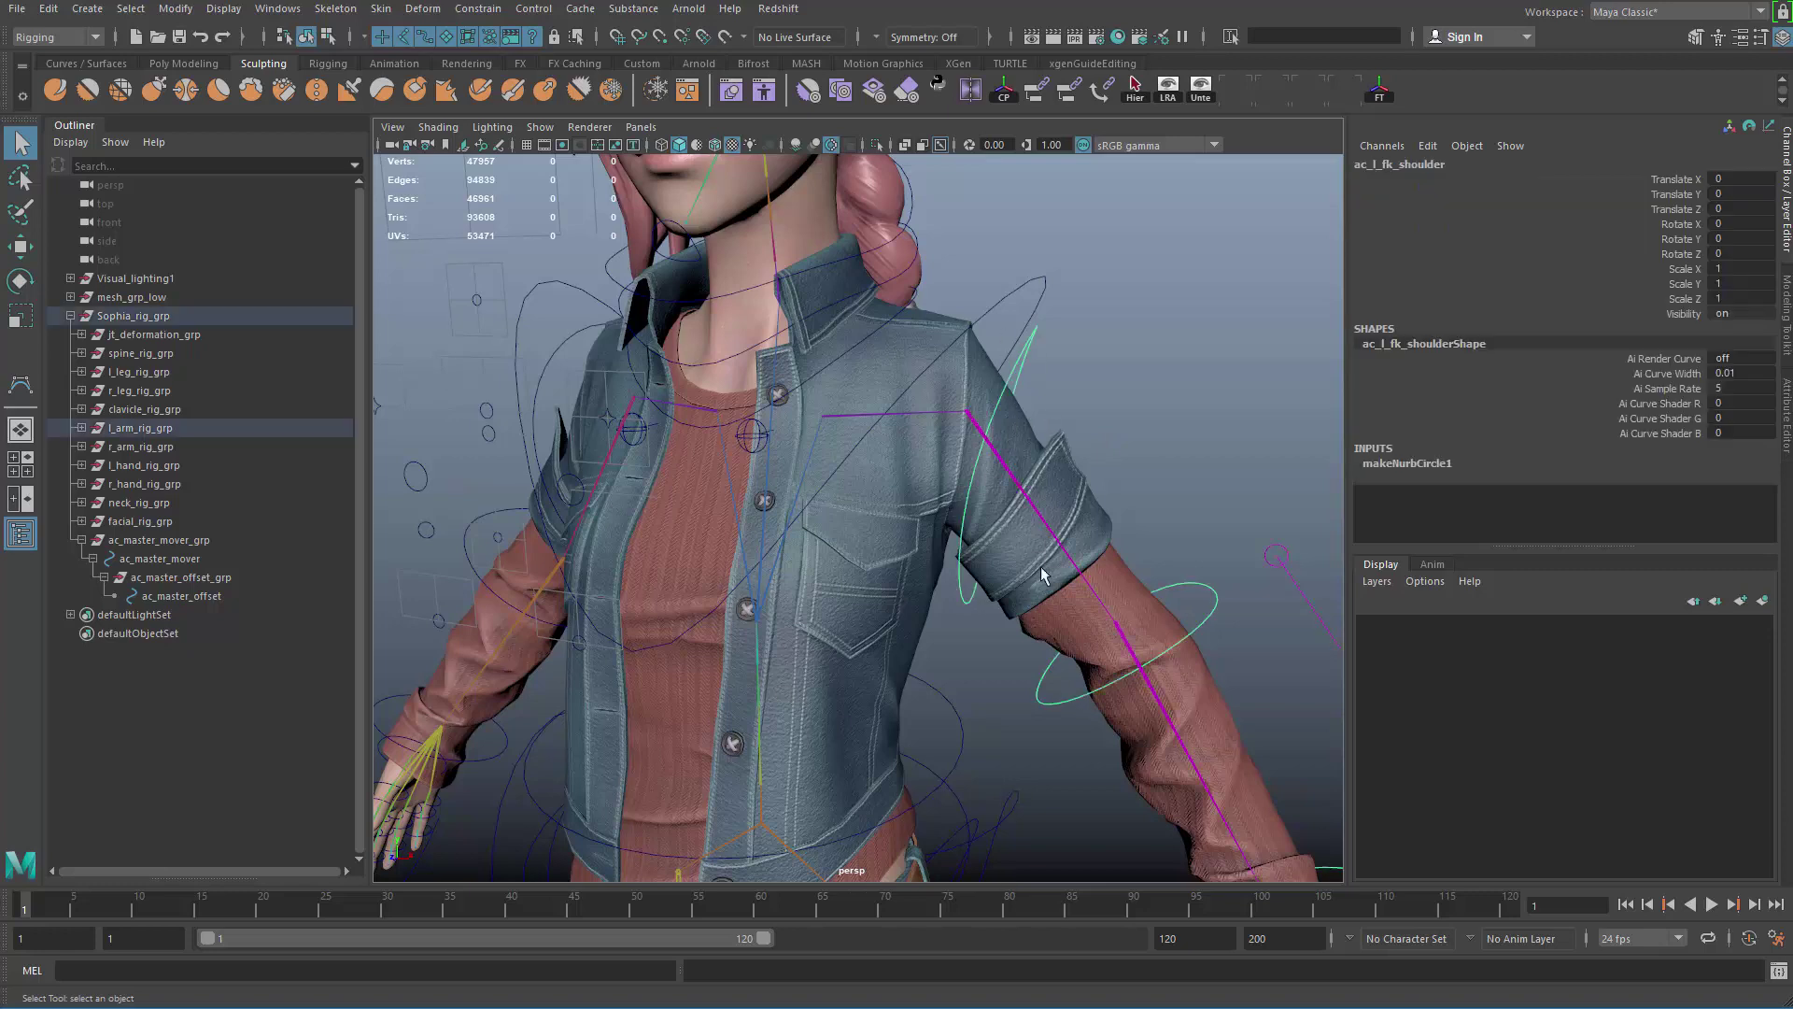
pyautogui.press('e')
pyautogui.moveTo(1055, 408); pyautogui.dragTo(1042, 359)
pyautogui.hotkey('ctrl', 'z')
# Step: Test the left clavicle by moving the ac_l_clavicle control upward, and undo the move
pyautogui.press('q')
pyautogui.click(755, 439)
pyautogui.press('w')
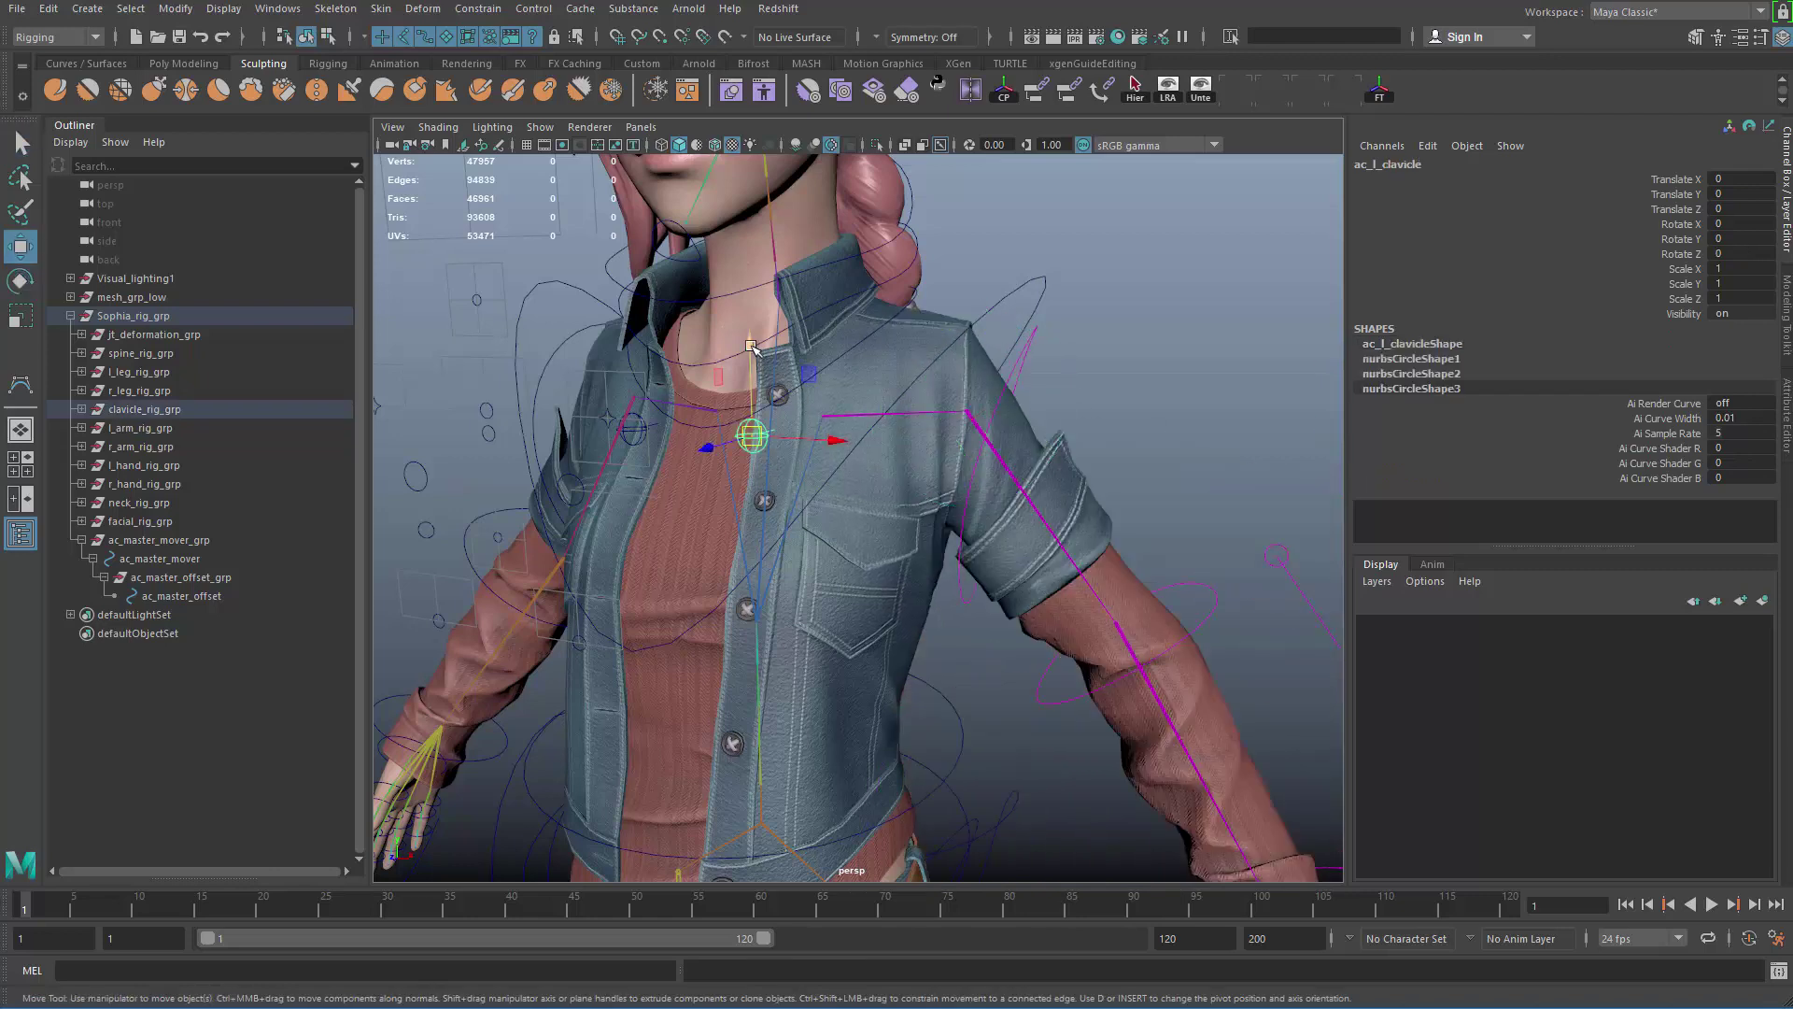
pyautogui.moveTo(750, 343); pyautogui.dragTo(750, 301)
pyautogui.hotkey('ctrl', 'z')
# Step: Test the upper body by rotating the ac_fk_chest control, undo the rotation and clear the selection
pyautogui.press('q')
pyautogui.click(1017, 339)
pyautogui.press('e')
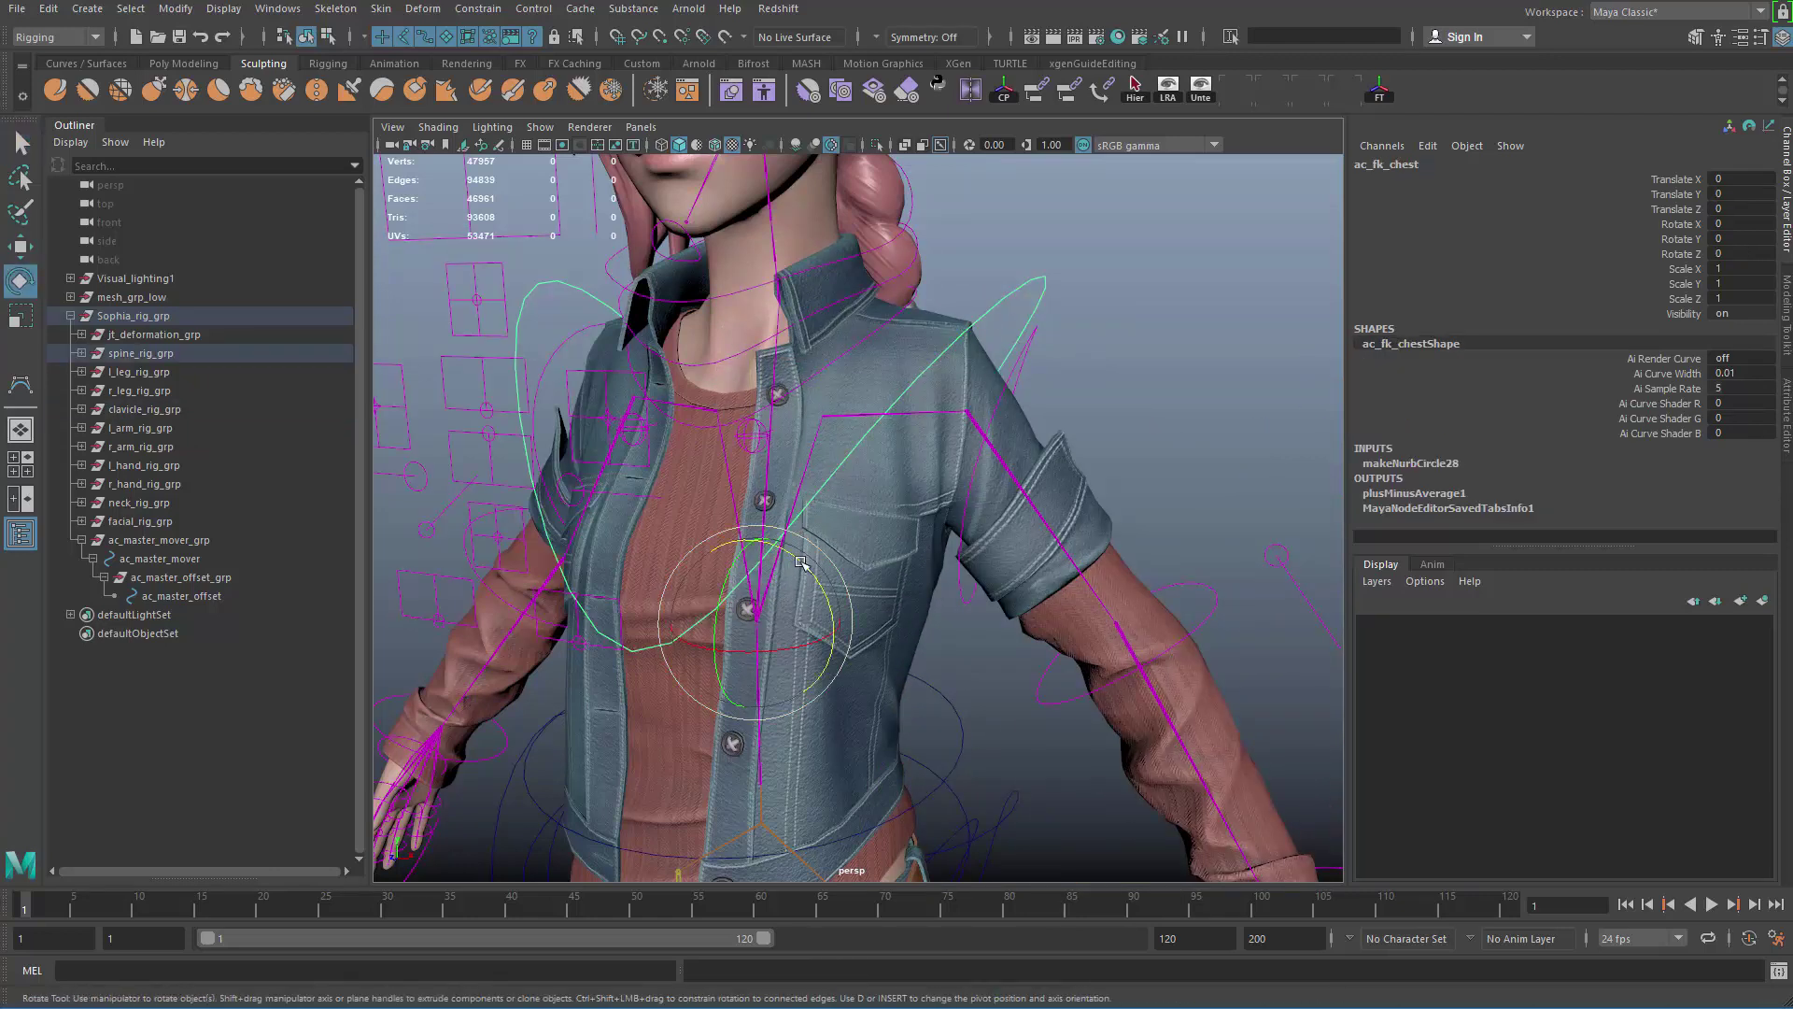
pyautogui.moveTo(805, 566); pyautogui.dragTo(738, 449)
pyautogui.hotkey('ctrl', 'z')
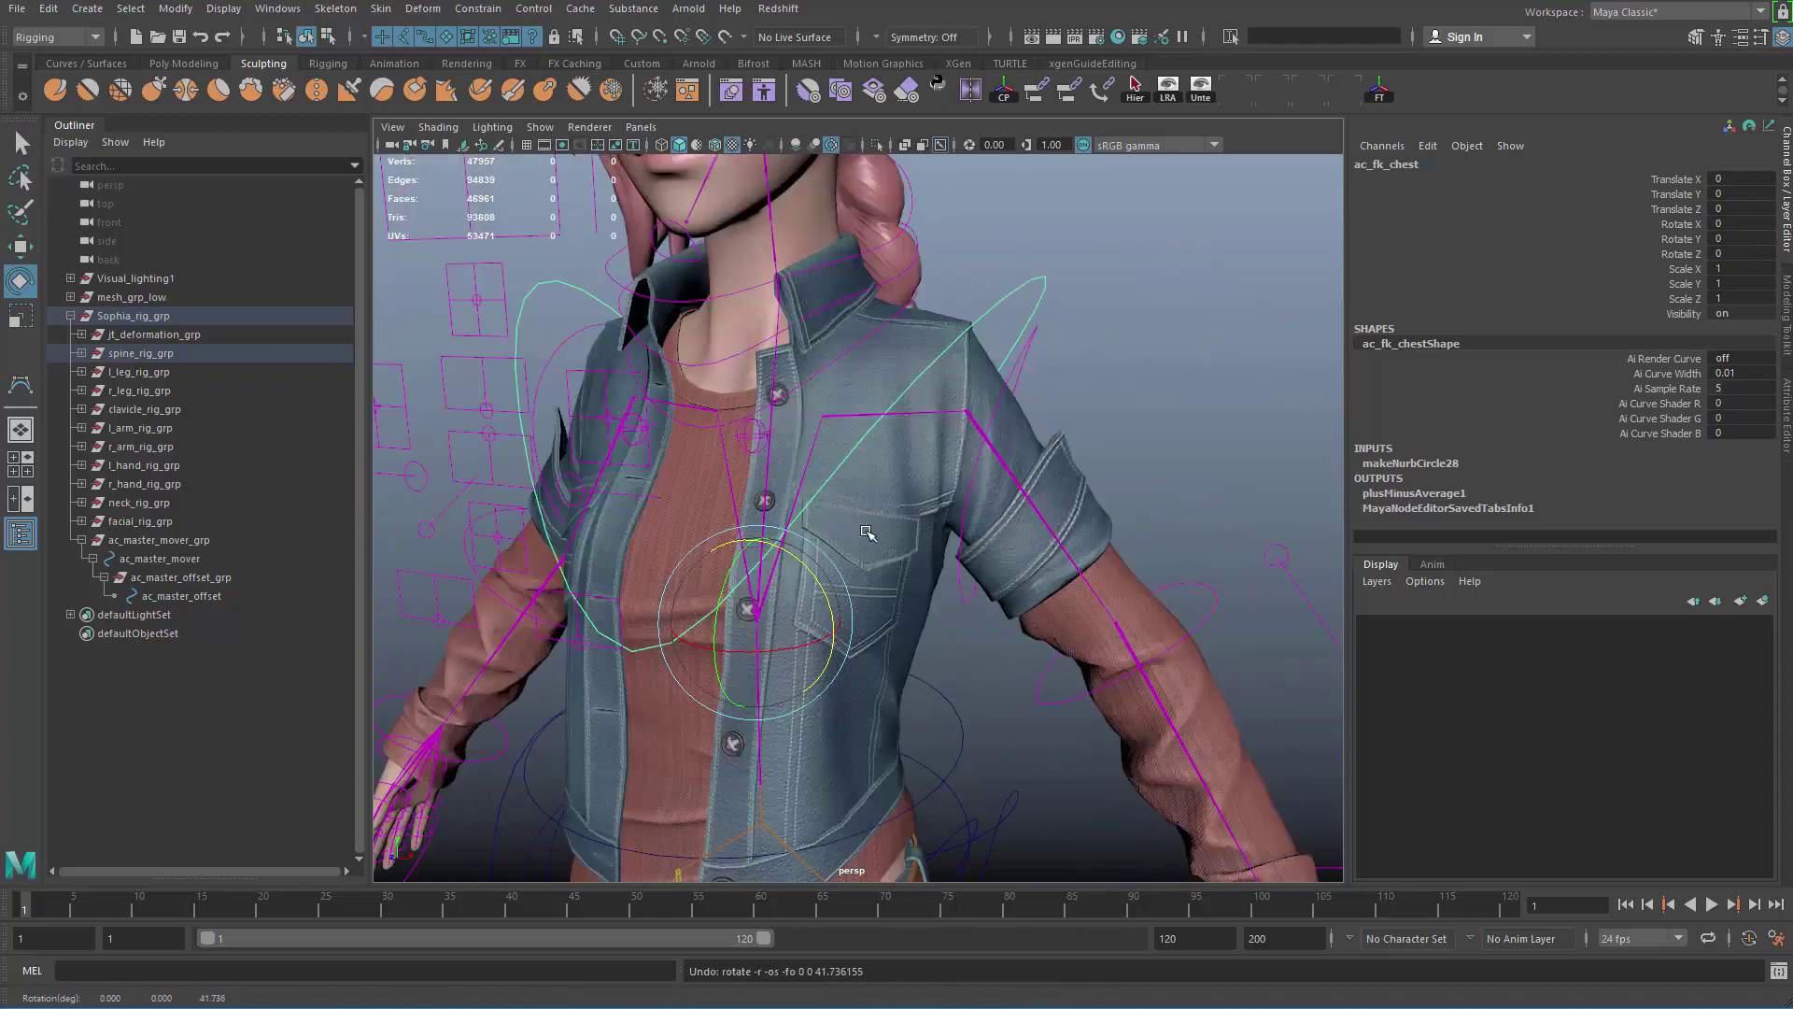
pyautogui.press('q')
pyautogui.click(927, 641)
# Step: Try rotating ac_l_clavicle to see how the left FK arm follows, select ac_l_fk_shoulder, and undo back to the rest pose
pyautogui.click(180, 297)
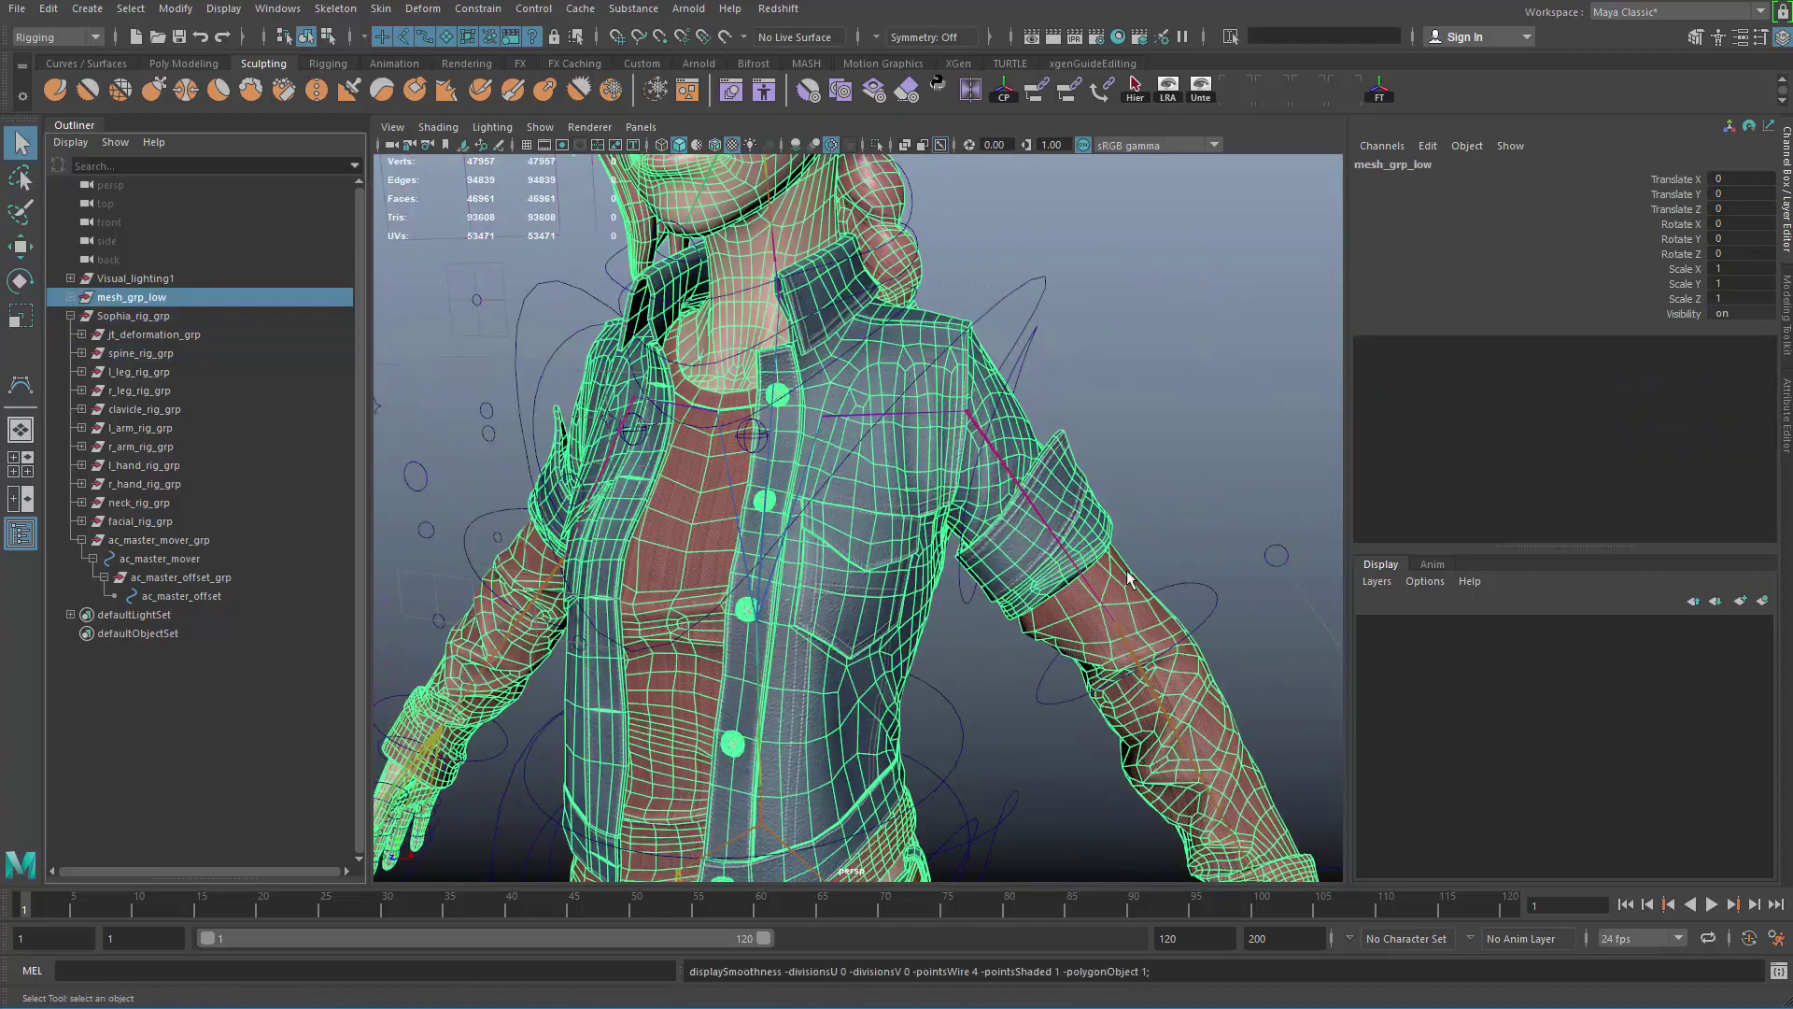
pyautogui.press('f')
pyautogui.click(1072, 479)
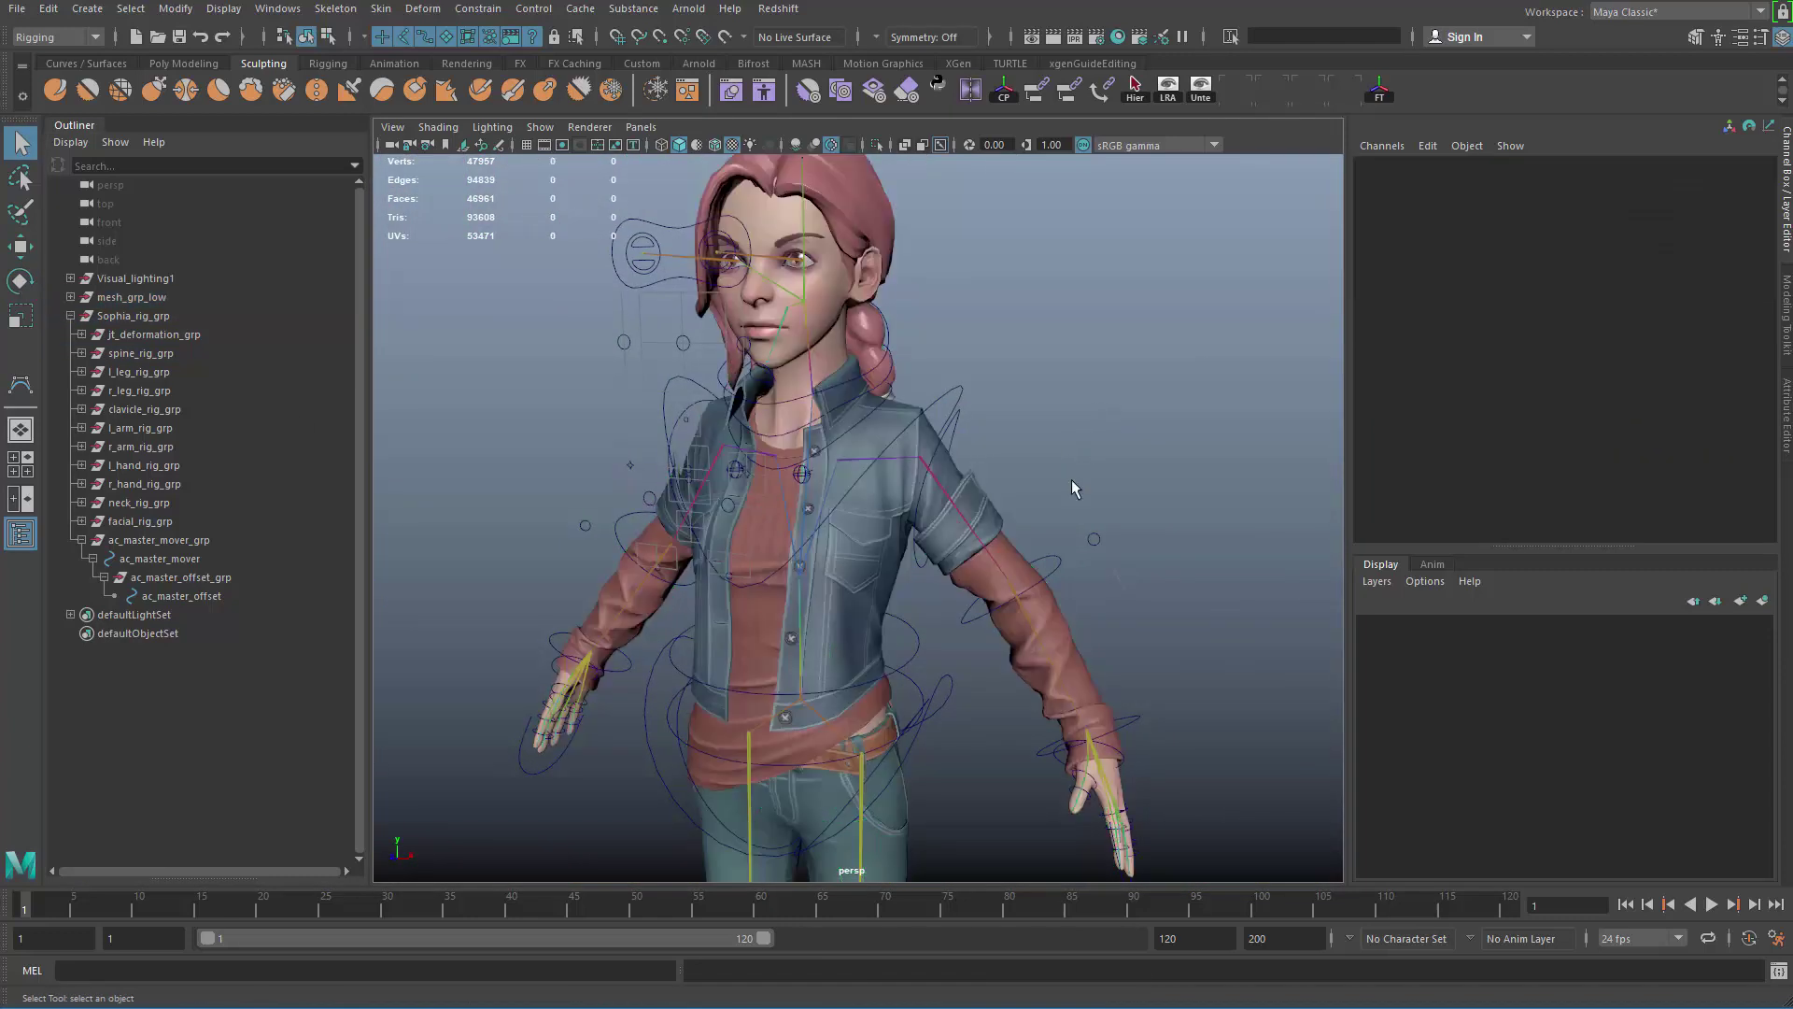
pyautogui.keyDown('alt'); pyautogui.moveTo(1113, 609); pyautogui.dragTo(1149, 540, button='middle'); pyautogui.keyUp('alt')
pyautogui.keyDown('alt'); pyautogui.moveTo(1149, 541); pyautogui.dragTo(1243, 561, button='right'); pyautogui.keyUp('alt')
pyautogui.keyDown('alt'); pyautogui.moveTo(928, 431); pyautogui.dragTo(854, 481, button='middle'); pyautogui.keyUp('alt')
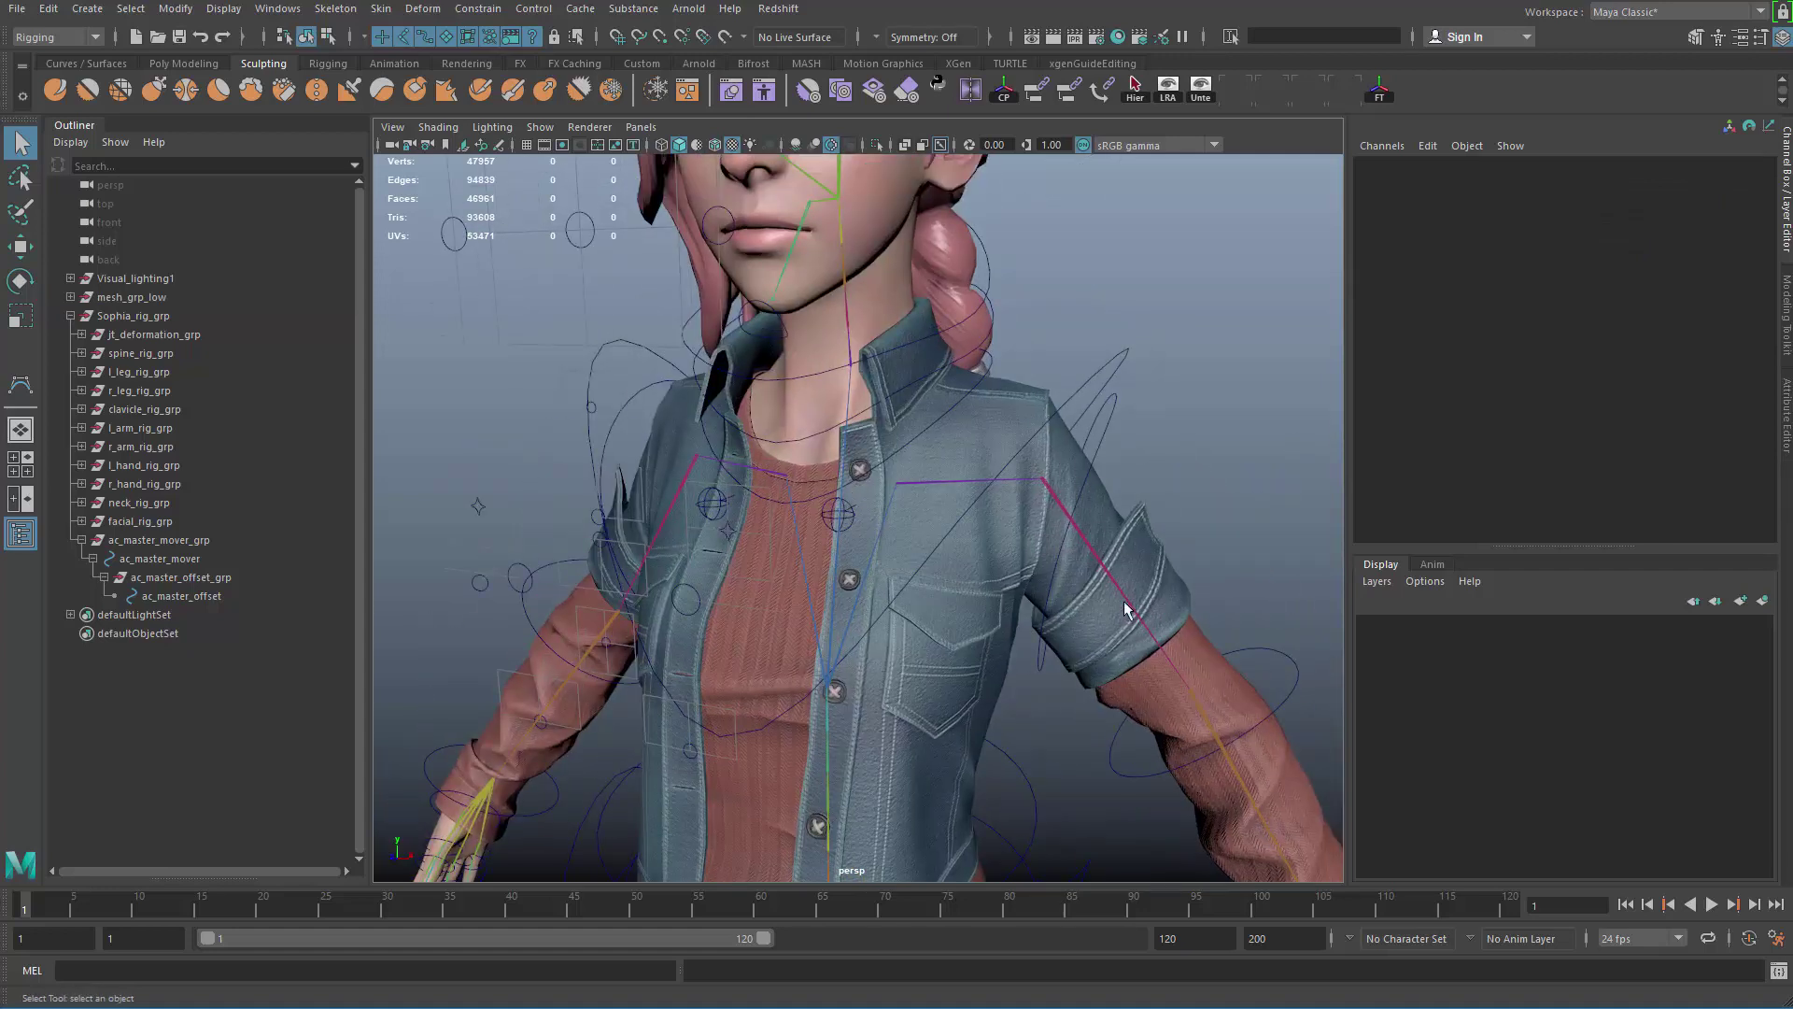
pyautogui.click(851, 514)
pyautogui.press('e')
pyautogui.moveTo(911, 478); pyautogui.dragTo(860, 426)
pyautogui.press('q')
pyautogui.click(1037, 301)
pyautogui.press('e')
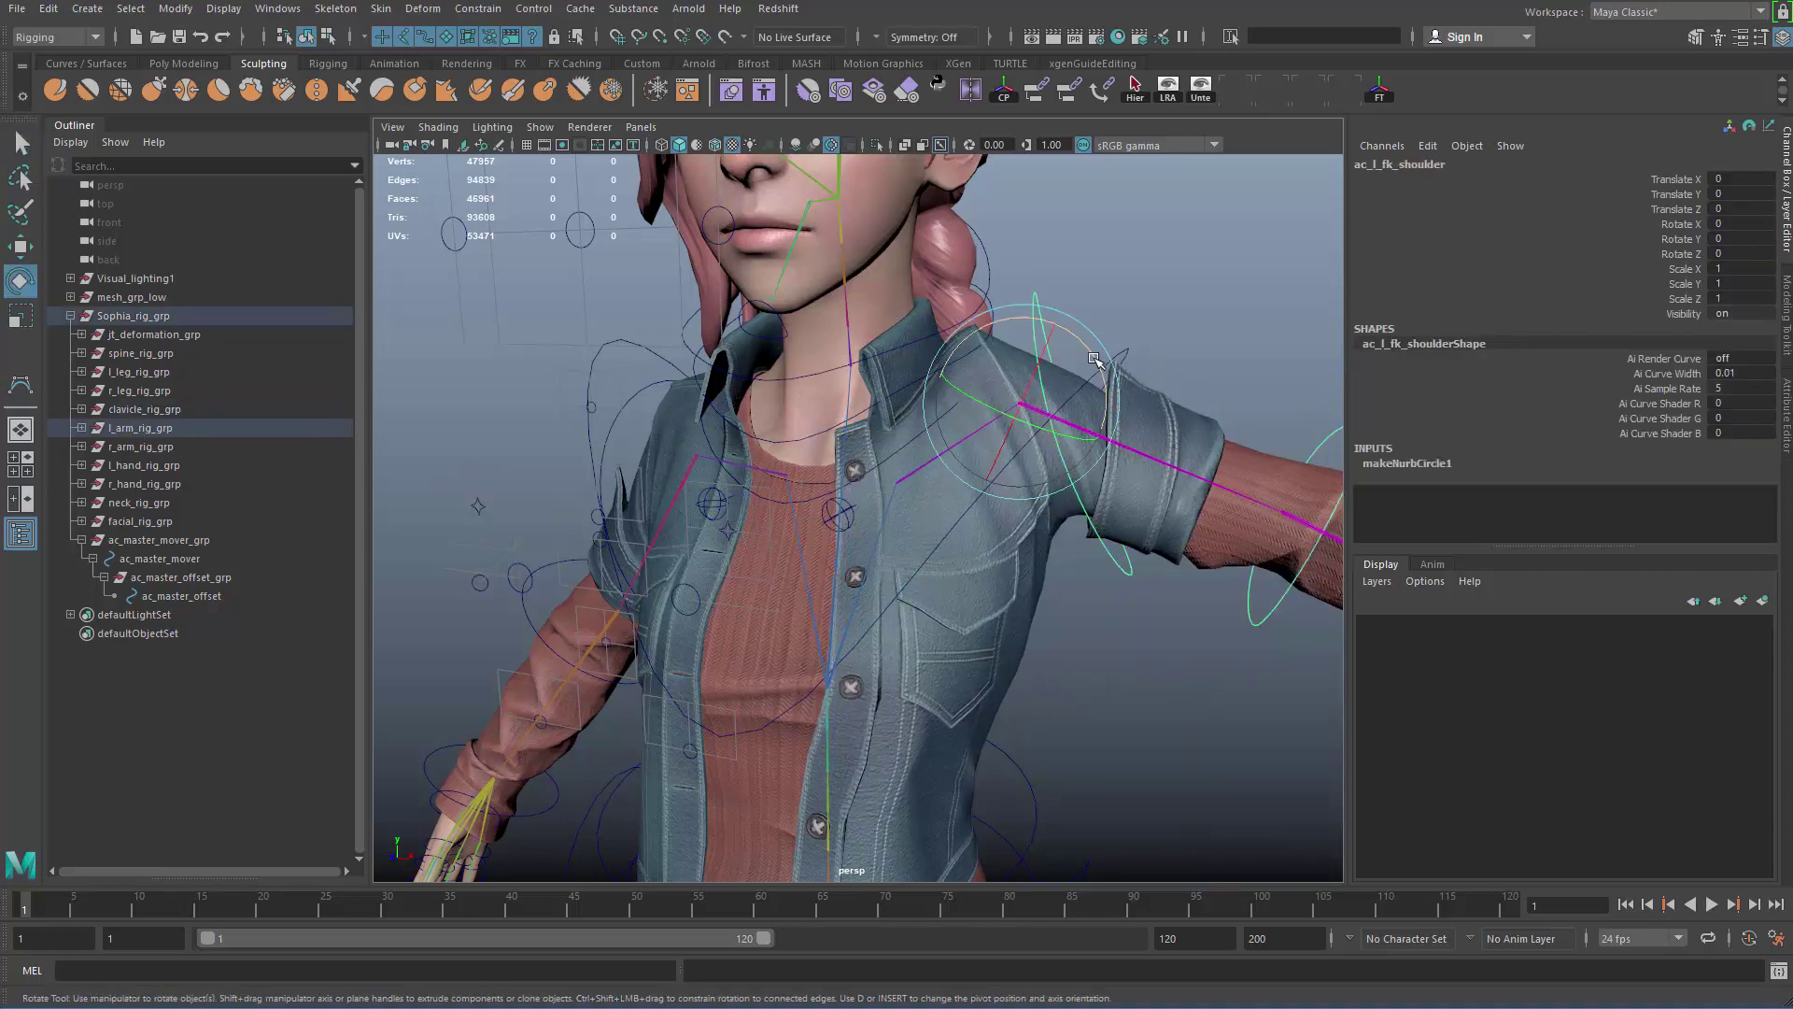
pyautogui.hotkey('ctrl', 'z')
pyautogui.hotkey('ctrl', 'z')
pyautogui.hotkey('ctrl', 'z')
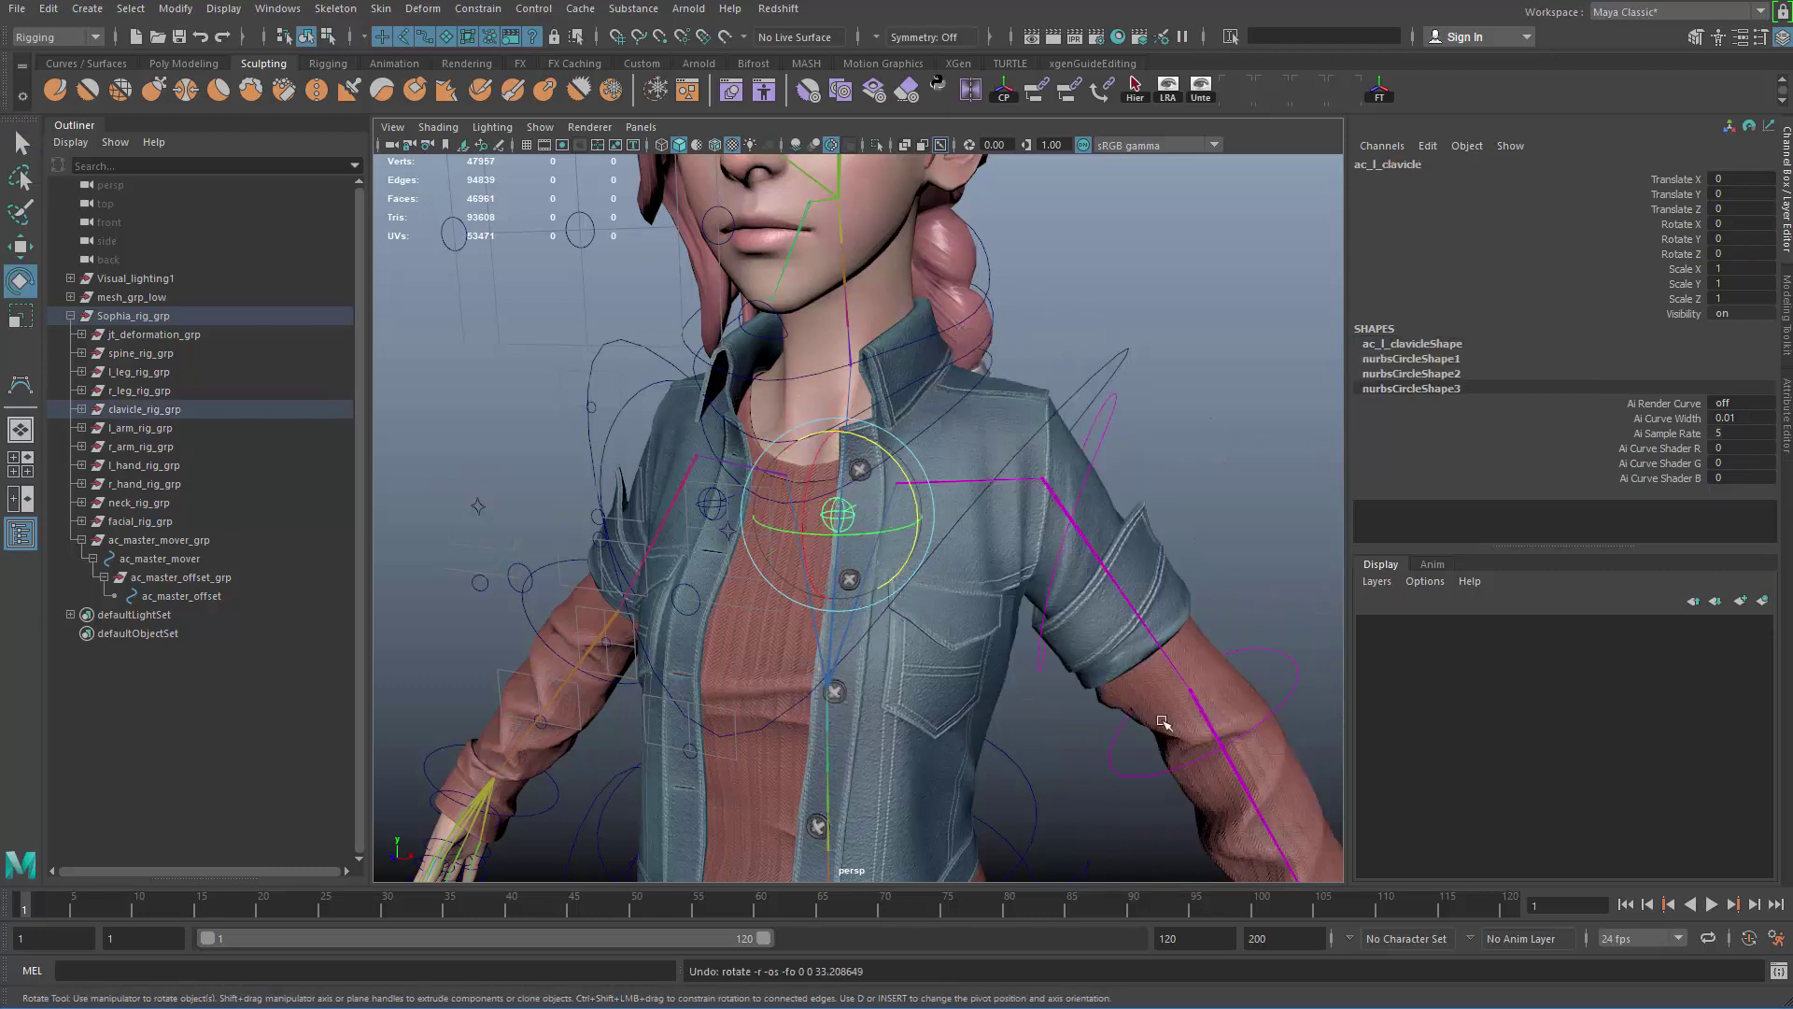
# Step: Select the ac_l_fk_shoulder control and reveal it in the Outliner to examine the left arm's group hierarchy
pyautogui.press('q')
pyautogui.click(1190, 391)
pyautogui.click(1100, 411)
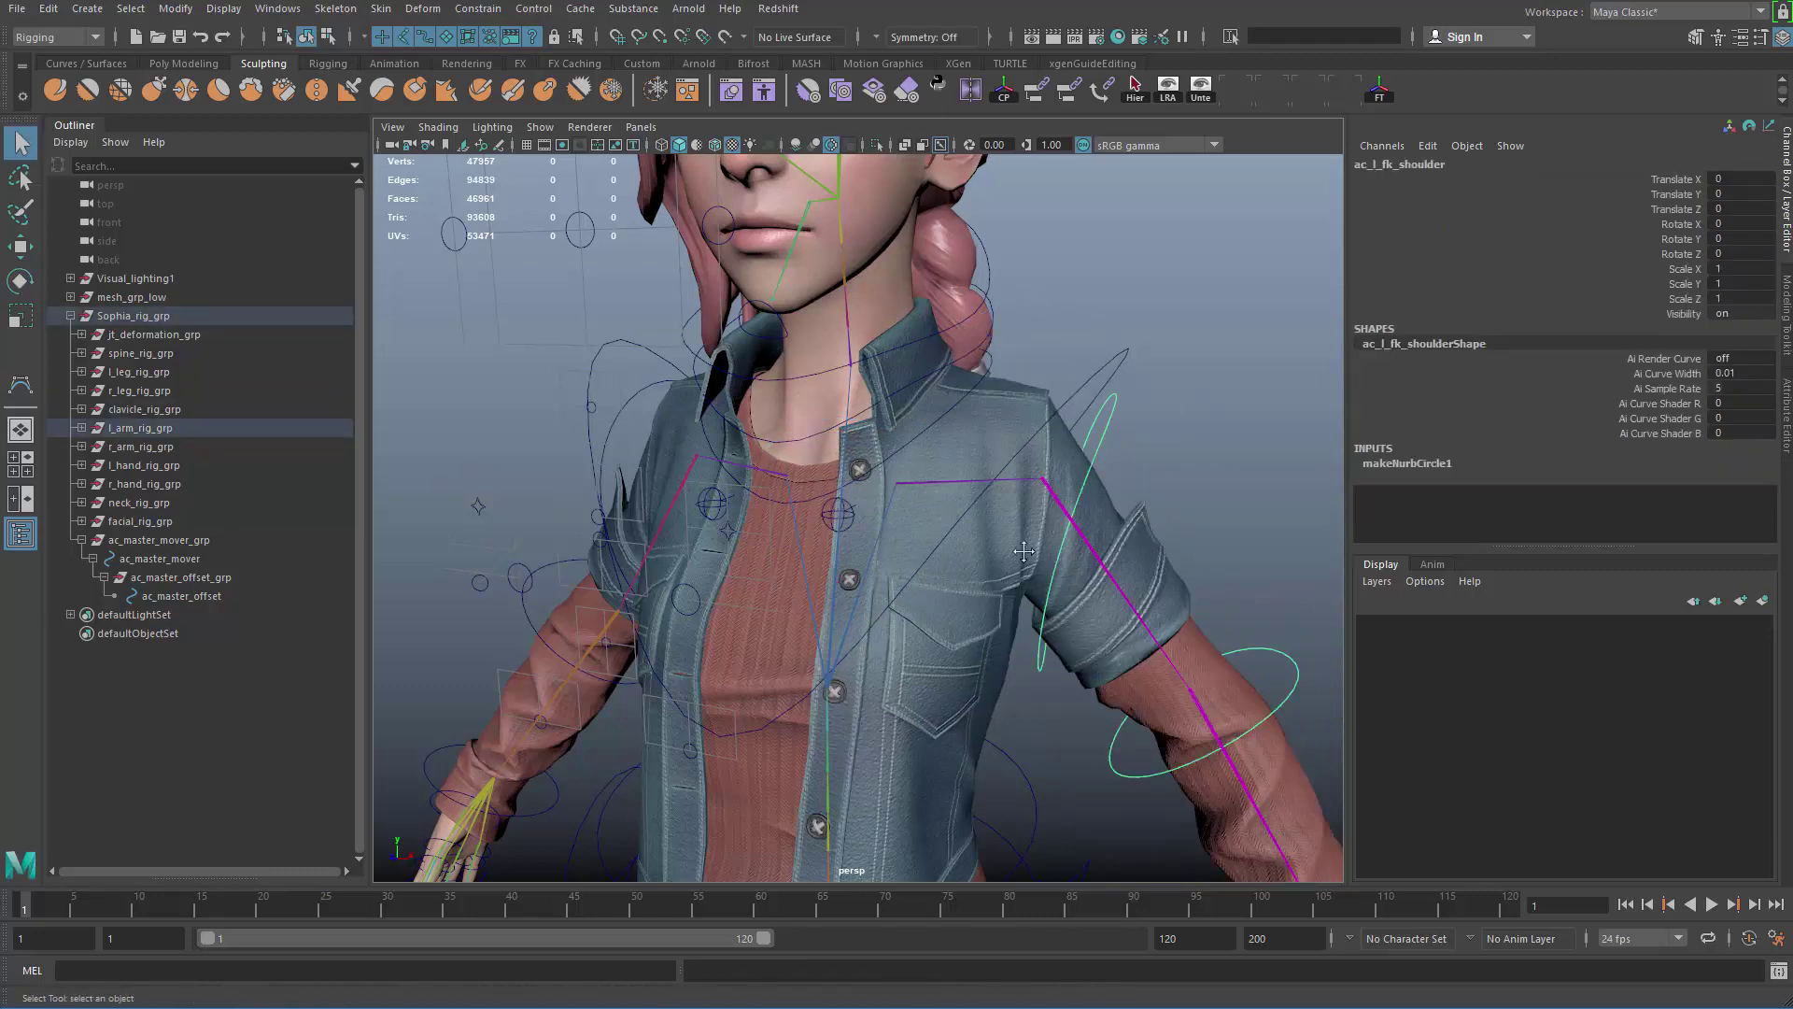
pyautogui.scroll(-2, 1024, 552)
pyautogui.scroll(-5, 815, 507)
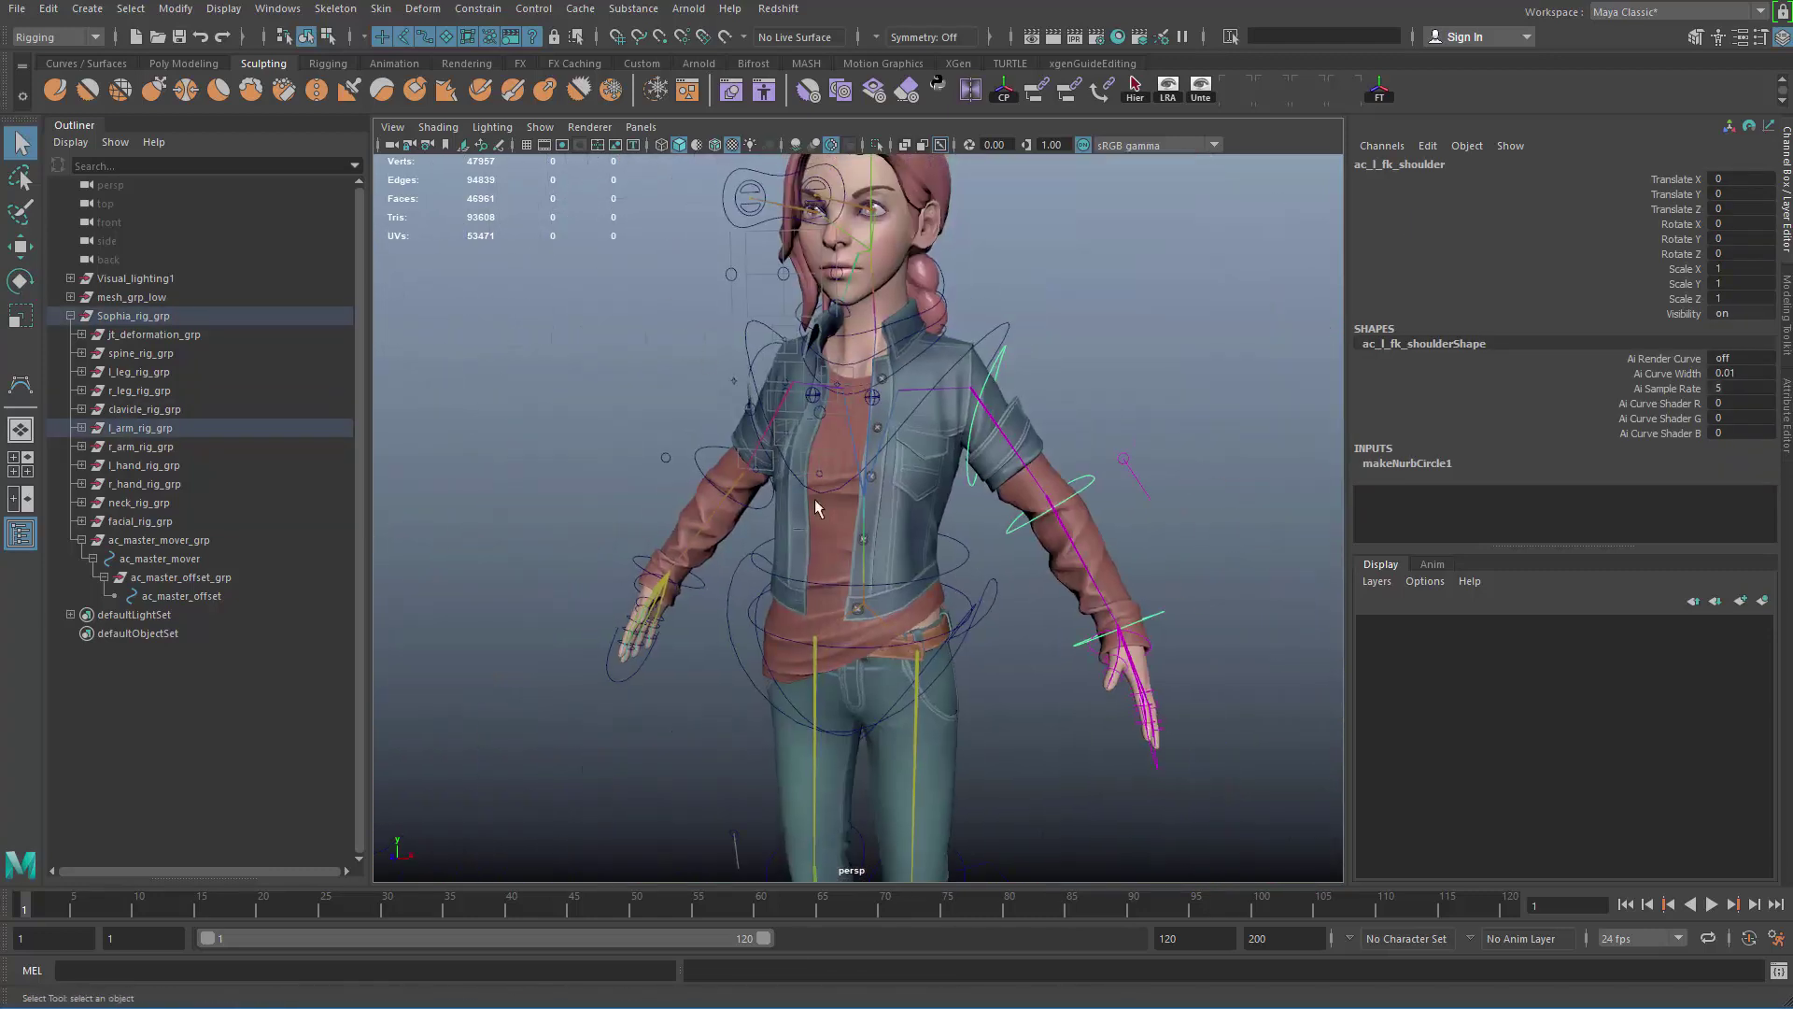
pyautogui.scroll(5, 981, 518)
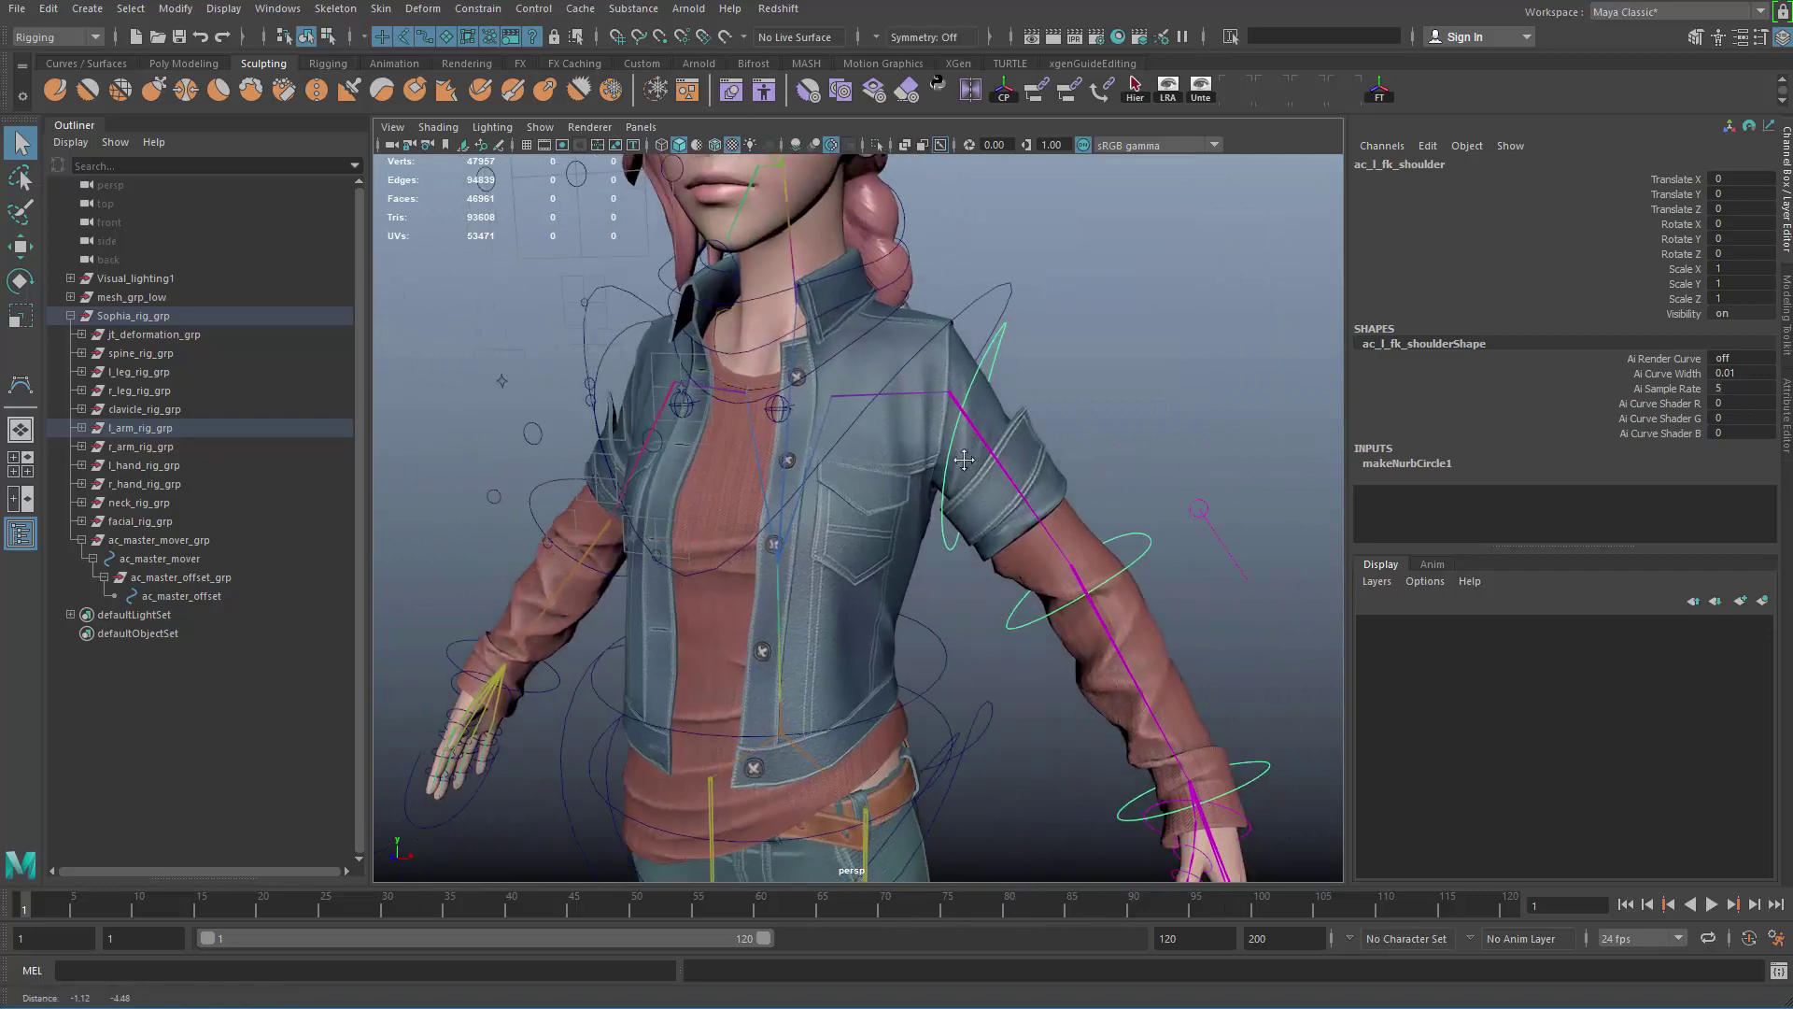
pyautogui.scroll(2, 964, 460)
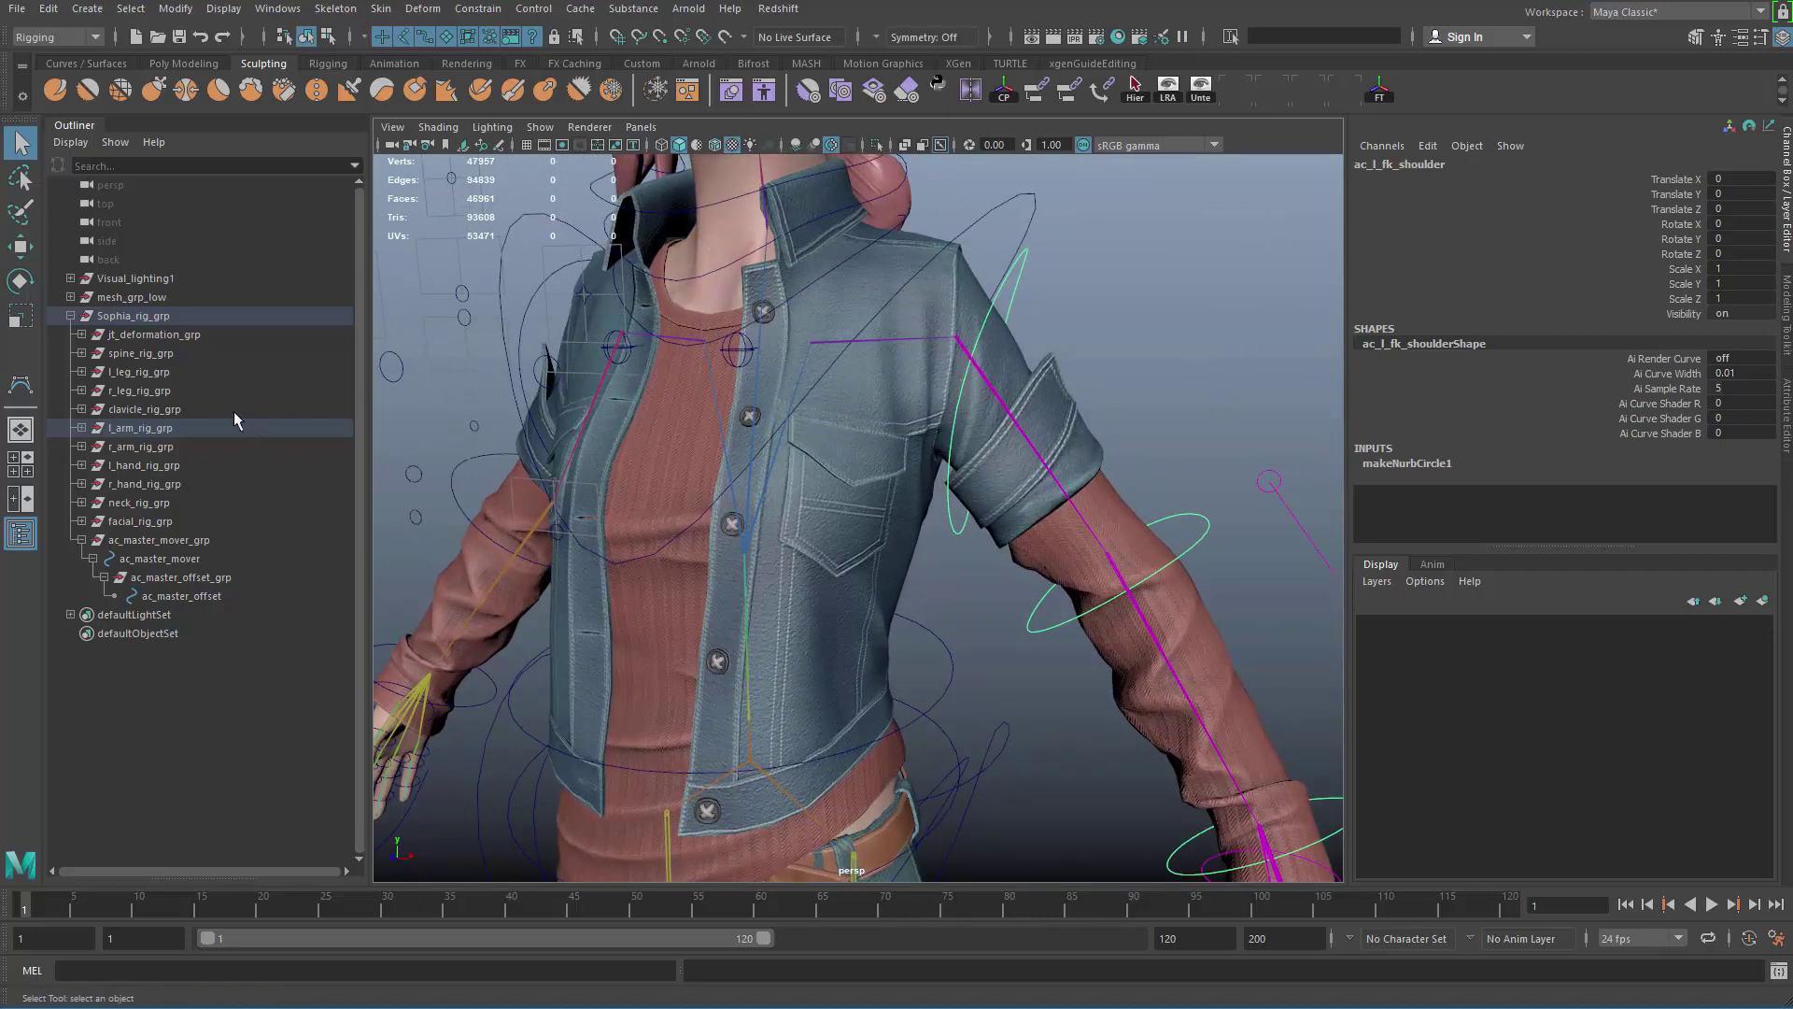
pyautogui.press('f')
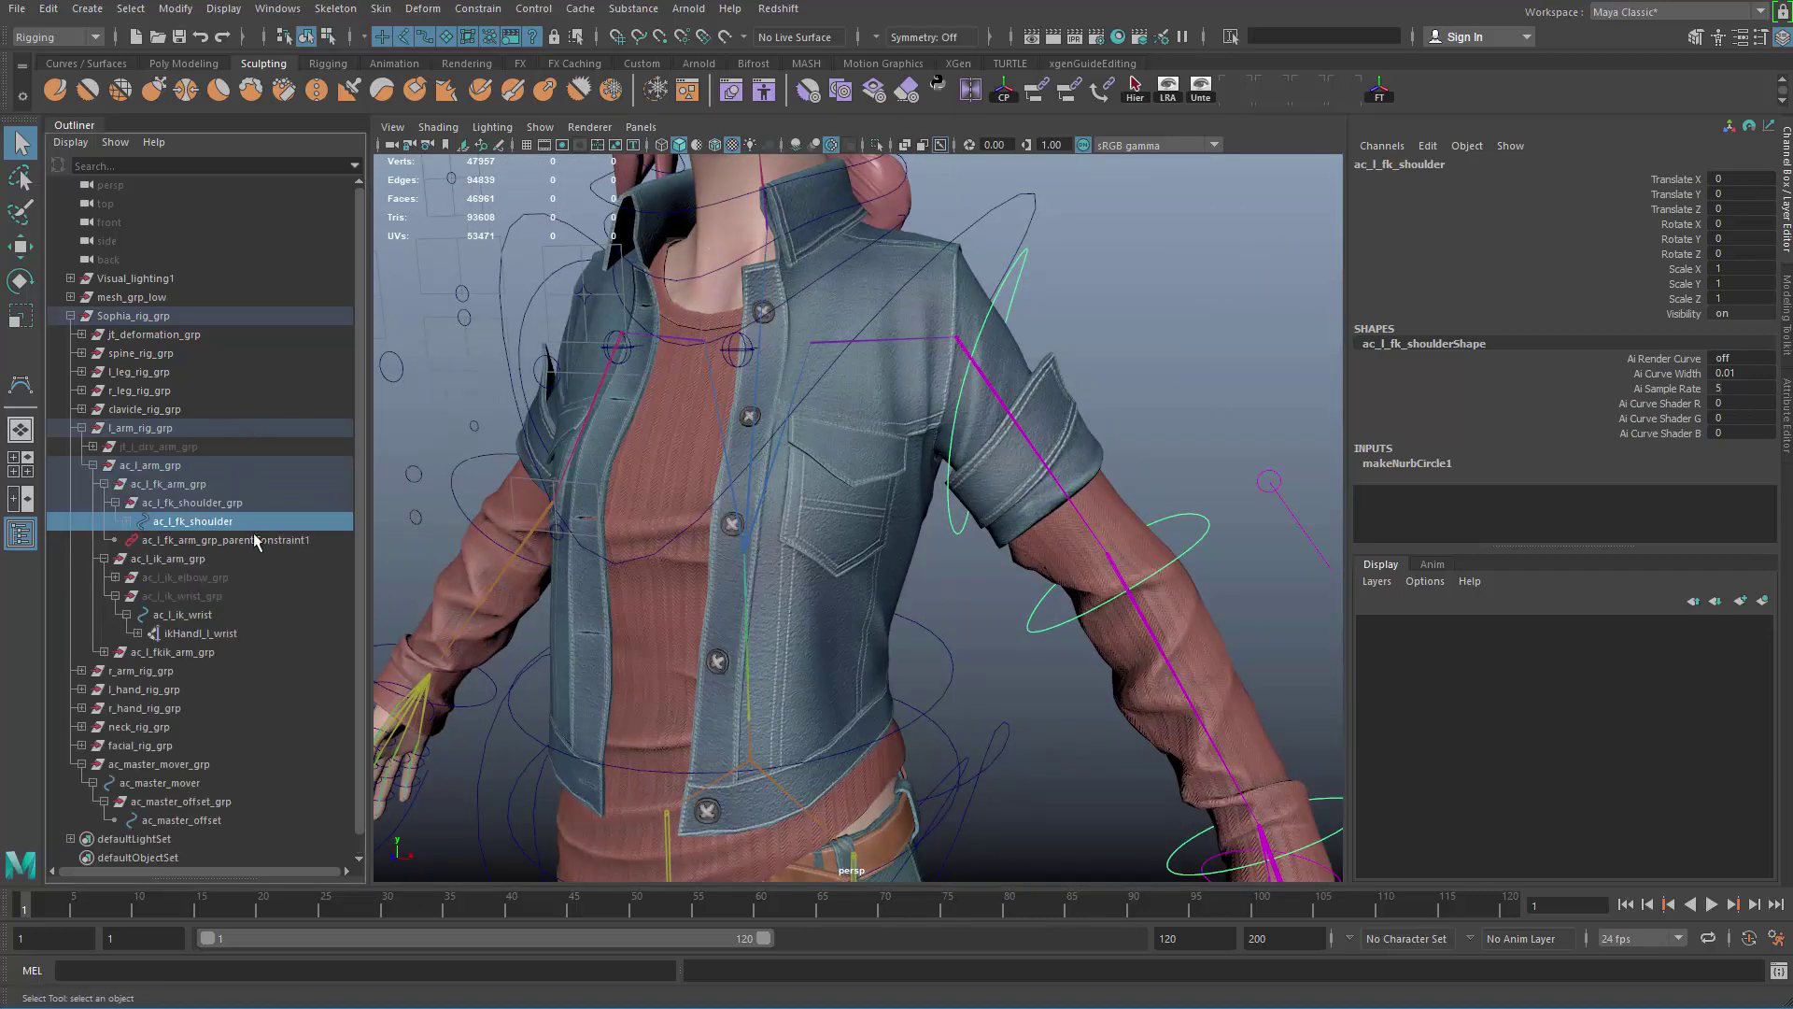
# Step: Collapse the ac_l_arm_grp, l_arm_rig_grp, ac_master_mover_grp and Sophia_rig_grp hierarchies
pyautogui.click(92, 465)
pyautogui.click(81, 428)
pyautogui.click(81, 540)
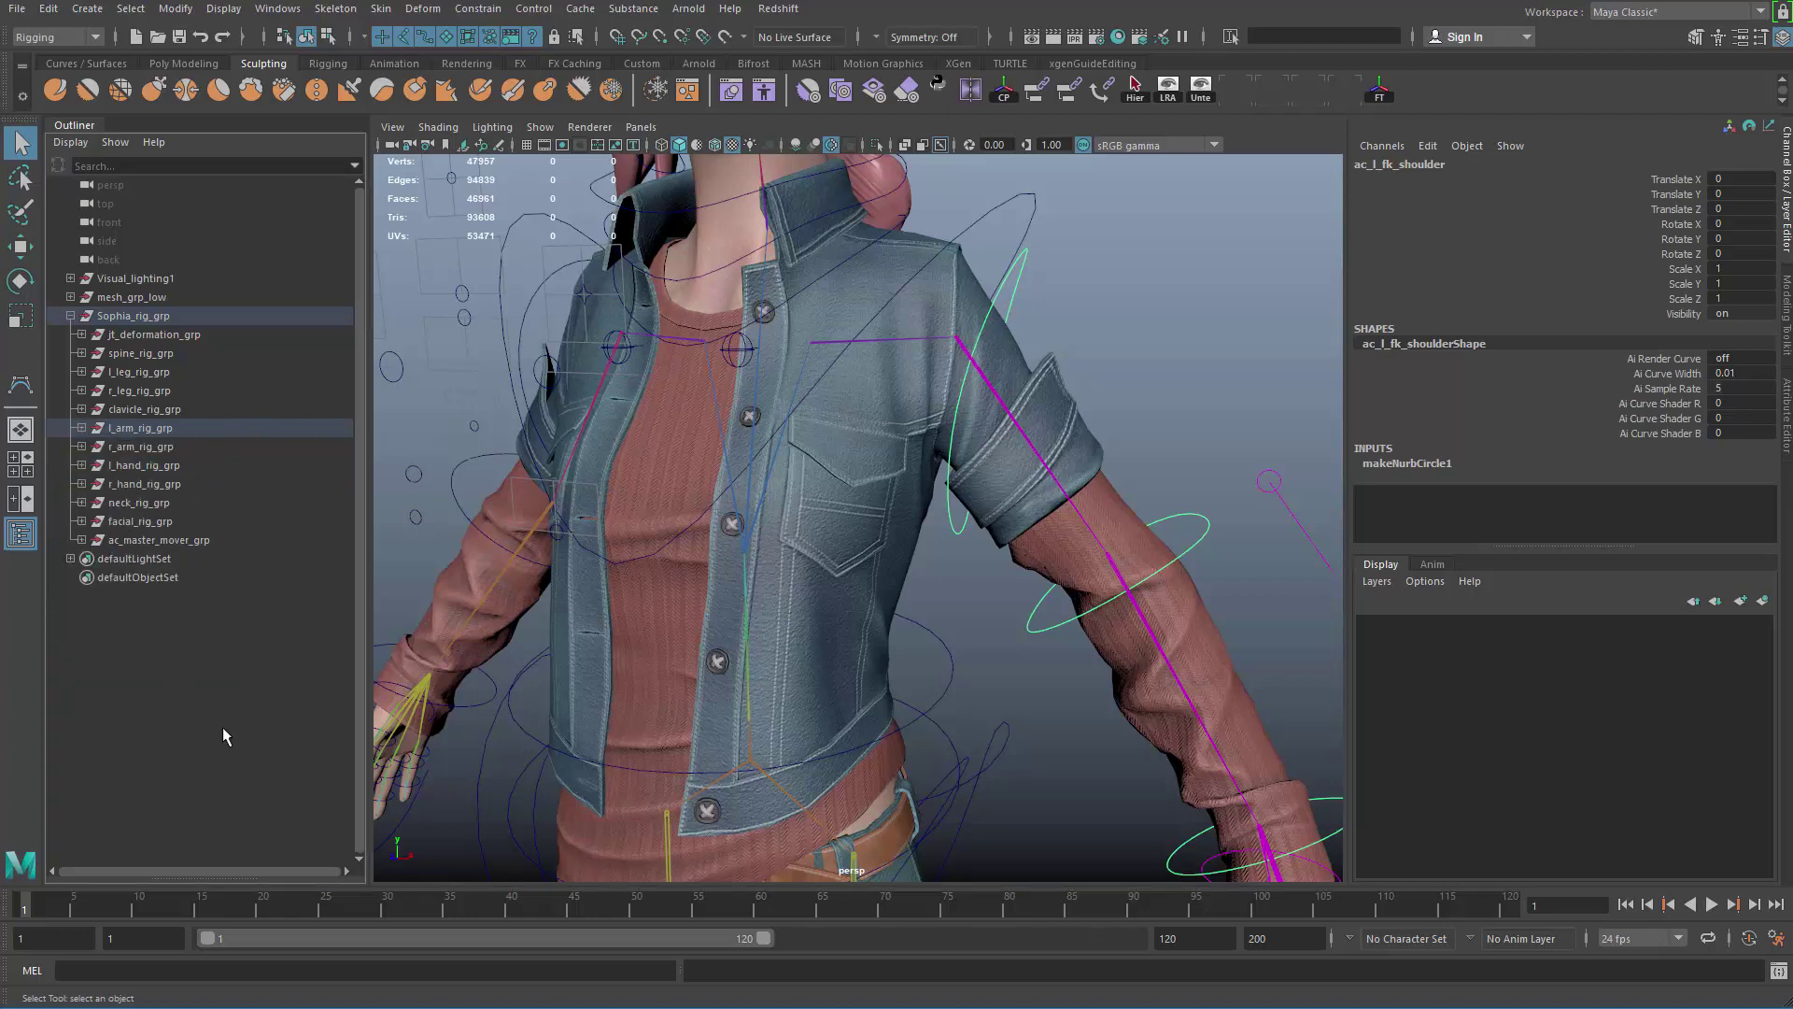
pyautogui.click(70, 316)
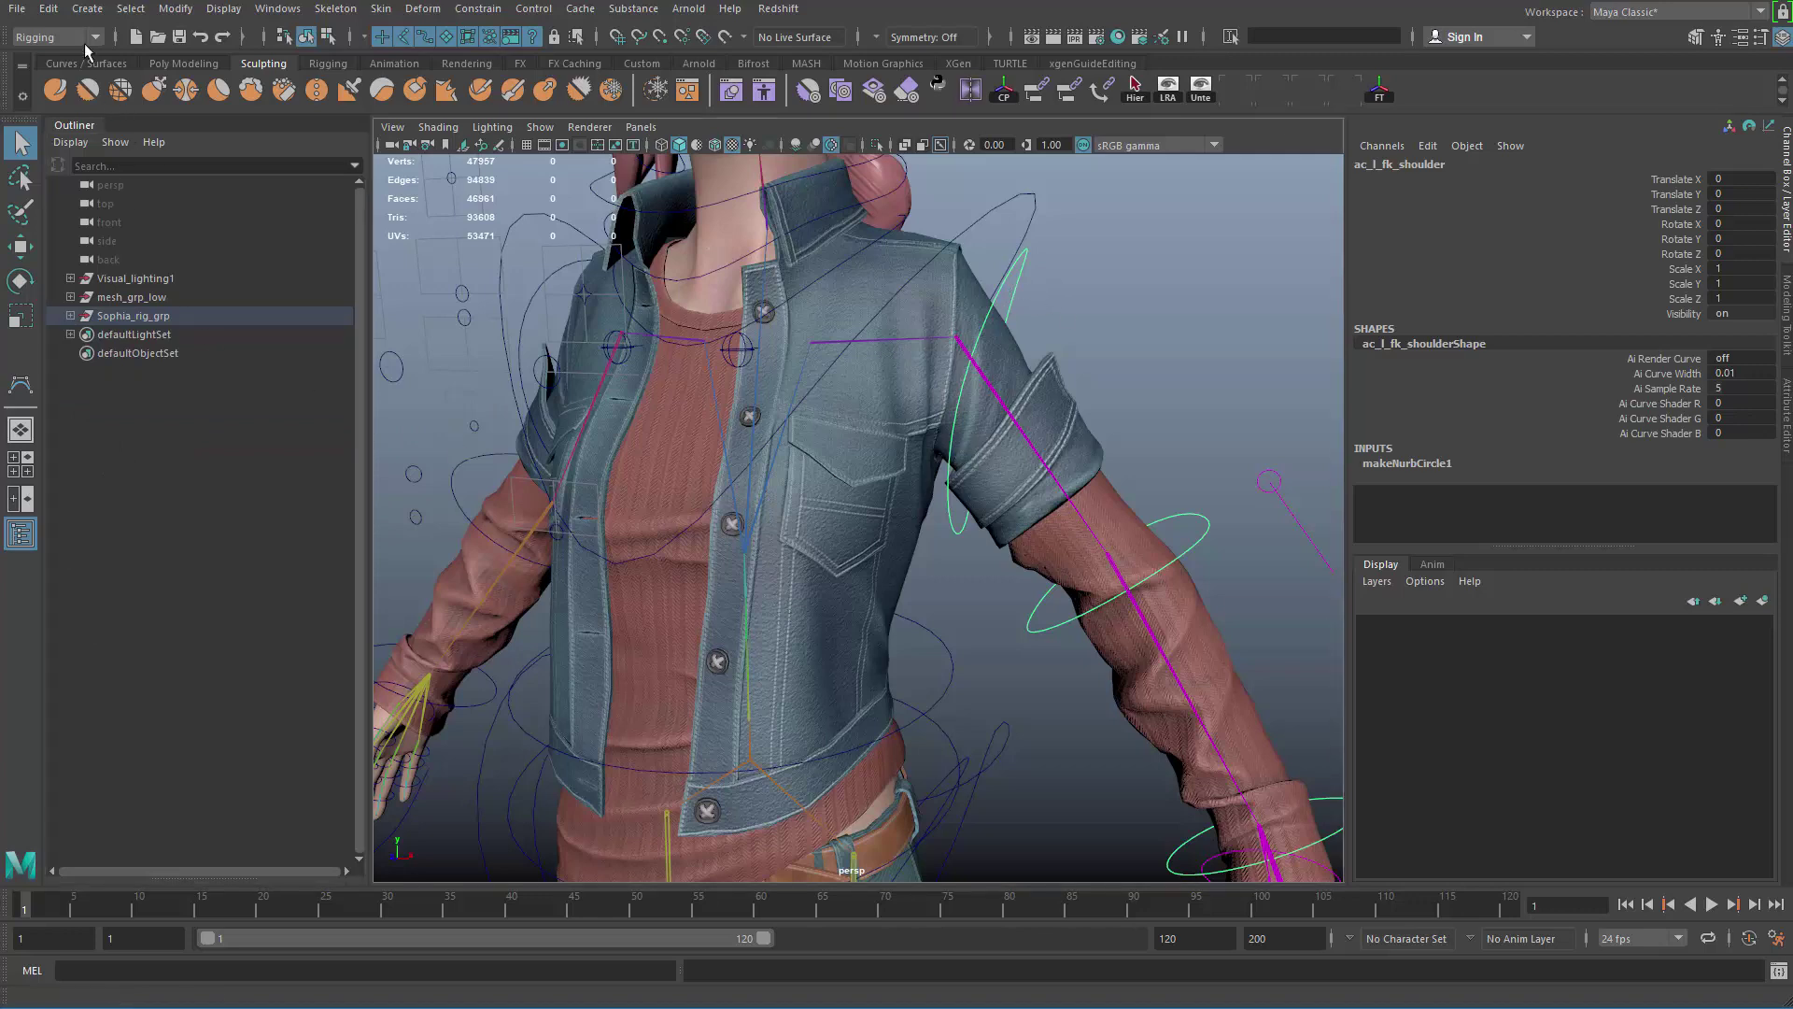
# Step: Create a locator and rename it loc_l_arm_fk_space_clavicle
pyautogui.click(84, 11)
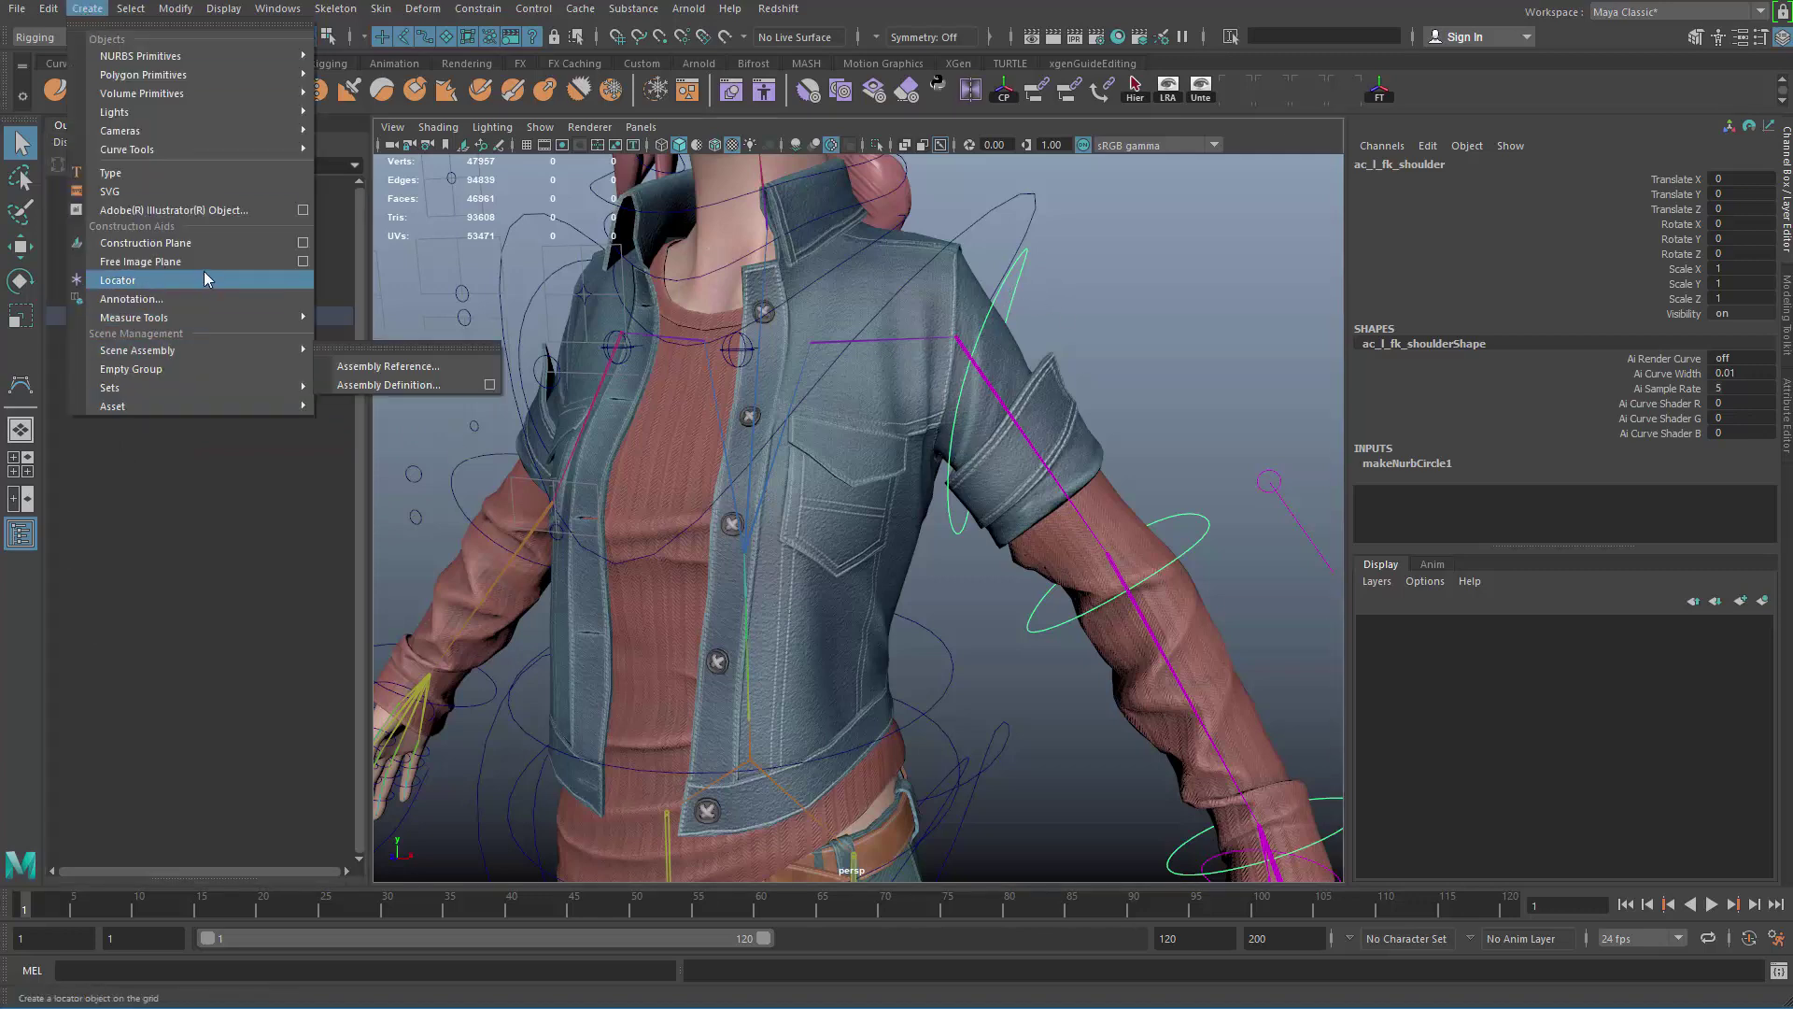
pyautogui.click(203, 281)
pyautogui.doubleClick(157, 332)
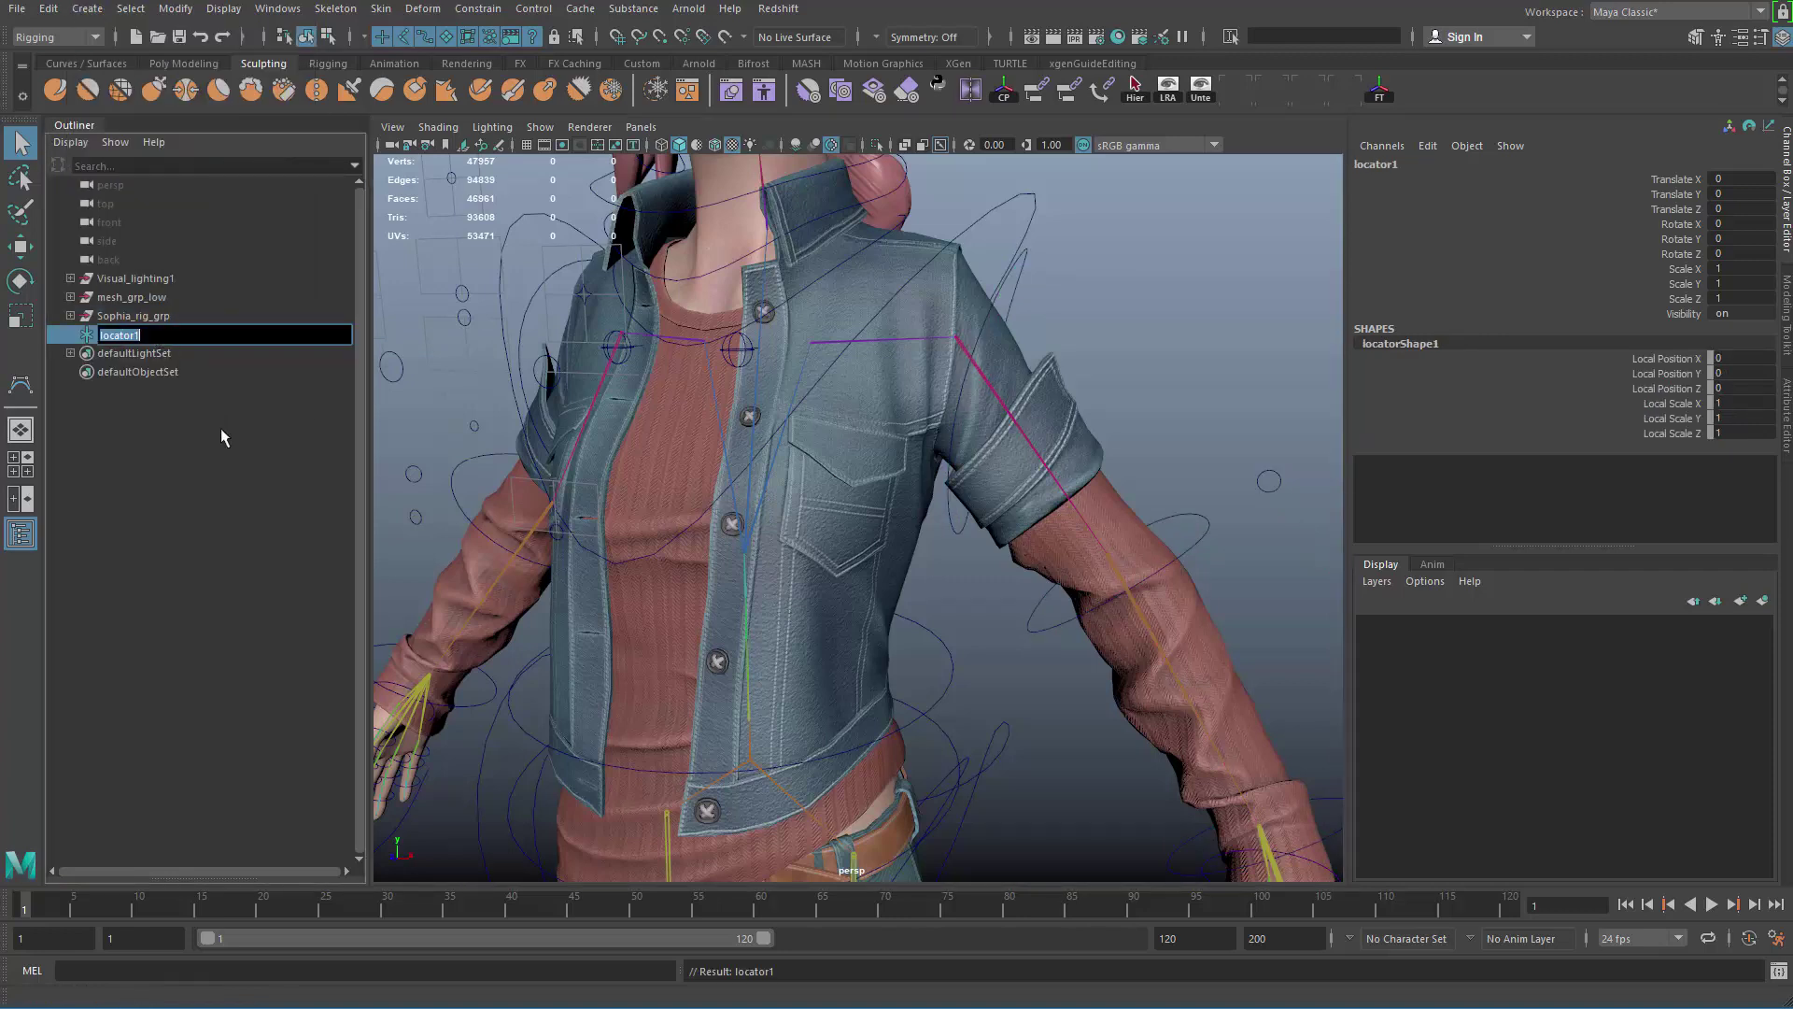
pyautogui.press('Right')
pyautogui.press('BackSpace')
pyautogui.press('BackSpace')
pyautogui.press('BackSpace')
pyautogui.press('BackSpace')
pyautogui.press('BackSpace')
pyautogui.write('_l_arm_fk_space')
pyautogui.write('_clavicle')
pyautogui.press('Return')
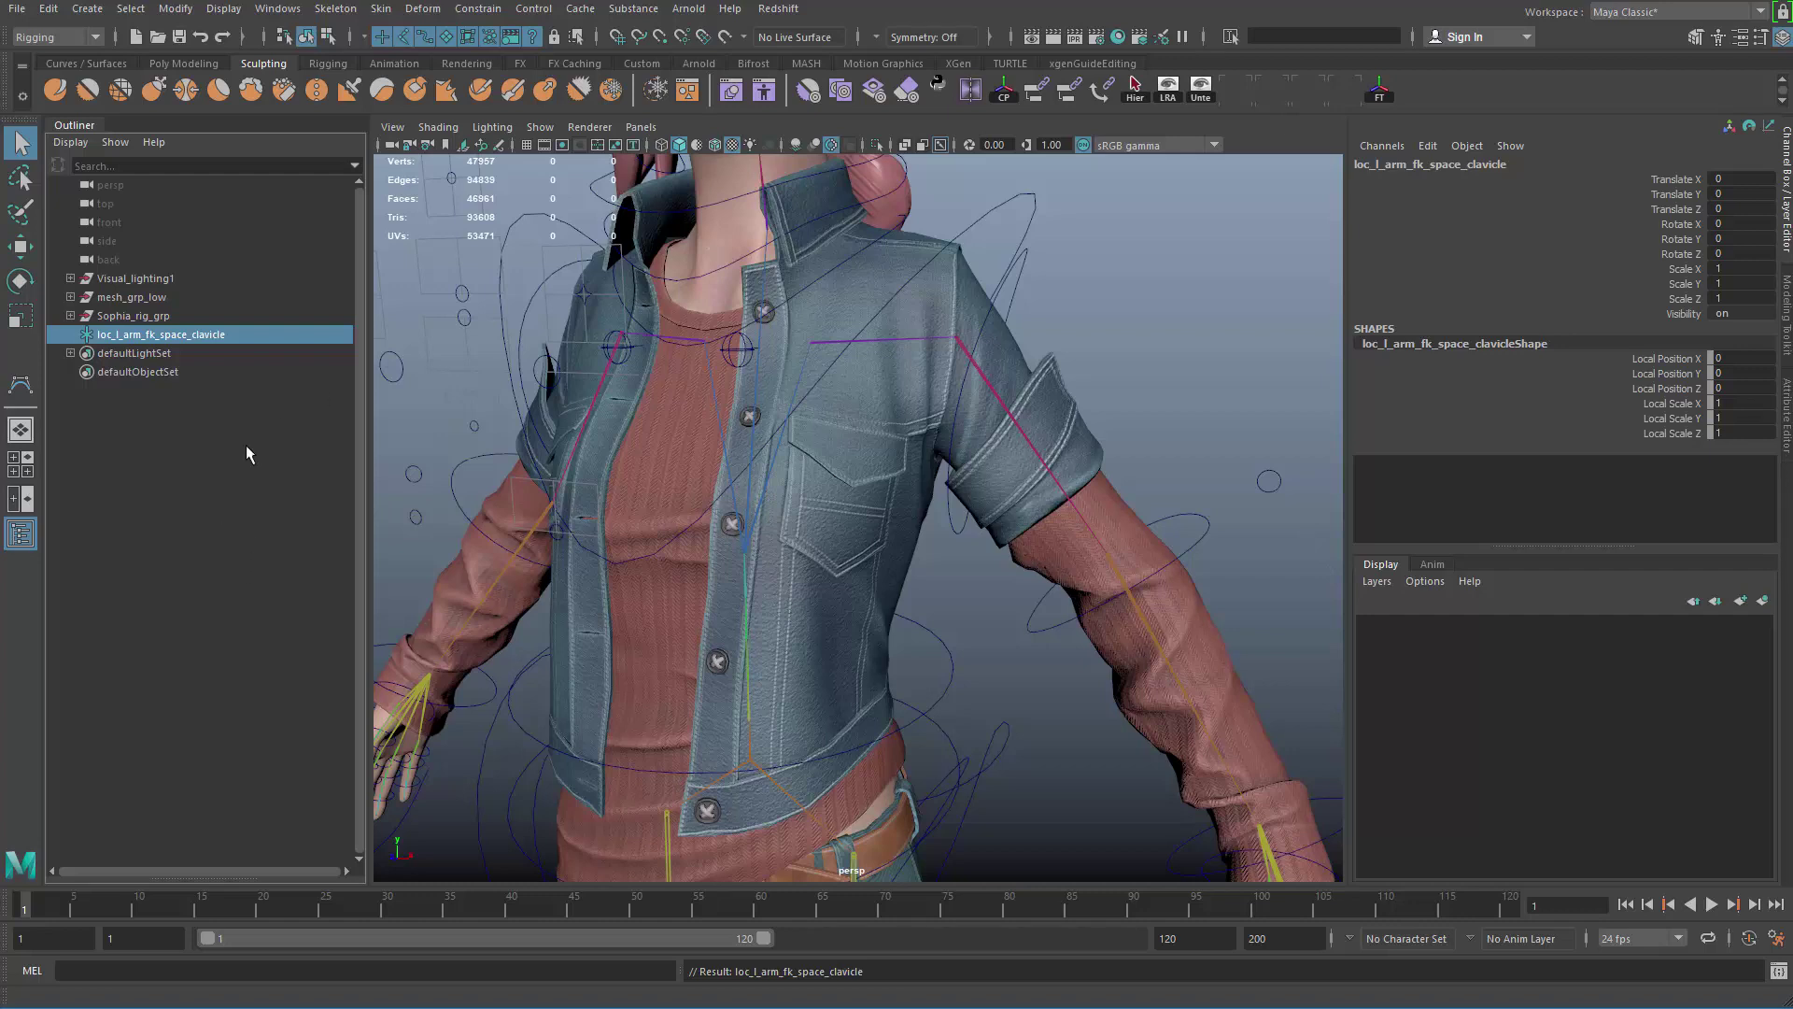
# Step: Duplicate the clavicle space locator and rename the copy loc_l_arm_fk_space_spine
pyautogui.hotkey('ctrl', 'd')
pyautogui.doubleClick(205, 353)
pyautogui.moveTo(199, 354); pyautogui.dragTo(238, 354)
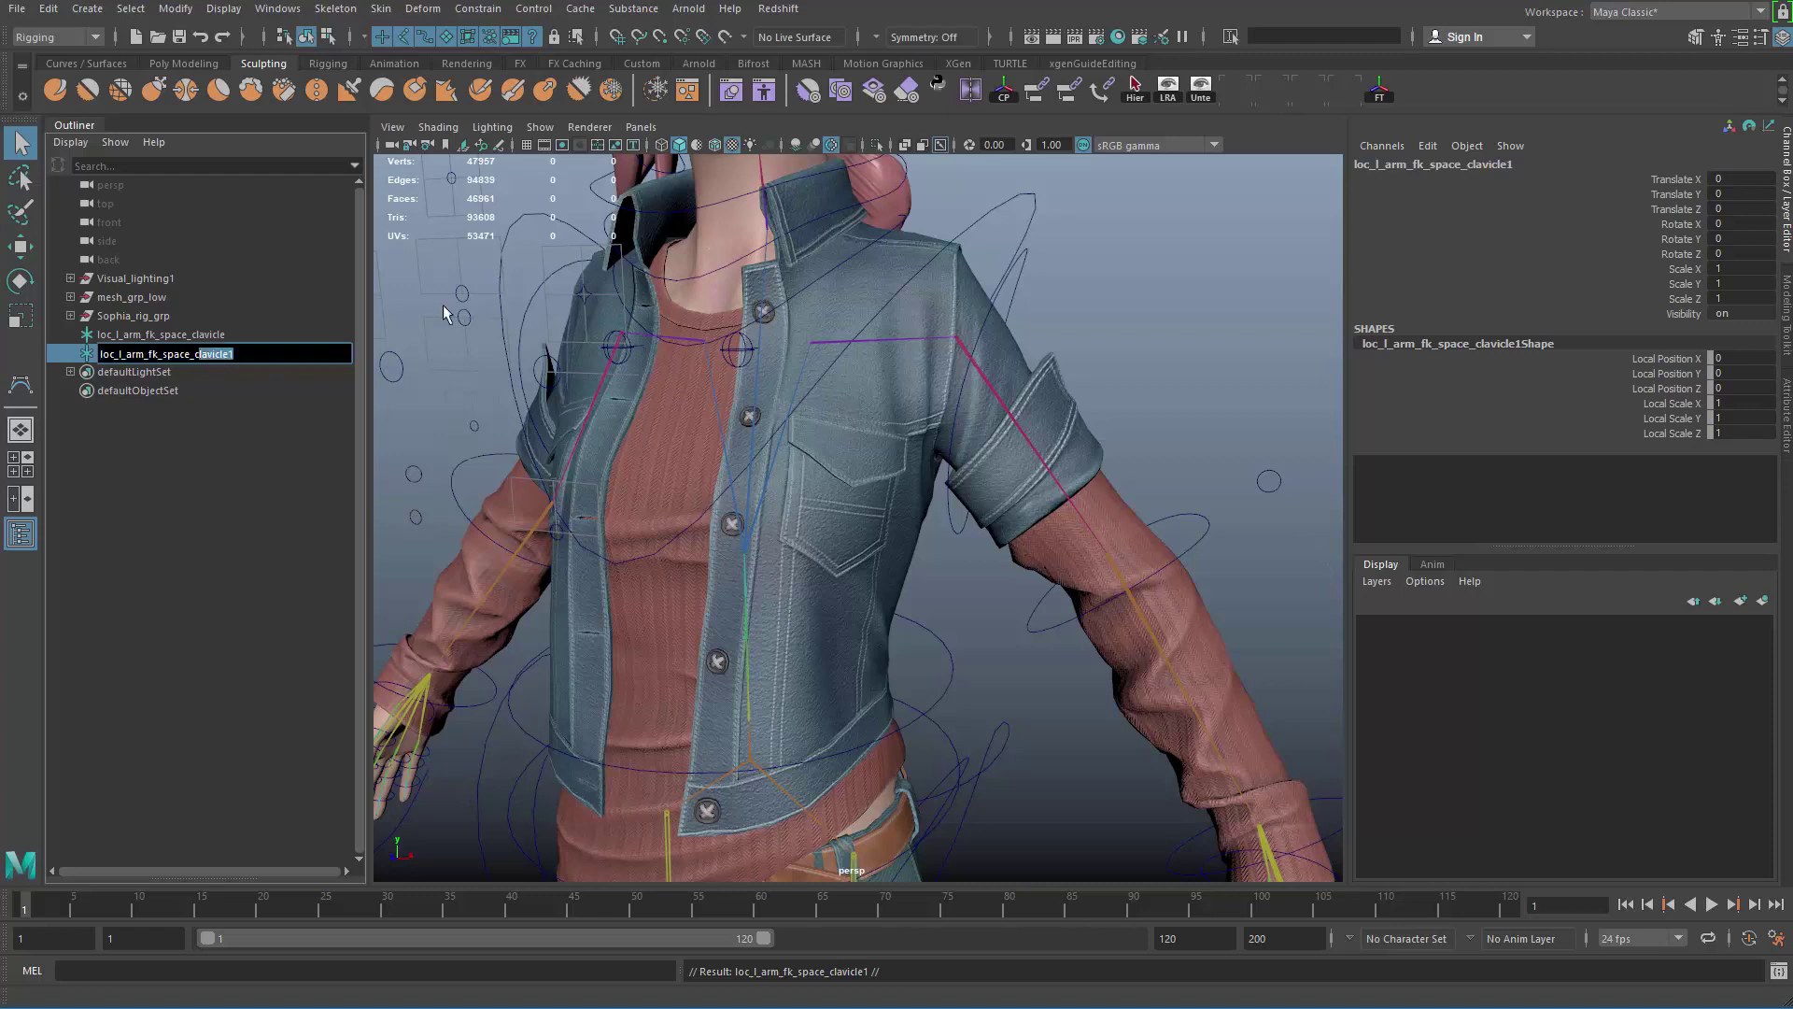
pyautogui.press('BackSpace')
pyautogui.press('BackSpace')
pyautogui.write('spine')
pyautogui.press('Return')
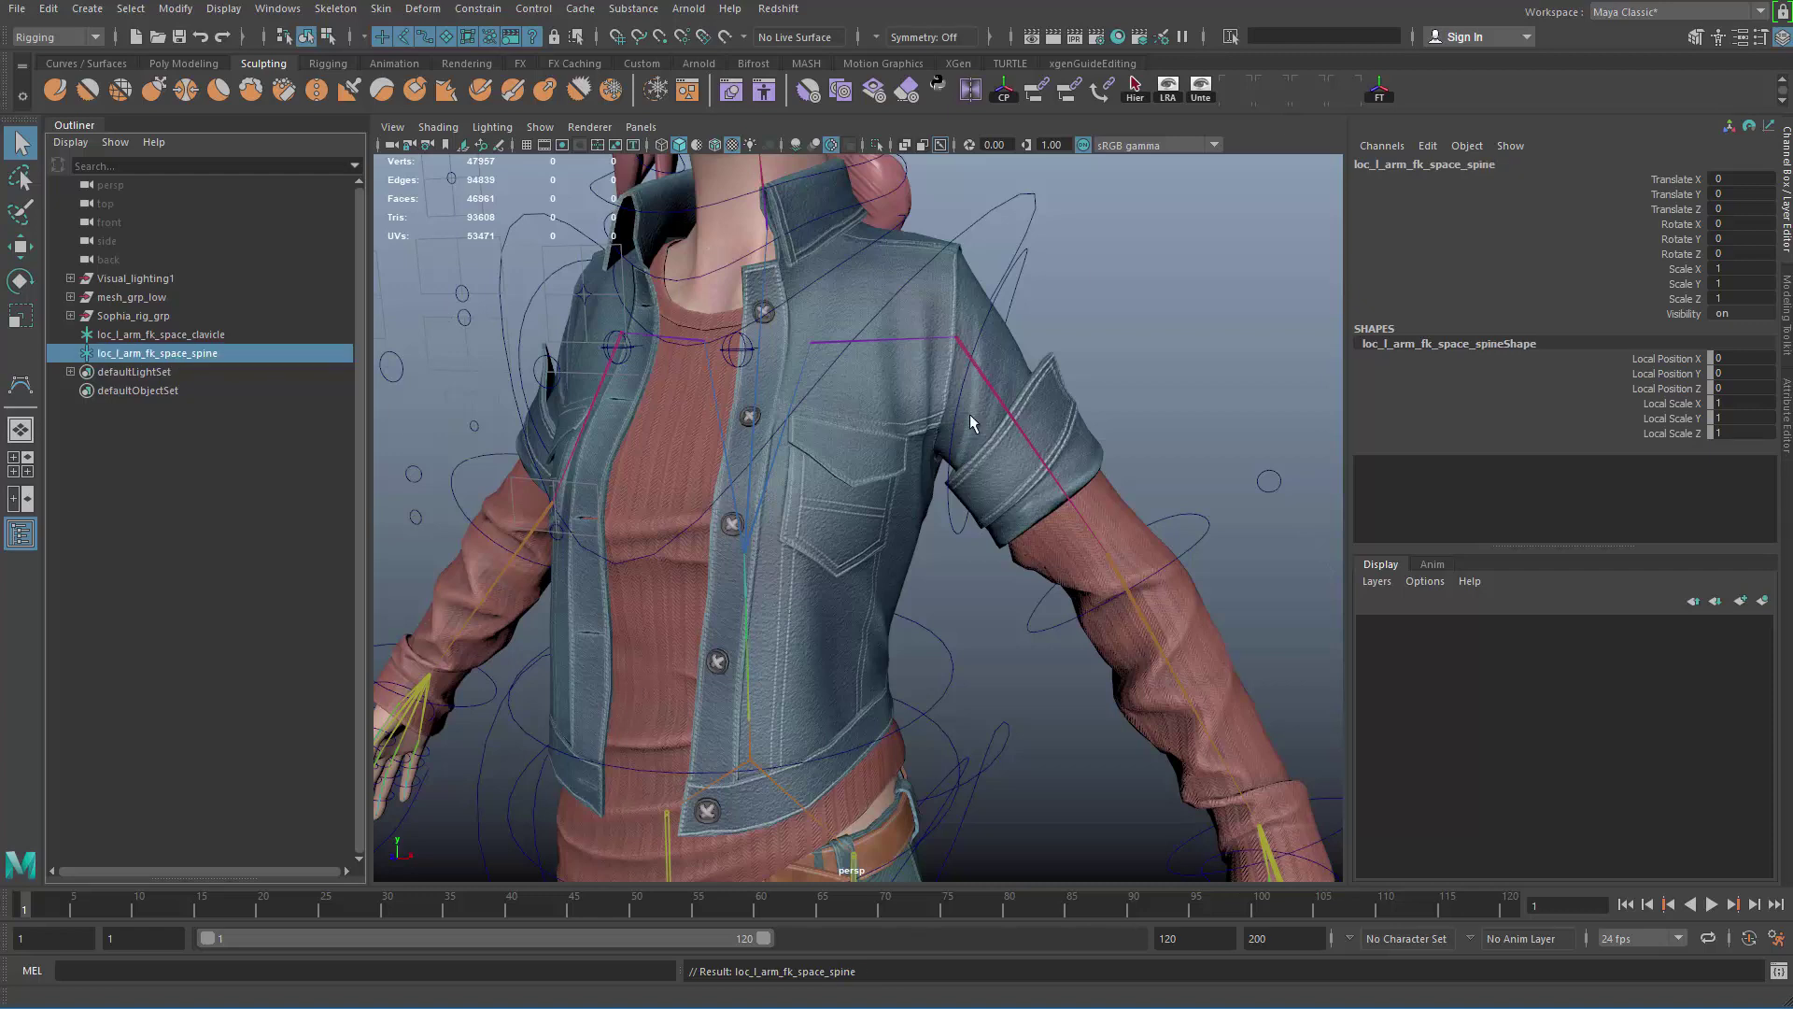
# Step: Try rotating the ac_fk_chest control, undo the rotation and reselect loc_l_arm_fk_space_spine
pyautogui.click(1032, 213)
pyautogui.press('e')
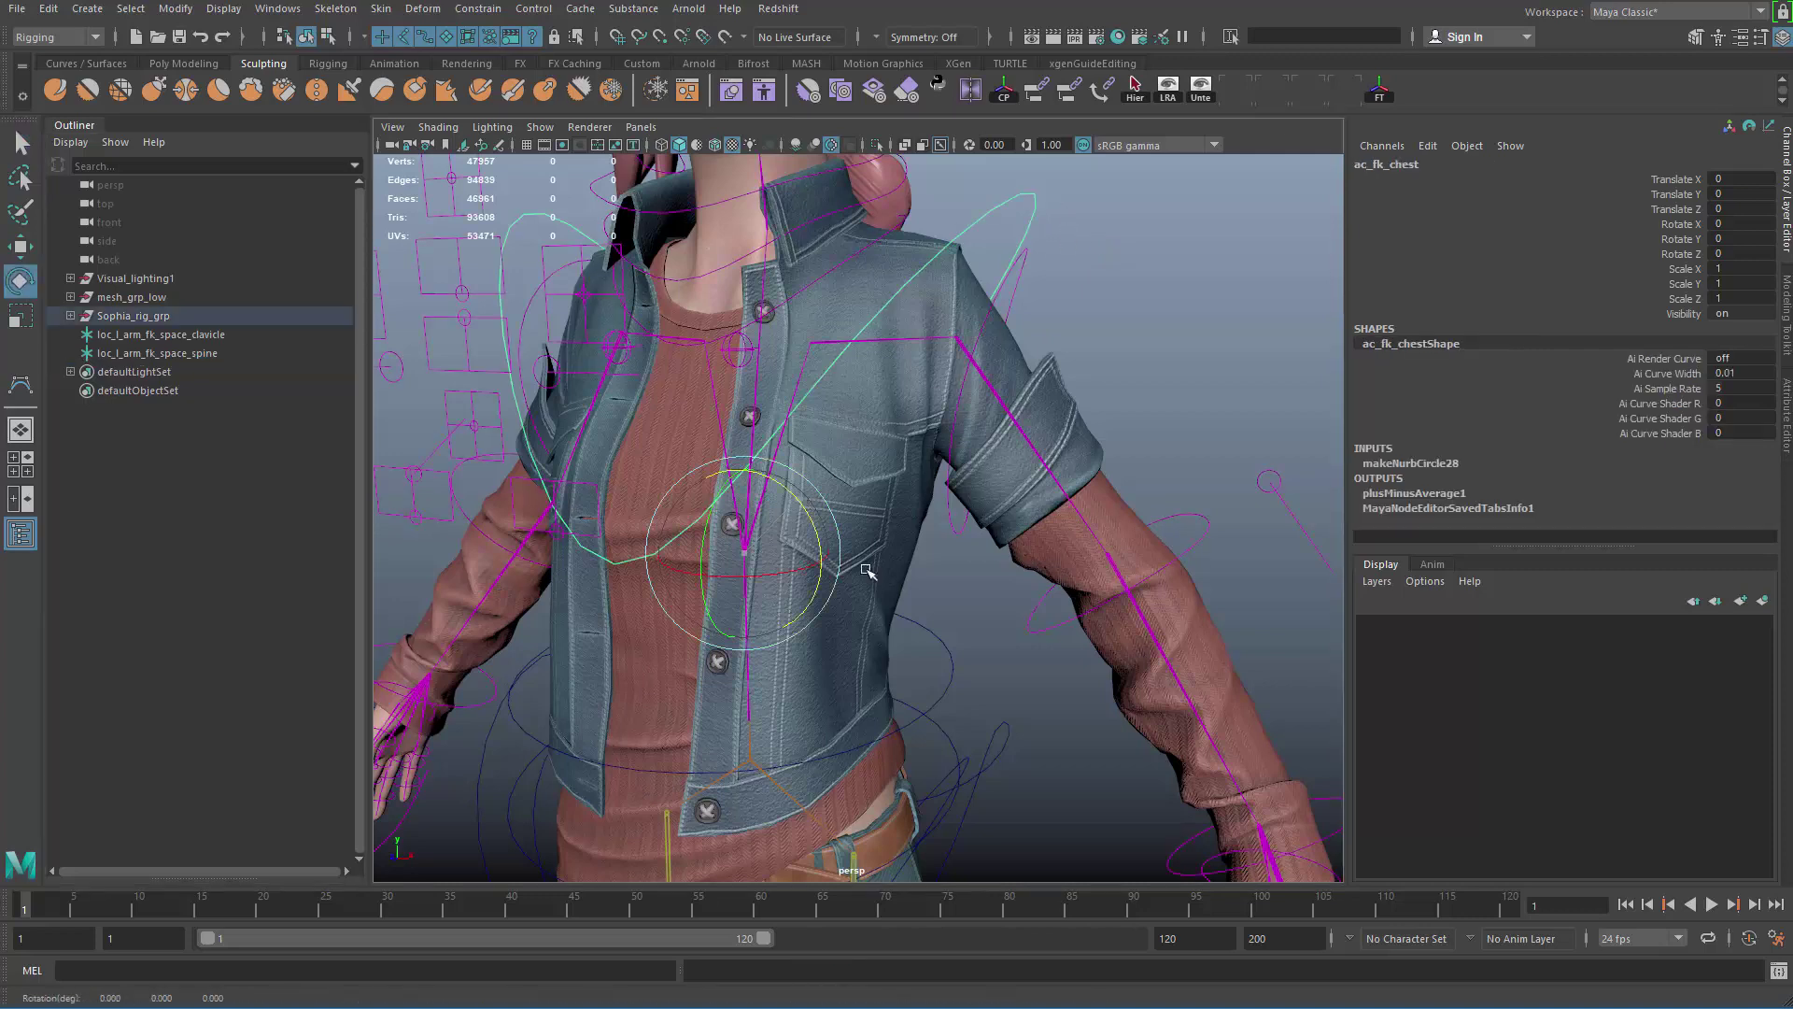
pyautogui.moveTo(808, 503); pyautogui.dragTo(862, 551)
pyautogui.hotkey('ctrl', 'z')
pyautogui.hotkey('ctrl', 'z')
pyautogui.click(196, 353)
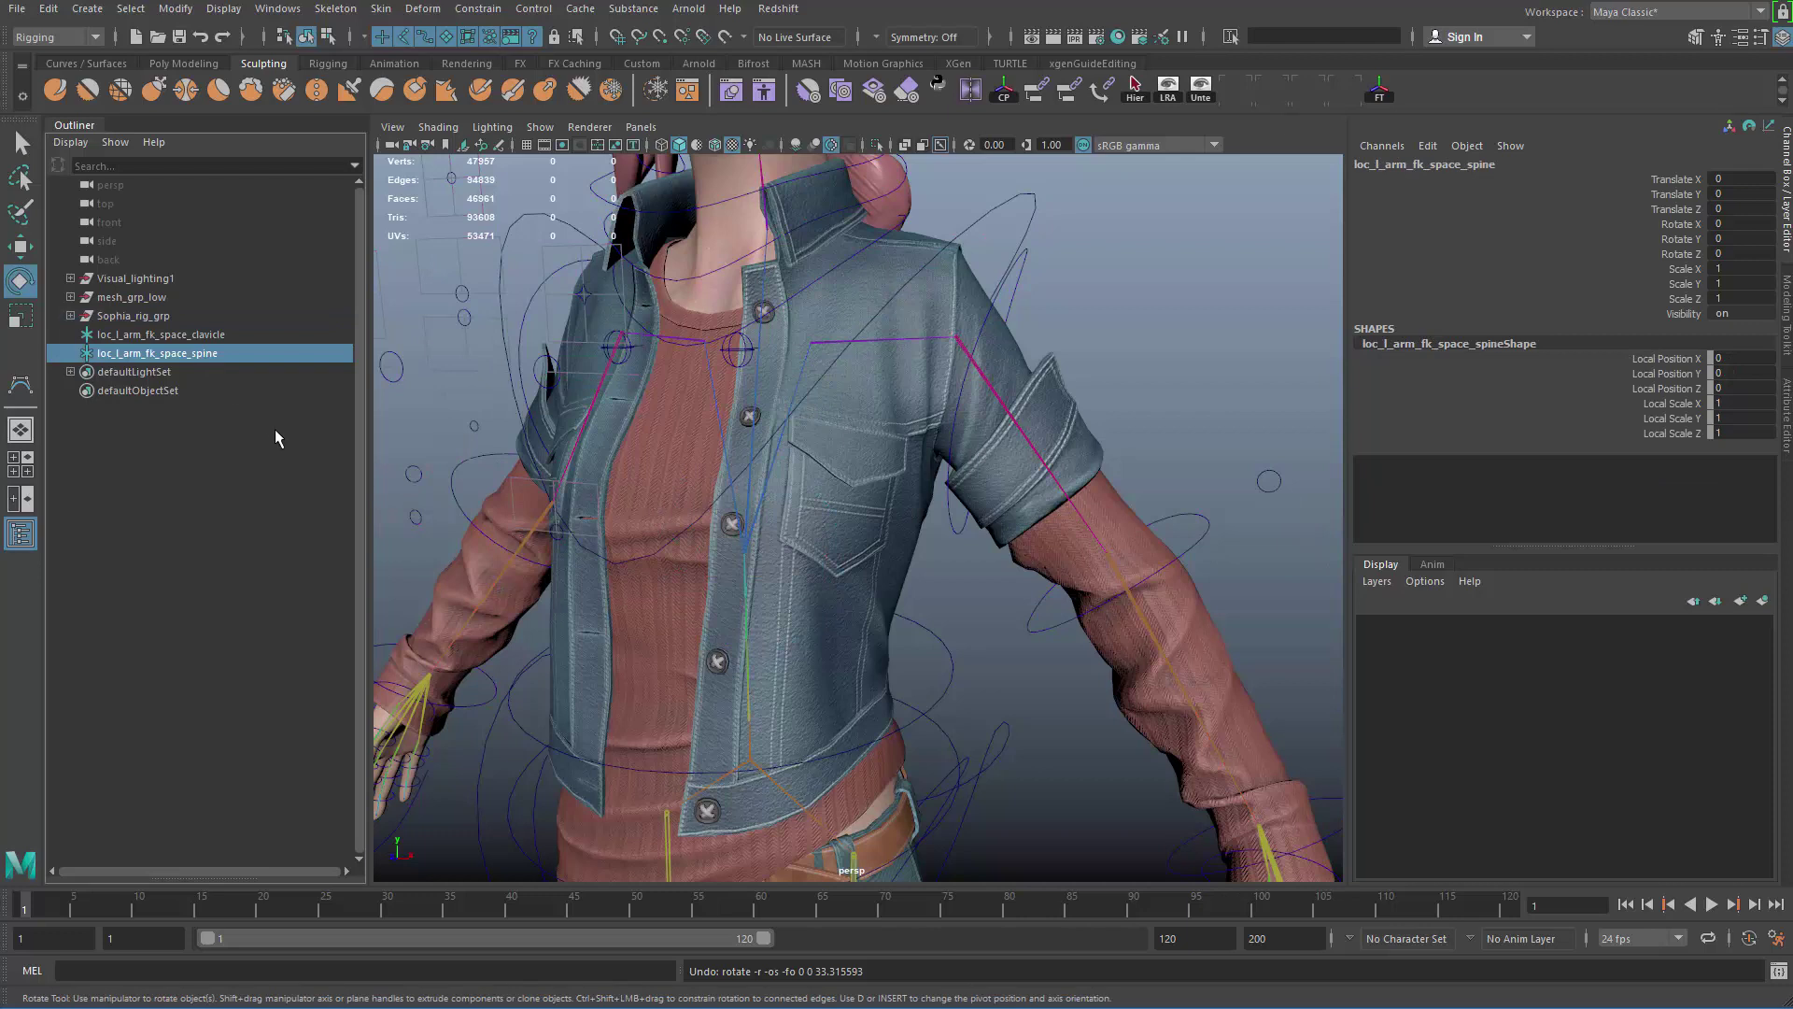
# Step: Duplicate the spine space locator twice and rename the first copy loc_l_arm_fk_space_pelvis
pyautogui.hotkey('ctrl', 'd')
pyautogui.hotkey('ctrl', 'd')
pyautogui.doubleClick(187, 371)
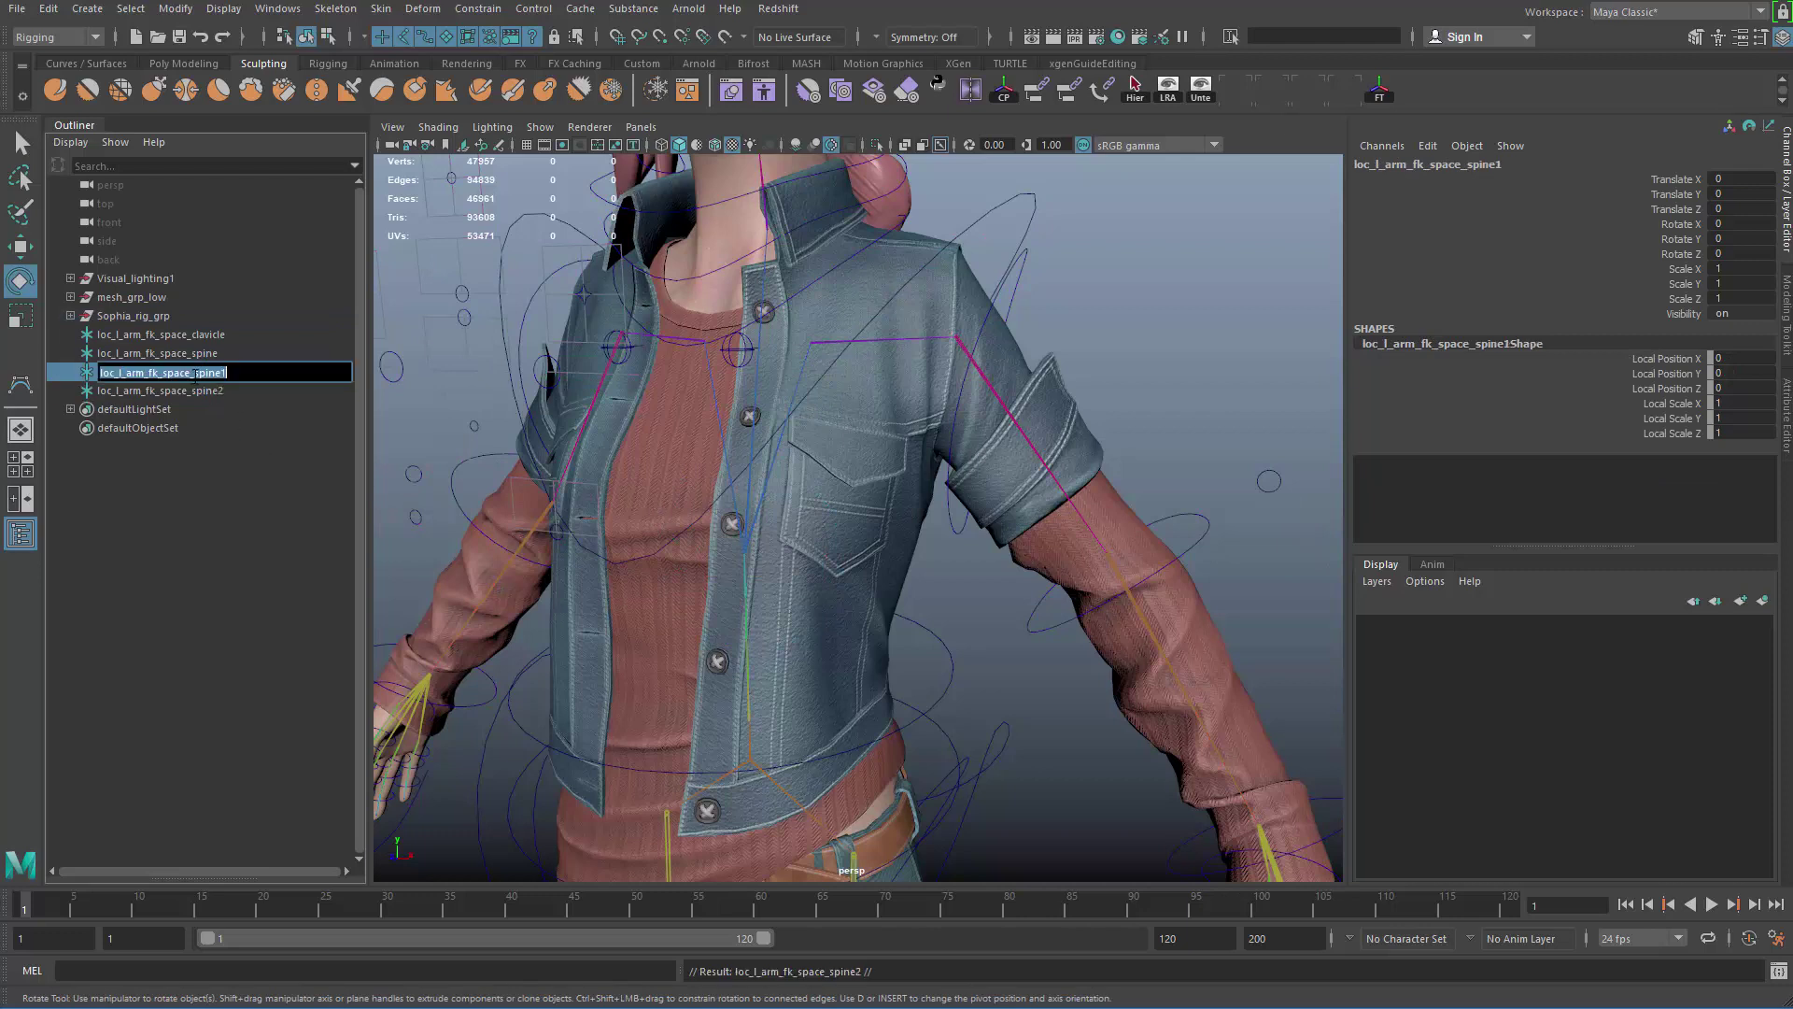
pyautogui.doubleClick(209, 373)
pyautogui.write('pe')
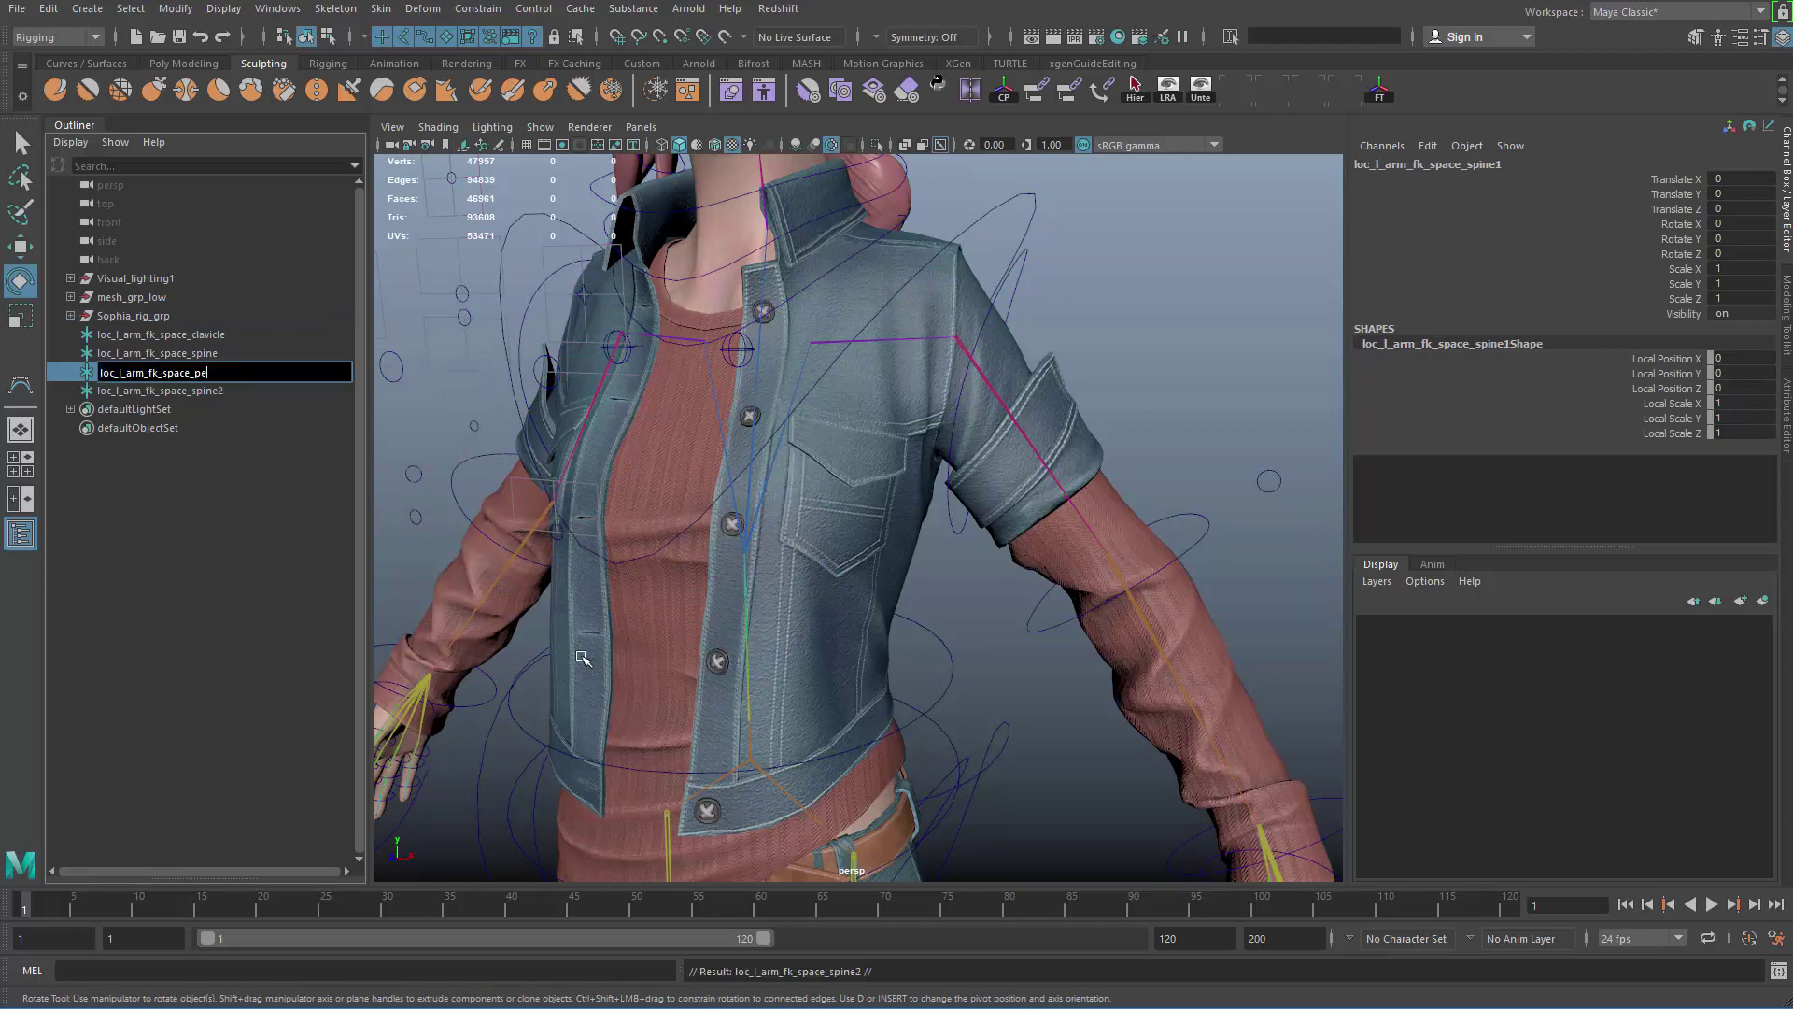
pyautogui.write('lvis')
pyautogui.press('Return')
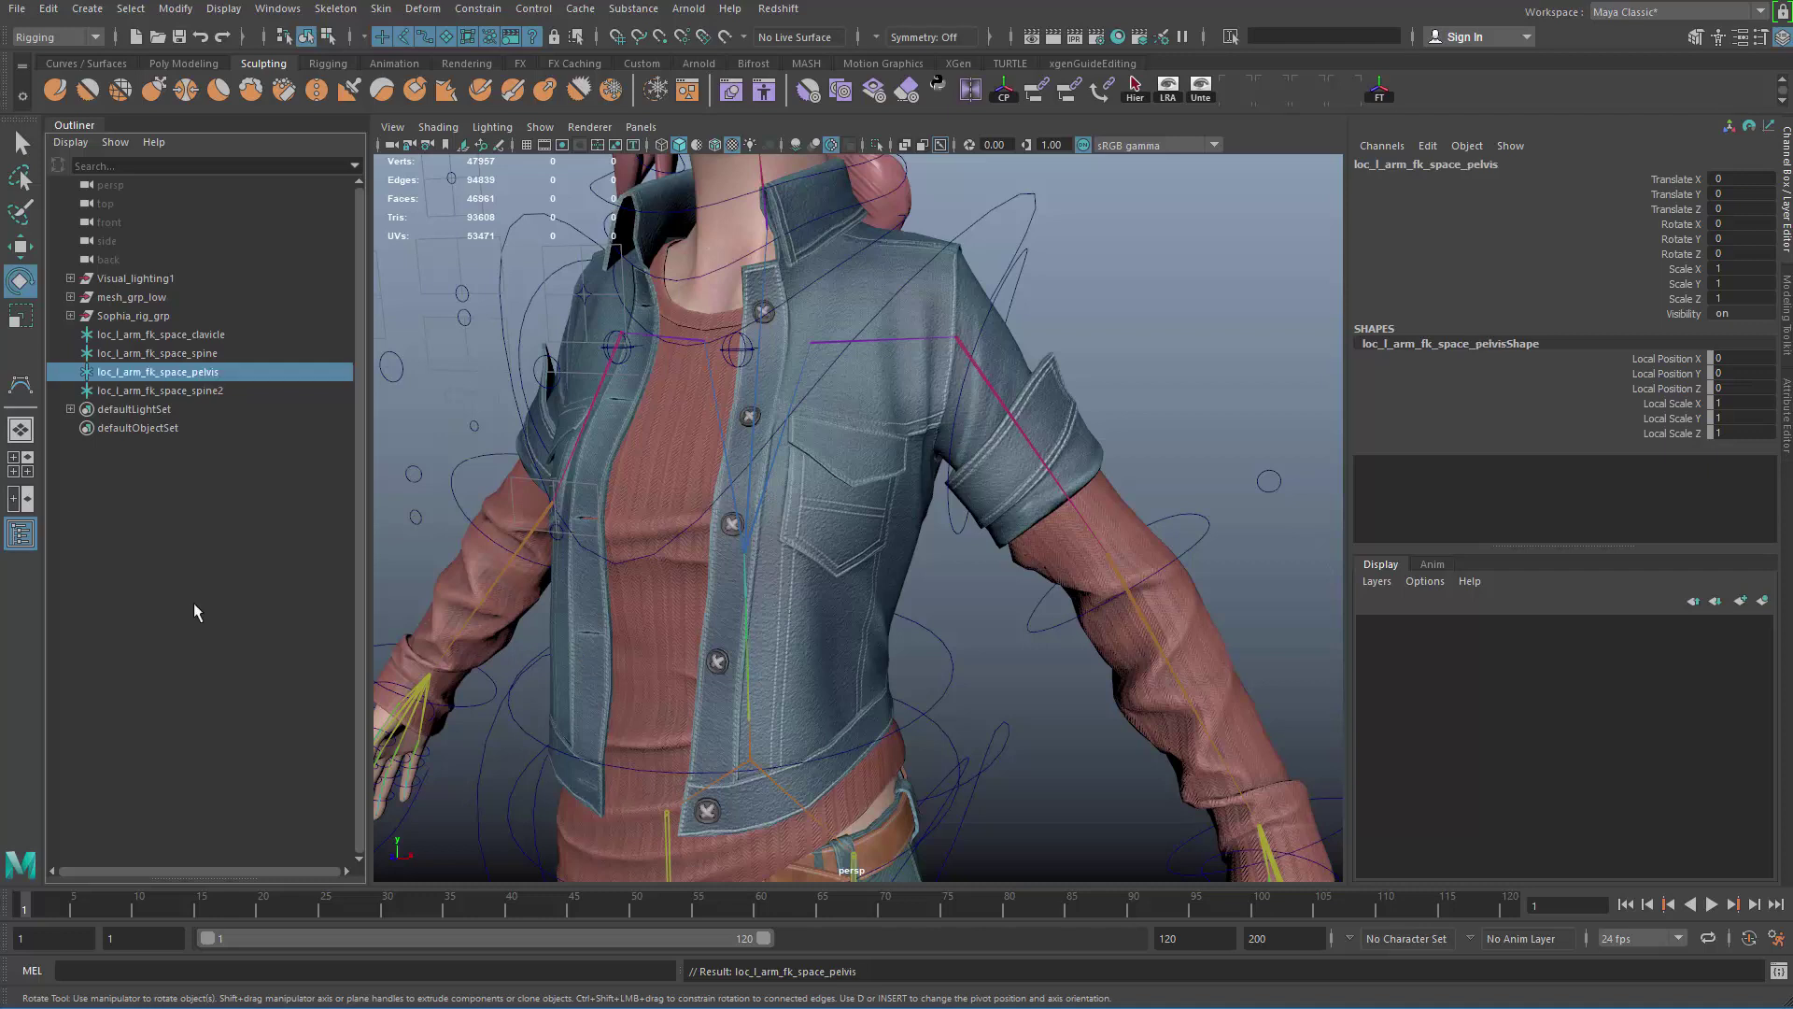
# Step: Rename the second locator copy loc_l_arm_fk_space_world
pyautogui.doubleClick(209, 390)
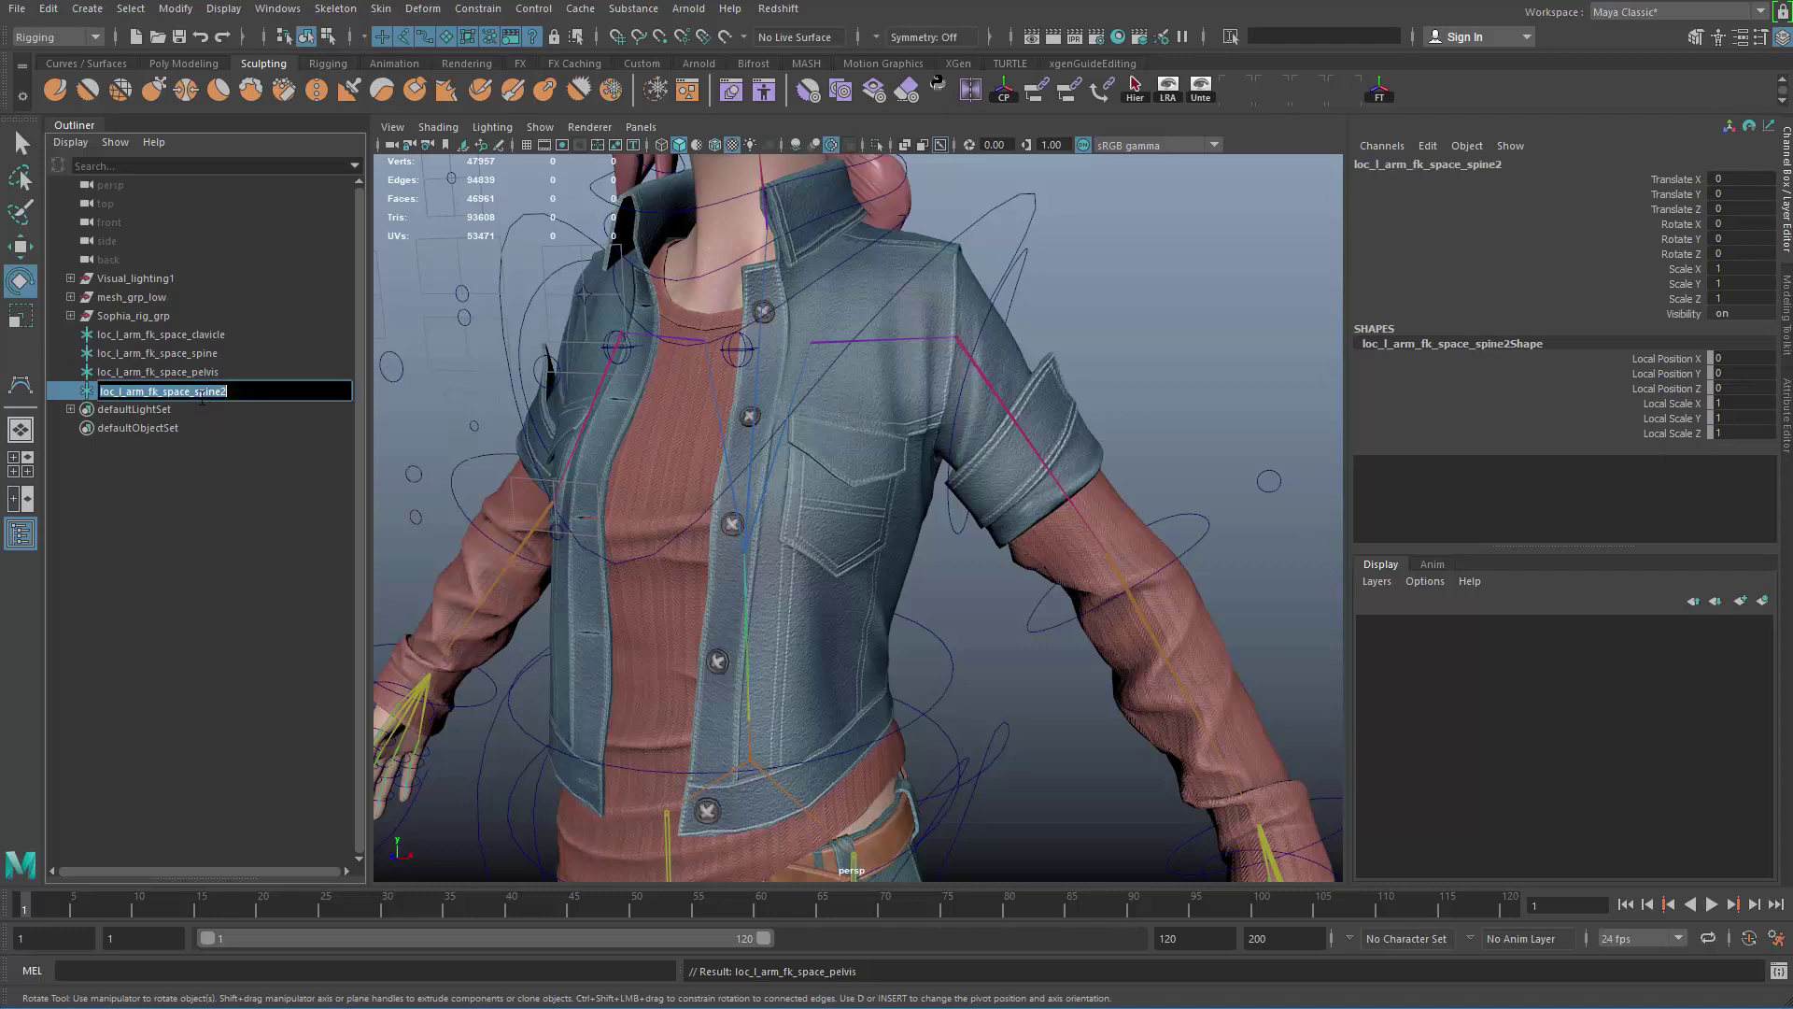
pyautogui.doubleClick(209, 391)
pyautogui.write('space_world')
pyautogui.press('Return')
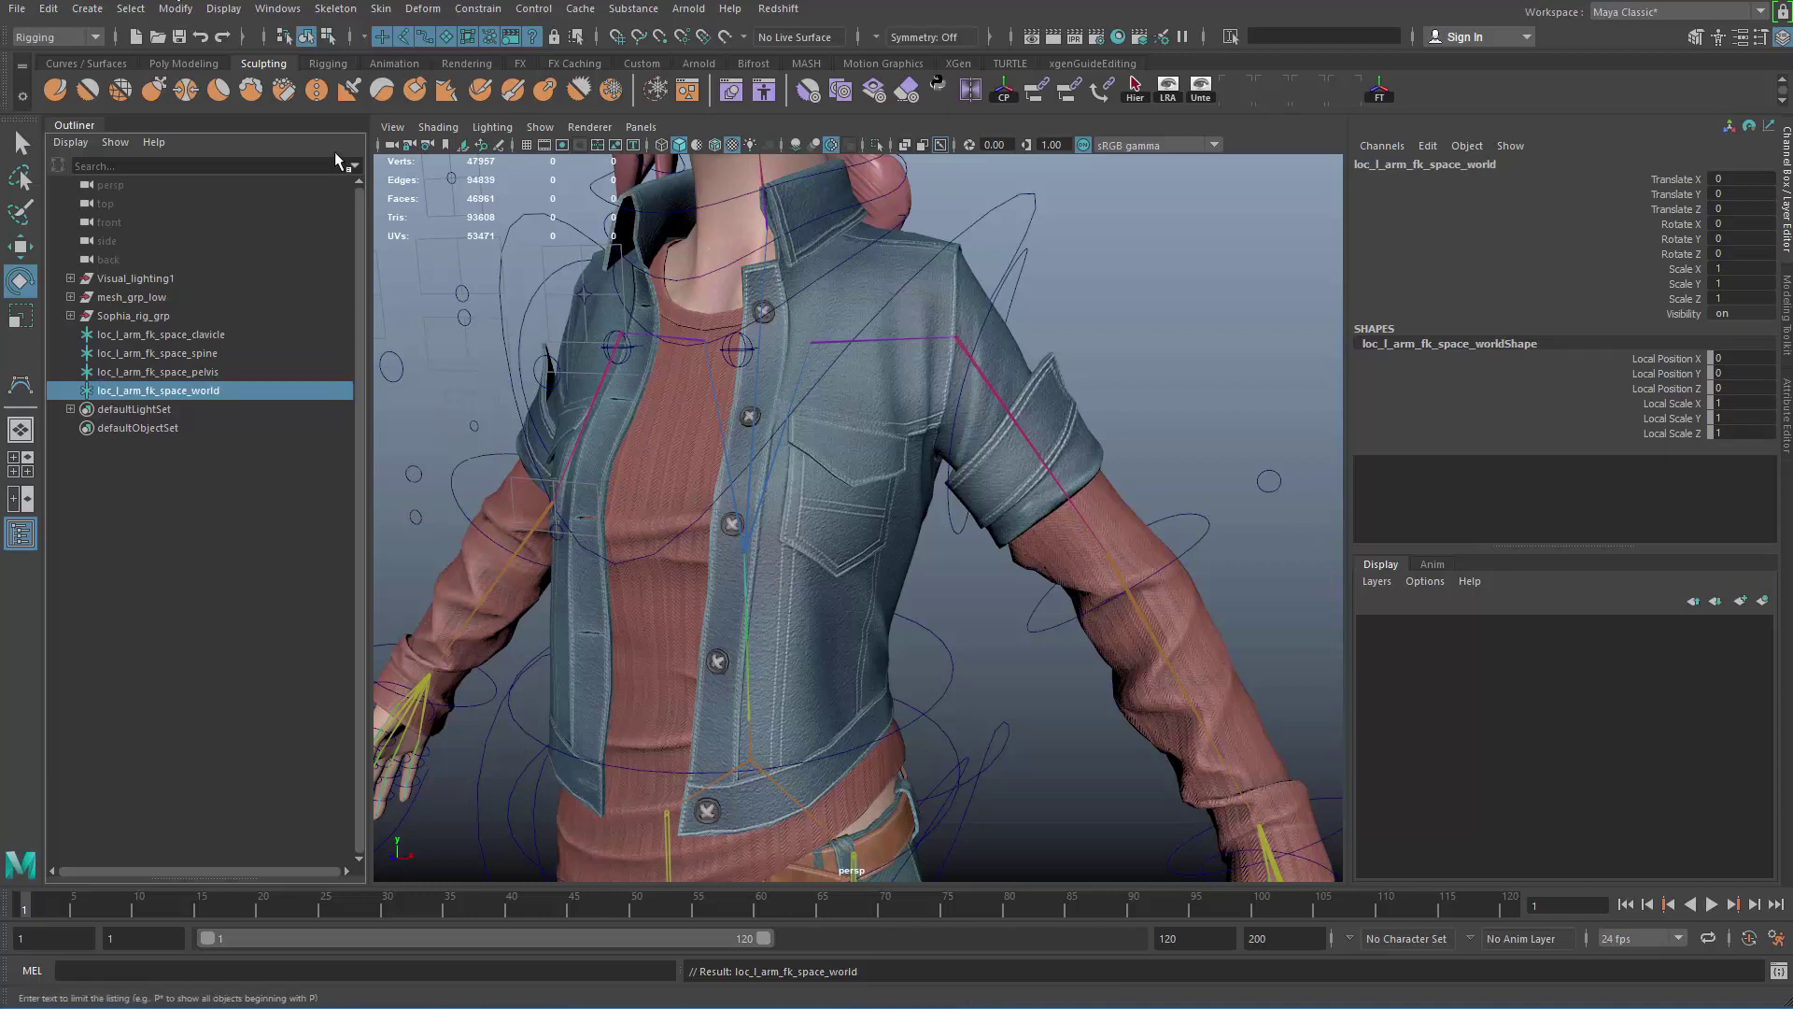
# Step: Isolate the four left-arm FK space locators together with the ac_l_fk_shoulder control in the viewport, then clear the selection
pyautogui.moveTo(245, 334); pyautogui.dragTo(247, 393)
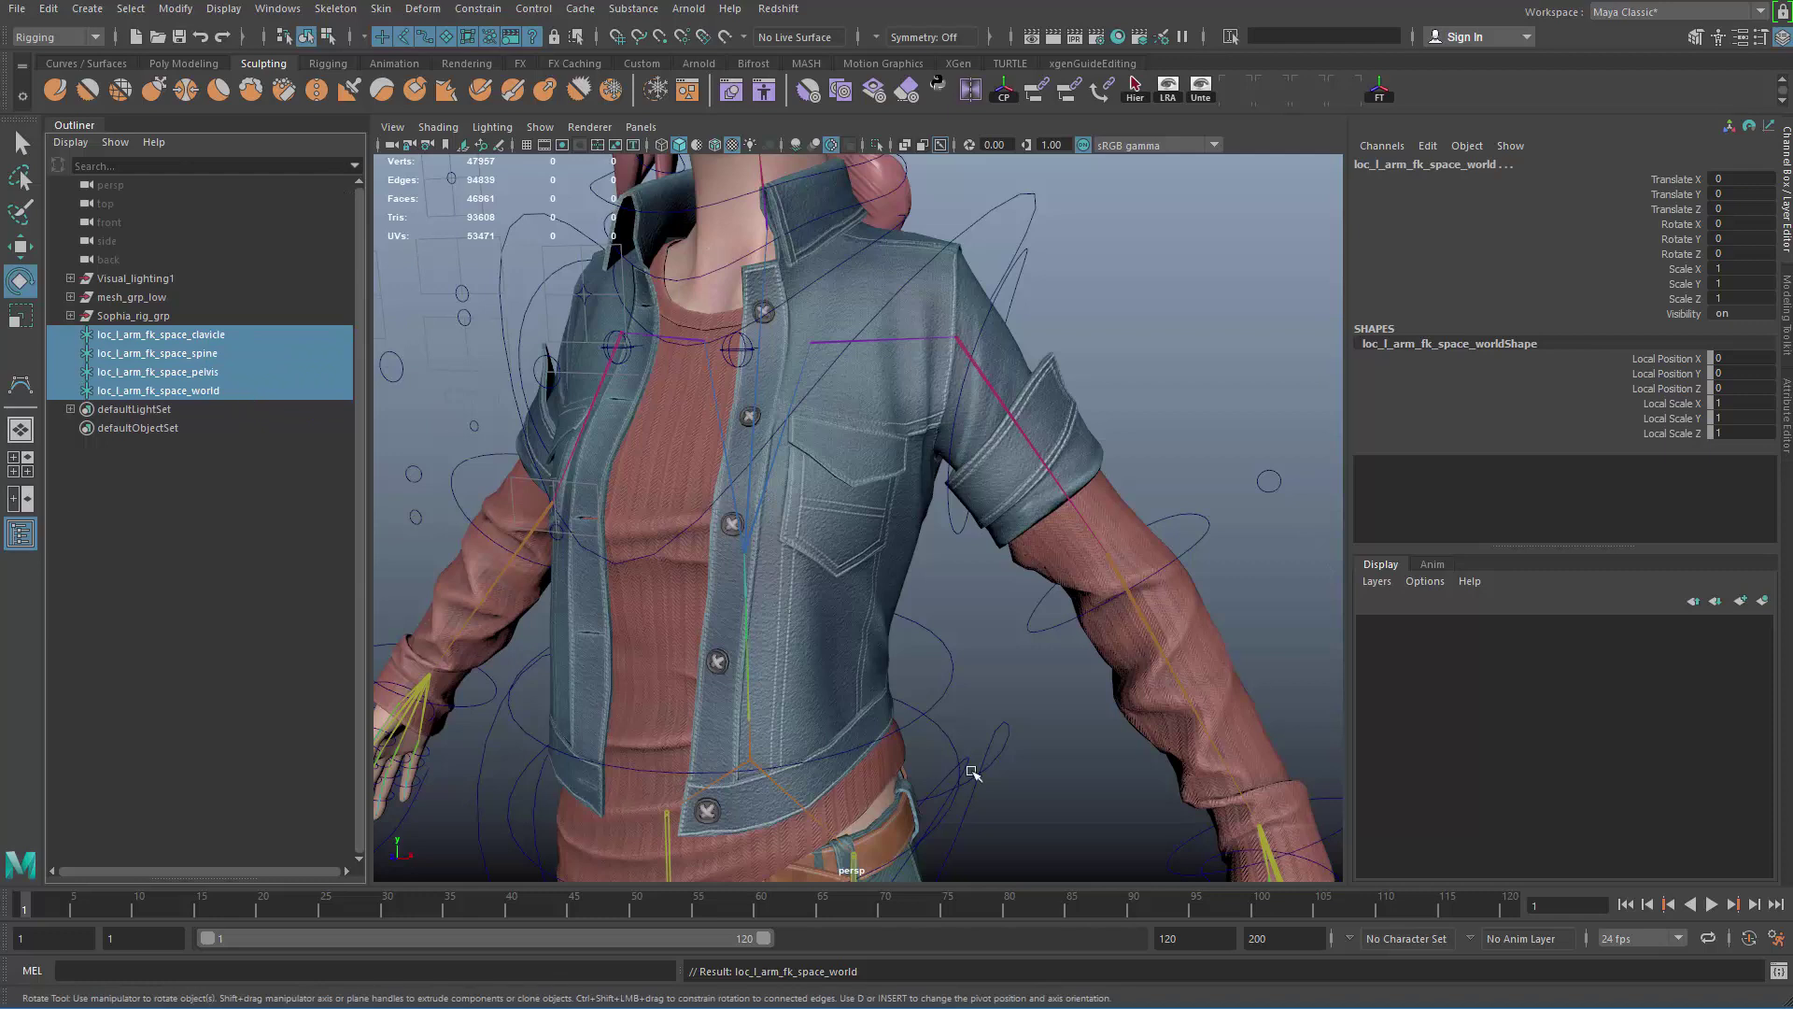
pyautogui.press('f')
pyautogui.keyDown('alt'); pyautogui.moveTo(783, 690); pyautogui.dragTo(764, 664); pyautogui.keyUp('alt')
pyautogui.keyDown('alt'); pyautogui.moveTo(854, 607); pyautogui.dragTo(877, 653, button='middle'); pyautogui.keyUp('alt')
pyautogui.keyDown('alt'); pyautogui.moveTo(803, 654); pyautogui.dragTo(878, 595, button='right'); pyautogui.keyUp('alt')
pyautogui.keyDown('alt'); pyautogui.moveTo(878, 595); pyautogui.dragTo(870, 673, button='middle'); pyautogui.keyUp('alt')
pyautogui.scroll(3, 870, 672)
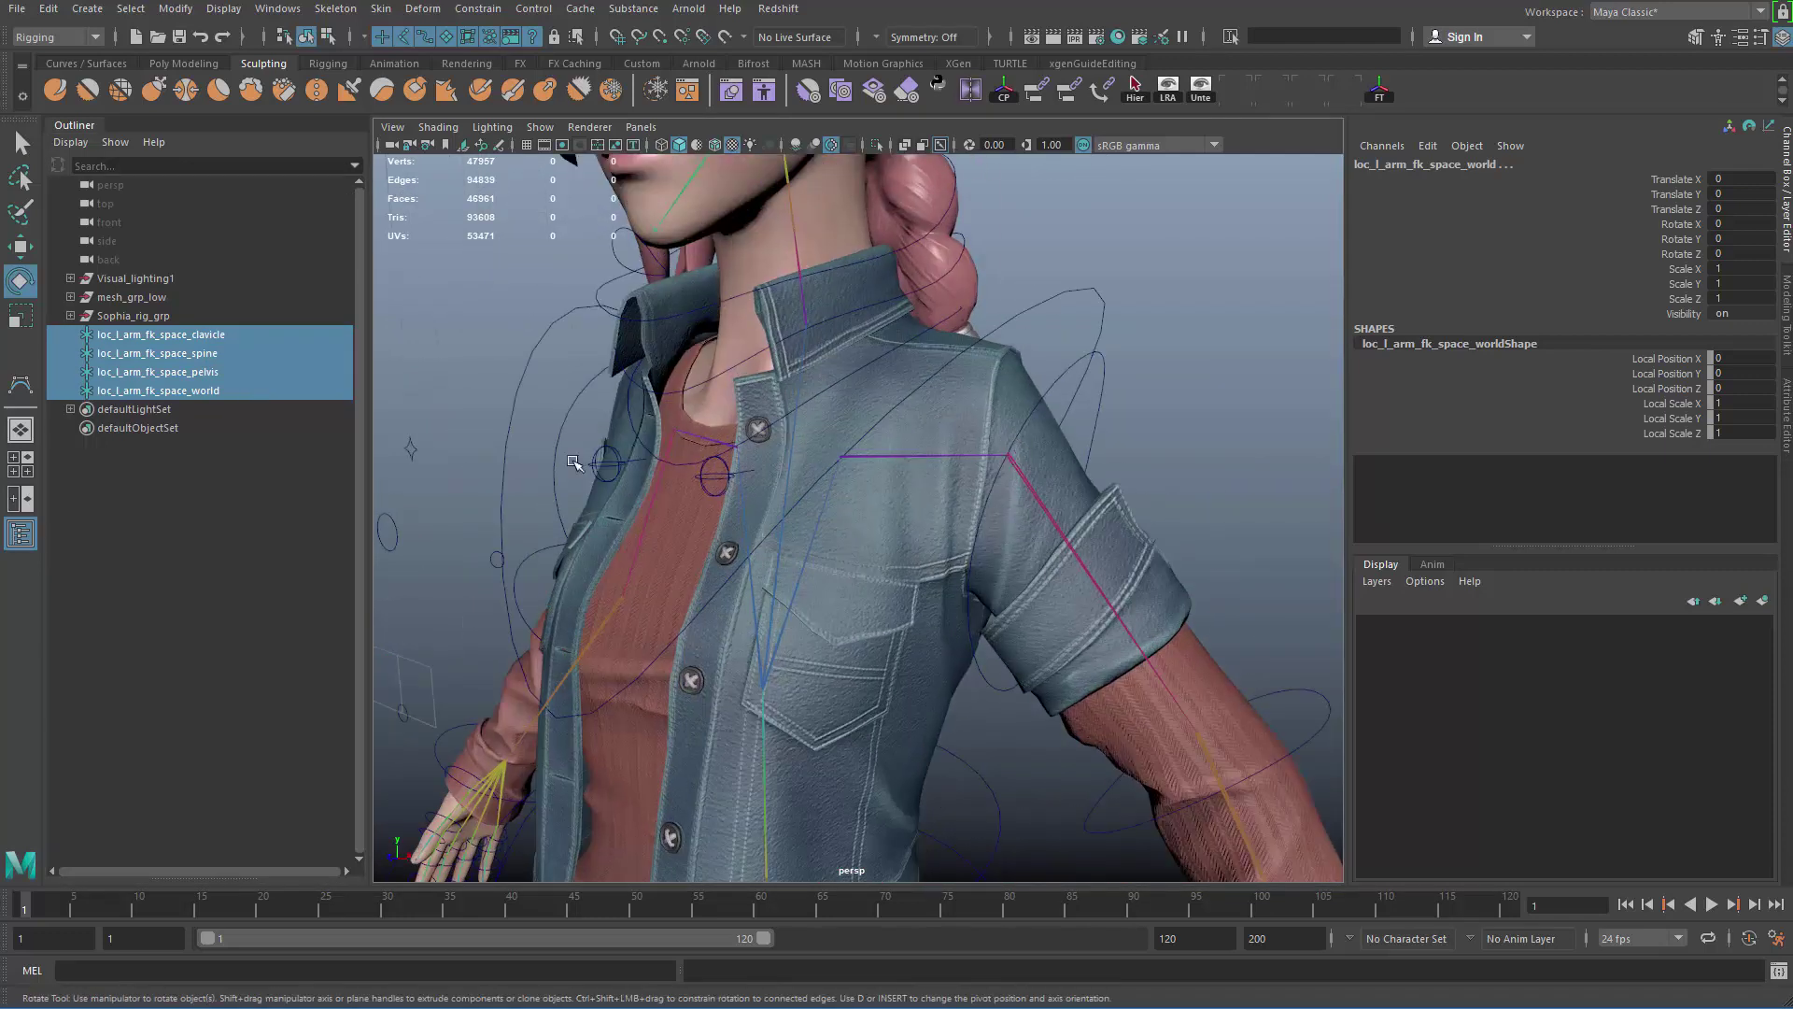
pyautogui.click(1112, 437)
pyautogui.hotkey('ctrl', '1')
pyautogui.keyDown('alt'); pyautogui.moveTo(815, 542); pyautogui.dragTo(766, 392); pyautogui.keyUp('alt')
pyautogui.keyDown('alt'); pyautogui.moveTo(766, 392); pyautogui.dragTo(516, 324, button='right'); pyautogui.keyUp('alt')
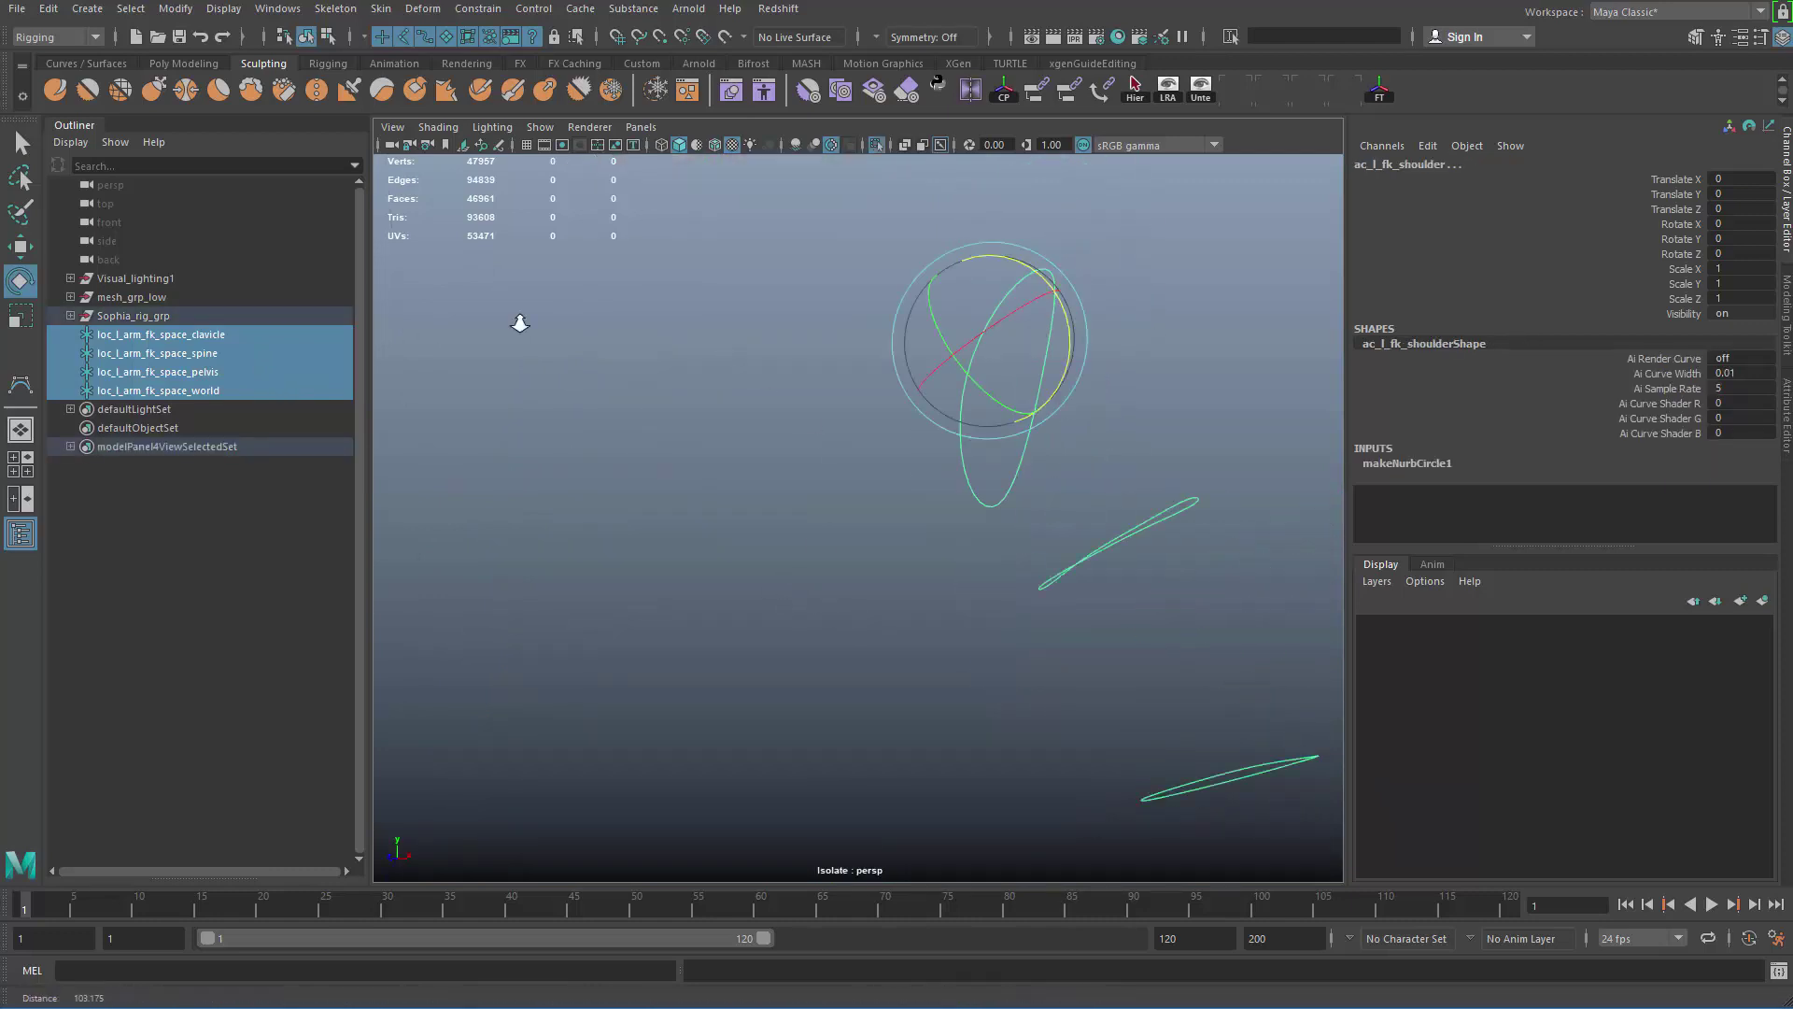
pyautogui.keyDown('alt'); pyautogui.moveTo(516, 324); pyautogui.dragTo(579, 495); pyautogui.keyUp('alt')
pyautogui.keyDown('alt'); pyautogui.moveTo(579, 495); pyautogui.dragTo(552, 439, button='right'); pyautogui.keyUp('alt')
pyautogui.keyDown('alt'); pyautogui.moveTo(812, 859); pyautogui.dragTo(807, 675, button='middle'); pyautogui.keyUp('alt')
pyautogui.keyDown('alt'); pyautogui.moveTo(807, 675); pyautogui.dragTo(841, 654, button='right'); pyautogui.keyUp('alt')
pyautogui.click(785, 616)
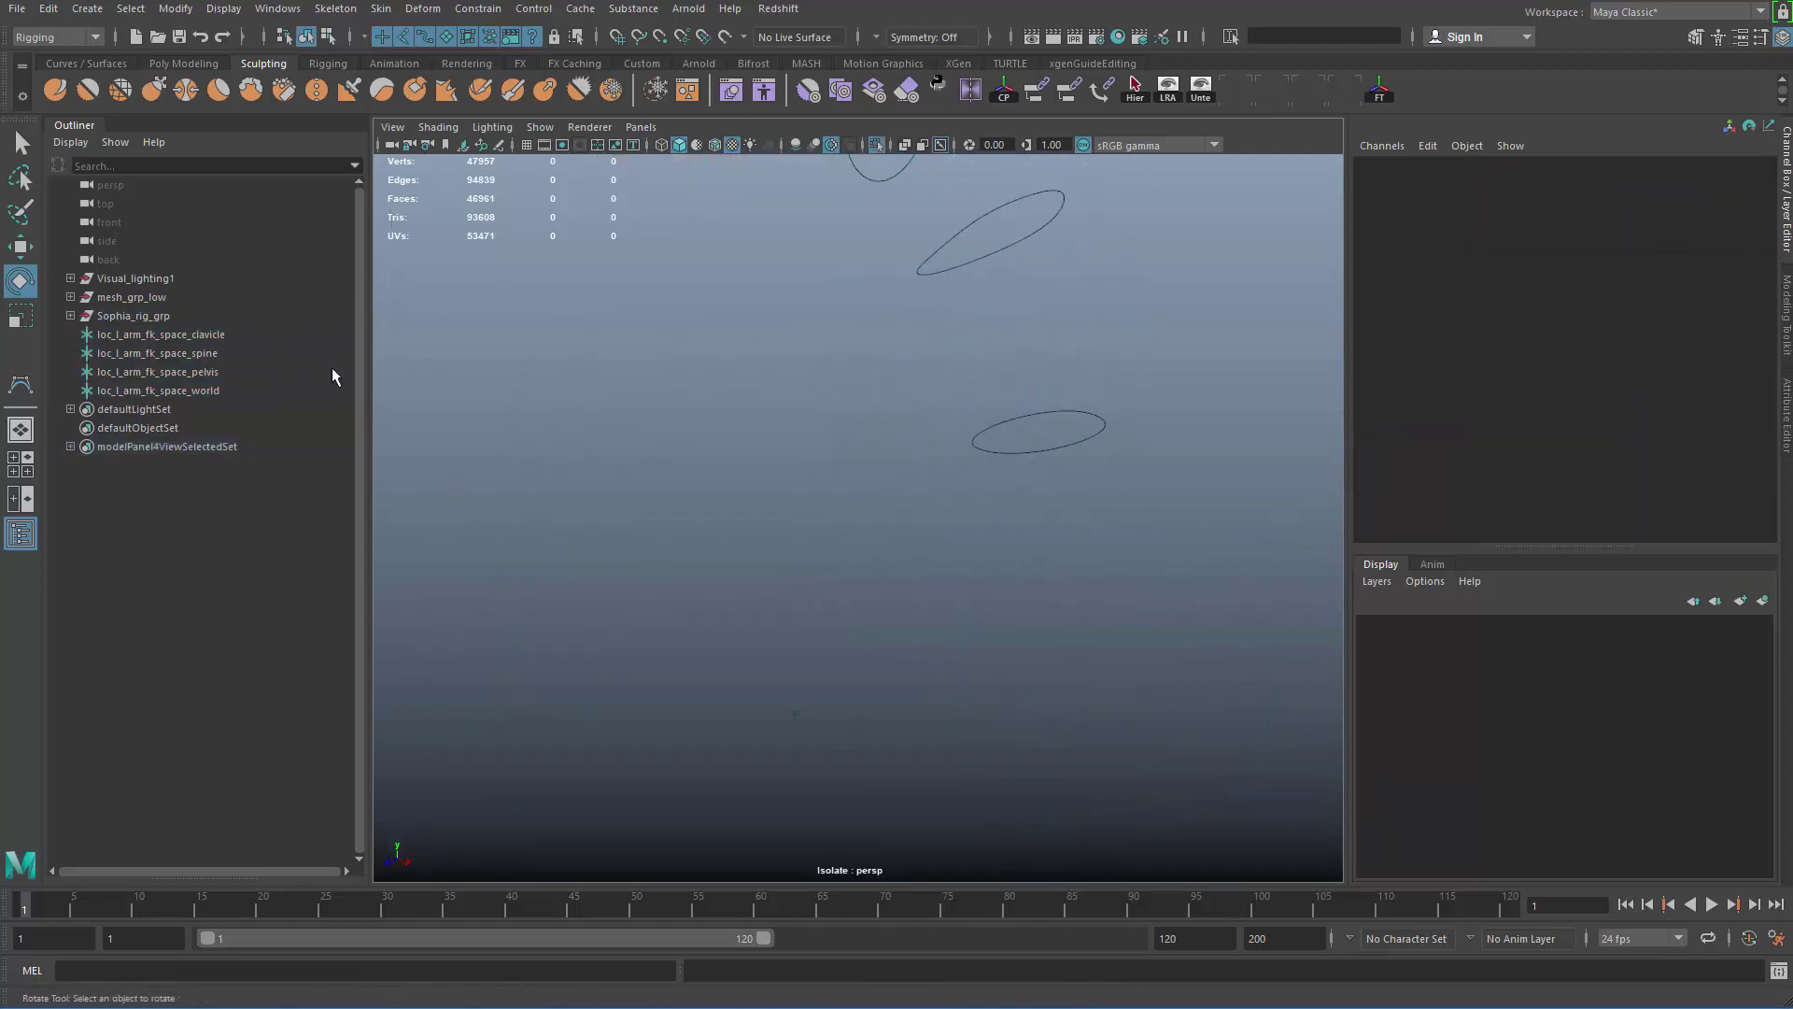
# Step: Match the transforms of loc_l_arm_fk_space_clavicle to the ac_l_fk_shoulder control
pyautogui.click(222, 332)
pyautogui.keyDown('alt'); pyautogui.moveTo(775, 392); pyautogui.dragTo(824, 426); pyautogui.keyUp('alt')
pyautogui.moveTo(755, 267); pyautogui.dragTo(818, 291)
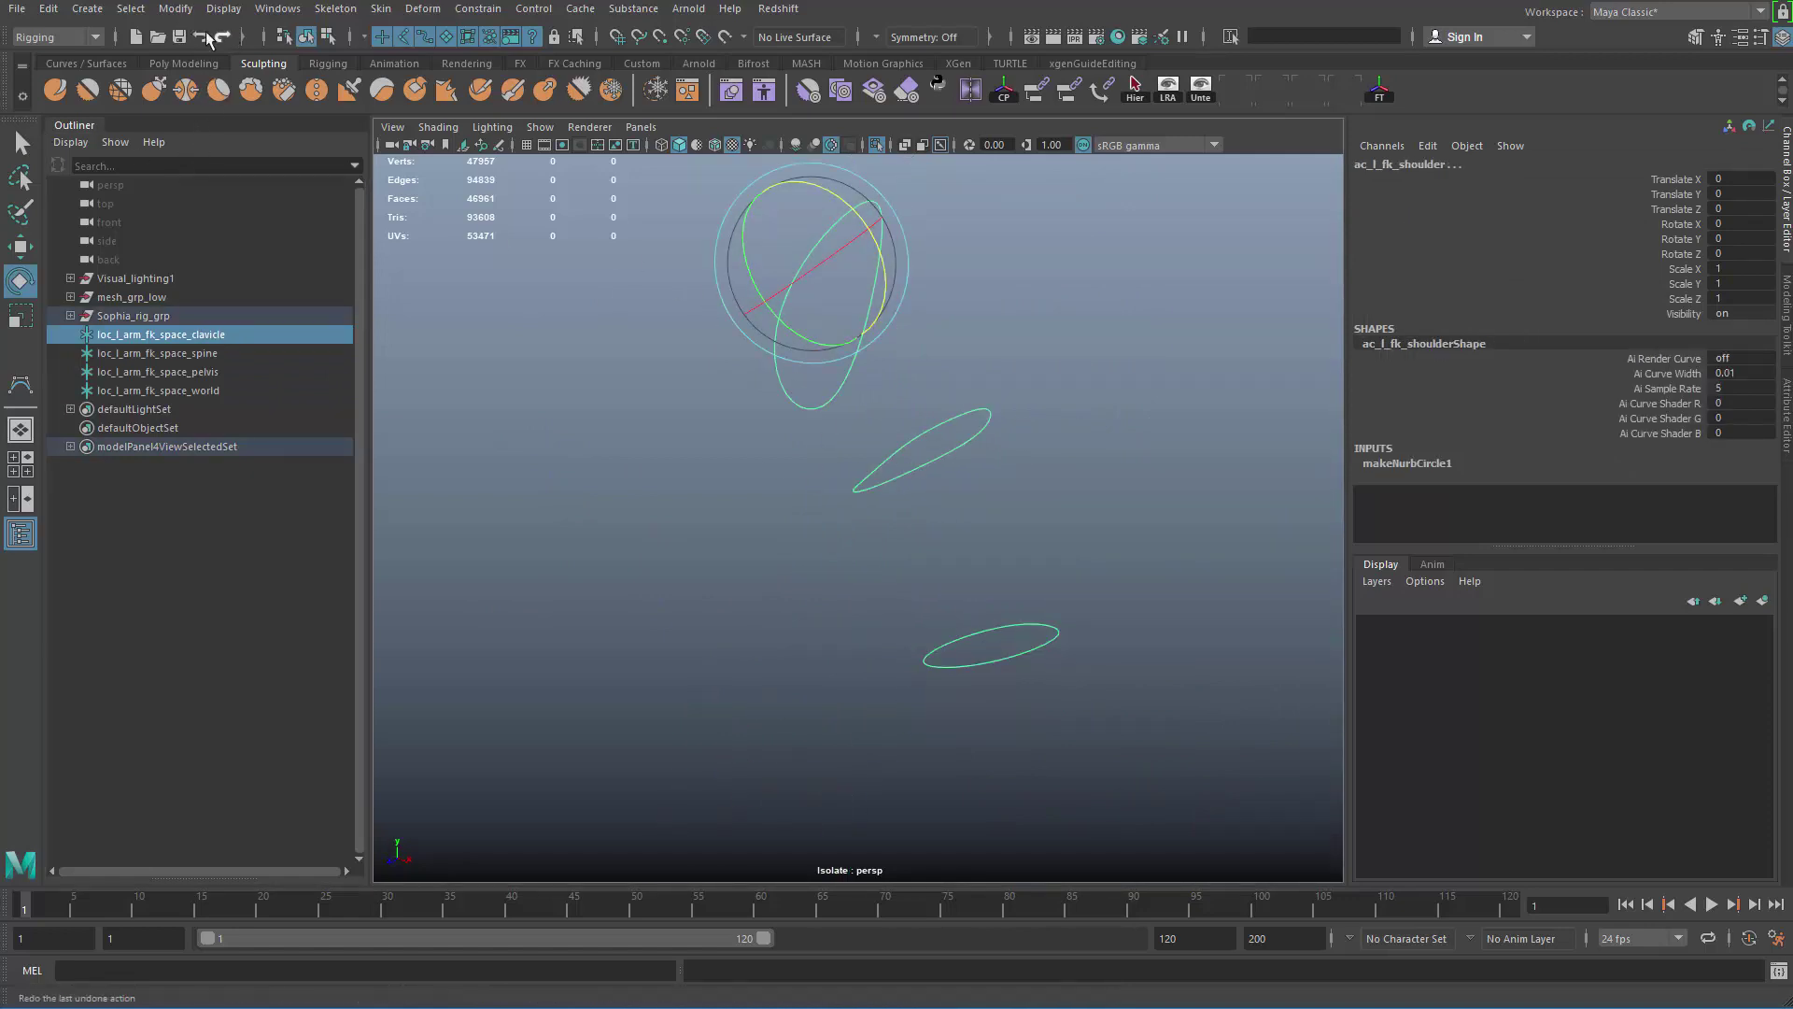
pyautogui.click(176, 9)
pyautogui.moveTo(355, 110)
pyautogui.click(465, 125)
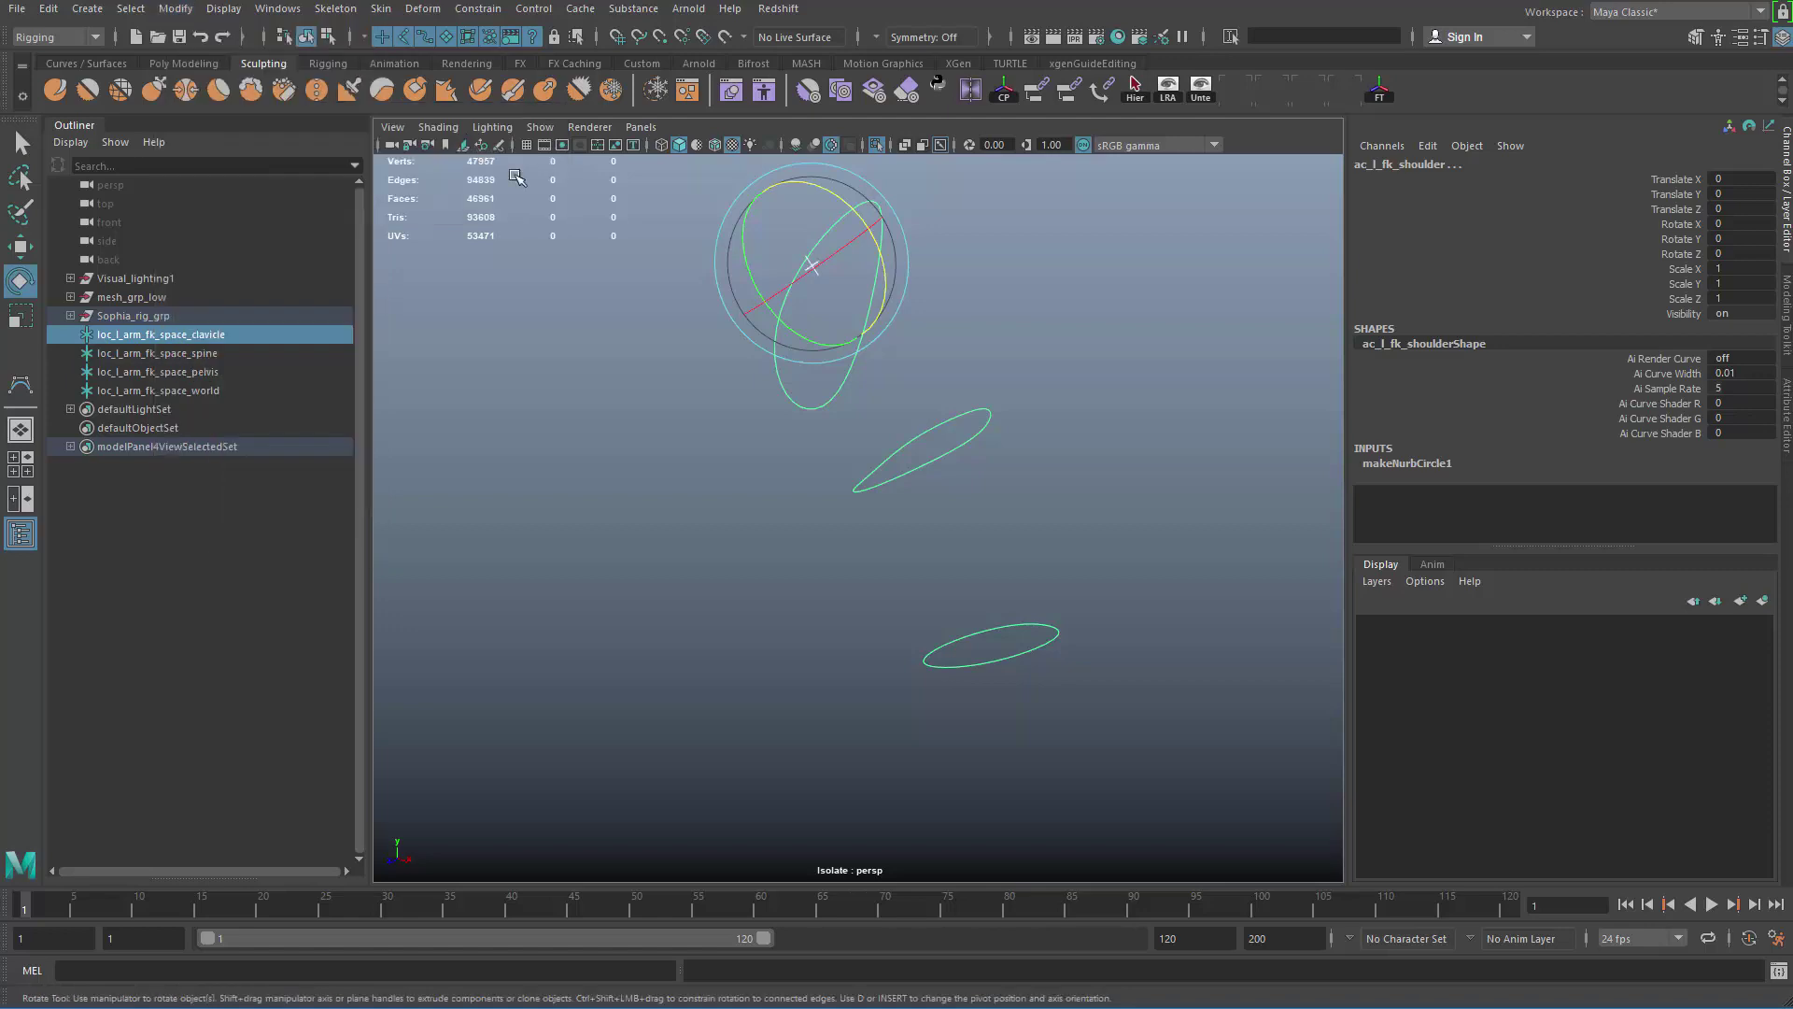
# Step: Match the spine, pelvis and world space locators to the ac_l_fk_shoulder control by repeating the same command
pyautogui.click(245, 353)
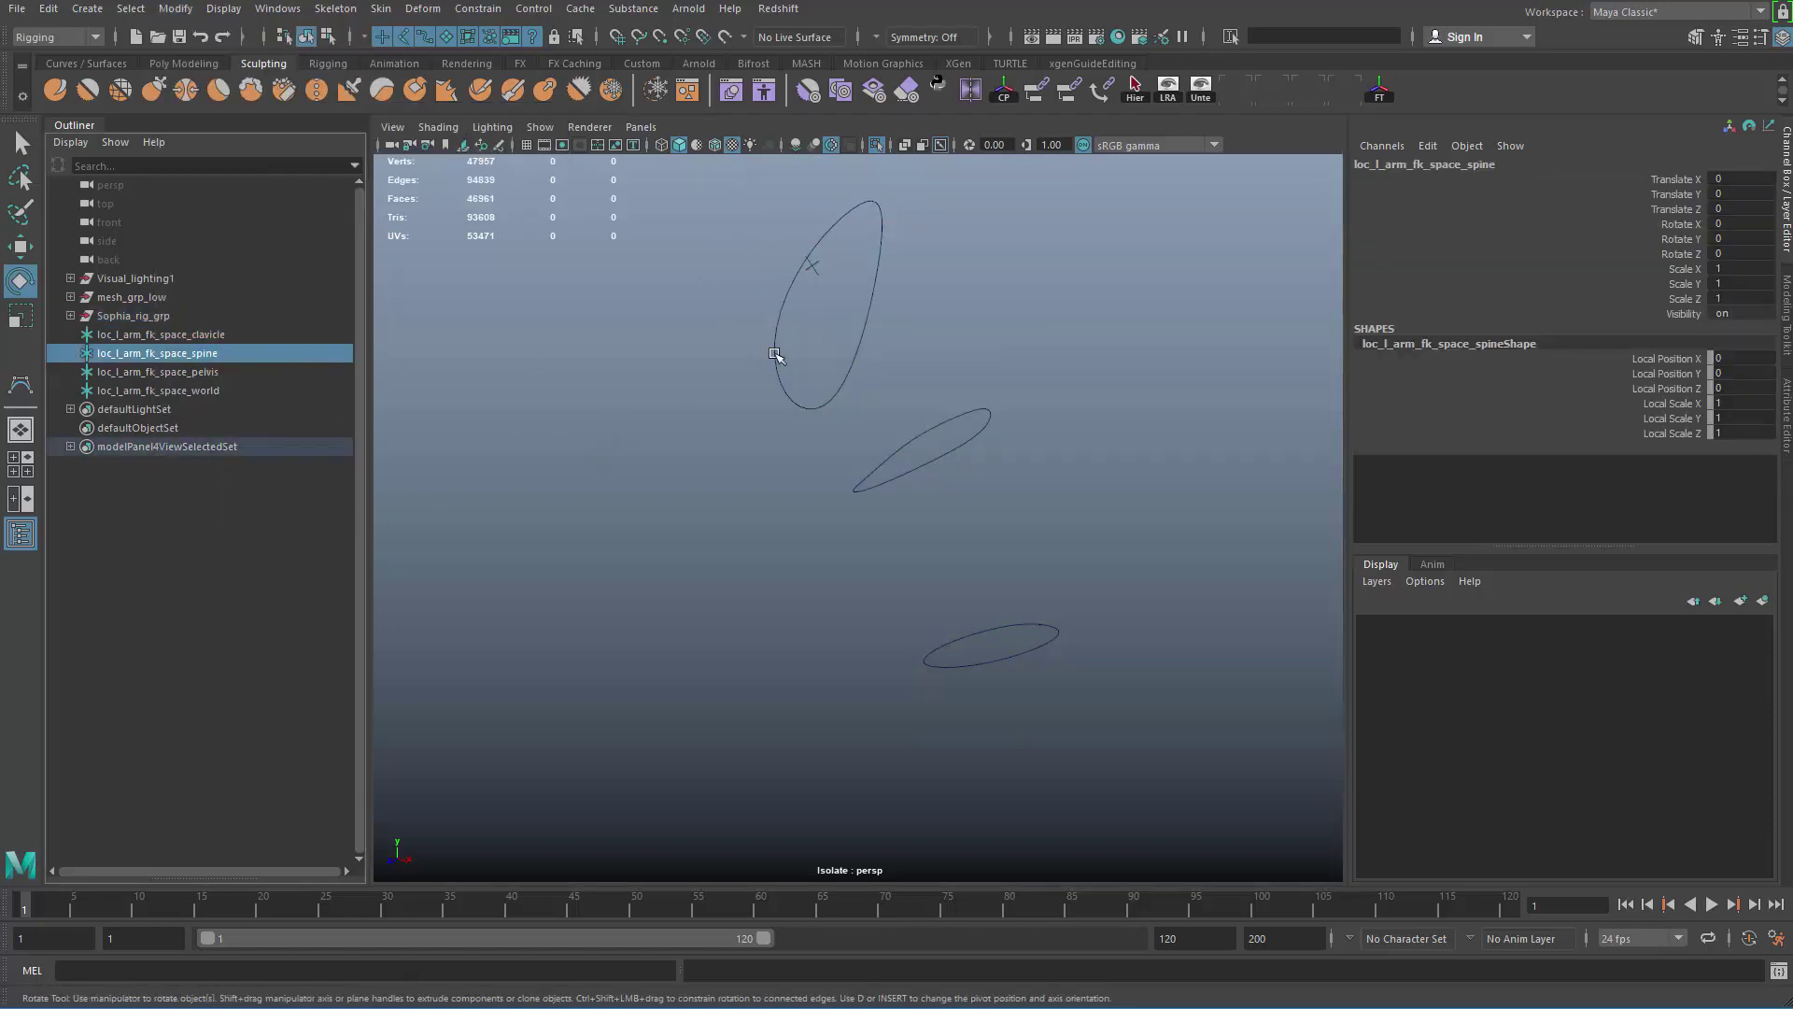
pyautogui.click(280, 372)
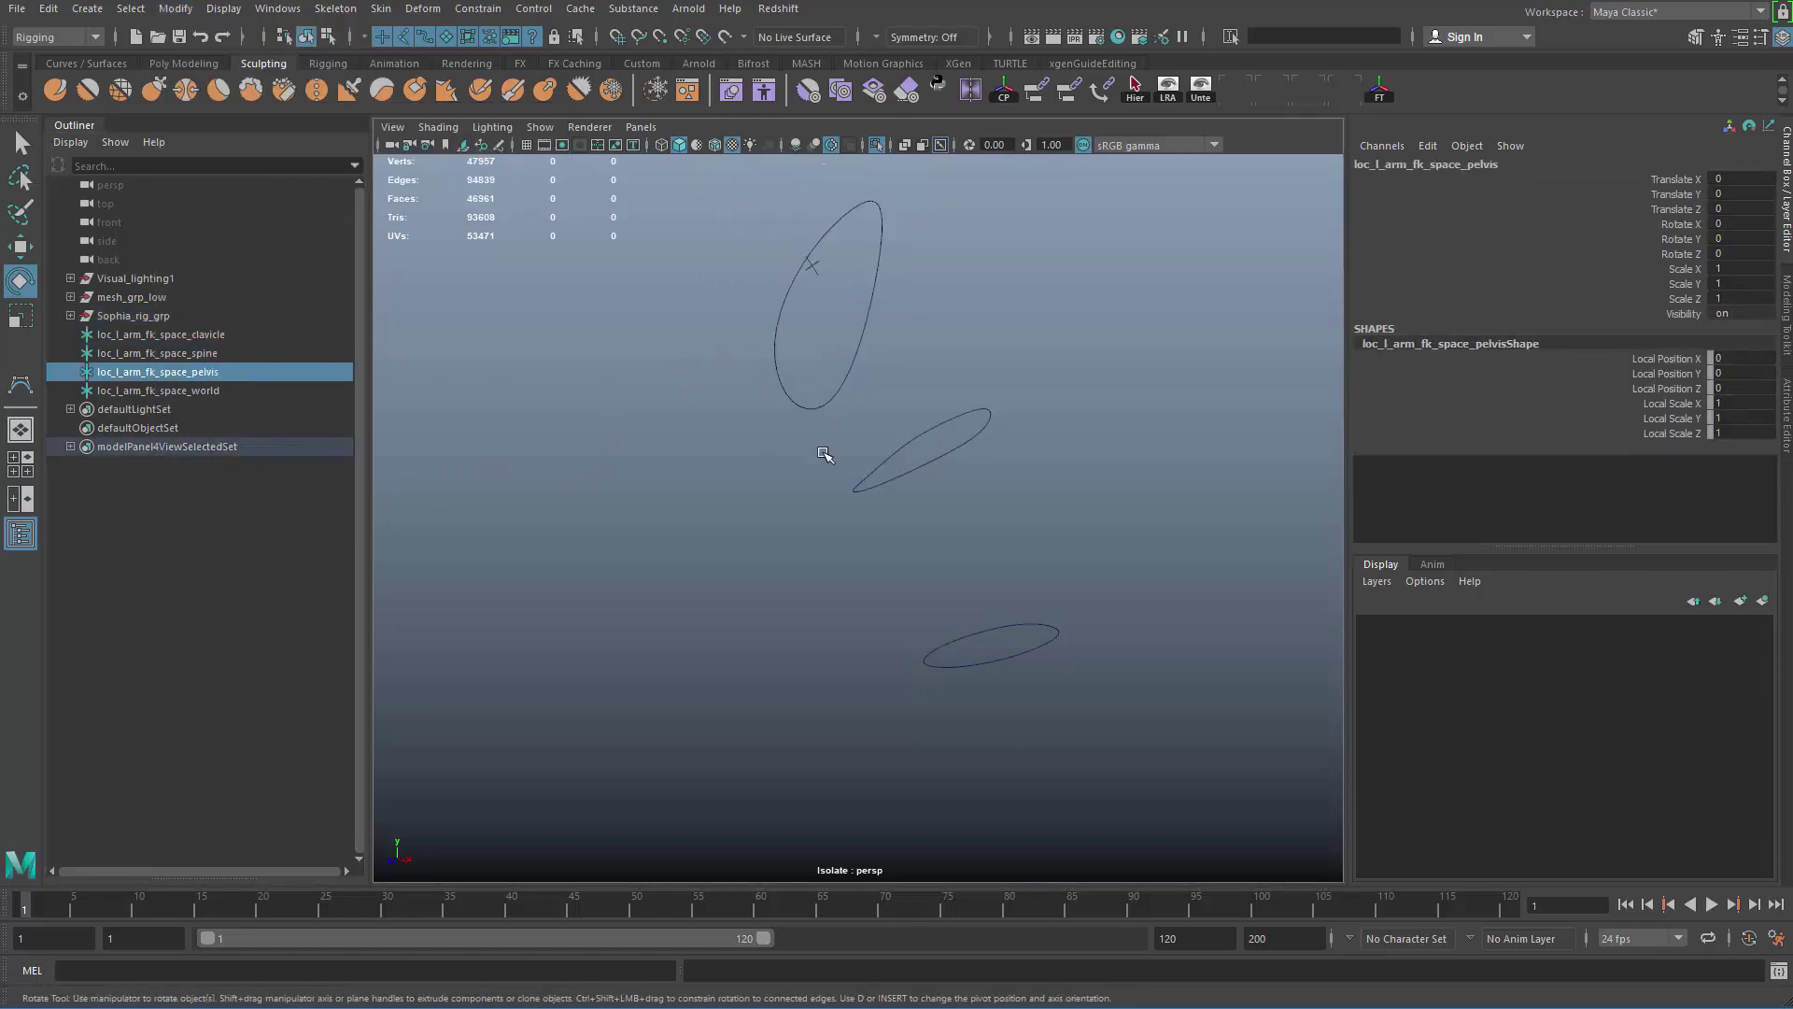
pyautogui.keyDown('shift'); pyautogui.click(814, 409); pyautogui.keyUp('shift')
pyautogui.press('g')
pyautogui.click(250, 394)
pyautogui.keyDown('shift'); pyautogui.click(827, 405); pyautogui.keyUp('shift')
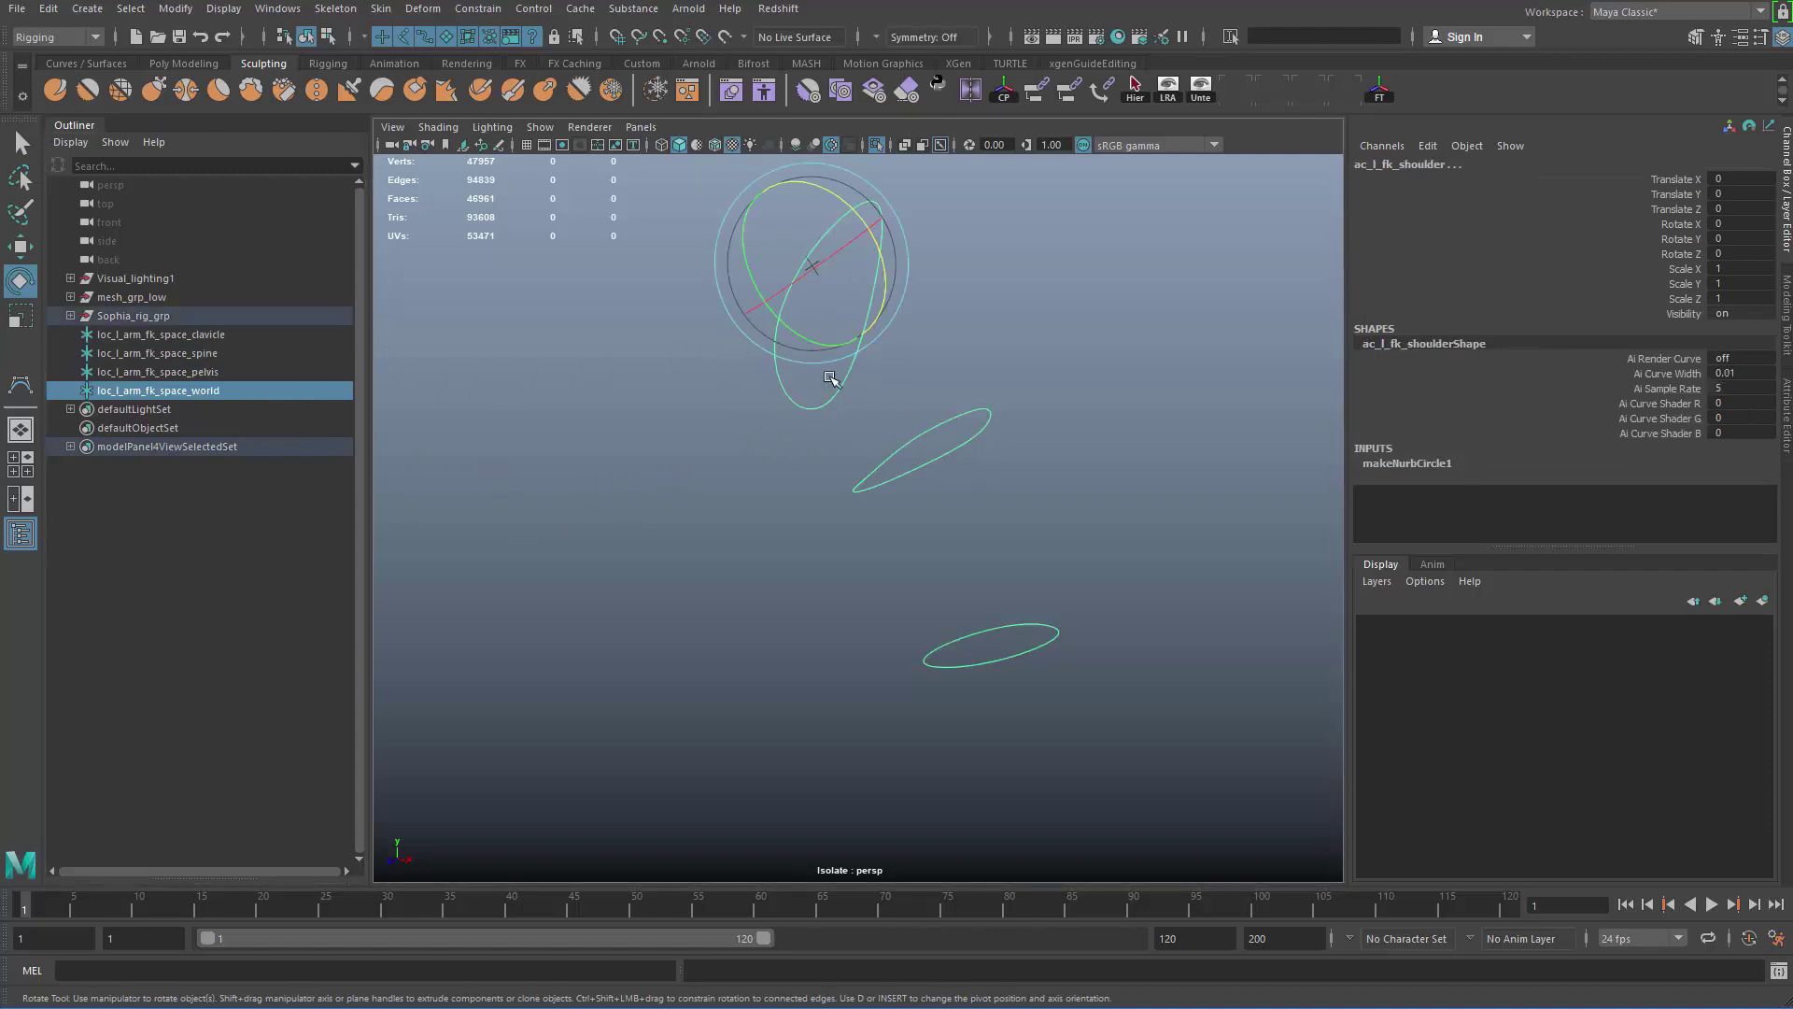
pyautogui.press('g')
# Step: Examine the matched locators around the shoulder and locate ac_l_fk_shoulder in the viewport and rig hierarchy
pyautogui.keyDown('alt'); pyautogui.moveTo(872, 324); pyautogui.dragTo(603, 603, button='right'); pyautogui.keyUp('alt')
pyautogui.keyDown('alt'); pyautogui.moveTo(604, 604); pyautogui.dragTo(645, 418, button='middle'); pyautogui.keyUp('alt')
pyautogui.keyDown('alt'); pyautogui.moveTo(644, 421); pyautogui.dragTo(832, 748); pyautogui.keyUp('alt')
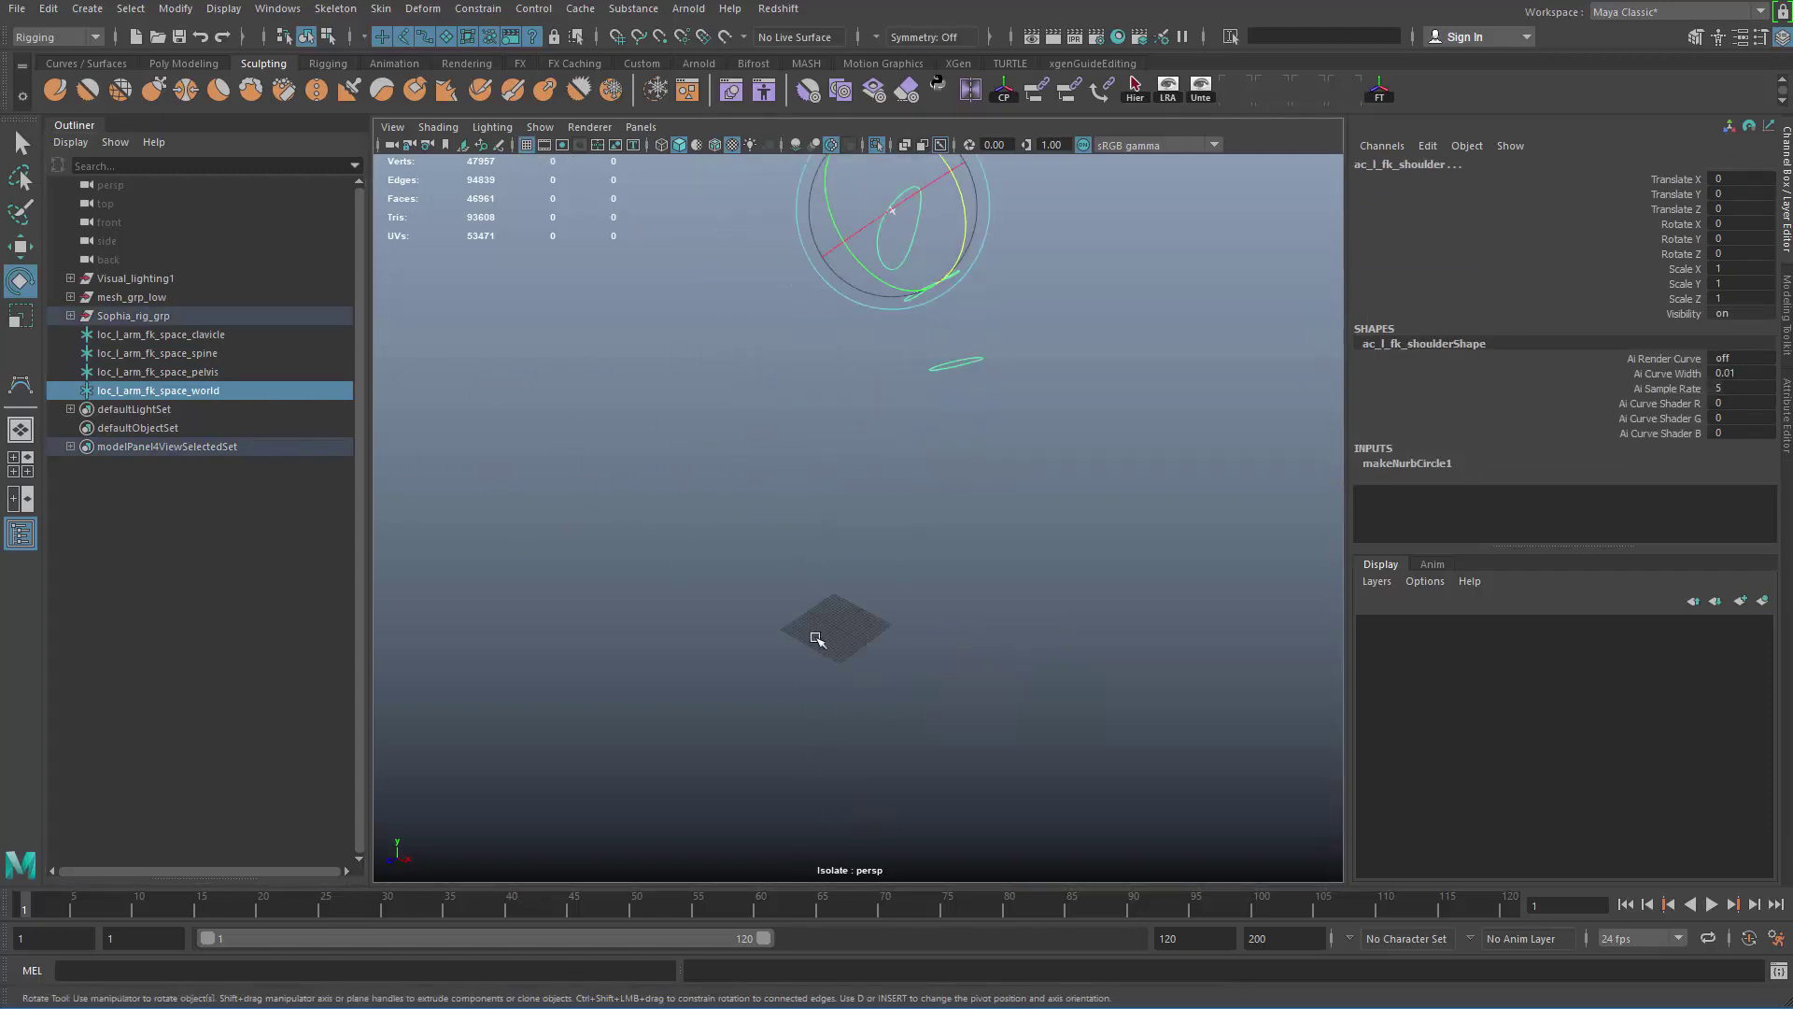
pyautogui.keyDown('alt'); pyautogui.moveTo(820, 628); pyautogui.dragTo(960, 373); pyautogui.keyUp('alt')
pyautogui.press('q')
pyautogui.scroll(5, 805, 385)
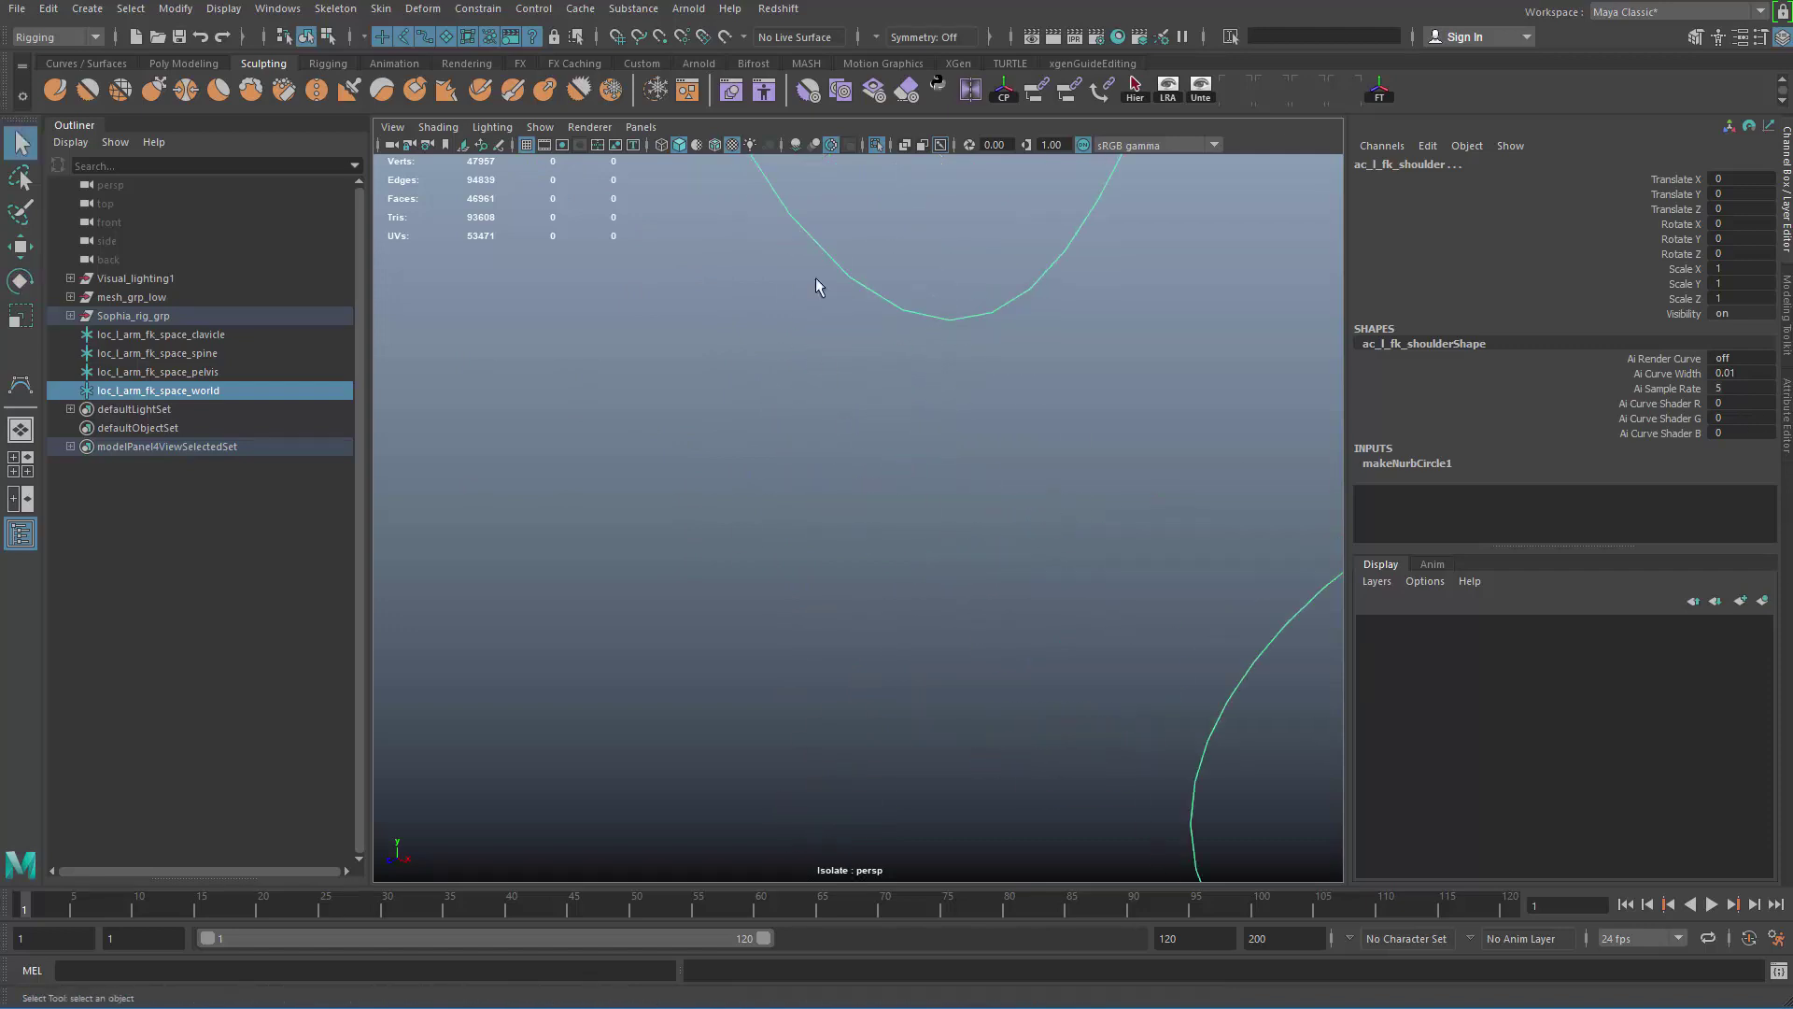
pyautogui.keyDown('alt'); pyautogui.moveTo(815, 278); pyautogui.dragTo(787, 574, button='middle'); pyautogui.keyUp('alt')
pyautogui.scroll(-3, 787, 573)
pyautogui.keyDown('alt'); pyautogui.moveTo(988, 356); pyautogui.dragTo(1111, 226); pyautogui.keyUp('alt')
pyautogui.moveTo(1155, 294); pyautogui.dragTo(1151, 301)
pyautogui.keyDown('alt'); pyautogui.moveTo(1140, 322); pyautogui.dragTo(736, 467); pyautogui.keyUp('alt')
pyautogui.press('f')
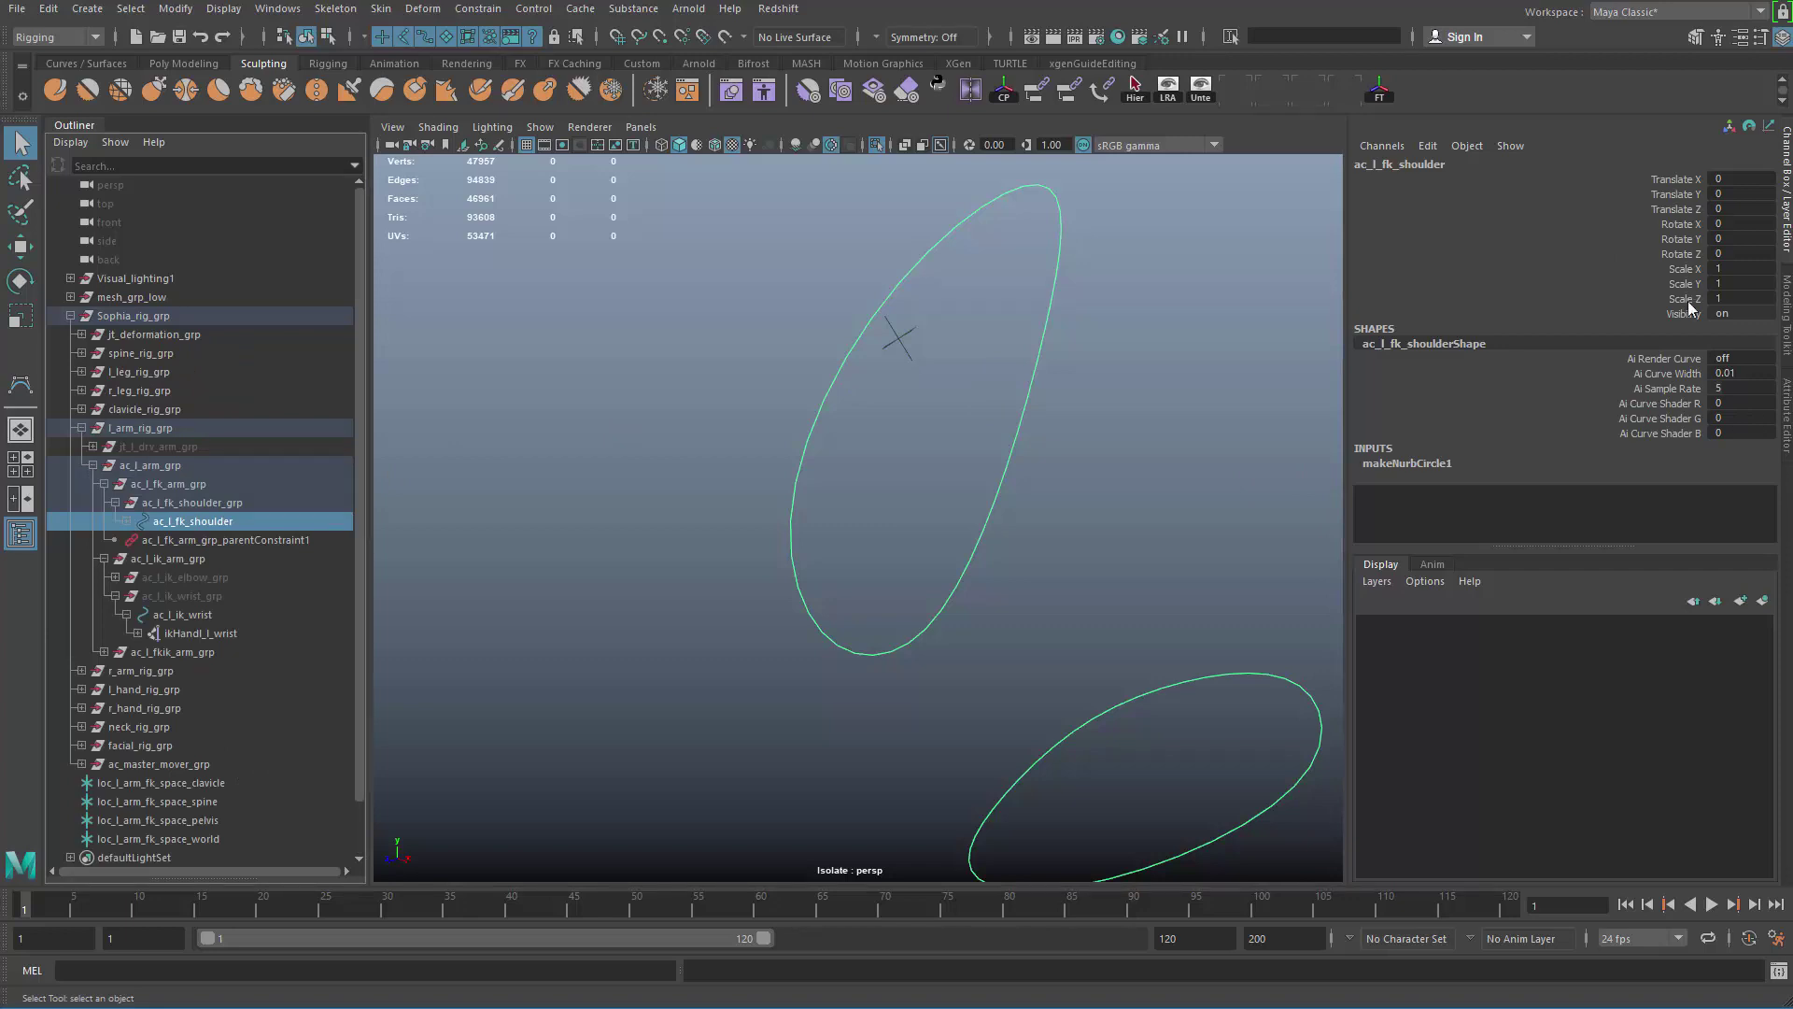
# Step: Group ac_l_fk_shoulder under ac_l_fk_shoulder_grp and rename the new group ac_l_fk_shoulder_space_grp
pyautogui.click(241, 502)
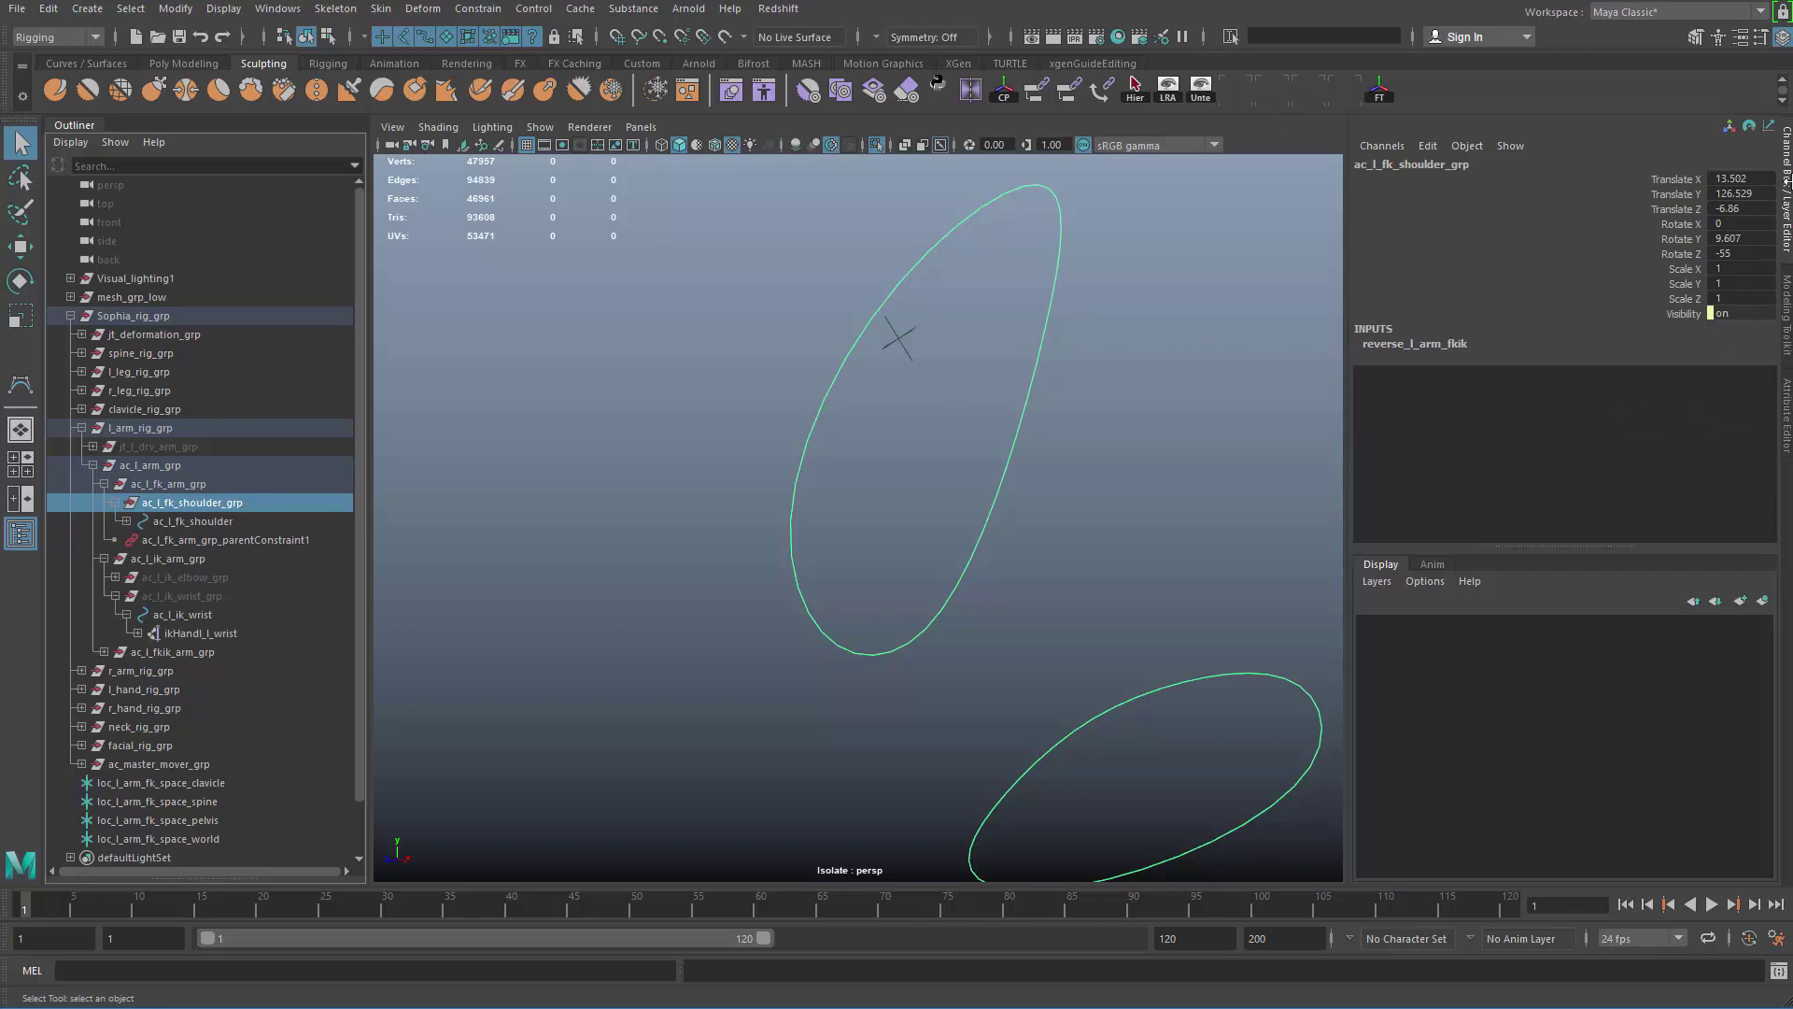
pyautogui.click(209, 523)
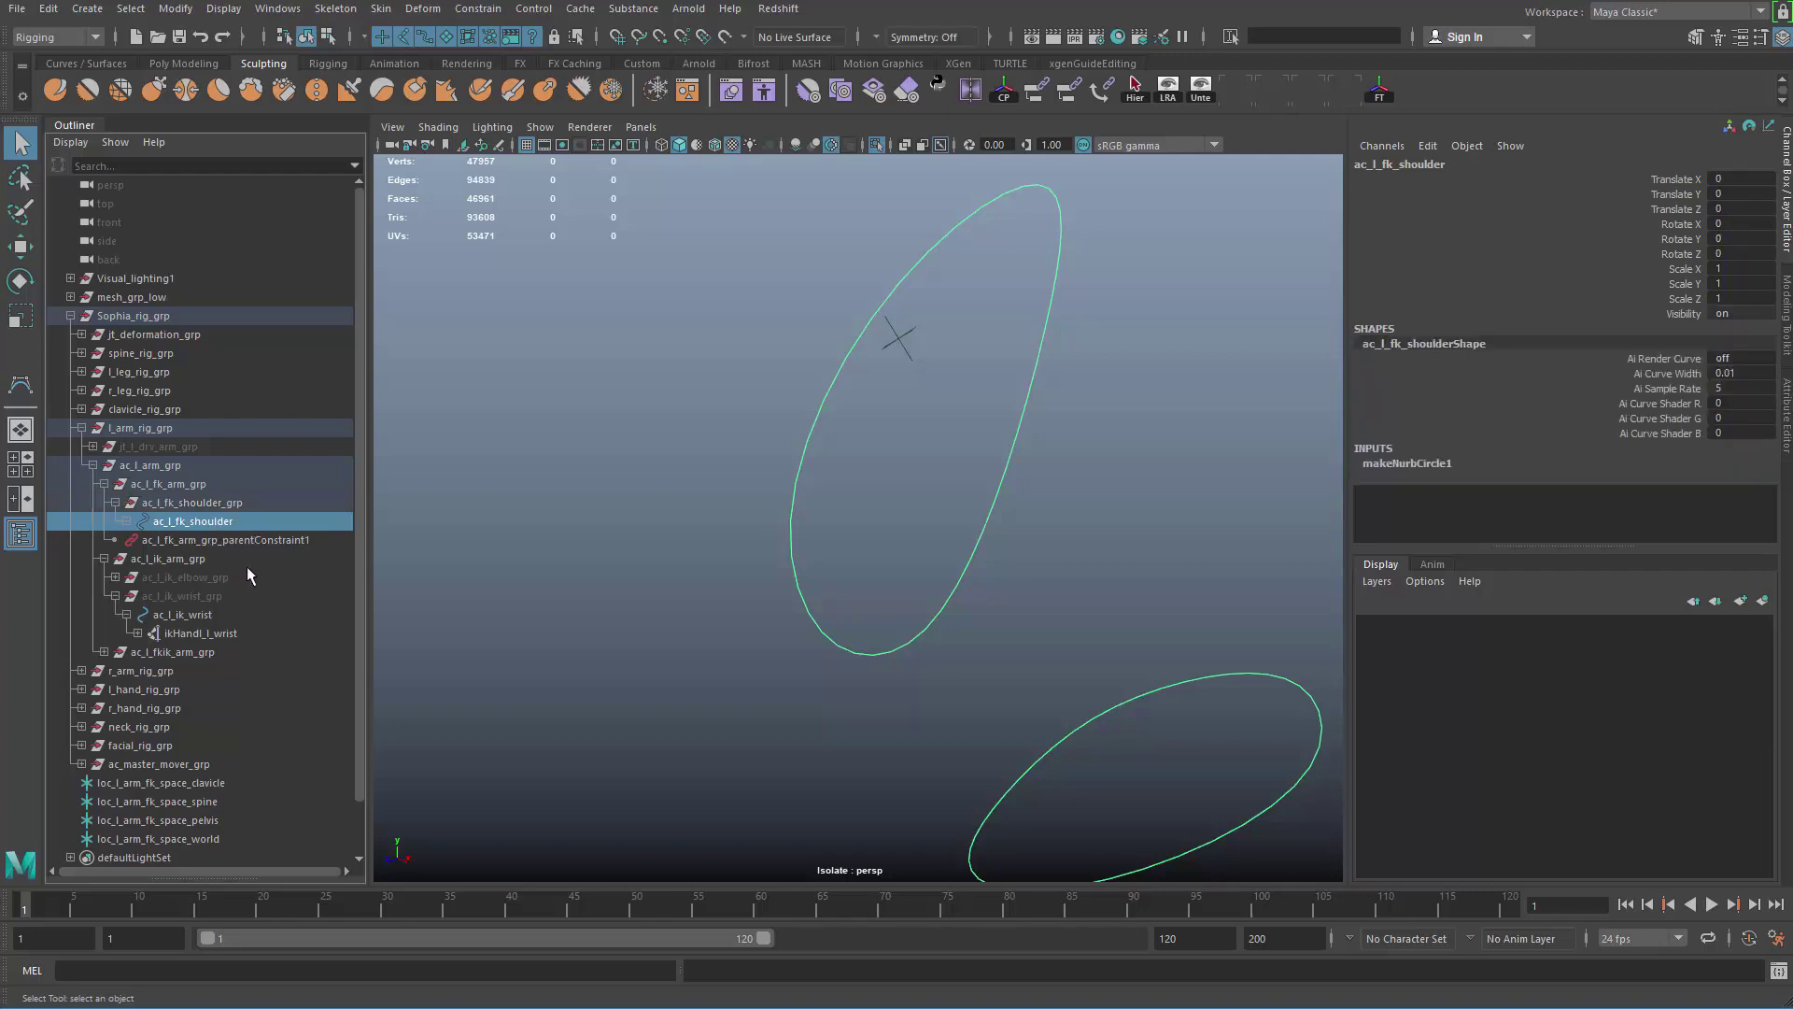
pyautogui.hotkey('ctrl', 'g')
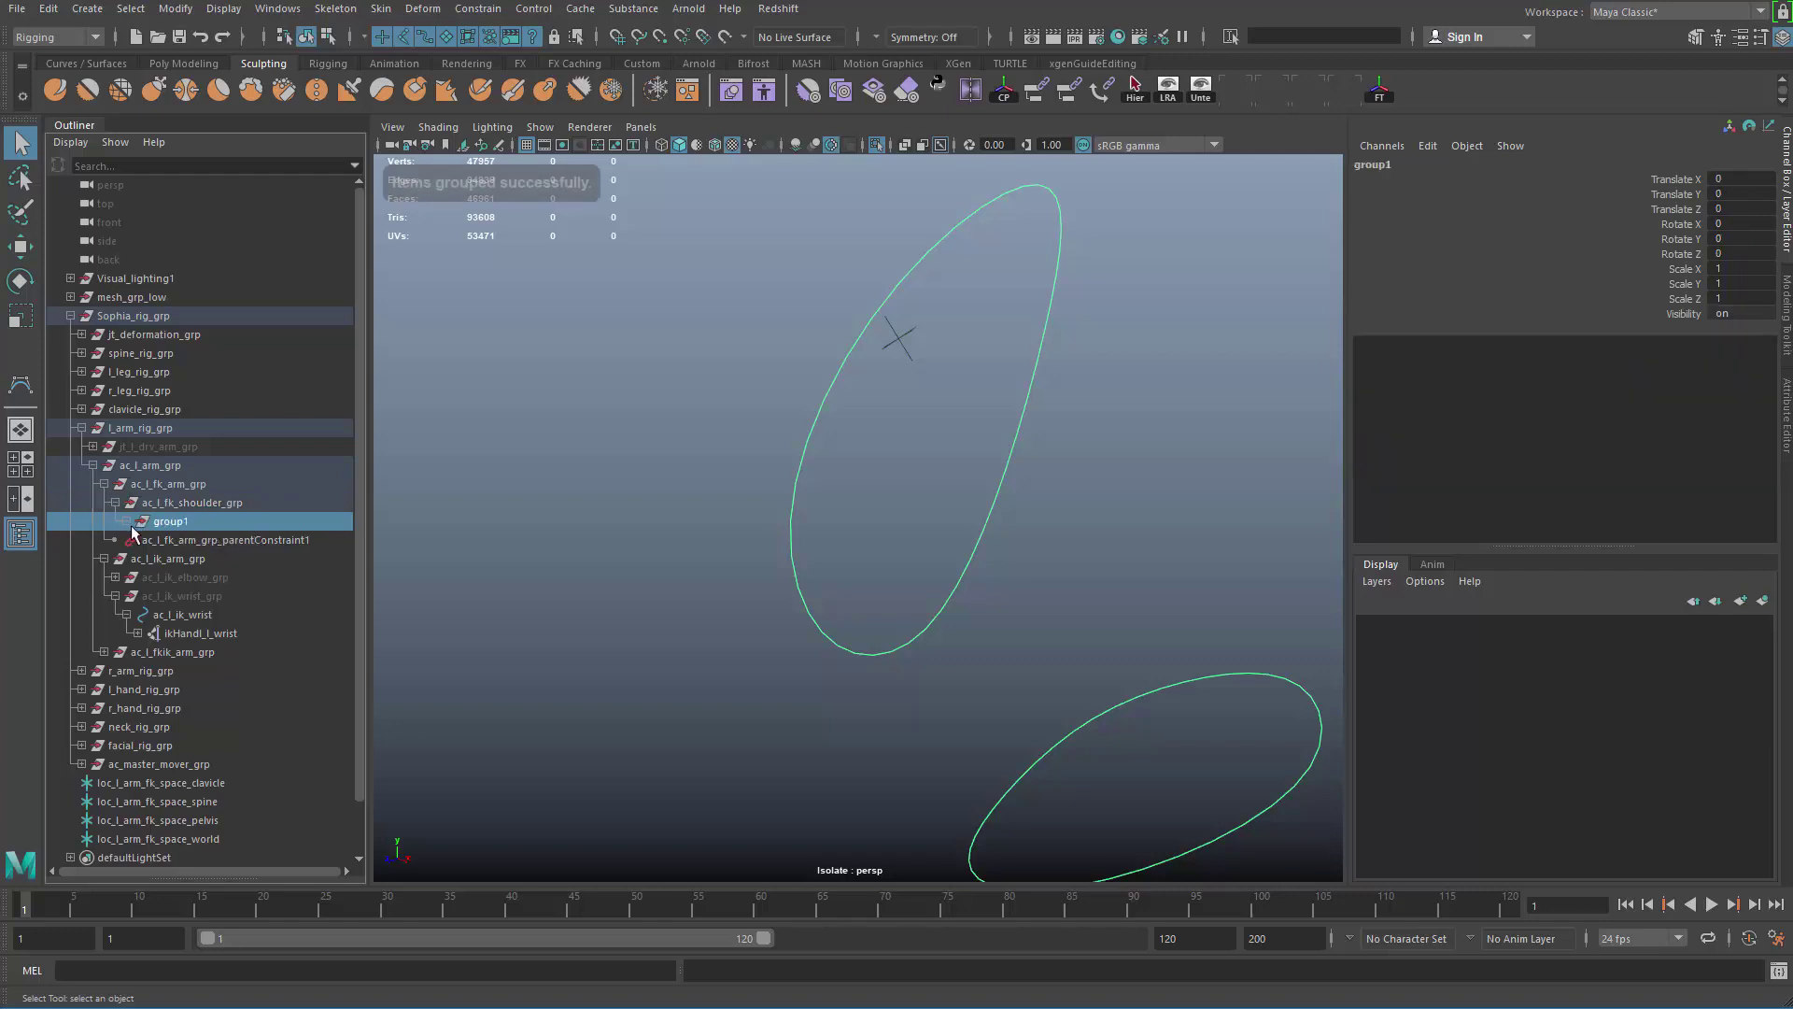
pyautogui.doubleClick(213, 524)
pyautogui.doubleClick(236, 541)
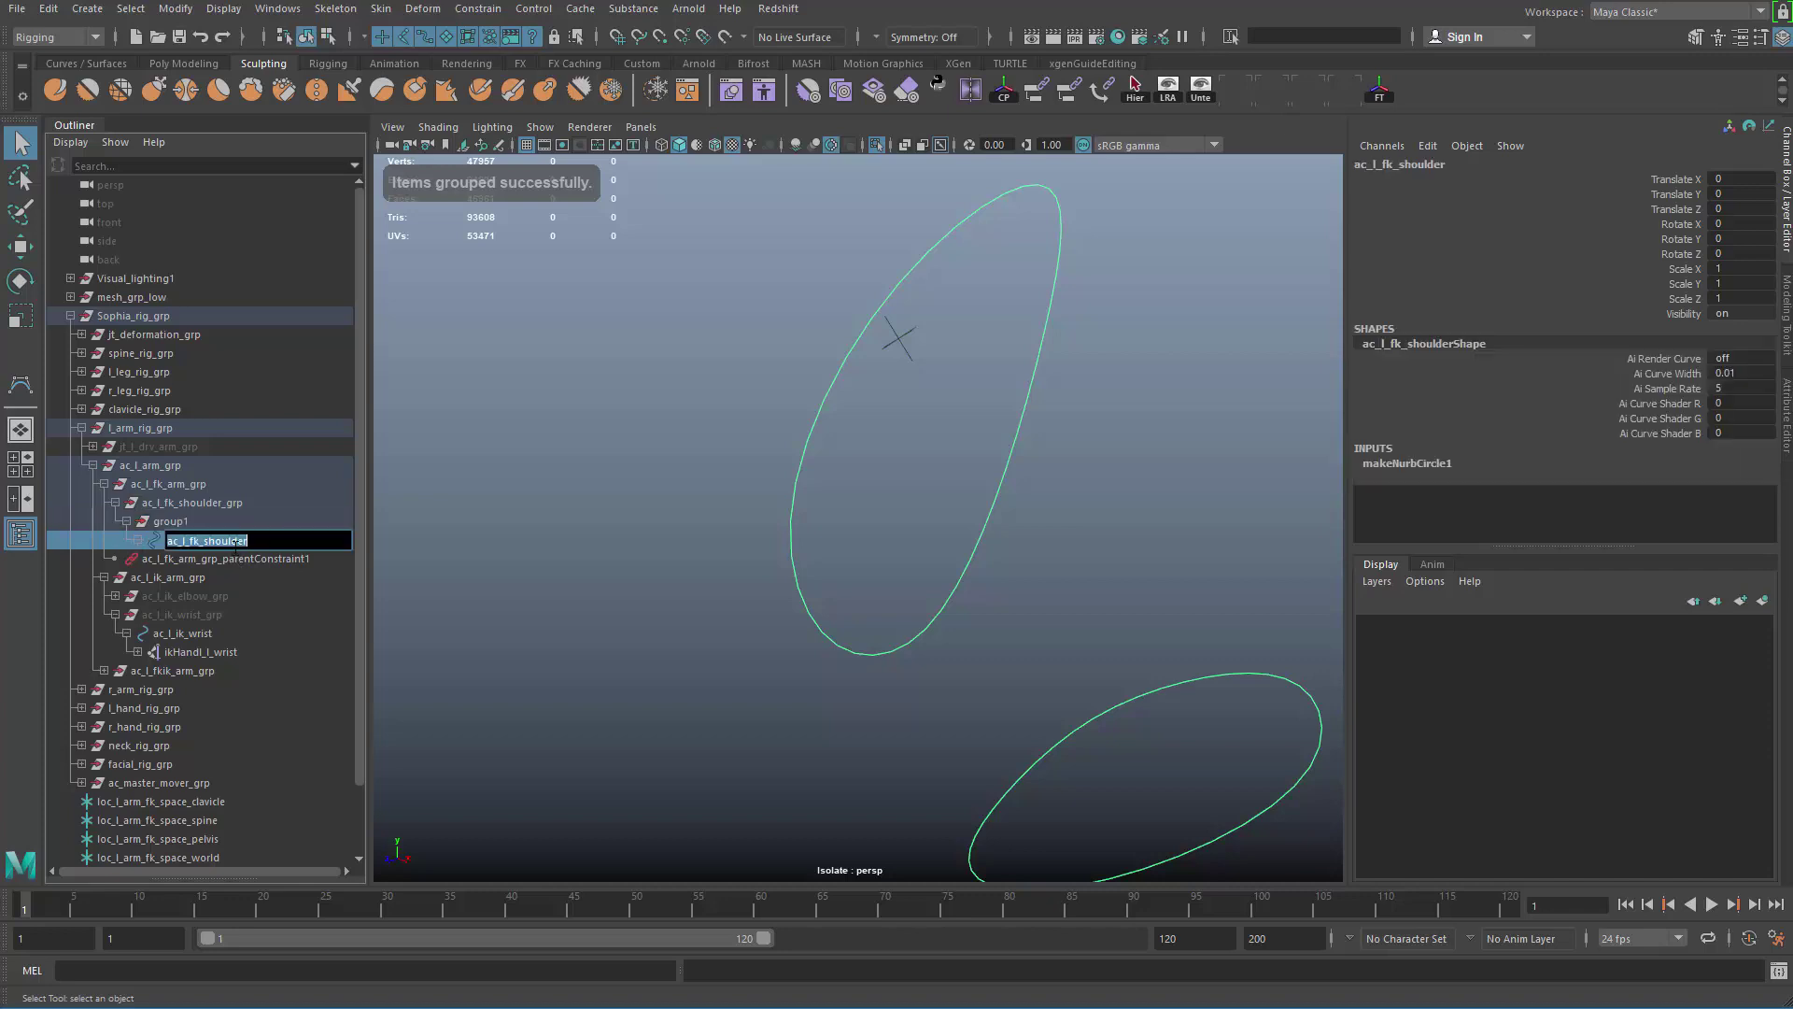
pyautogui.hotkey('ctrl', 'c')
pyautogui.doubleClick(171, 521)
pyautogui.hotkey('ctrl', 'v')
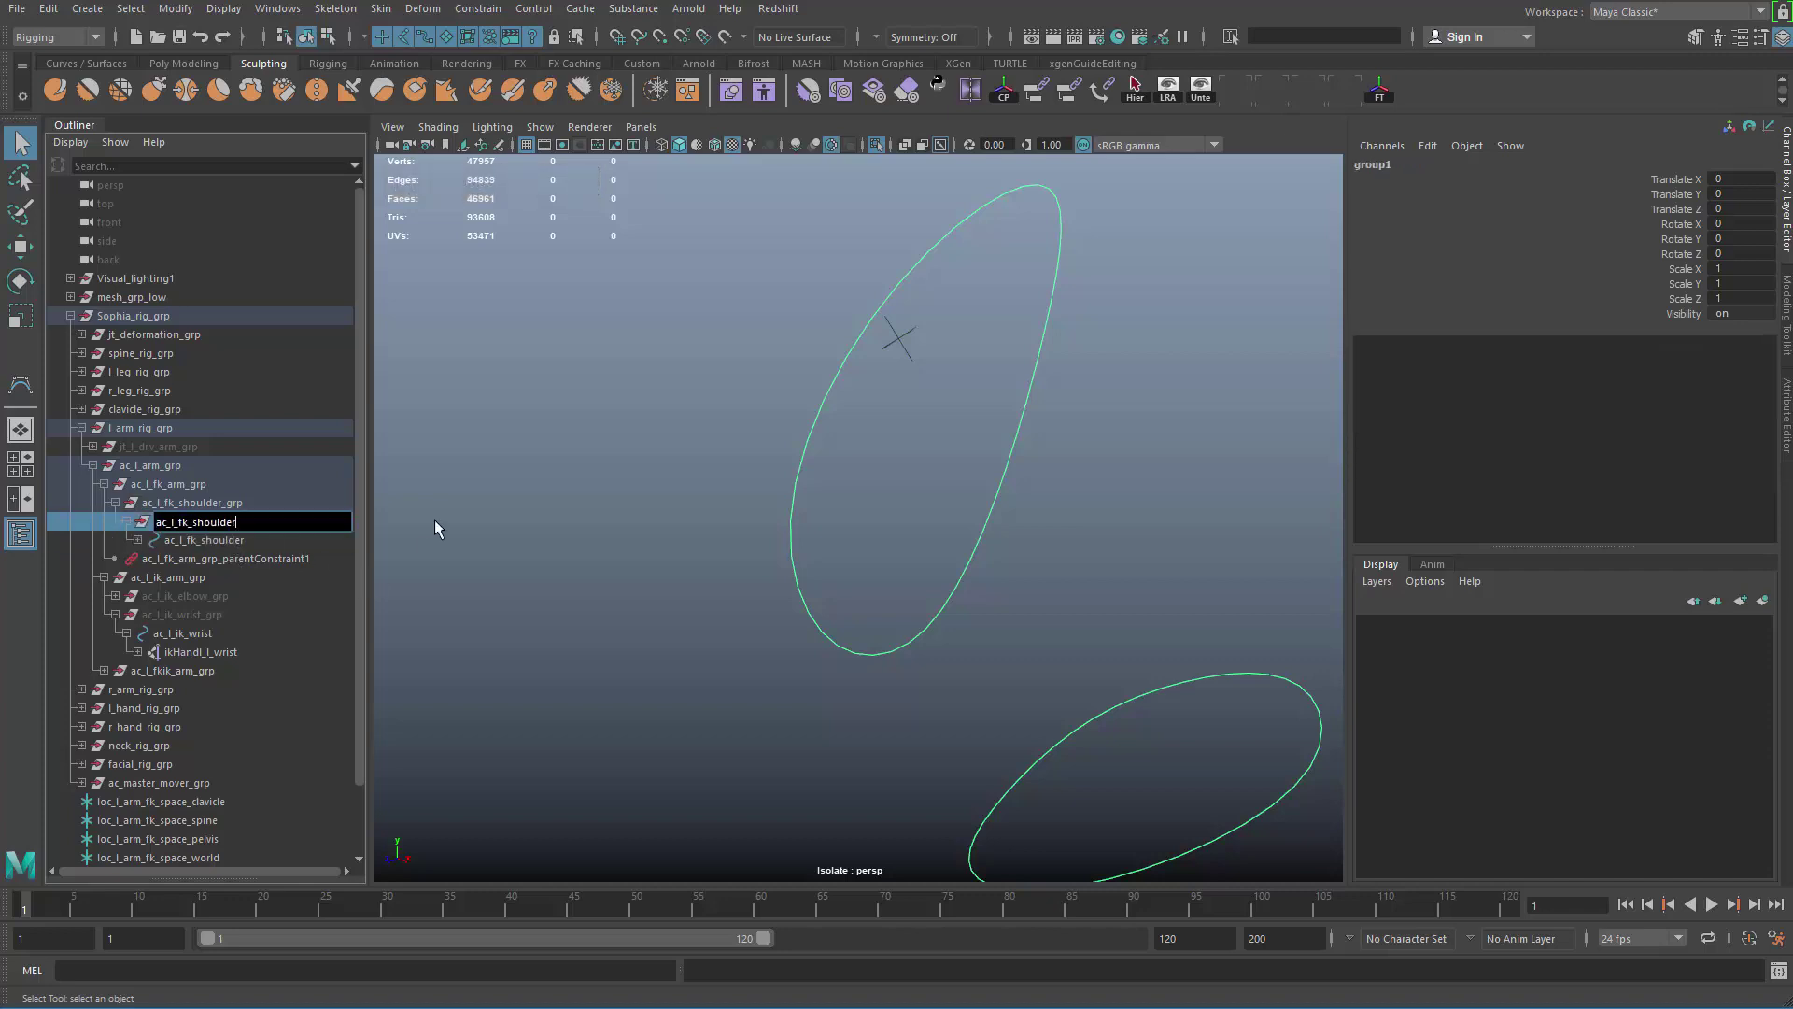
pyautogui.write('_space_grp')
pyautogui.press('Return')
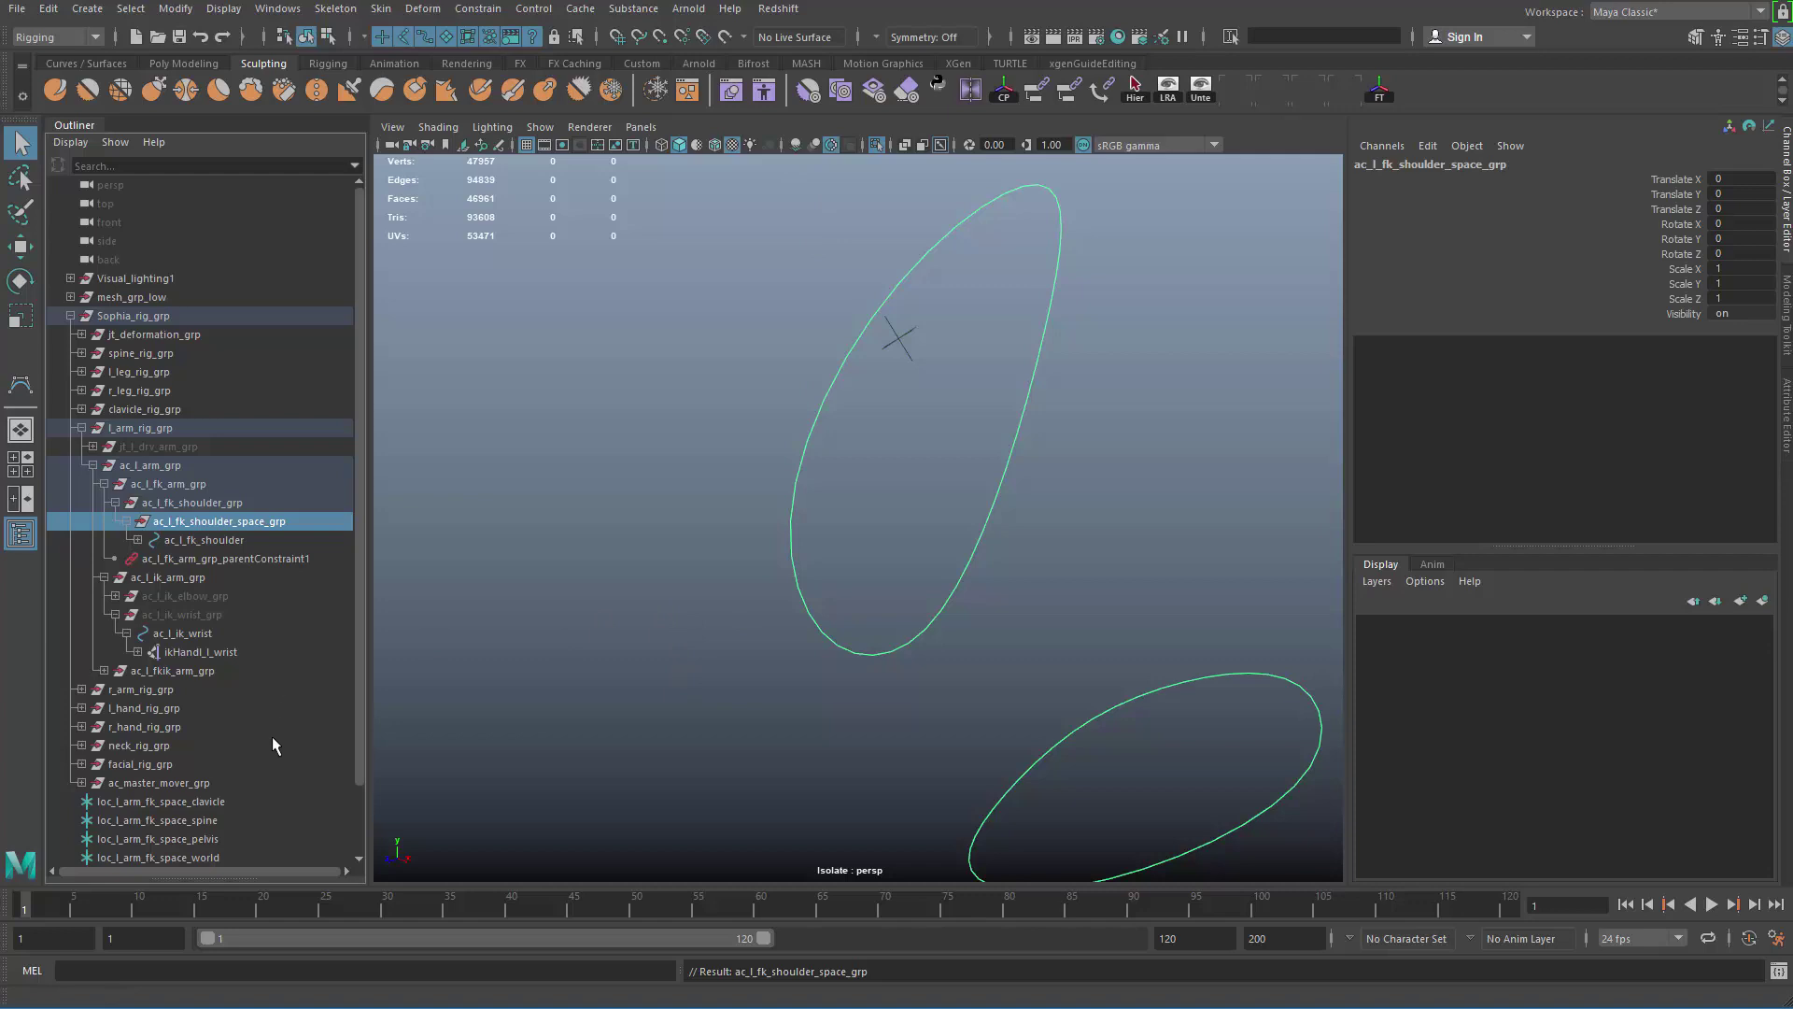
# Step: Group the clavicle, spine, pelvis and world space locators together
pyautogui.scroll(-3, 276, 589)
pyautogui.click(219, 726)
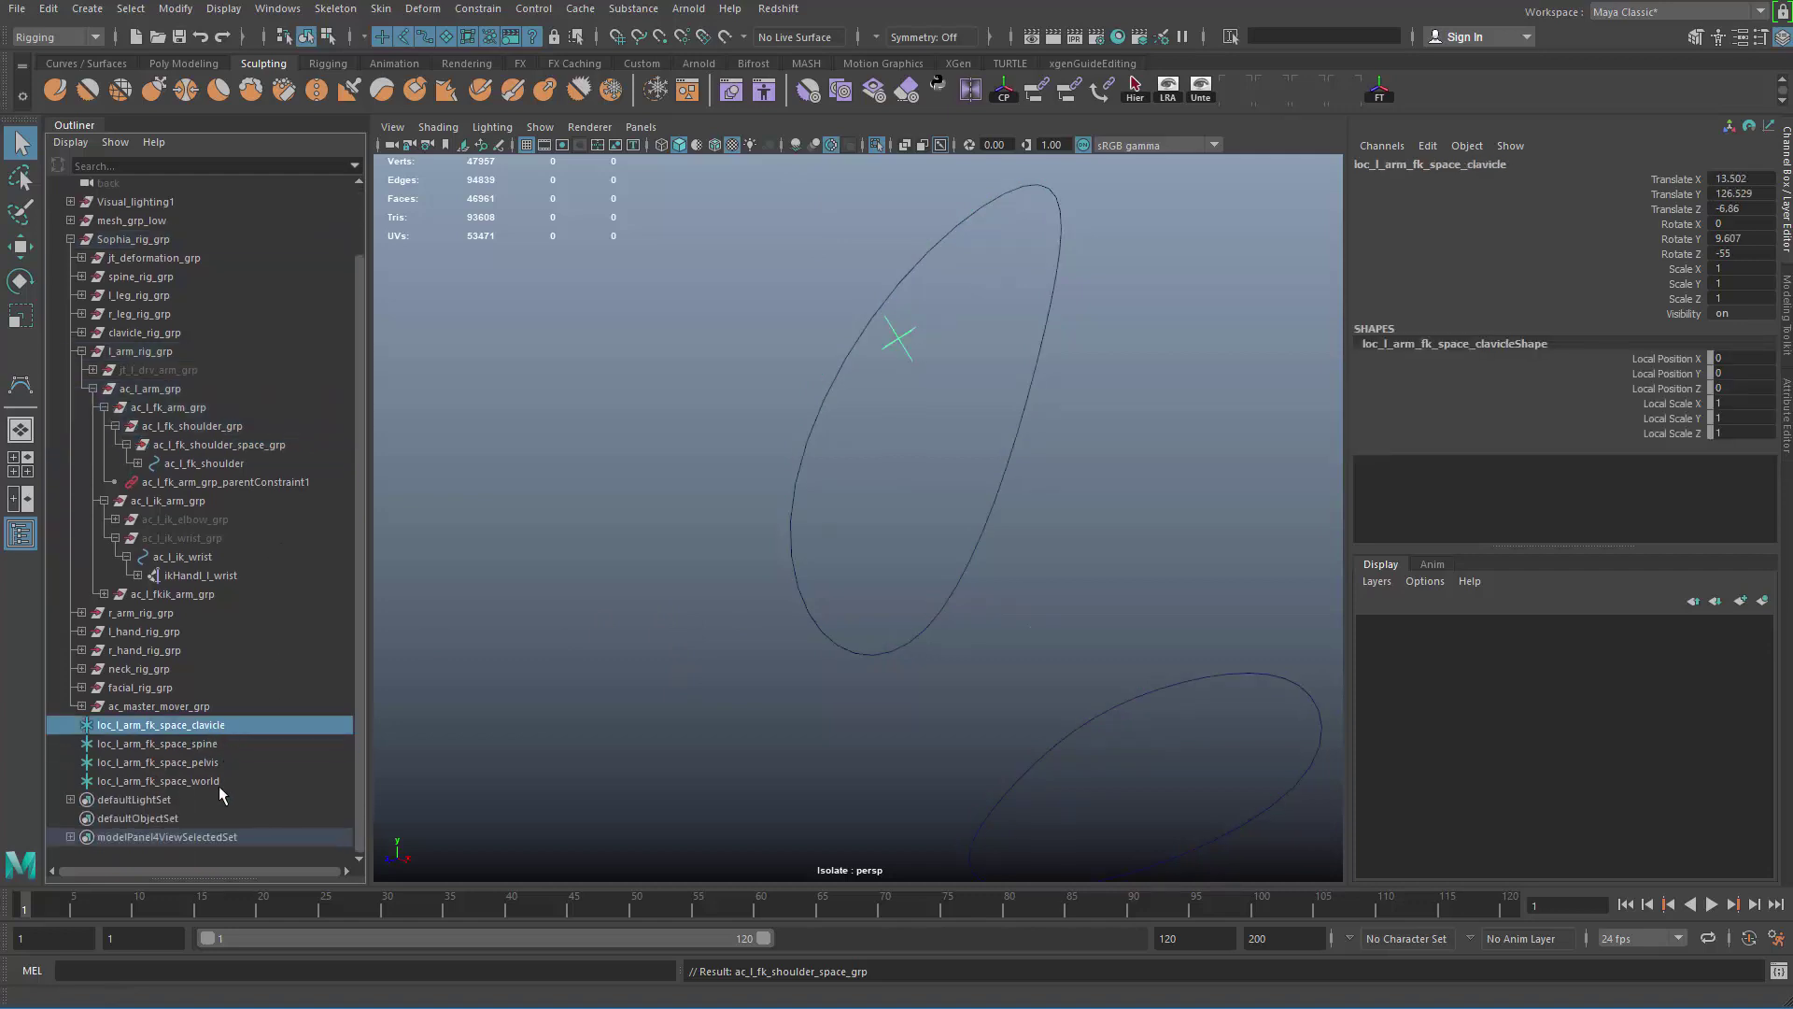
pyautogui.keyDown('shift'); pyautogui.click(219, 784); pyautogui.keyUp('shift')
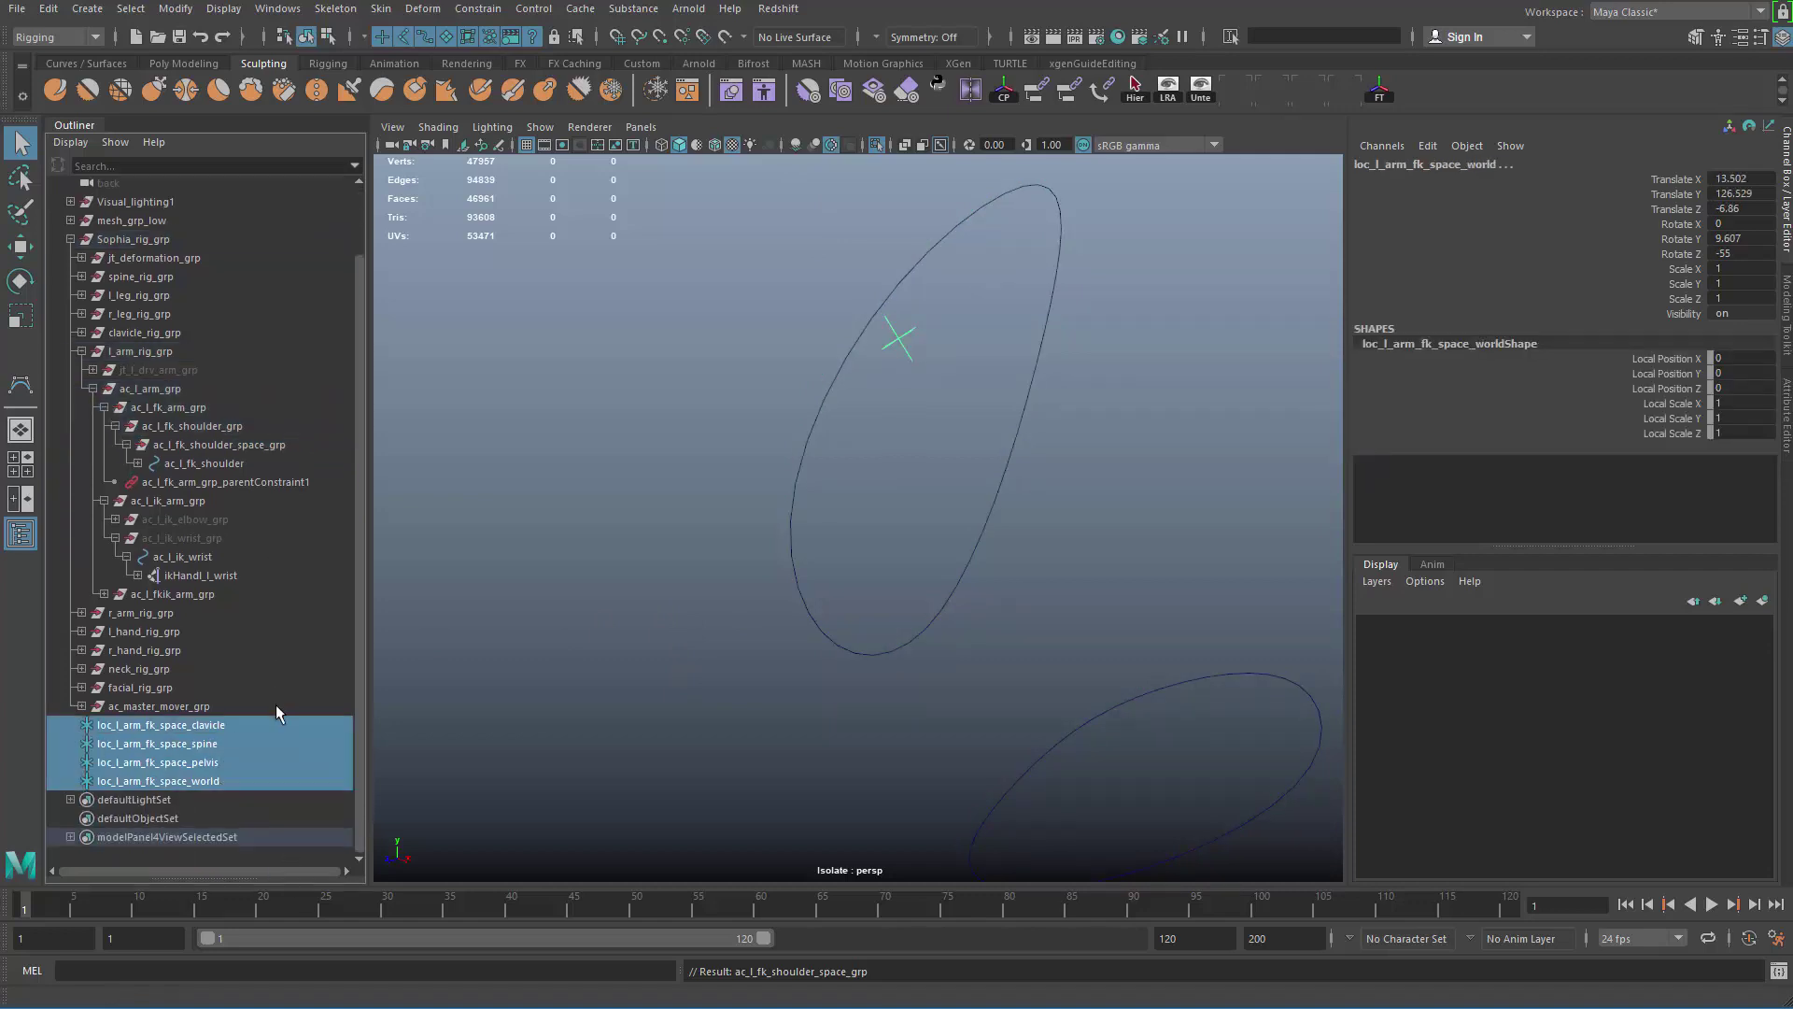
pyautogui.hotkey('ctrl', 'g')
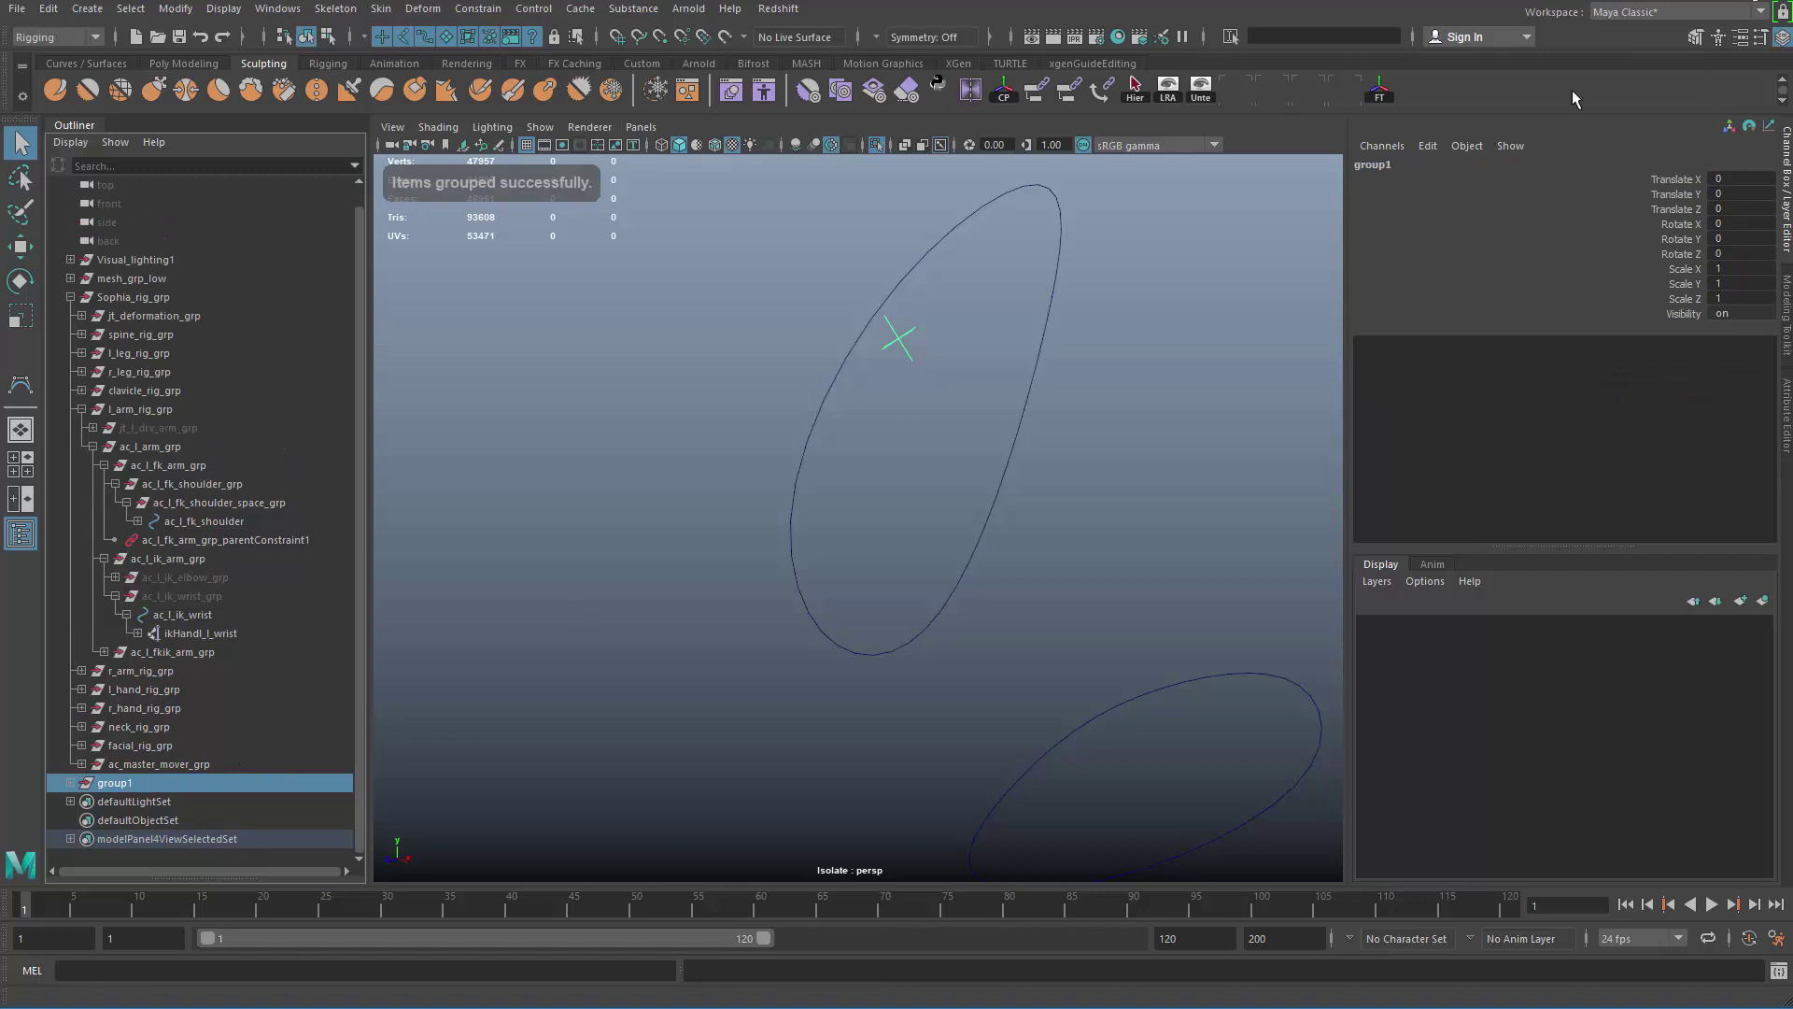
# Step: Rename the locators' group loc_l_arm_fk_space_grp, reusing the clavicle locator's name as the base
pyautogui.doubleClick(1383, 168)
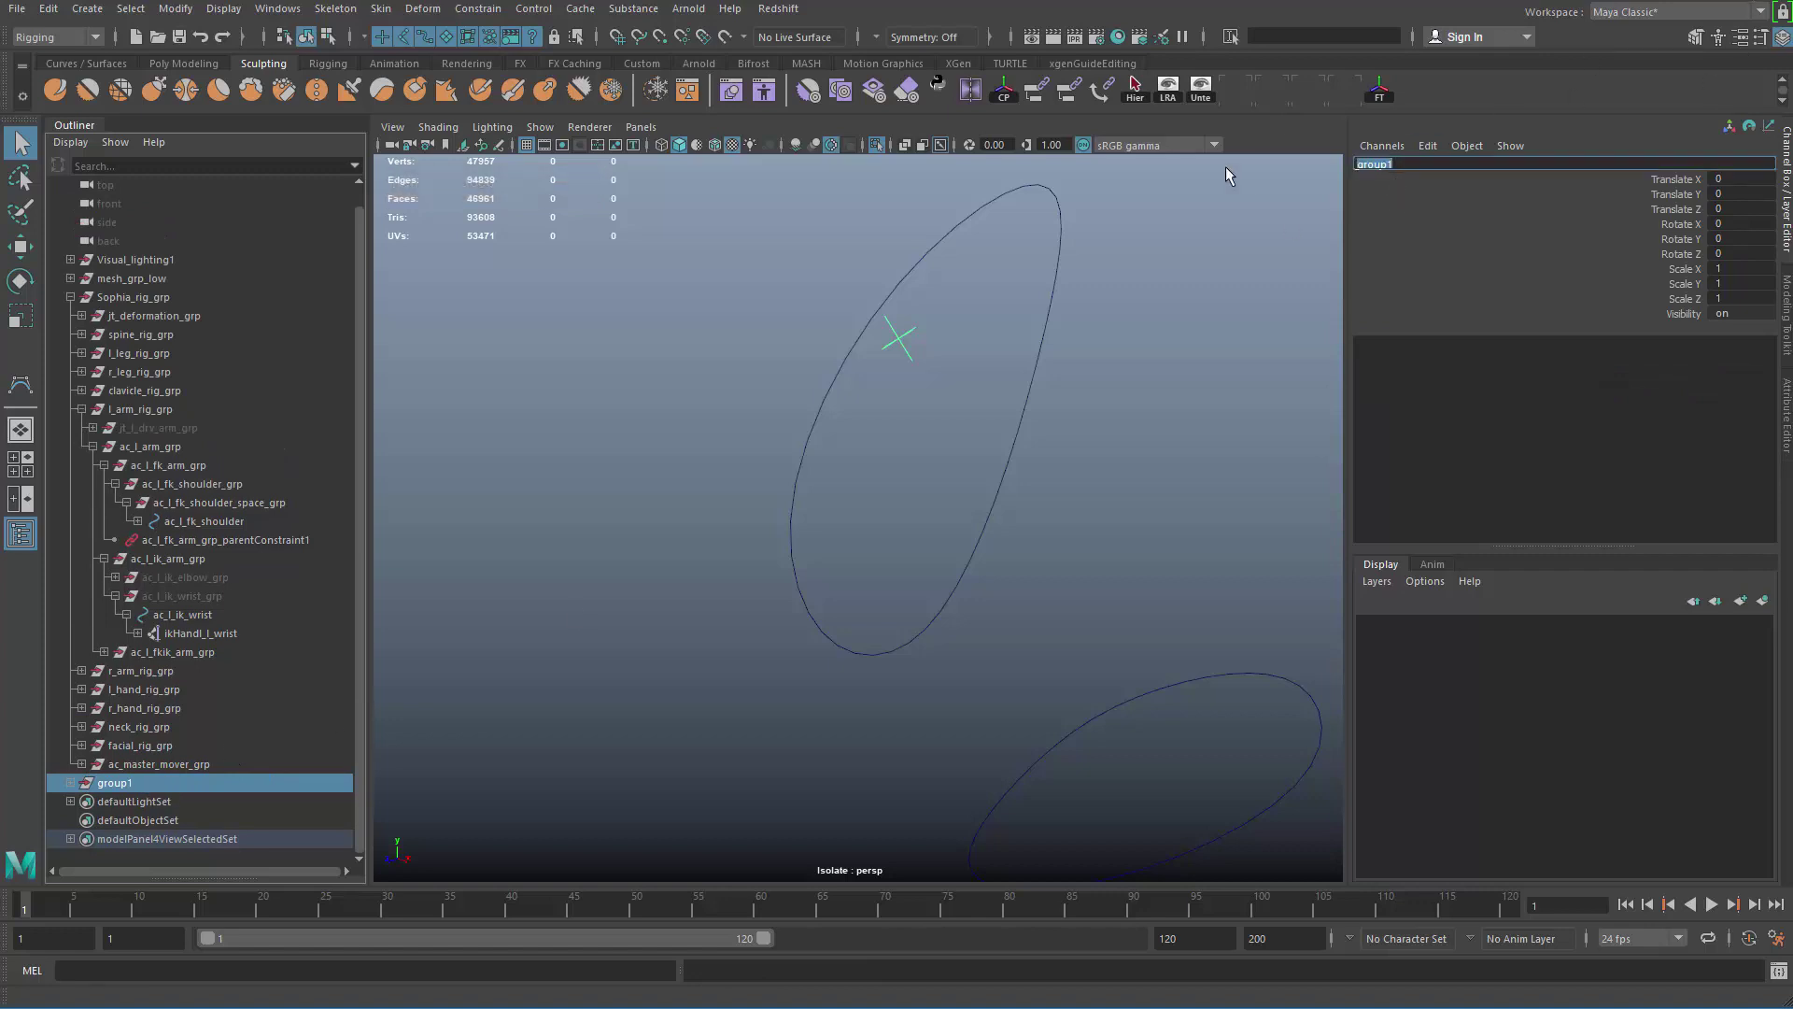
pyautogui.click(70, 801)
pyautogui.click(70, 801)
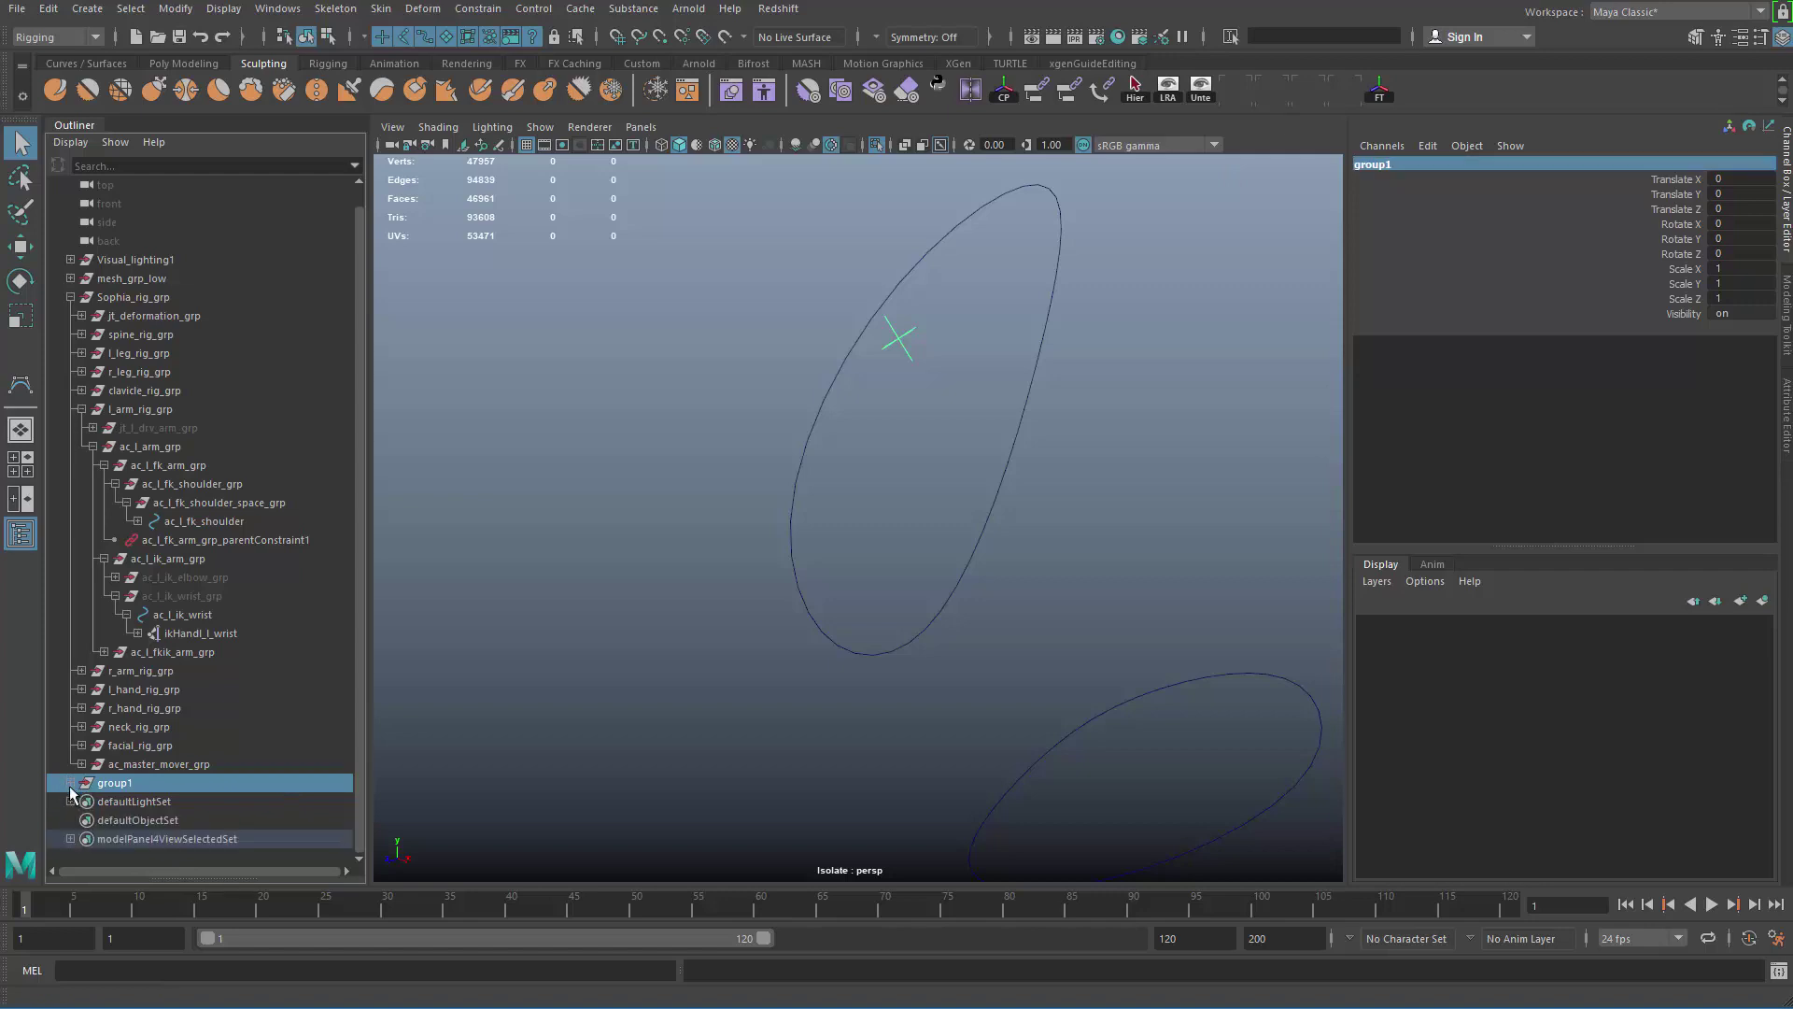
pyautogui.click(70, 782)
pyautogui.doubleClick(154, 805)
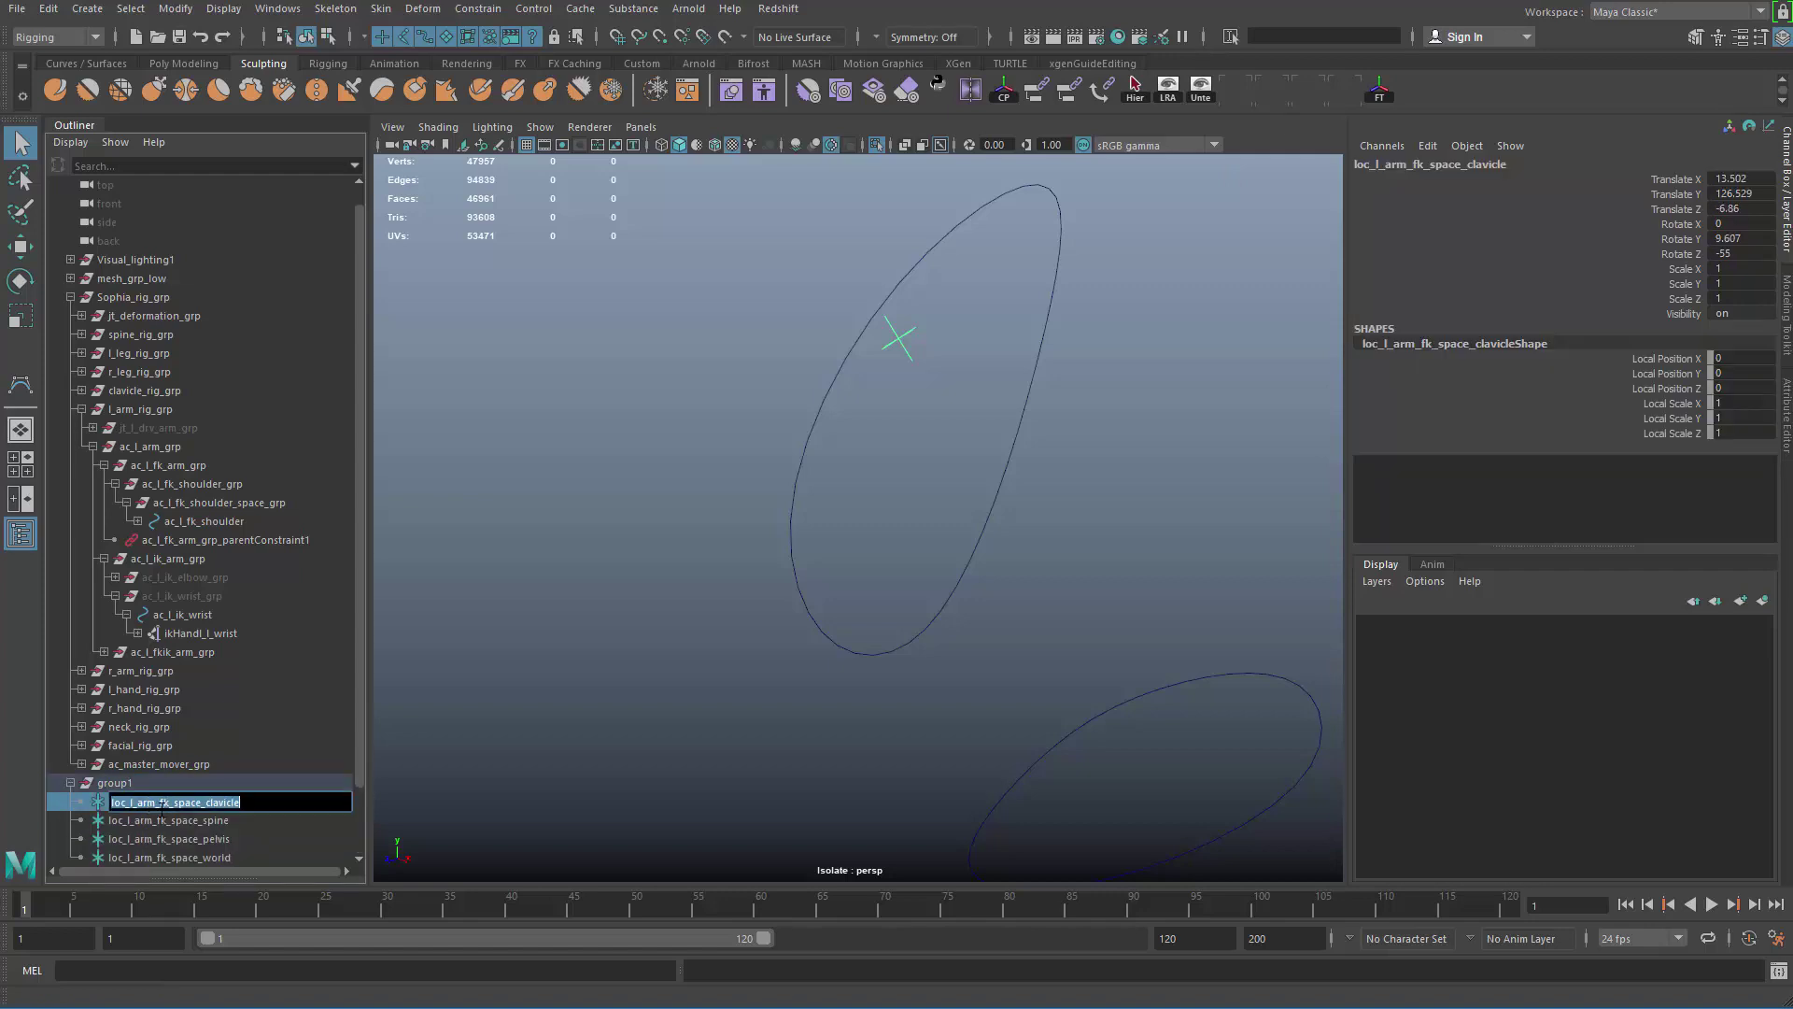
pyautogui.hotkey('ctrl', 'c')
pyautogui.doubleClick(115, 783)
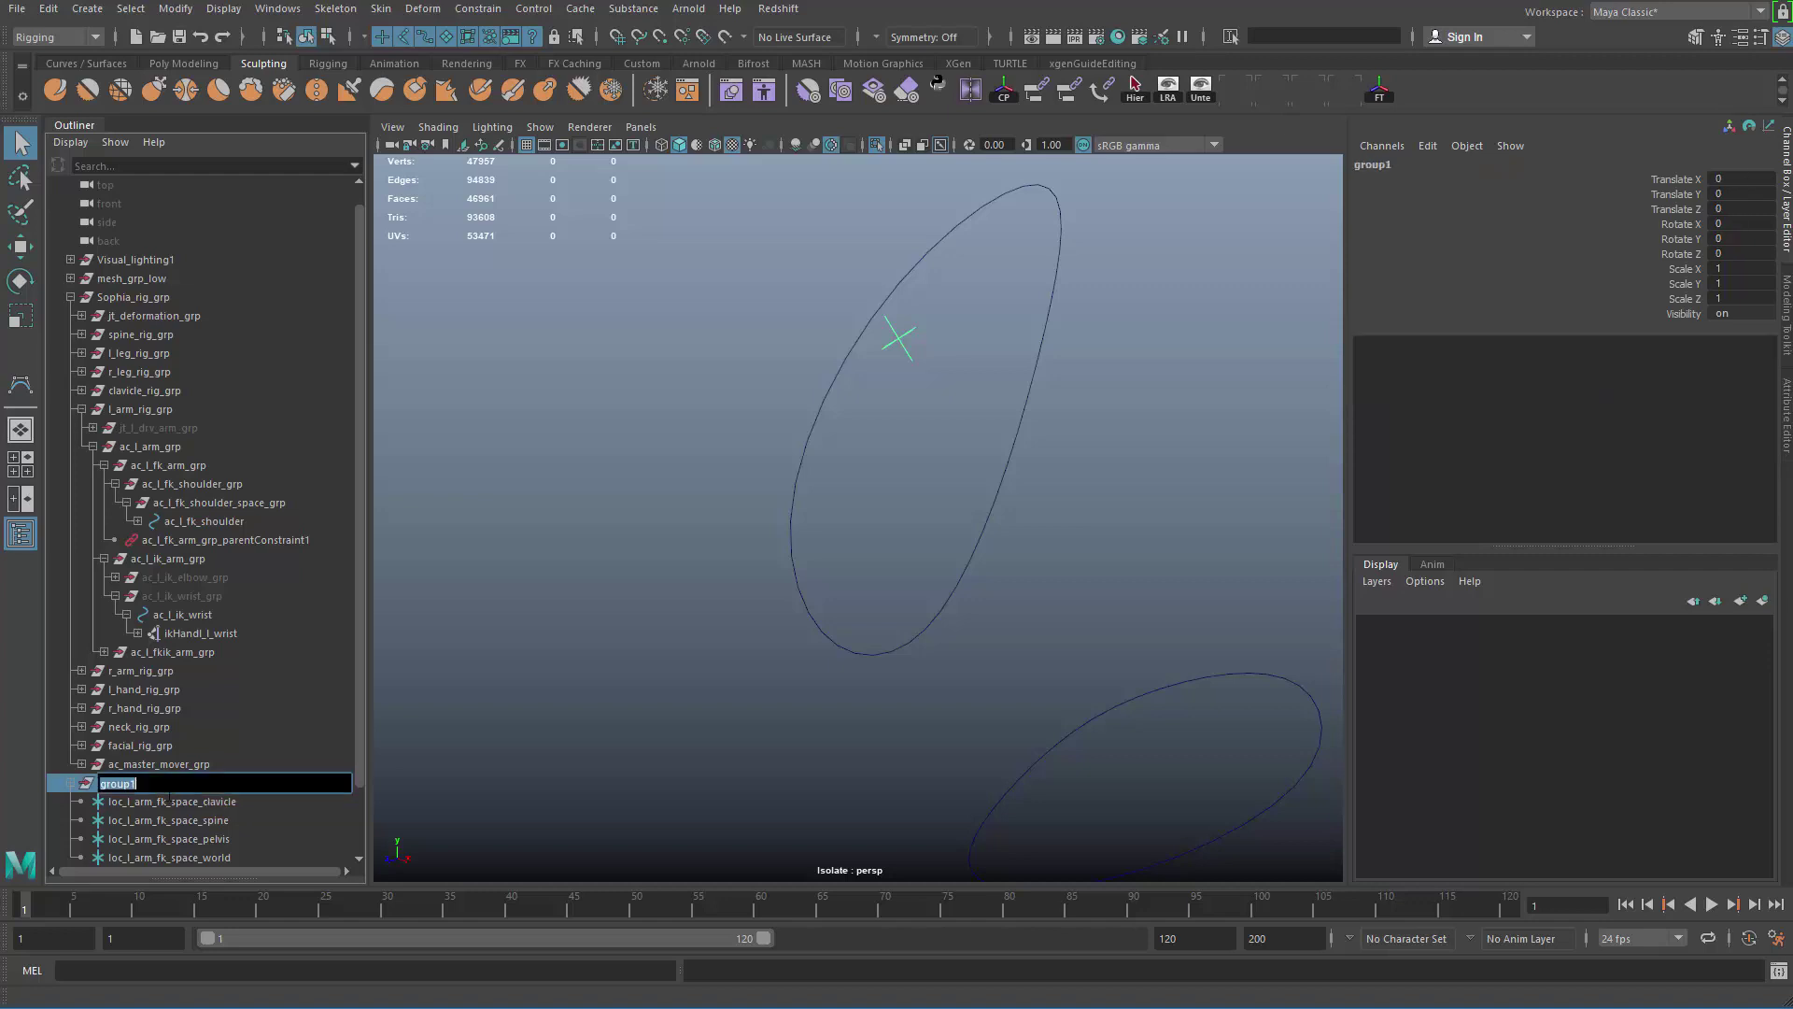
pyautogui.hotkey('ctrl', 'v')
pyautogui.press('BackSpace')
pyautogui.press('BackSpace')
pyautogui.press('BackSpace')
pyautogui.press('BackSpace')
pyautogui.press('BackSpace')
pyautogui.press('BackSpace')
pyautogui.press('BackSpace')
pyautogui.write('grp')
pyautogui.press('Return')
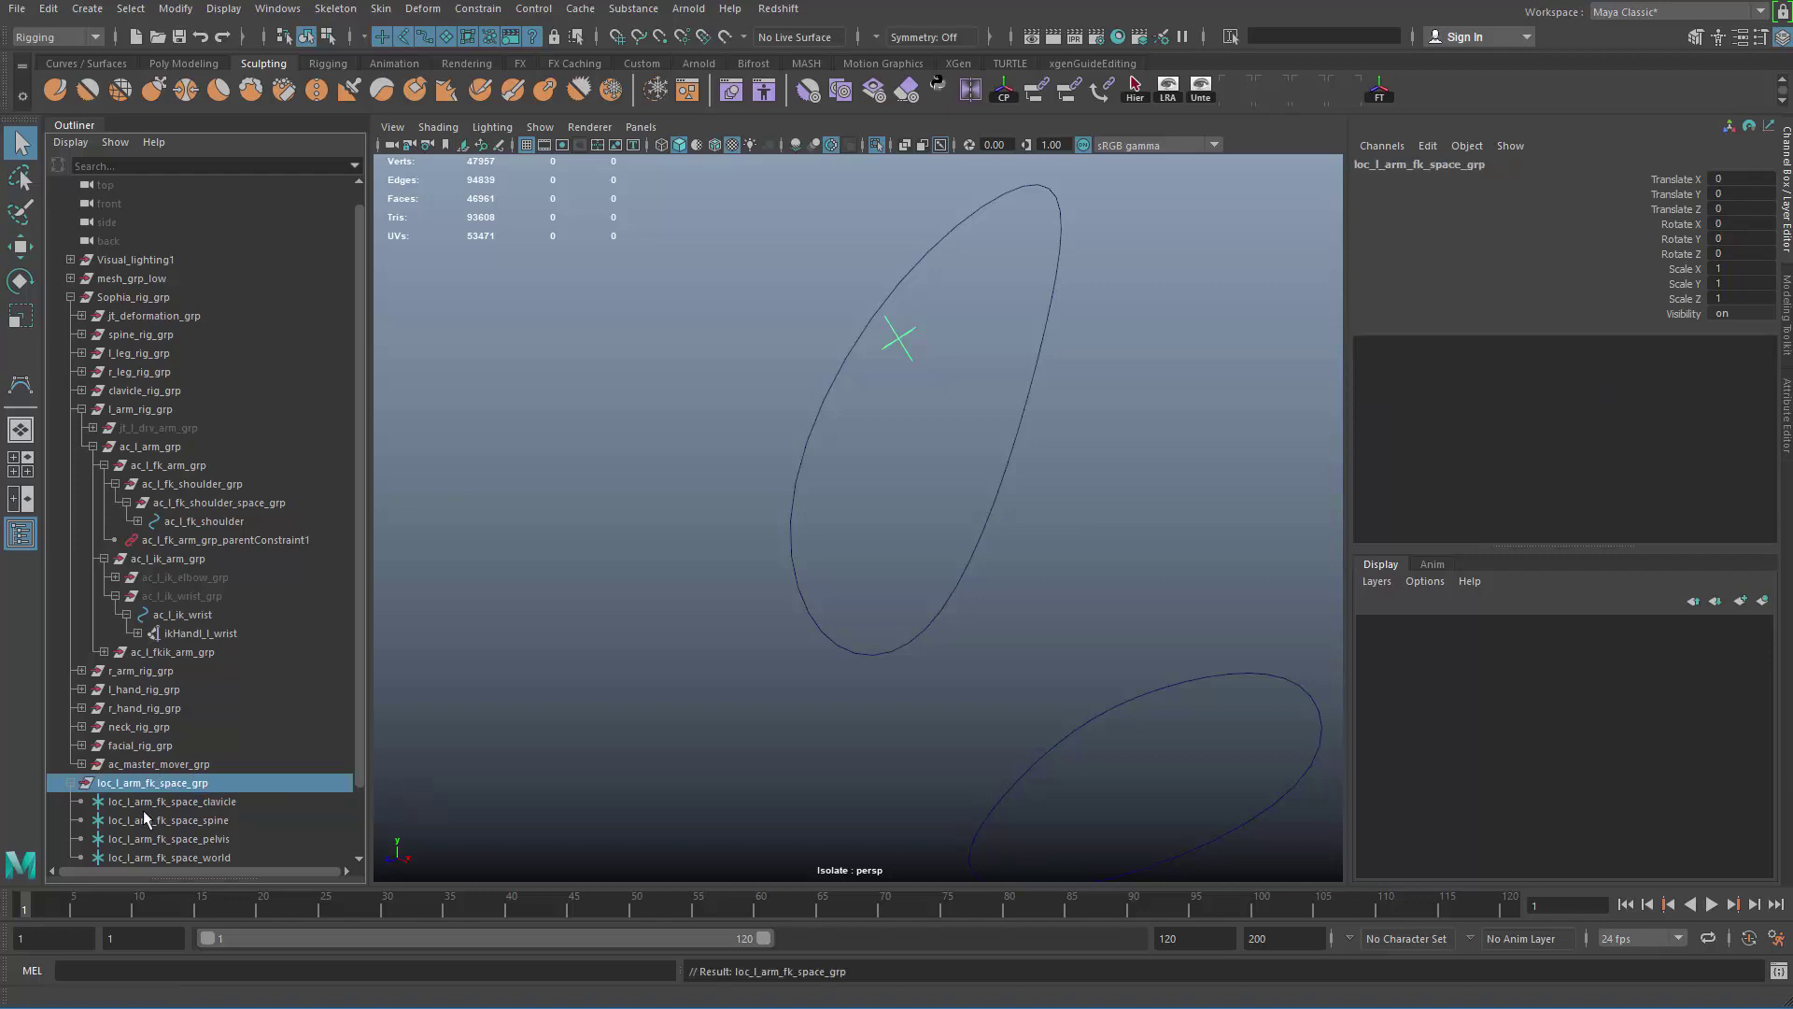
# Step: Parent loc_l_arm_fk_space_grp under l_arm_rig_grp and collapse the ac_l_arm_grp hierarchy
pyautogui.click(71, 783)
pyautogui.moveTo(140, 783); pyautogui.dragTo(162, 418)
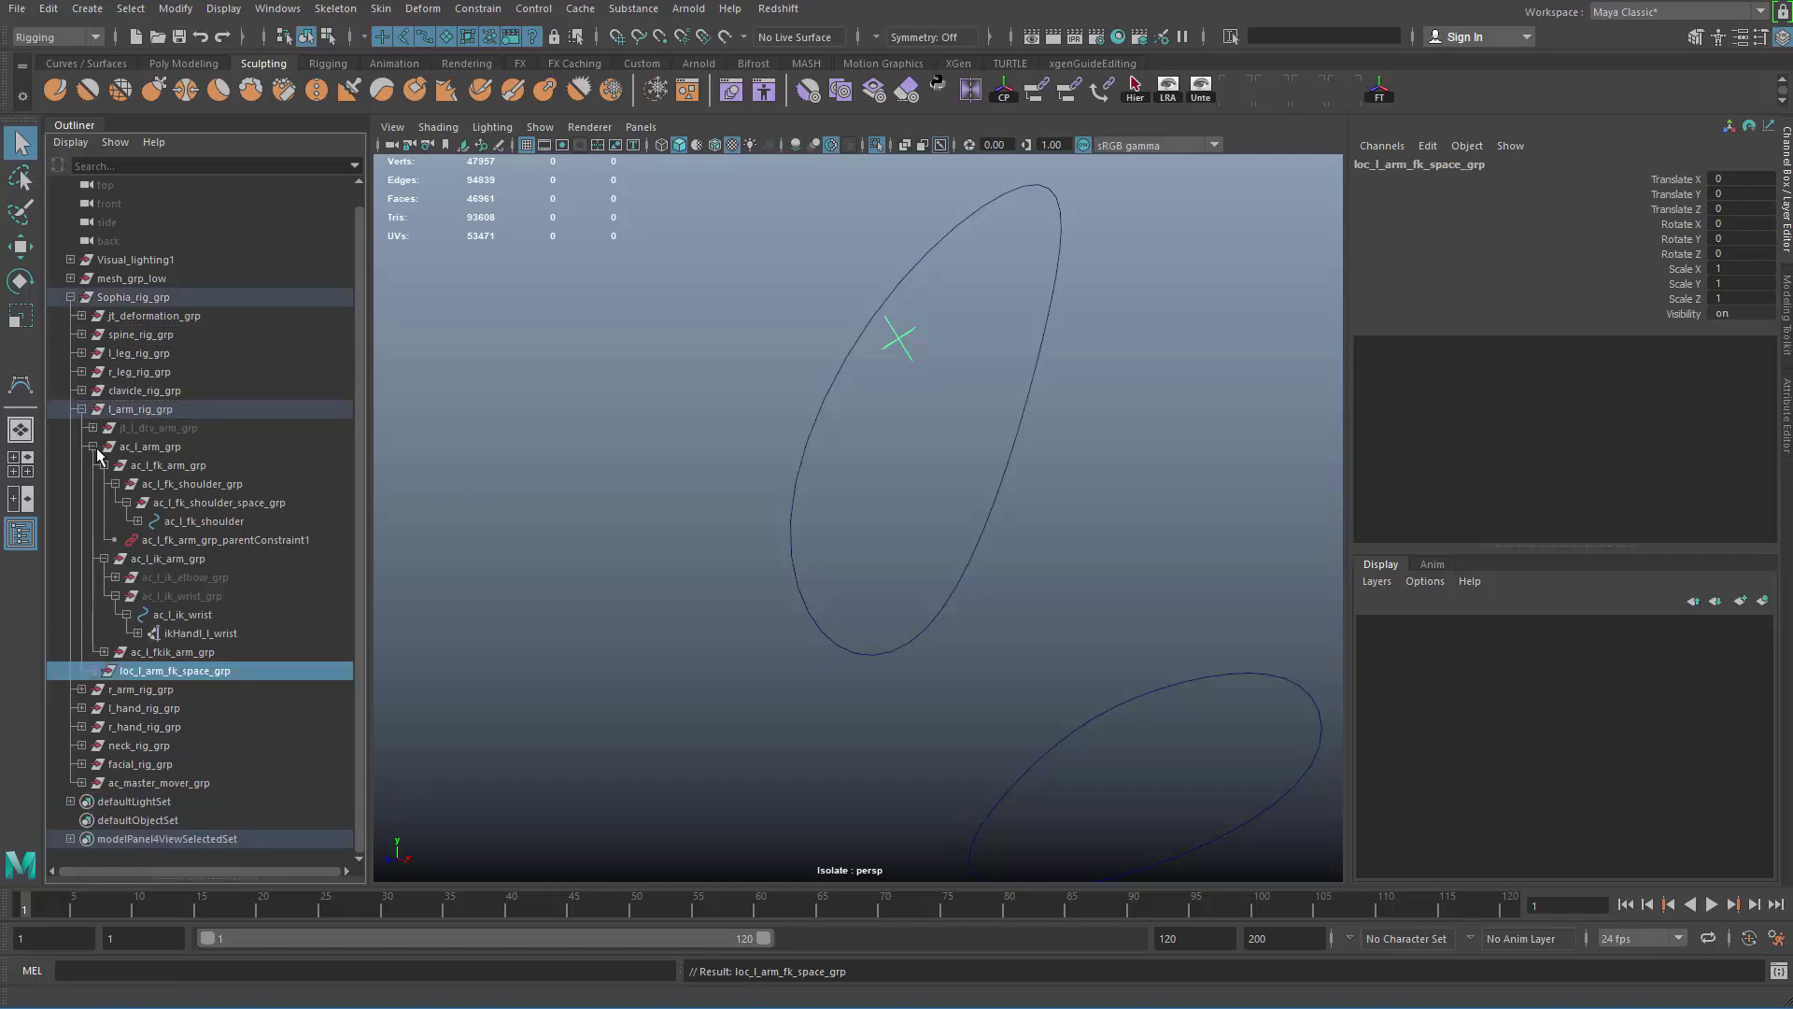
pyautogui.click(93, 447)
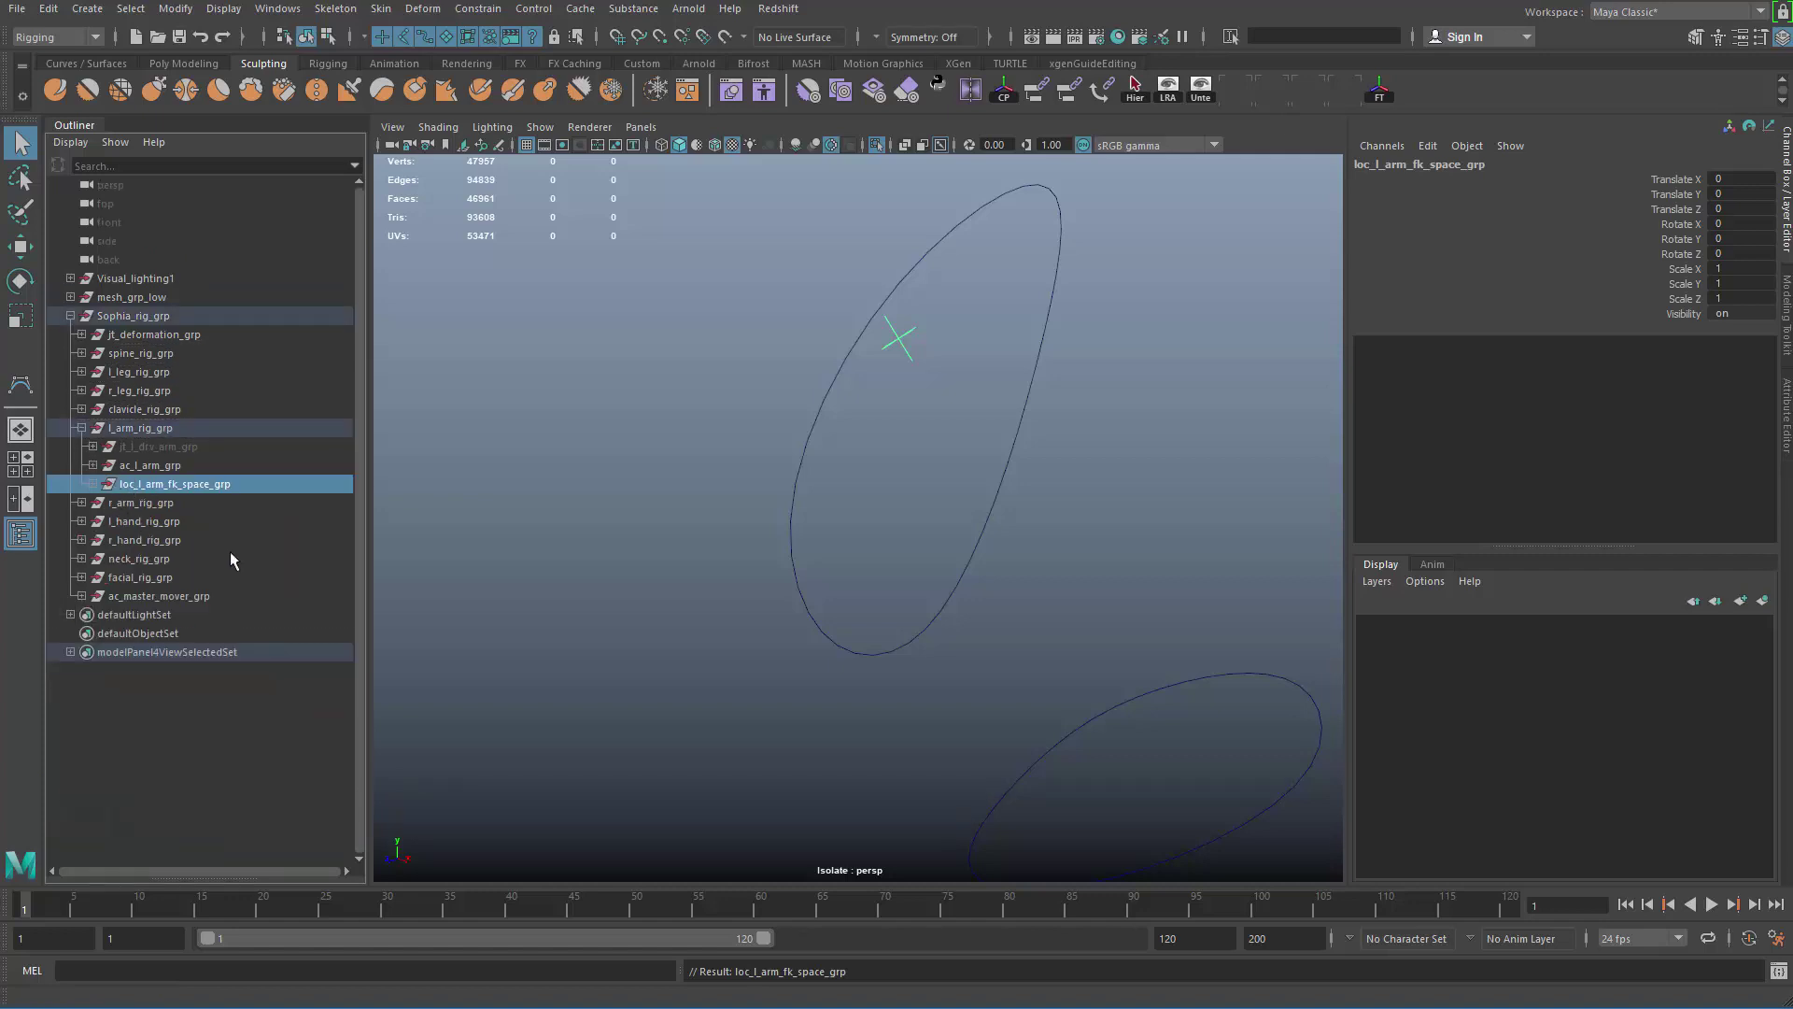
# Step: Orient constrain ac_l_fk_shoulder_space_grp to the clavicle, spine, pelvis and world locators in loc_l_arm_fk_space_grp
pyautogui.click(793, 509)
pyautogui.press('f')
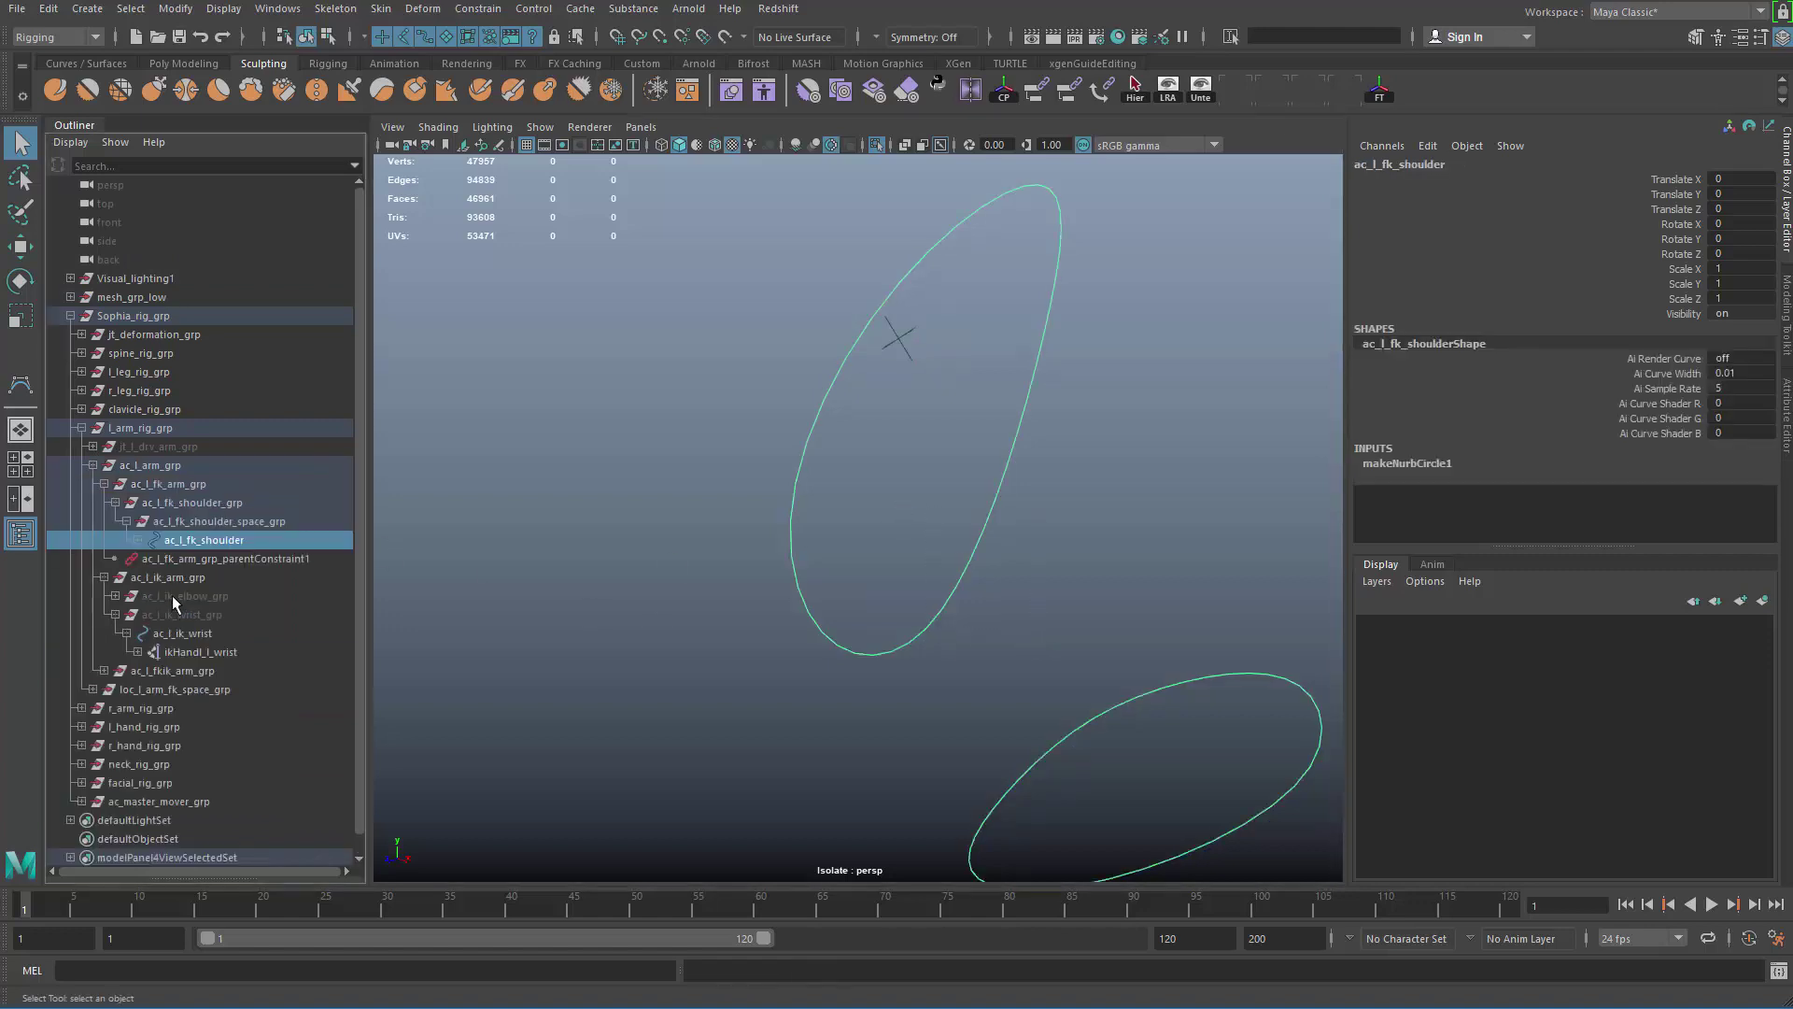
pyautogui.click(205, 521)
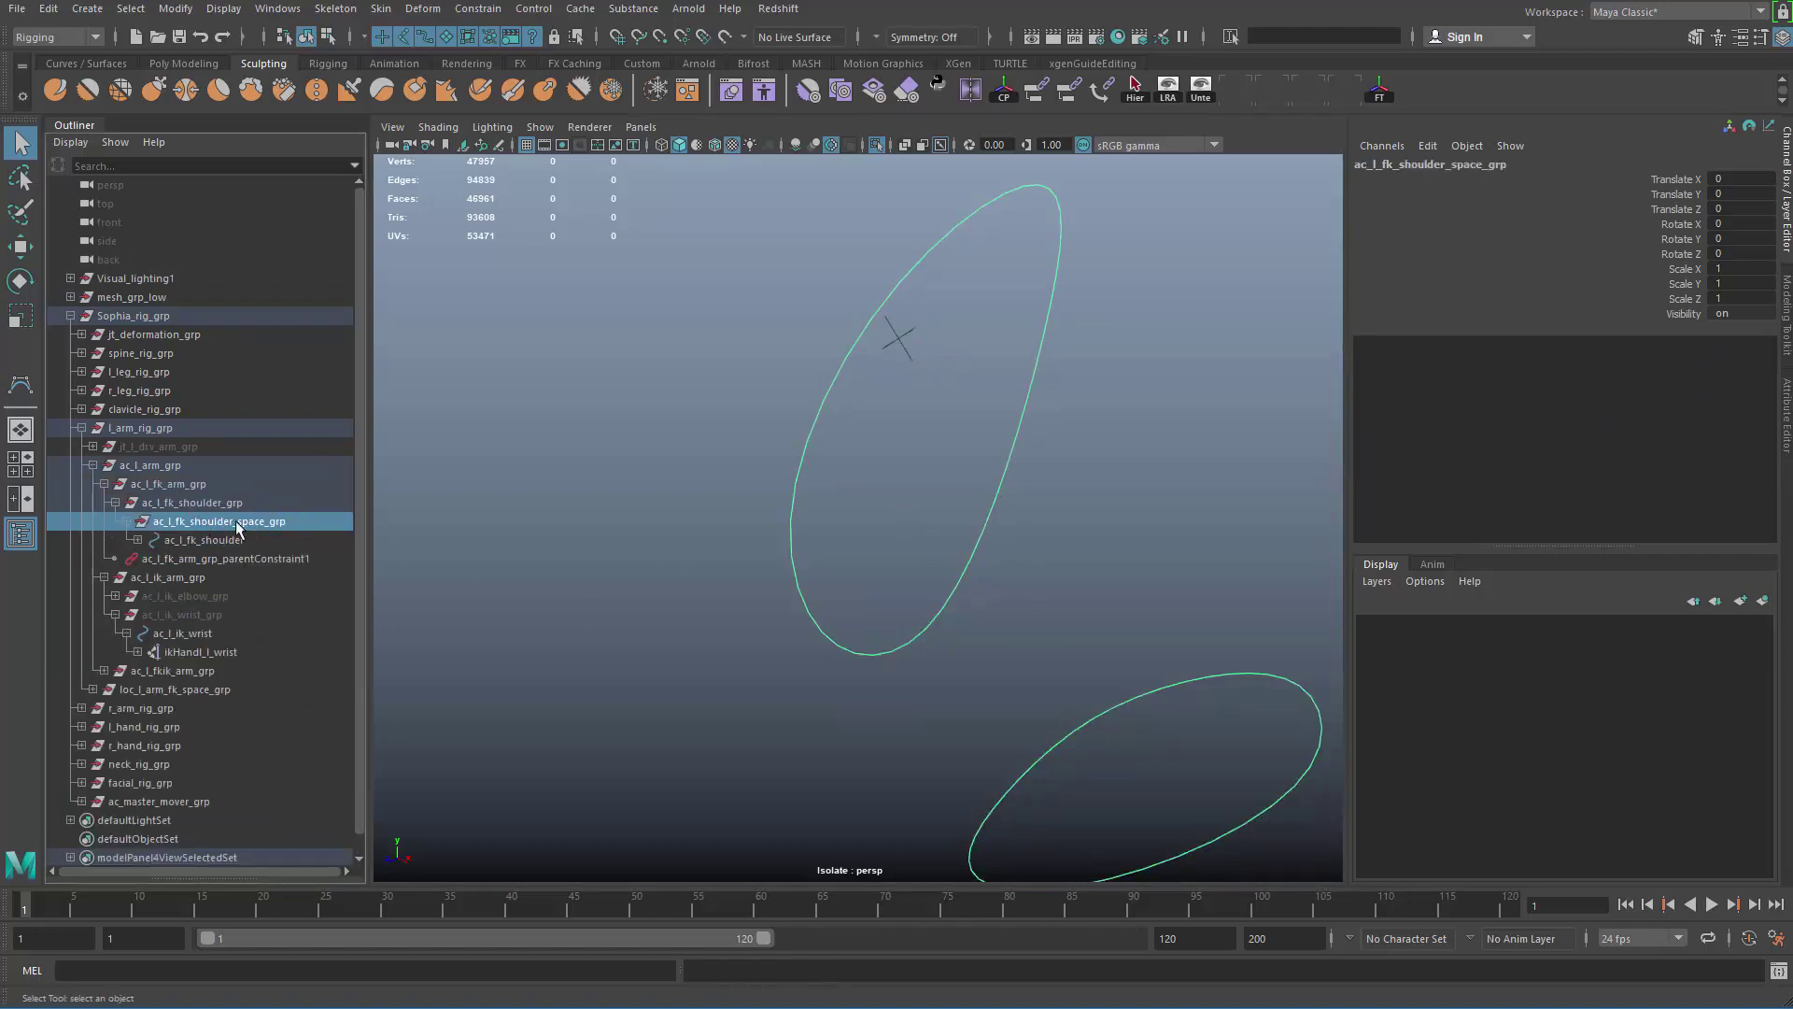
pyautogui.click(92, 689)
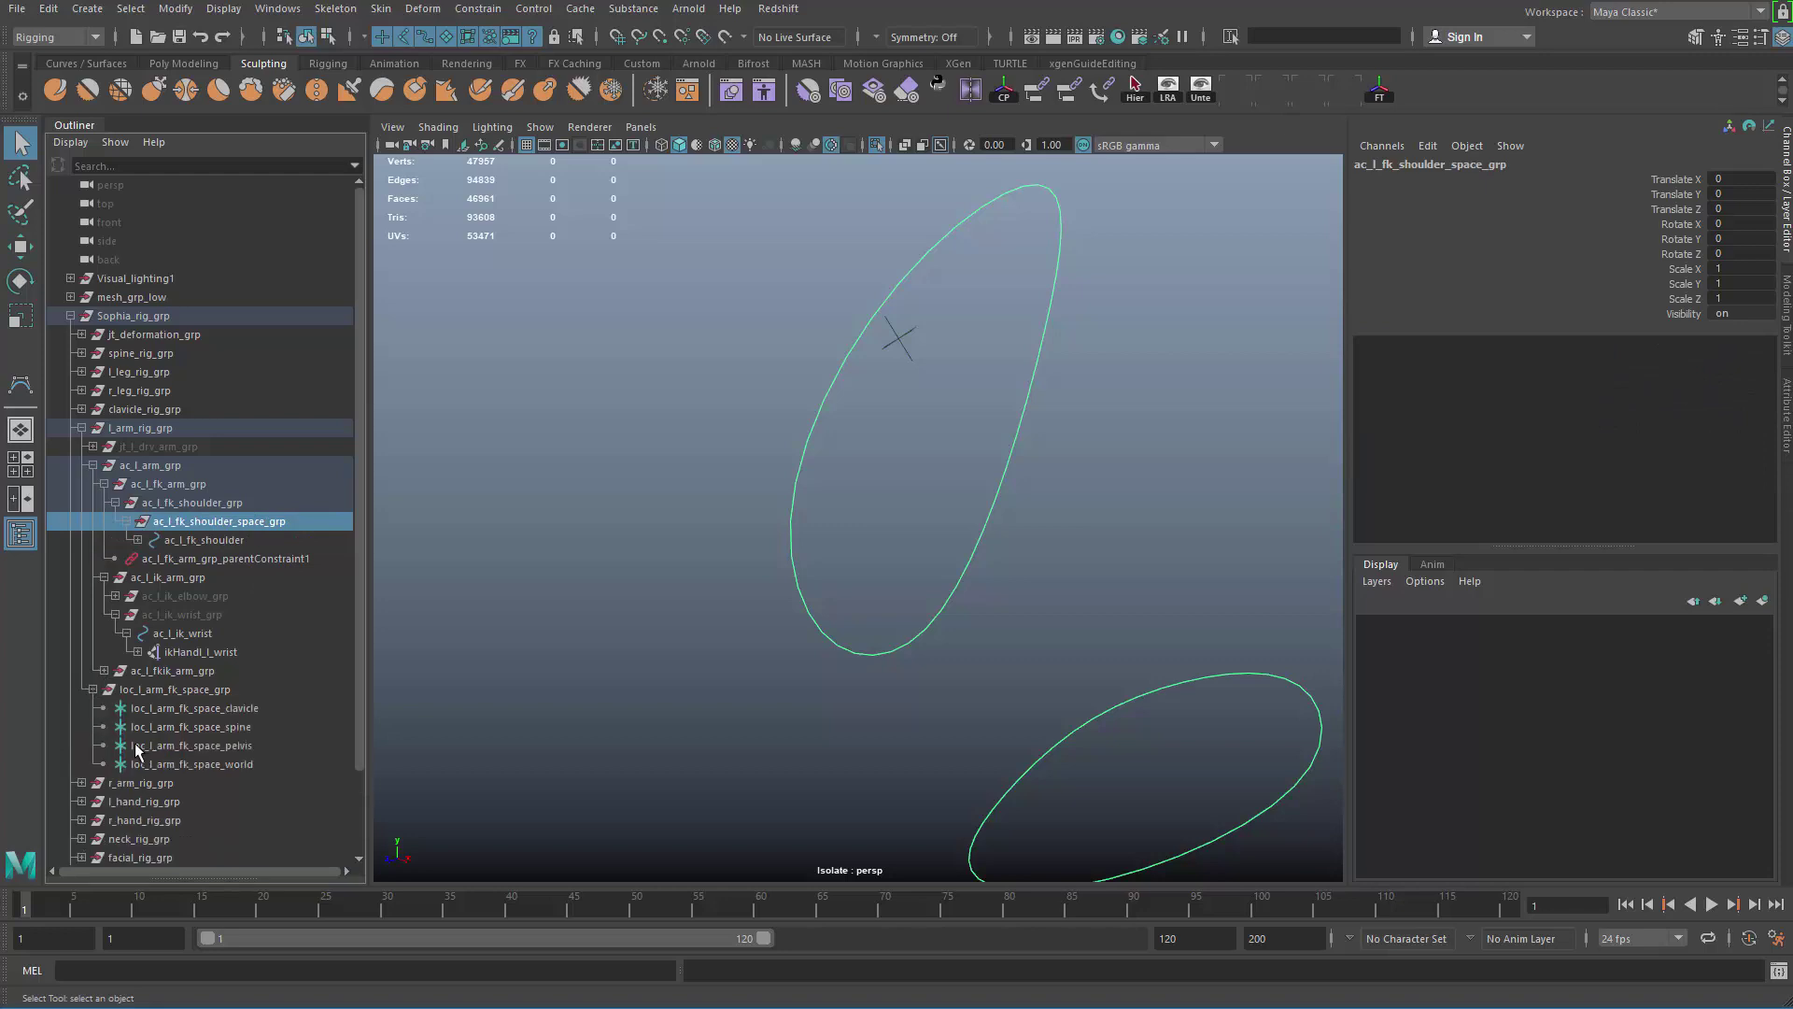
pyautogui.click(249, 708)
pyautogui.keyDown('shift'); pyautogui.click(254, 764); pyautogui.keyUp('shift')
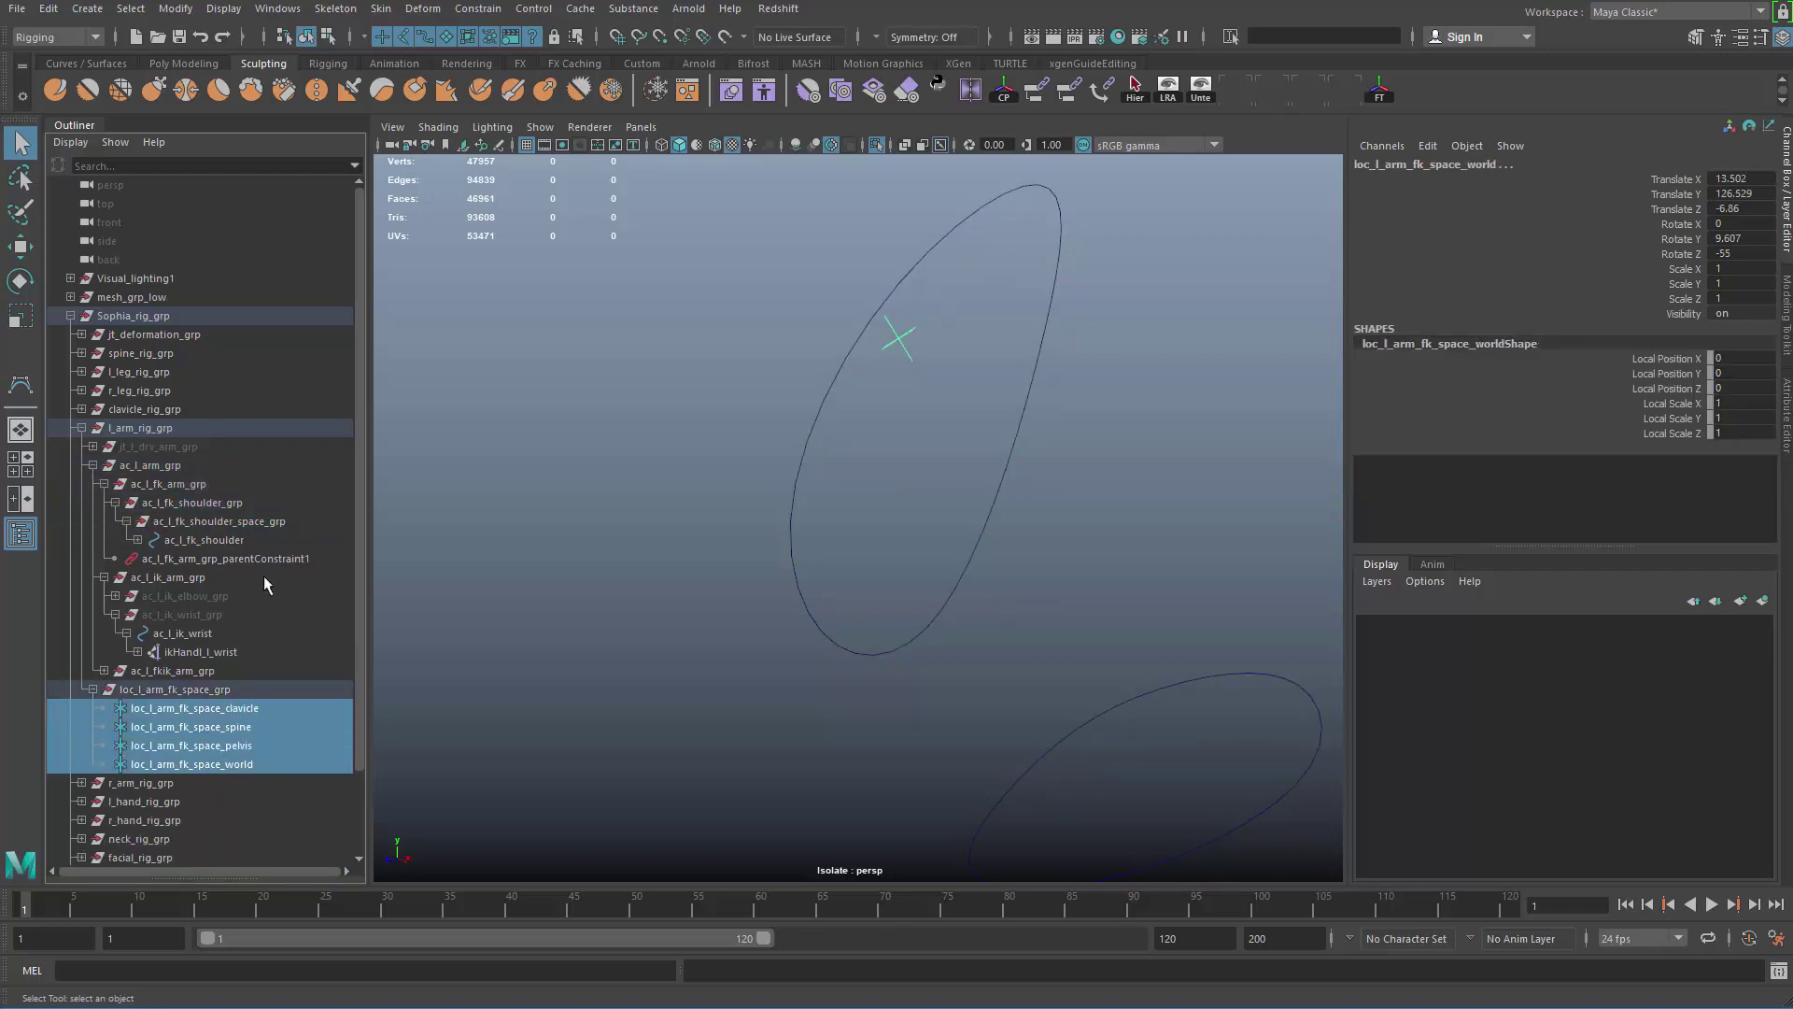
pyautogui.keyDown('ctrl'); pyautogui.click(268, 525); pyautogui.keyUp('ctrl')
pyautogui.keyDown('alt'); pyautogui.moveTo(689, 268); pyautogui.dragTo(646, 168); pyautogui.keyUp('alt')
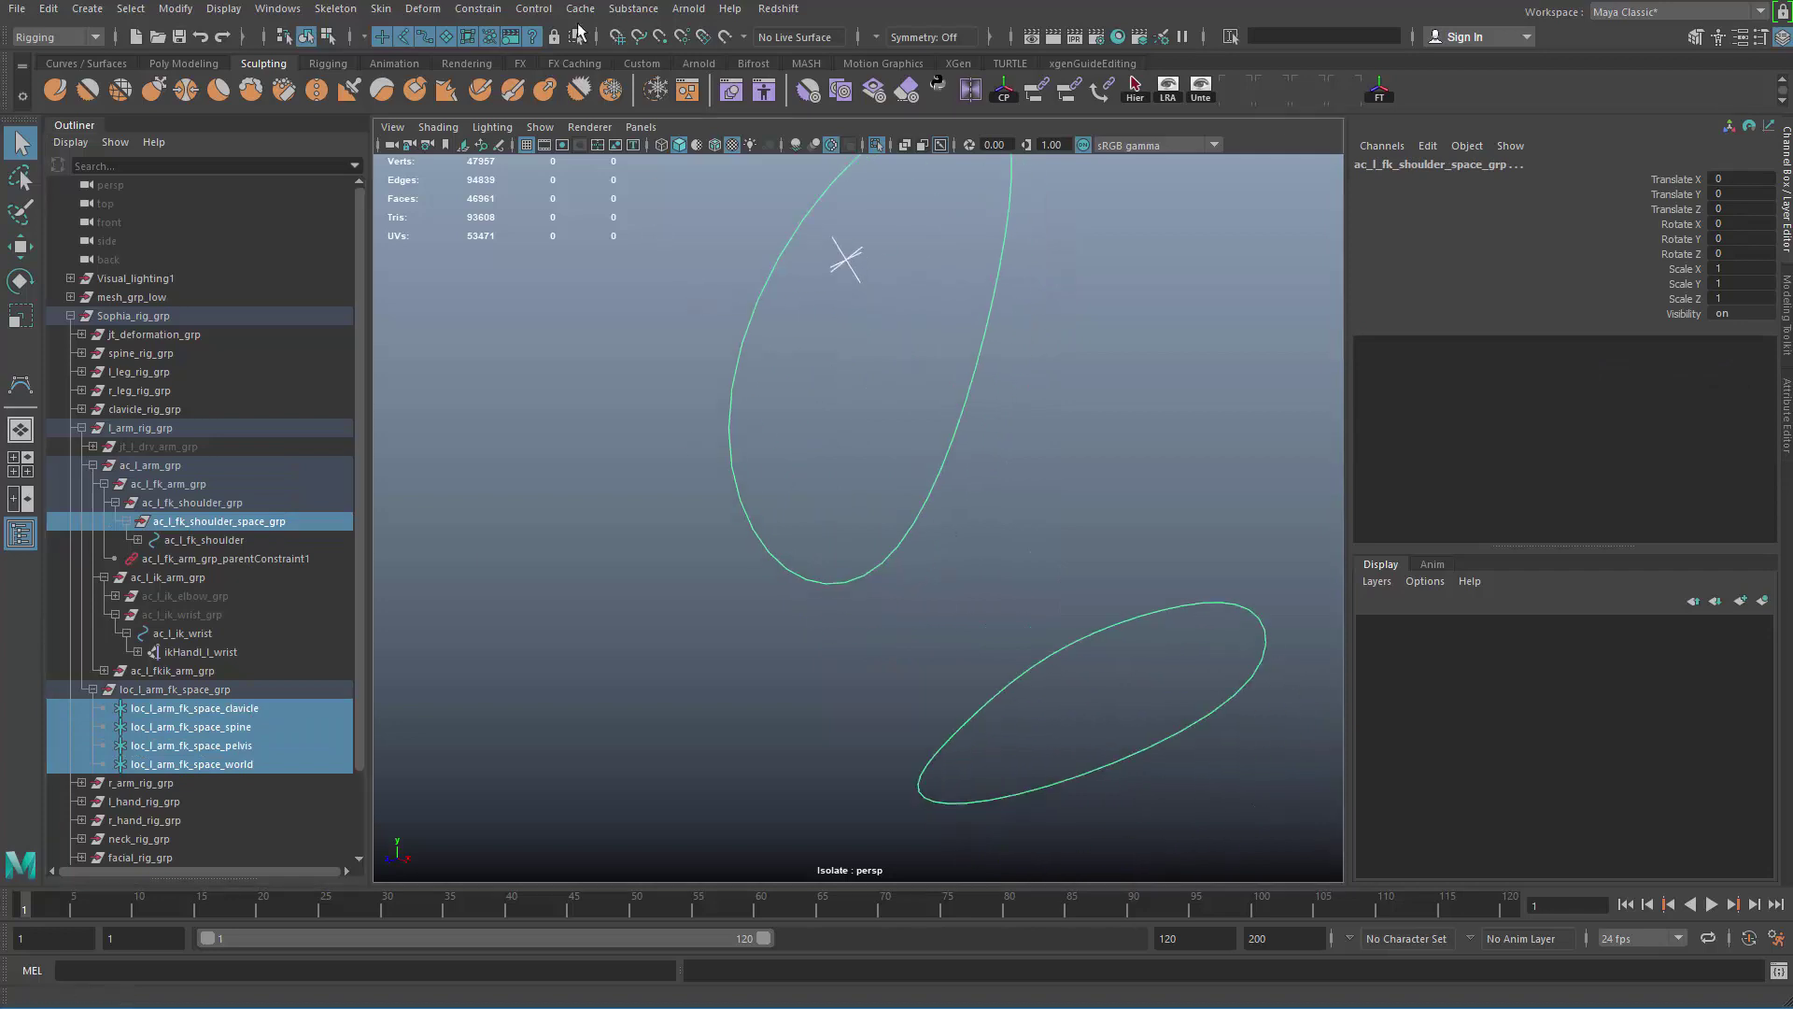
pyautogui.click(477, 9)
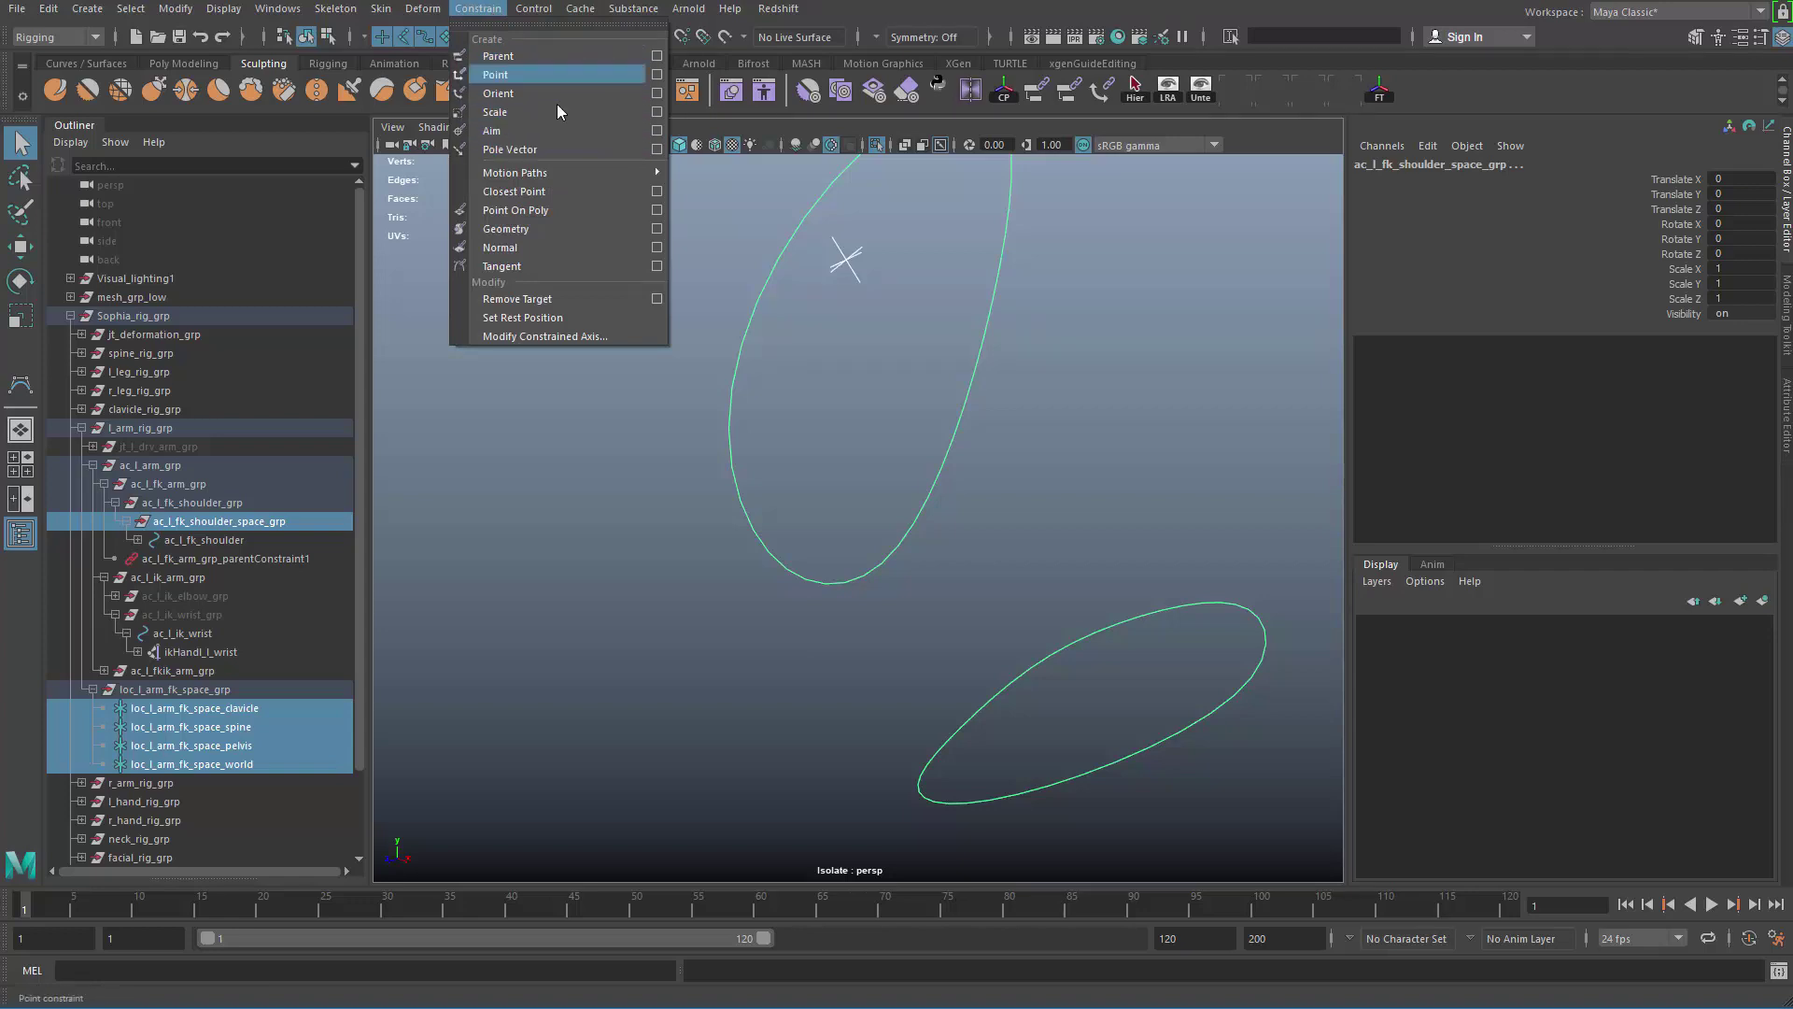
pyautogui.click(527, 94)
# Step: Examine the four space locators and the orient constraint weights on ac_l_fk_shoulder_space_grp
pyautogui.keyDown('alt'); pyautogui.moveTo(722, 321); pyautogui.dragTo(939, 521); pyautogui.keyUp('alt')
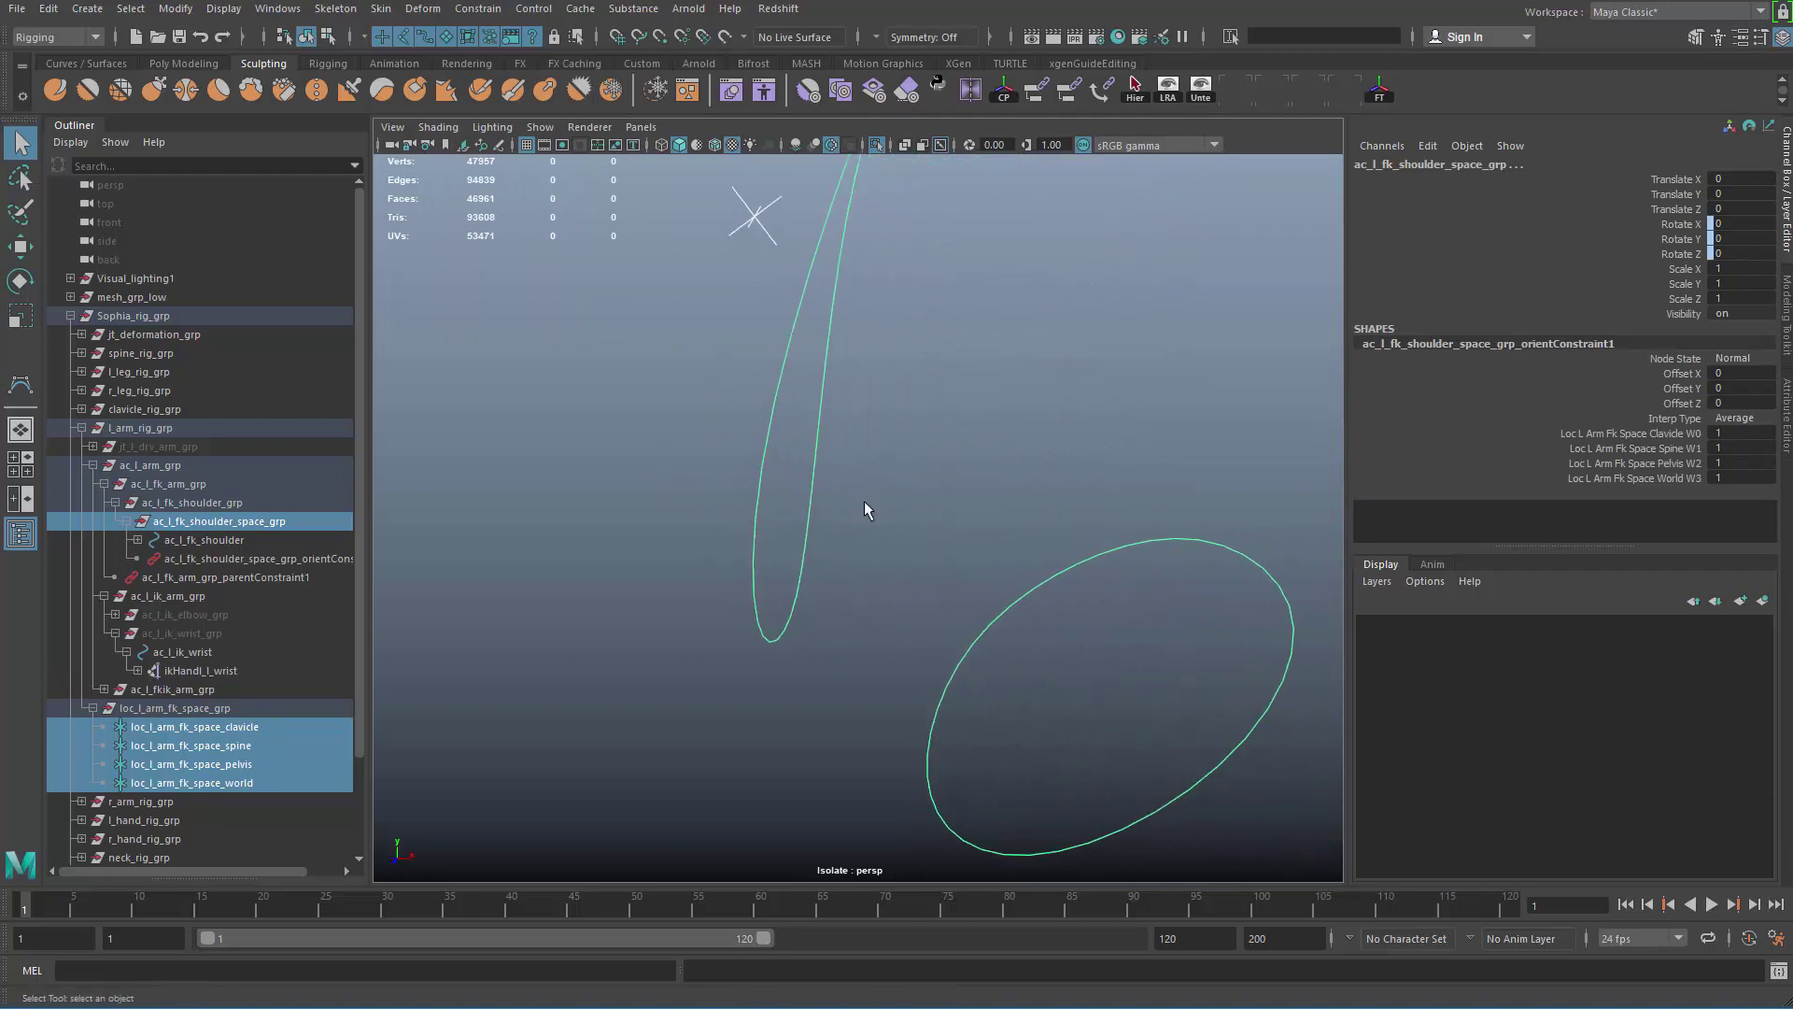
pyautogui.keyDown('alt'); pyautogui.moveTo(913, 463); pyautogui.dragTo(1031, 470); pyautogui.keyUp('alt')
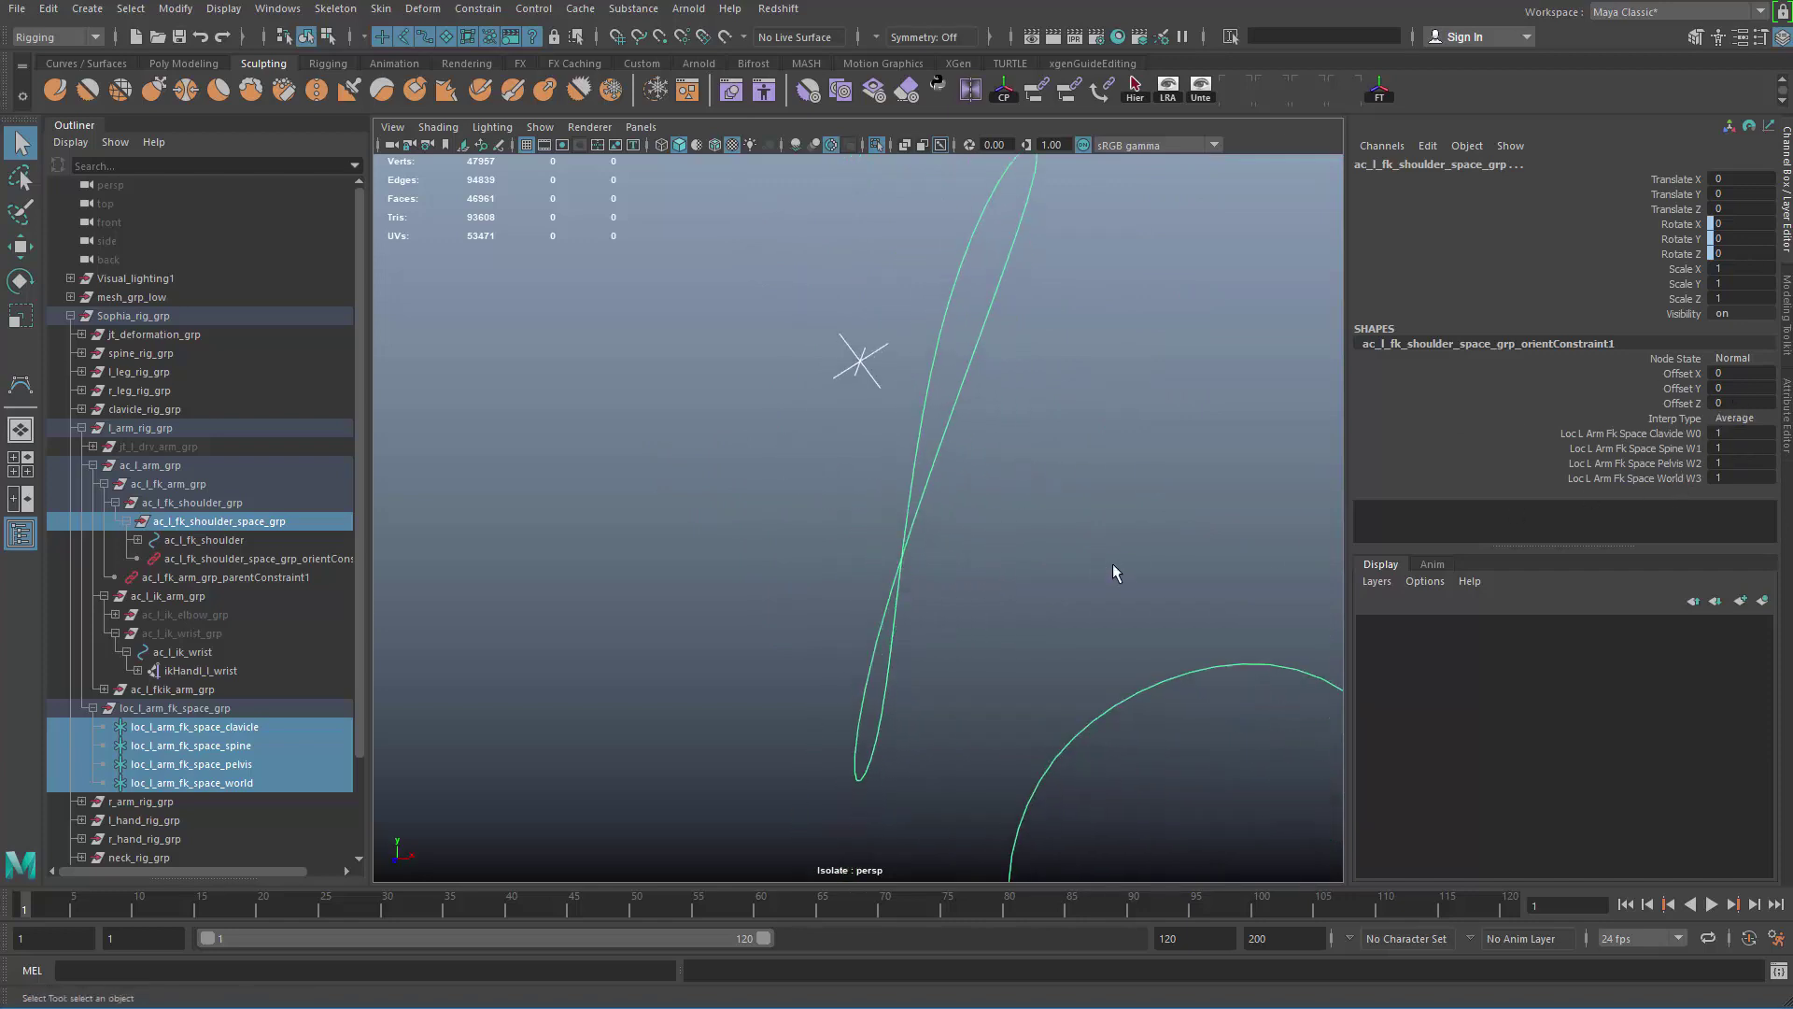
pyautogui.keyDown('alt'); pyautogui.moveTo(1124, 575); pyautogui.dragTo(911, 537); pyautogui.keyUp('alt')
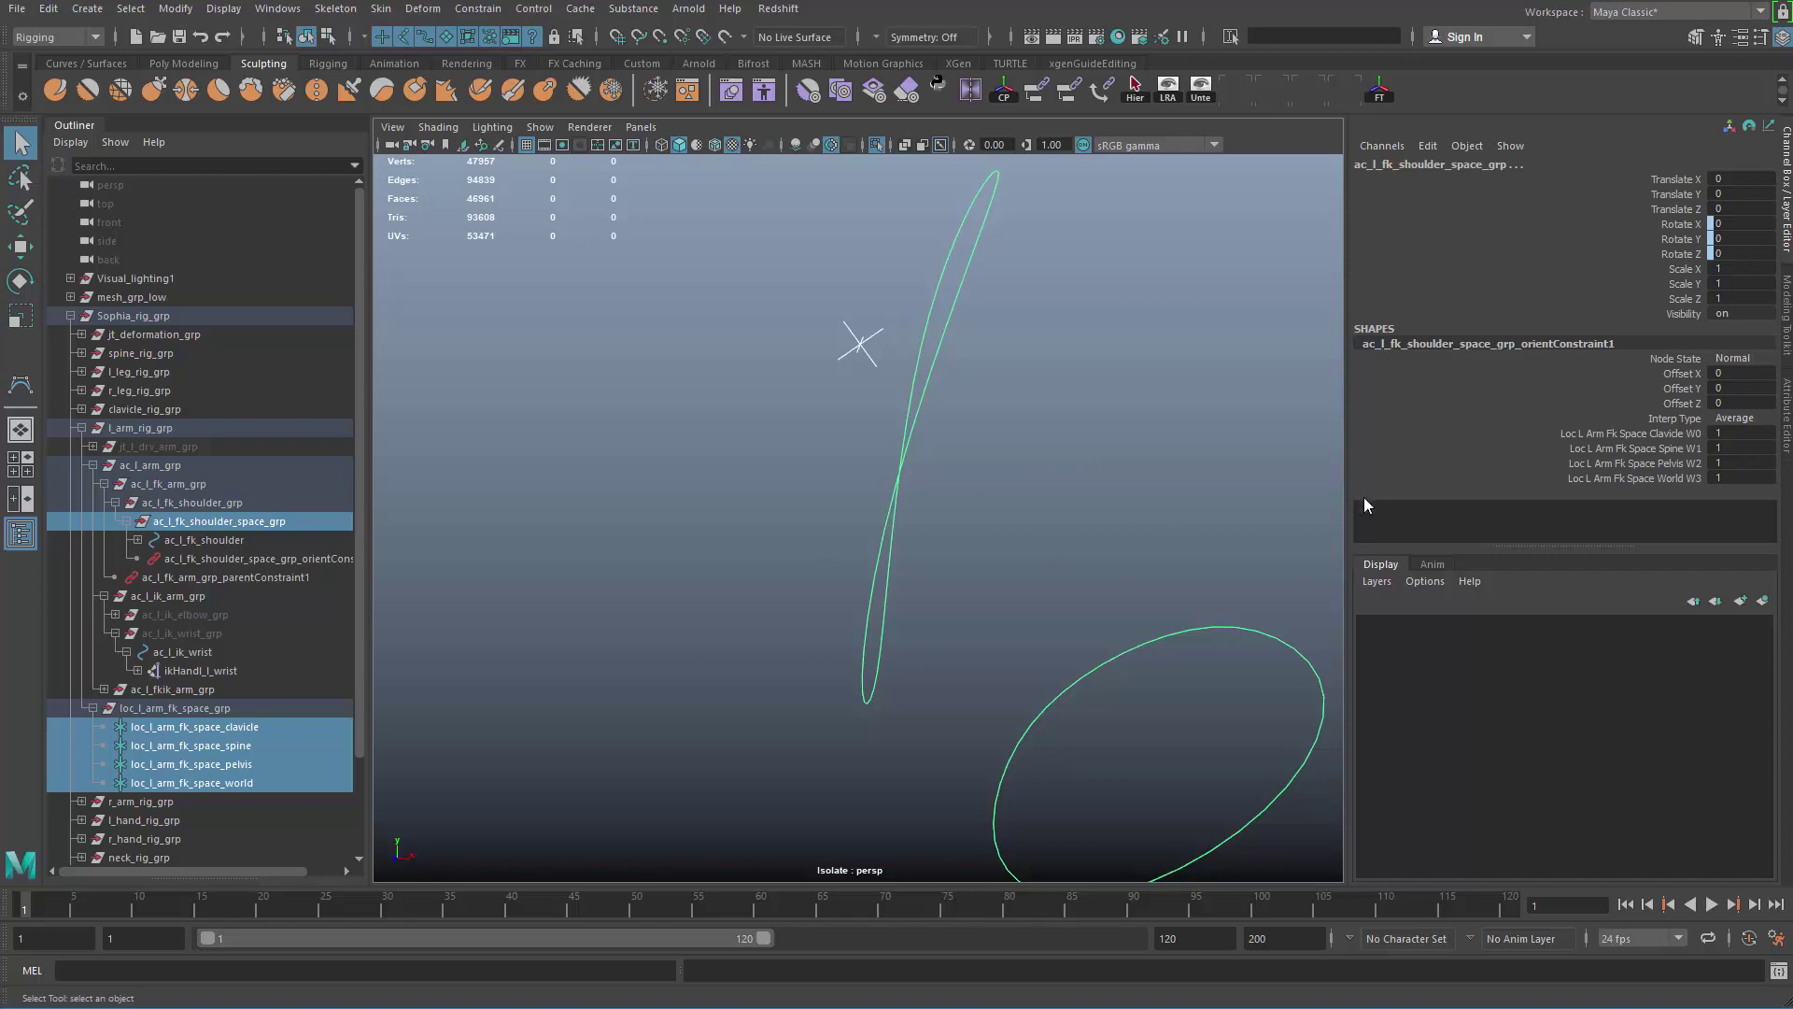
pyautogui.click(271, 727)
pyautogui.keyDown('shift'); pyautogui.click(255, 779); pyautogui.keyUp('shift')
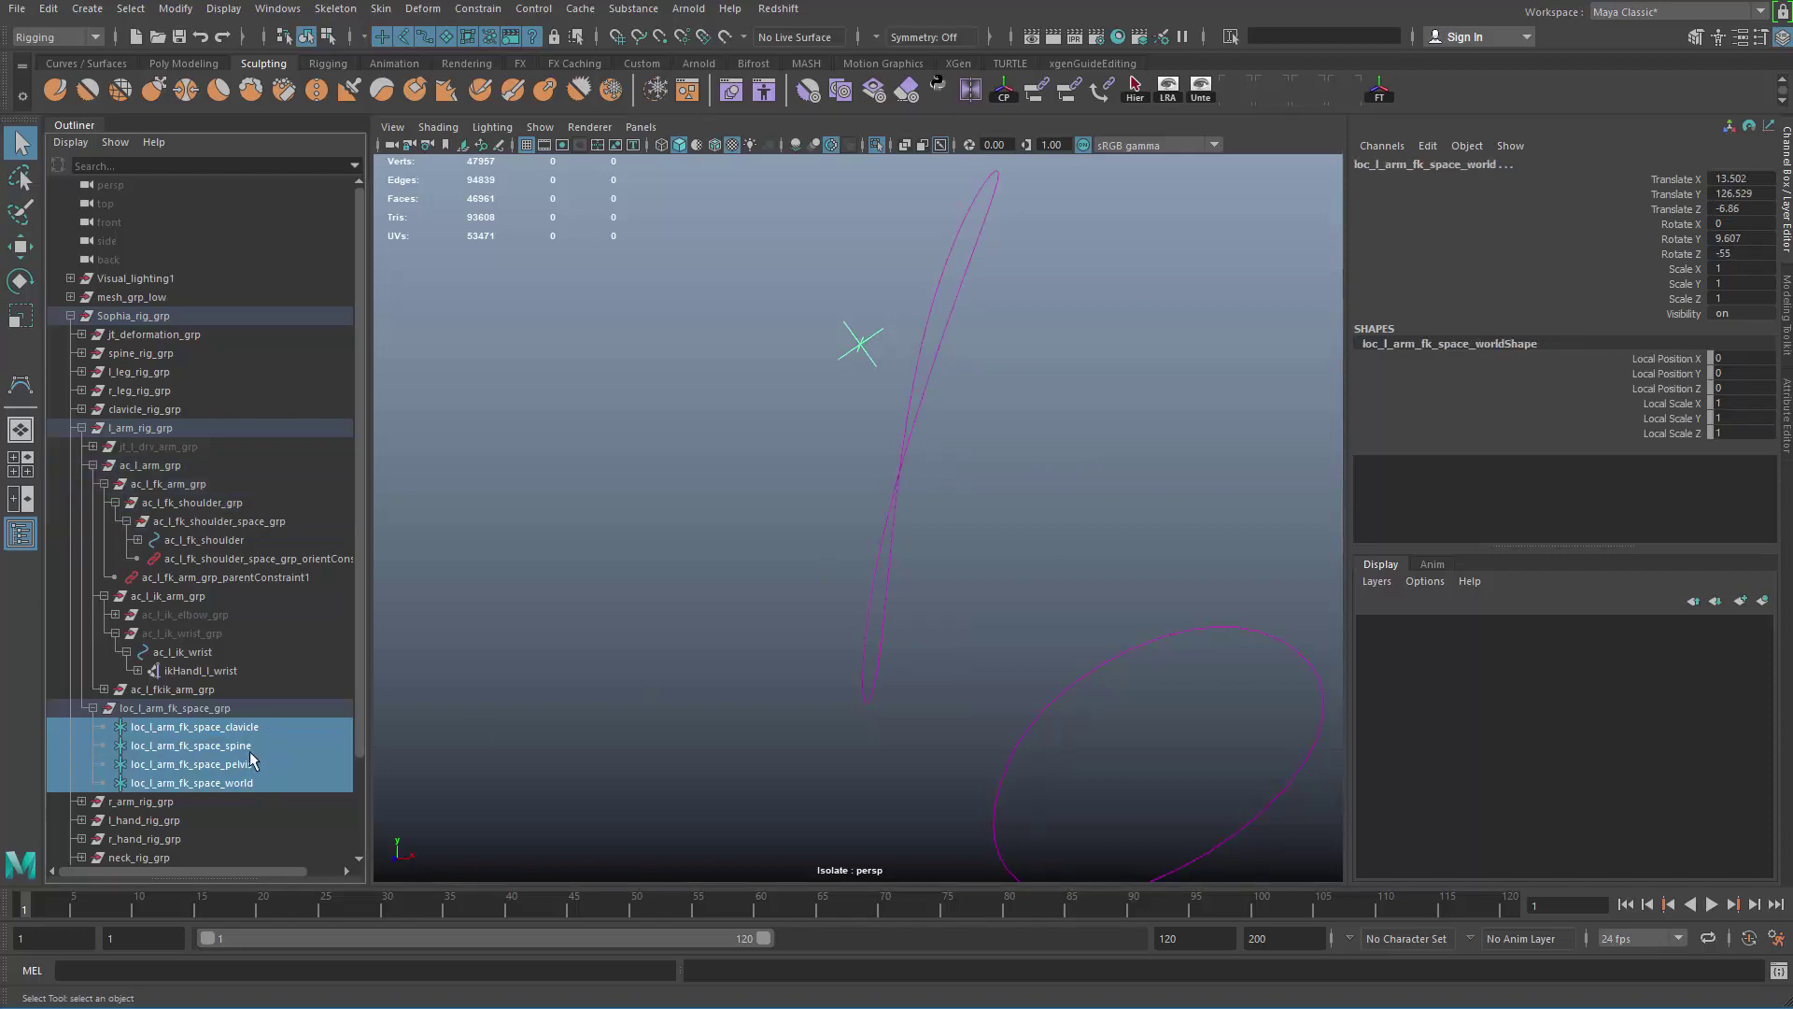
pyautogui.click(223, 524)
pyautogui.keyDown('alt'); pyautogui.moveTo(869, 589); pyautogui.dragTo(671, 485, button='right'); pyautogui.keyUp('alt')
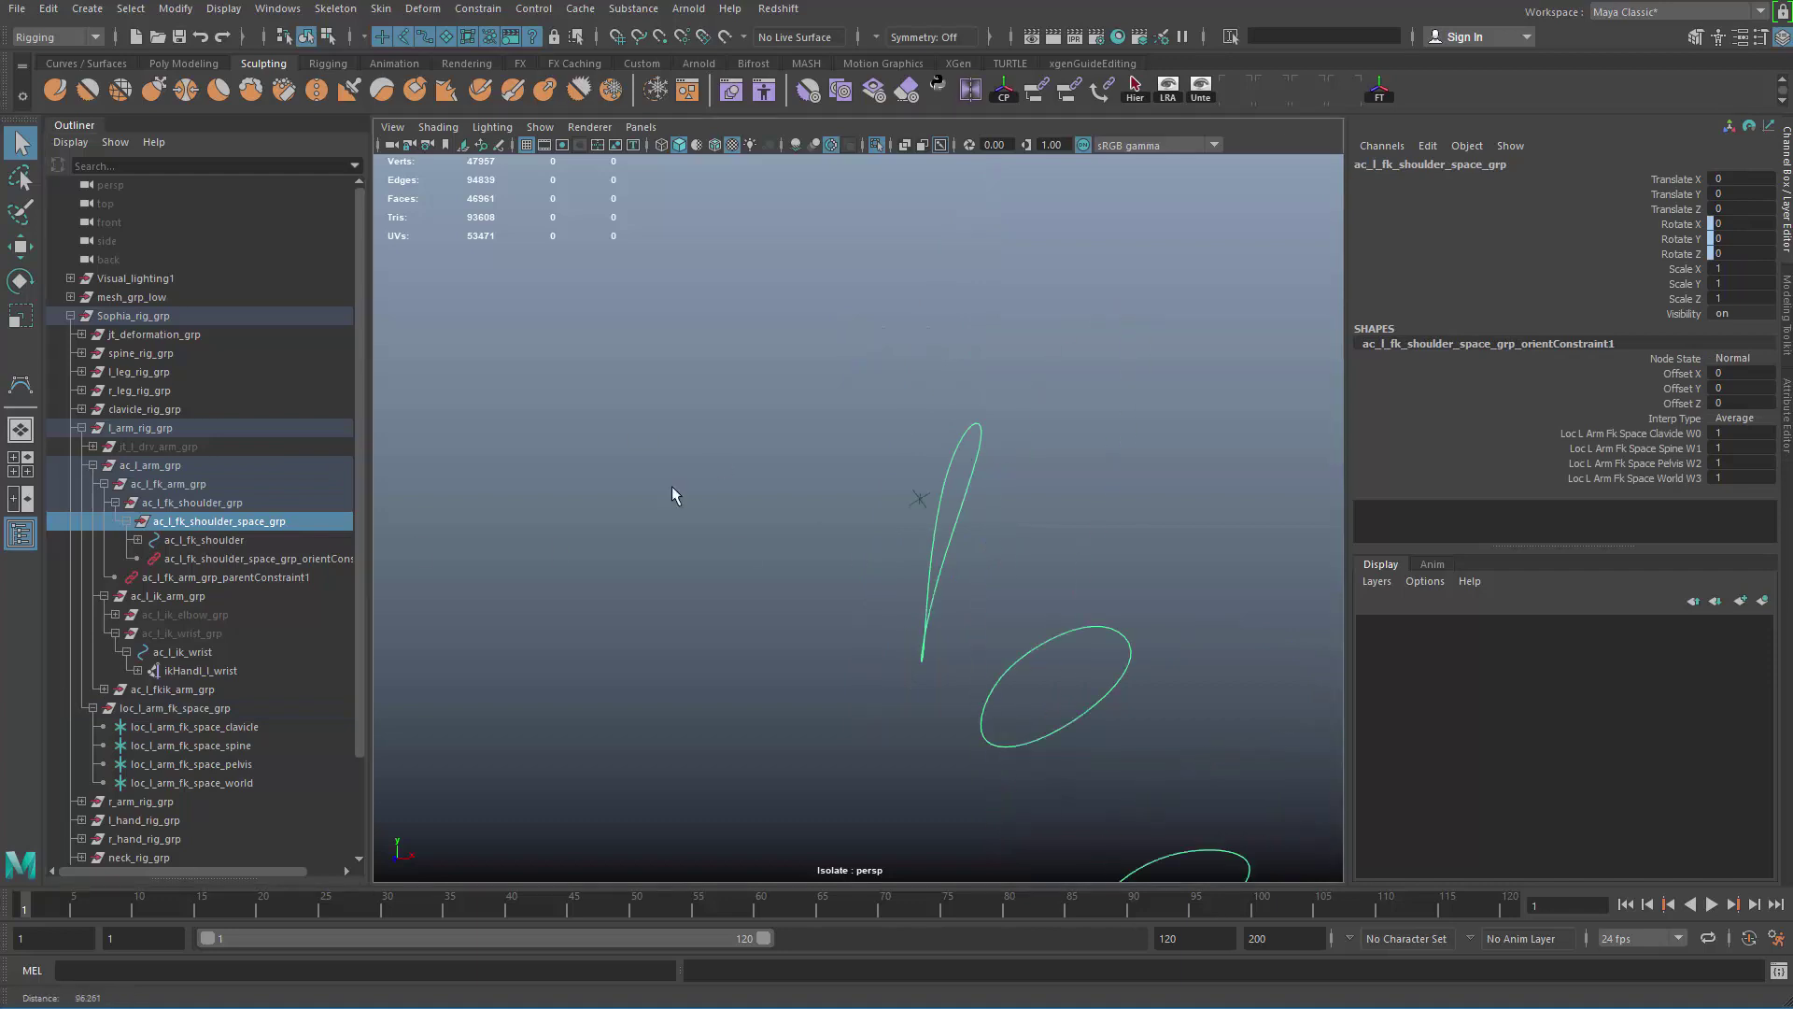
# Step: Exit isolated viewing to show the full character around the torso and clear the selection
pyautogui.hotkey('ctrl', '1')
pyautogui.keyDown('alt'); pyautogui.moveTo(1104, 538); pyautogui.dragTo(1109, 432); pyautogui.keyUp('alt')
pyautogui.keyDown('alt'); pyautogui.moveTo(1109, 432); pyautogui.dragTo(1181, 393, button='right'); pyautogui.keyUp('alt')
pyautogui.click(1182, 400)
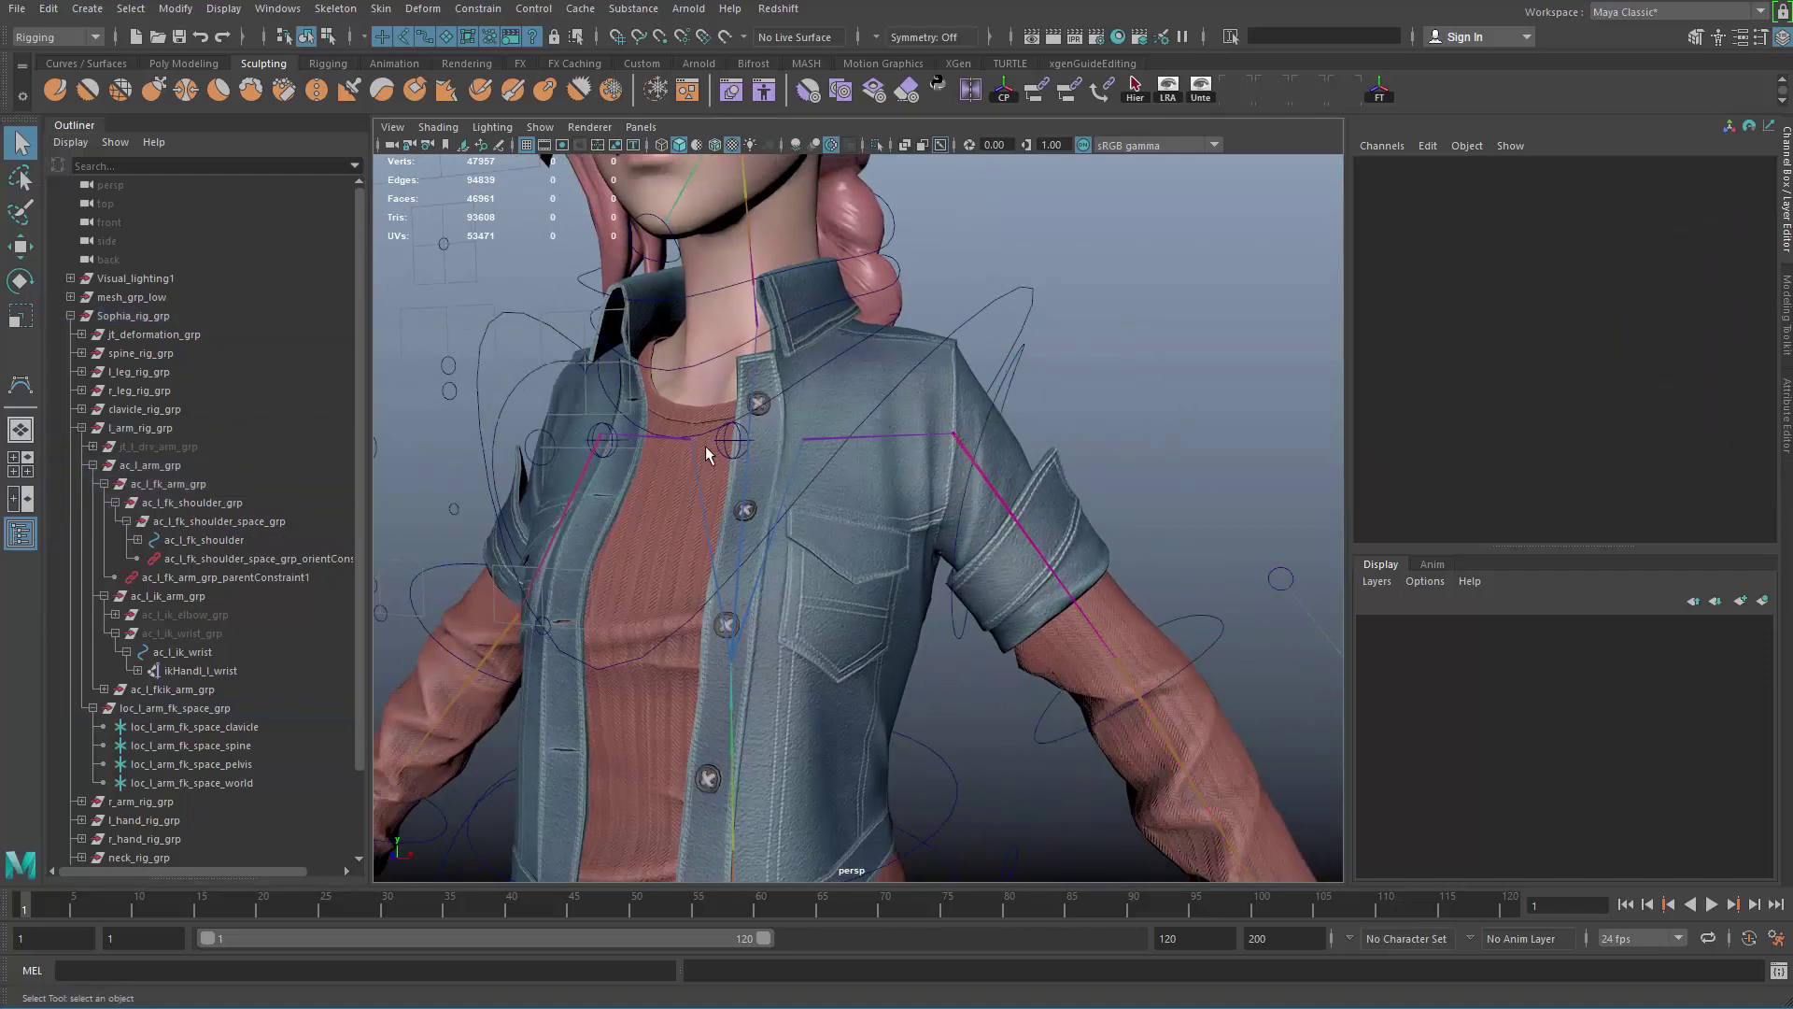
# Step: Try moving the left clavicle control upward to test the arm's behaviour, and undo the move
pyautogui.click(704, 445)
pyautogui.press('w')
pyautogui.moveTo(732, 338); pyautogui.dragTo(703, 131)
pyautogui.hotkey('ctrl', 'z')
pyautogui.press('q')
# Step: Try rotating the ac_fk_chest control to test how the arms follow, and undo the rotation
pyautogui.moveTo(226, 729); pyautogui.dragTo(232, 787)
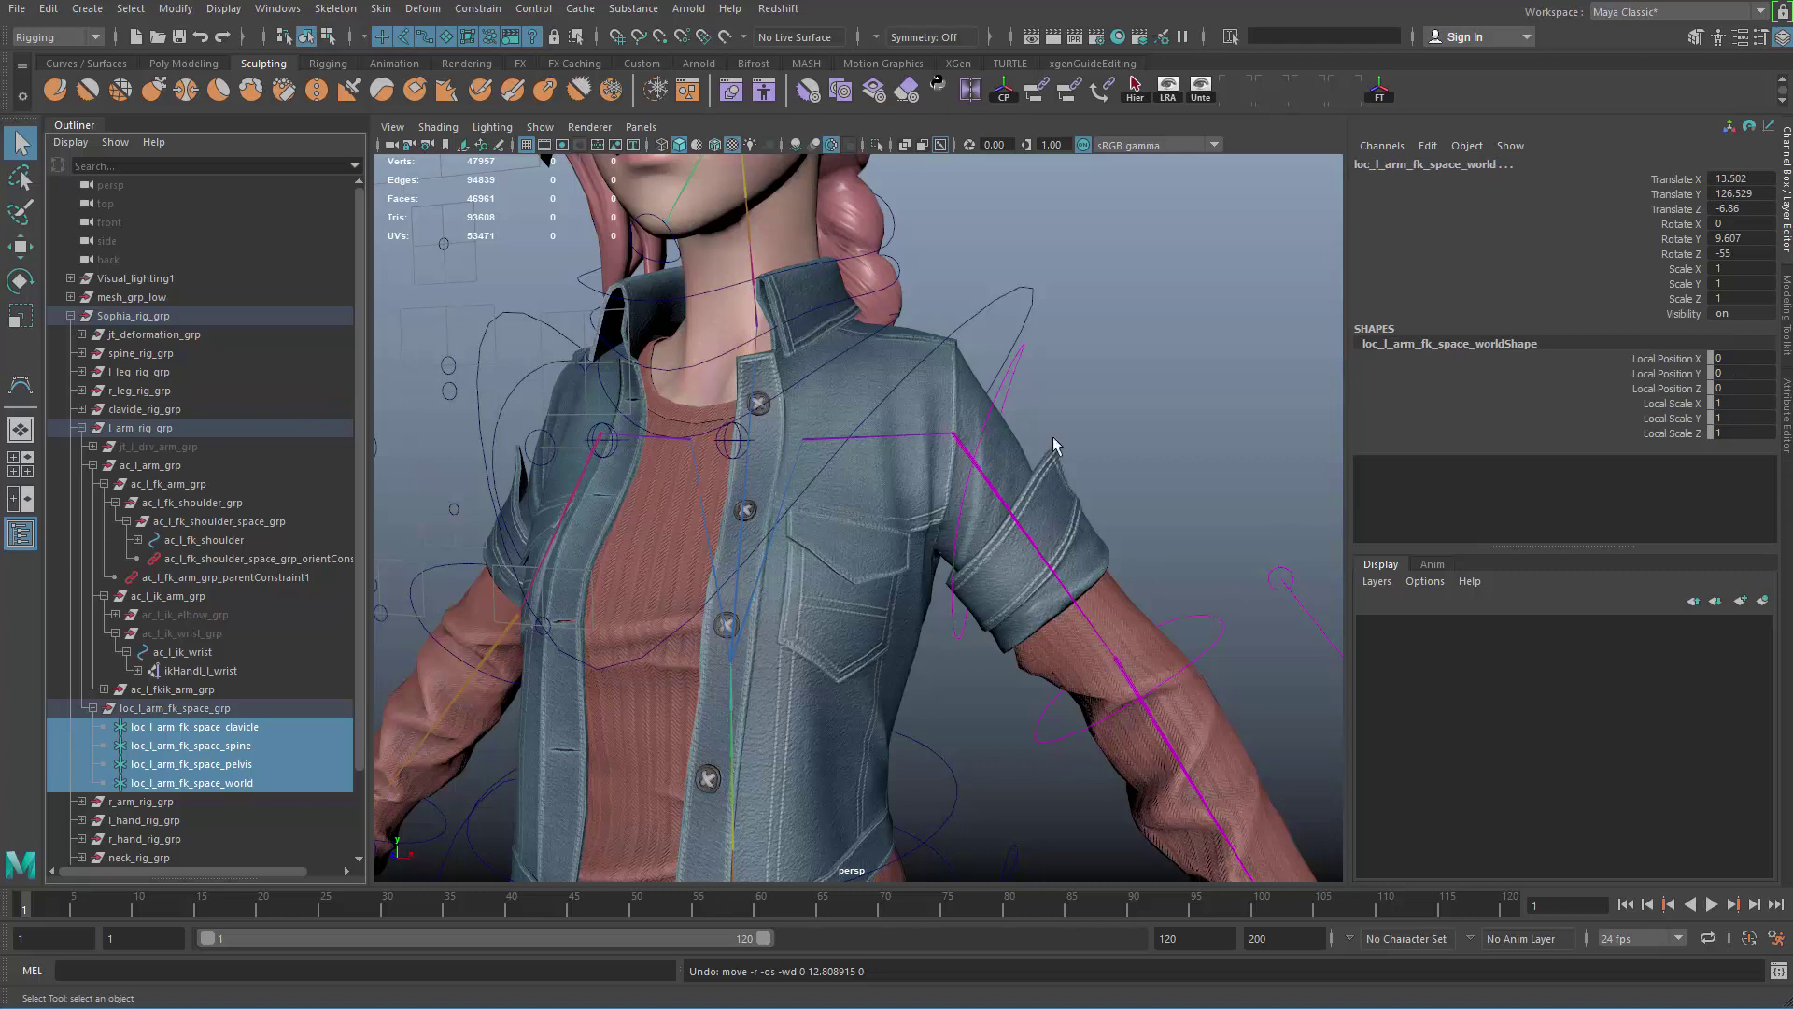
pyautogui.keyDown('alt'); pyautogui.moveTo(1051, 436); pyautogui.dragTo(885, 560, button='right'); pyautogui.keyUp('alt')
pyautogui.keyDown('alt'); pyautogui.moveTo(884, 561); pyautogui.dragTo(892, 428, button='middle'); pyautogui.keyUp('alt')
pyautogui.click(936, 302)
pyautogui.press('e')
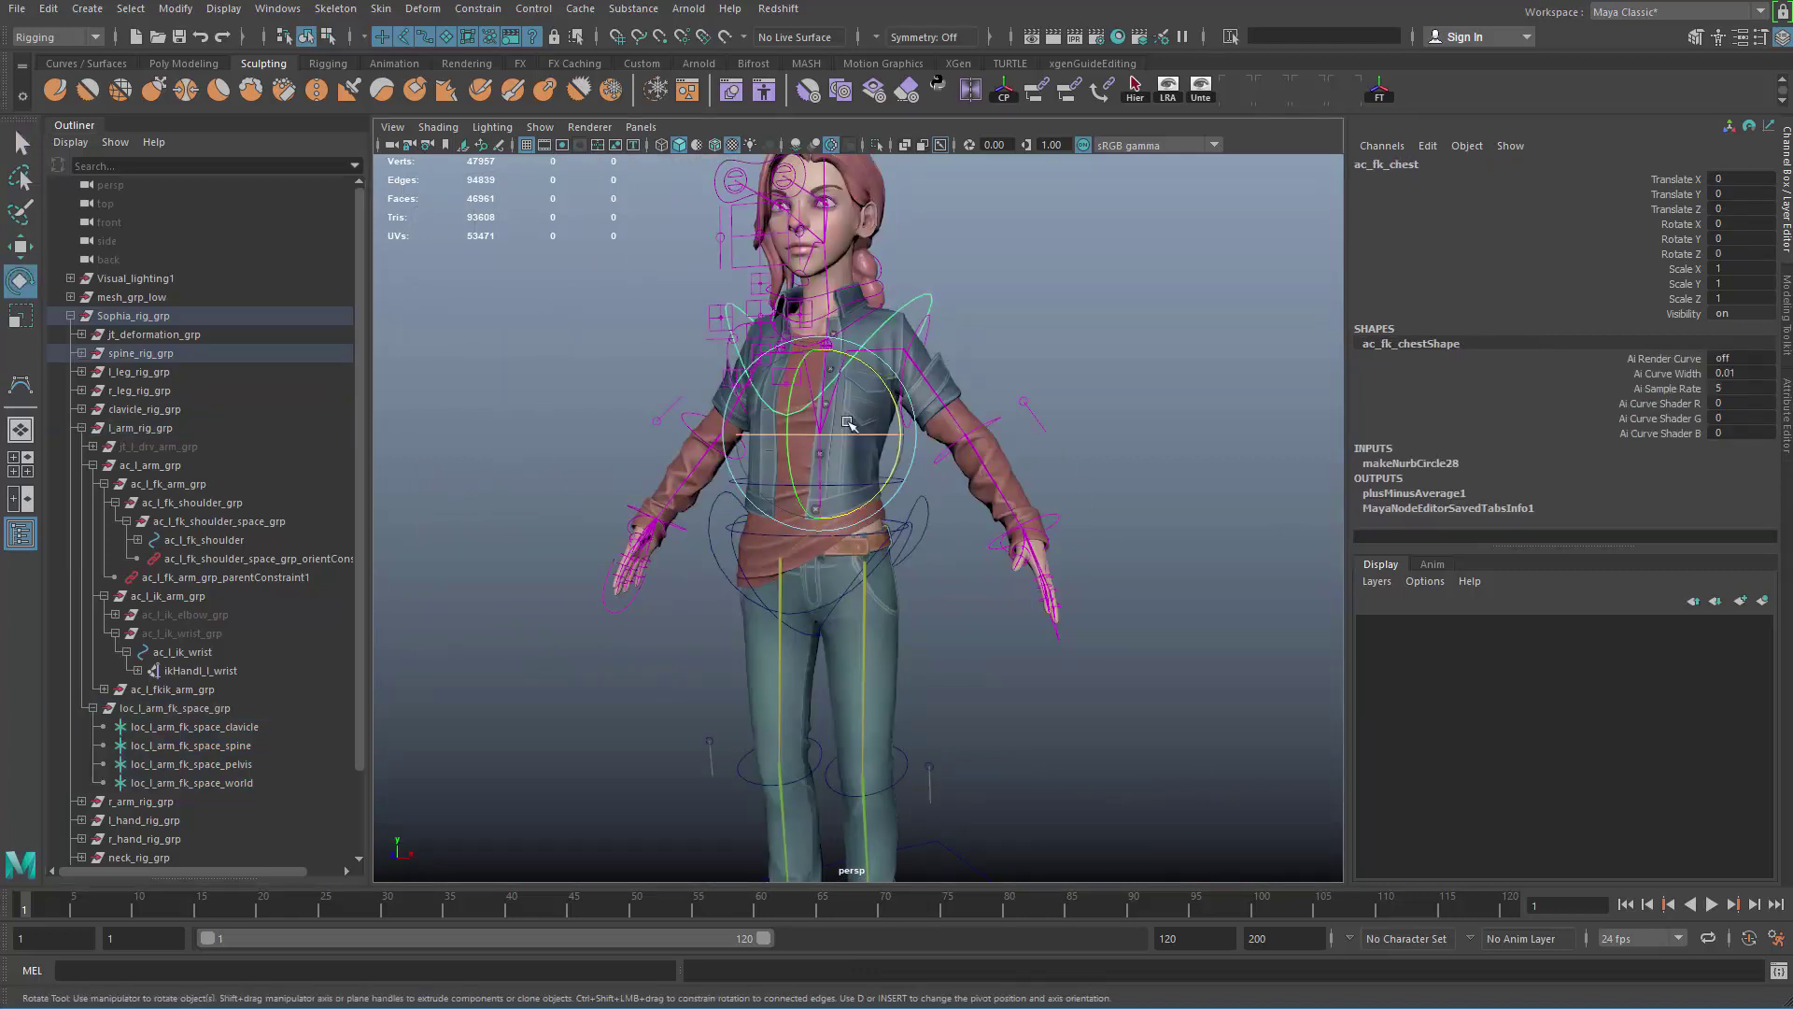
pyautogui.moveTo(848, 423); pyautogui.dragTo(801, 584)
pyautogui.hotkey('ctrl', 'z')
pyautogui.keyDown('alt'); pyautogui.moveTo(897, 556); pyautogui.dragTo(972, 630, button='middle'); pyautogui.keyUp('alt')
pyautogui.keyDown('alt'); pyautogui.moveTo(972, 631); pyautogui.dragTo(903, 496, button='right'); pyautogui.keyUp('alt')
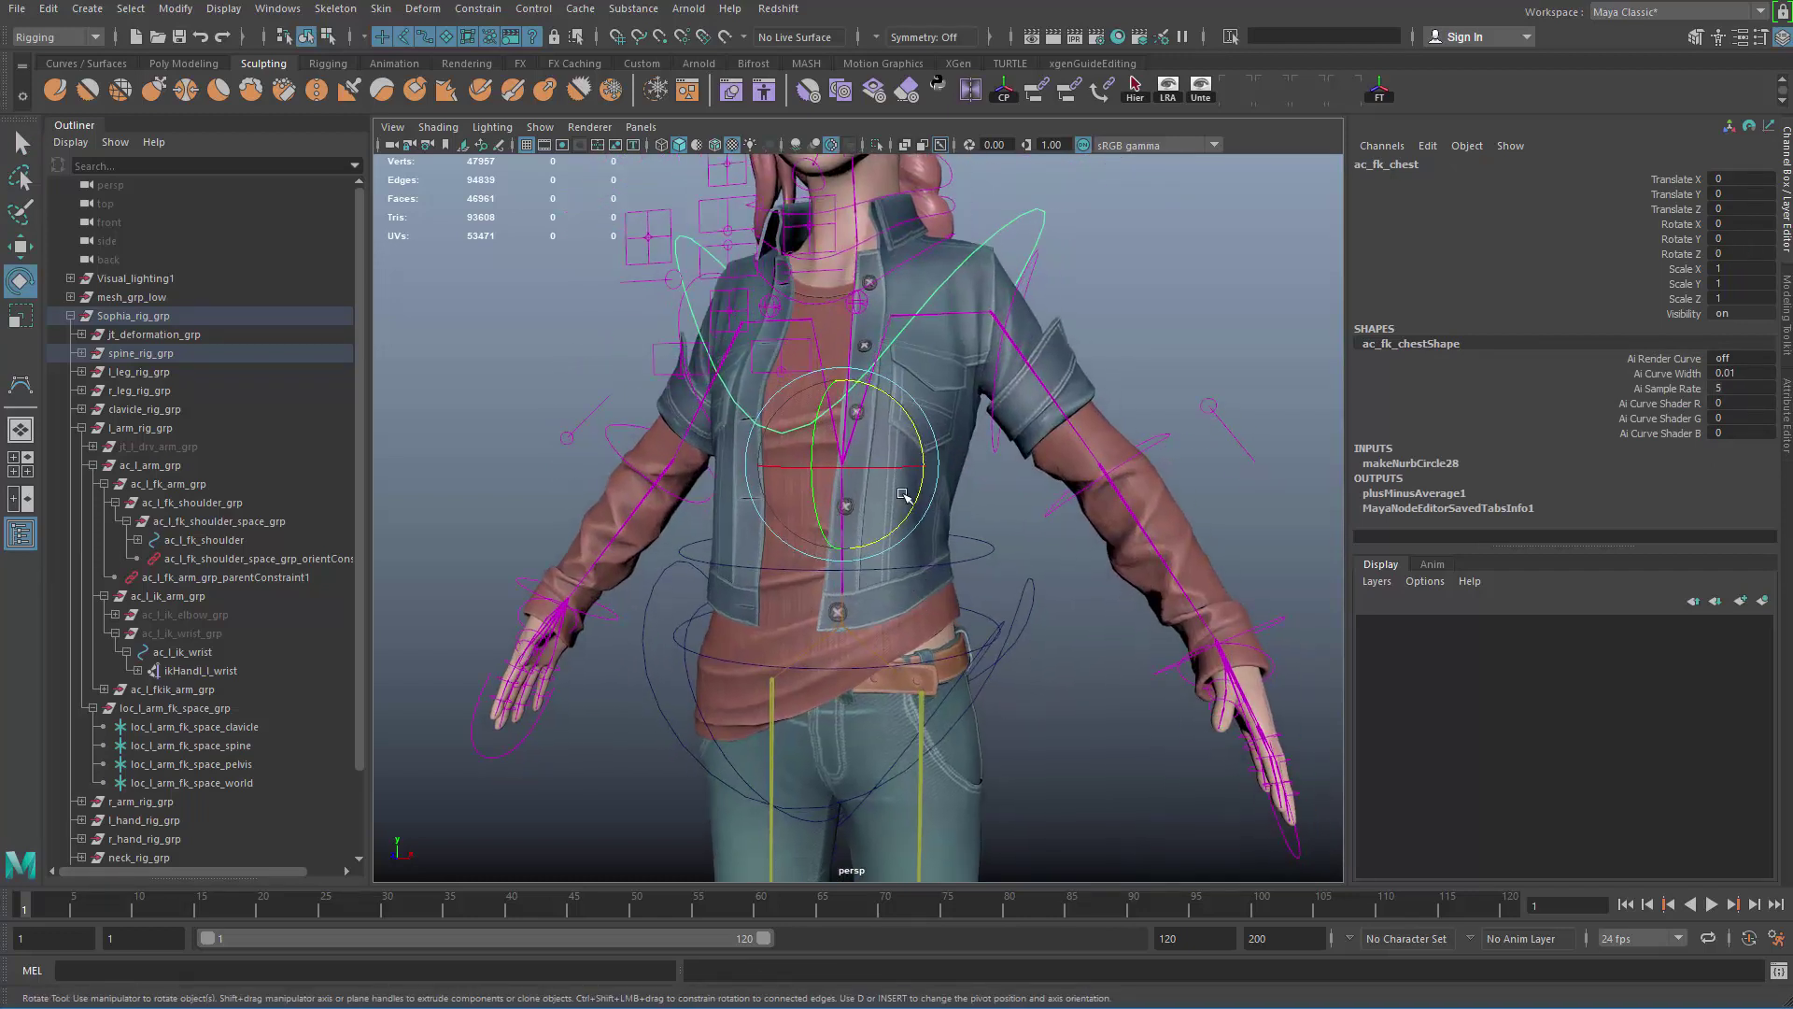
# Step: Start a new keyable Enum attribute with the long name parent on the ac_l_fk_shoulder control
pyautogui.press('q')
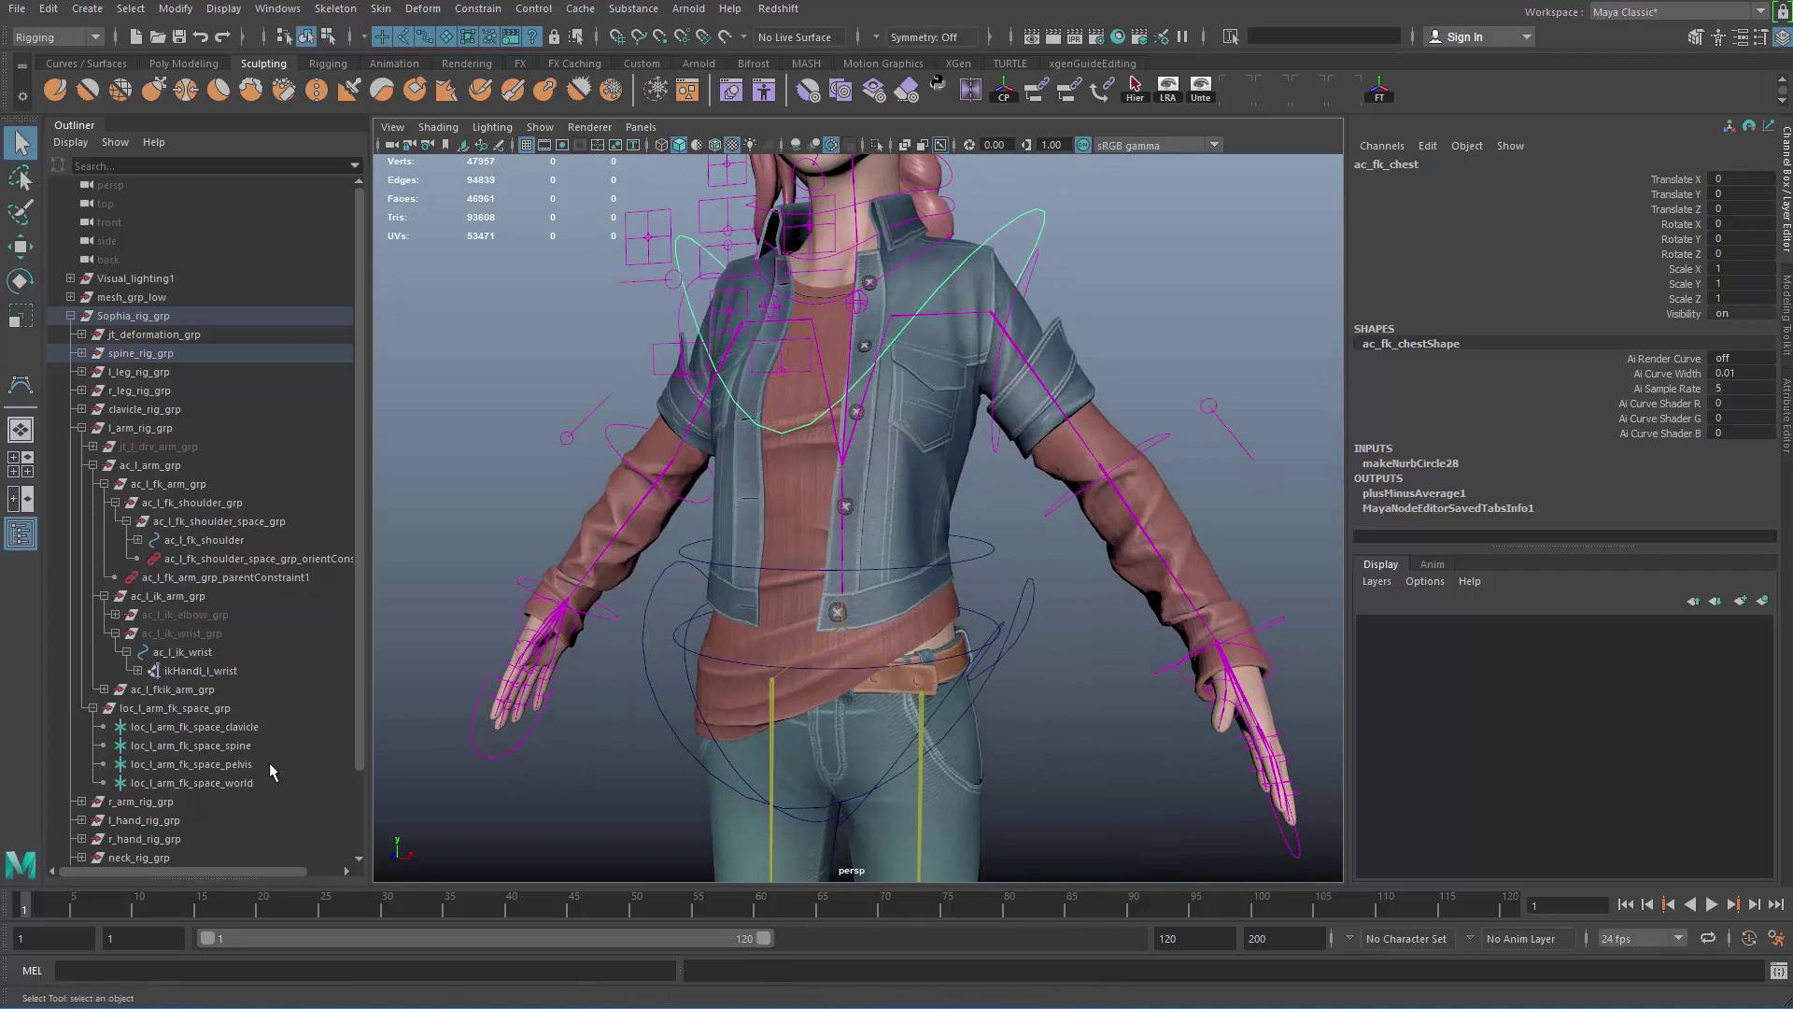
pyautogui.keyDown('alt'); pyautogui.moveTo(987, 538); pyautogui.dragTo(848, 710, button='middle'); pyautogui.keyUp('alt')
pyautogui.keyDown('alt'); pyautogui.moveTo(848, 710); pyautogui.dragTo(1125, 695, button='right'); pyautogui.keyUp('alt')
pyautogui.keyDown('alt'); pyautogui.moveTo(1006, 474); pyautogui.dragTo(1028, 472); pyautogui.keyUp('alt')
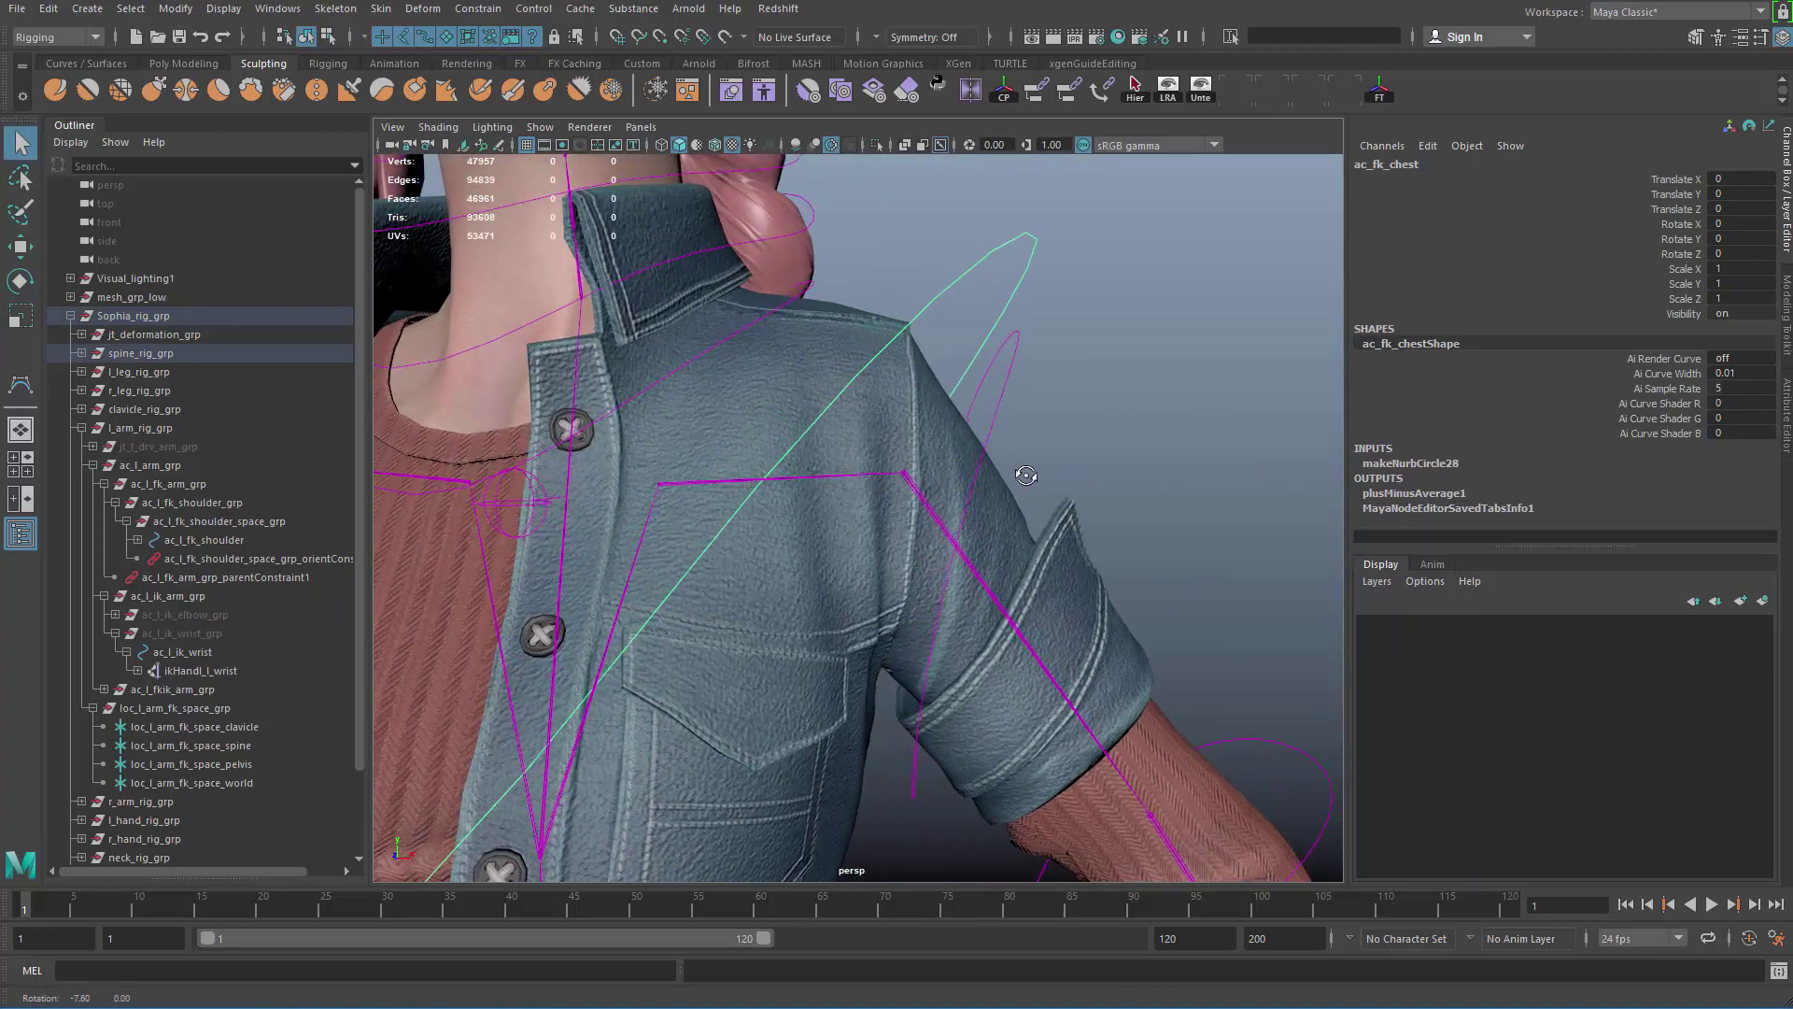
pyautogui.keyDown('alt'); pyautogui.moveTo(1028, 472); pyautogui.dragTo(1001, 469, button='right'); pyautogui.keyUp('alt')
pyautogui.keyDown('alt'); pyautogui.moveTo(1001, 469); pyautogui.dragTo(1023, 458); pyautogui.keyUp('alt')
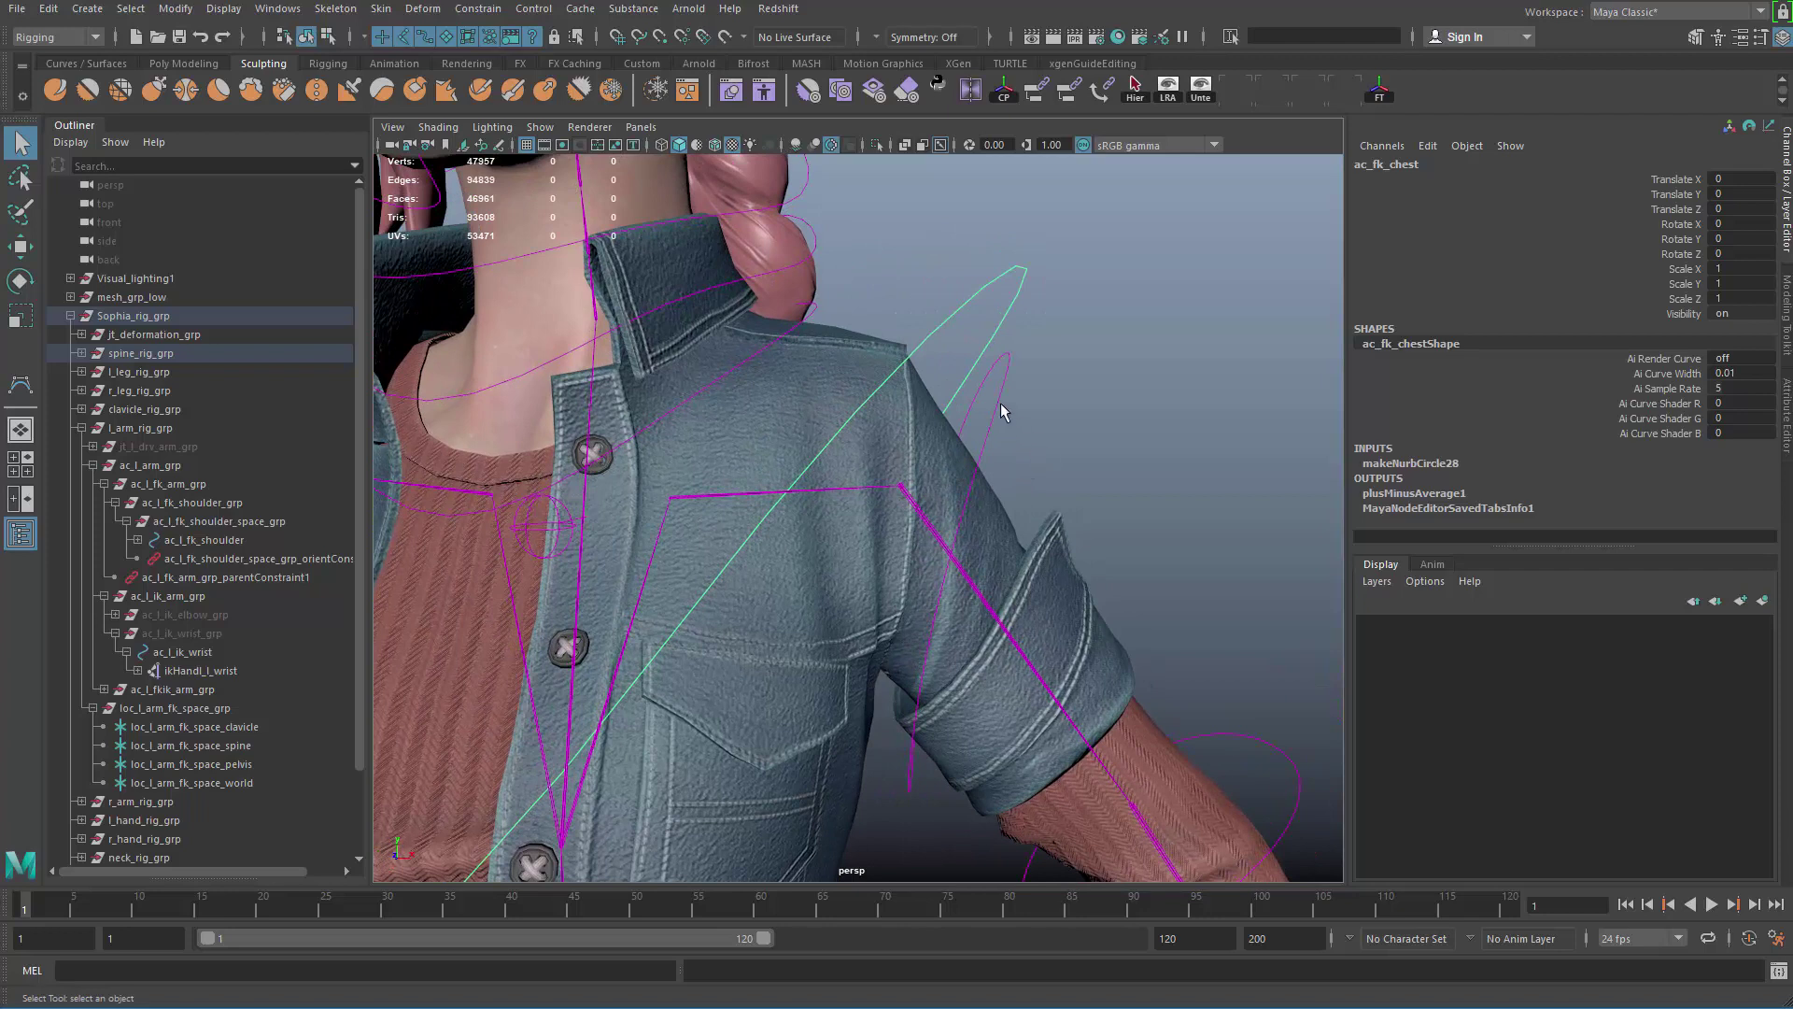
pyautogui.click(976, 530)
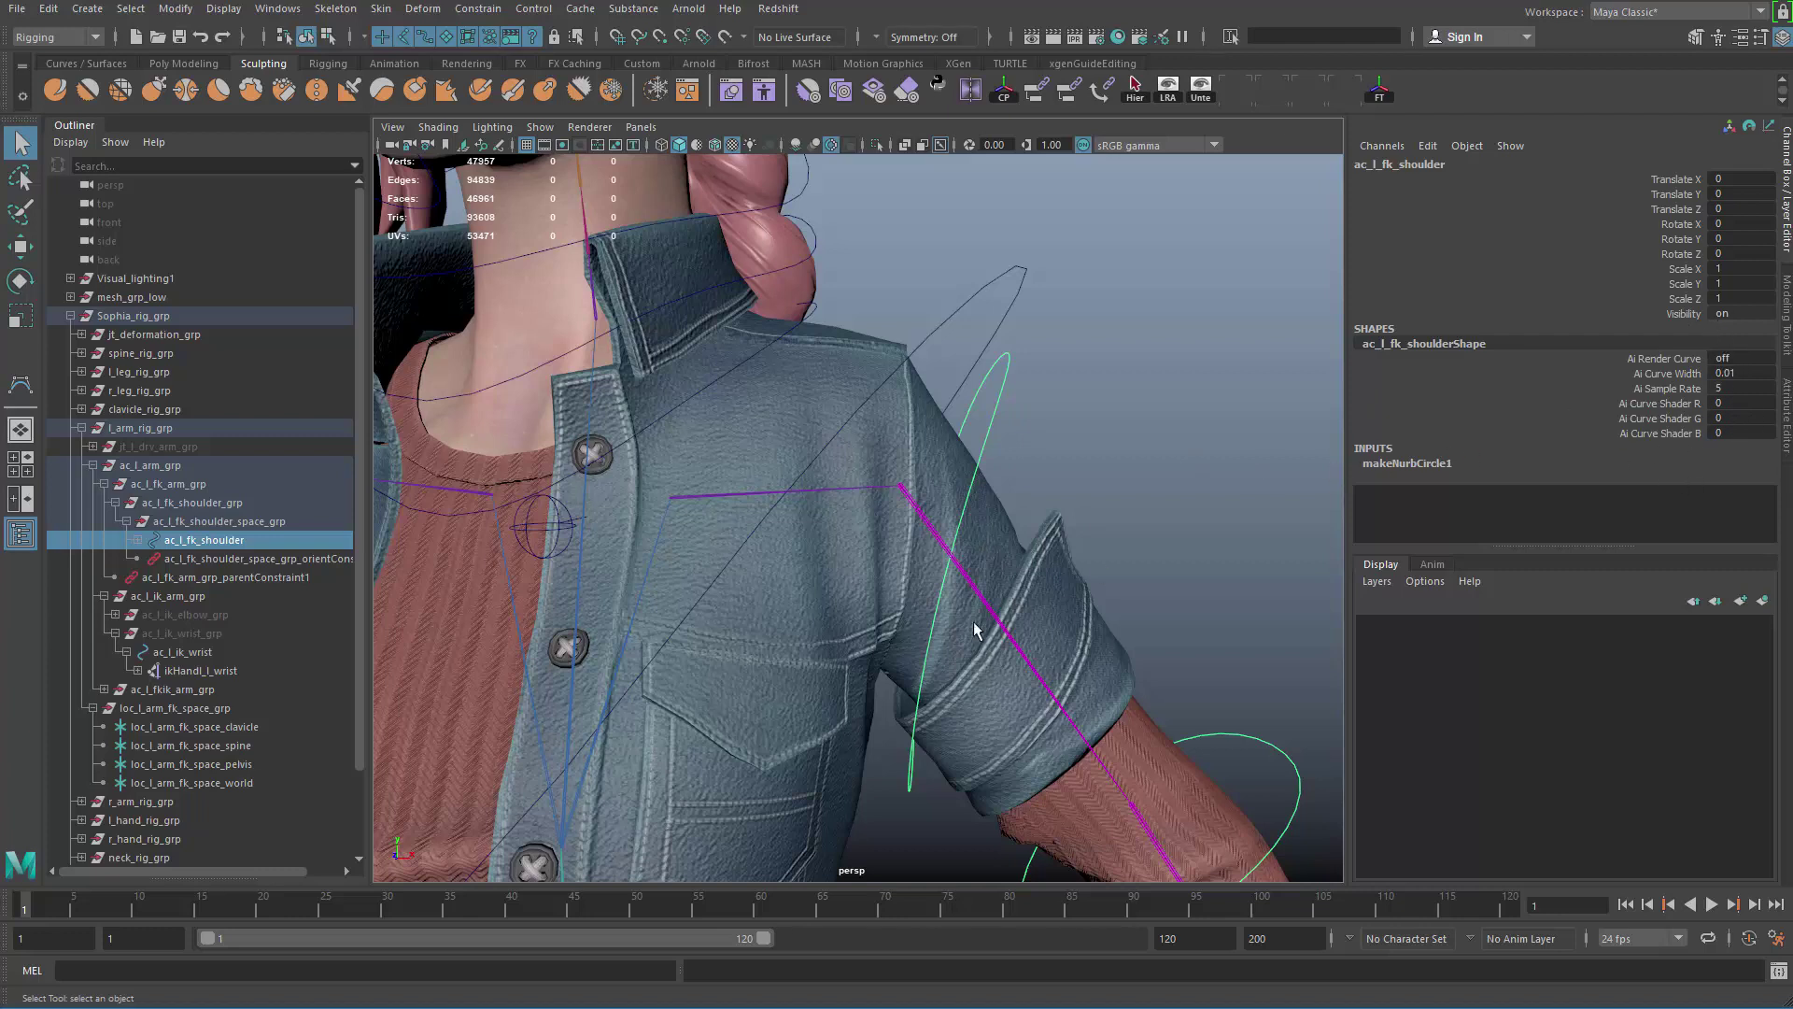
pyautogui.moveTo(840, 537)
pyautogui.keyDown('alt'); pyautogui.mouseDown()
pyautogui.moveTo(943, 537)
pyautogui.moveTo(841, 506)
pyautogui.mouseUp(); pyautogui.keyUp('alt')
pyautogui.scroll(-6, 841, 507)
pyautogui.scroll(4, 1024, 484)
pyautogui.keyDown('alt'); pyautogui.moveTo(1024, 484); pyautogui.dragTo(865, 521, button='middle'); pyautogui.keyUp('alt')
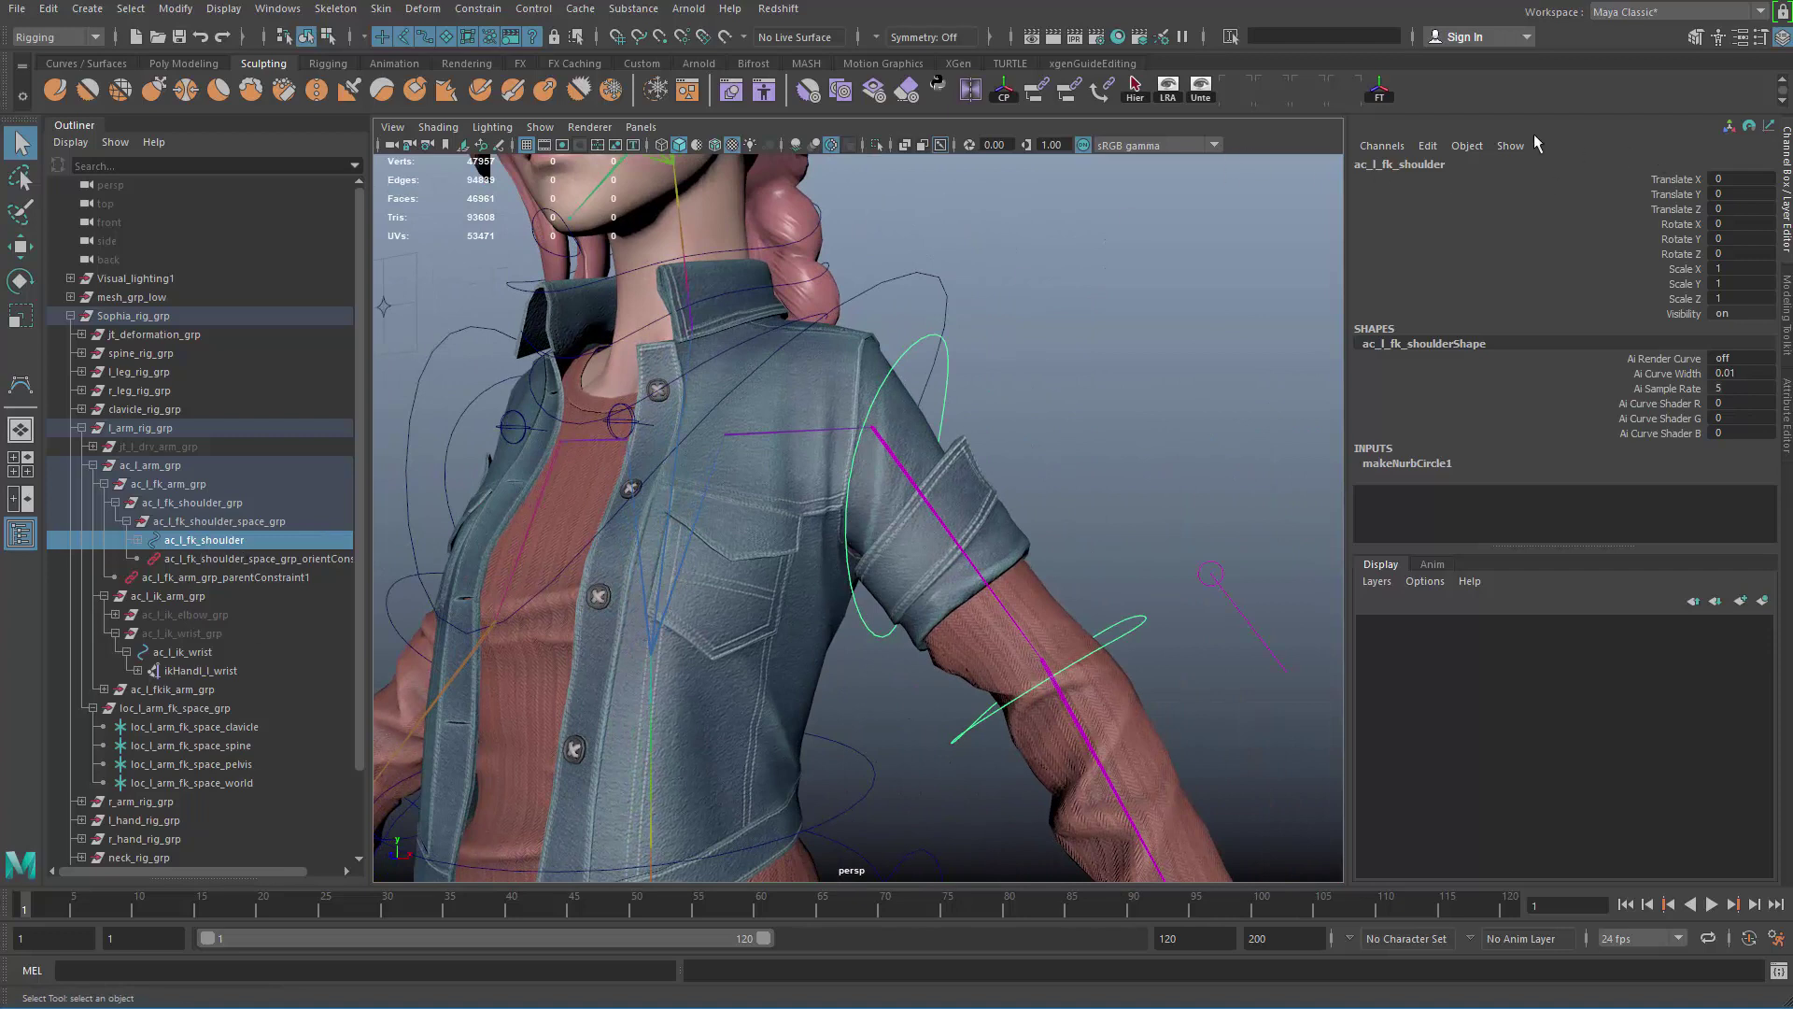
pyautogui.click(1428, 146)
pyautogui.click(1532, 298)
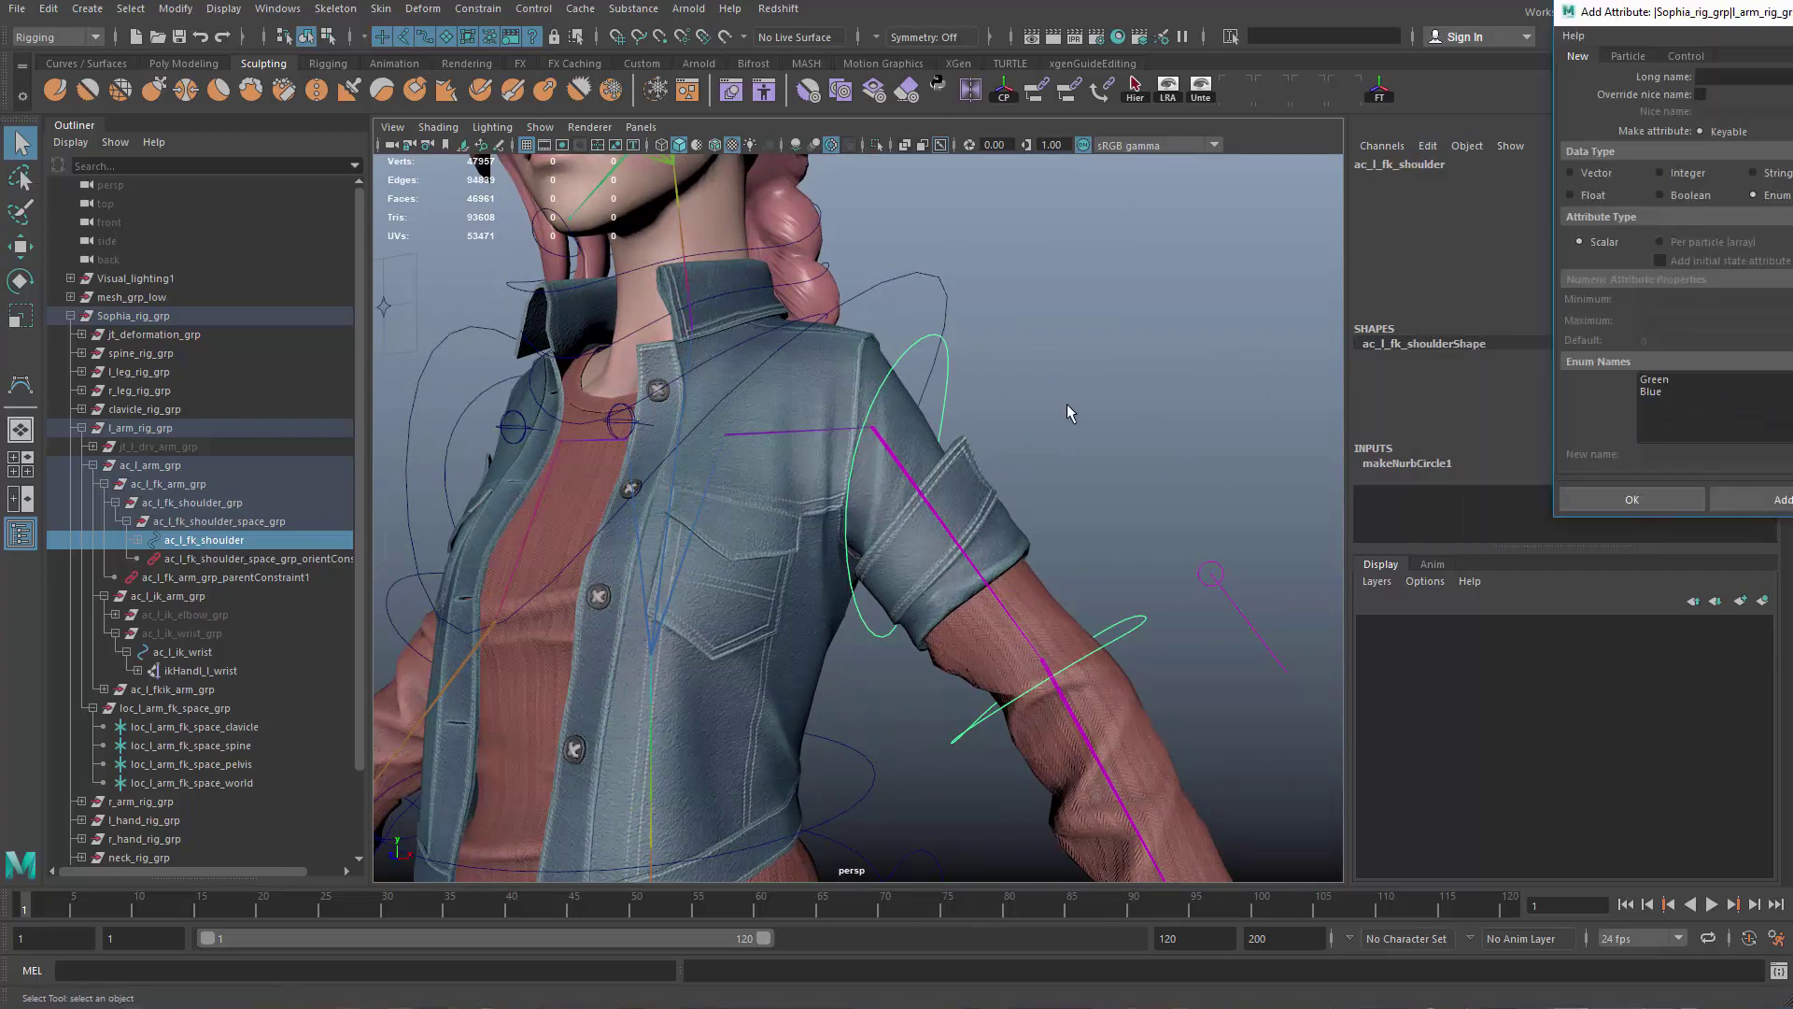
pyautogui.moveTo(1626, 13); pyautogui.dragTo(769, 249)
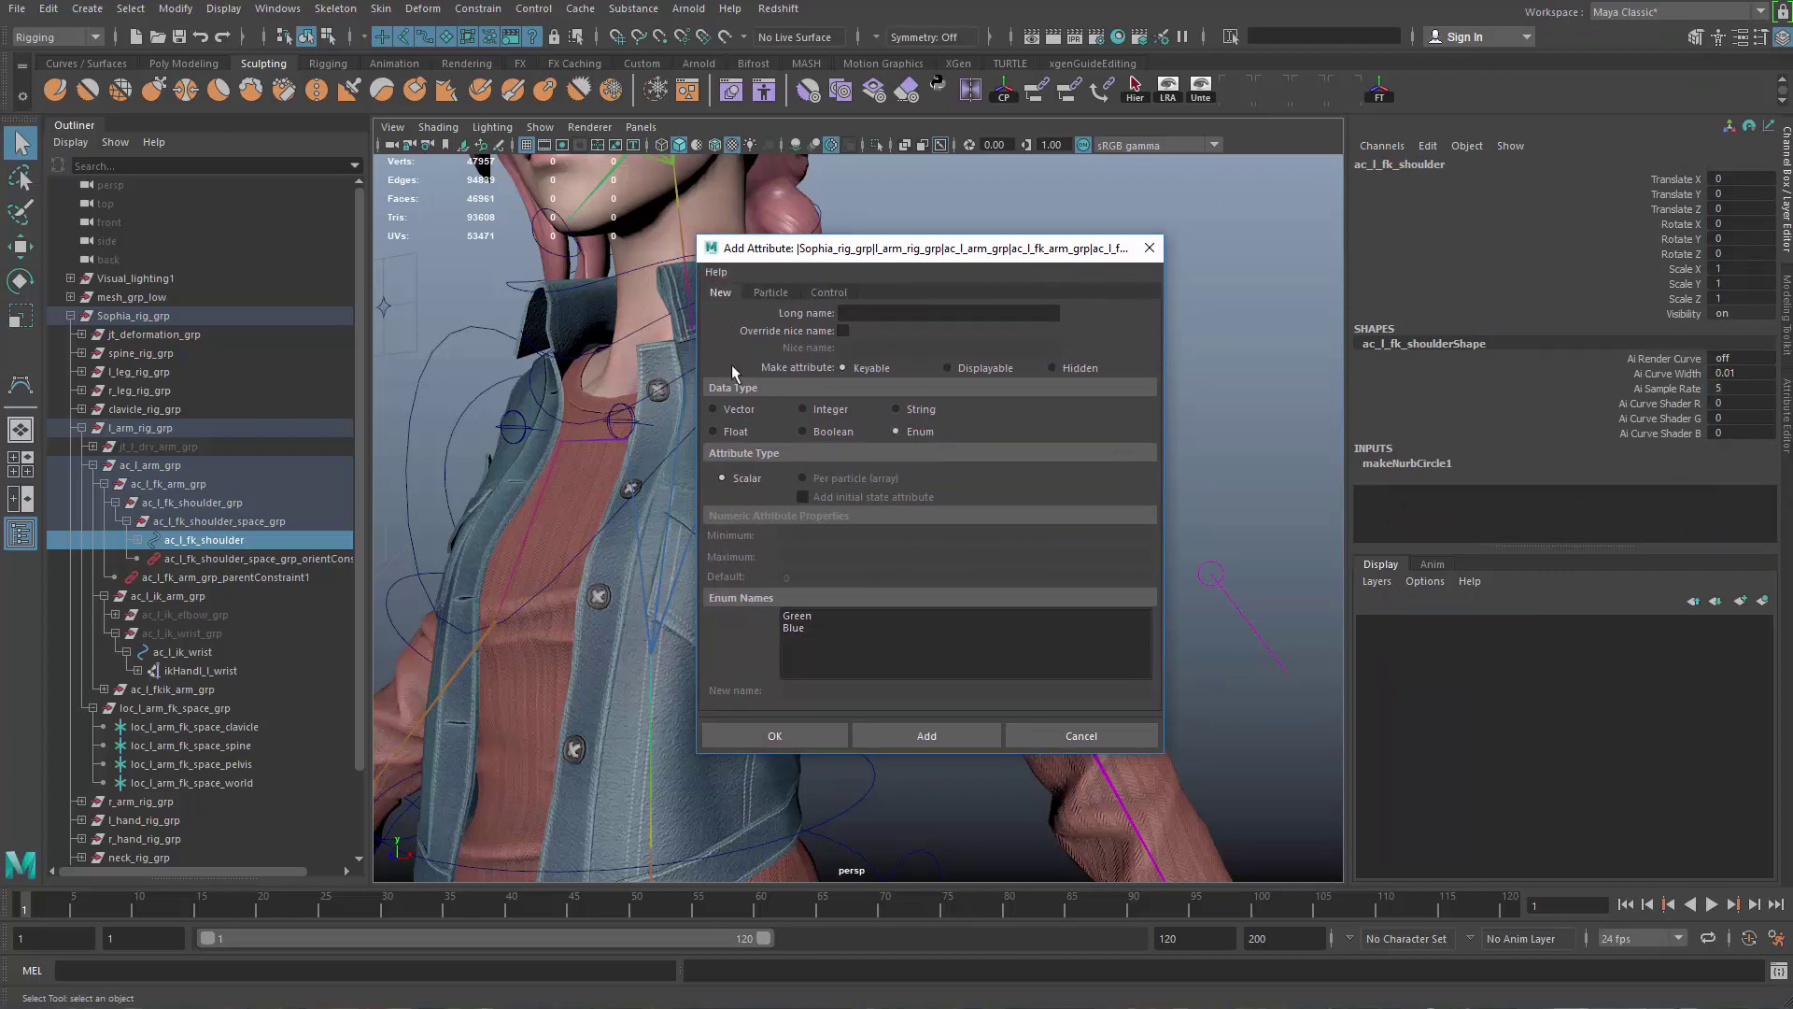
pyautogui.click(738, 432)
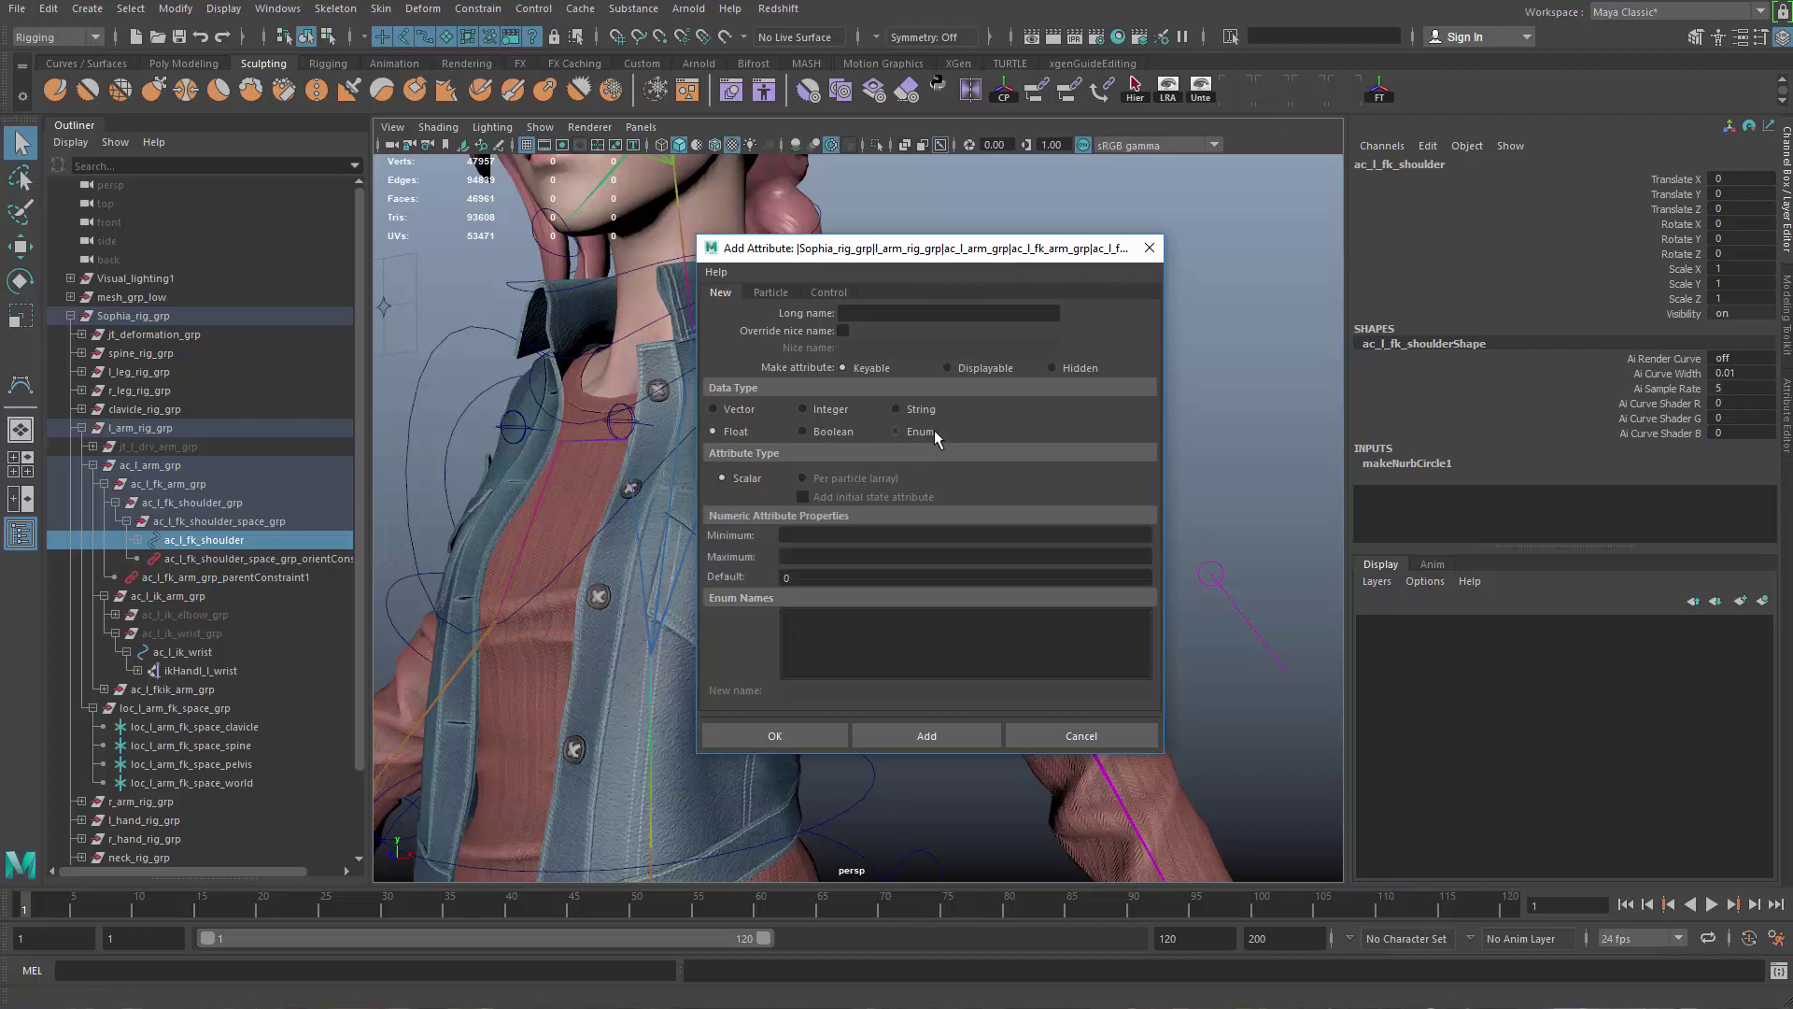
pyautogui.click(899, 432)
pyautogui.click(882, 312)
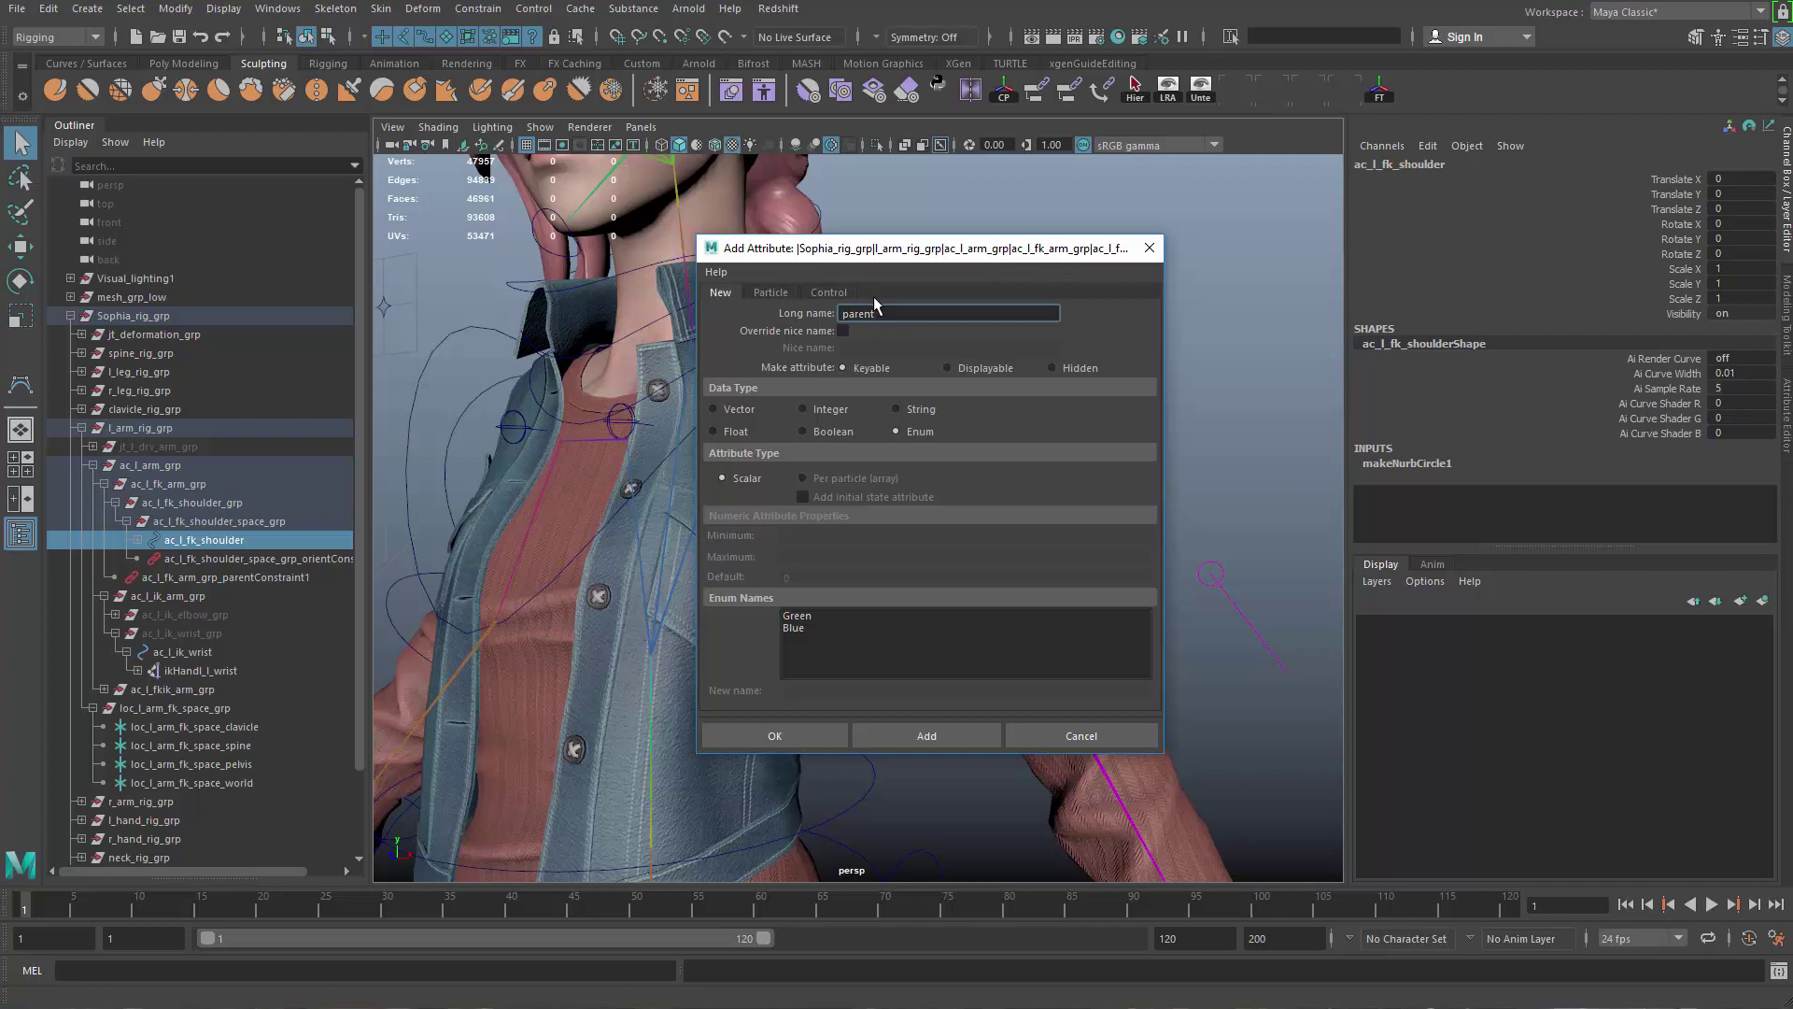
# Step: Define the enum names clavicle, spine, pelvis and world, and add the attribute to the shoulder control
pyautogui.click(800, 617)
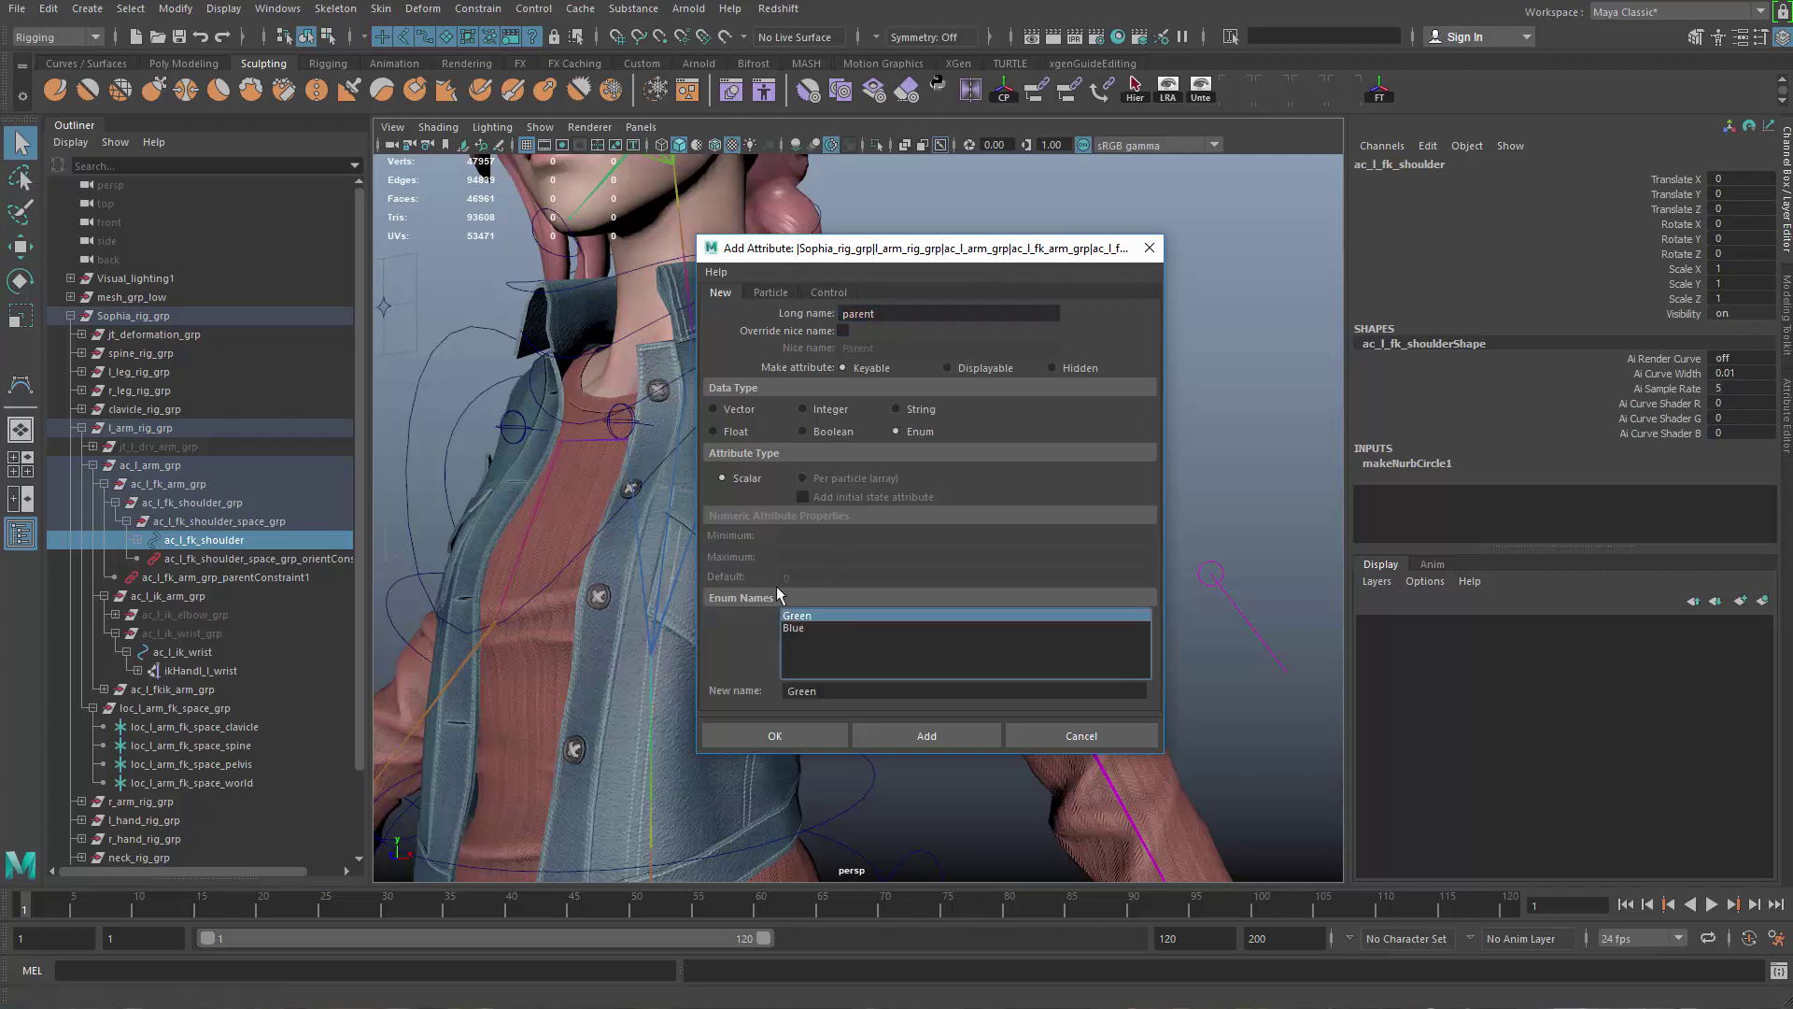
pyautogui.doubleClick(850, 696)
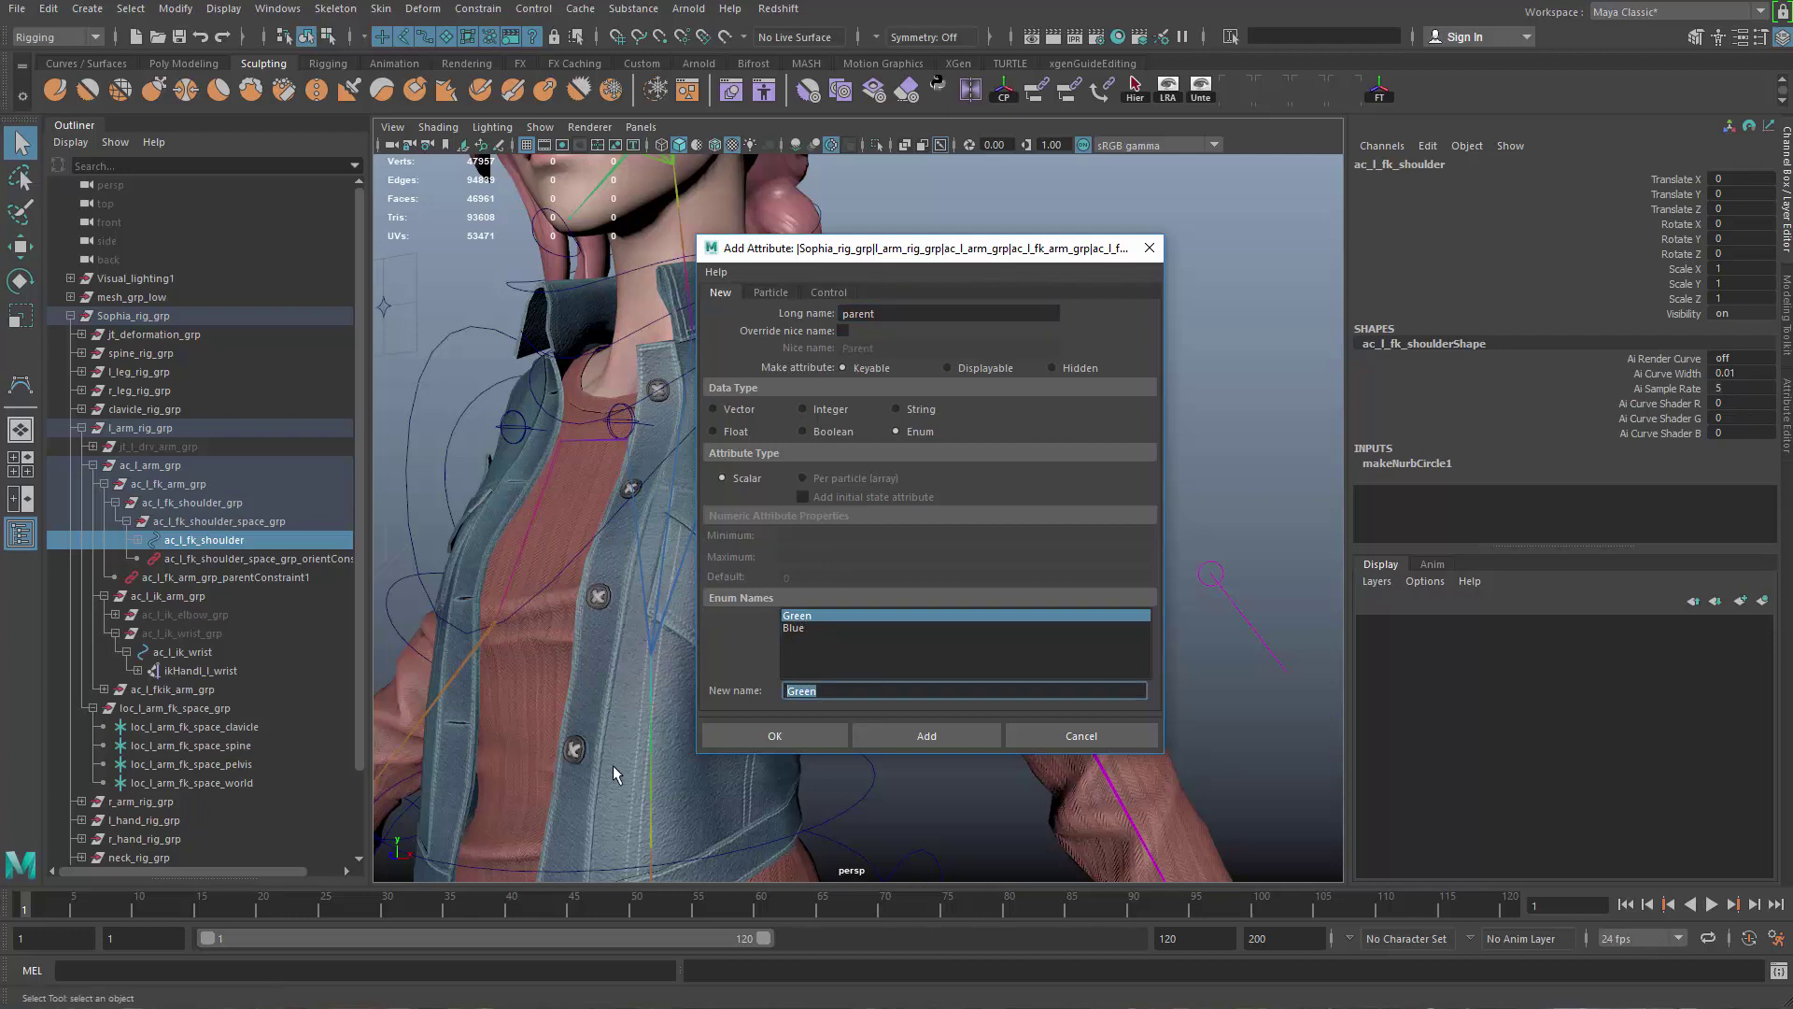
pyautogui.write('clavicle')
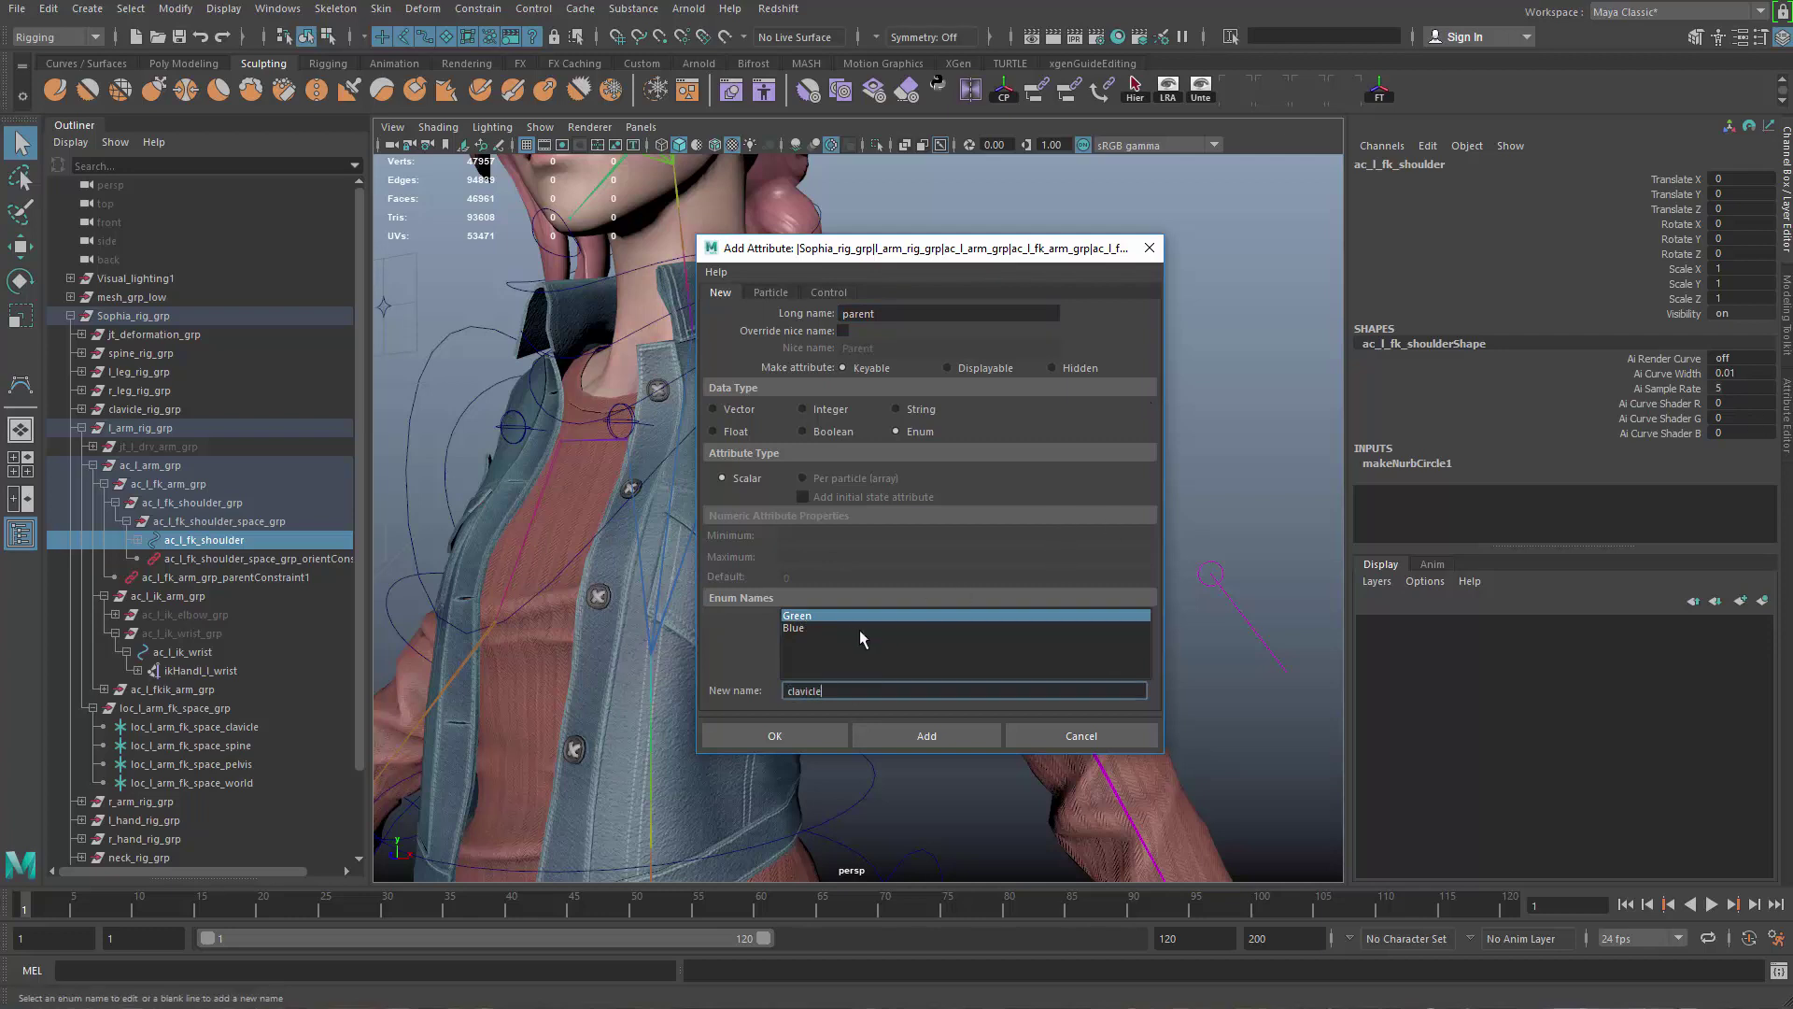
pyautogui.press('Return')
pyautogui.write('s')
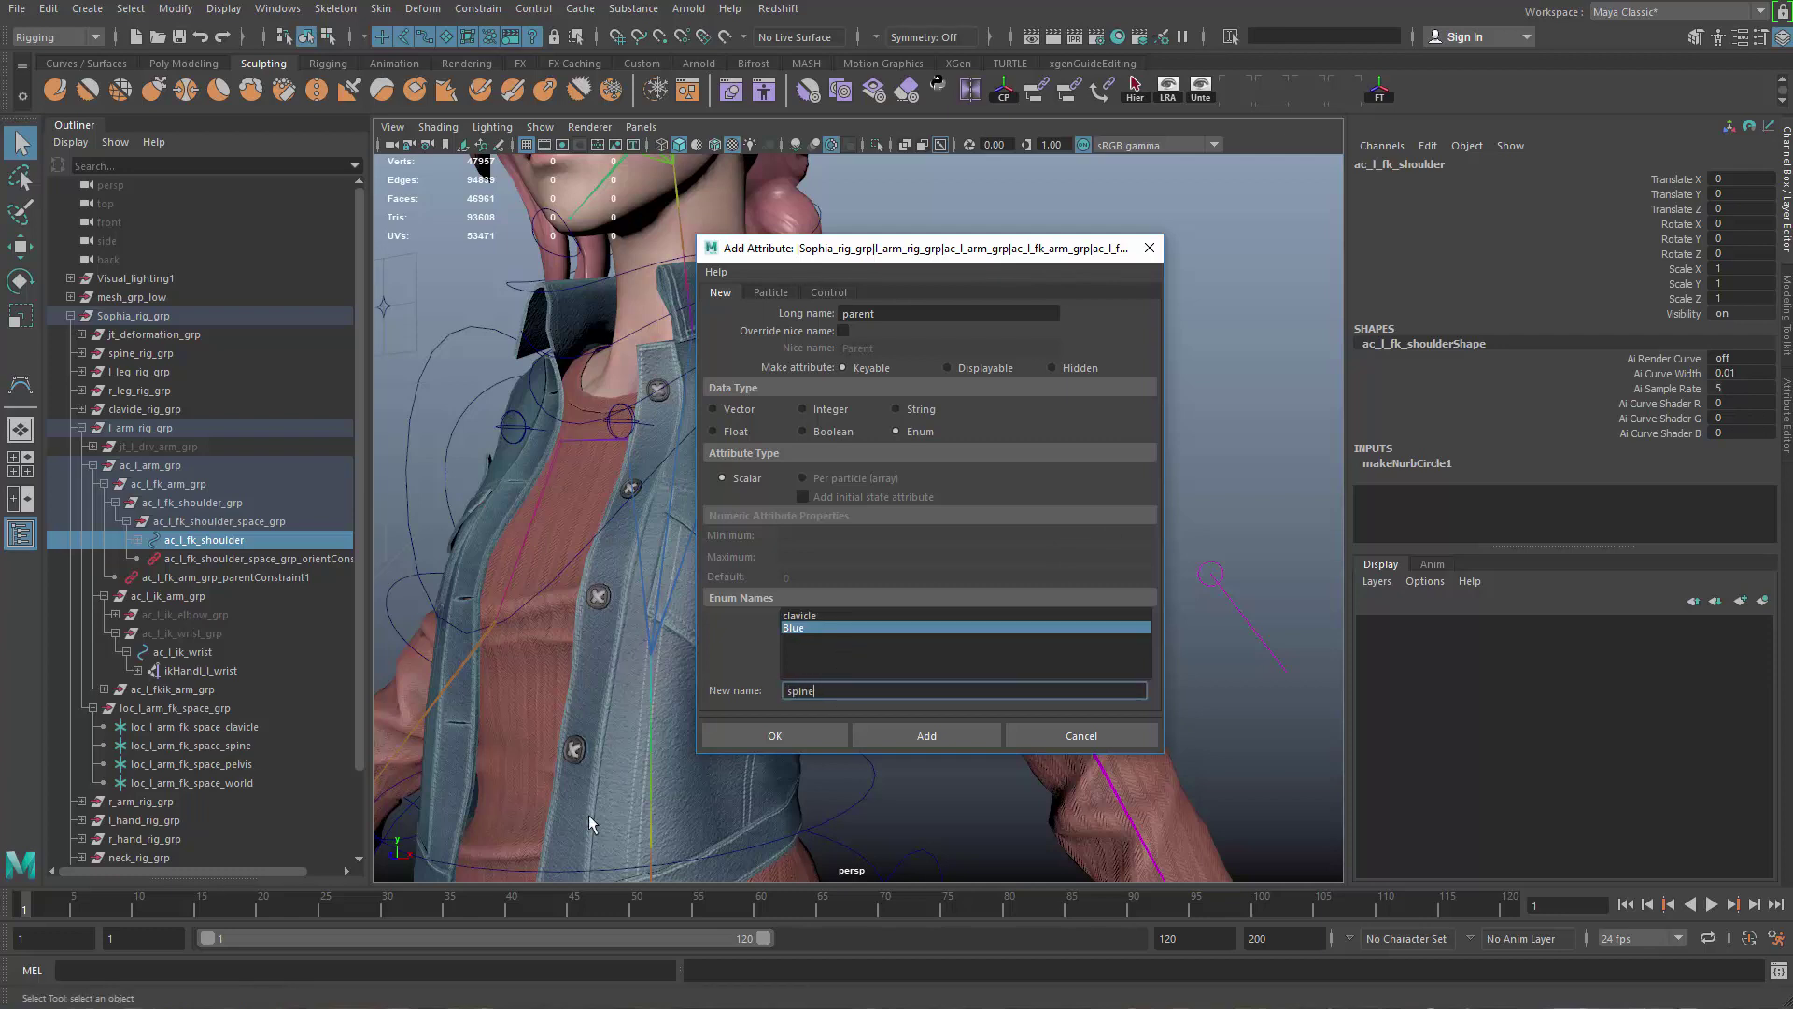
pyautogui.write('pine')
pyautogui.press('Return')
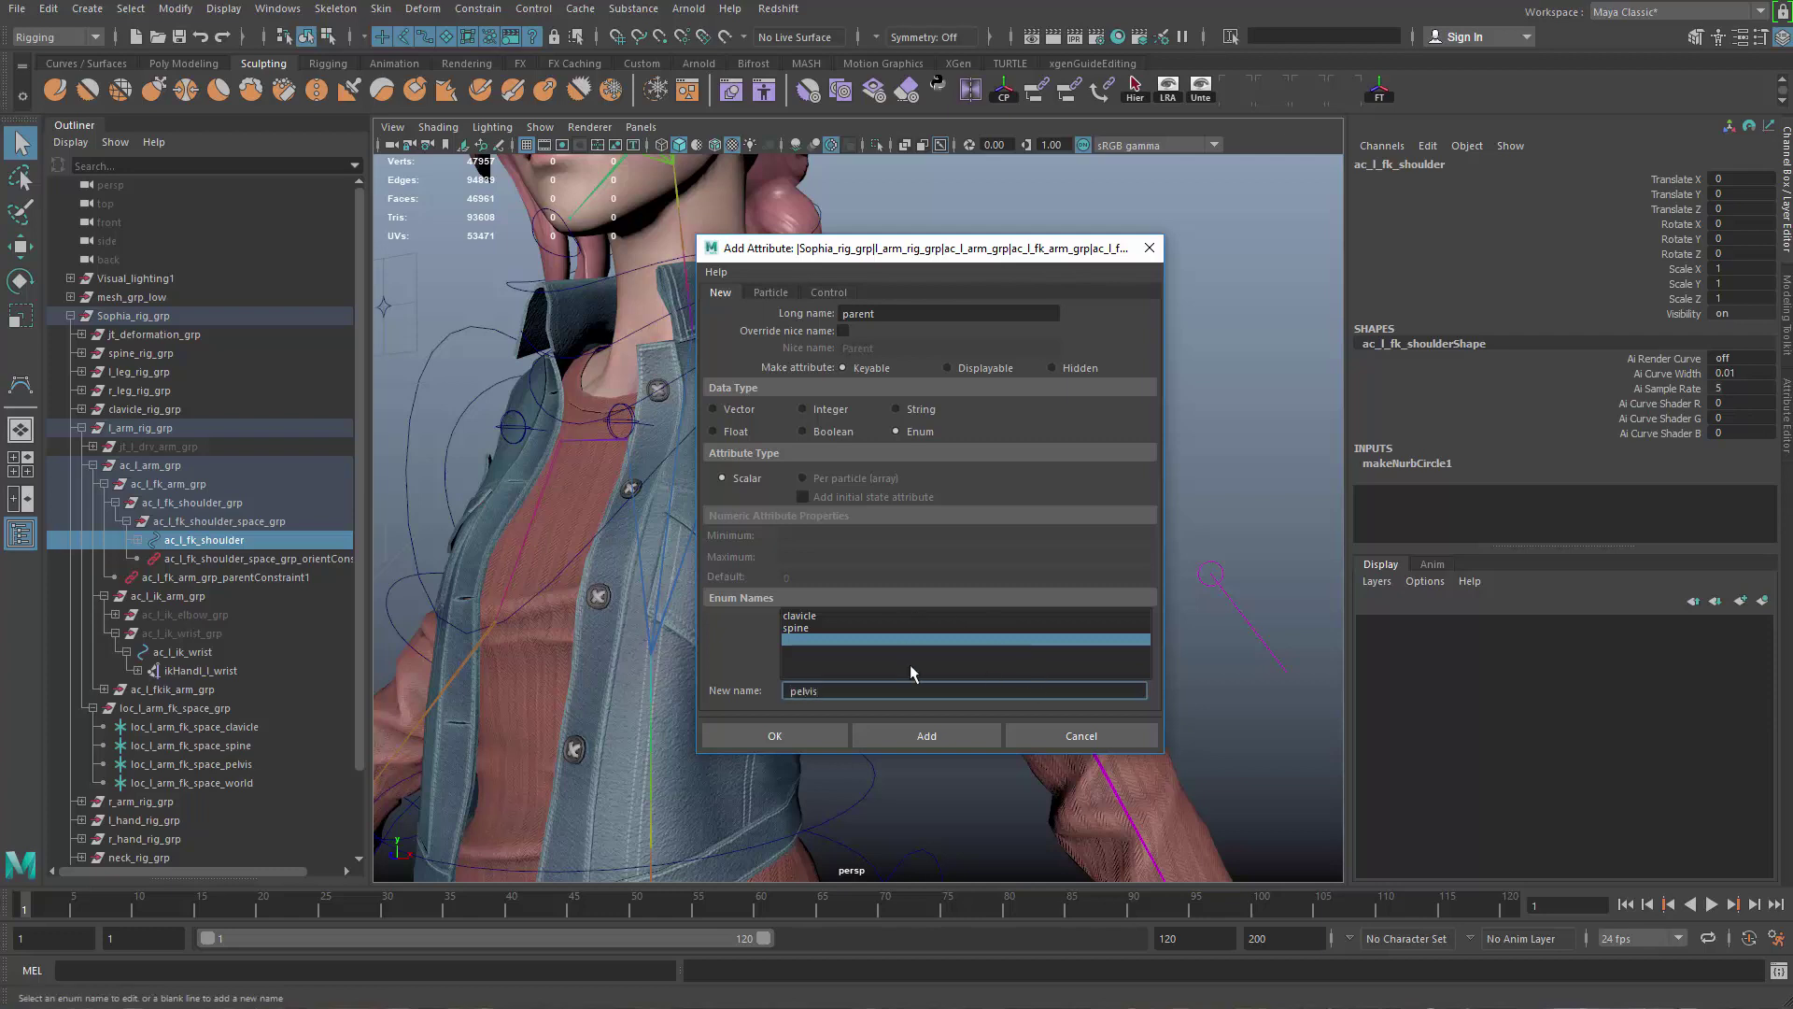
pyautogui.press('Return')
pyautogui.click(810, 651)
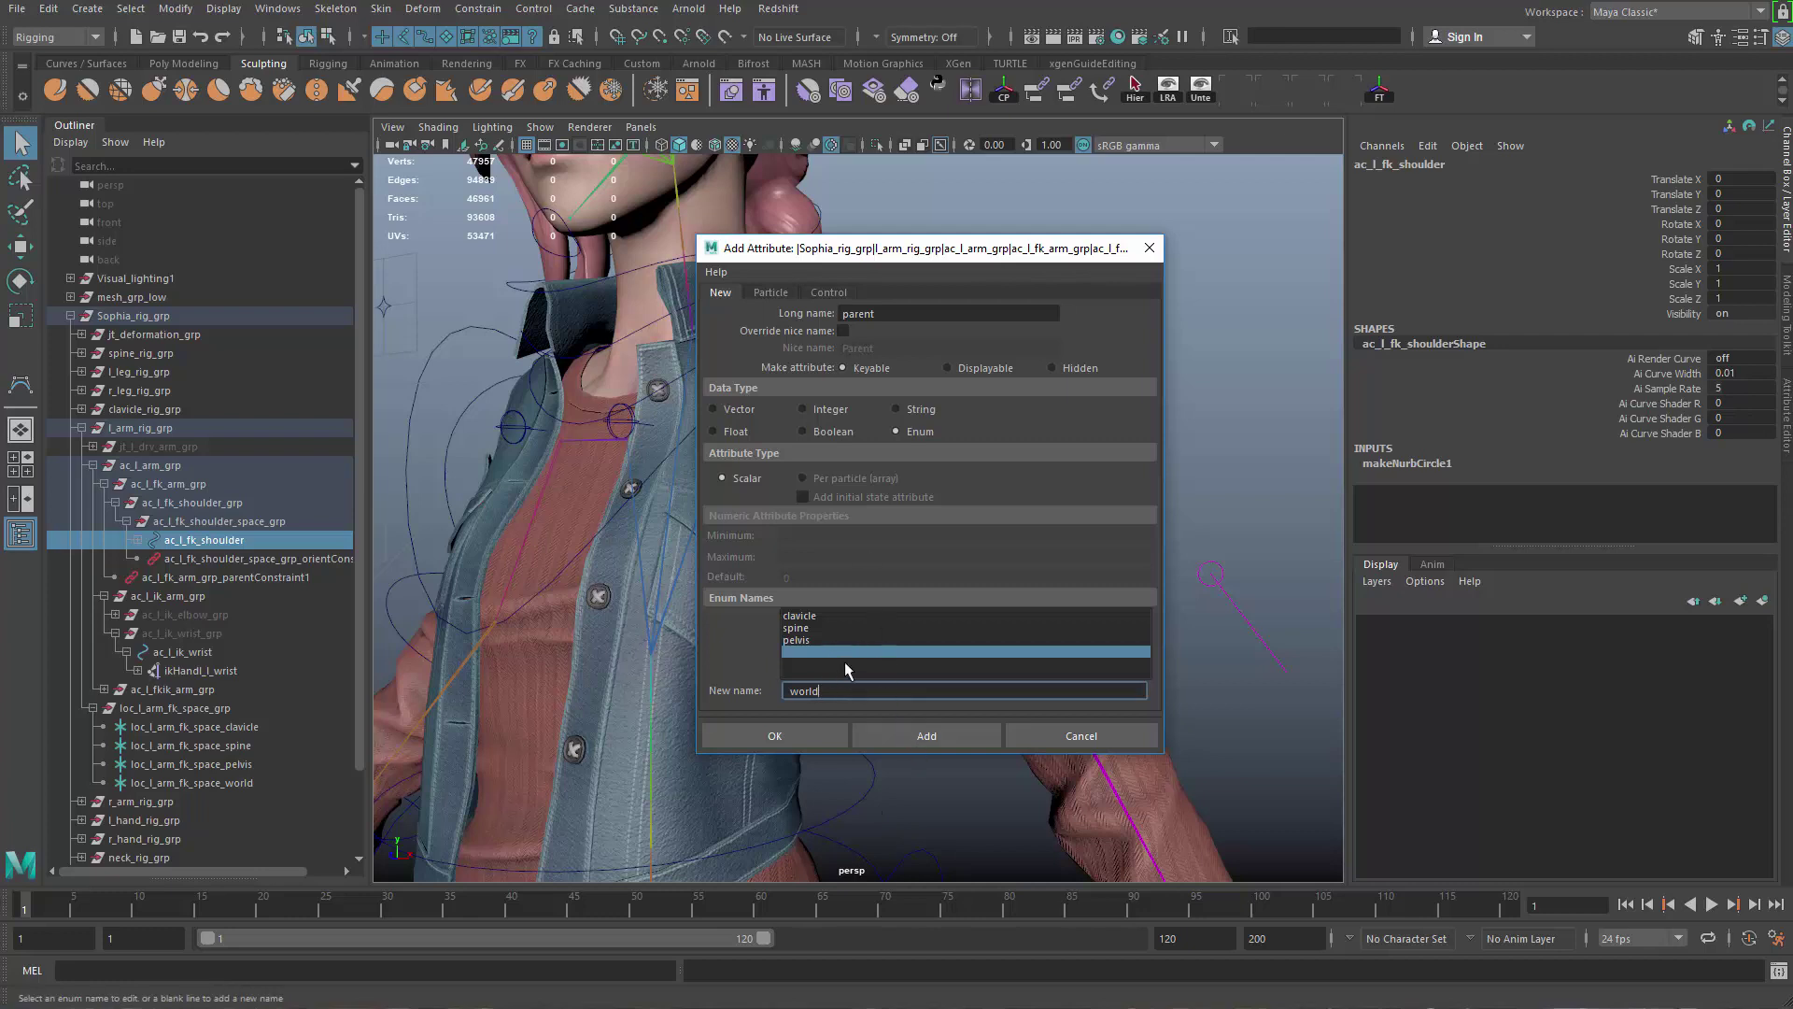
pyautogui.click(906, 736)
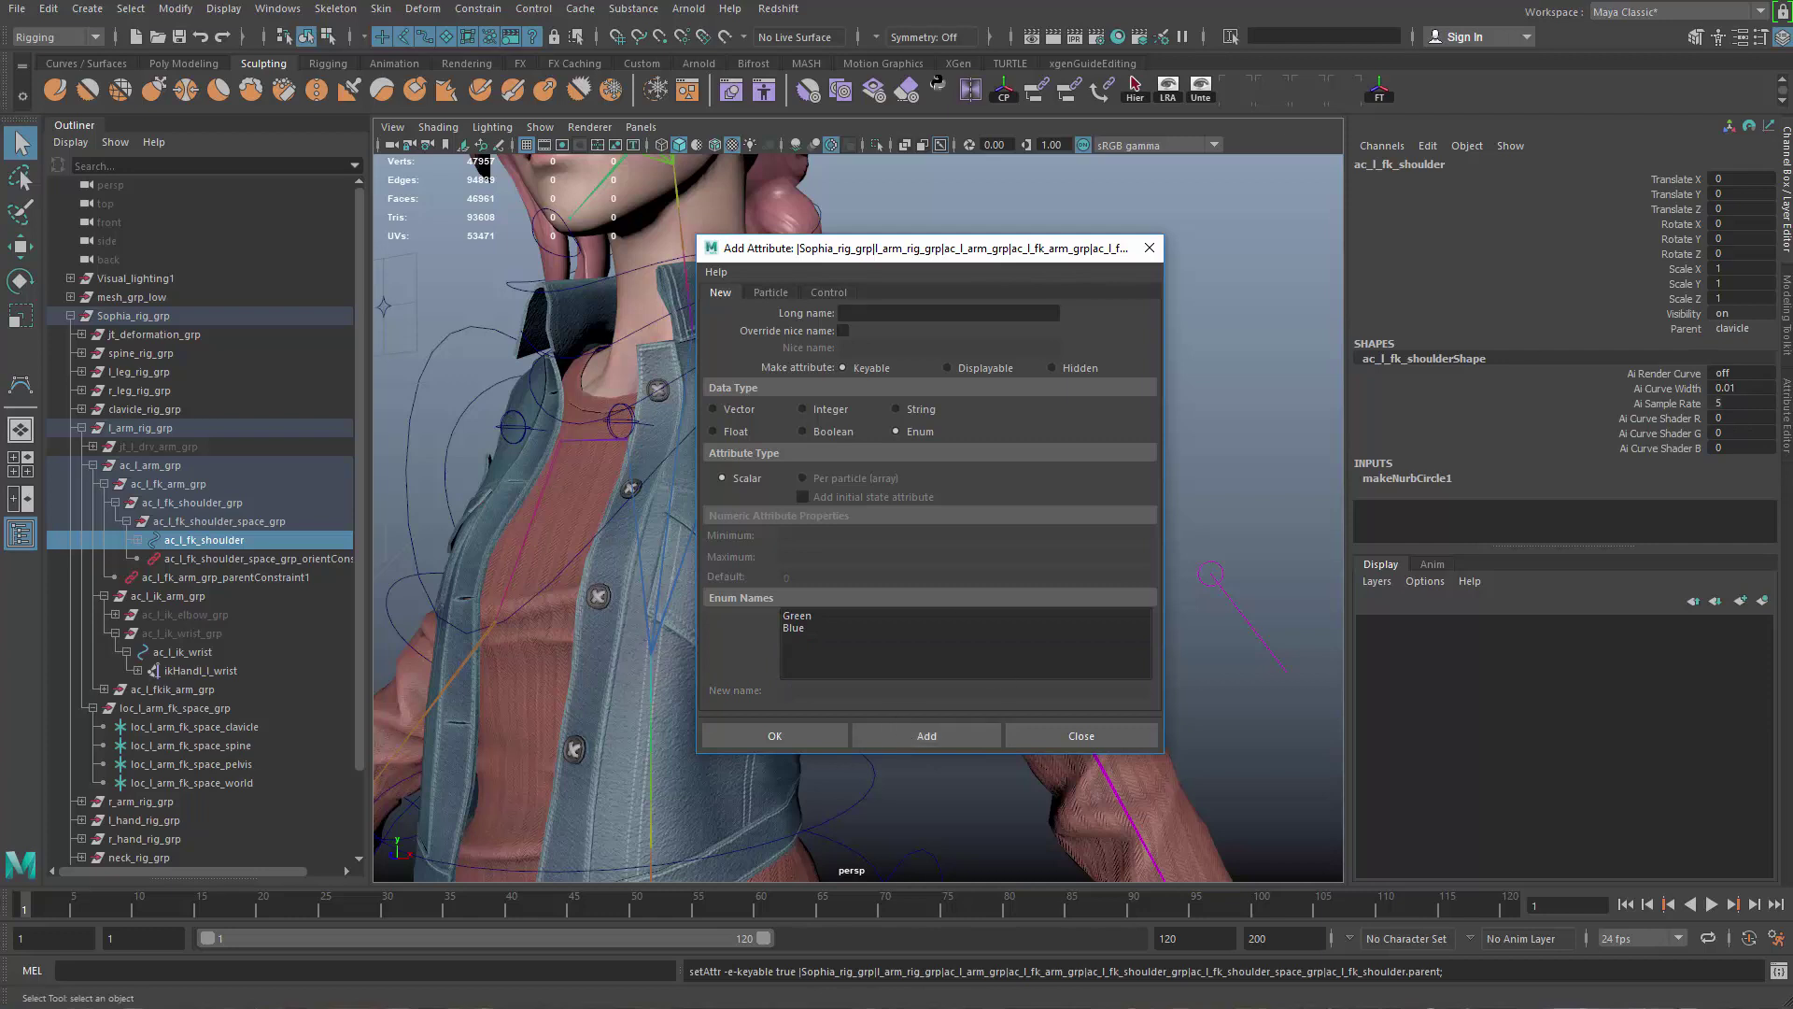
# Step: Review the space options of the shoulder control's Parent attribute and close the Add Attribute window
pyautogui.click(1760, 328)
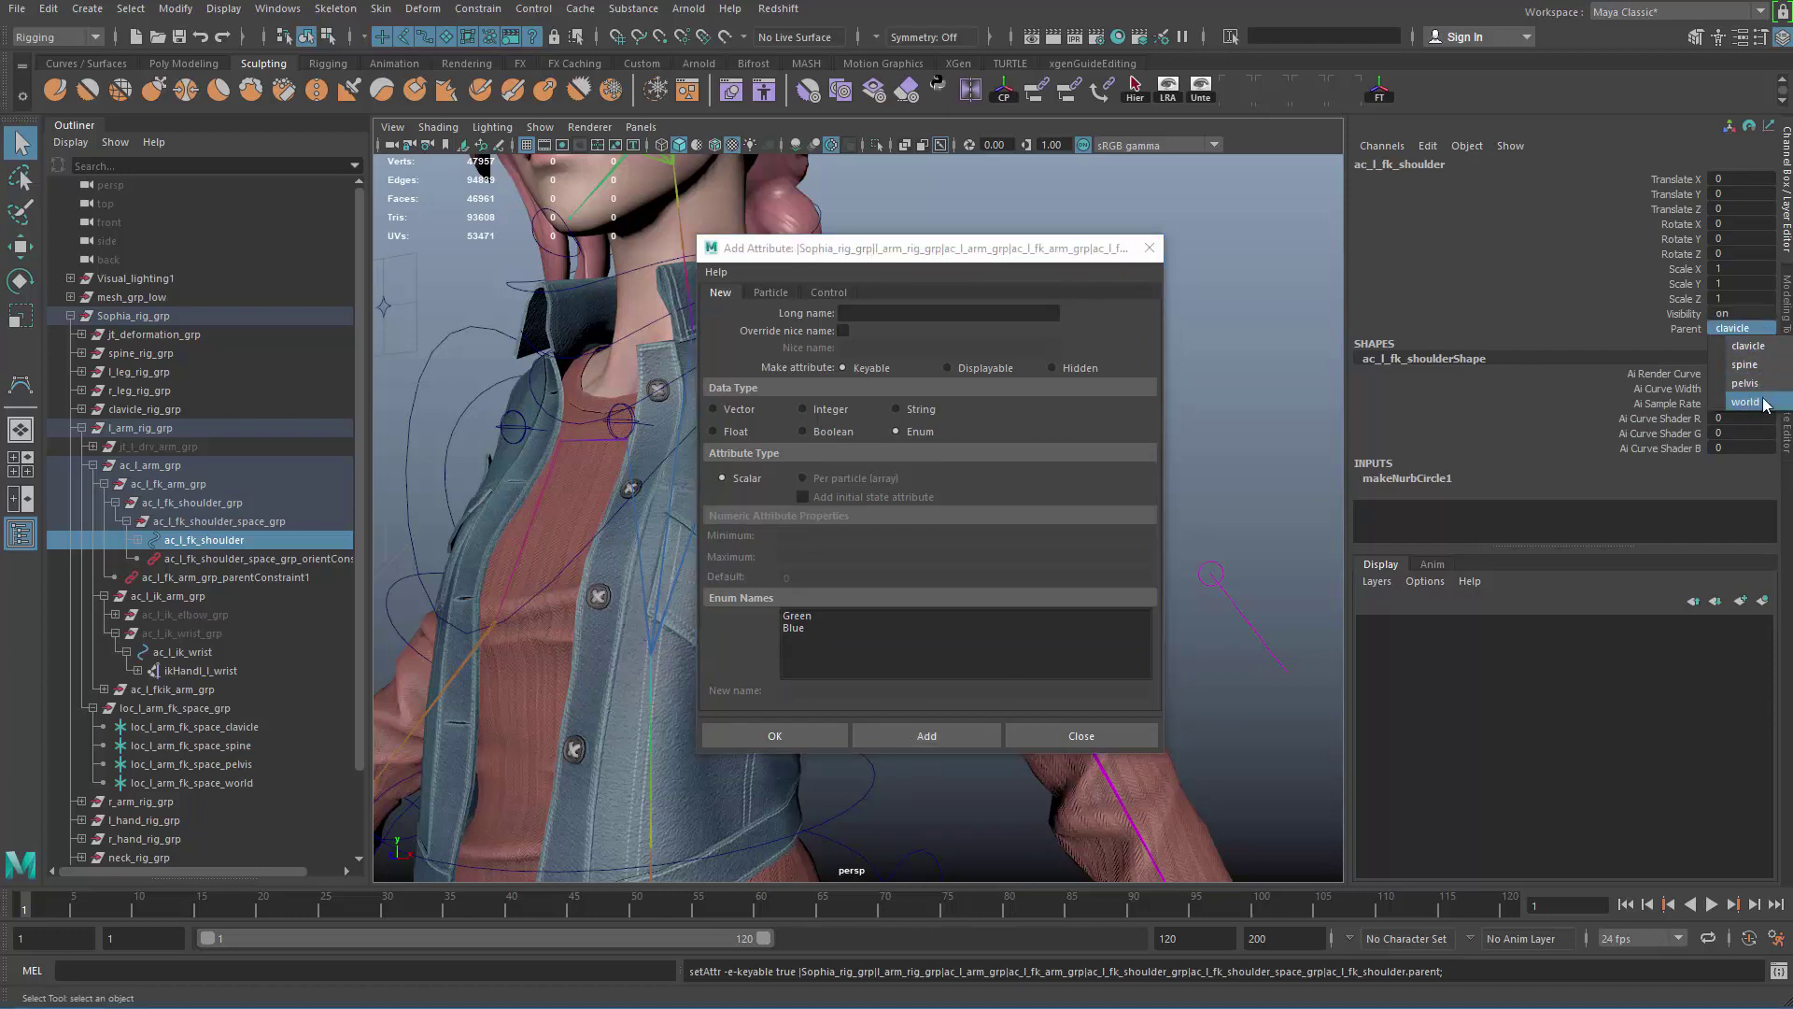
pyautogui.click(1149, 249)
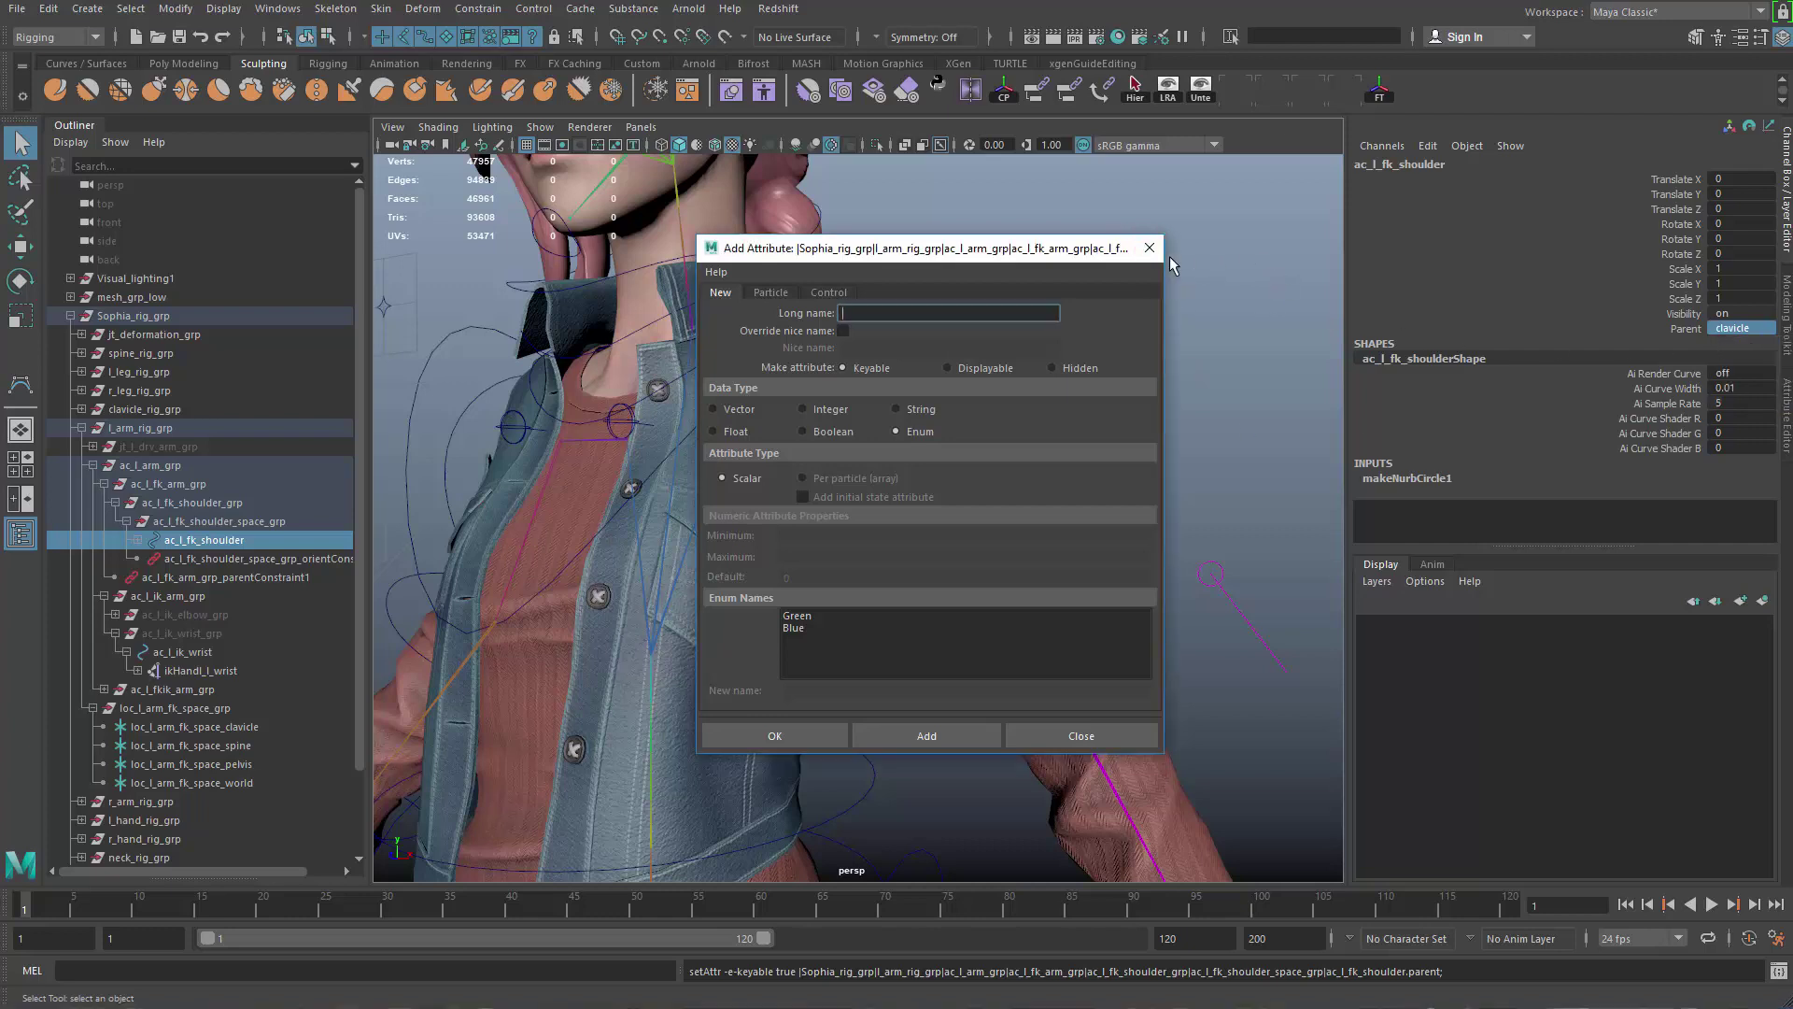
pyautogui.click(1150, 248)
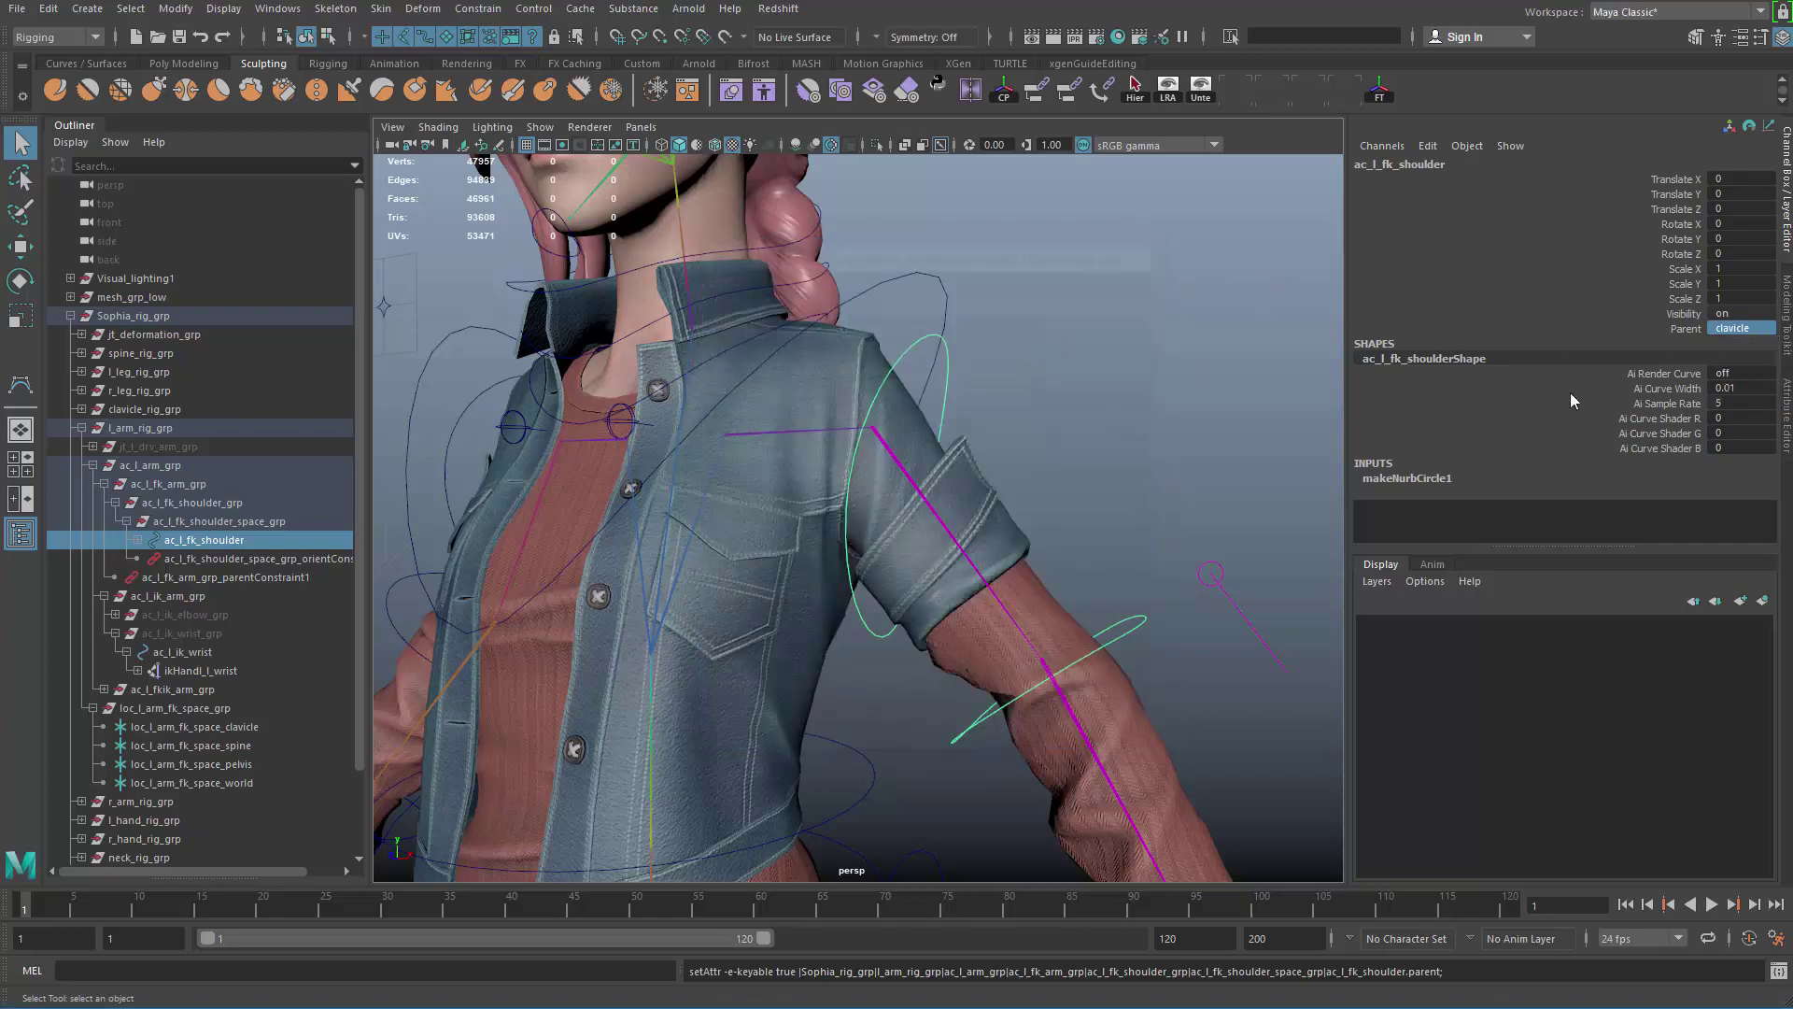
pyautogui.click(1733, 328)
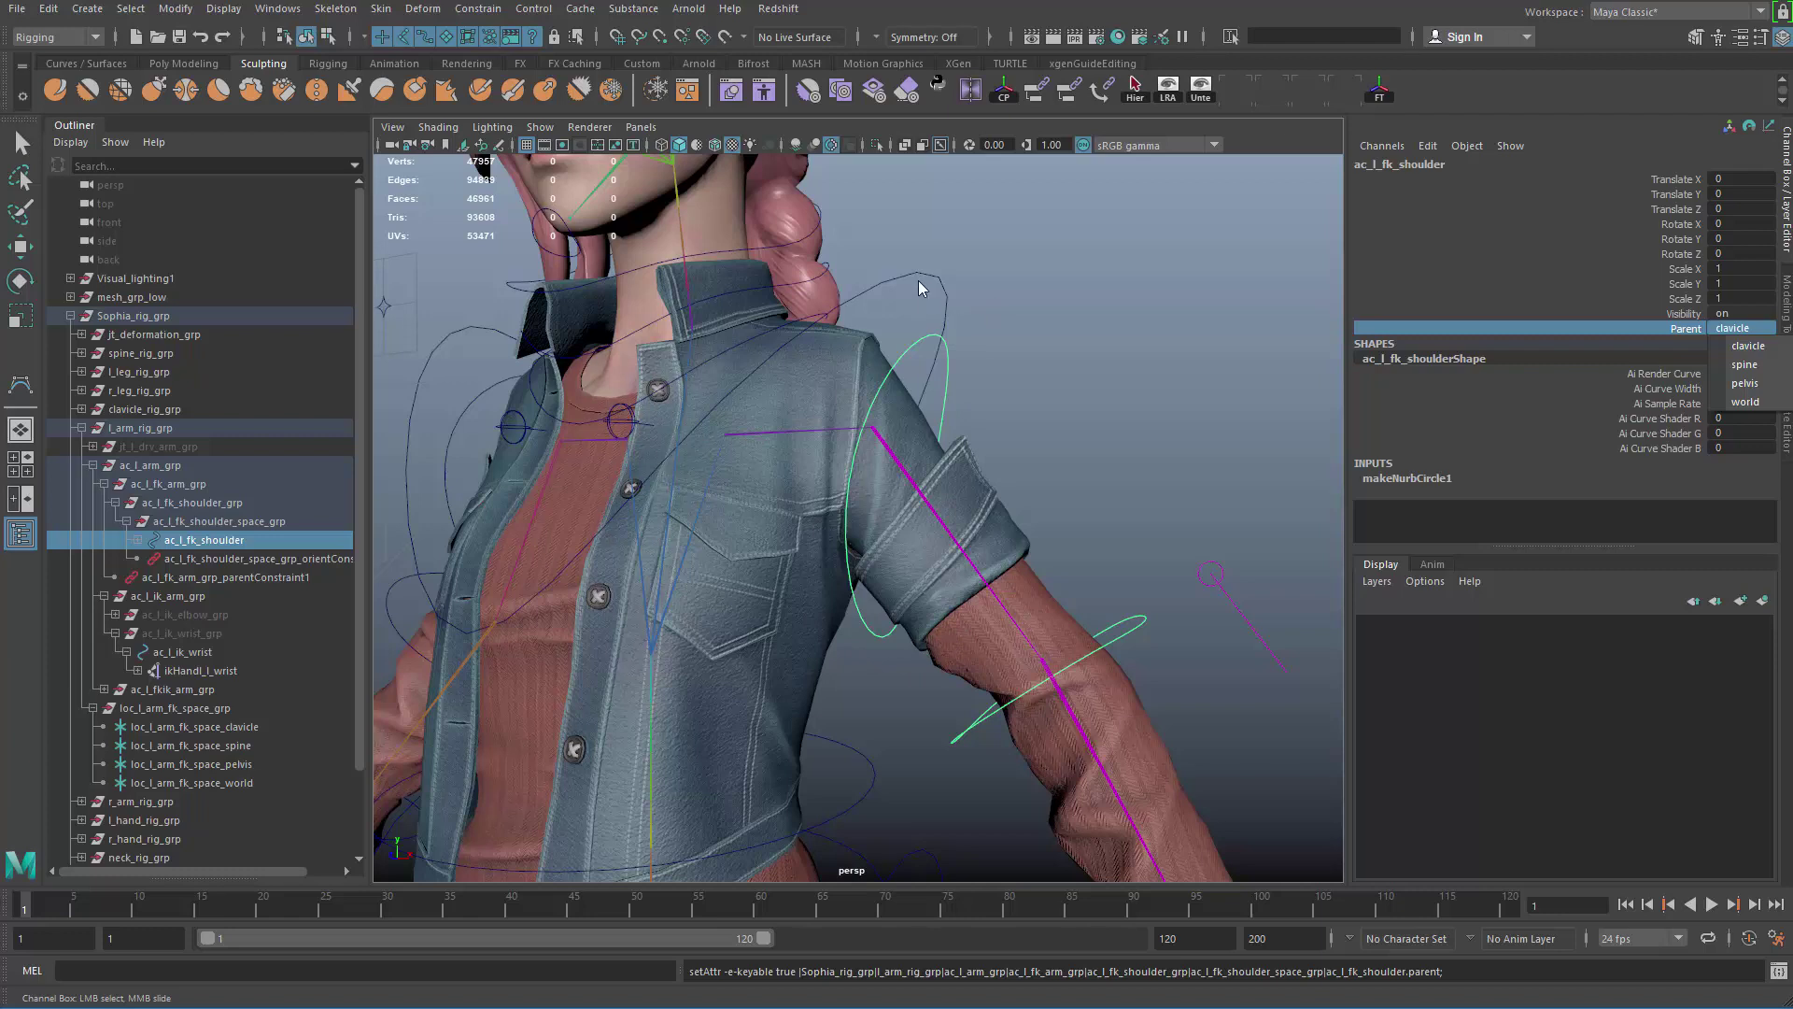
# Step: Set the Parent attribute of the ac_l_fk_shoulder control to world
pyautogui.click(809, 732)
pyautogui.keyDown('alt'); pyautogui.moveTo(696, 737); pyautogui.dragTo(832, 468, button='middle'); pyautogui.keyUp('alt')
pyautogui.keyDown('alt'); pyautogui.moveTo(832, 468); pyautogui.dragTo(697, 747, button='right'); pyautogui.keyUp('alt')
pyautogui.keyDown('alt'); pyautogui.moveTo(878, 680); pyautogui.dragTo(859, 803, button='middle'); pyautogui.keyUp('alt')
pyautogui.keyDown('alt'); pyautogui.moveTo(860, 804); pyautogui.dragTo(1051, 665, button='right'); pyautogui.keyUp('alt')
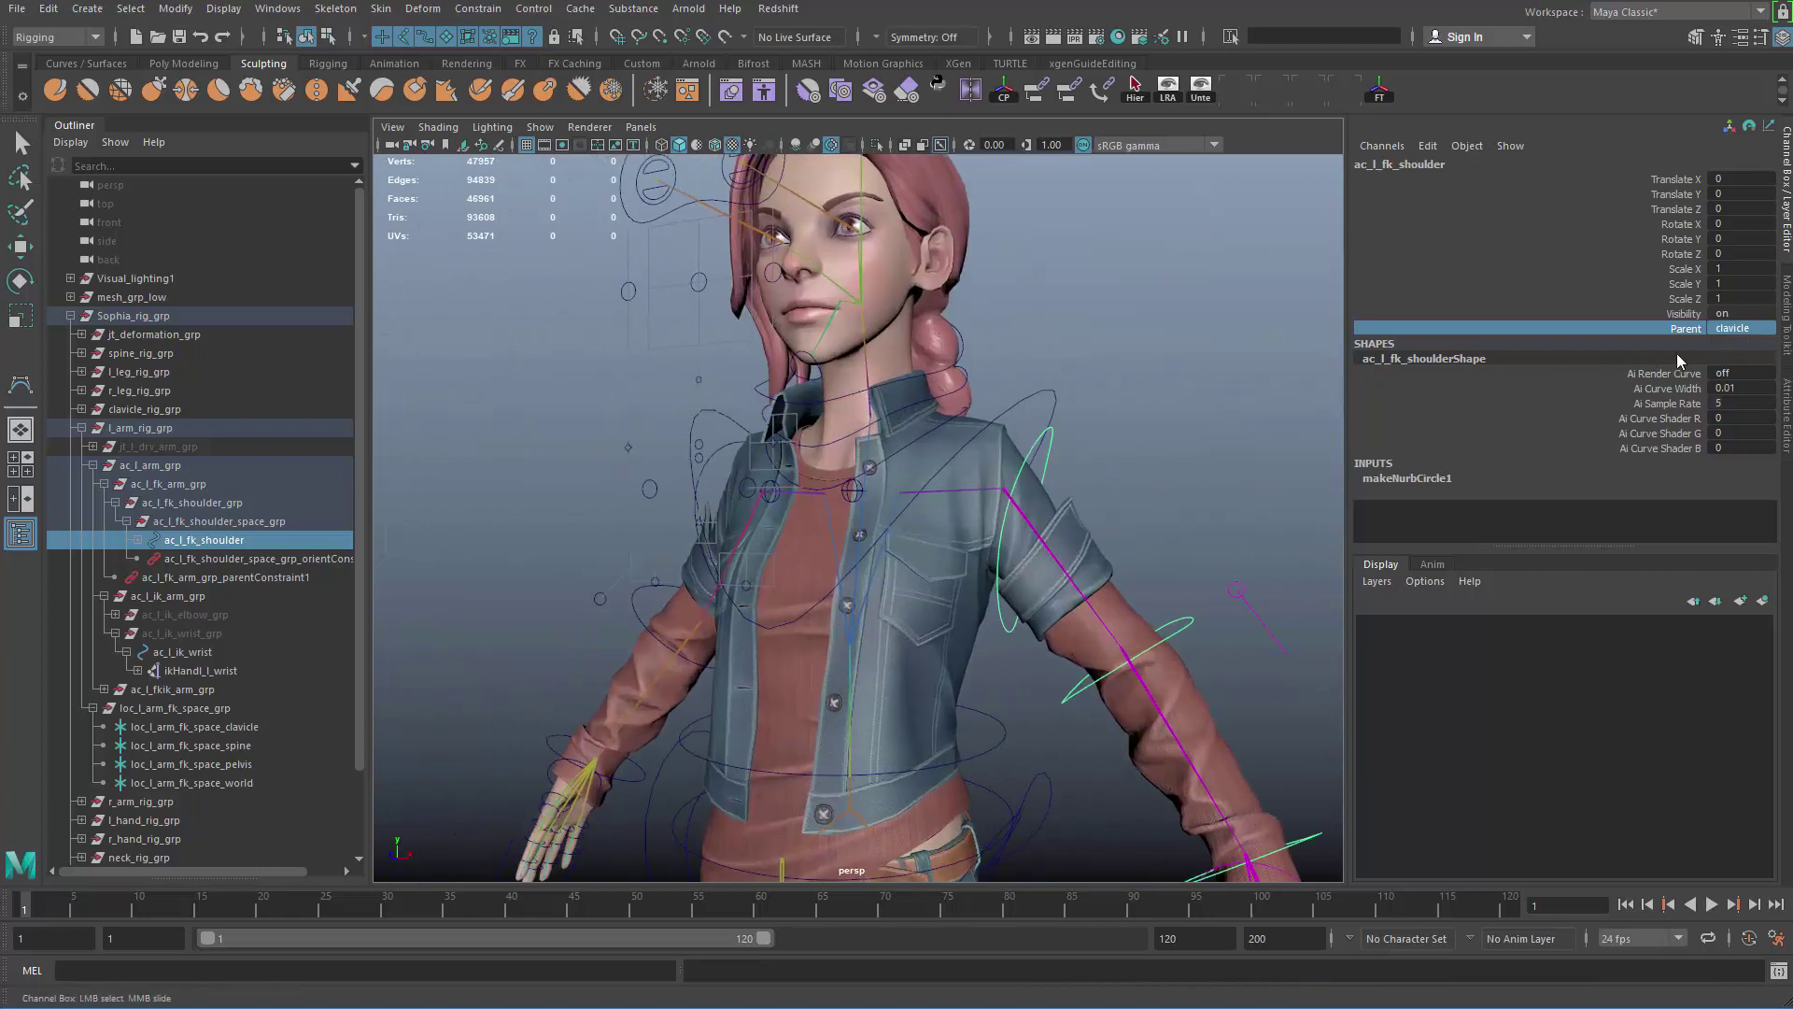
pyautogui.click(1741, 327)
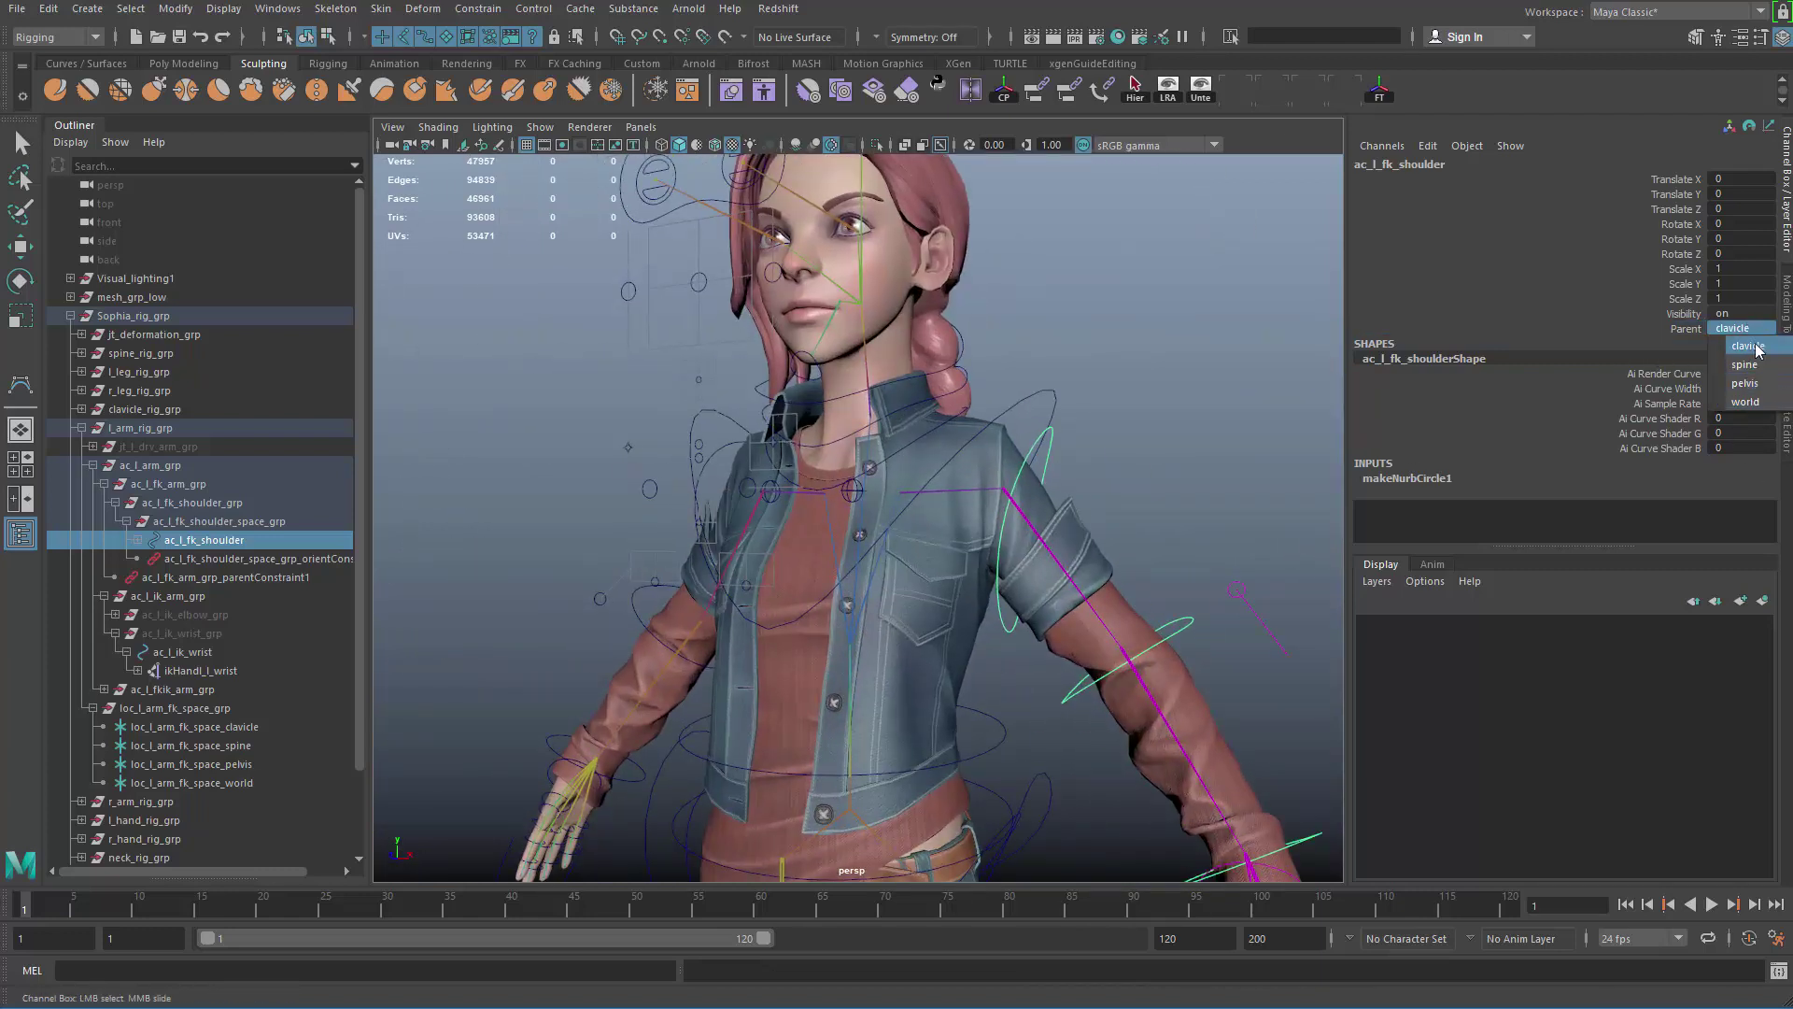
pyautogui.click(1745, 402)
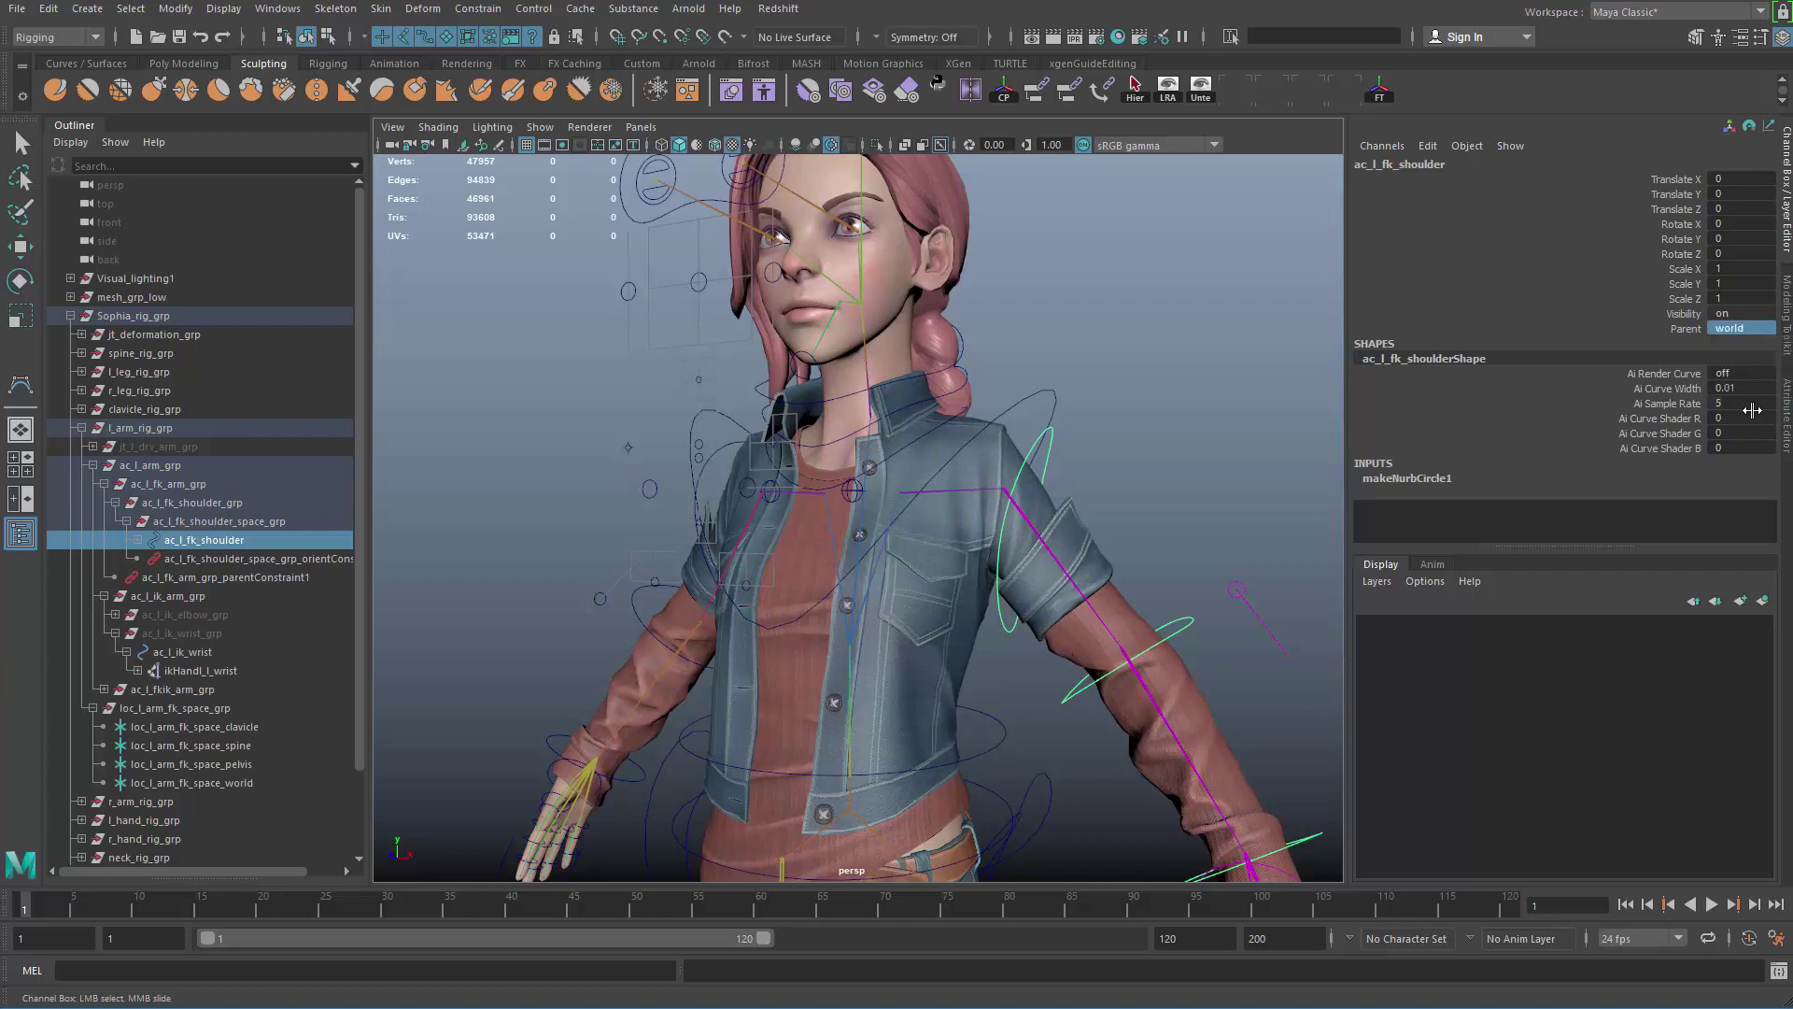
# Step: Inspect the ac_l_clavicle control and go back to the ac_l_fk_shoulder control with its Parent attribute
pyautogui.click(856, 501)
pyautogui.press('e')
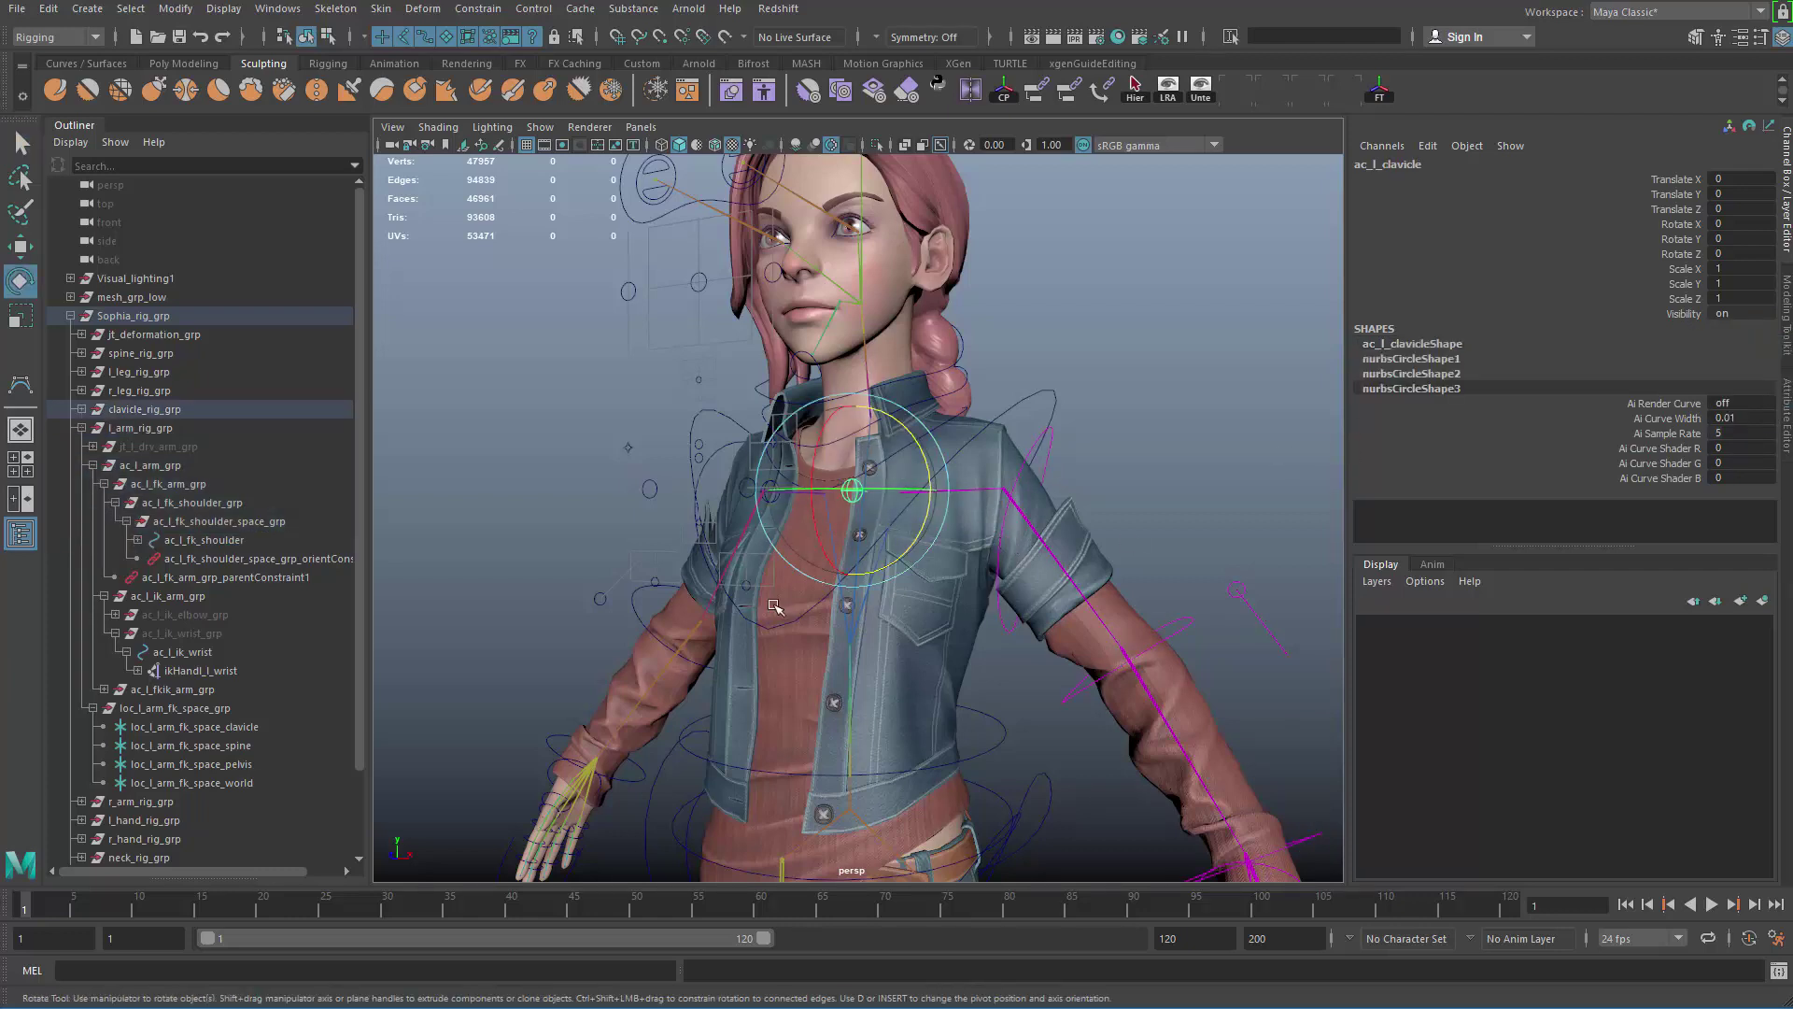
pyautogui.press('q')
pyautogui.click(1046, 451)
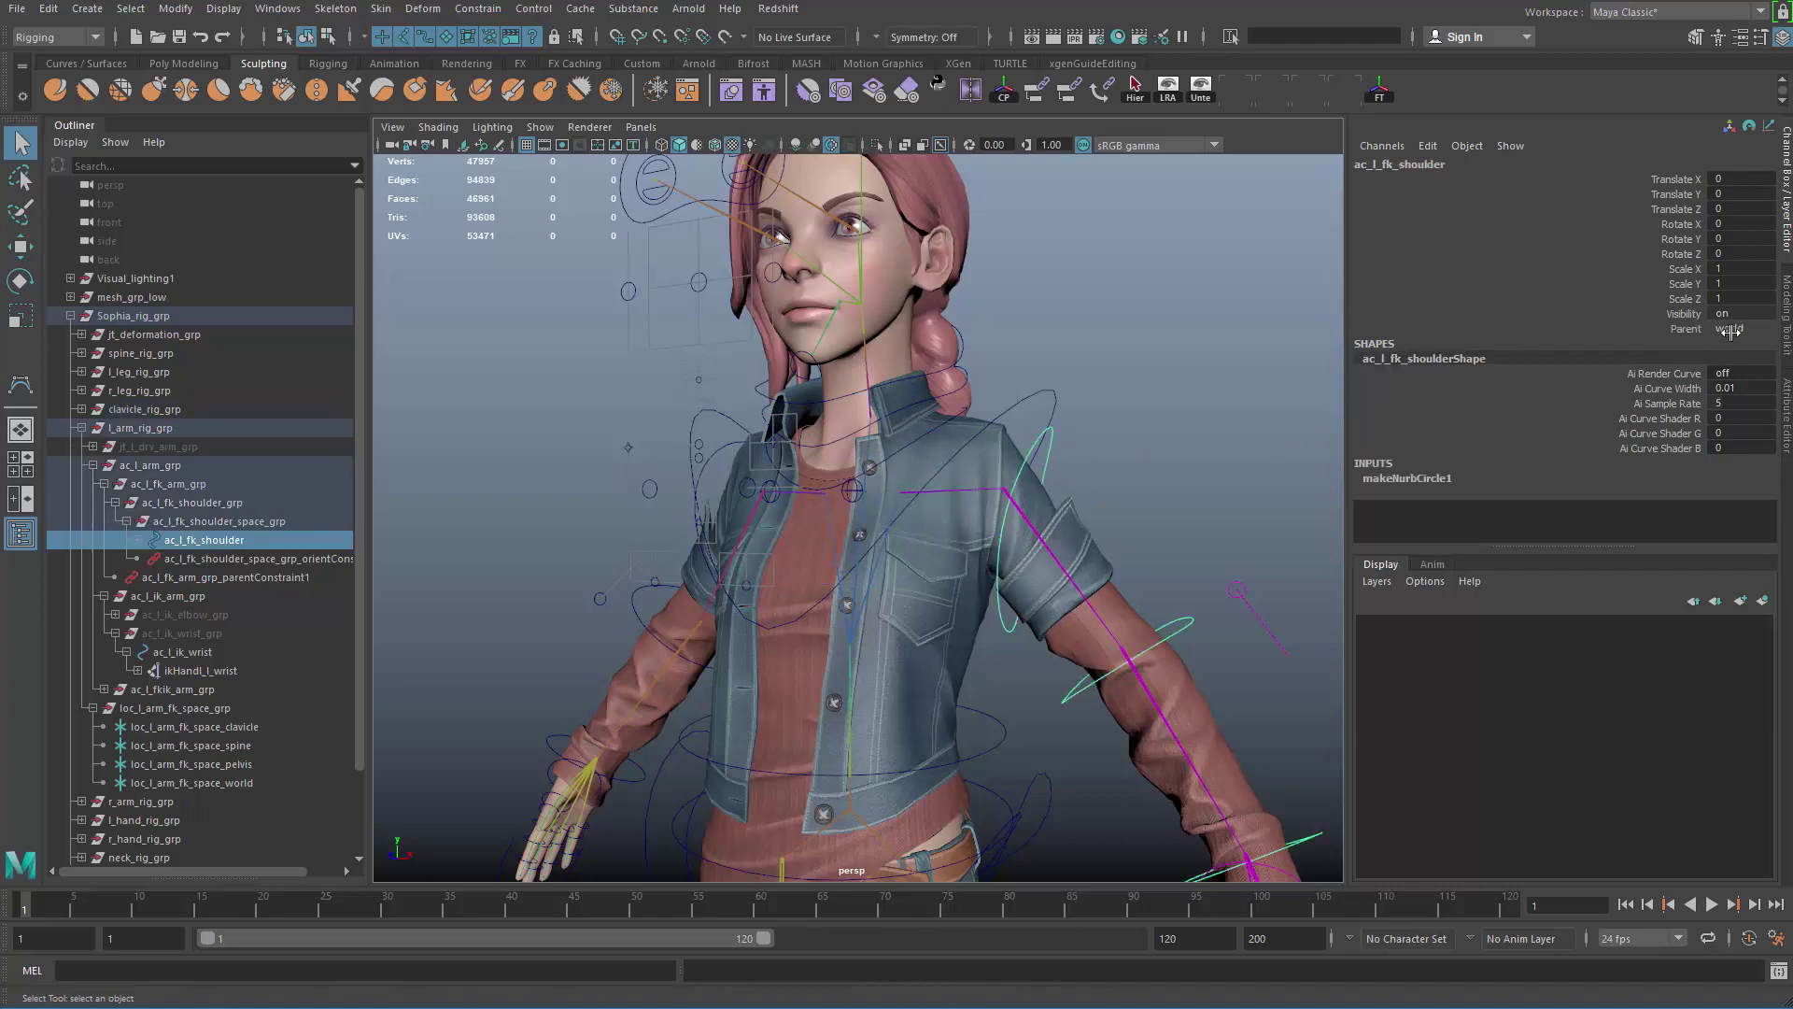
pyautogui.scroll(3, 942, 538)
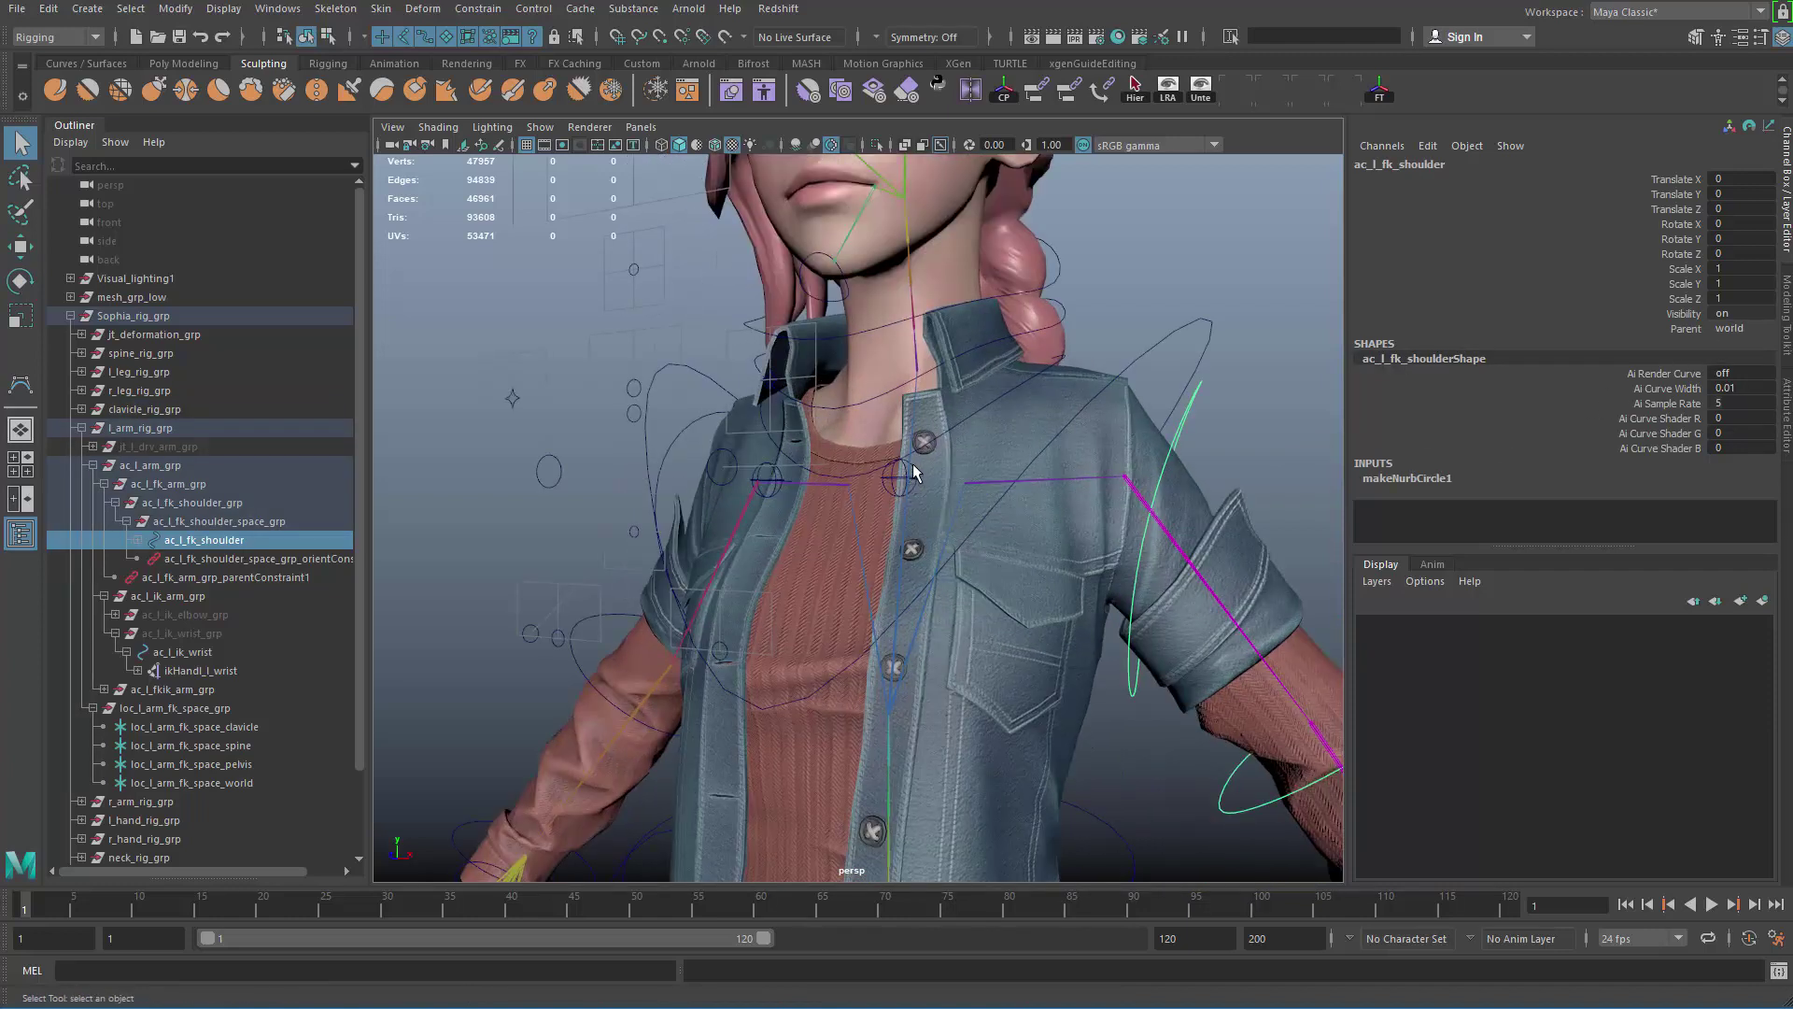
pyautogui.keyDown('alt'); pyautogui.moveTo(576, 804); pyautogui.dragTo(530, 519, button='middle'); pyautogui.keyUp('alt')
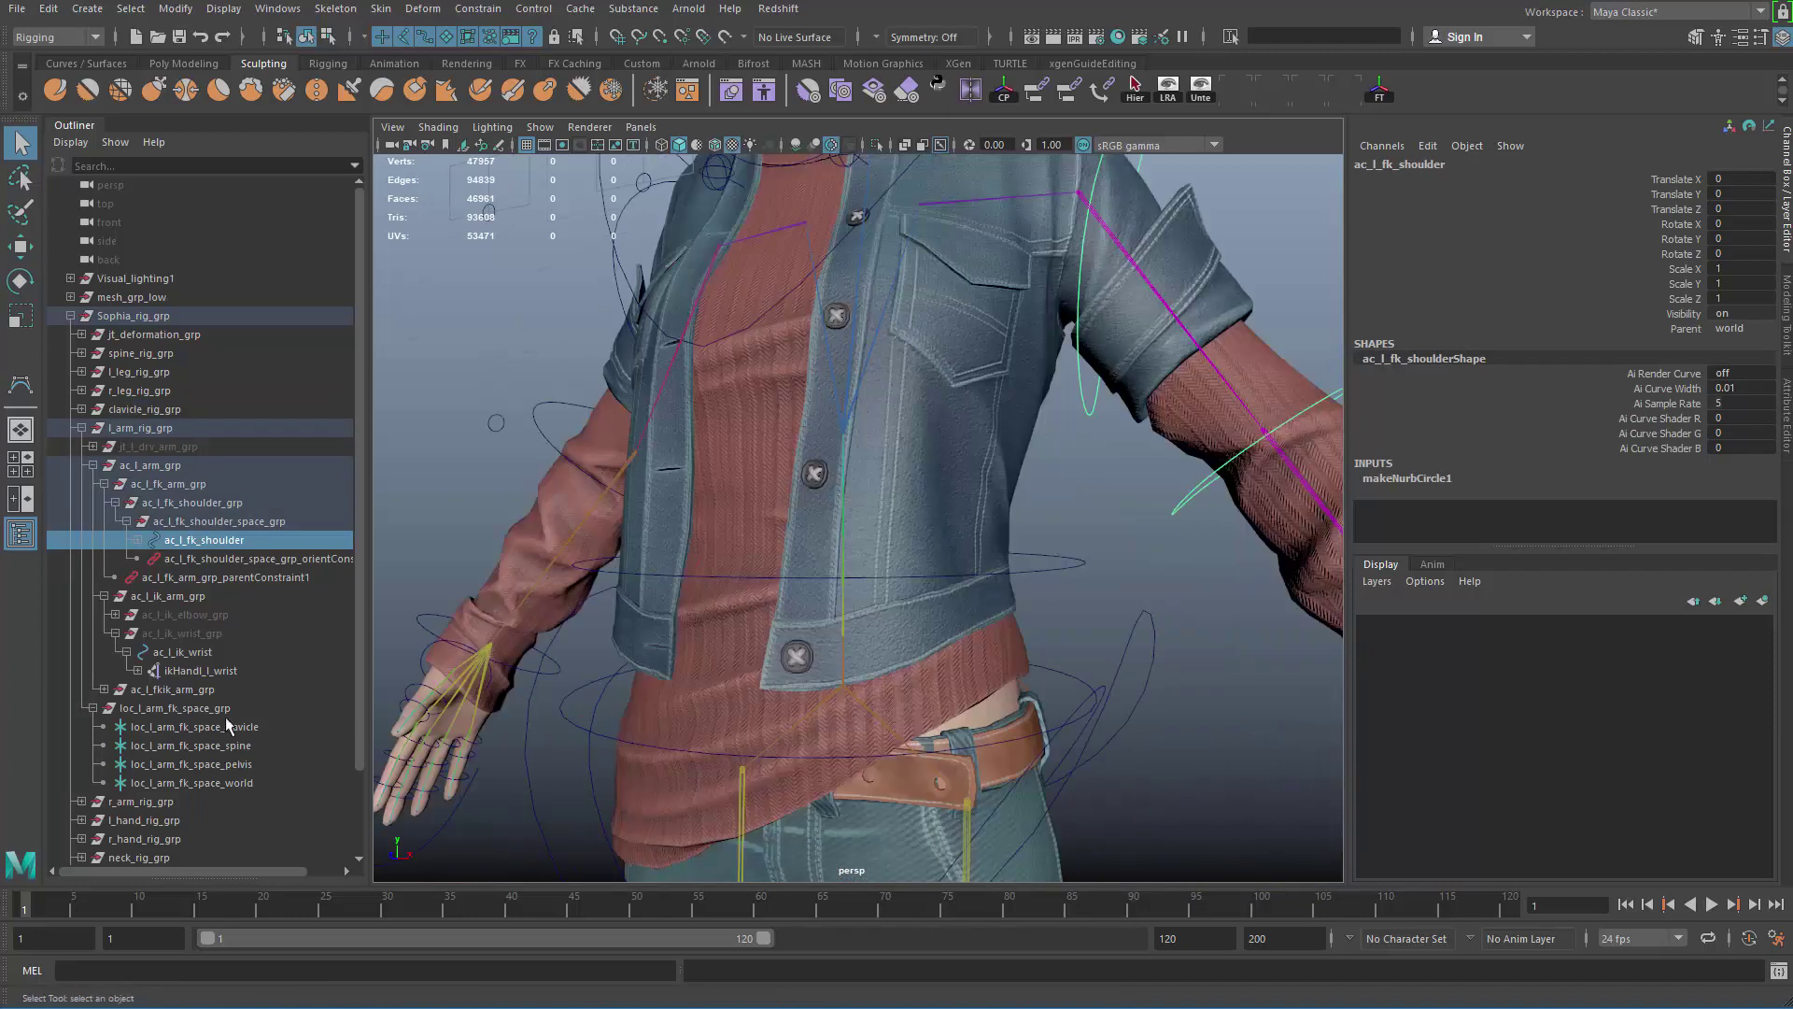
# Step: Check the four arm space locators and the orient constraint weights on ac_l_fk_shoulder_space_grp
pyautogui.moveTo(226, 716); pyautogui.dragTo(226, 783)
pyautogui.keyDown('alt'); pyautogui.moveTo(1007, 430); pyautogui.dragTo(927, 557, button='middle'); pyautogui.keyUp('alt')
pyautogui.keyDown('alt'); pyautogui.moveTo(927, 556); pyautogui.dragTo(1136, 480, button='right'); pyautogui.keyUp('alt')
pyautogui.click(251, 521)
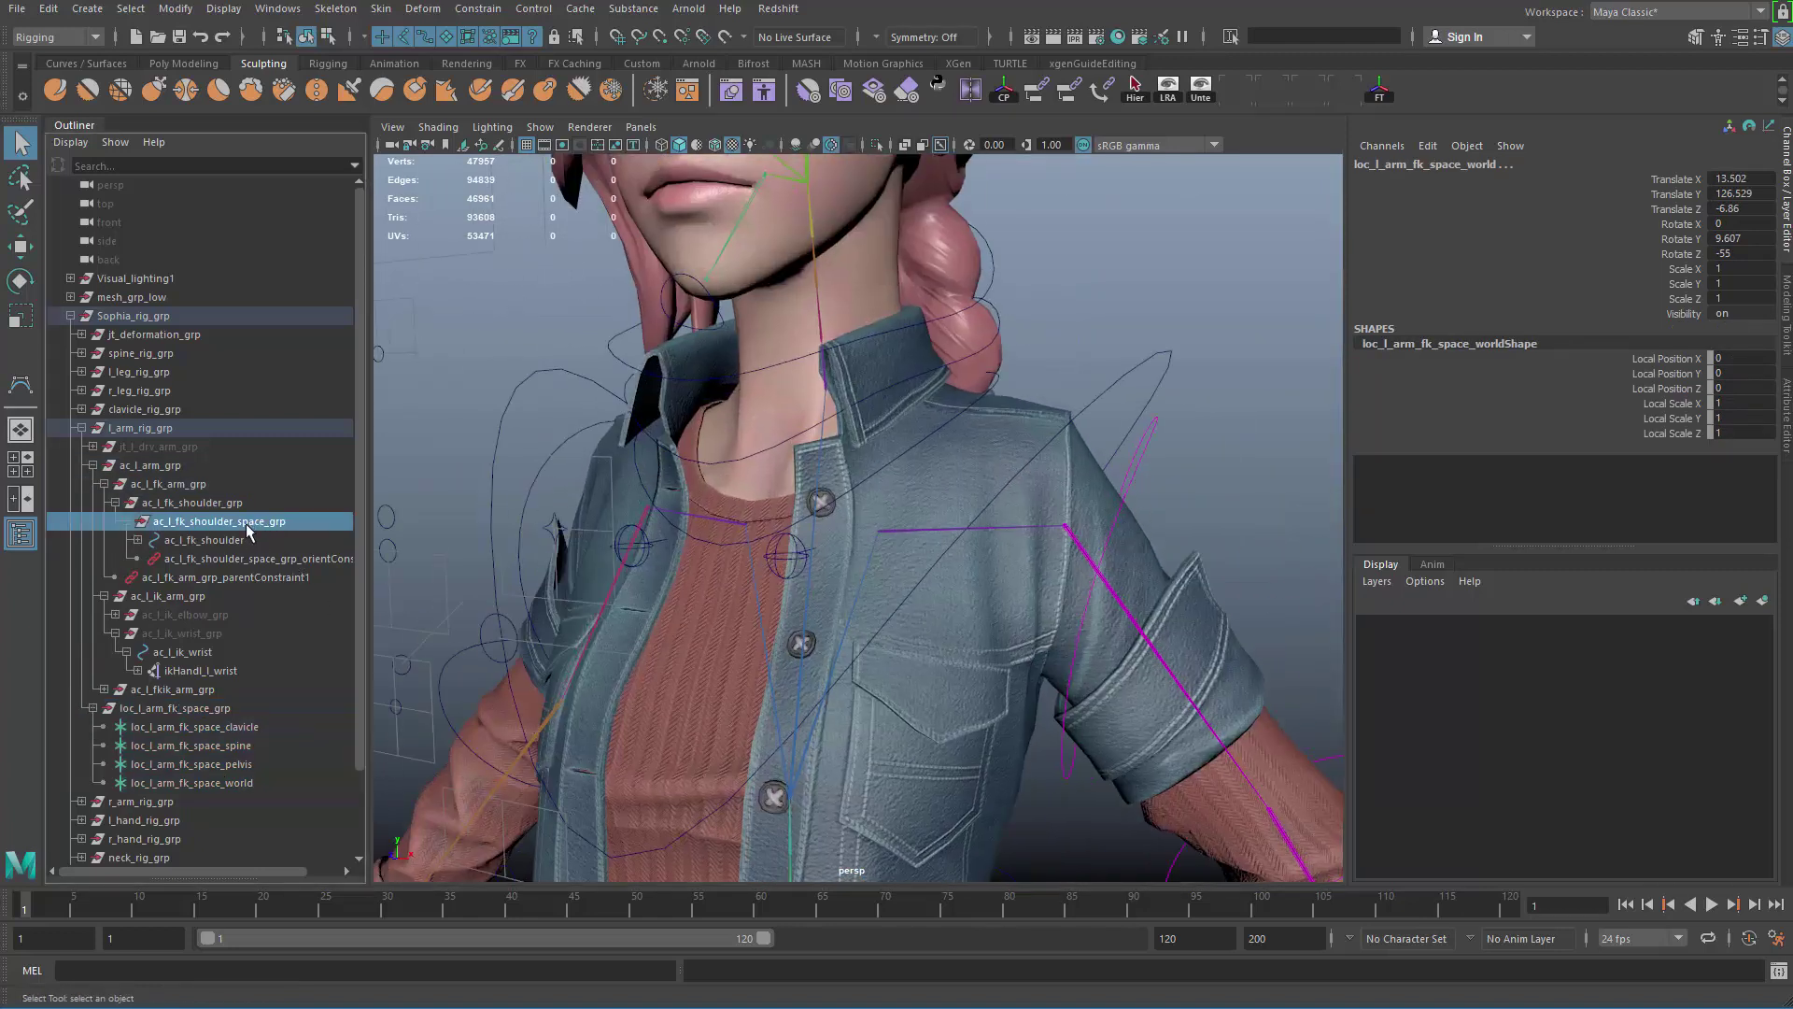
pyautogui.keyDown('alt'); pyautogui.moveTo(983, 575); pyautogui.dragTo(733, 534, button='right'); pyautogui.keyUp('alt')
pyautogui.keyDown('alt'); pyautogui.moveTo(732, 534); pyautogui.dragTo(827, 596); pyautogui.keyUp('alt')
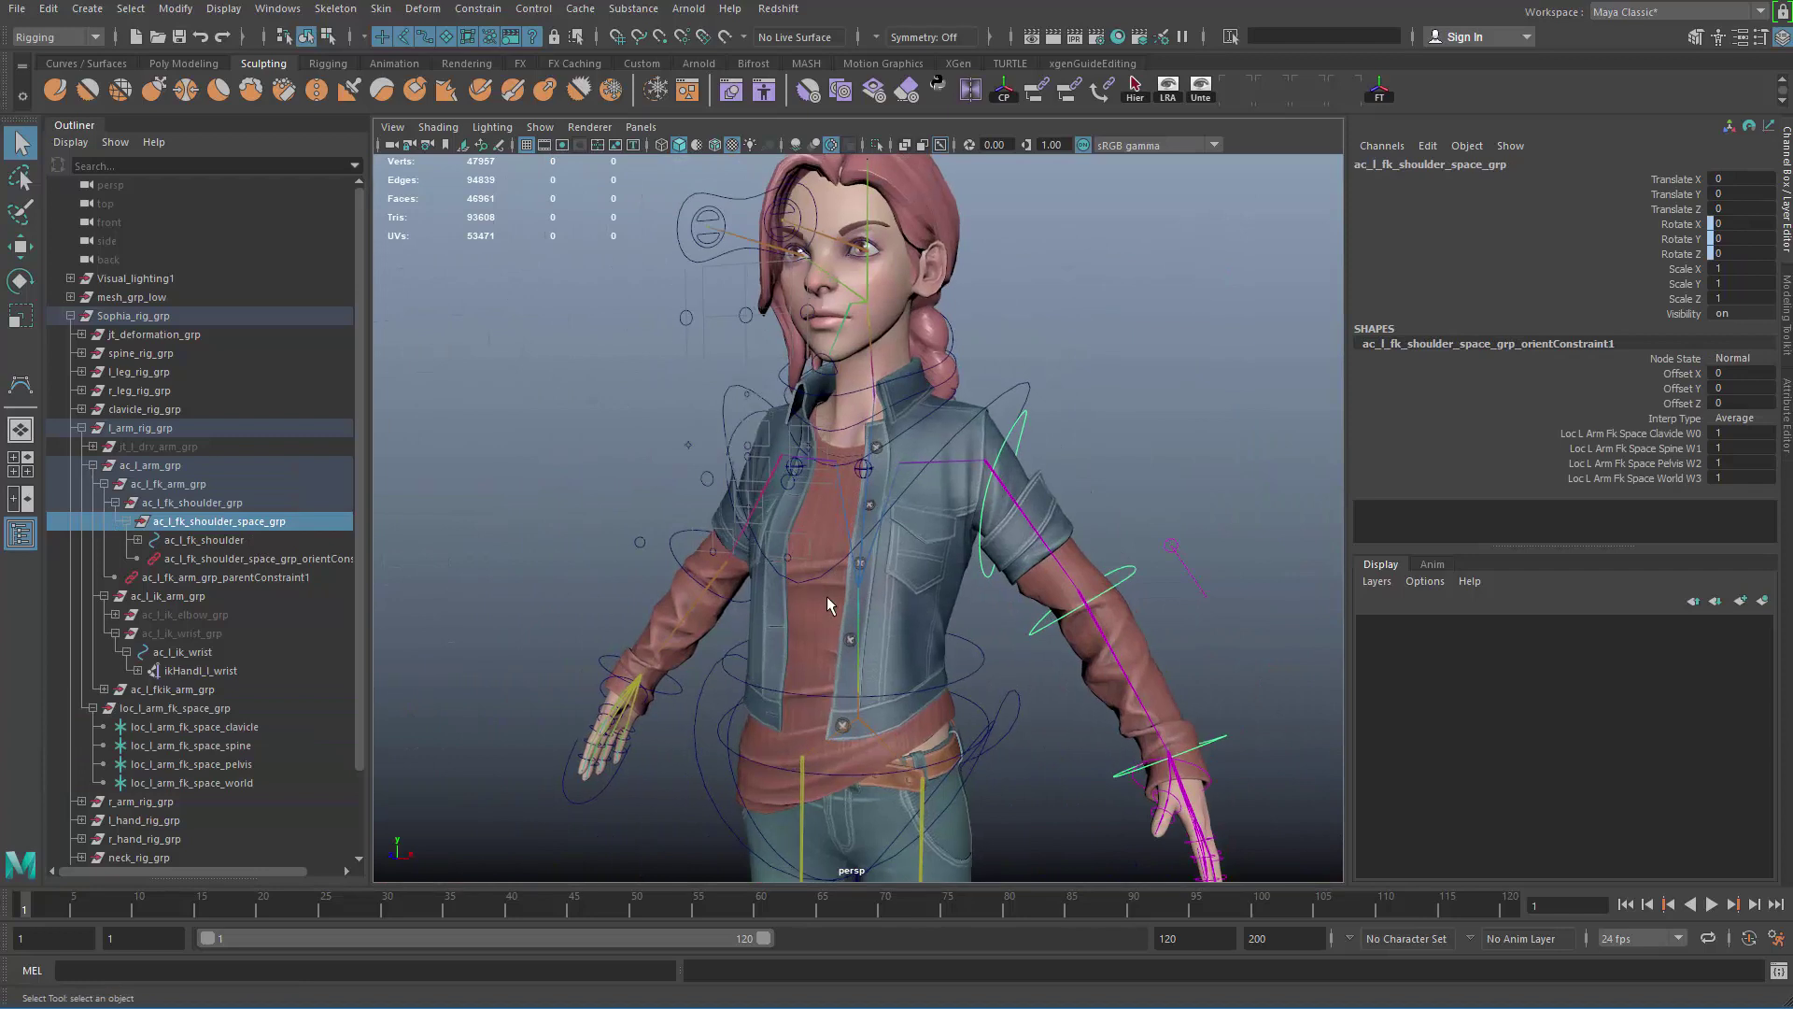
pyautogui.keyDown('alt'); pyautogui.moveTo(827, 596); pyautogui.dragTo(833, 641, button='right'); pyautogui.keyUp('alt')
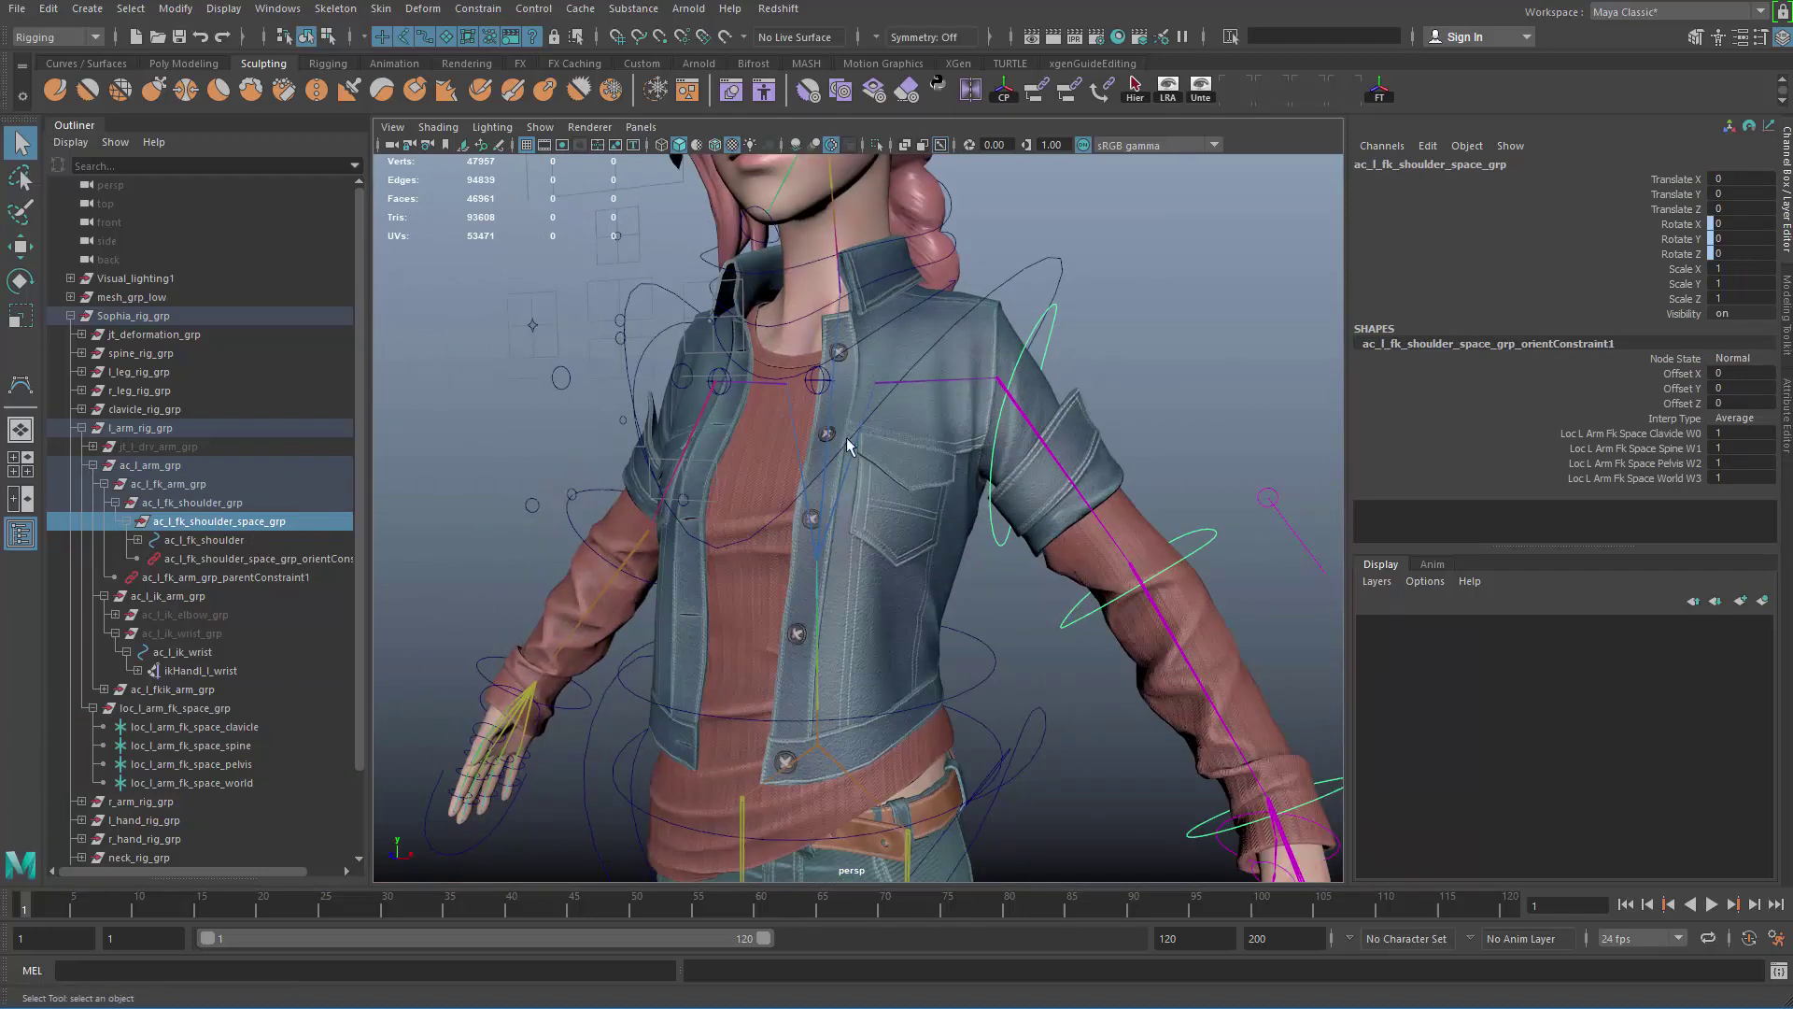
# Step: Isolate the clavicle, spine, pelvis and world space locators together with the jt_root skeleton in the viewport
pyautogui.click(195, 727)
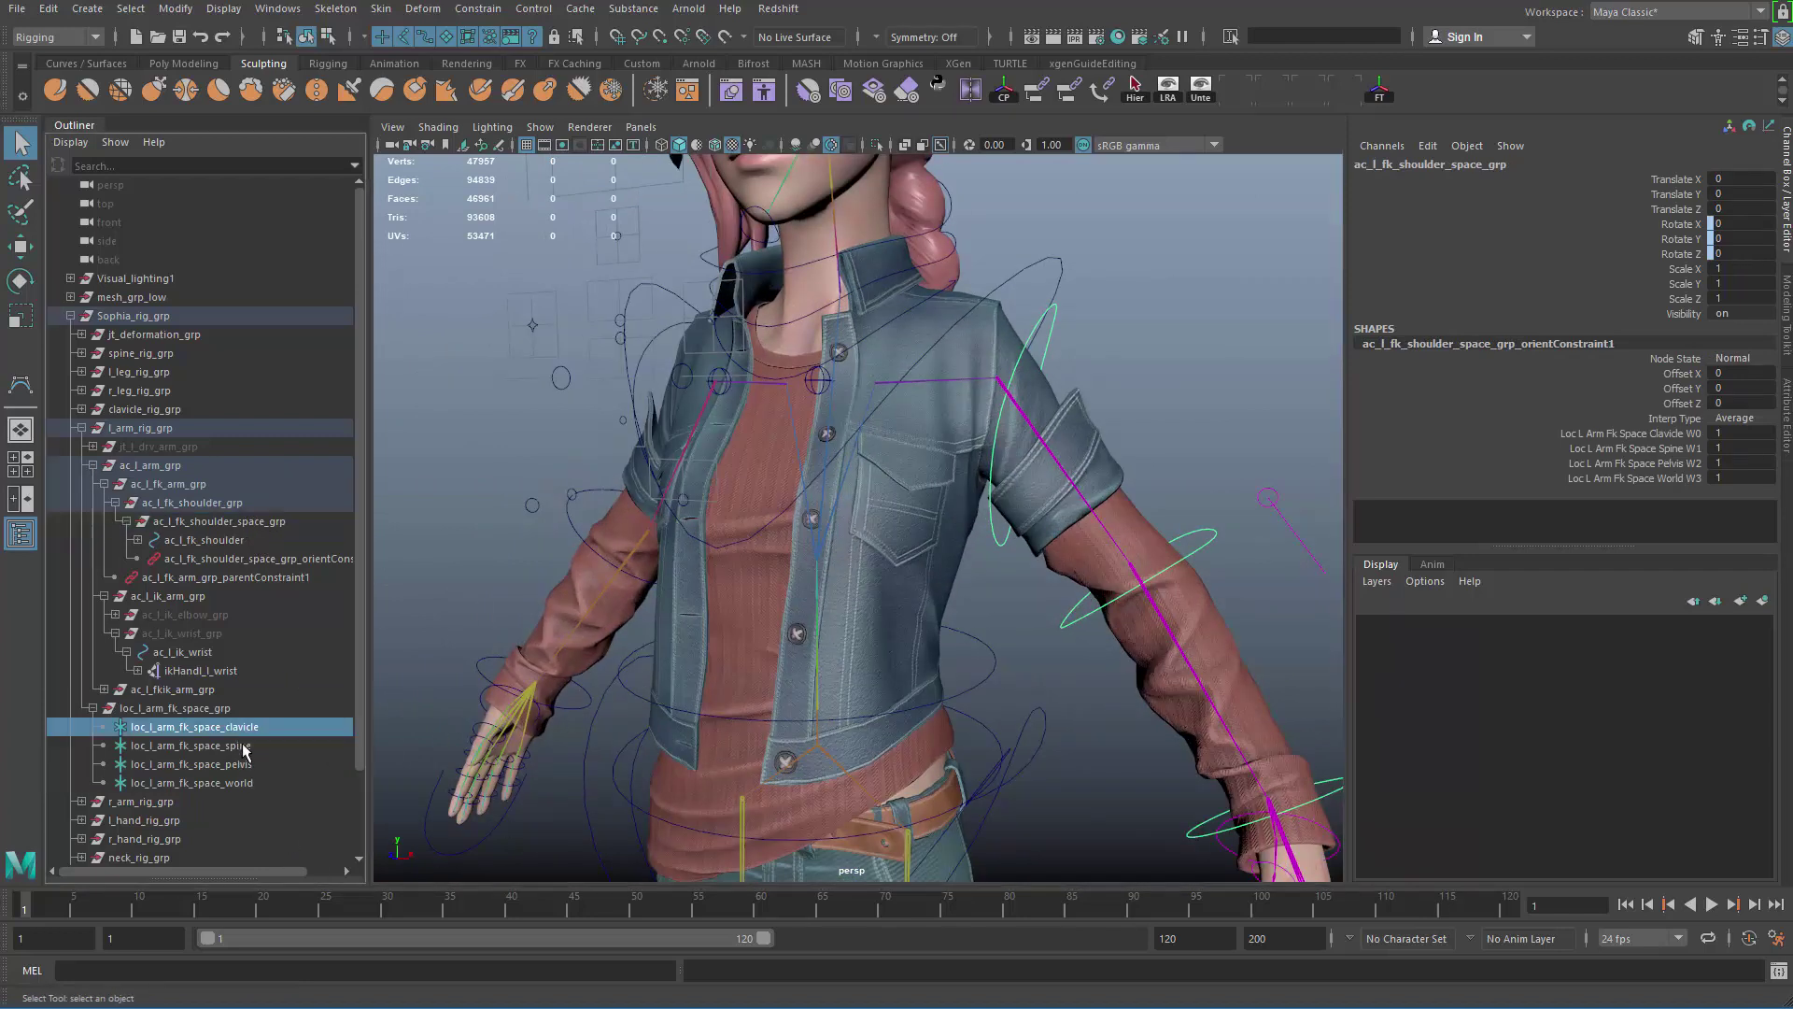
pyautogui.keyDown('shift'); pyautogui.click(317, 781); pyautogui.keyUp('shift')
pyautogui.press('f')
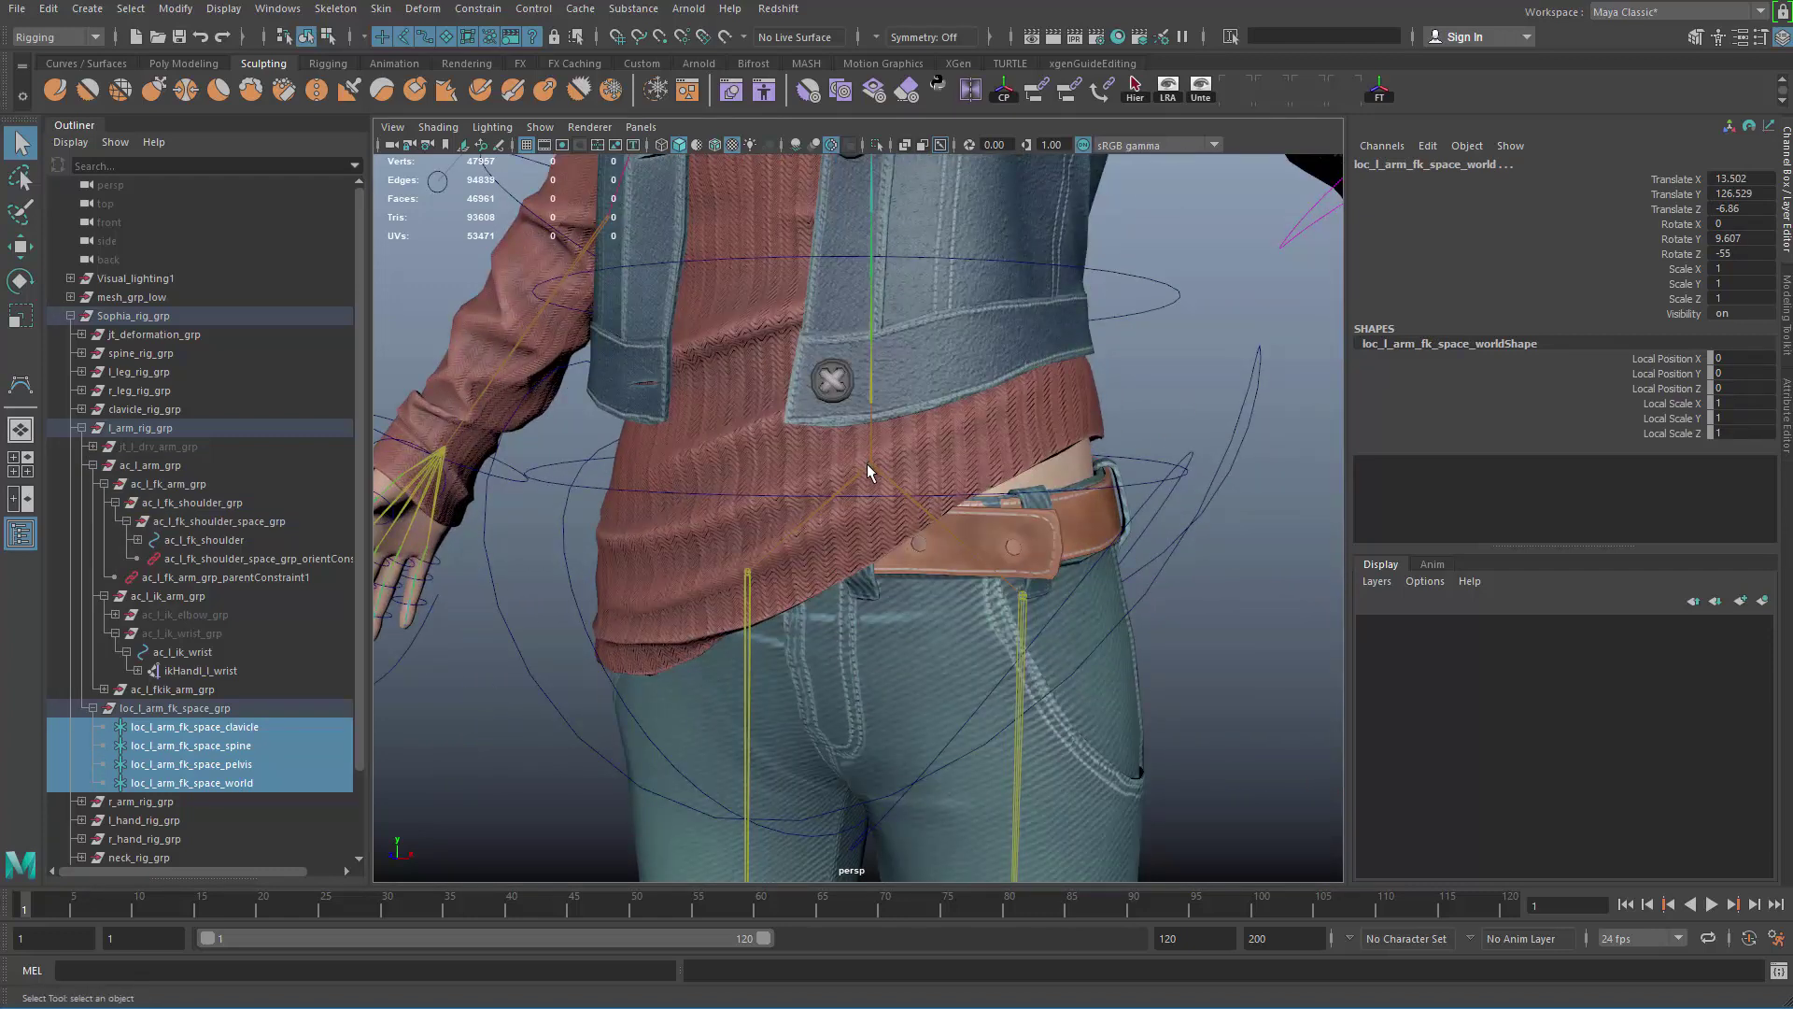
pyautogui.keyDown('shift'); pyautogui.click(869, 468); pyautogui.keyUp('shift')
pyautogui.keyDown('alt'); pyautogui.moveTo(889, 404); pyautogui.dragTo(944, 652, button='middle'); pyautogui.keyUp('alt')
pyautogui.keyDown('alt'); pyautogui.moveTo(945, 652); pyautogui.dragTo(884, 523, button='right'); pyautogui.keyUp('alt')
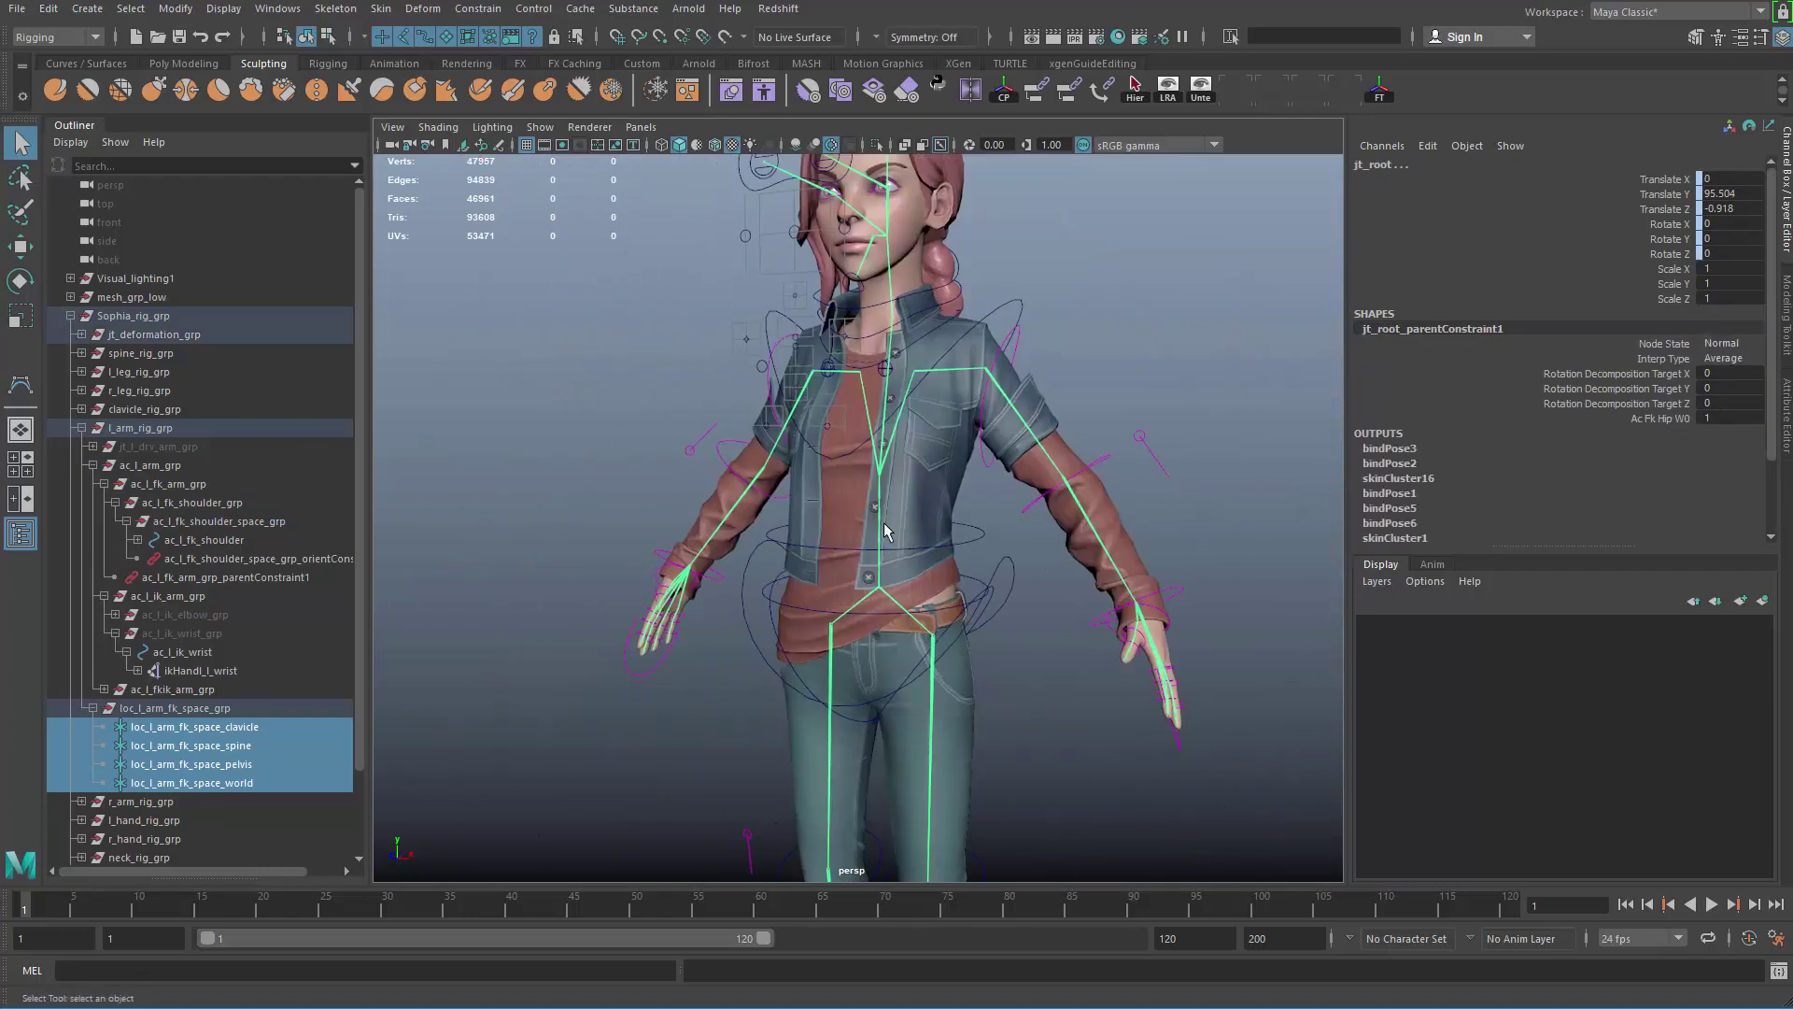
pyautogui.keyDown('alt'); pyautogui.moveTo(884, 523); pyautogui.dragTo(953, 561); pyautogui.keyUp('alt')
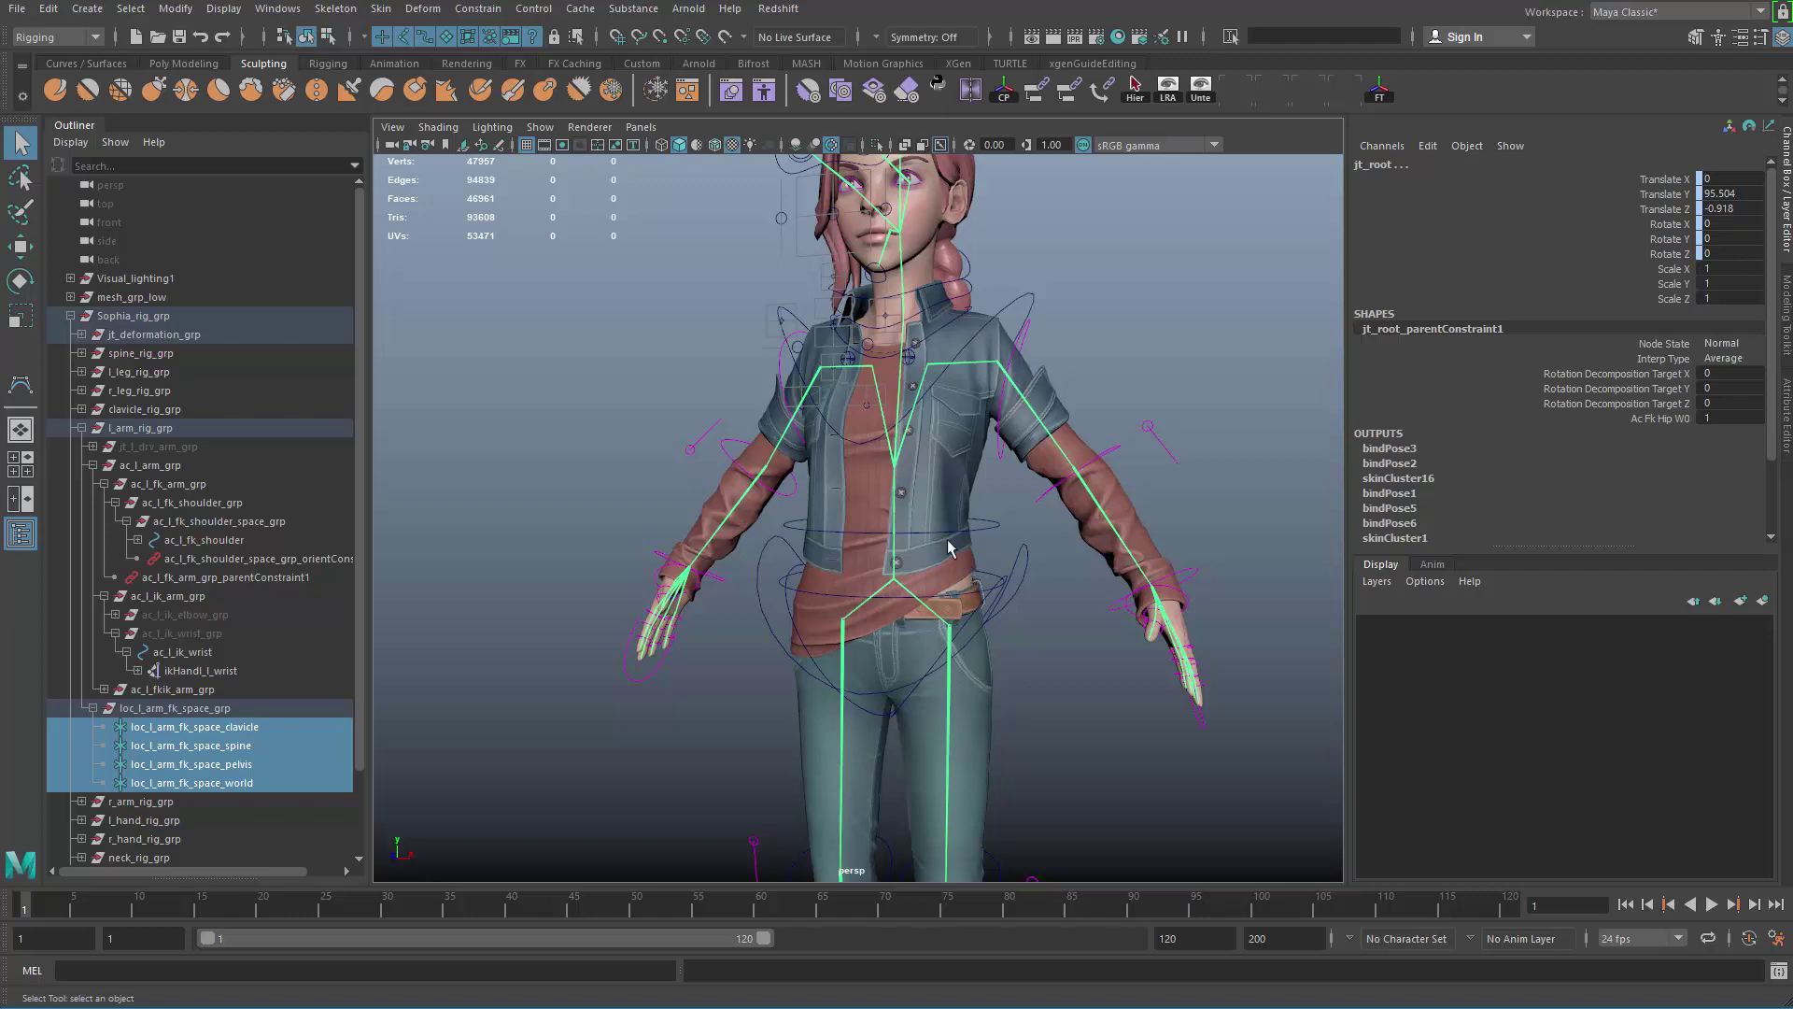
pyautogui.scroll(3, 976, 560)
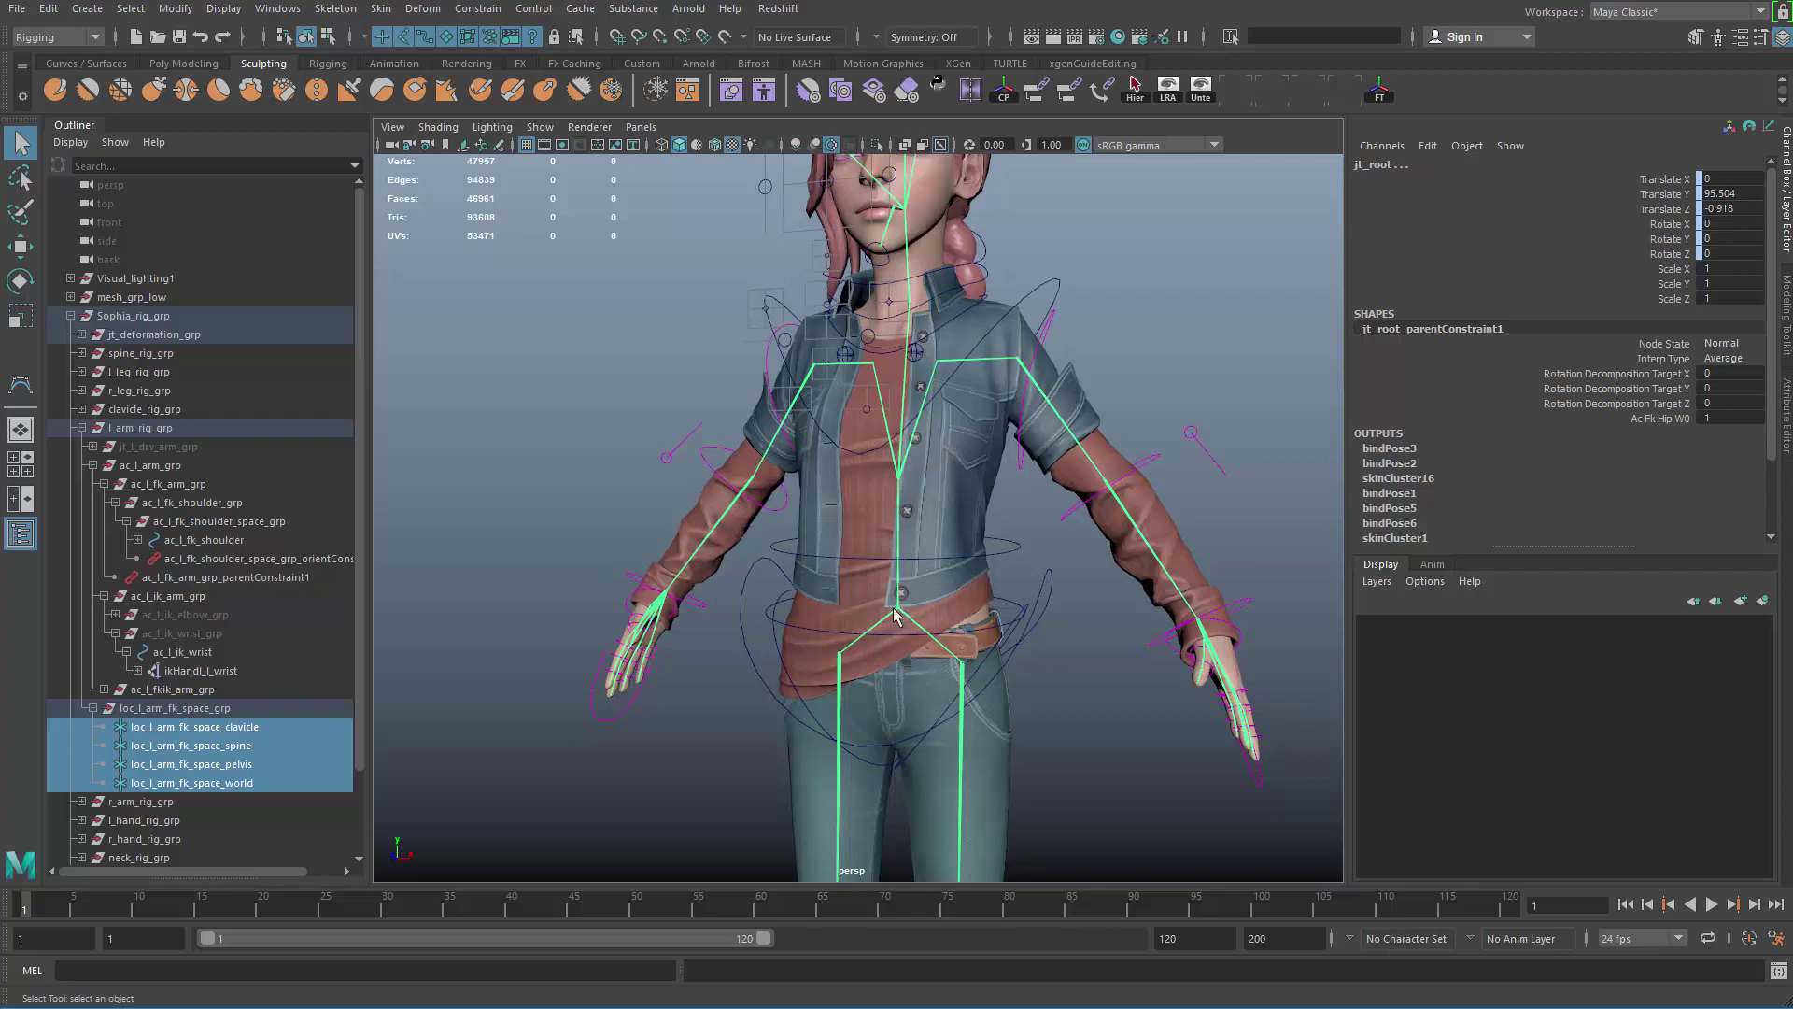
pyautogui.scroll(4, 963, 487)
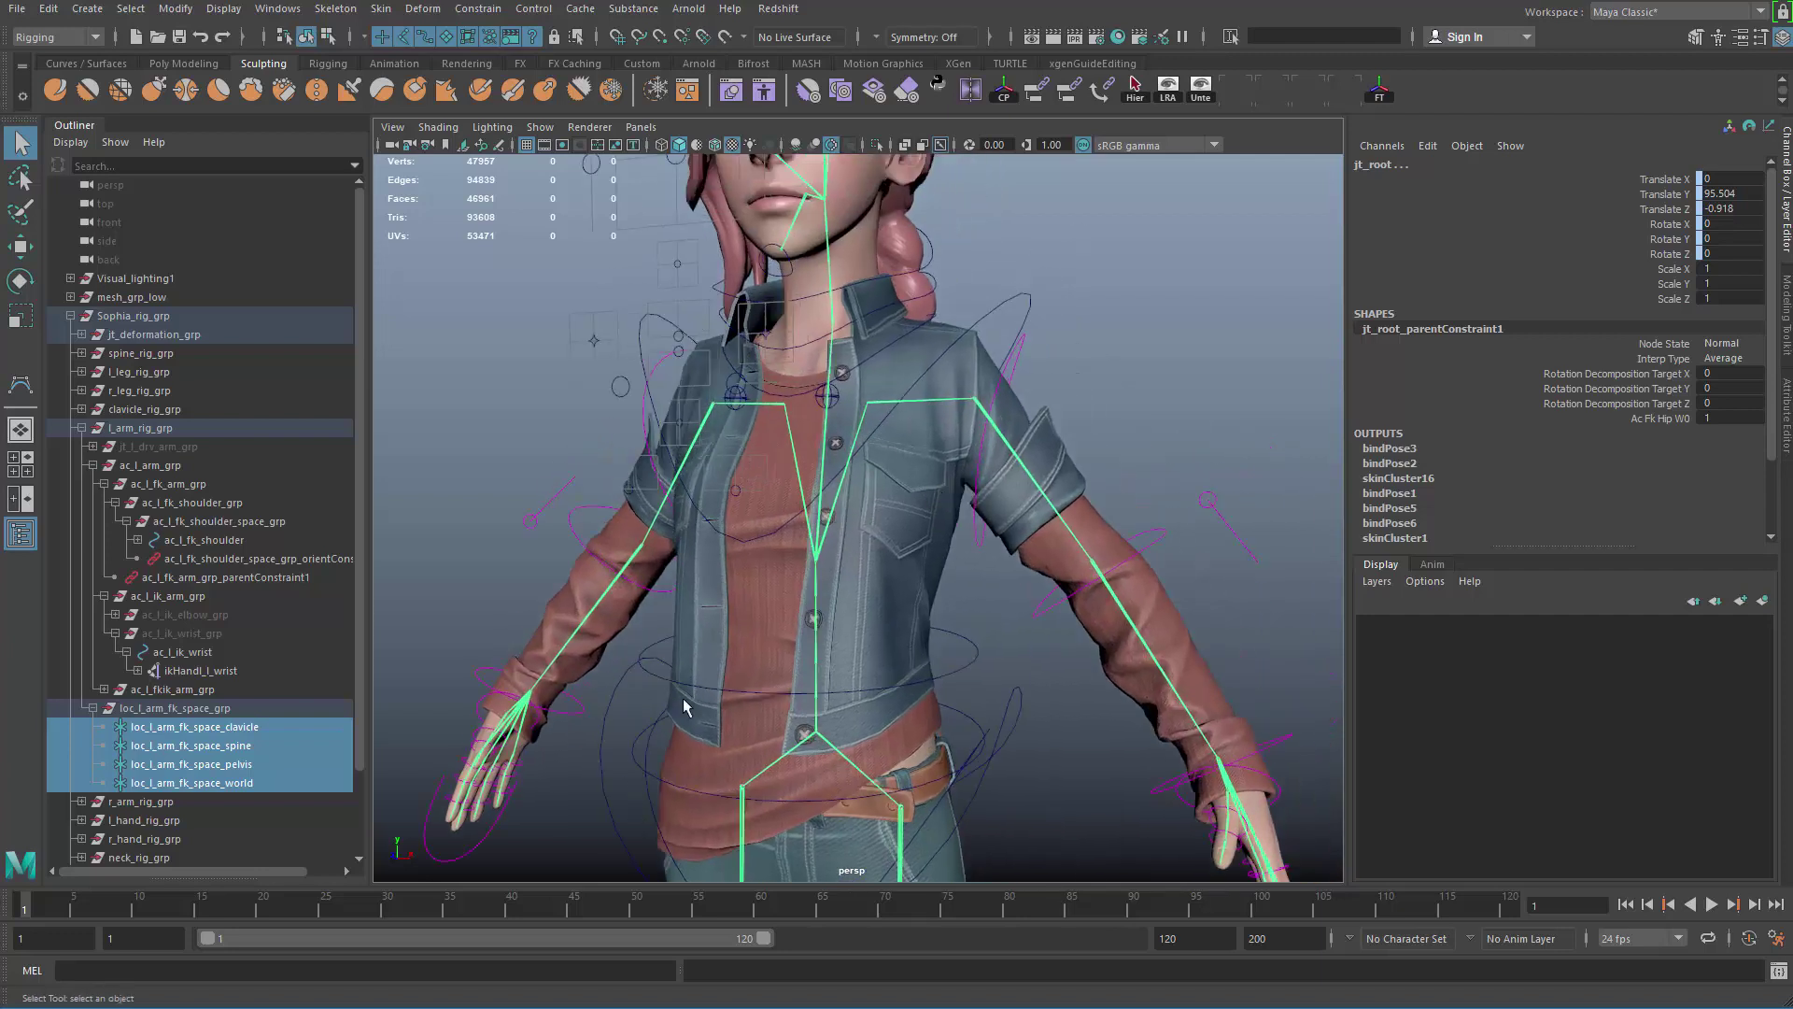
pyautogui.keyDown('alt'); pyautogui.moveTo(764, 574); pyautogui.dragTo(792, 430, button='middle'); pyautogui.keyUp('alt')
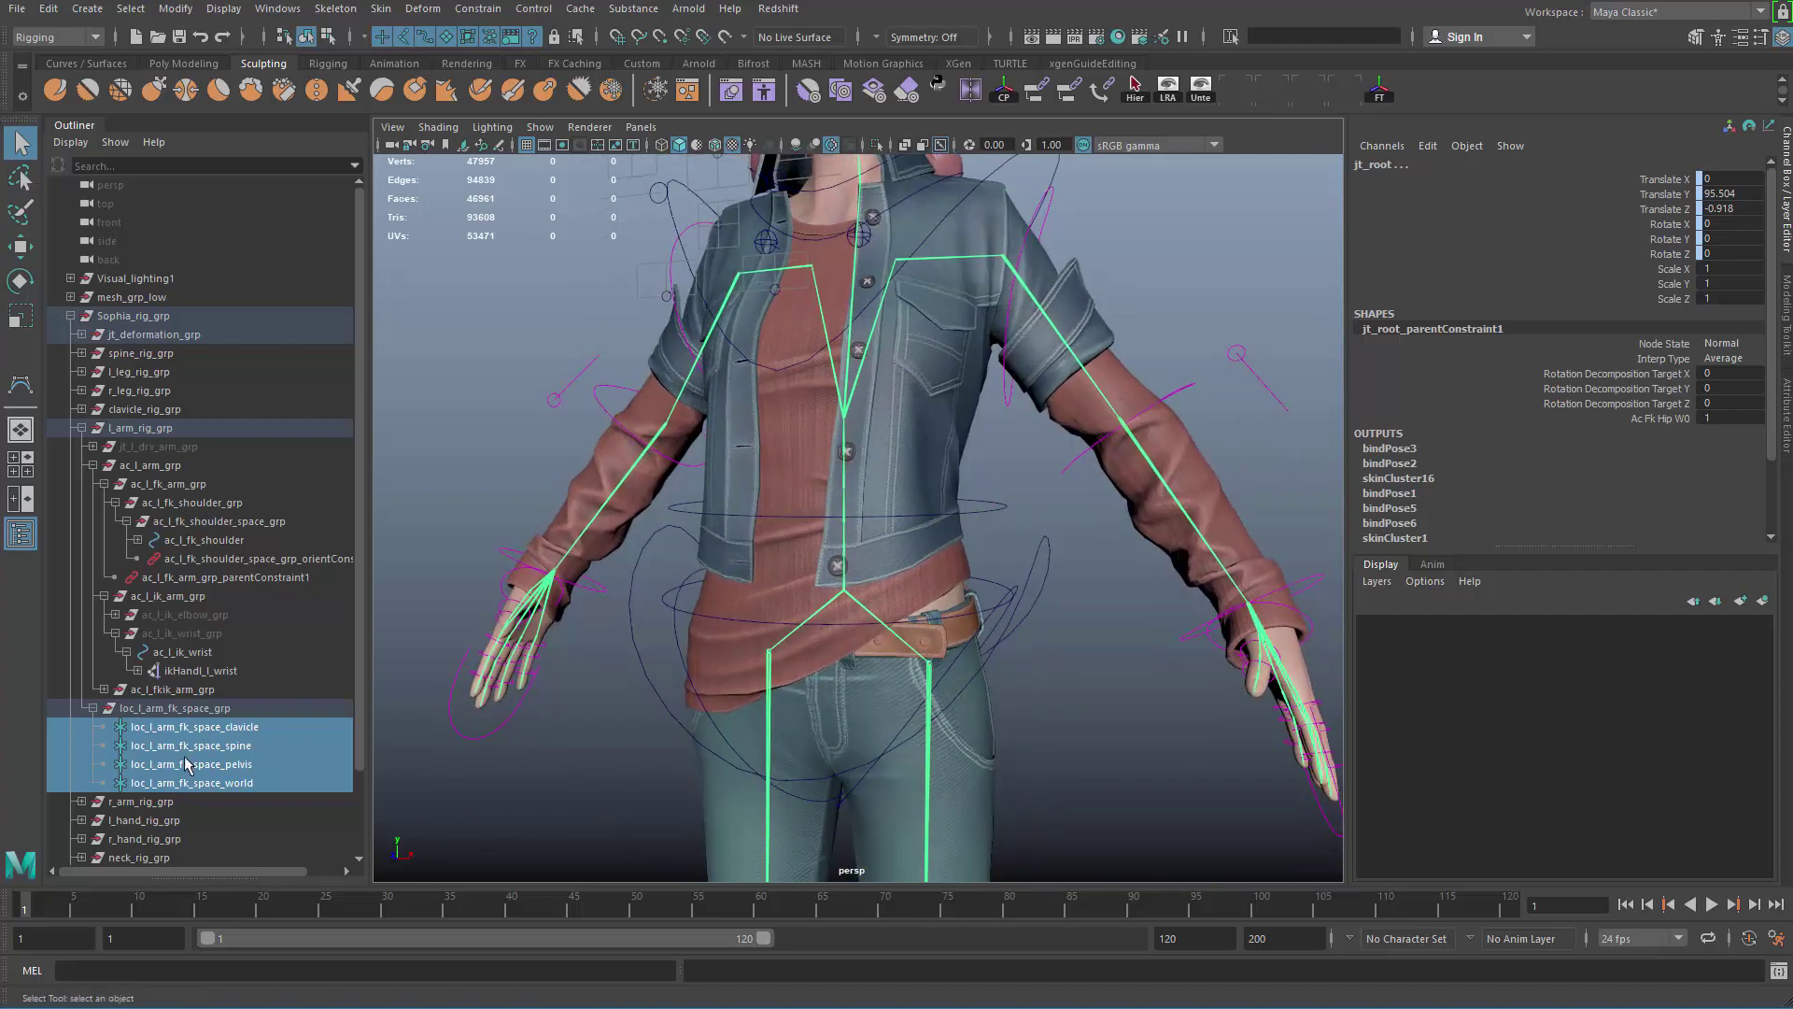
pyautogui.hotkey('ctrl', '1')
# Step: Parent-constrain loc_l_arm_fk_space_clavicle to jt_l_clavicle using reset options with Maintain offset on and all axes constrained
pyautogui.keyDown('alt'); pyautogui.moveTo(923, 497); pyautogui.dragTo(815, 495, button='right'); pyautogui.keyUp('alt')
pyautogui.moveTo(815, 495)
pyautogui.keyDown('alt'); pyautogui.mouseDown(button='middle')
pyautogui.moveTo(826, 538)
pyautogui.moveTo(805, 529)
pyautogui.mouseUp(button='middle'); pyautogui.keyUp('alt')
pyautogui.keyDown('alt'); pyautogui.moveTo(805, 528); pyautogui.dragTo(942, 558, button='right'); pyautogui.keyUp('alt')
pyautogui.click(941, 558)
pyautogui.keyDown('alt'); pyautogui.moveTo(942, 558); pyautogui.dragTo(862, 336); pyautogui.keyUp('alt')
pyautogui.keyDown('alt'); pyautogui.moveTo(777, 597); pyautogui.dragTo(876, 331, button='middle'); pyautogui.keyUp('alt')
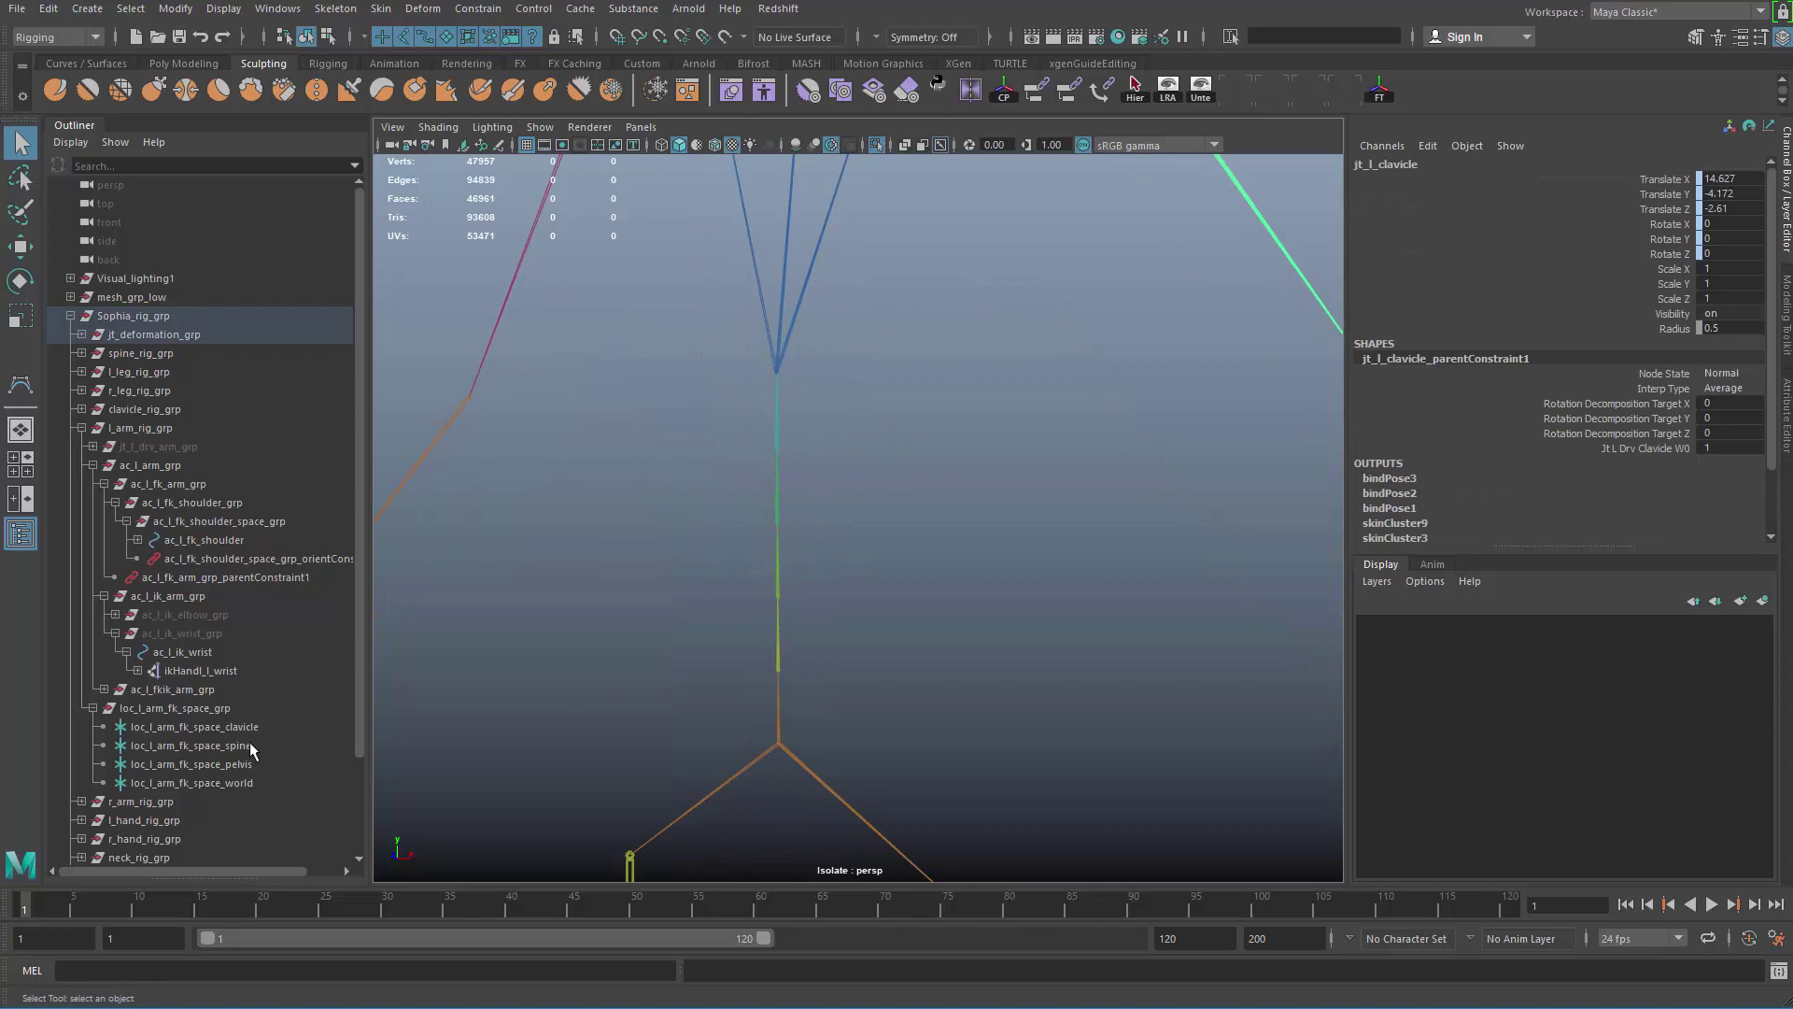
pyautogui.click(250, 728)
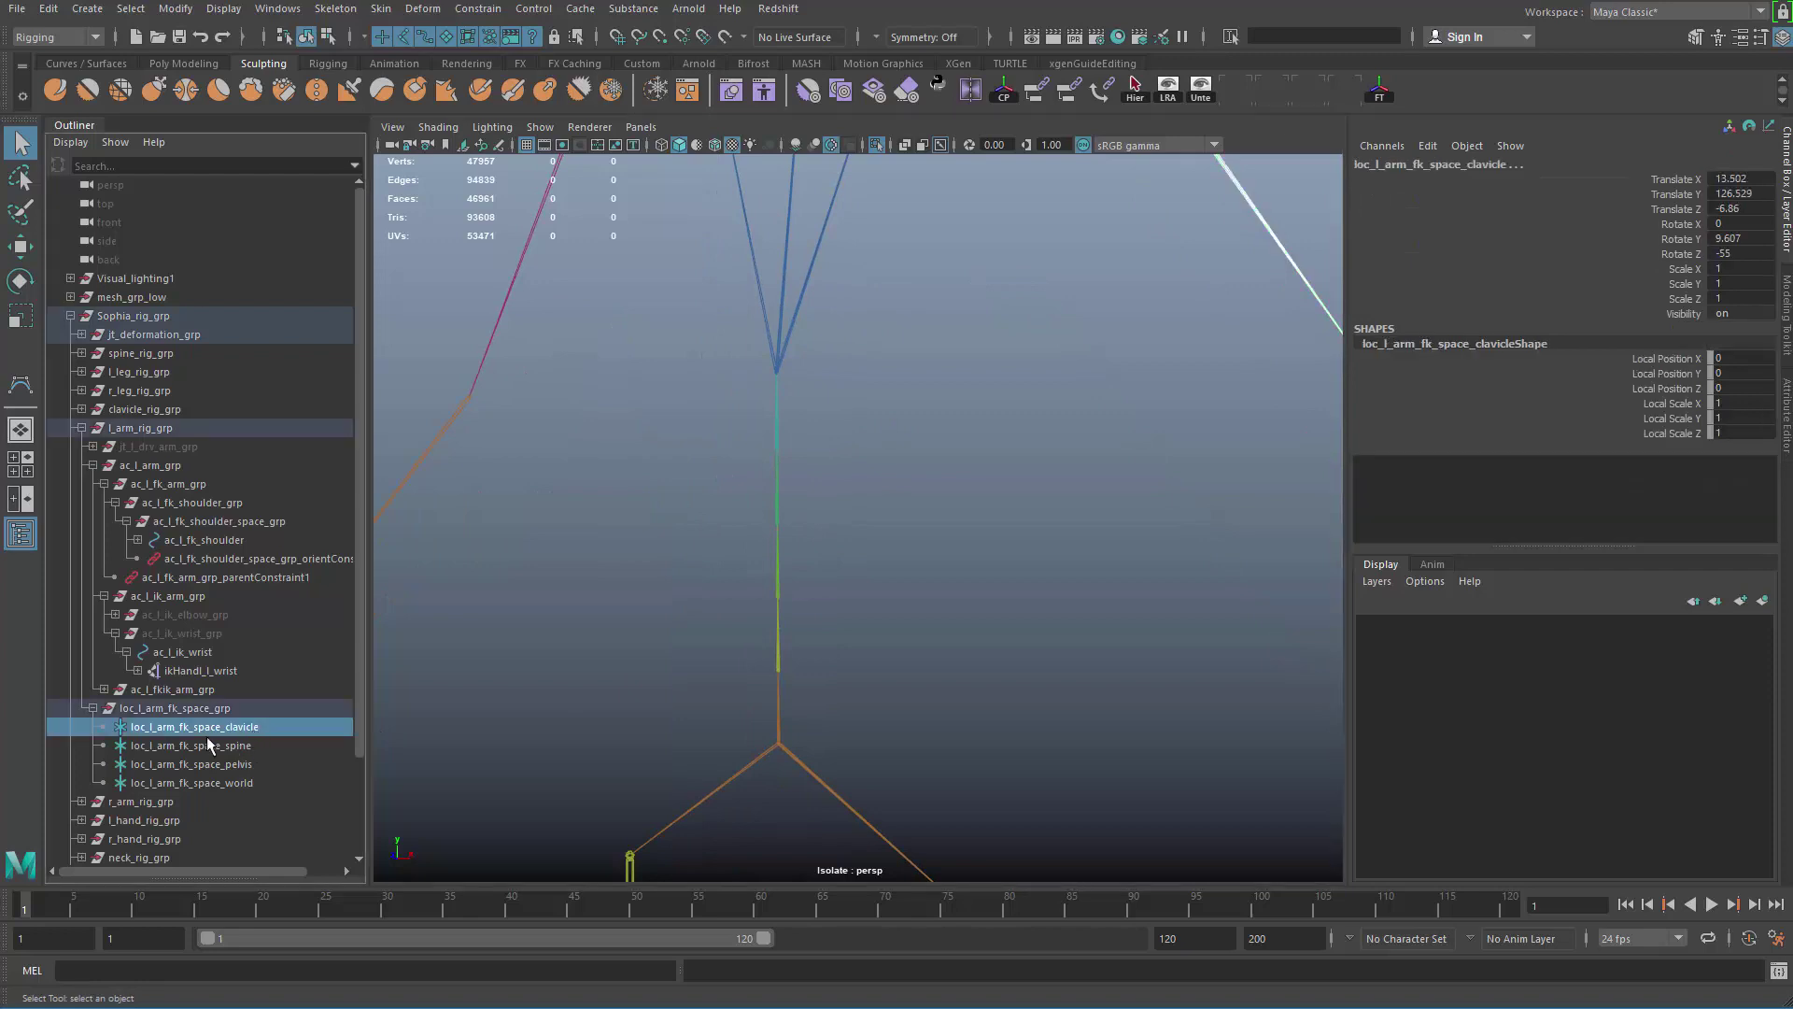
pyautogui.keyDown('alt'); pyautogui.moveTo(1011, 445); pyautogui.dragTo(878, 348, button='right'); pyautogui.keyUp('alt')
pyautogui.keyDown('alt'); pyautogui.moveTo(878, 348); pyautogui.dragTo(844, 508, button='middle'); pyautogui.keyUp('alt')
pyautogui.click(478, 8)
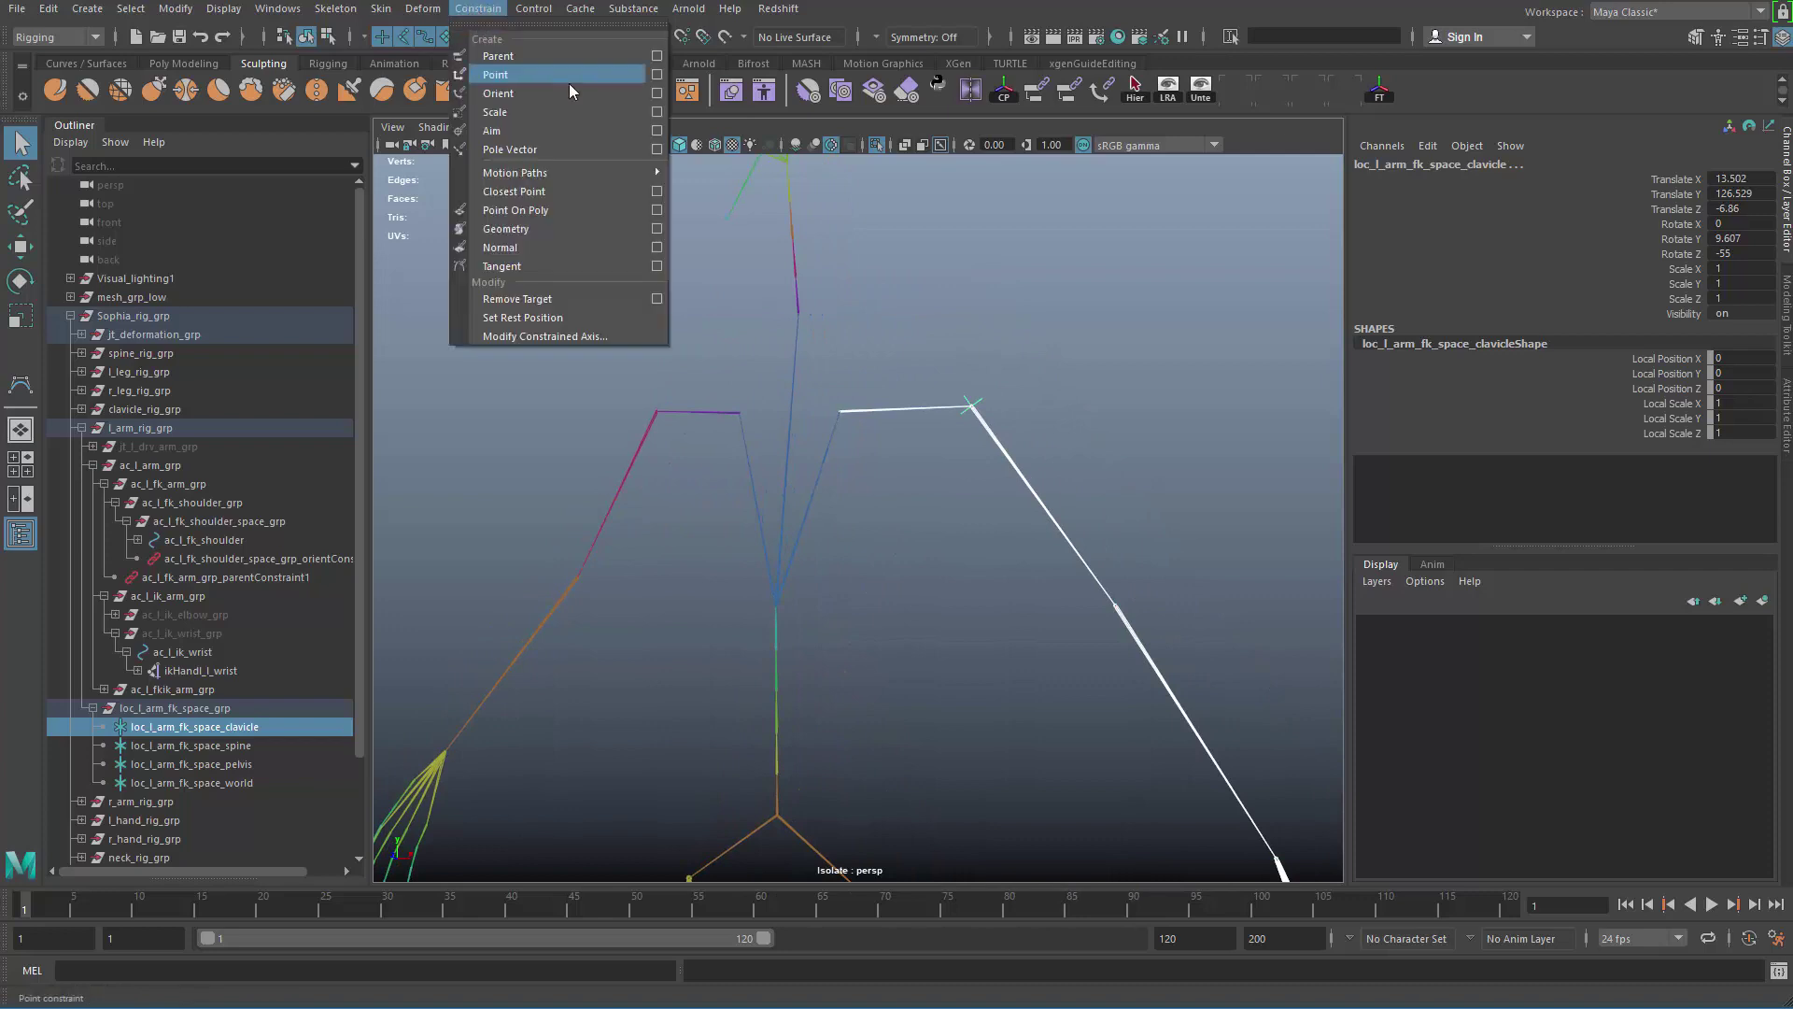
pyautogui.click(654, 61)
pyautogui.click(1080, 193)
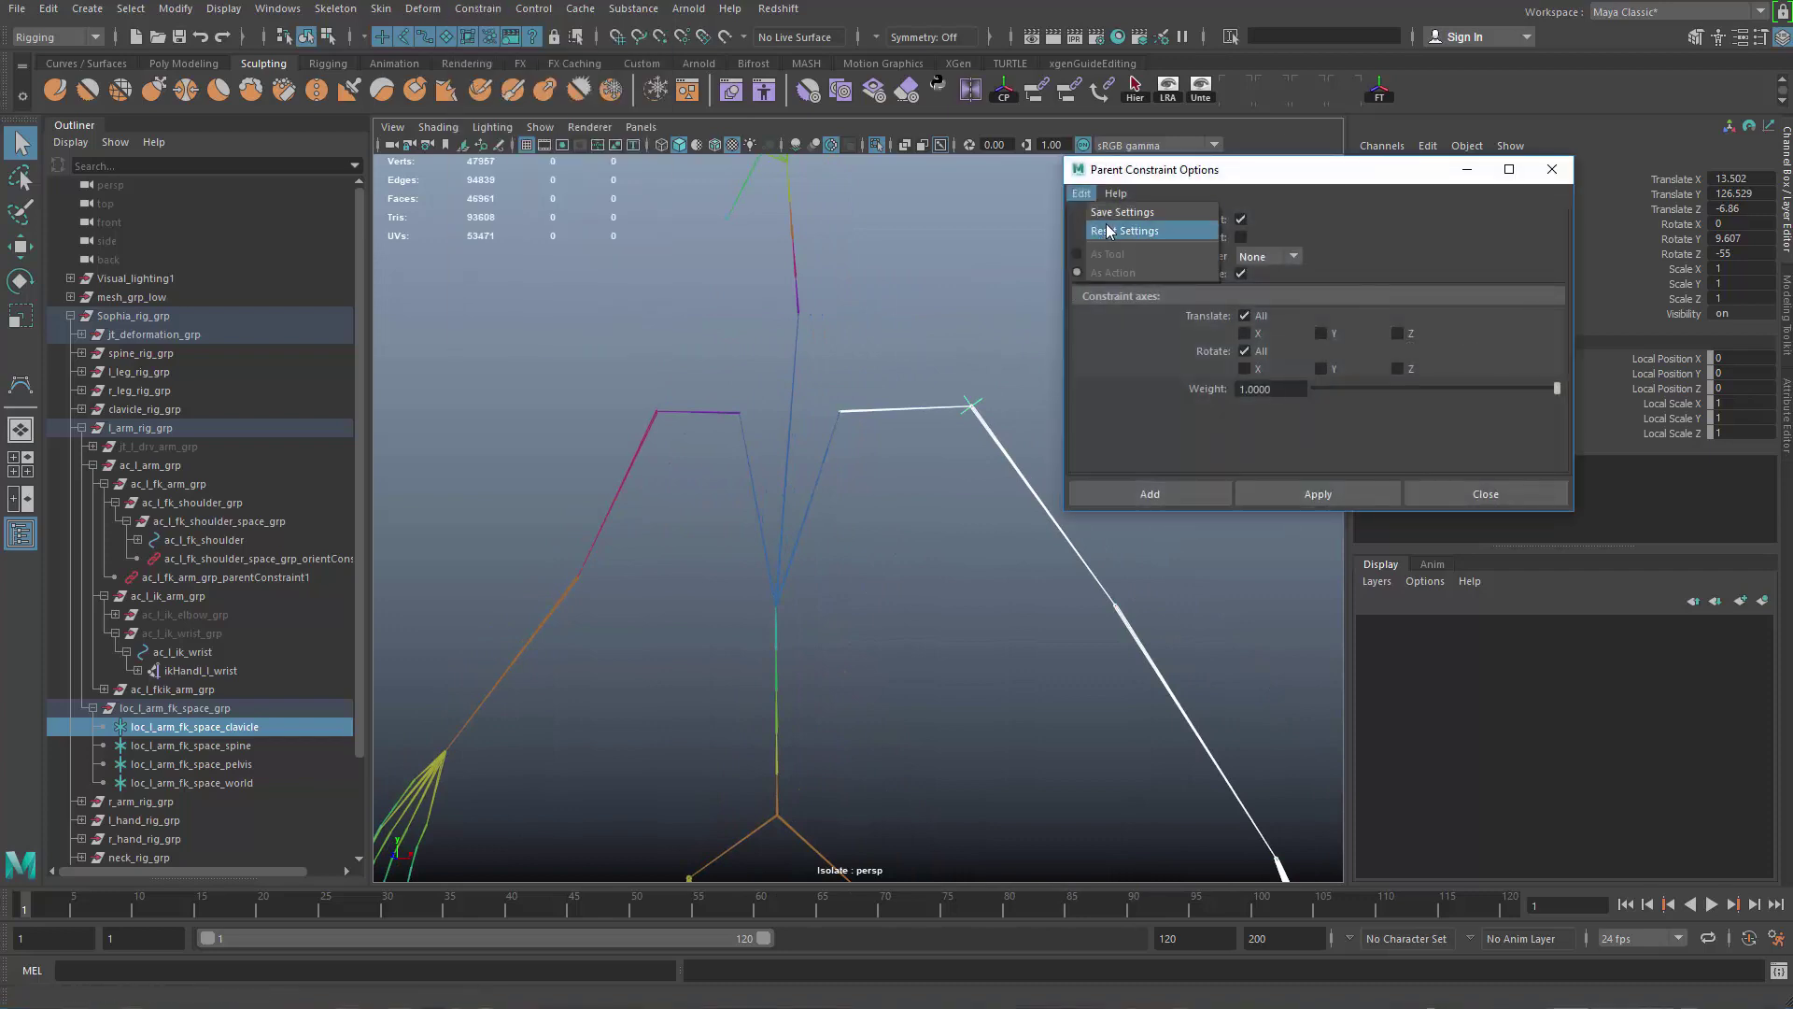
pyautogui.click(1112, 231)
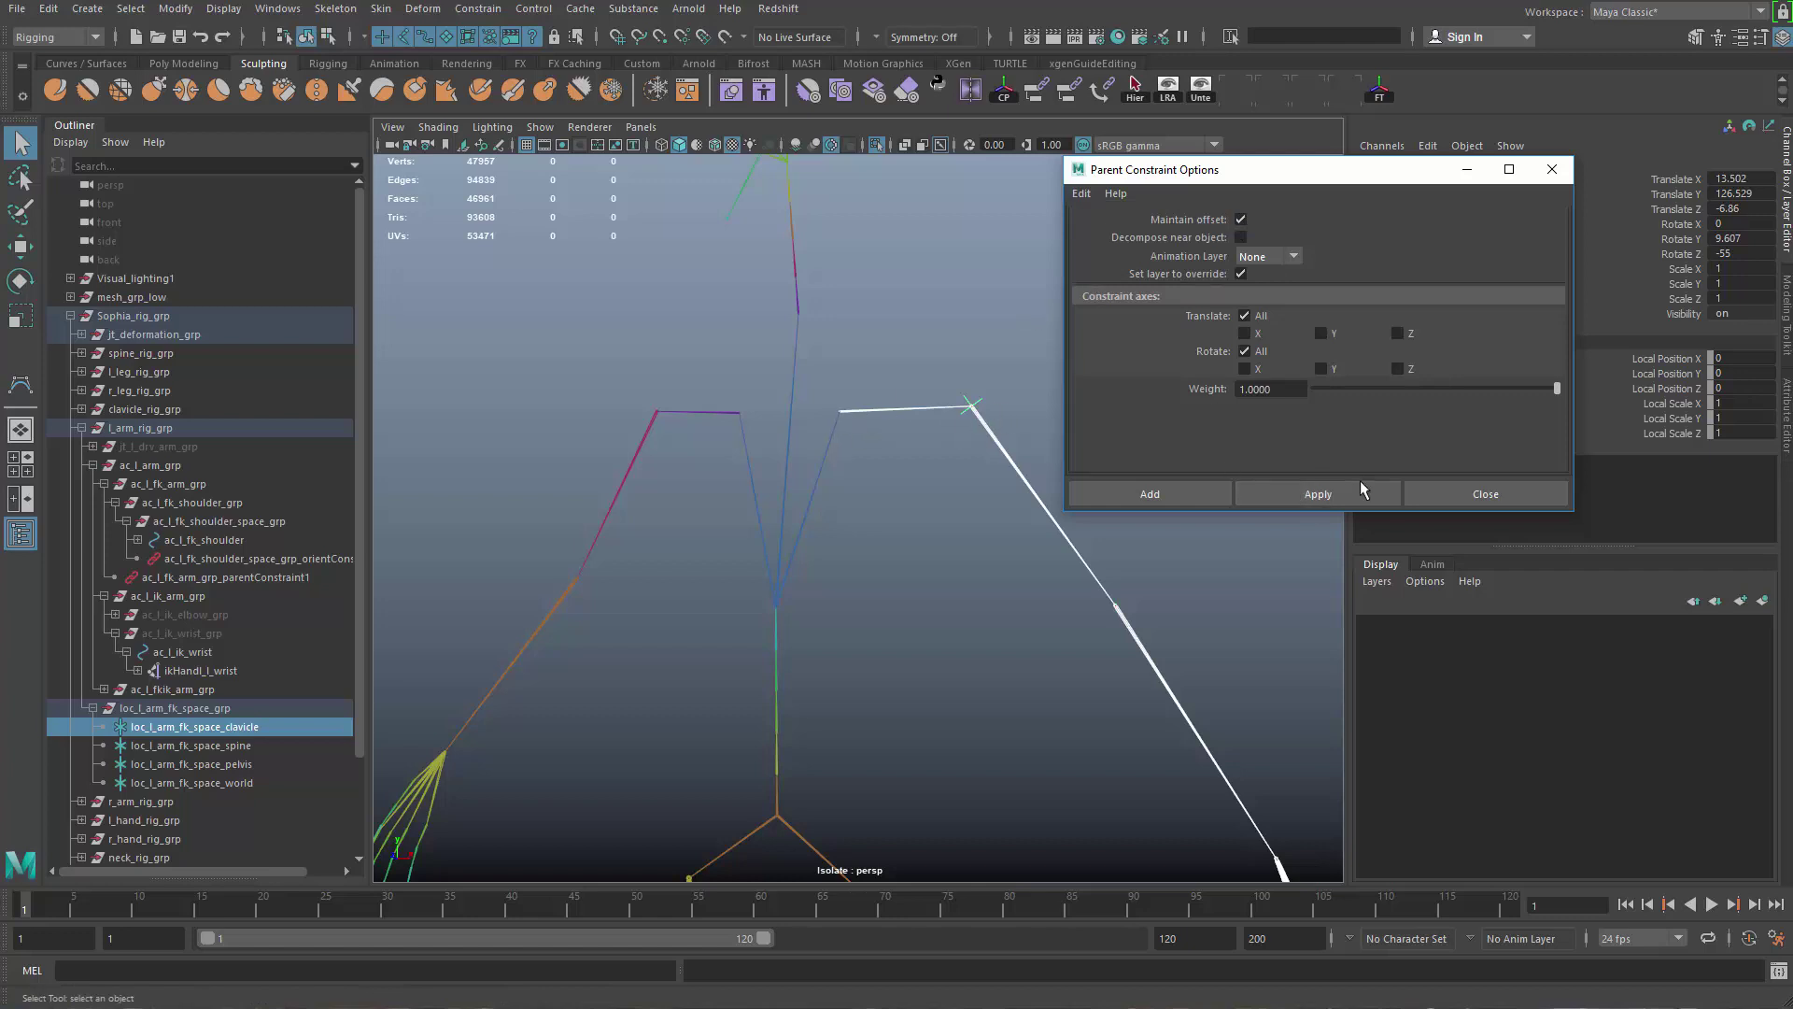
pyautogui.click(1337, 495)
pyautogui.click(1420, 493)
# Step: Parent-constrain loc_l_arm_fk_space_spine to the jt_spine_05 joint
pyautogui.keyDown('alt'); pyautogui.moveTo(927, 559); pyautogui.dragTo(950, 472, button='middle'); pyautogui.keyUp('alt')
pyautogui.click(945, 464)
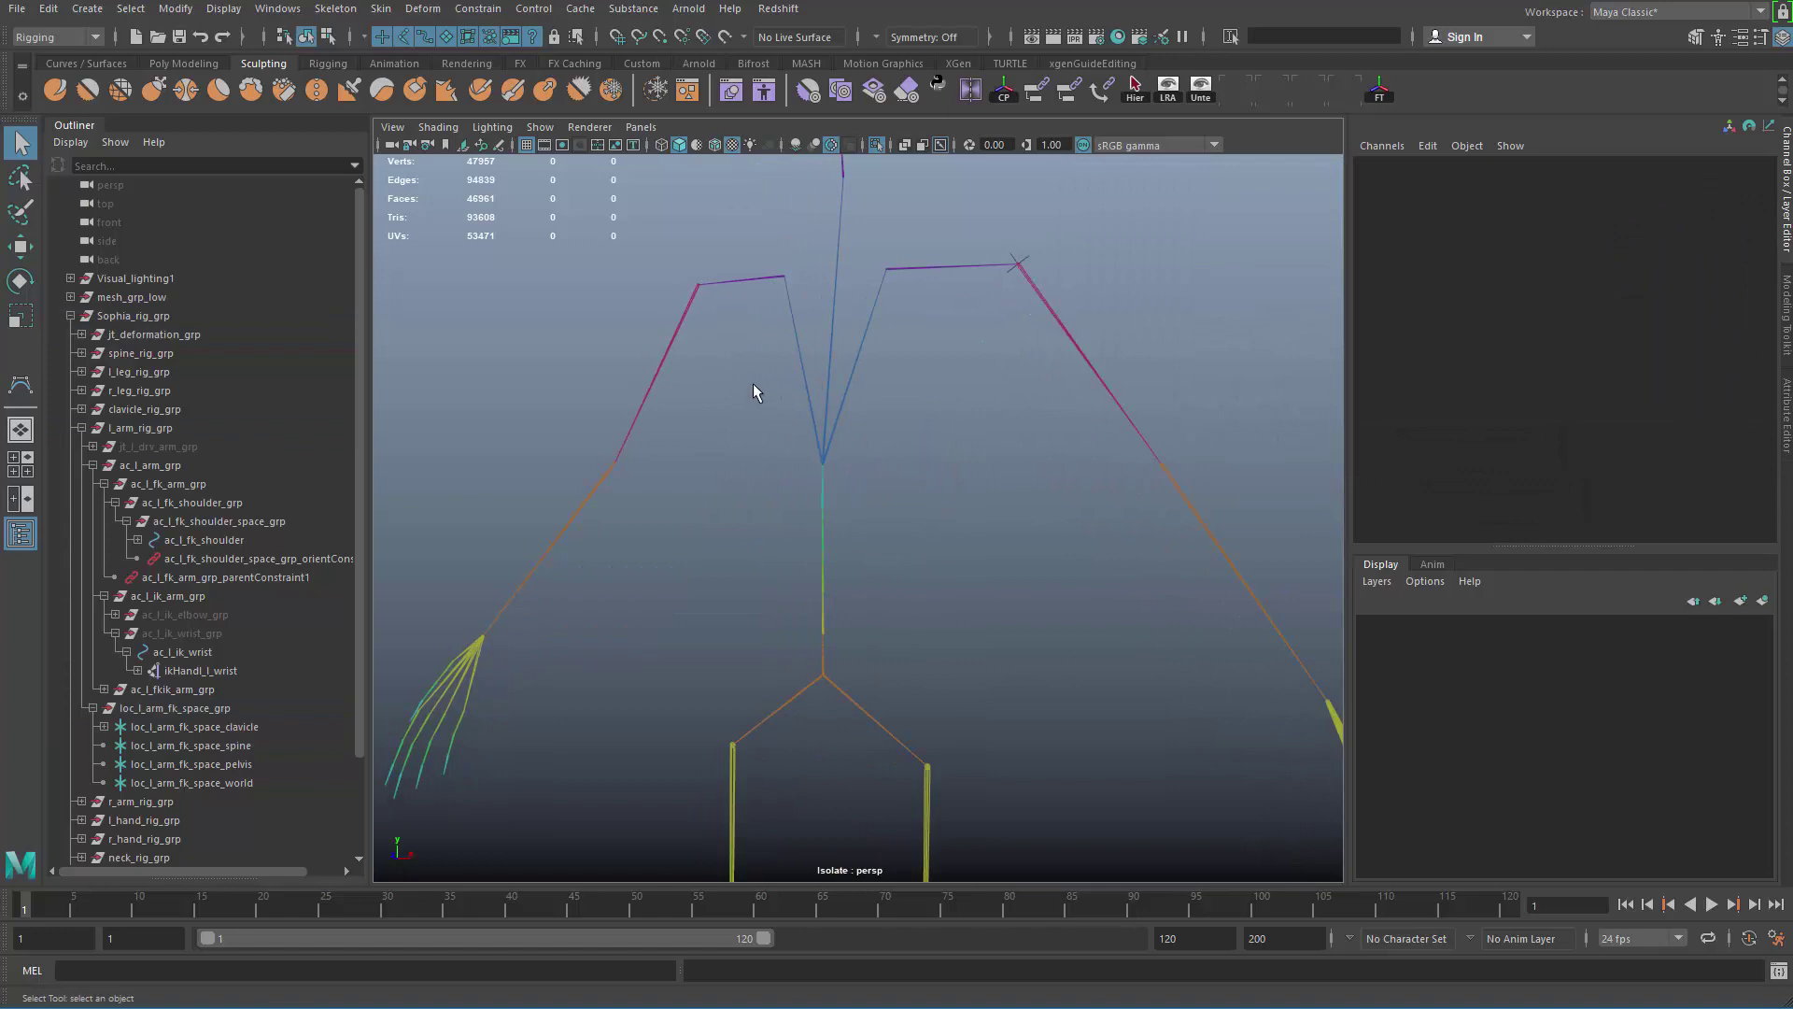
pyautogui.moveTo(753, 383); pyautogui.dragTo(884, 344)
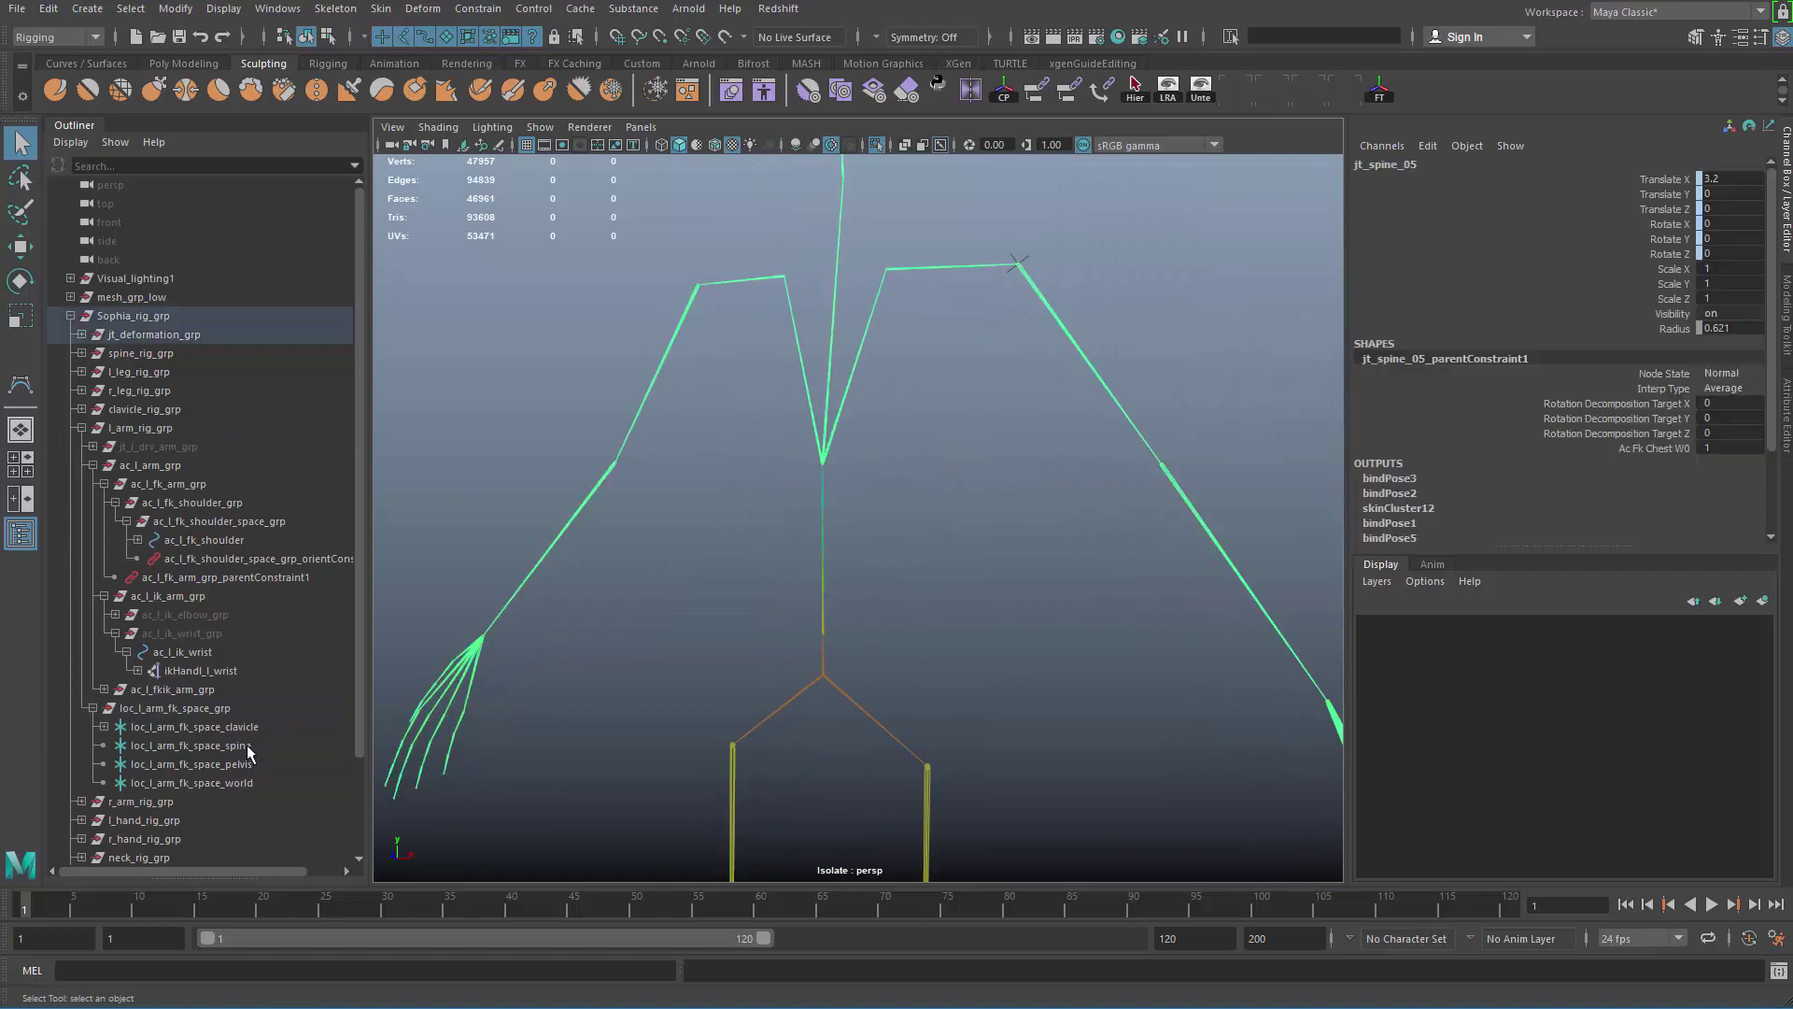
pyautogui.press('f')
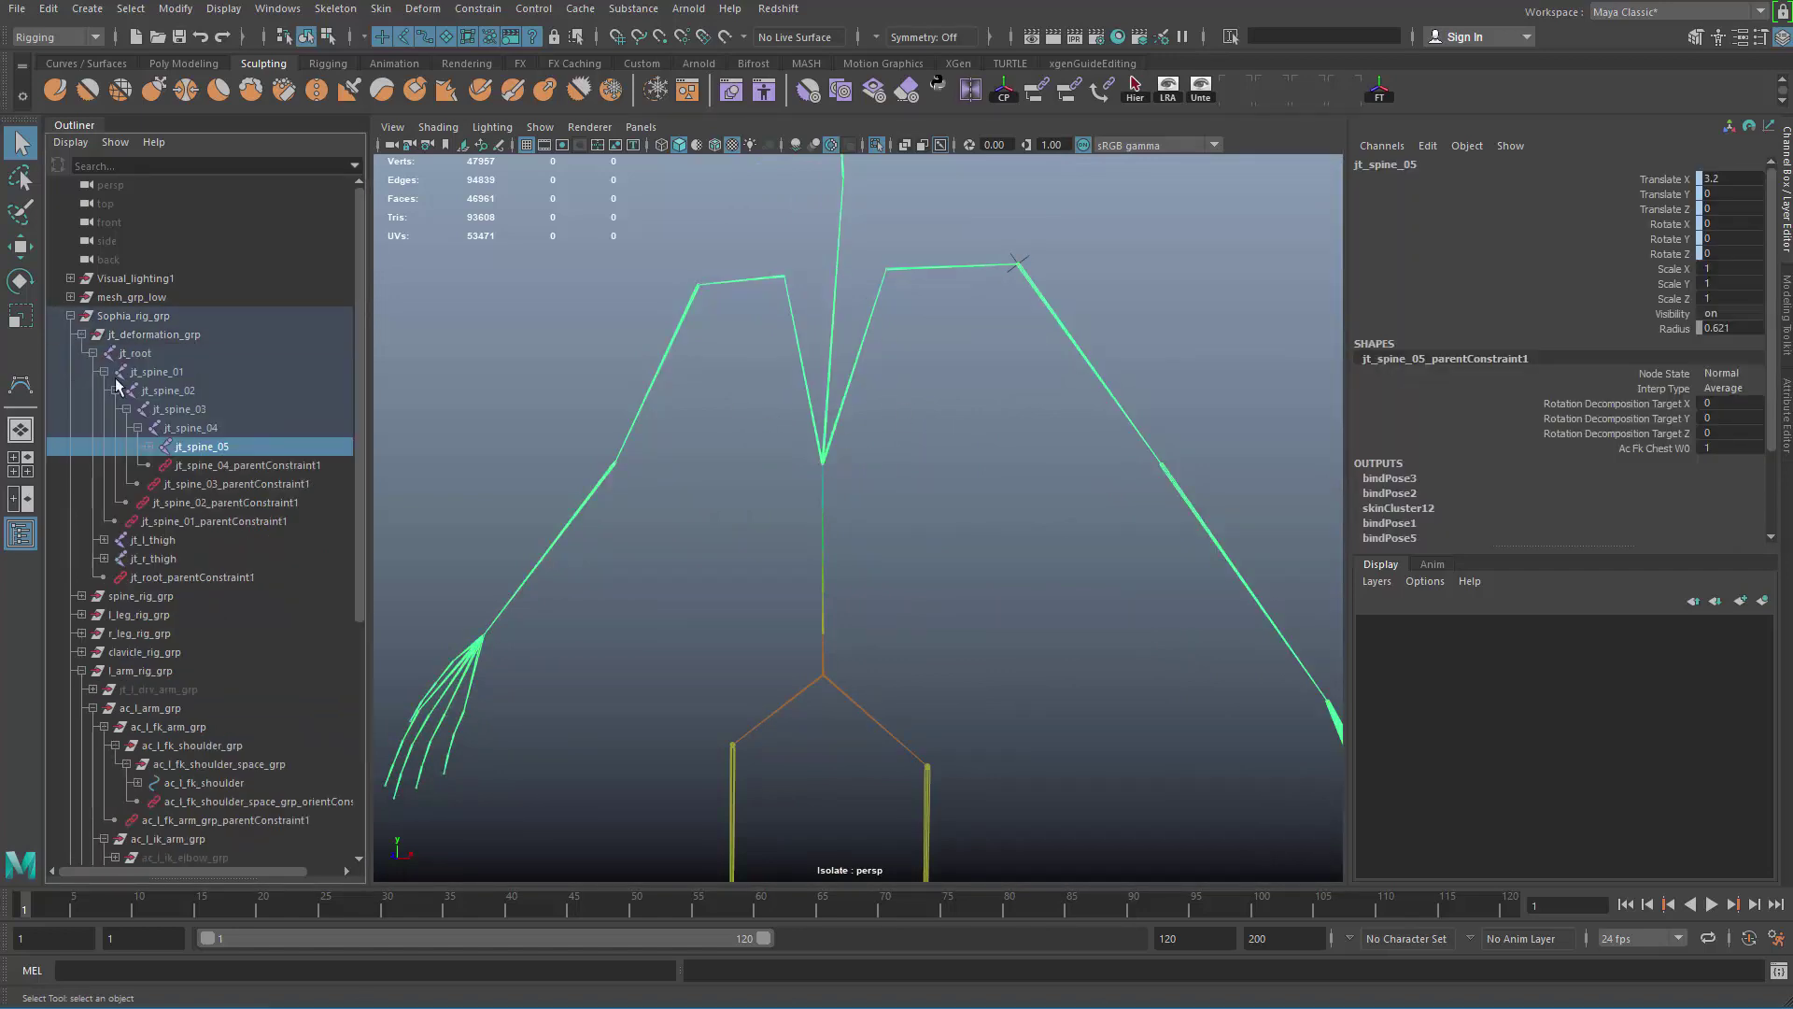
pyautogui.click(70, 316)
pyautogui.click(70, 315)
pyautogui.scroll(-10, 248, 680)
pyautogui.click(247, 632)
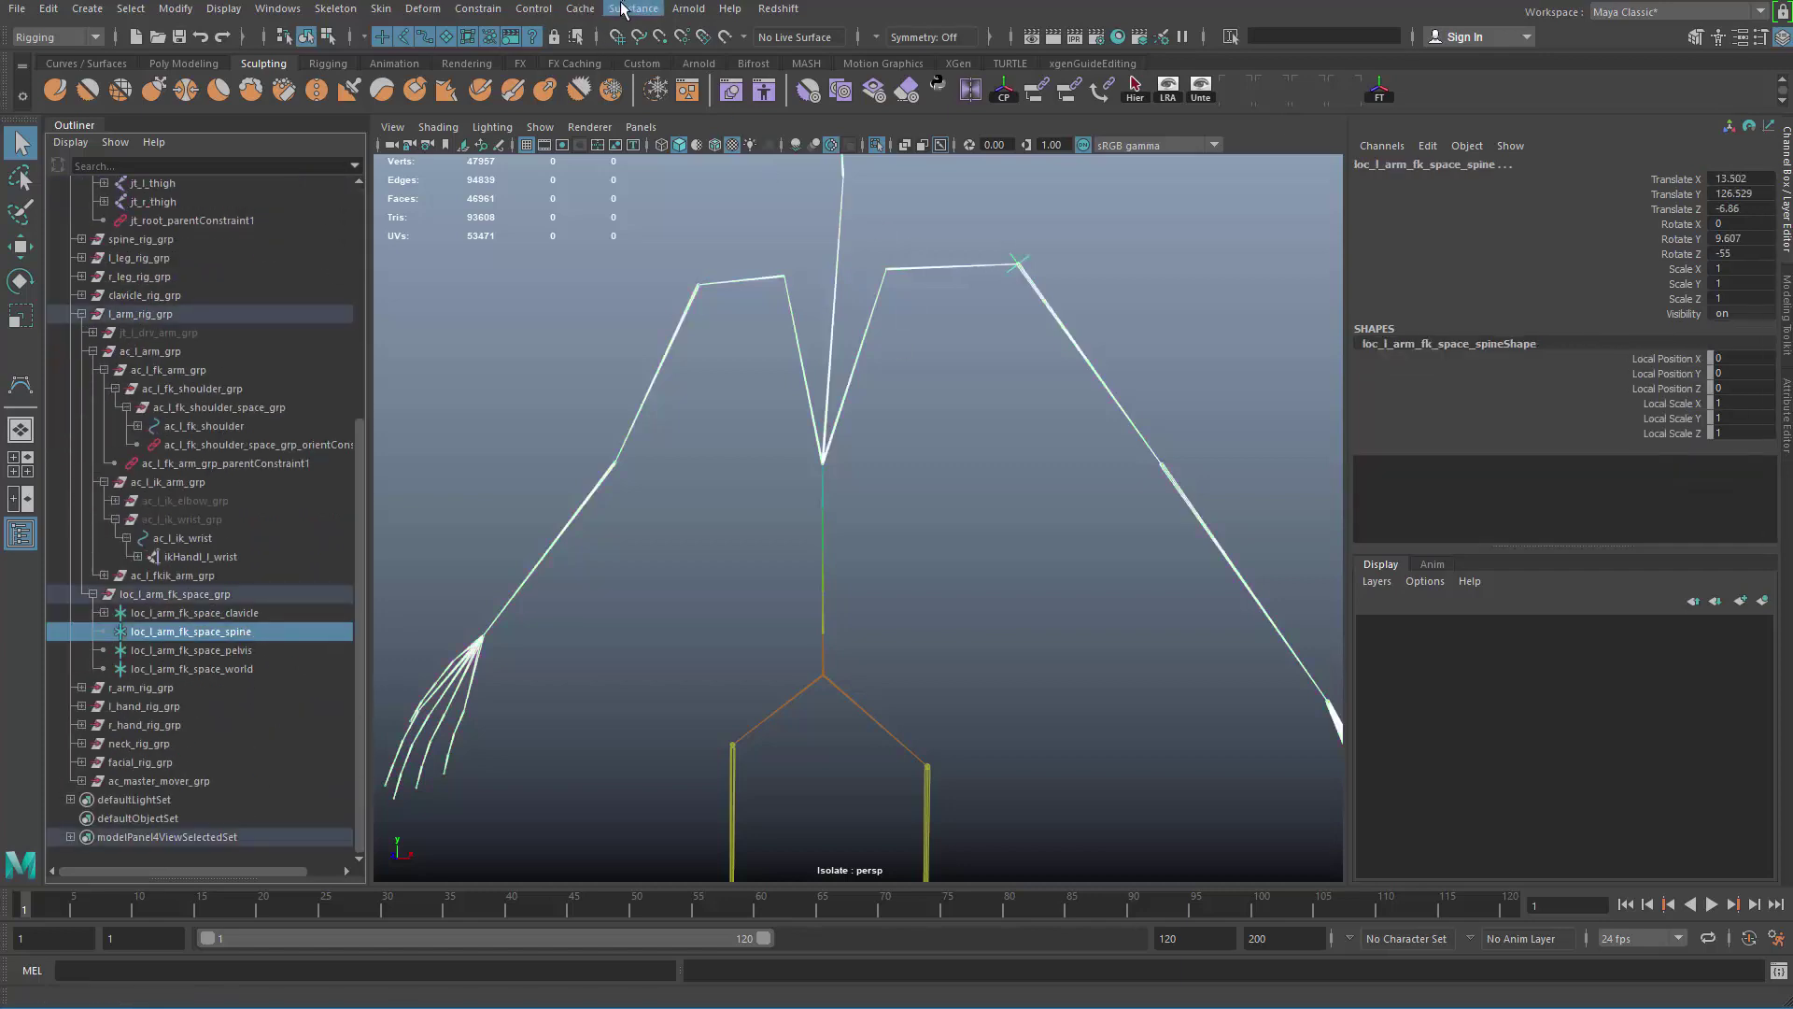
pyautogui.click(478, 9)
pyautogui.click(491, 56)
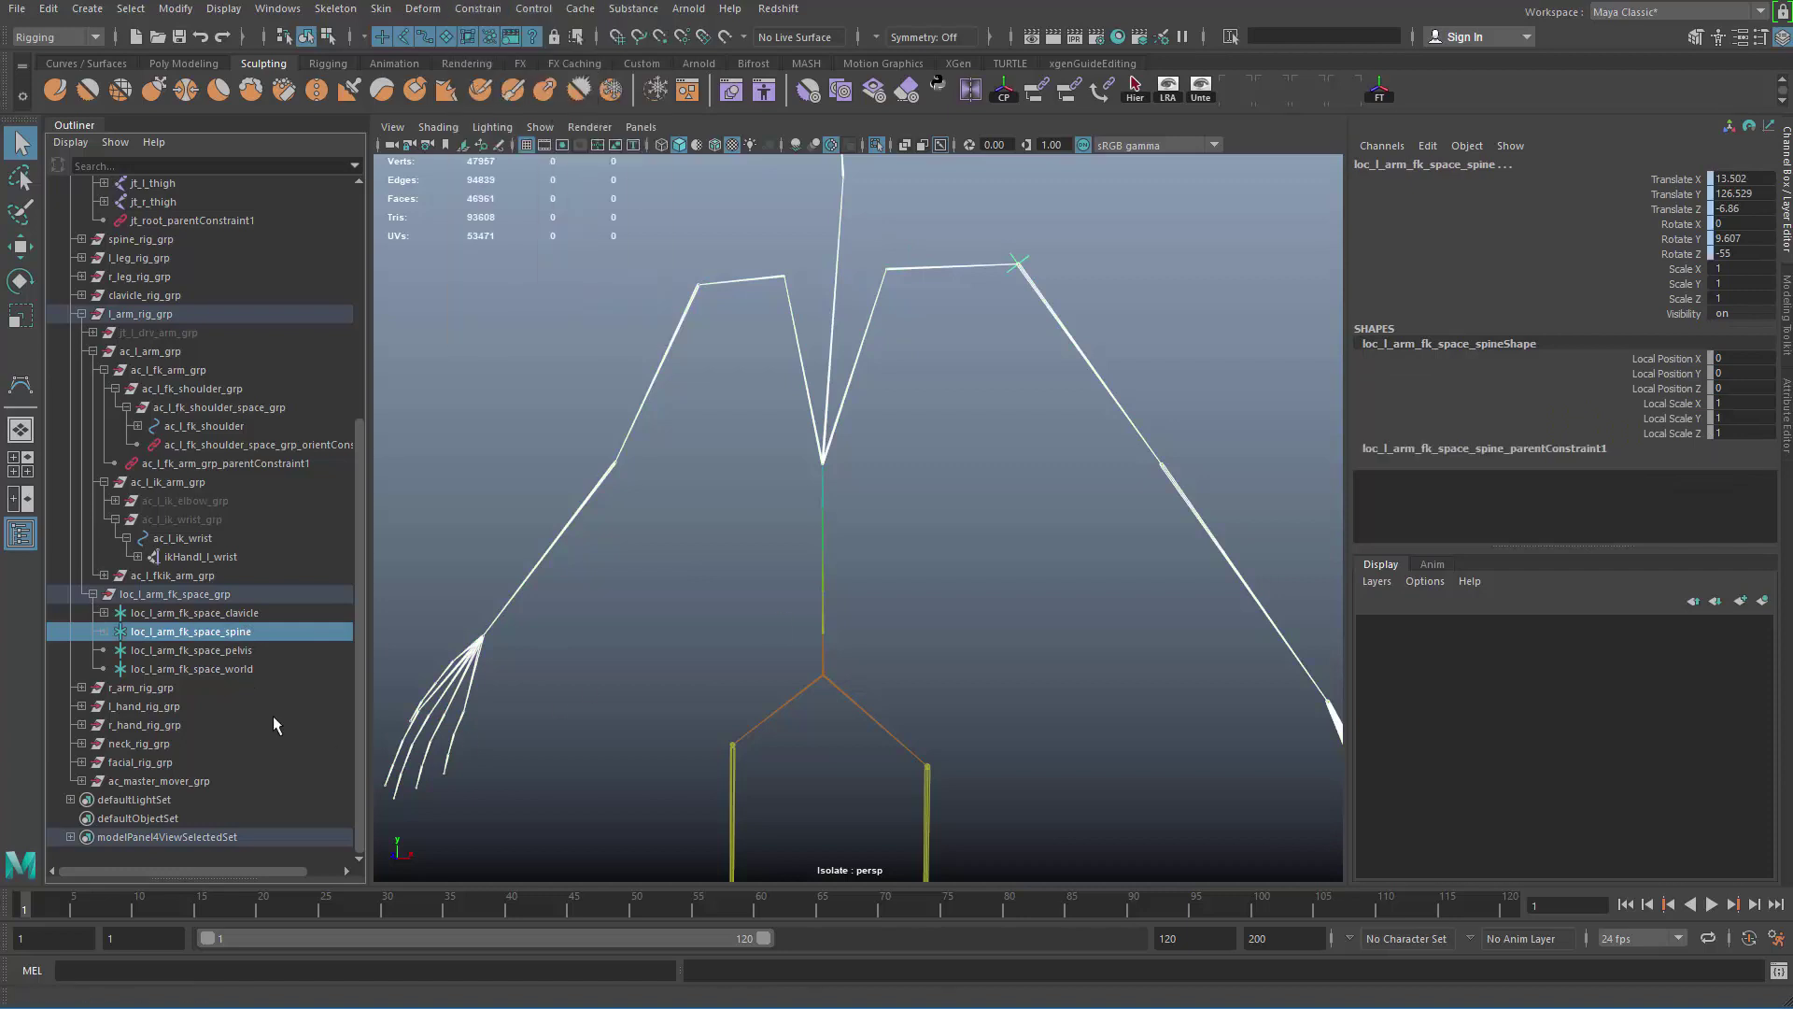
# Step: Parent-constrain loc_l_arm_fk_space_pelvis to the jt_root joint at the hips
pyautogui.click(238, 648)
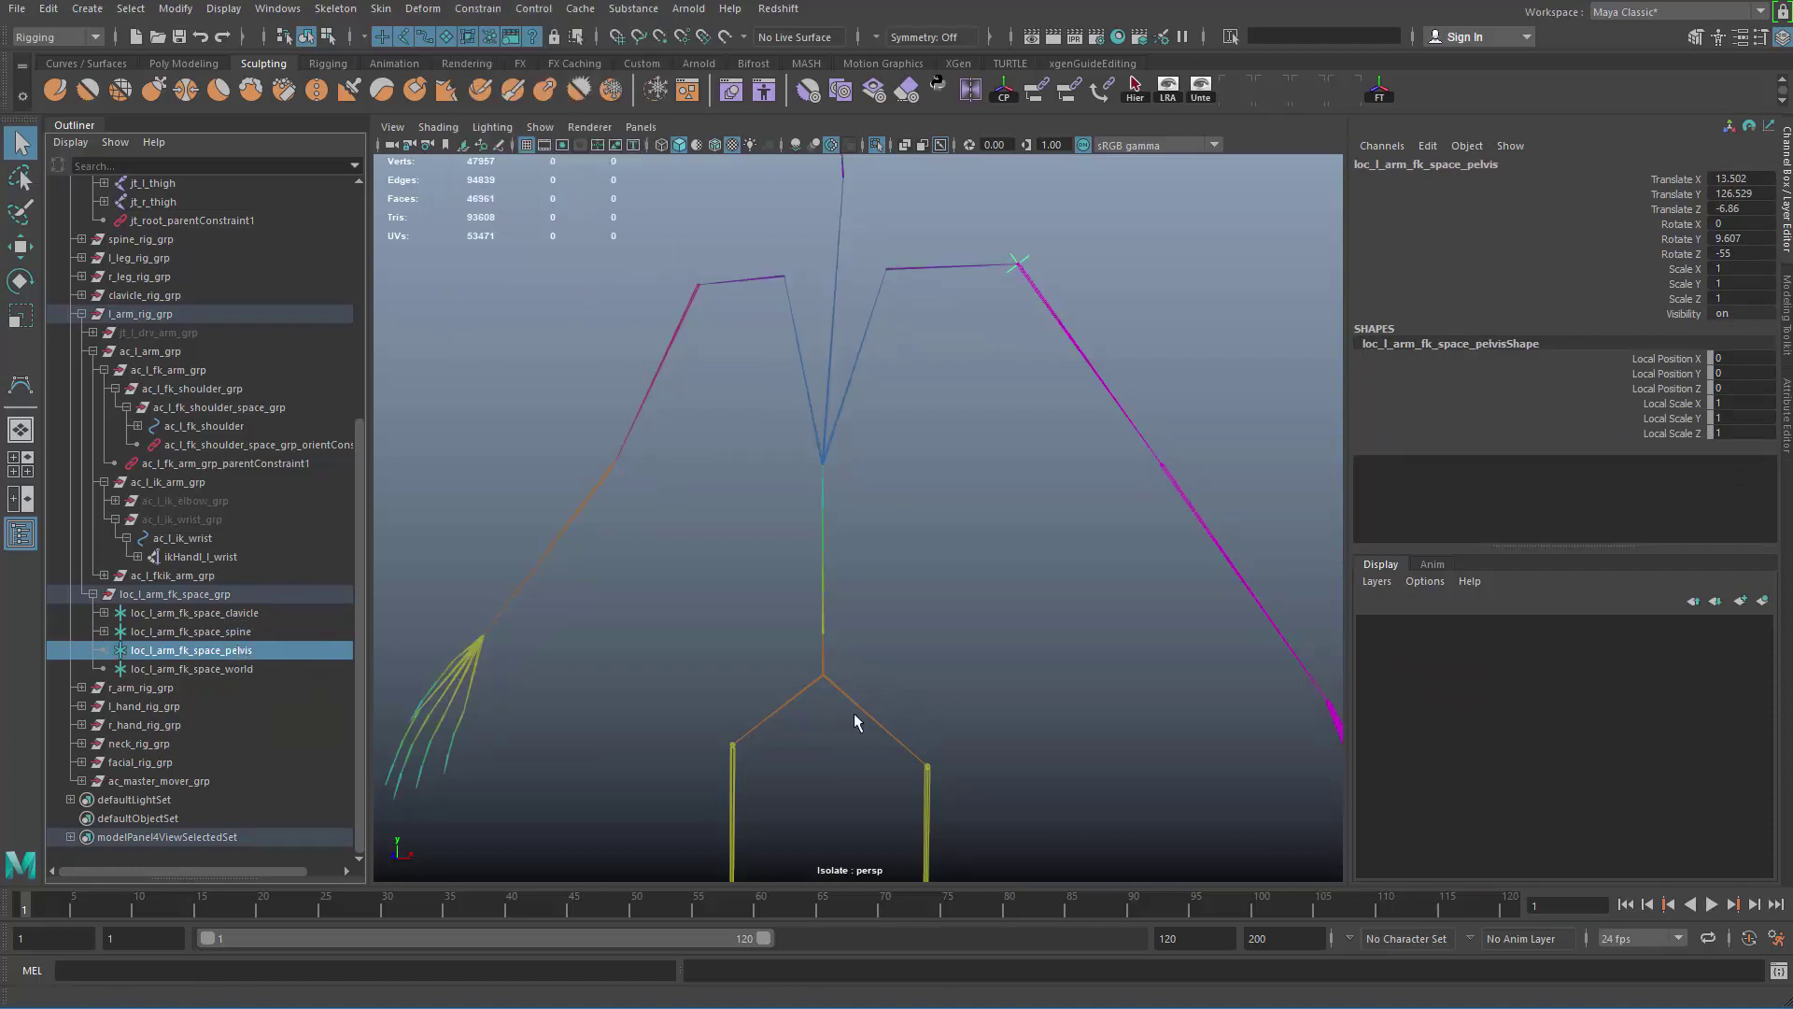
pyautogui.click(855, 700)
pyautogui.keyDown('ctrl'); pyautogui.click(239, 651); pyautogui.keyUp('ctrl')
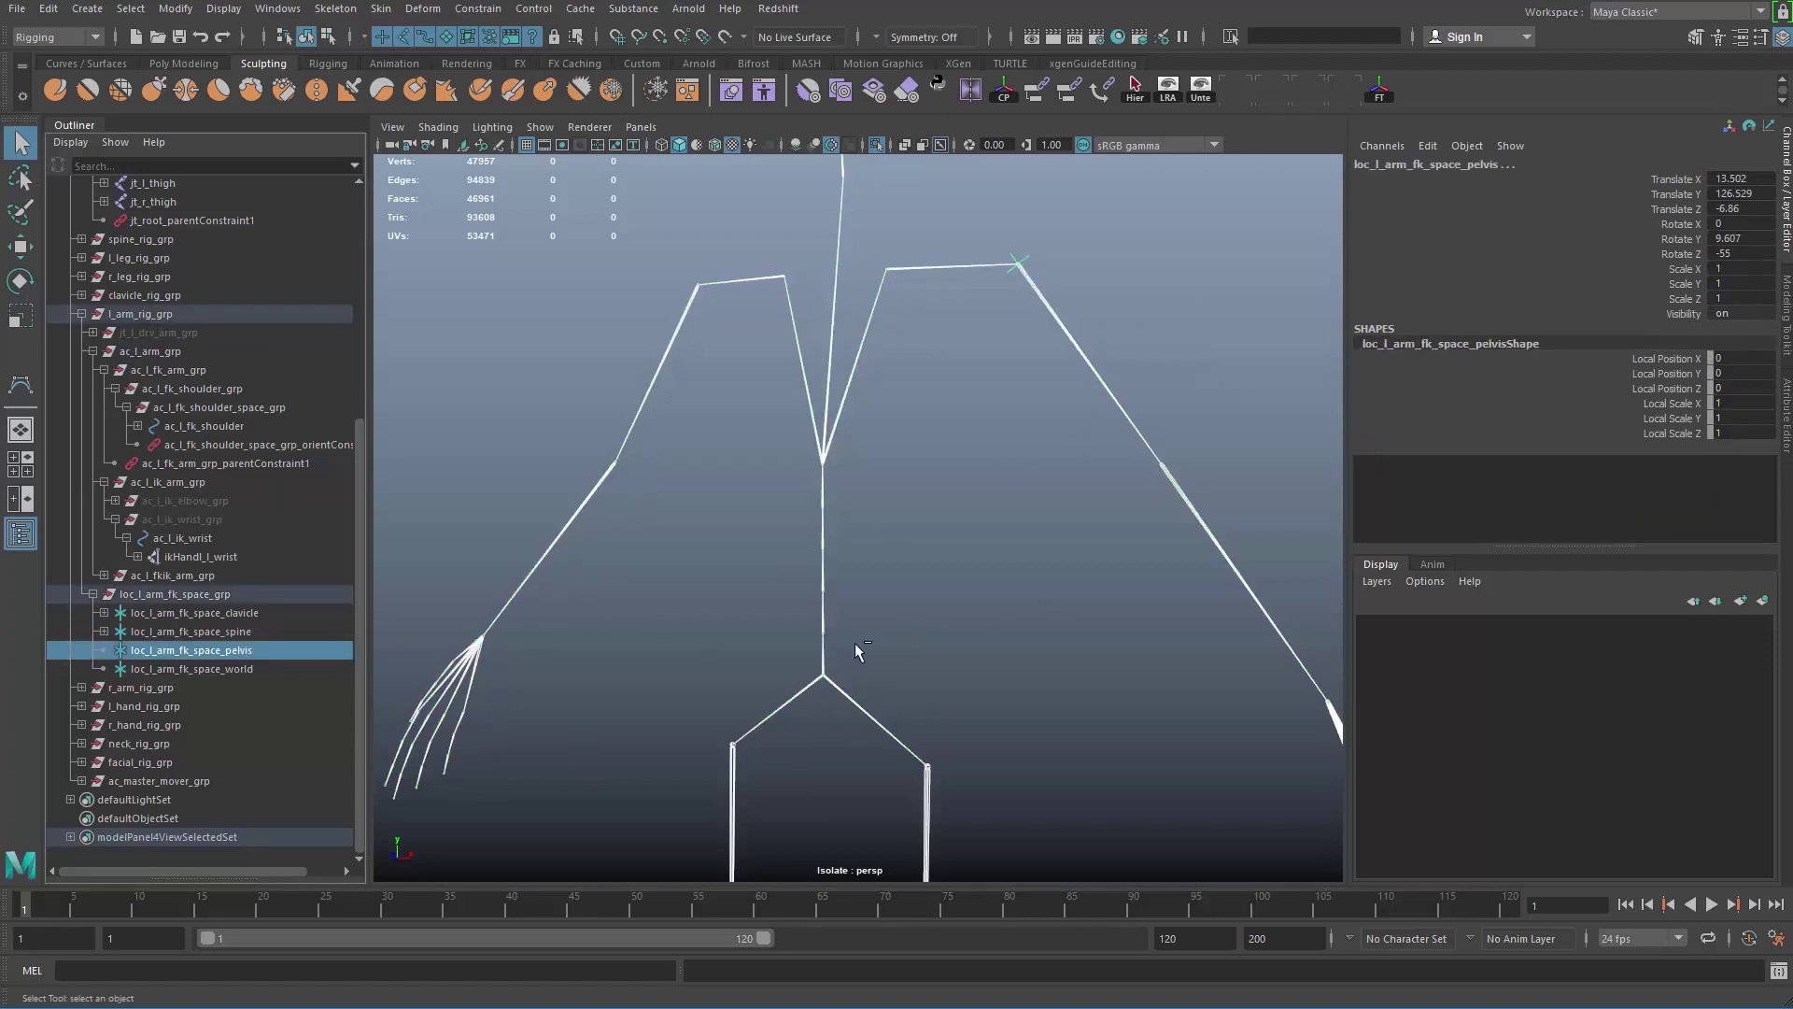
pyautogui.press('g')
# Step: Turn off viewport isolation to show the complete character rig down to the master mover control at the feet
pyautogui.keyDown('alt'); pyautogui.moveTo(596, 777); pyautogui.dragTo(623, 620, button='middle'); pyautogui.keyUp('alt')
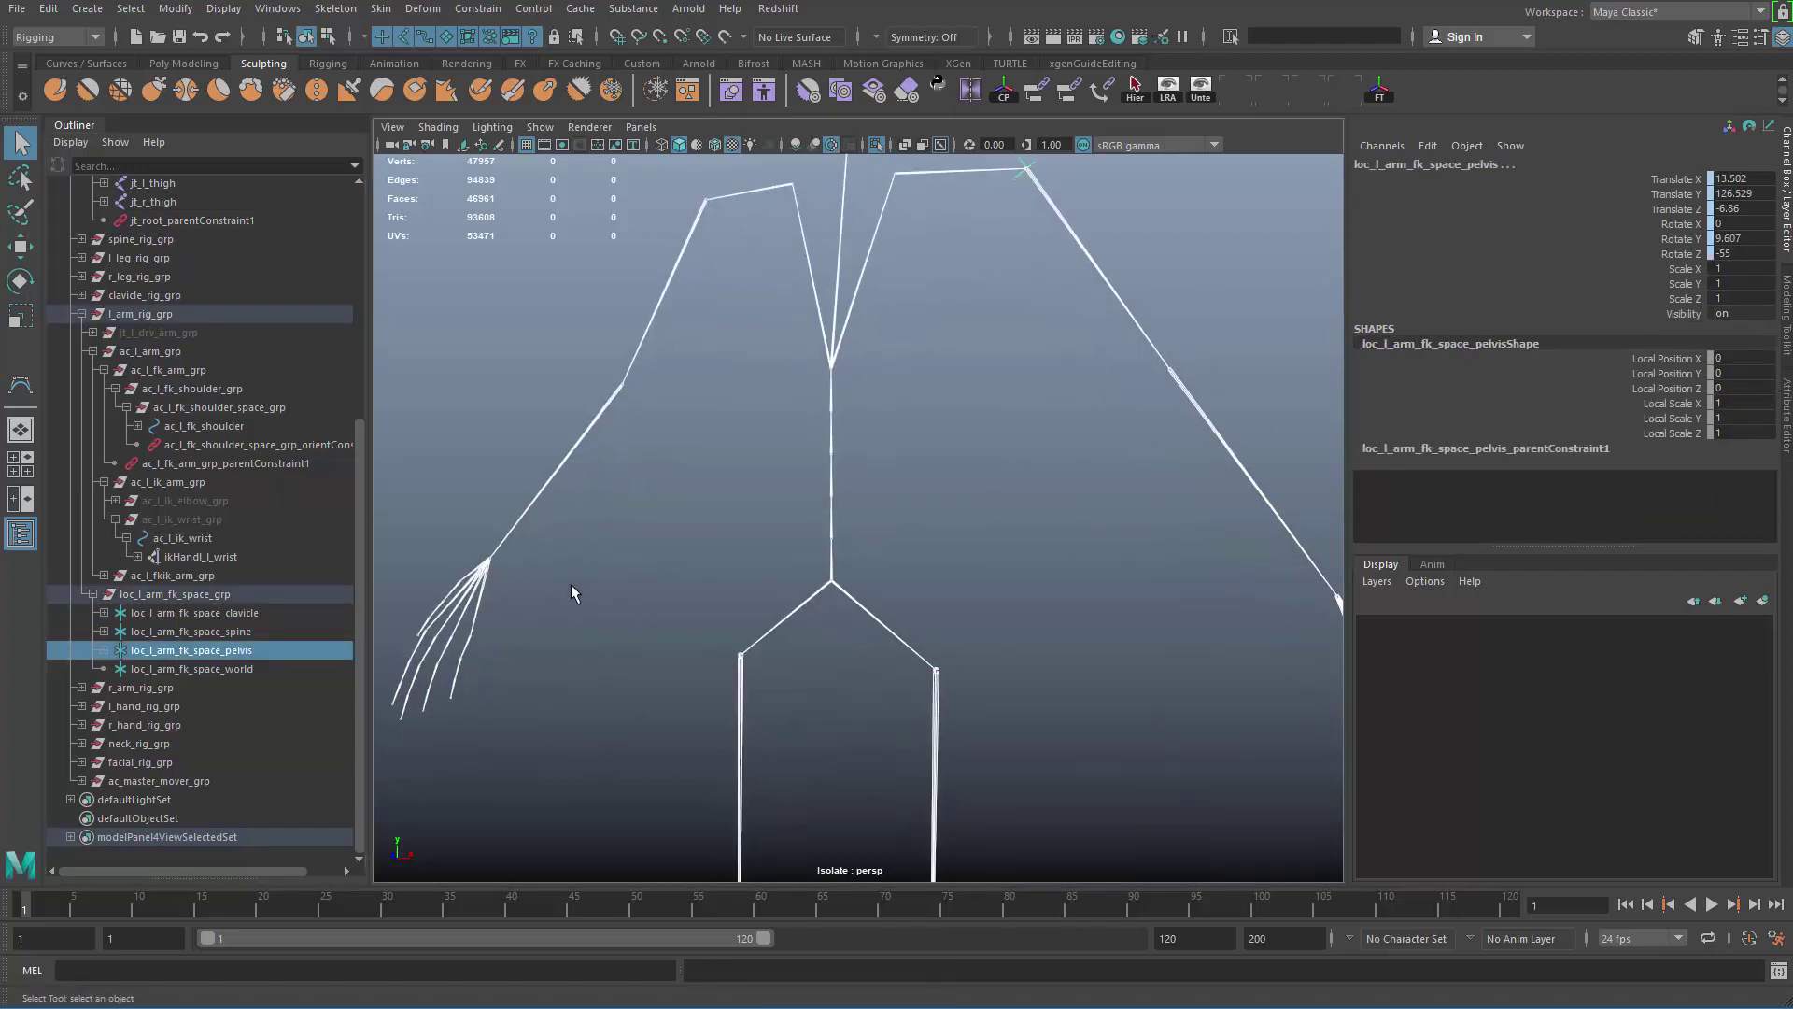
pyautogui.scroll(-4, 792, 679)
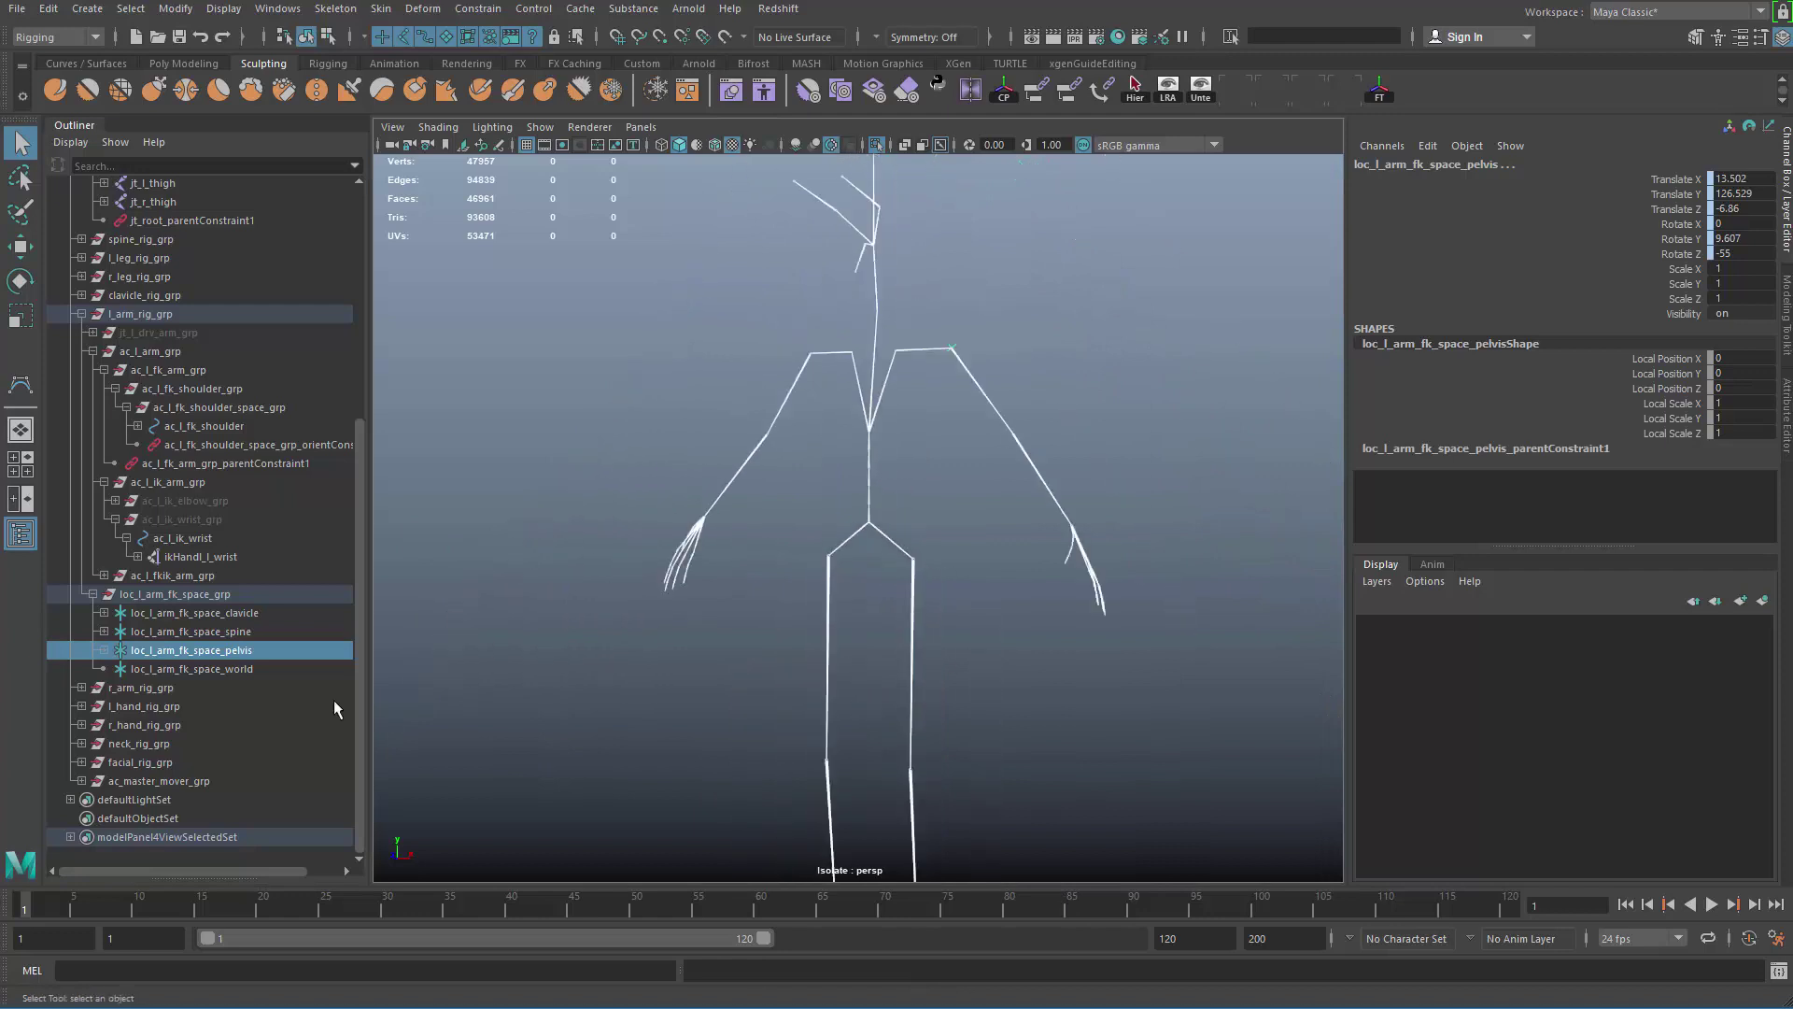
pyautogui.hotkey('ctrl', '1')
pyautogui.keyDown('alt'); pyautogui.moveTo(1010, 677); pyautogui.dragTo(794, 546, button='right'); pyautogui.keyUp('alt')
pyautogui.keyDown('alt'); pyautogui.moveTo(804, 579); pyautogui.dragTo(813, 453, button='middle'); pyautogui.keyUp('alt')
pyautogui.keyDown('alt'); pyautogui.moveTo(990, 644); pyautogui.dragTo(920, 715); pyautogui.keyUp('alt')
# Step: Parent-constrain loc_l_arm_fk_space_world to the ac_master_mover control
pyautogui.click(1059, 716)
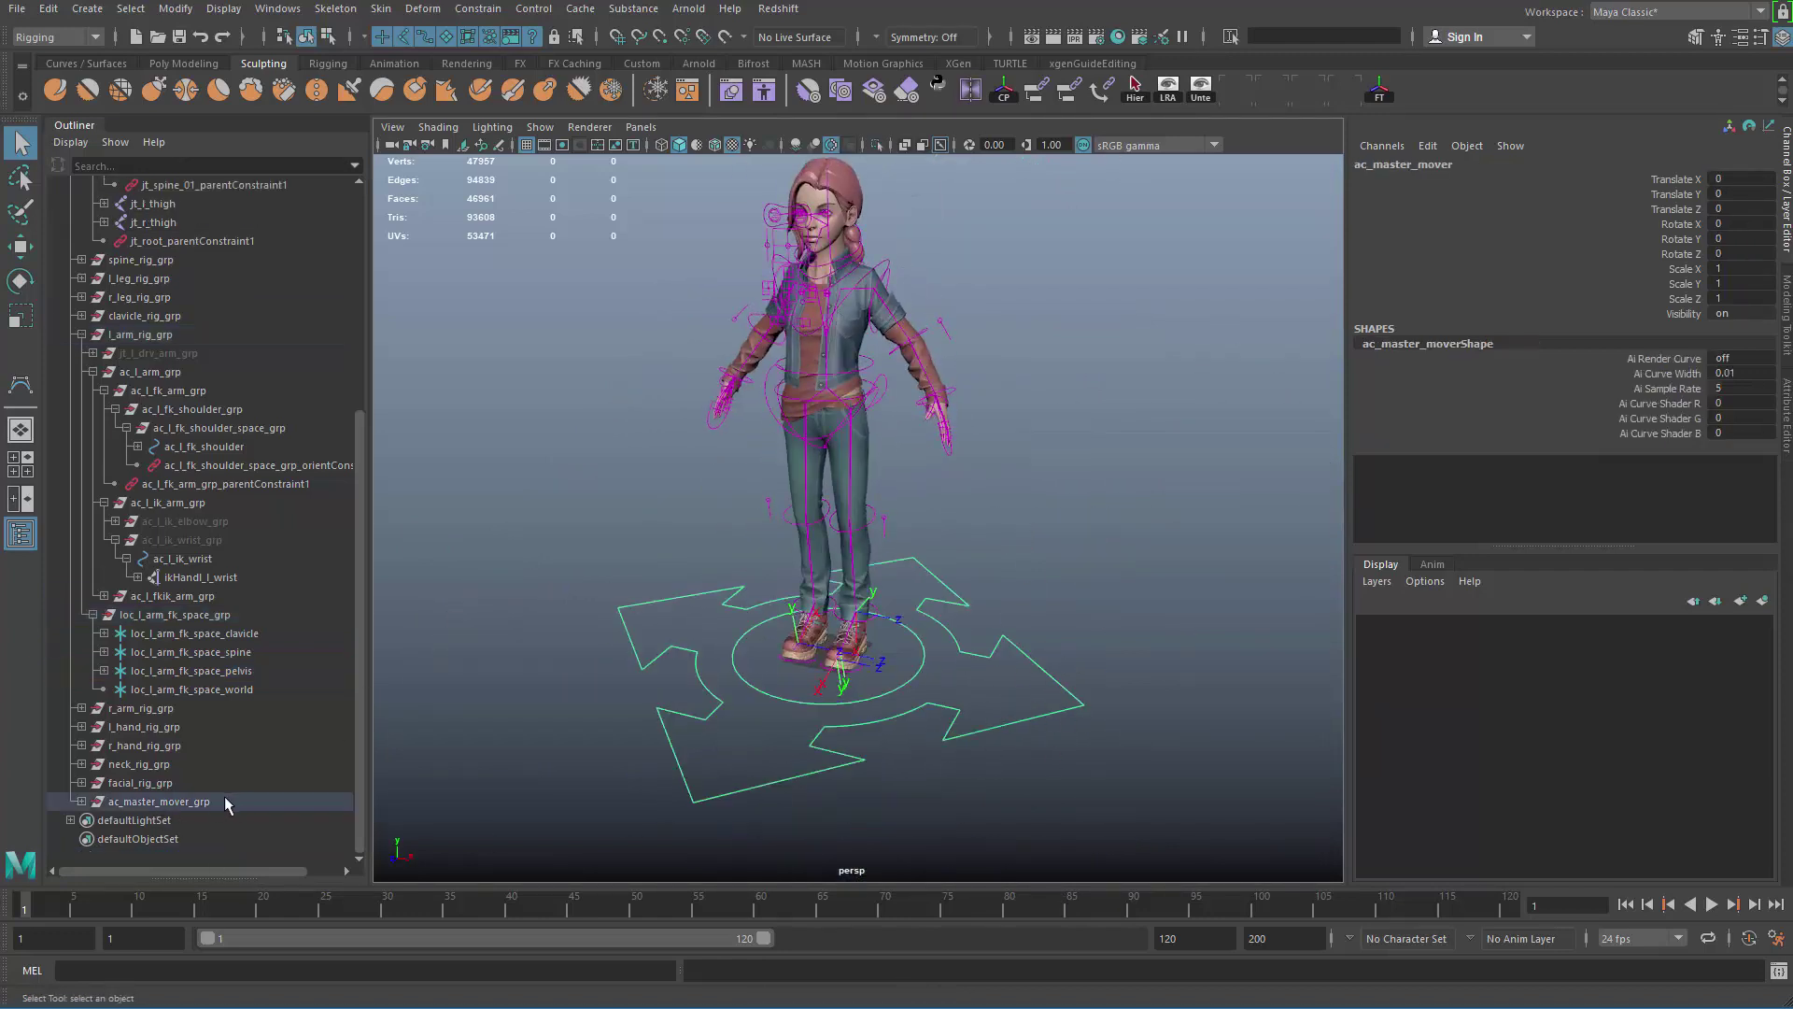
pyautogui.press('f')
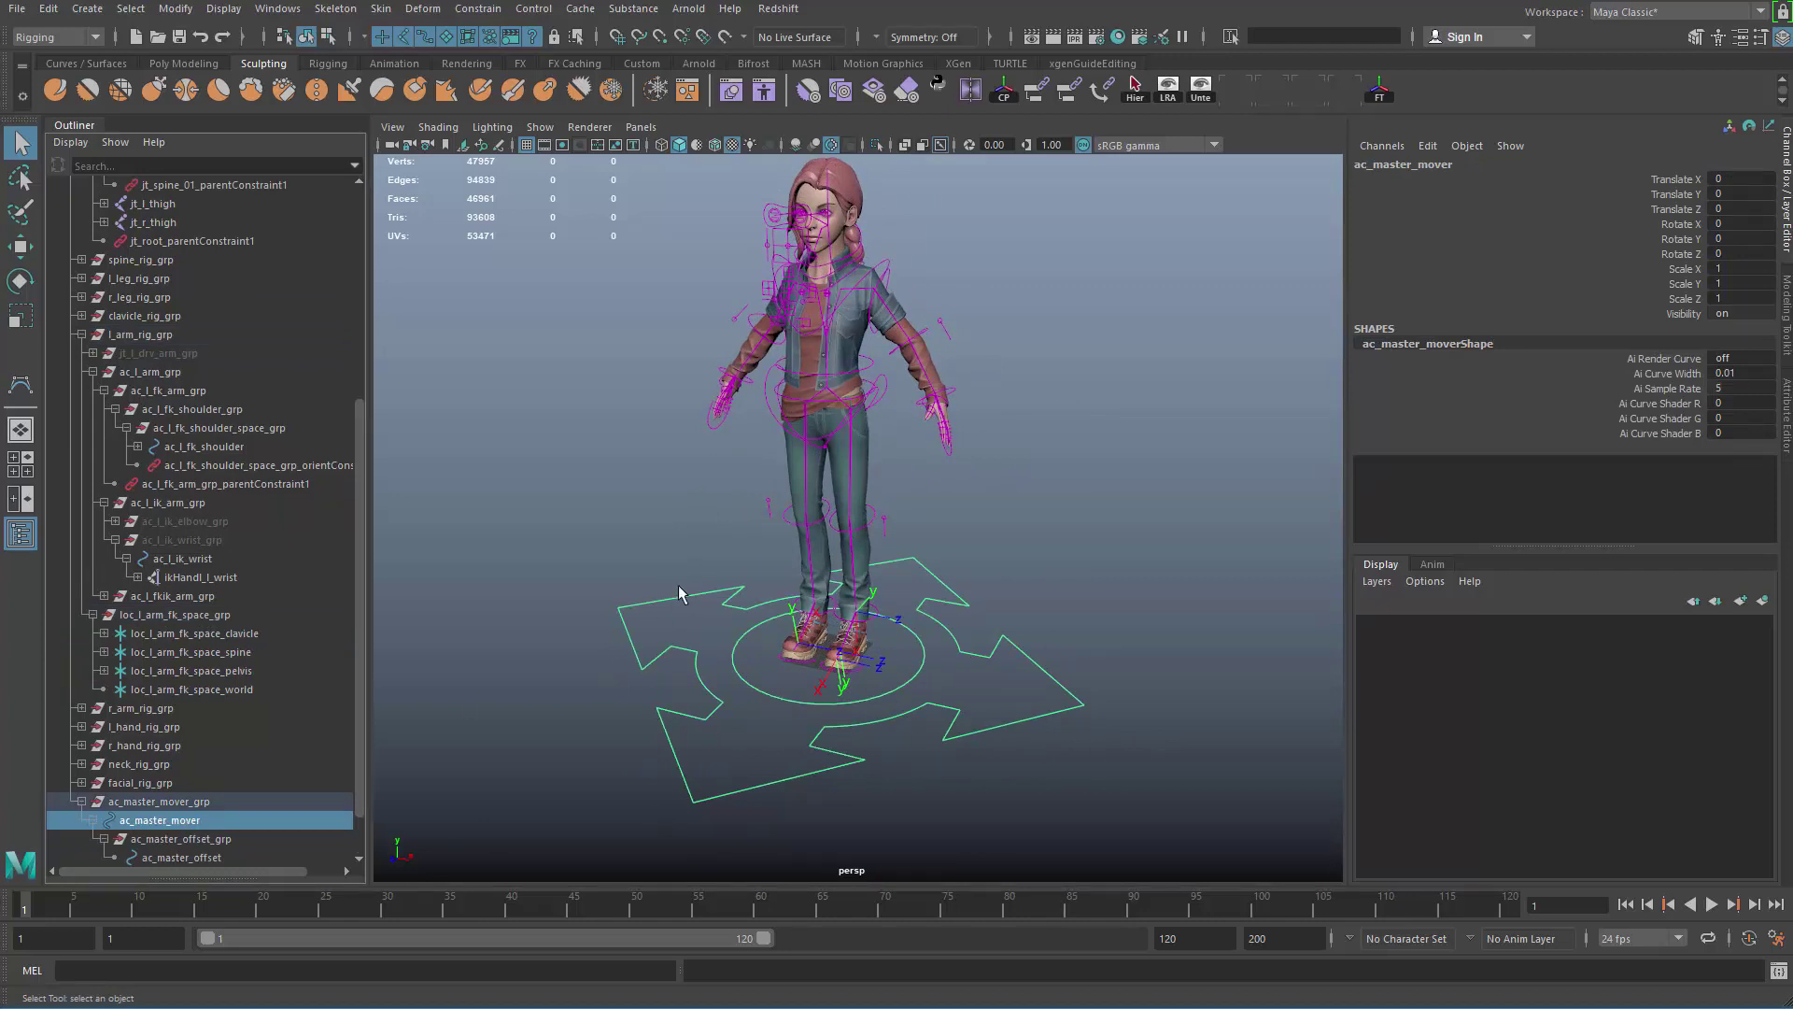
pyautogui.keyDown('ctrl'); pyautogui.click(231, 689); pyautogui.keyUp('ctrl')
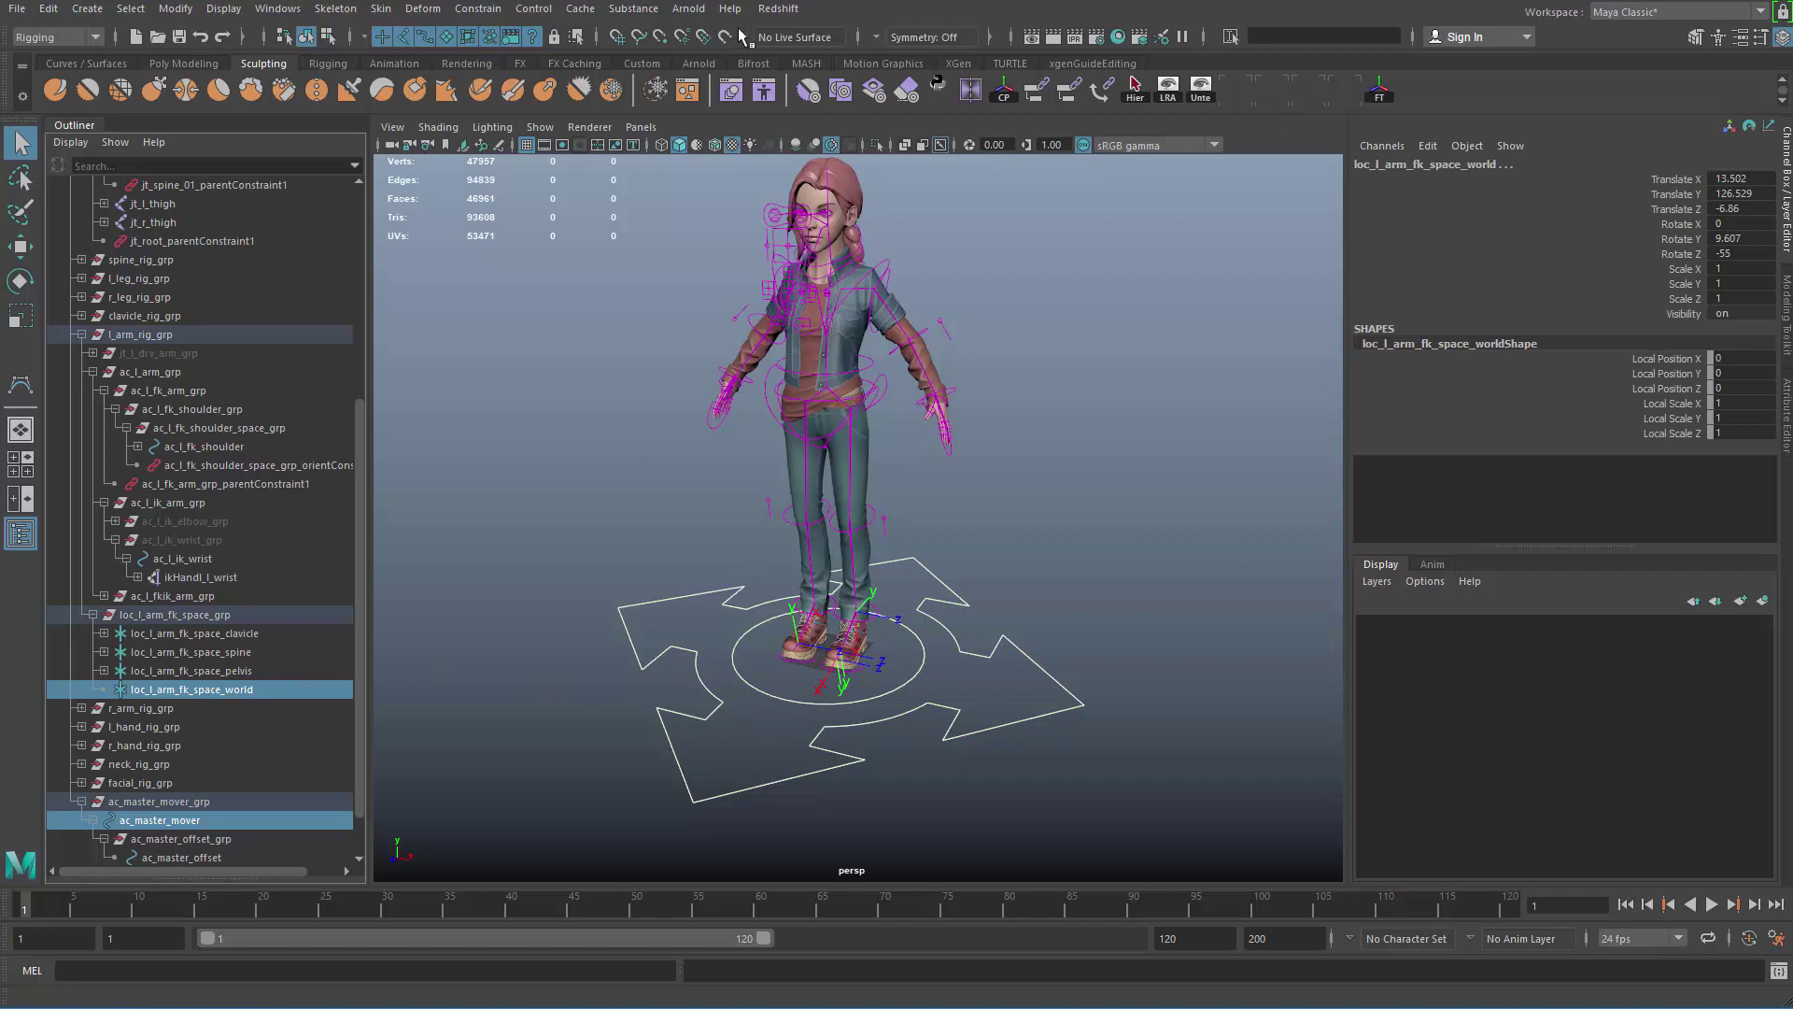
pyautogui.click(477, 9)
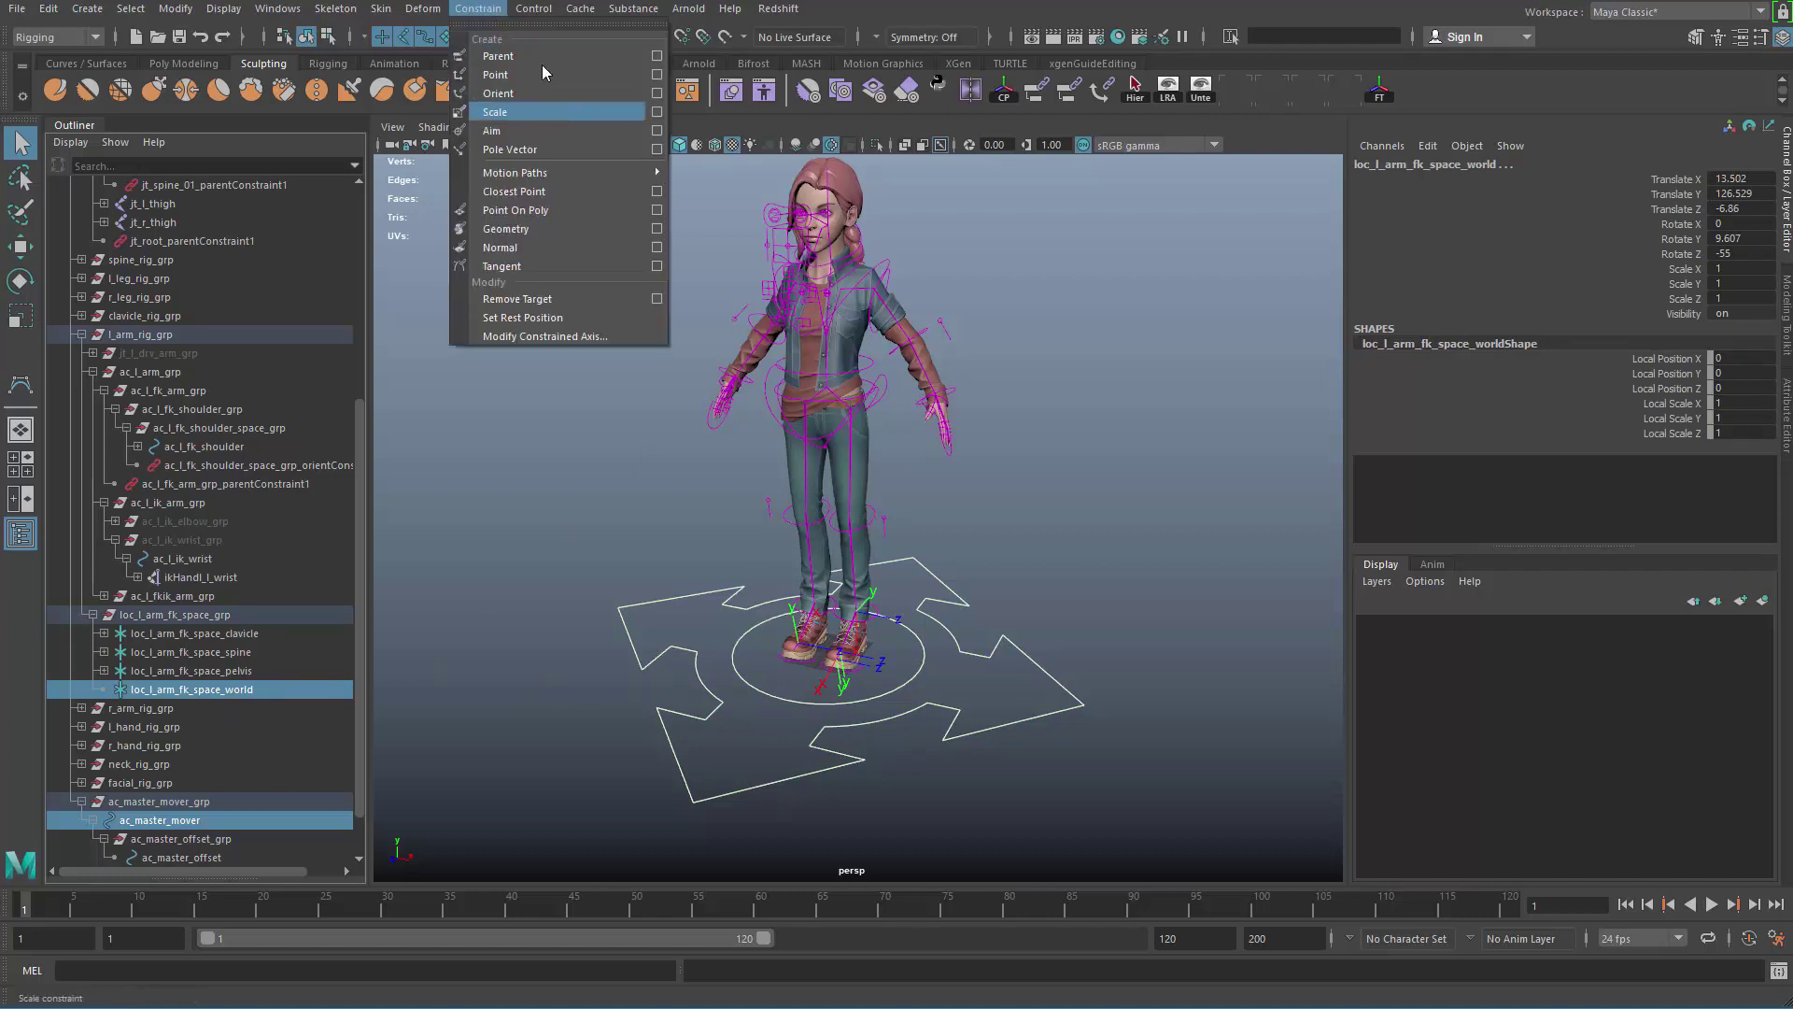
pyautogui.click(536, 54)
pyautogui.click(759, 771)
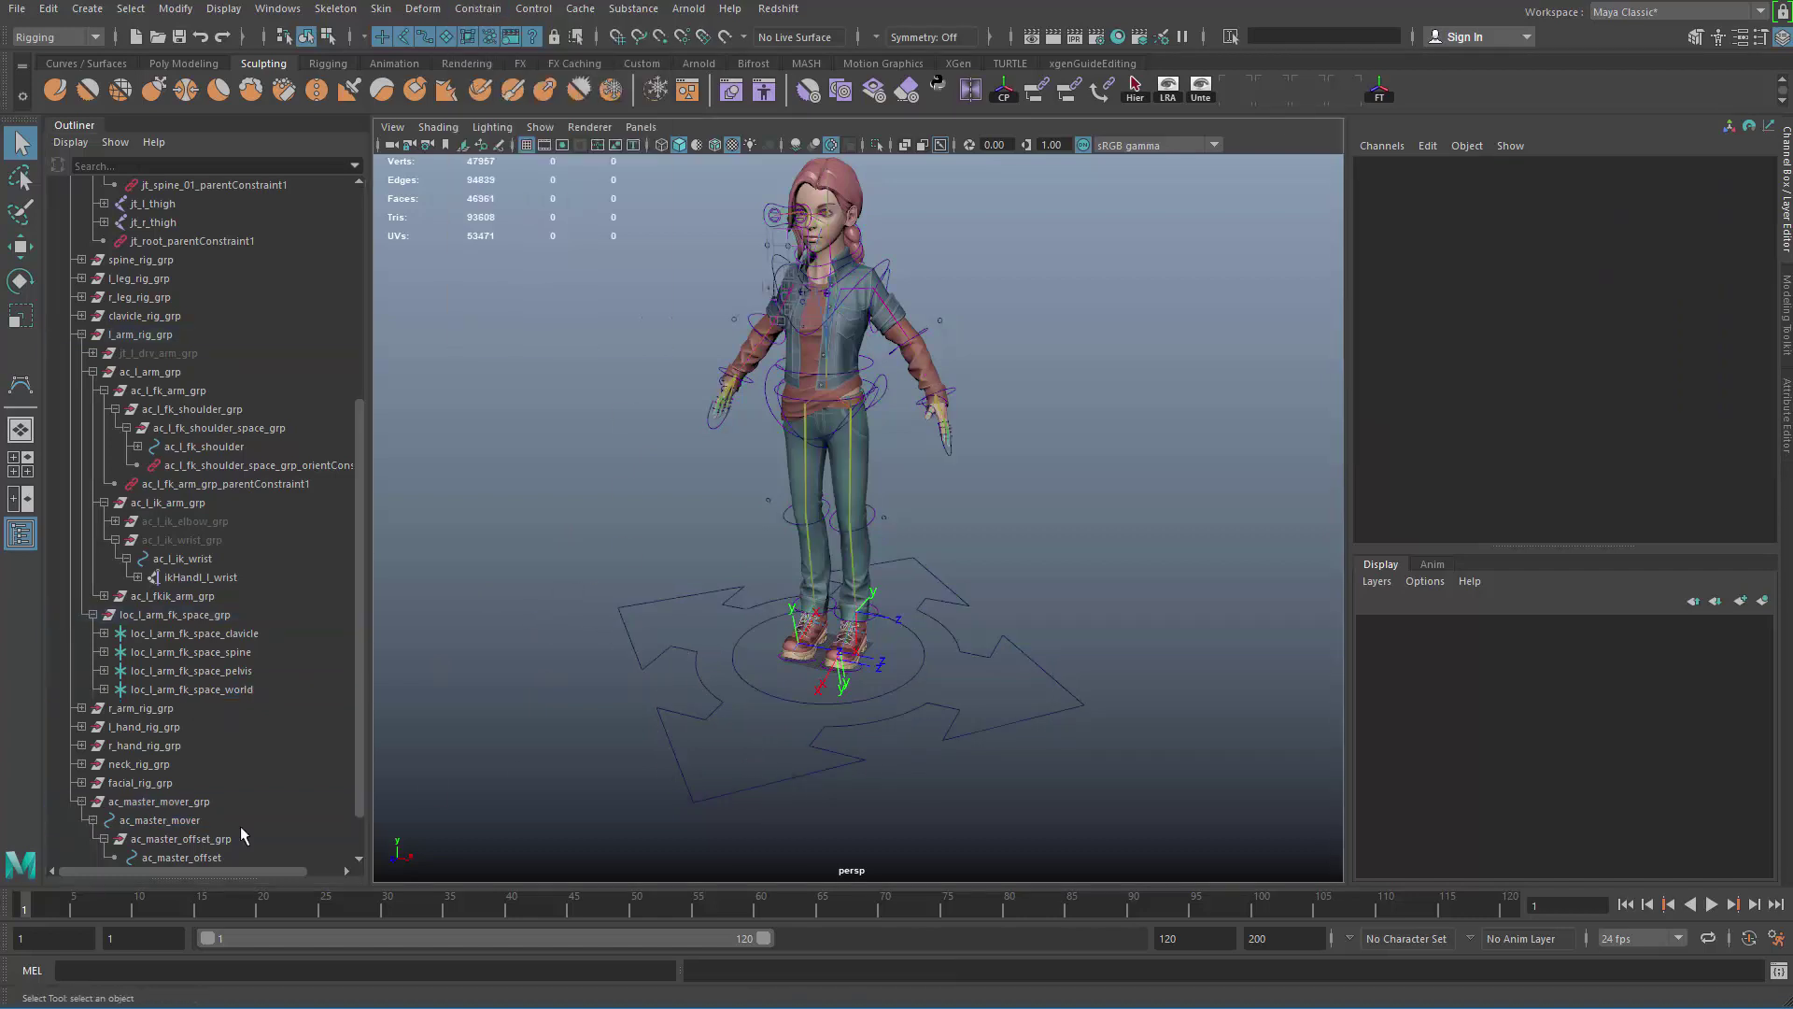
# Step: Test-move and test-rotate the ac_master_offset control, undoing each transformation
pyautogui.click(228, 857)
pyautogui.press('w')
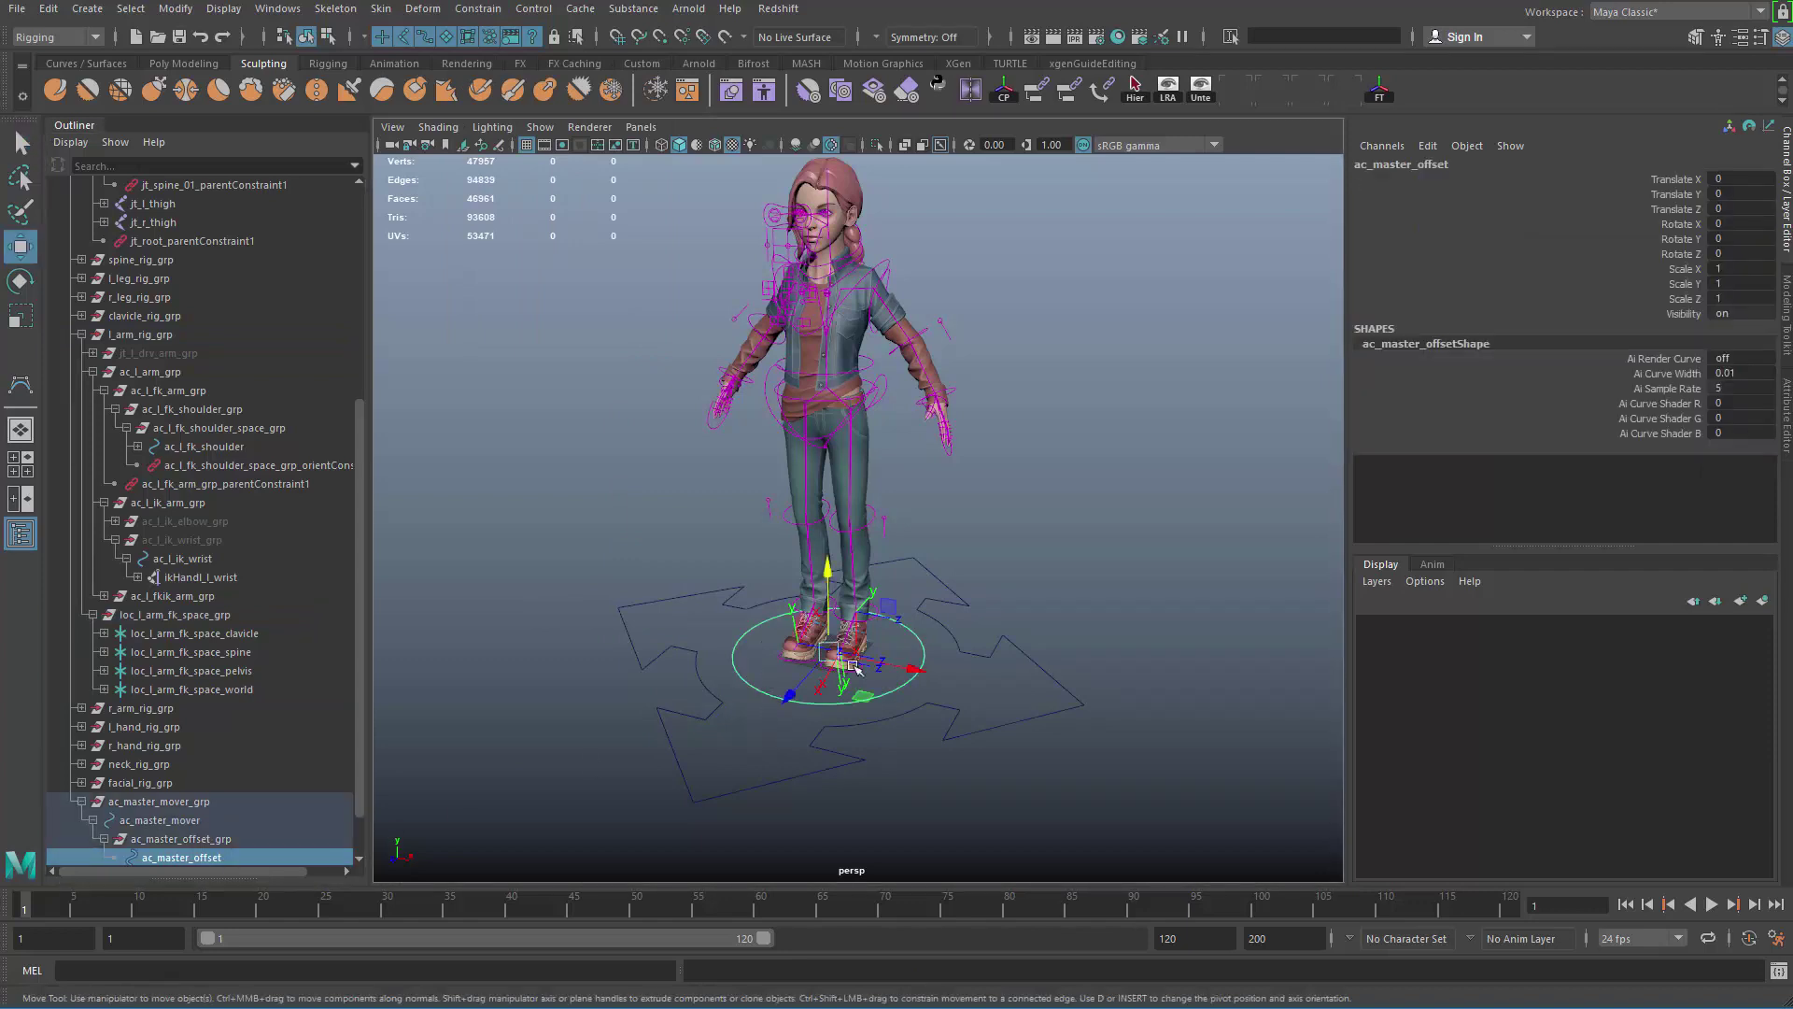
pyautogui.moveTo(829, 652); pyautogui.dragTo(646, 603)
pyautogui.hotkey('ctrl', 'z')
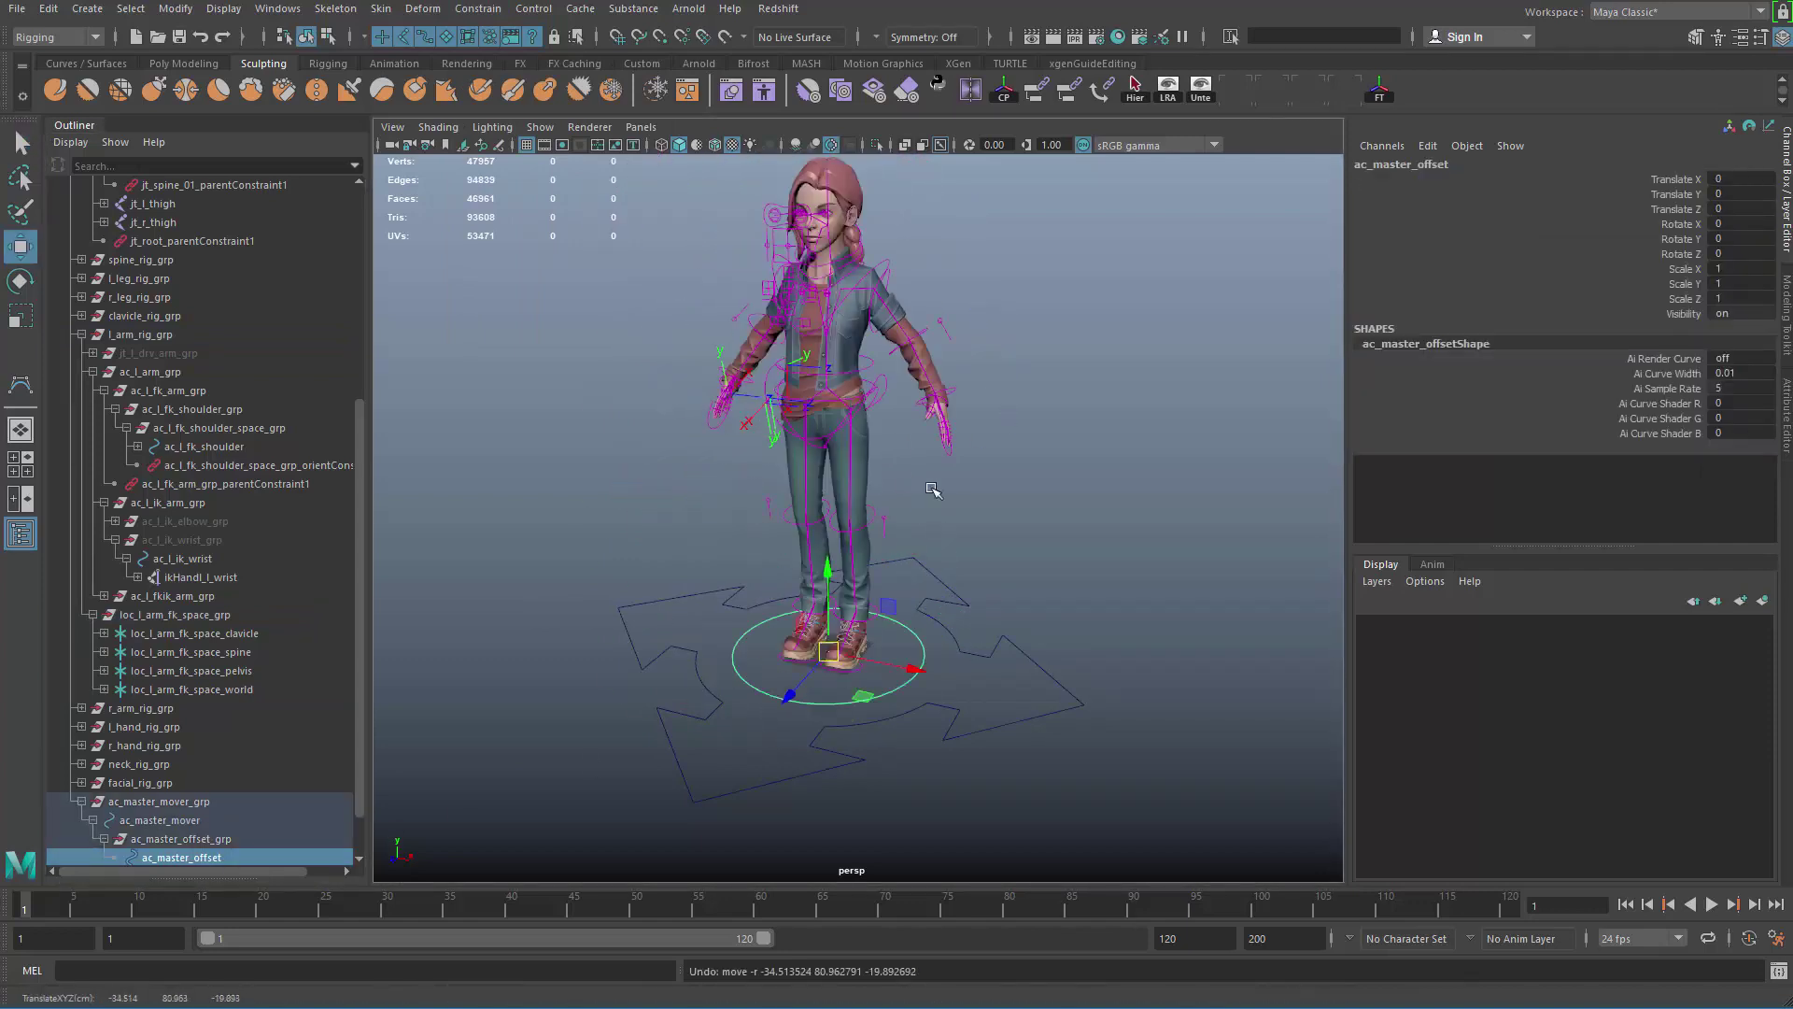
pyautogui.press('e')
pyautogui.moveTo(871, 598); pyautogui.dragTo(819, 551)
pyautogui.hotkey('ctrl', 'z')
pyautogui.press('q')
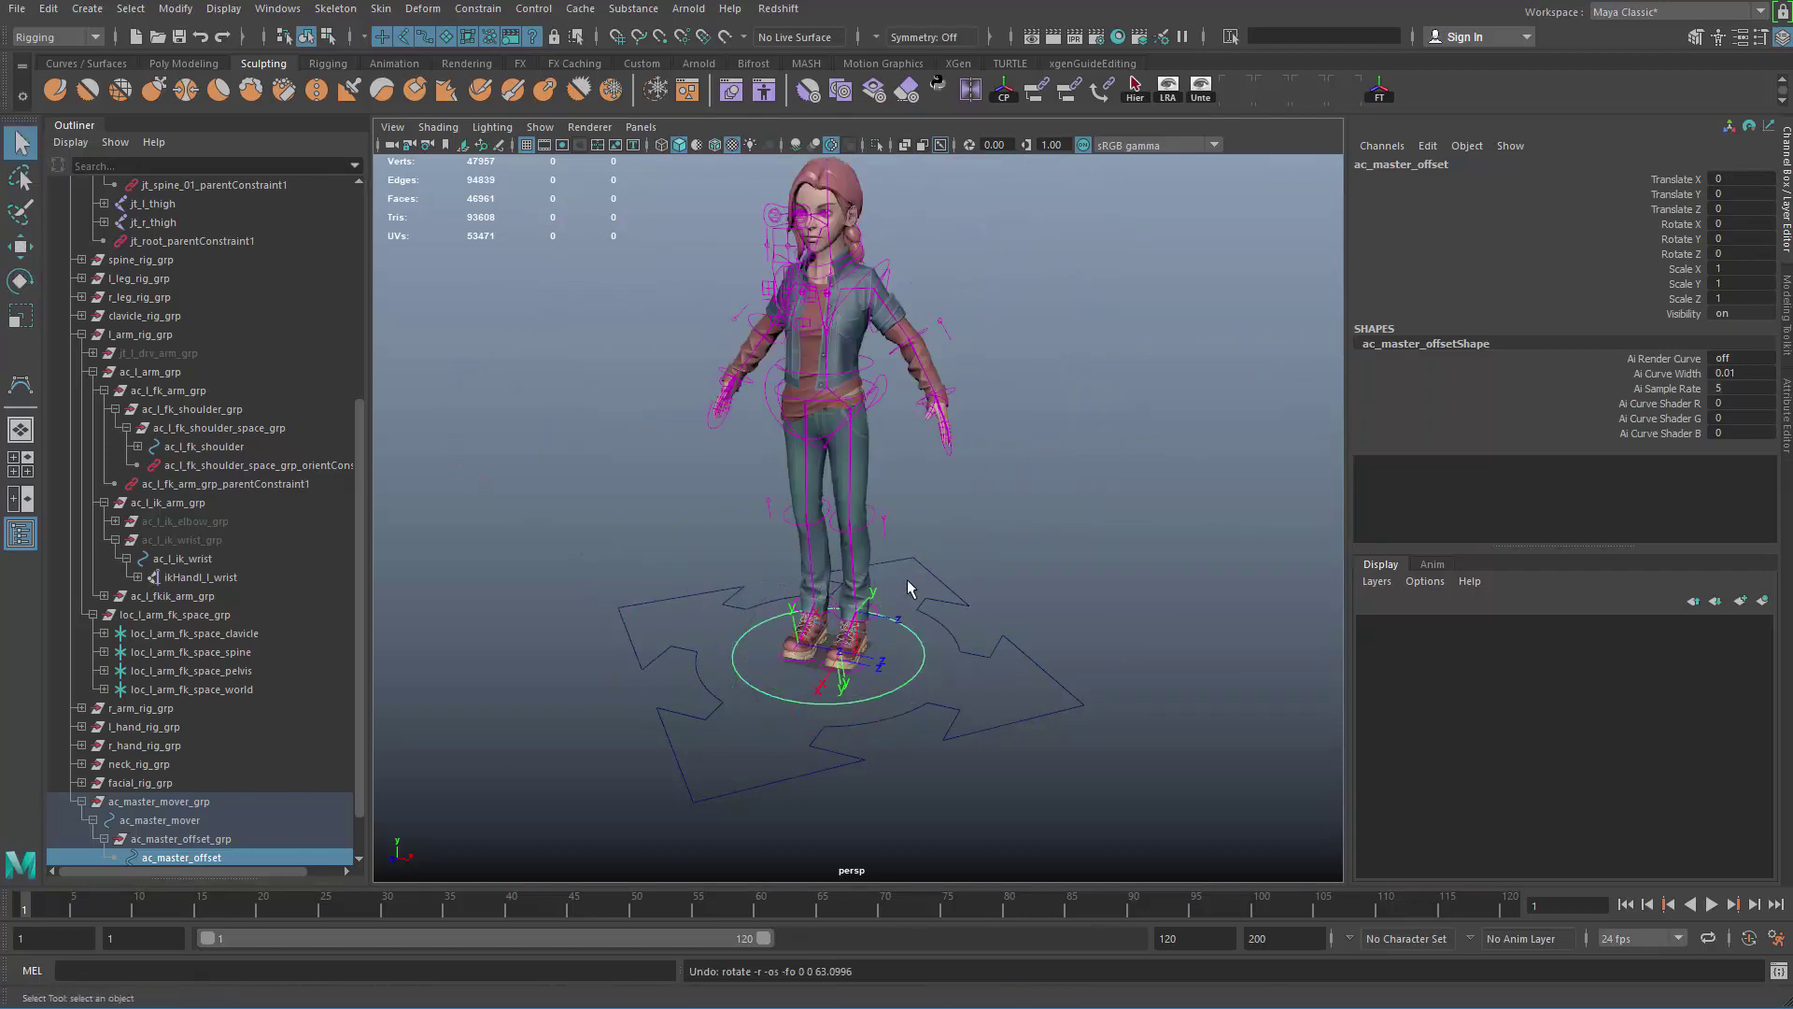
pyautogui.scroll(4, 906, 579)
pyautogui.keyDown('alt'); pyautogui.moveTo(772, 551); pyautogui.dragTo(811, 672, button='middle'); pyautogui.keyUp('alt')
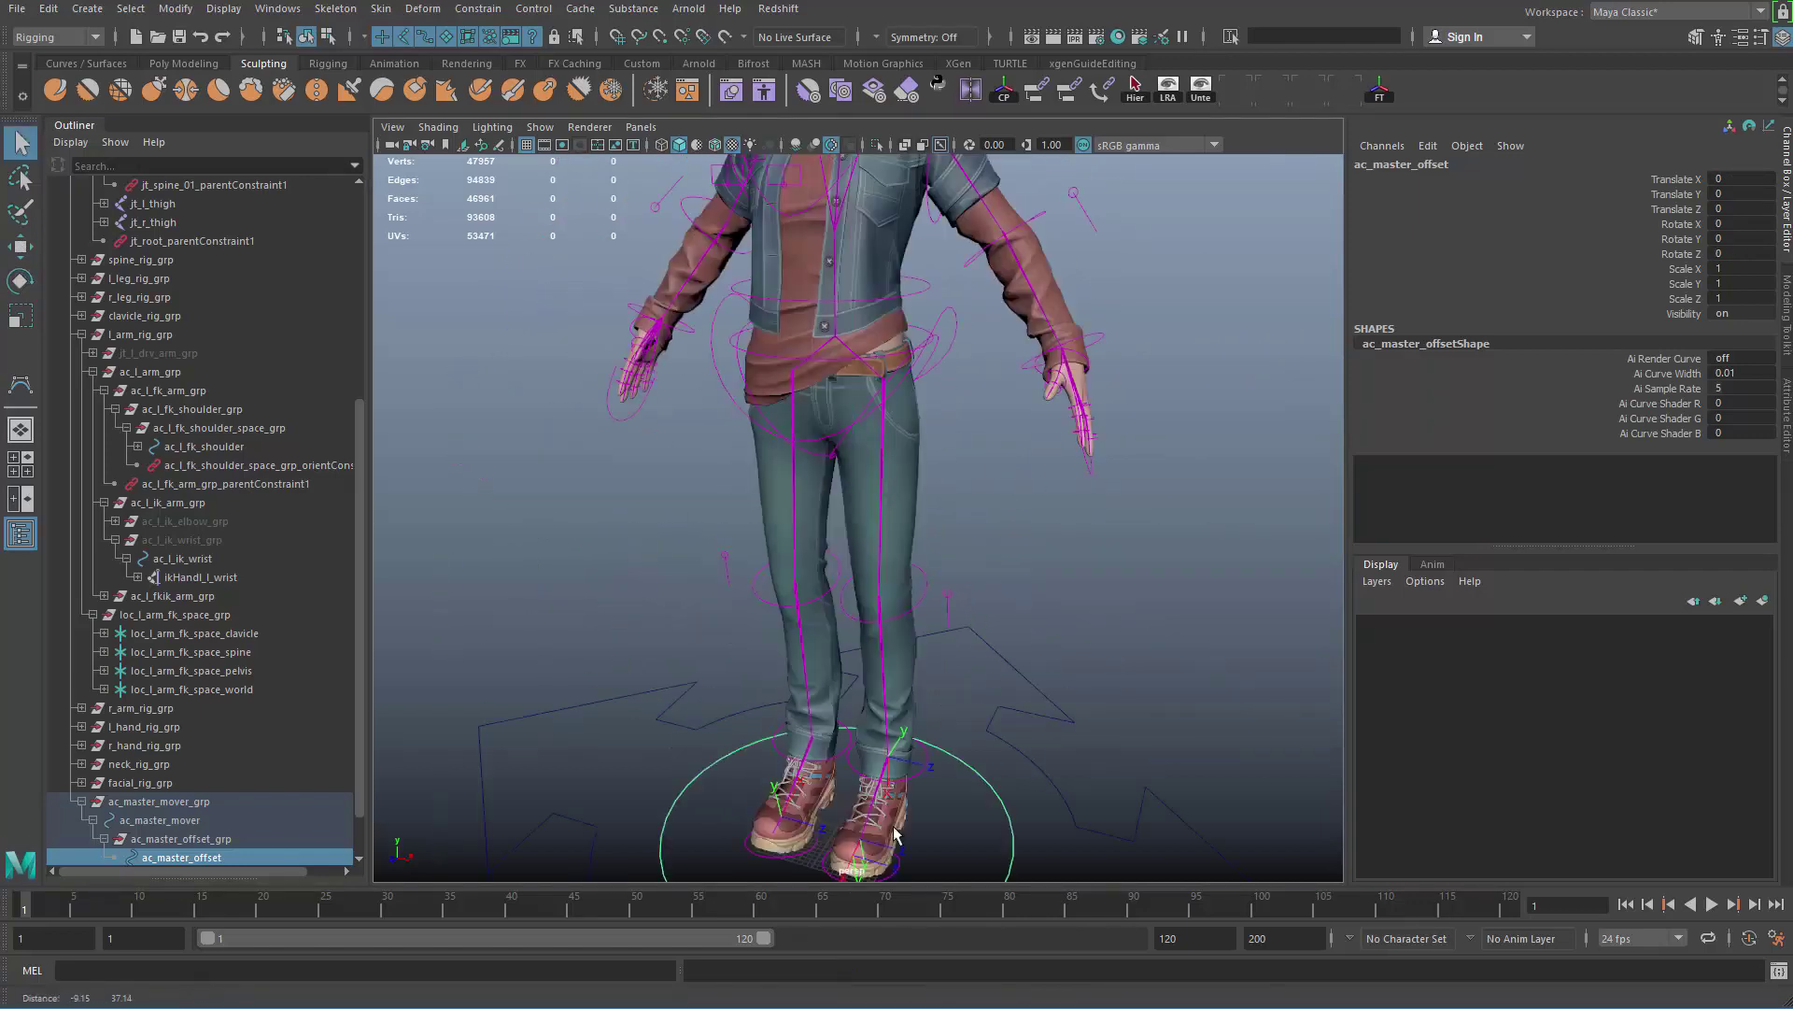
pyautogui.keyDown('alt'); pyautogui.moveTo(811, 672); pyautogui.dragTo(852, 551); pyautogui.keyUp('alt')
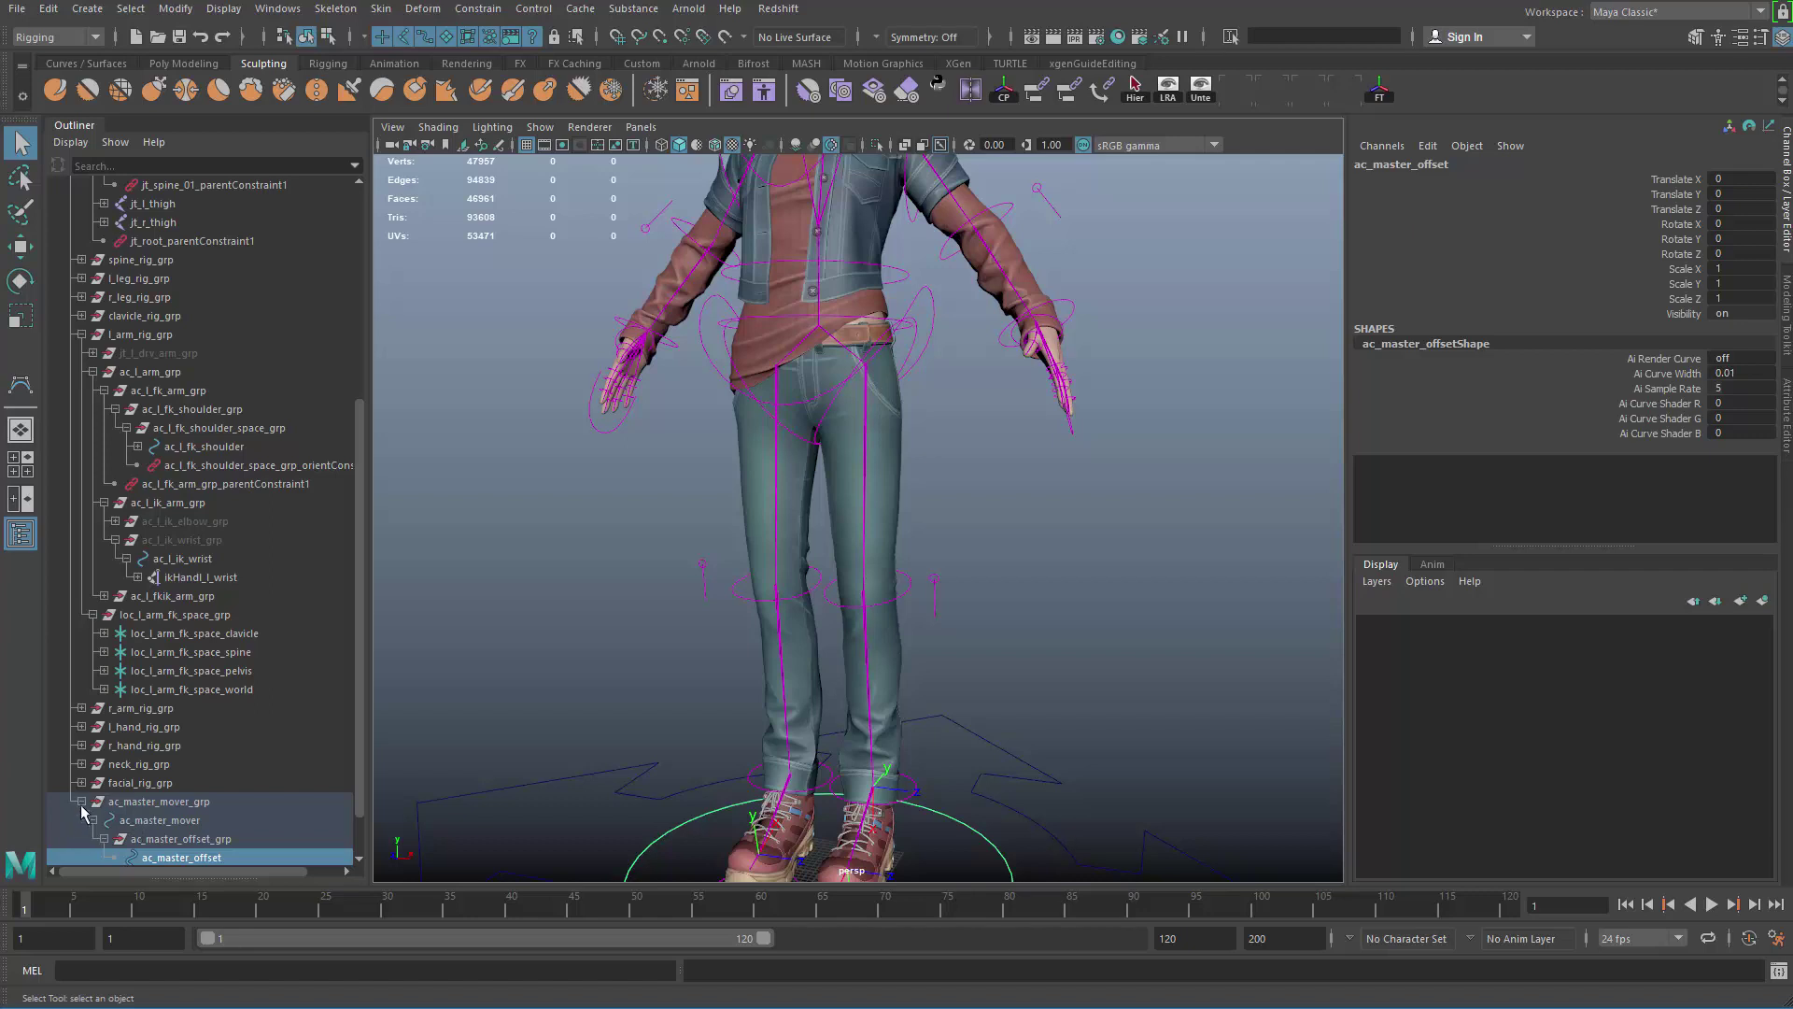
# Step: Collapse ac_master_mover_grp and review the clavicle, spine, pelvis and world space locators of the left FK arm
pyautogui.click(81, 802)
pyautogui.moveTo(250, 635); pyautogui.dragTo(252, 691)
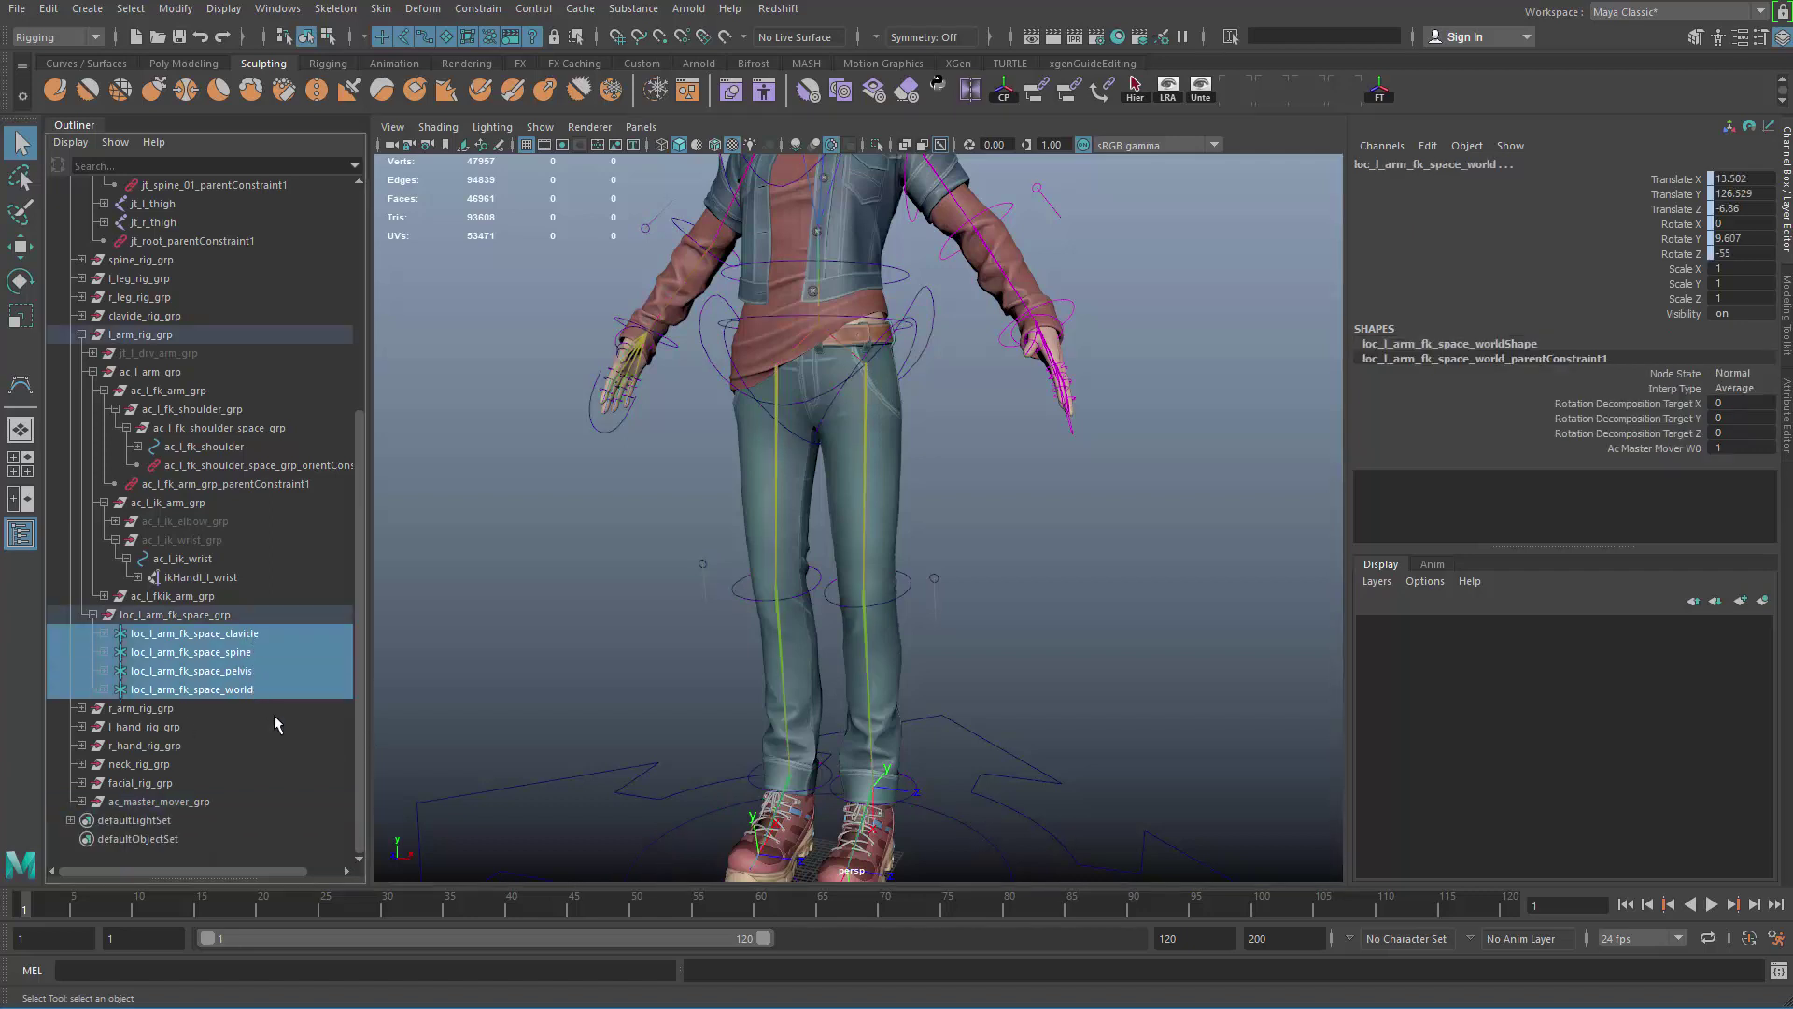
pyautogui.click(221, 635)
pyautogui.click(231, 652)
pyautogui.click(241, 689)
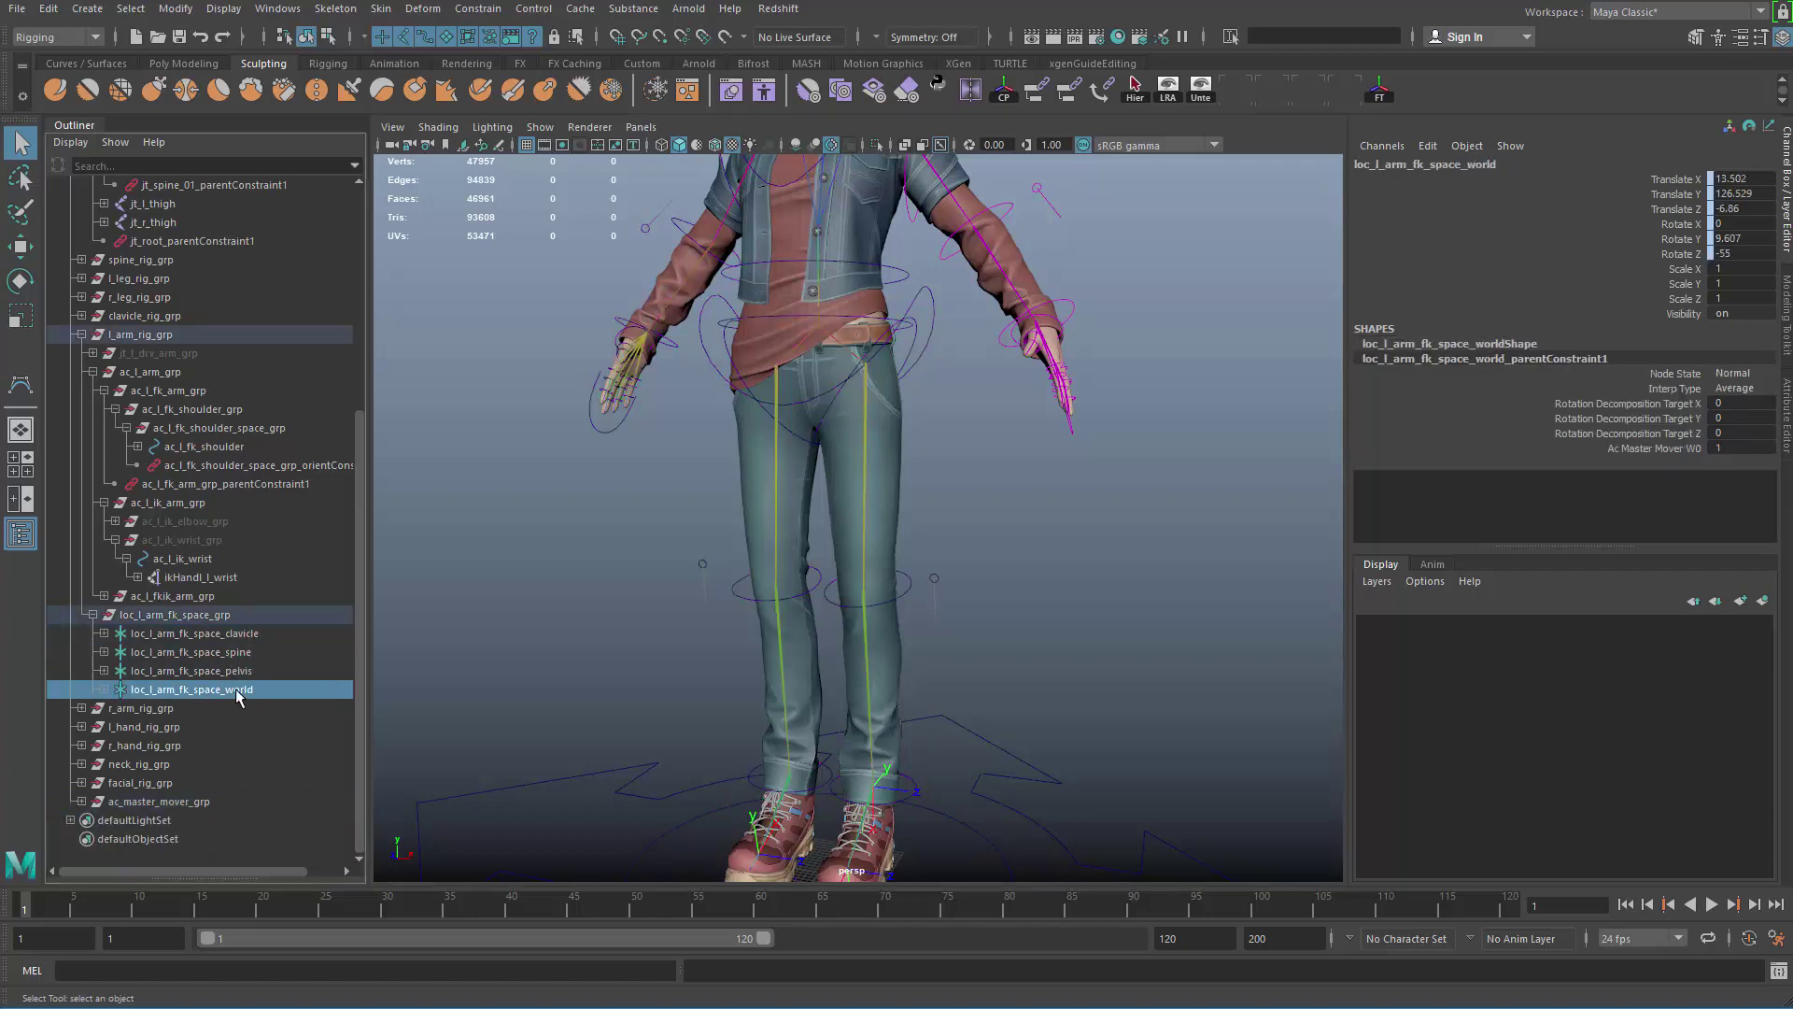
pyautogui.click(245, 671)
pyautogui.click(249, 652)
pyautogui.click(255, 637)
pyautogui.click(249, 655)
pyautogui.click(252, 636)
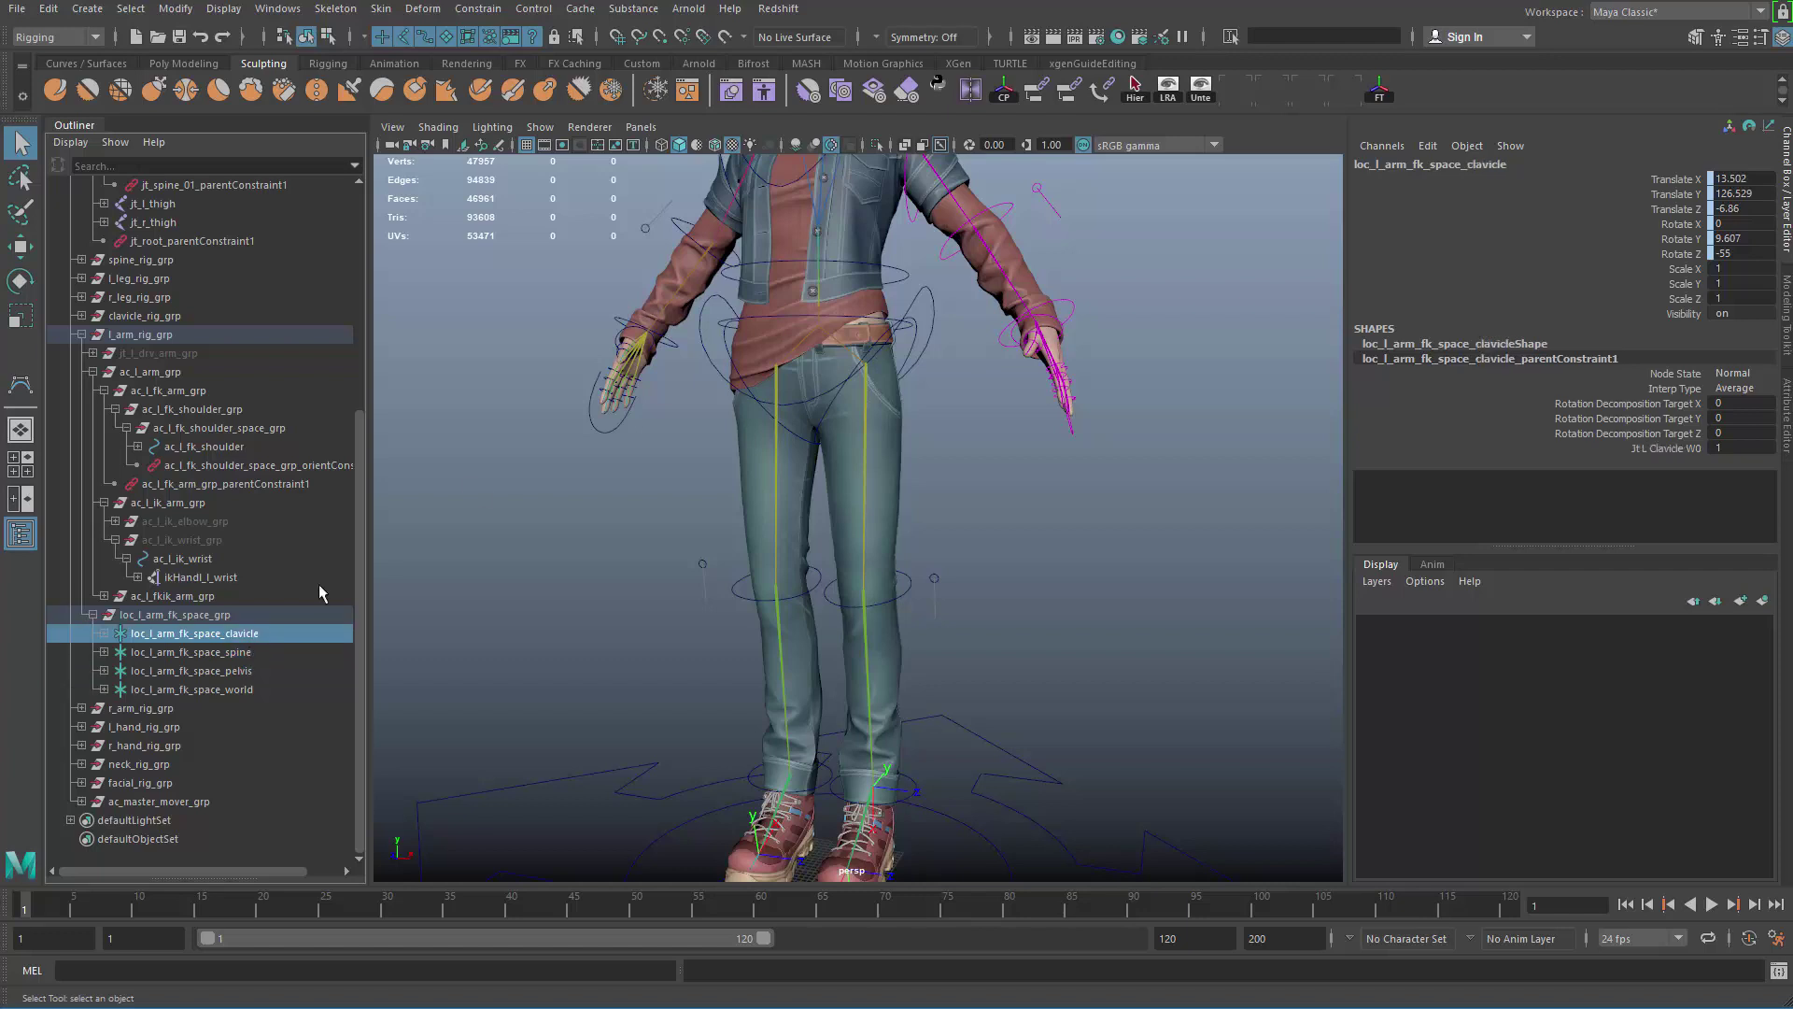
# Step: Test-rotate the ac_l_clavicle control, inspect ac_l_fk_shoulder and ac_l_fk_shoulder_space_grp, and undo the rotation
pyautogui.keyDown('alt'); pyautogui.moveTo(799, 396); pyautogui.dragTo(882, 684, button='middle'); pyautogui.keyUp('alt')
pyautogui.keyDown('alt'); pyautogui.moveTo(882, 681); pyautogui.dragTo(833, 456, button='right'); pyautogui.keyUp('alt')
pyautogui.click(834, 457)
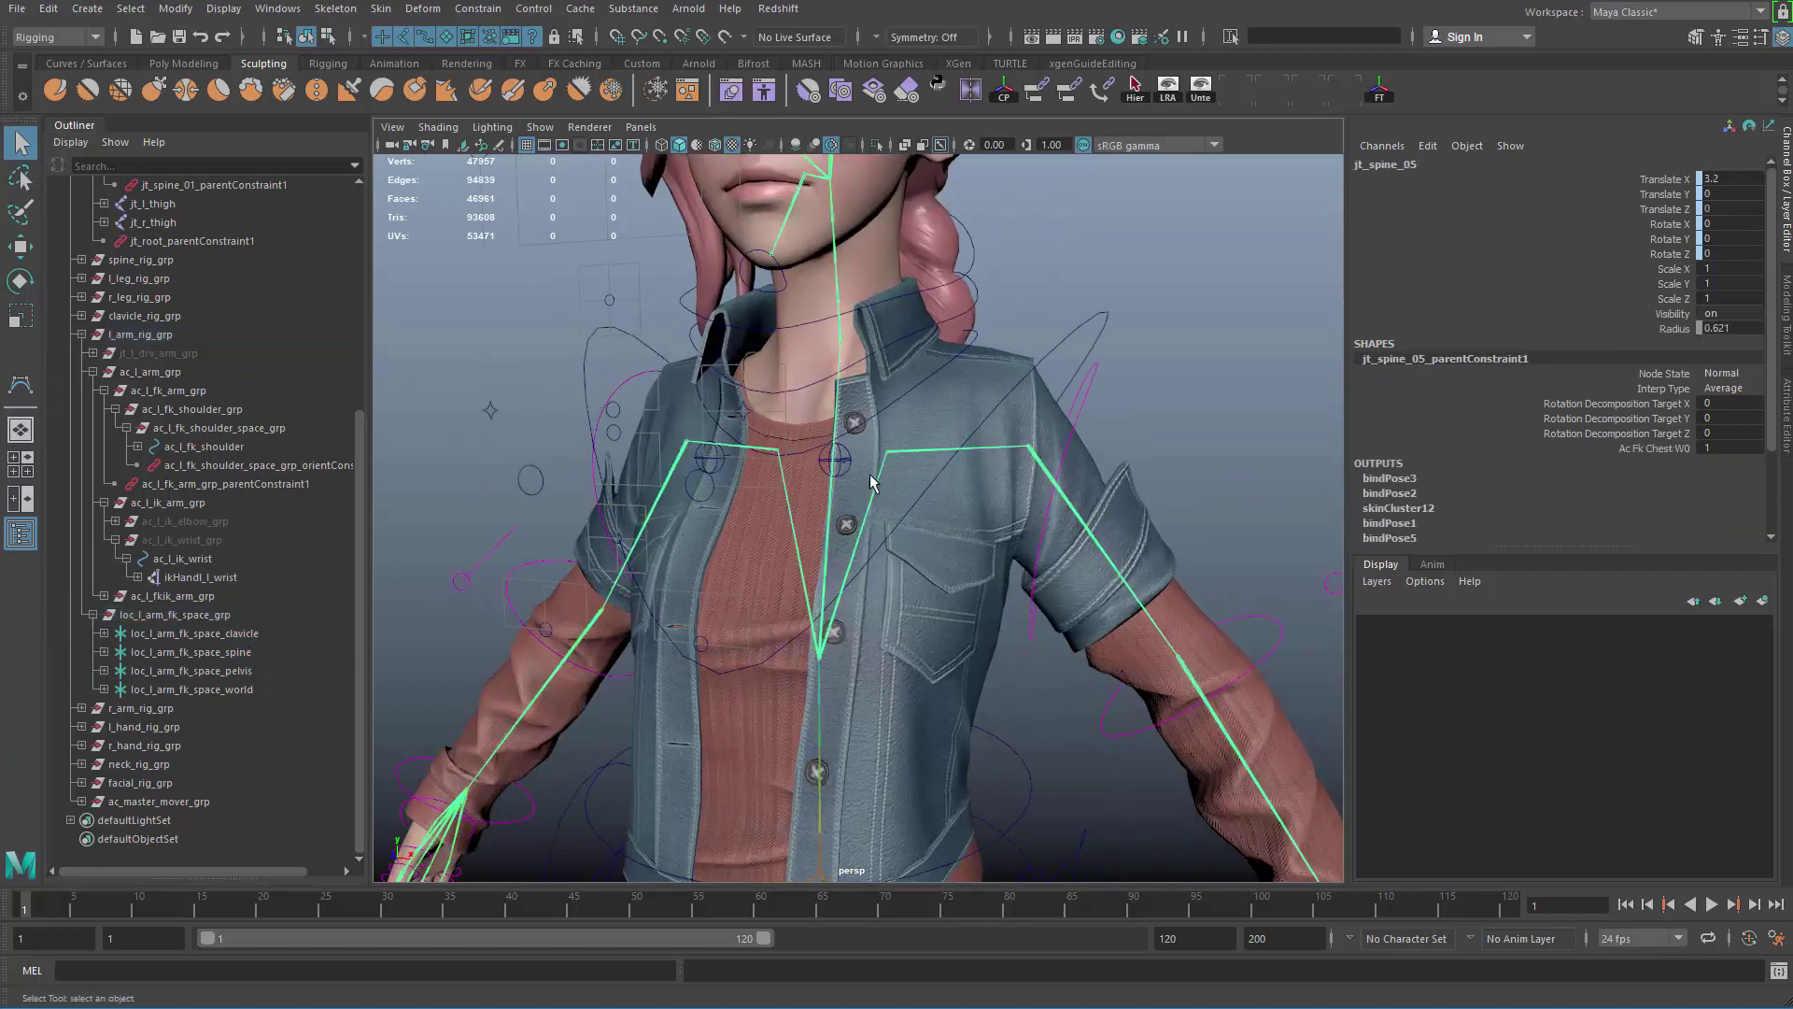
pyautogui.click(836, 460)
pyautogui.press('e')
pyautogui.moveTo(897, 425); pyautogui.dragTo(812, 335)
pyautogui.click(210, 447)
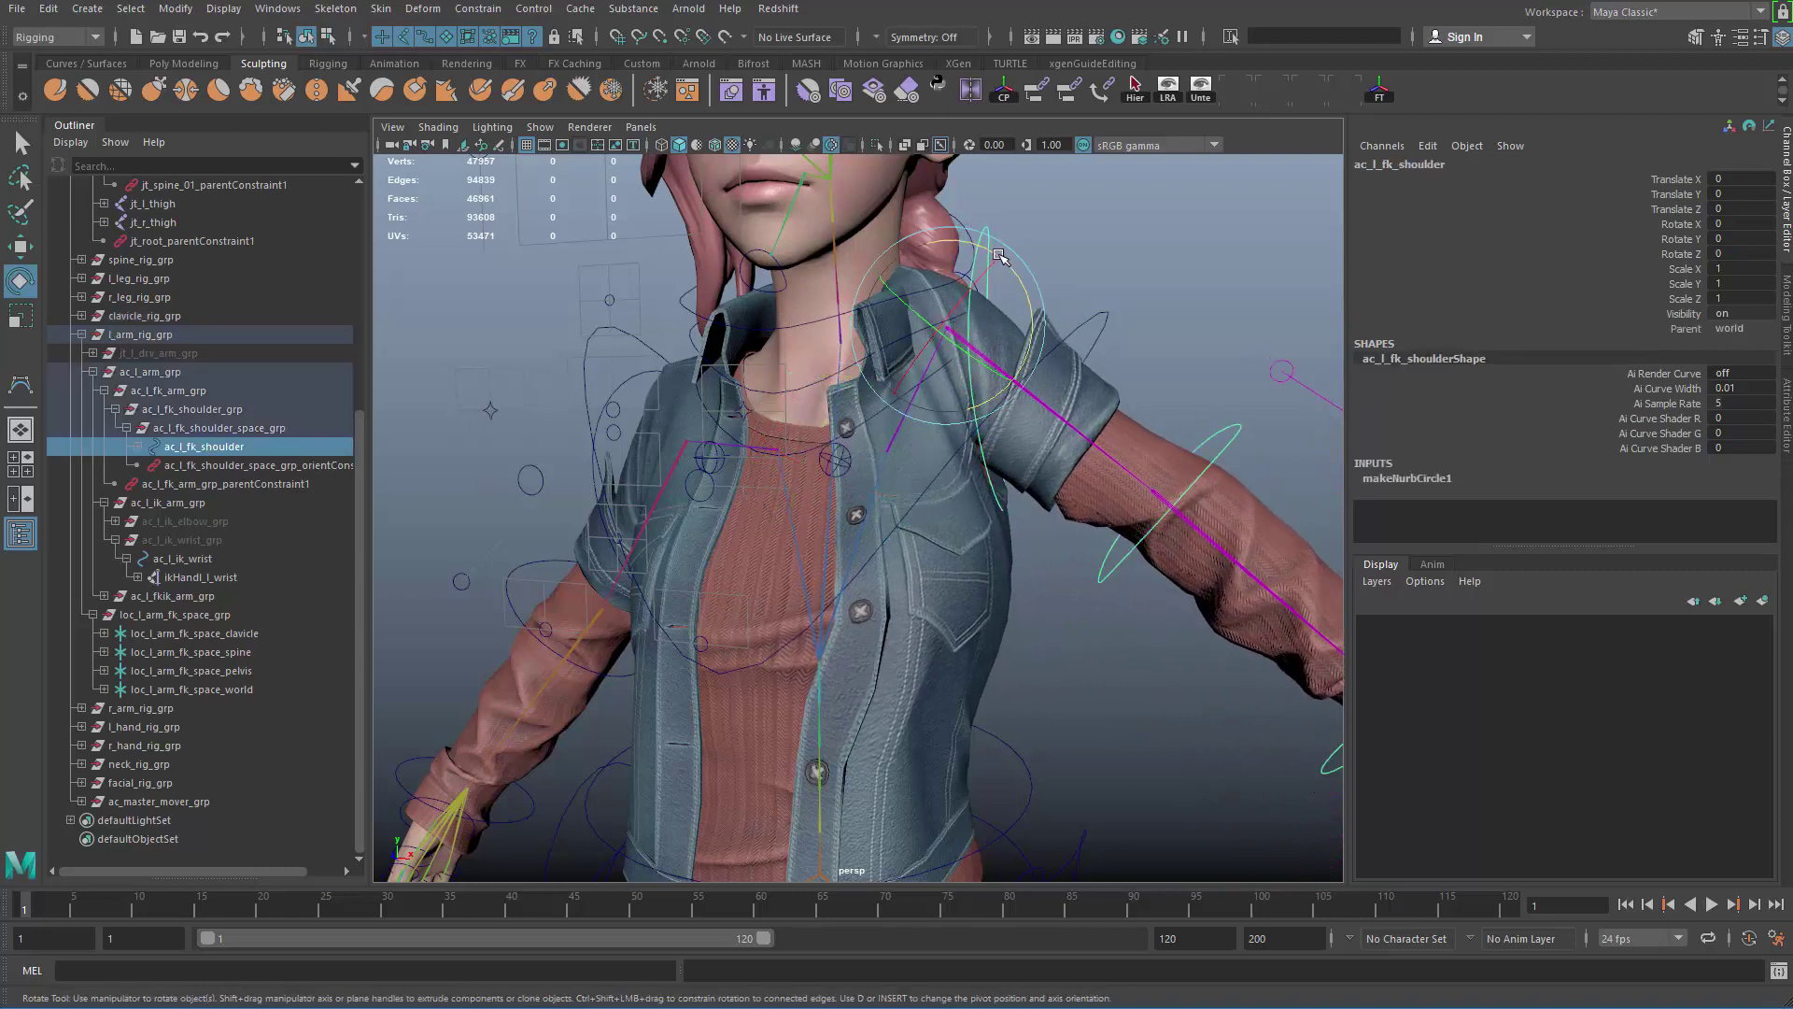
pyautogui.click(269, 428)
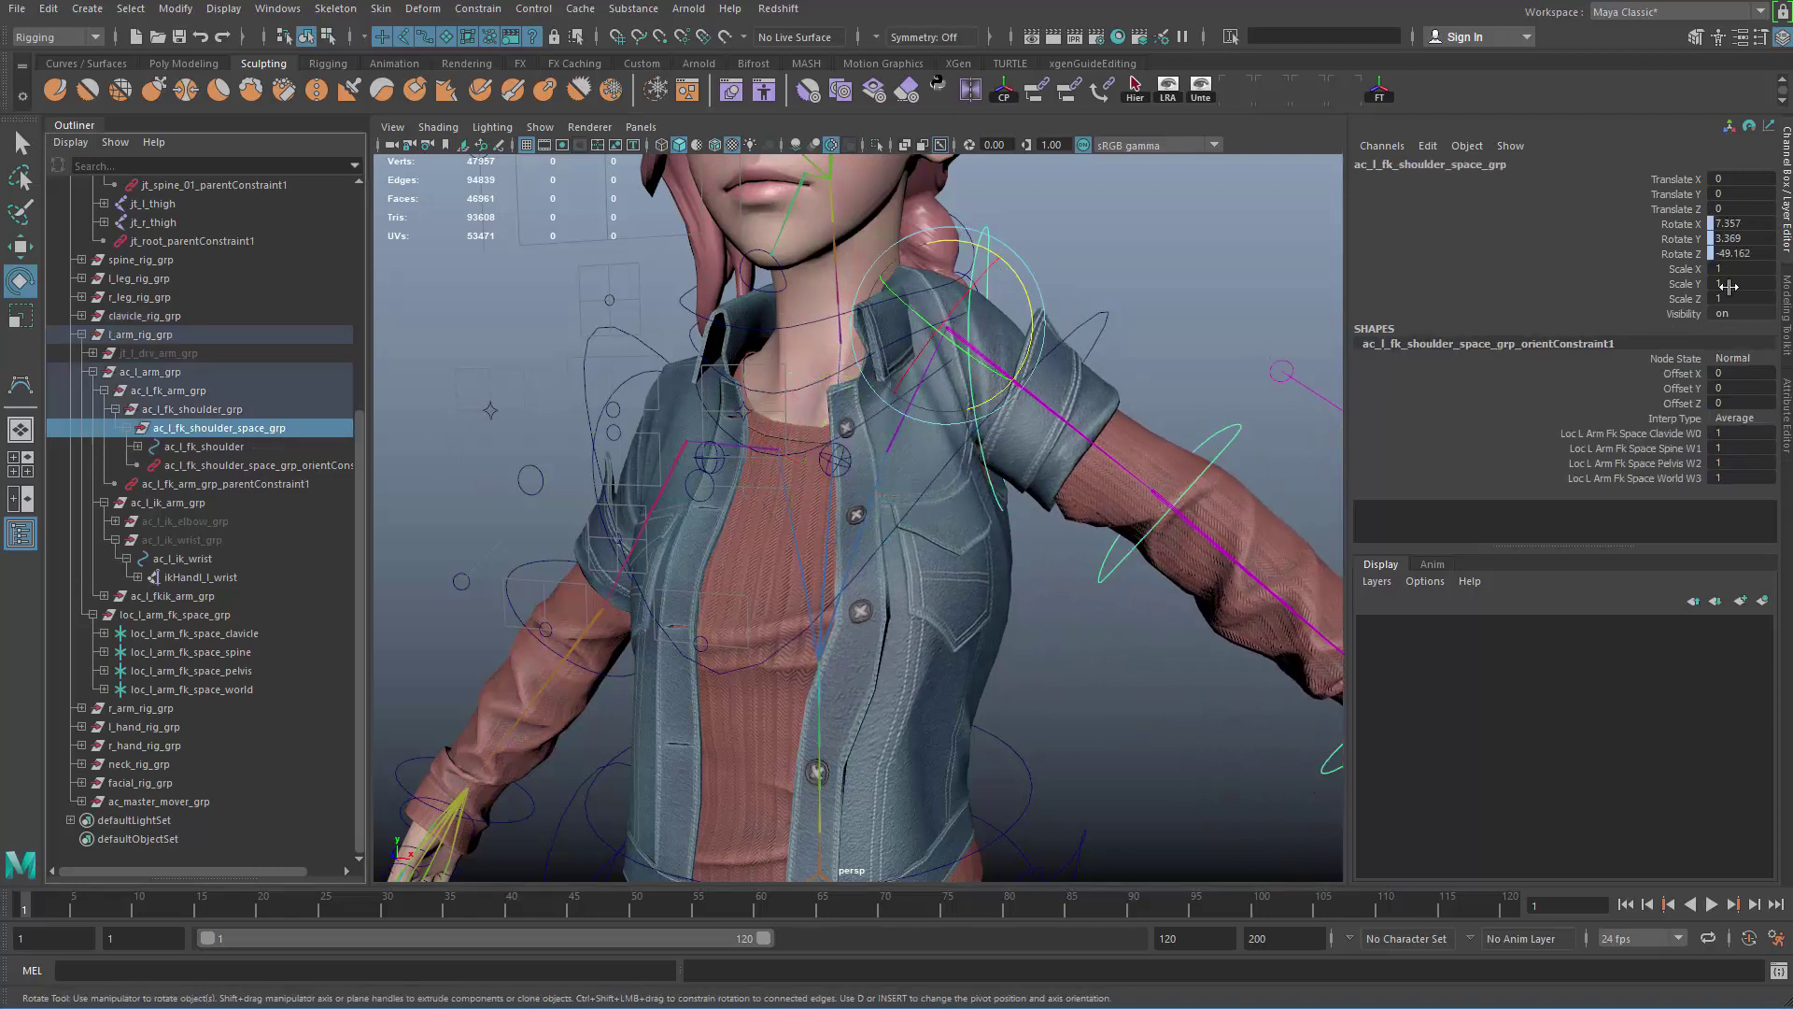
pyautogui.keyDown('alt'); pyautogui.moveTo(1227, 625); pyautogui.dragTo(1037, 653, button='middle'); pyautogui.keyUp('alt')
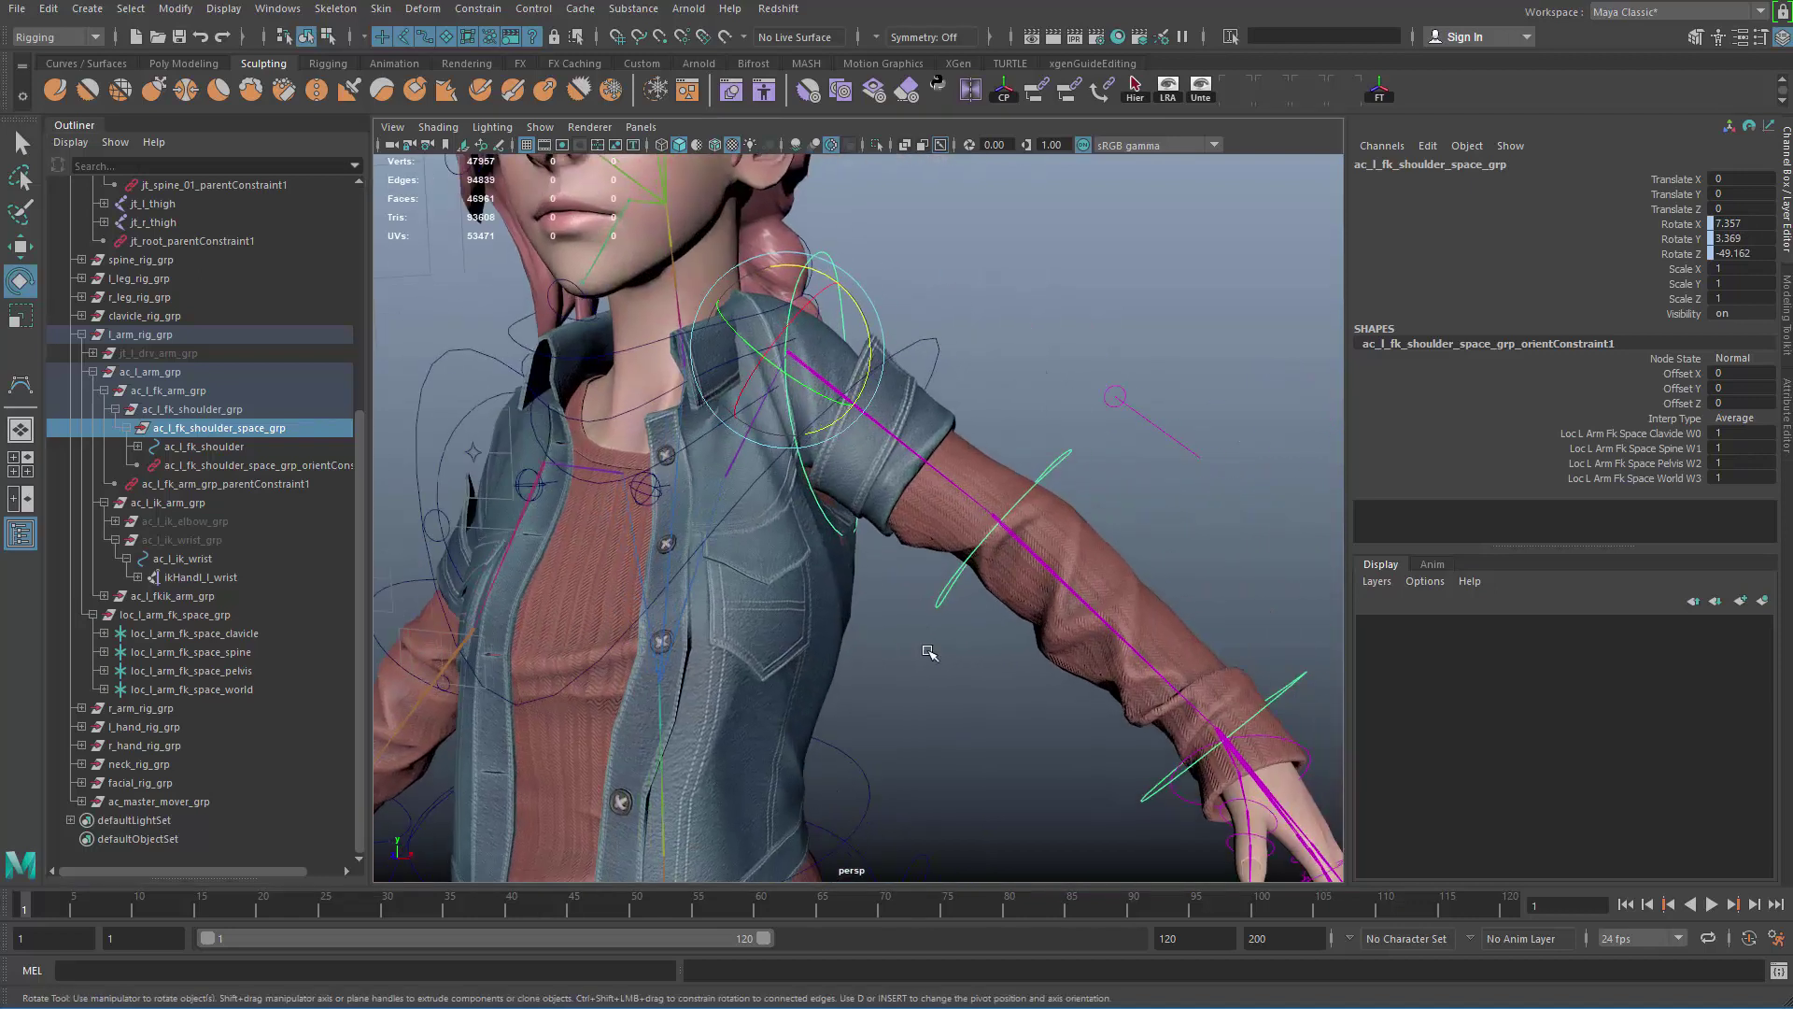
pyautogui.hotkey('ctrl', 'z')
pyautogui.hotkey('ctrl', 'z')
pyautogui.hotkey('ctrl', 'z')
pyautogui.press('q')
pyautogui.click(704, 557)
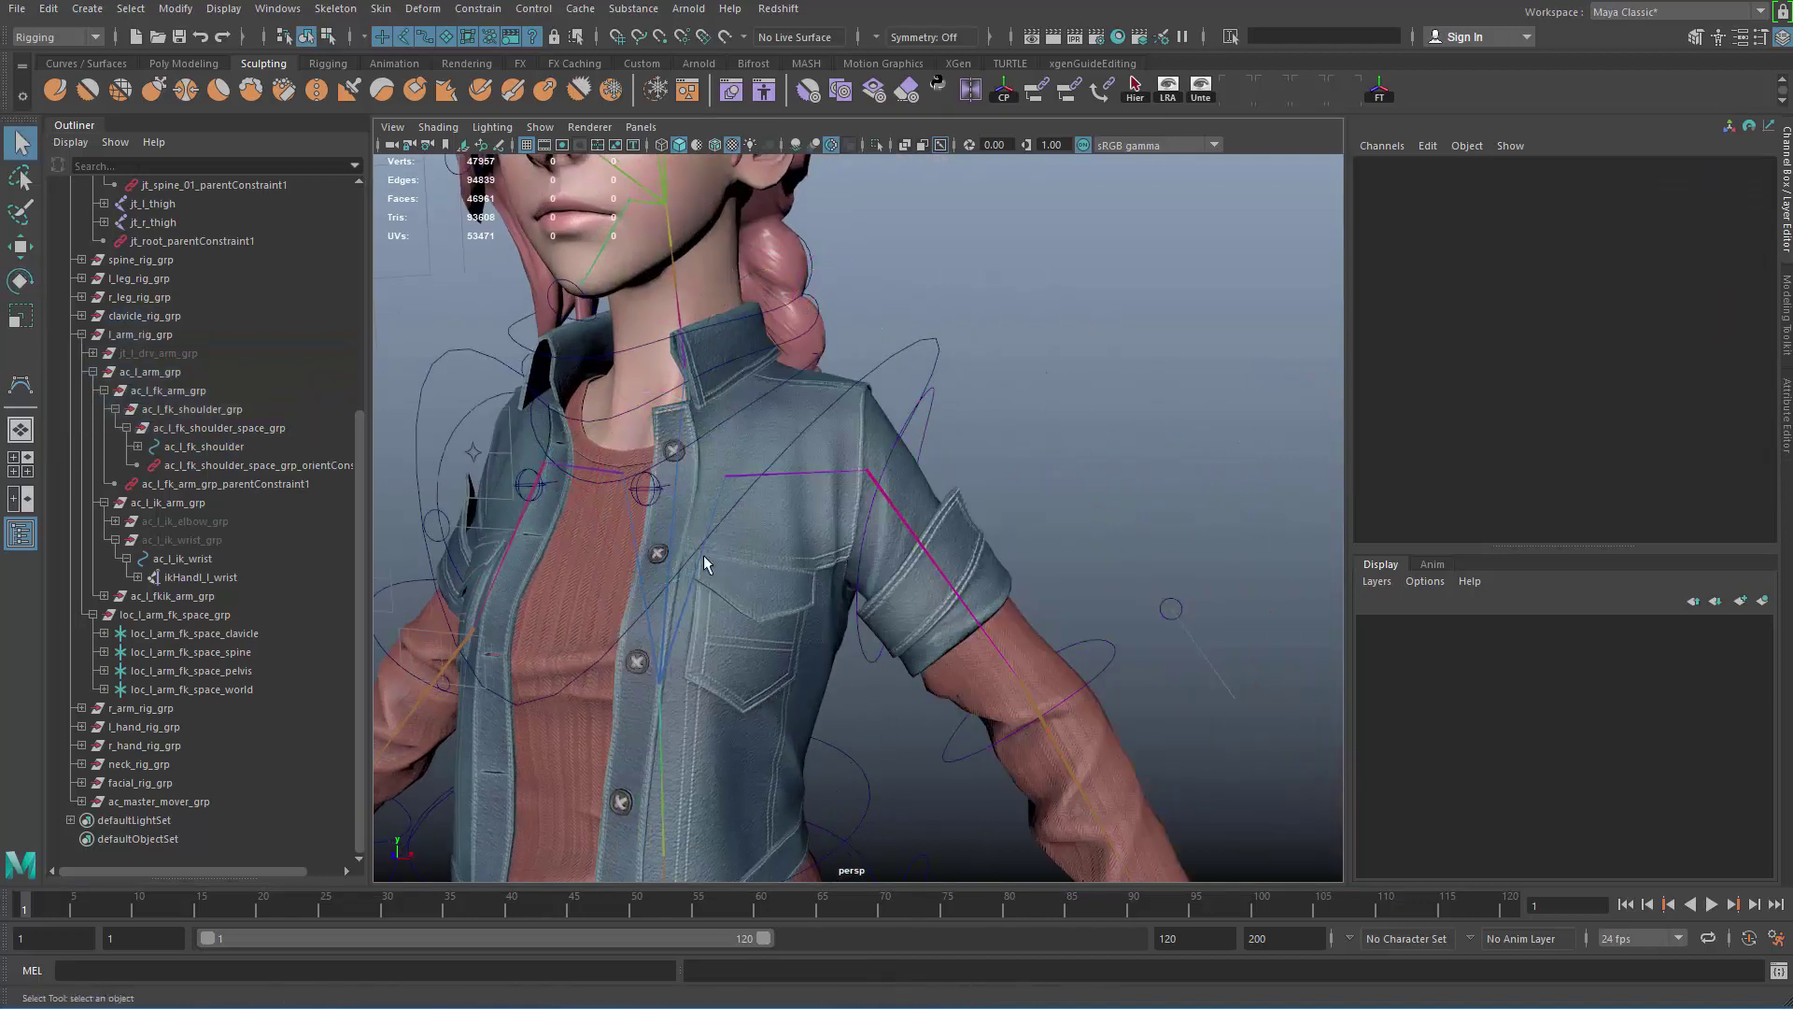
# Step: Rotate ac_l_clavicle again to check how the left arm follows, and undo the rotation
pyautogui.click(653, 480)
pyautogui.press('e')
pyautogui.moveTo(707, 447); pyautogui.dragTo(645, 541)
pyautogui.hotkey('ctrl', 'z')
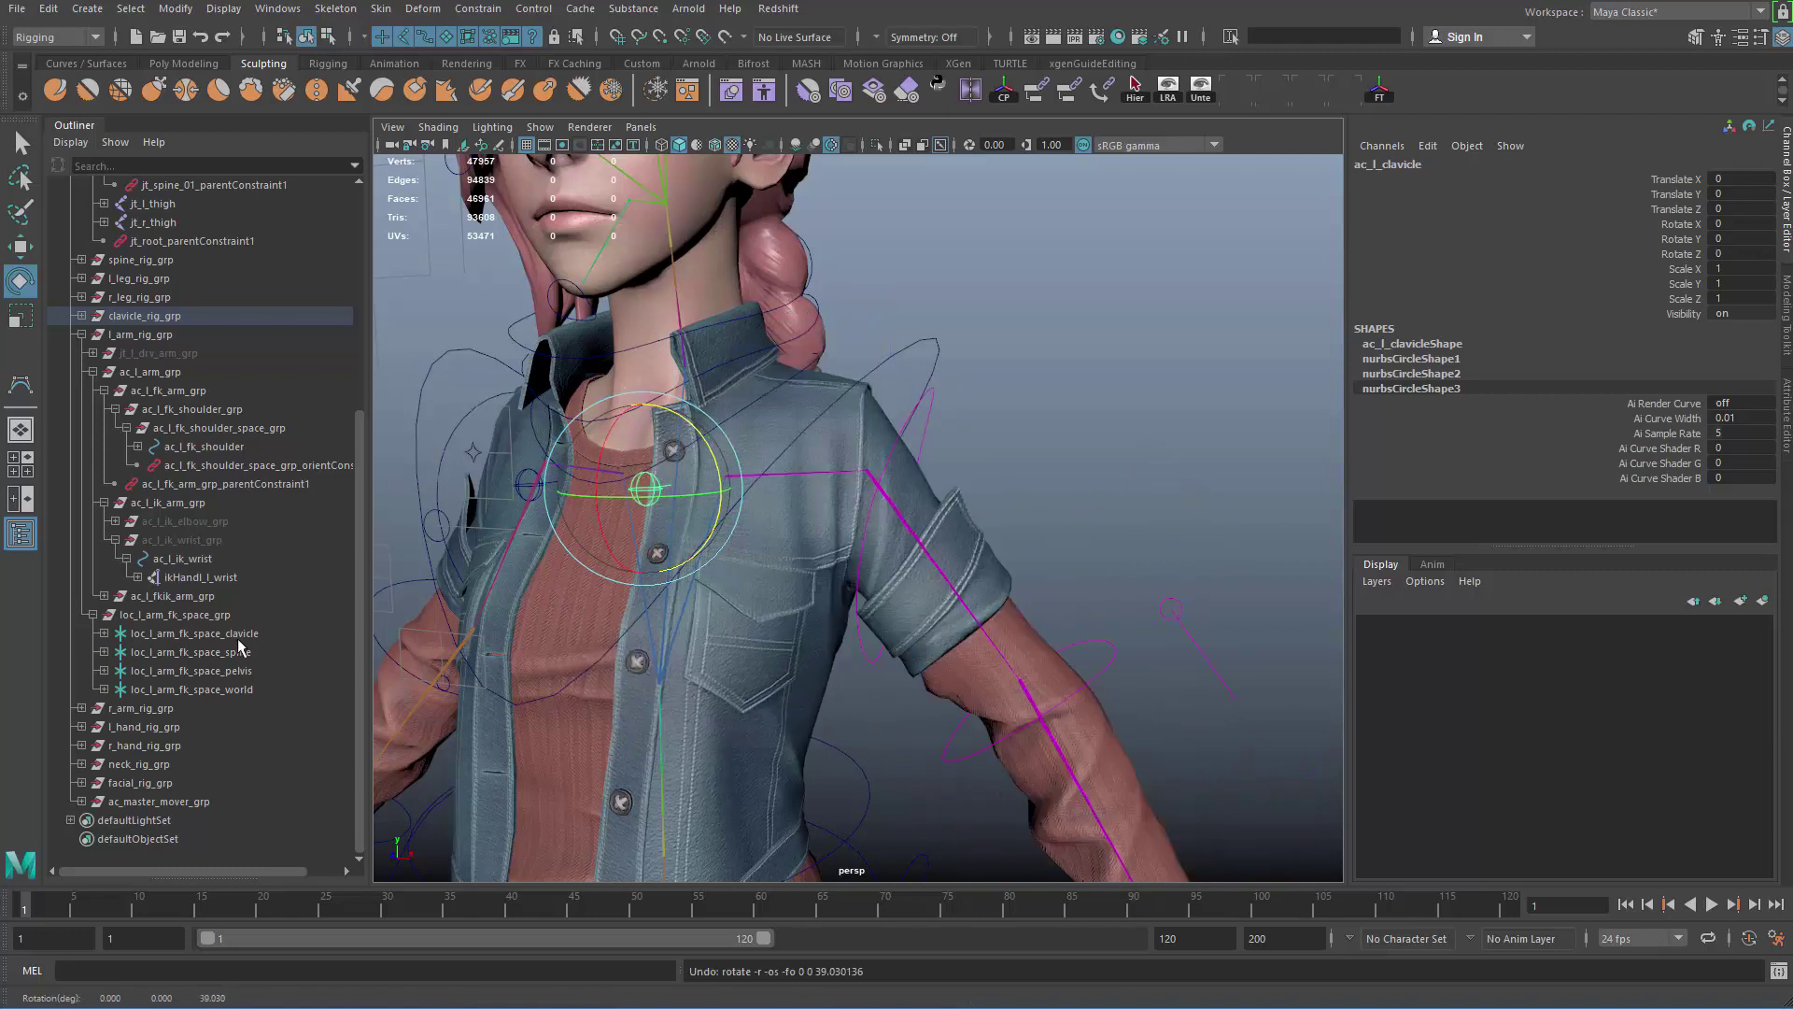
pyautogui.press('q')
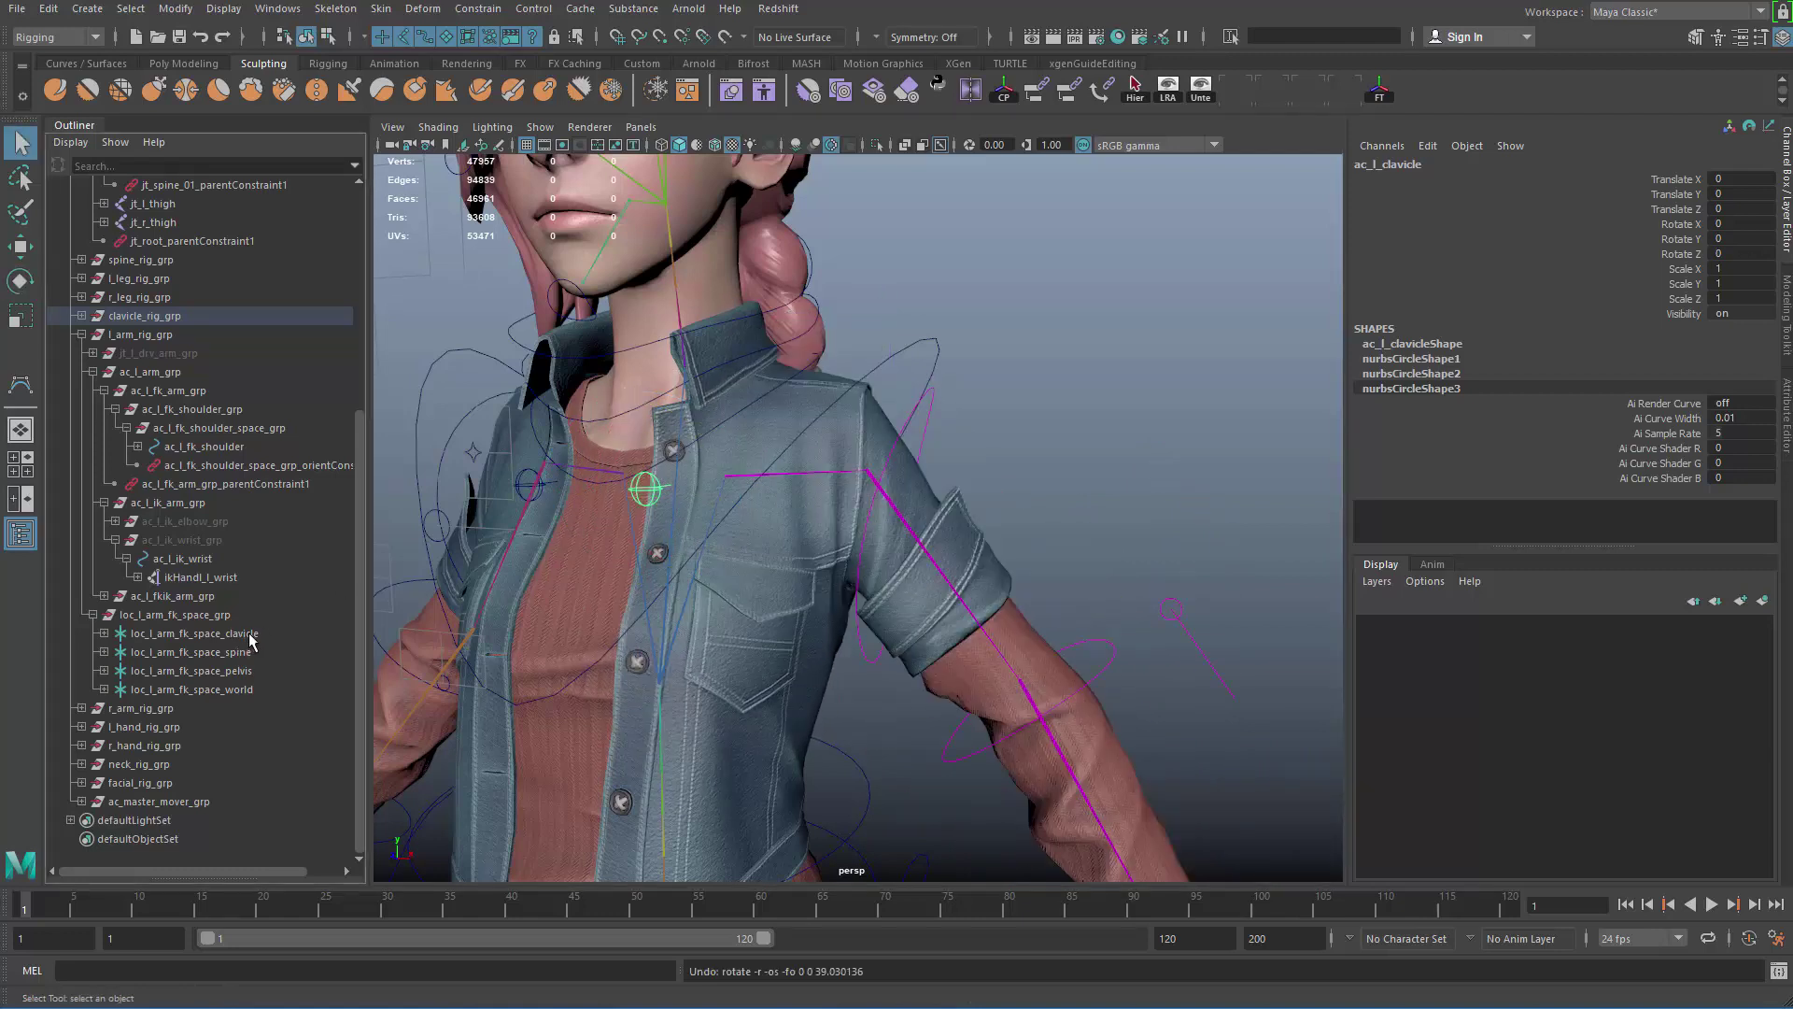
# Step: Examine the four space weights on the ac_l_fk_shoulder_space_grp orient constraint and the Parent options of ac_l_fk_shoulder
pyautogui.click(280, 464)
pyautogui.moveTo(1723, 253); pyautogui.dragTo(1662, 297)
pyautogui.keyDown('alt'); pyautogui.moveTo(876, 492); pyautogui.dragTo(990, 435, button='middle'); pyautogui.keyUp('alt')
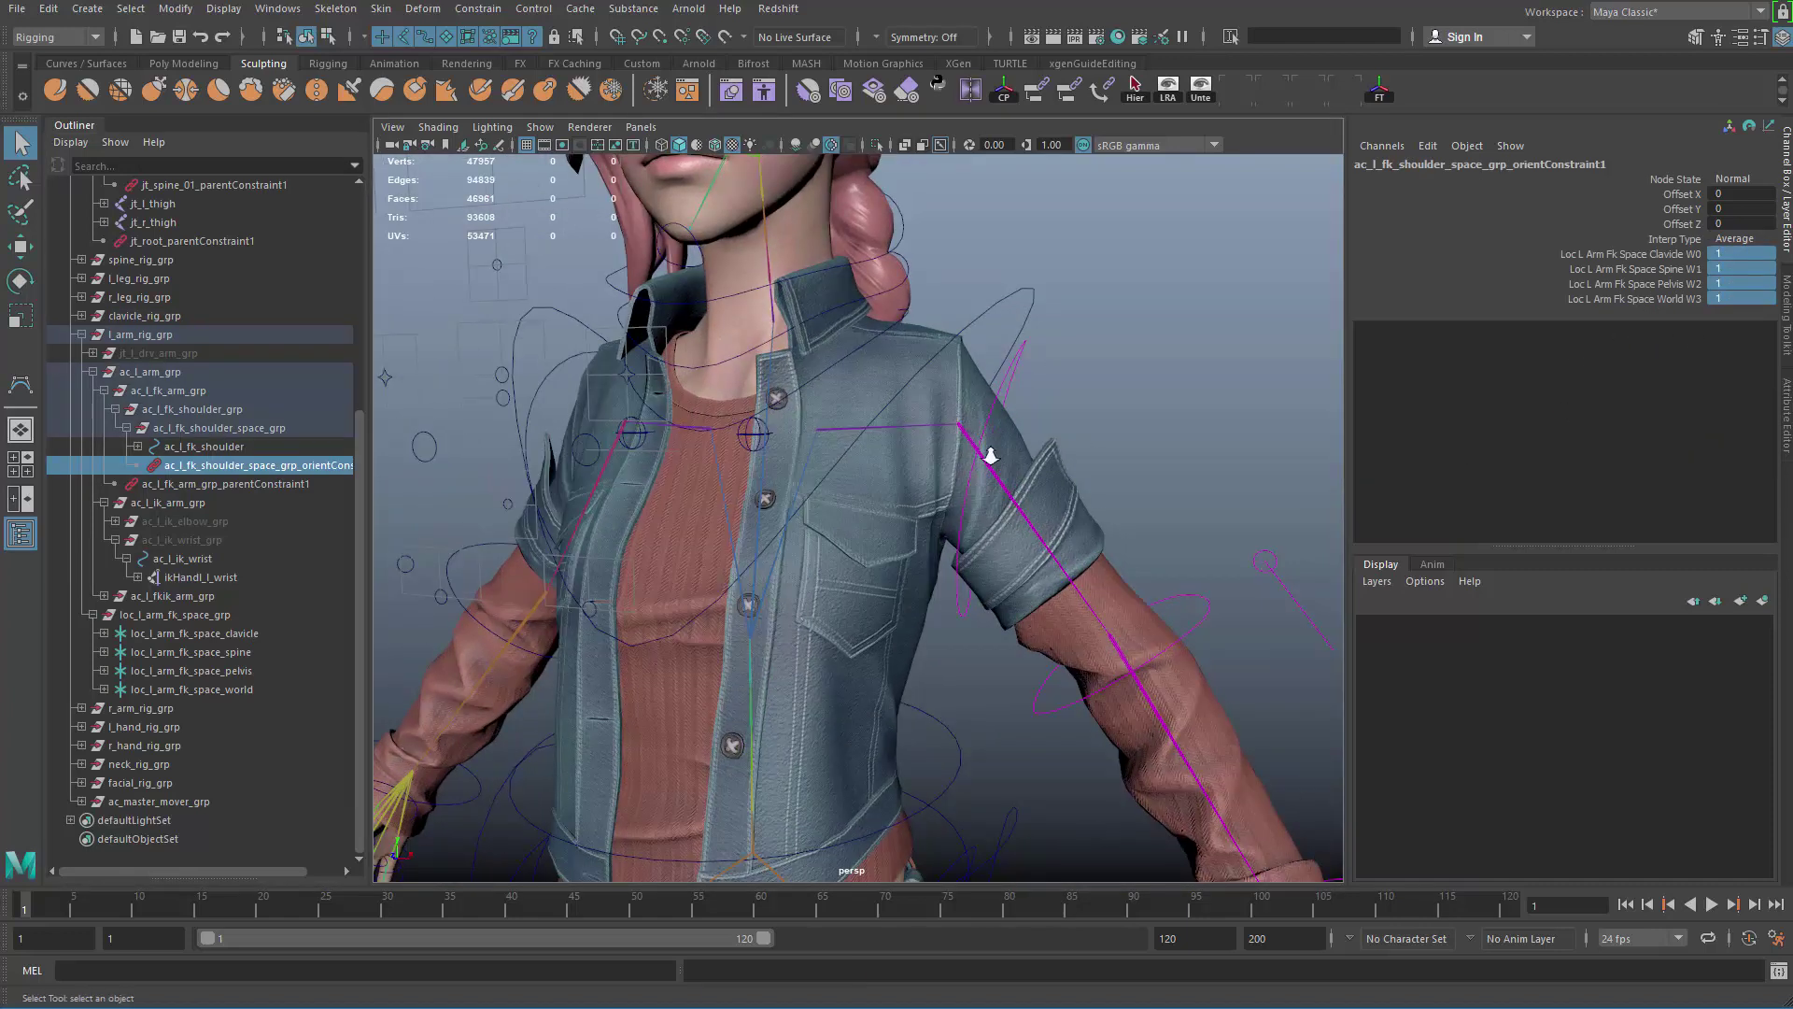
pyautogui.keyDown('alt'); pyautogui.moveTo(990, 455); pyautogui.dragTo(937, 504, button='right'); pyautogui.keyUp('alt')
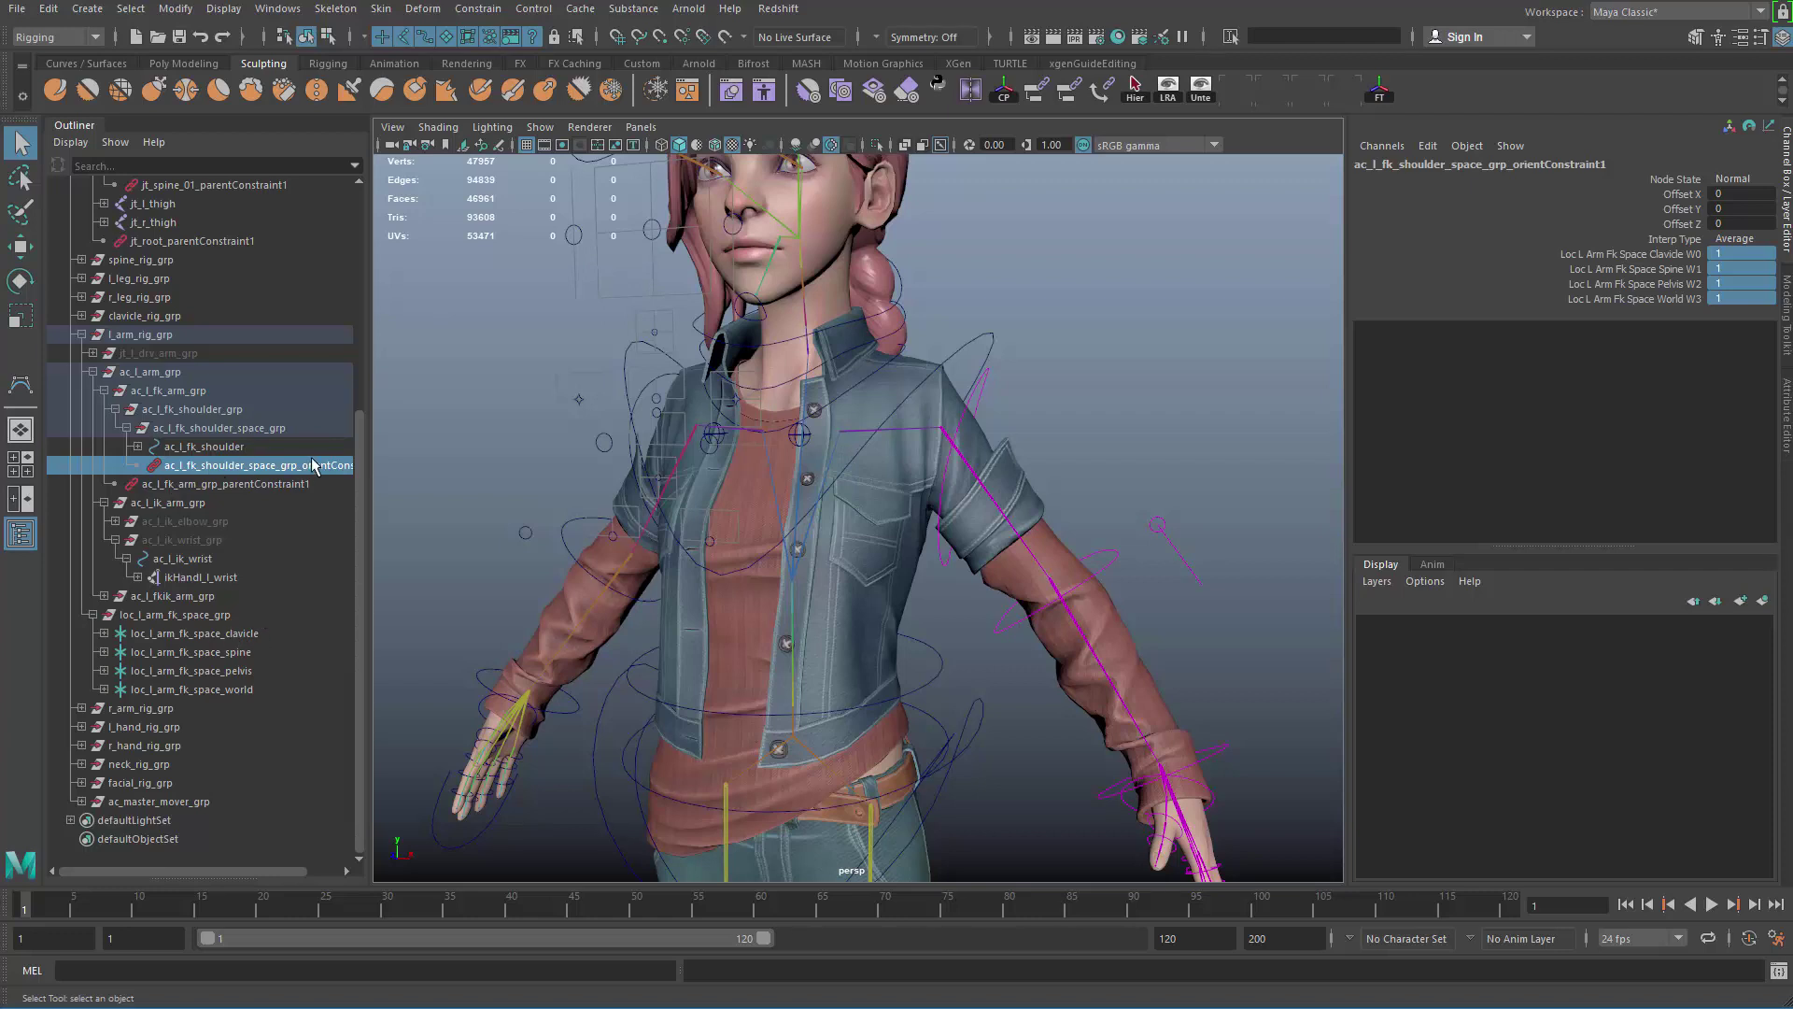
pyautogui.click(214, 450)
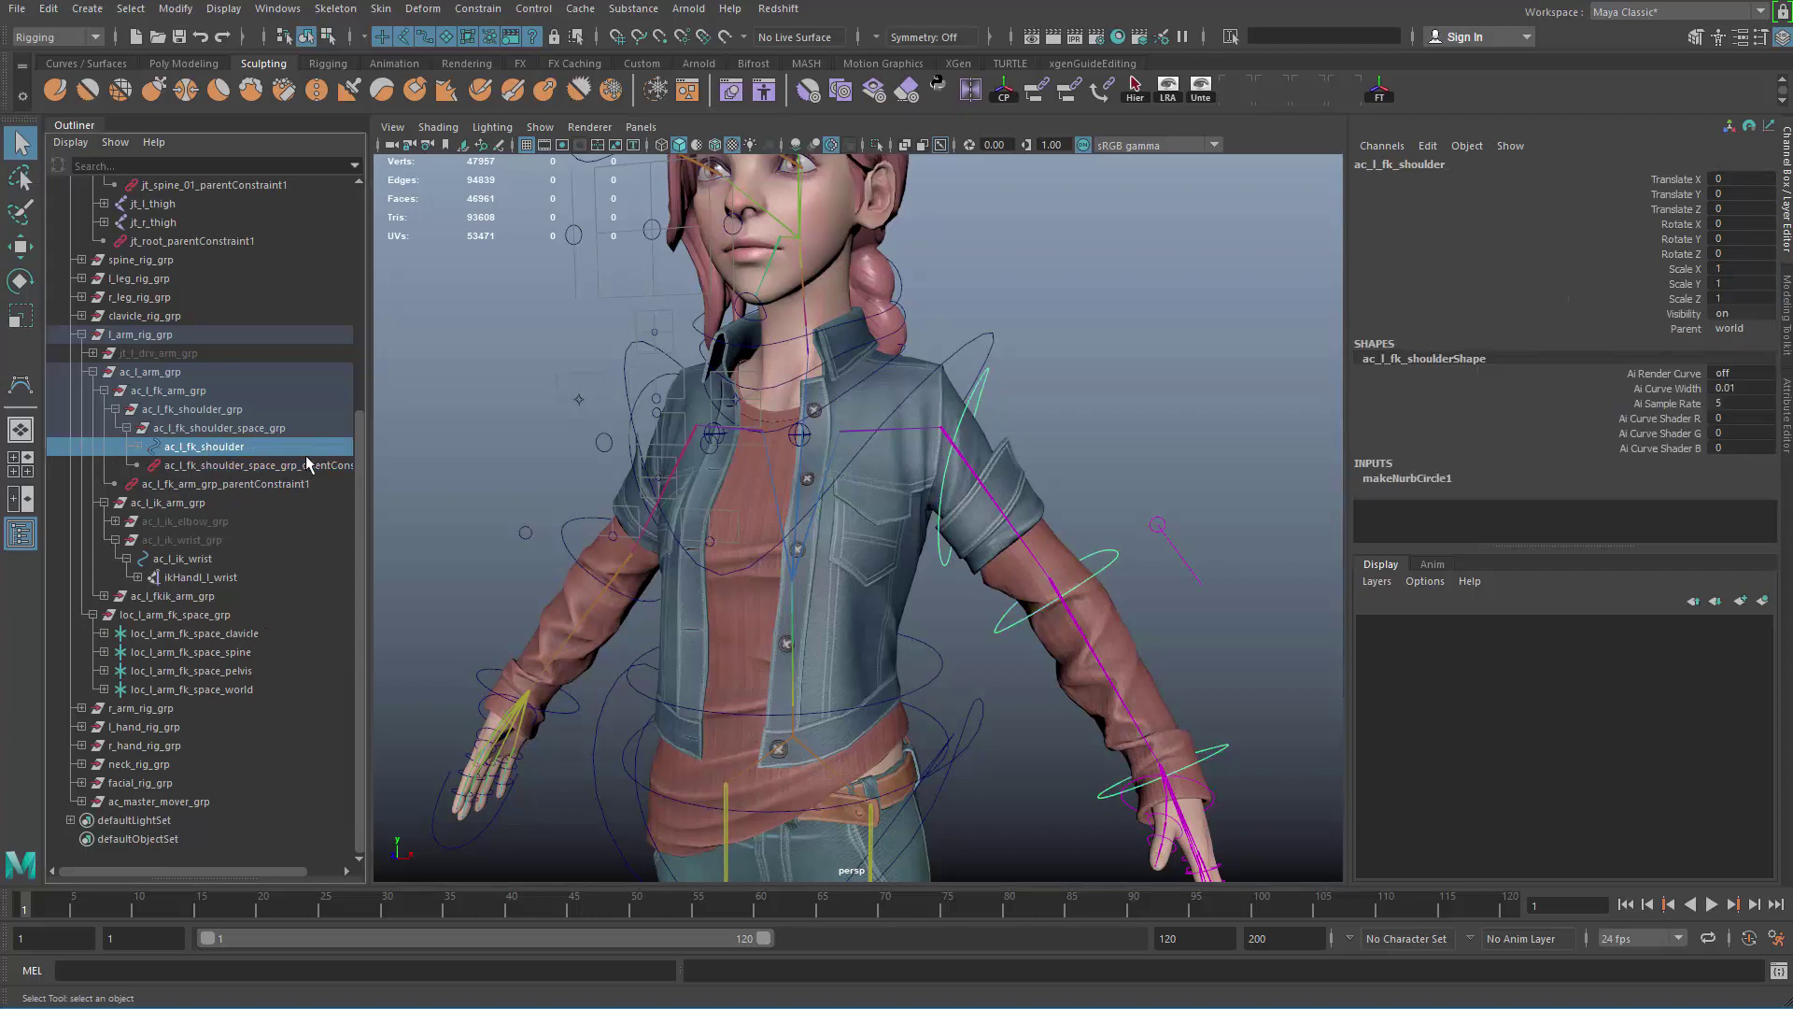
pyautogui.keyDown('alt'); pyautogui.moveTo(881, 532); pyautogui.dragTo(1048, 544); pyautogui.keyUp('alt')
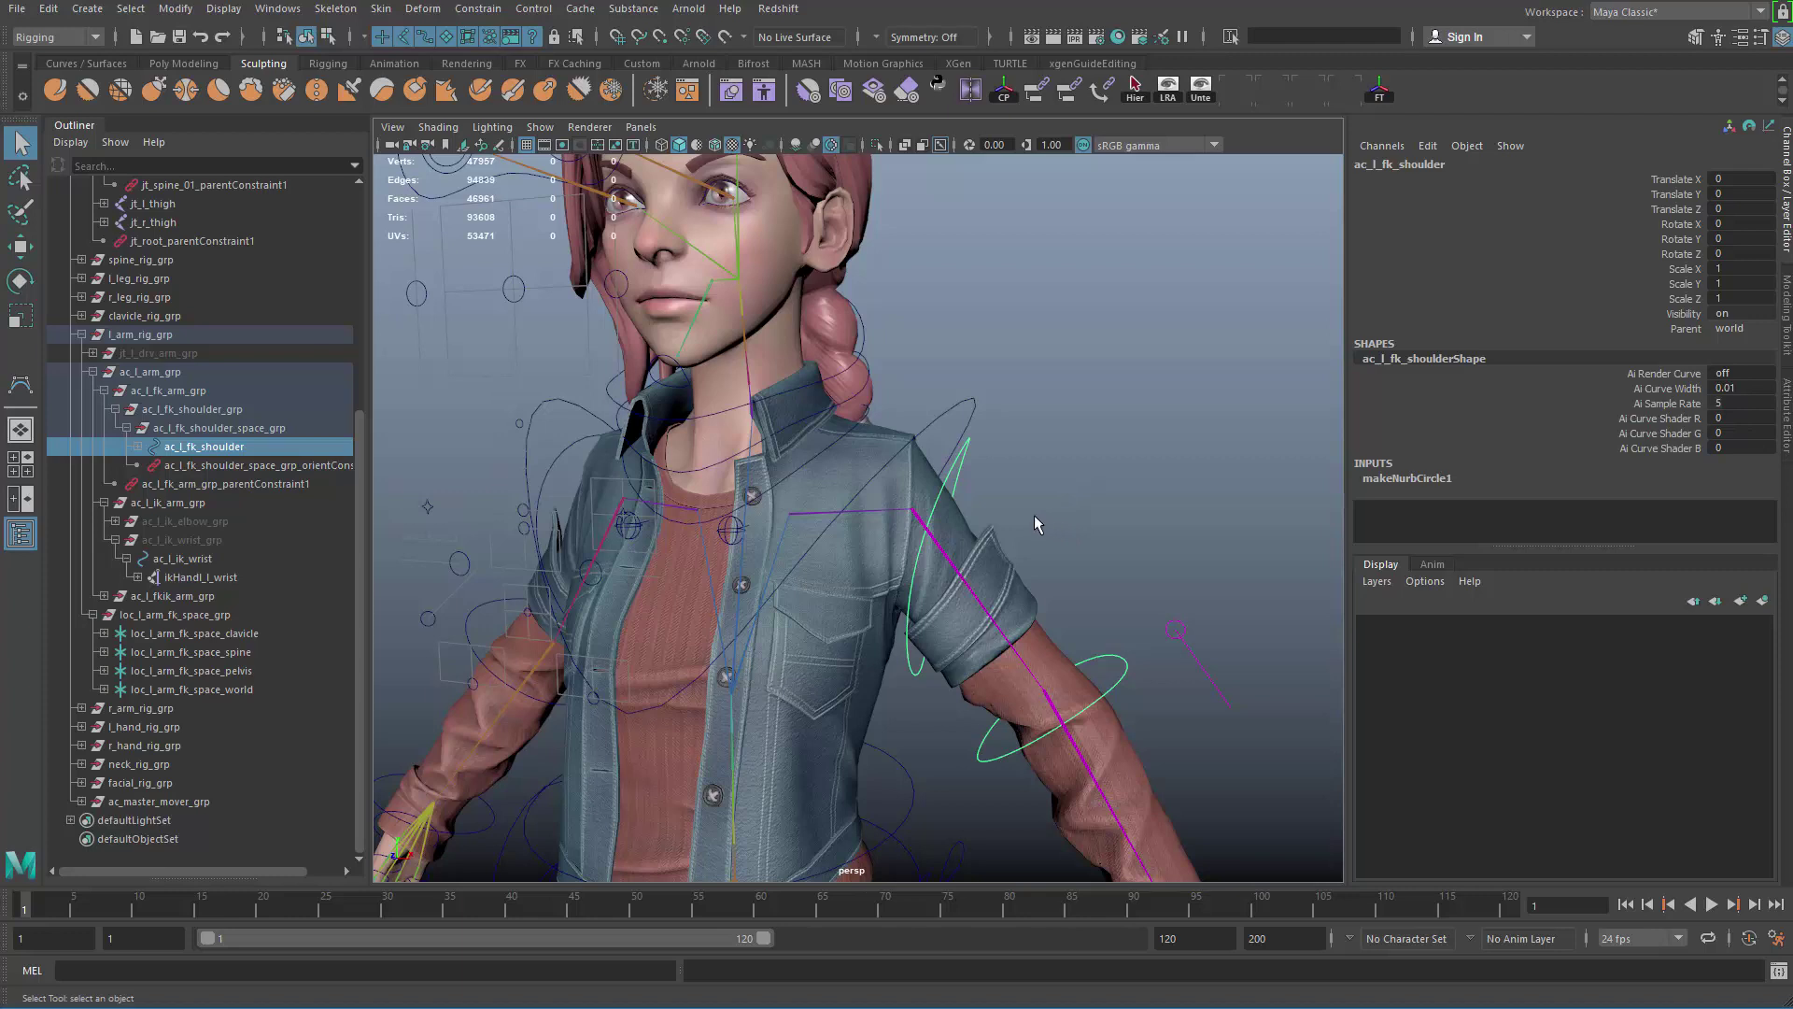
pyautogui.click(1730, 328)
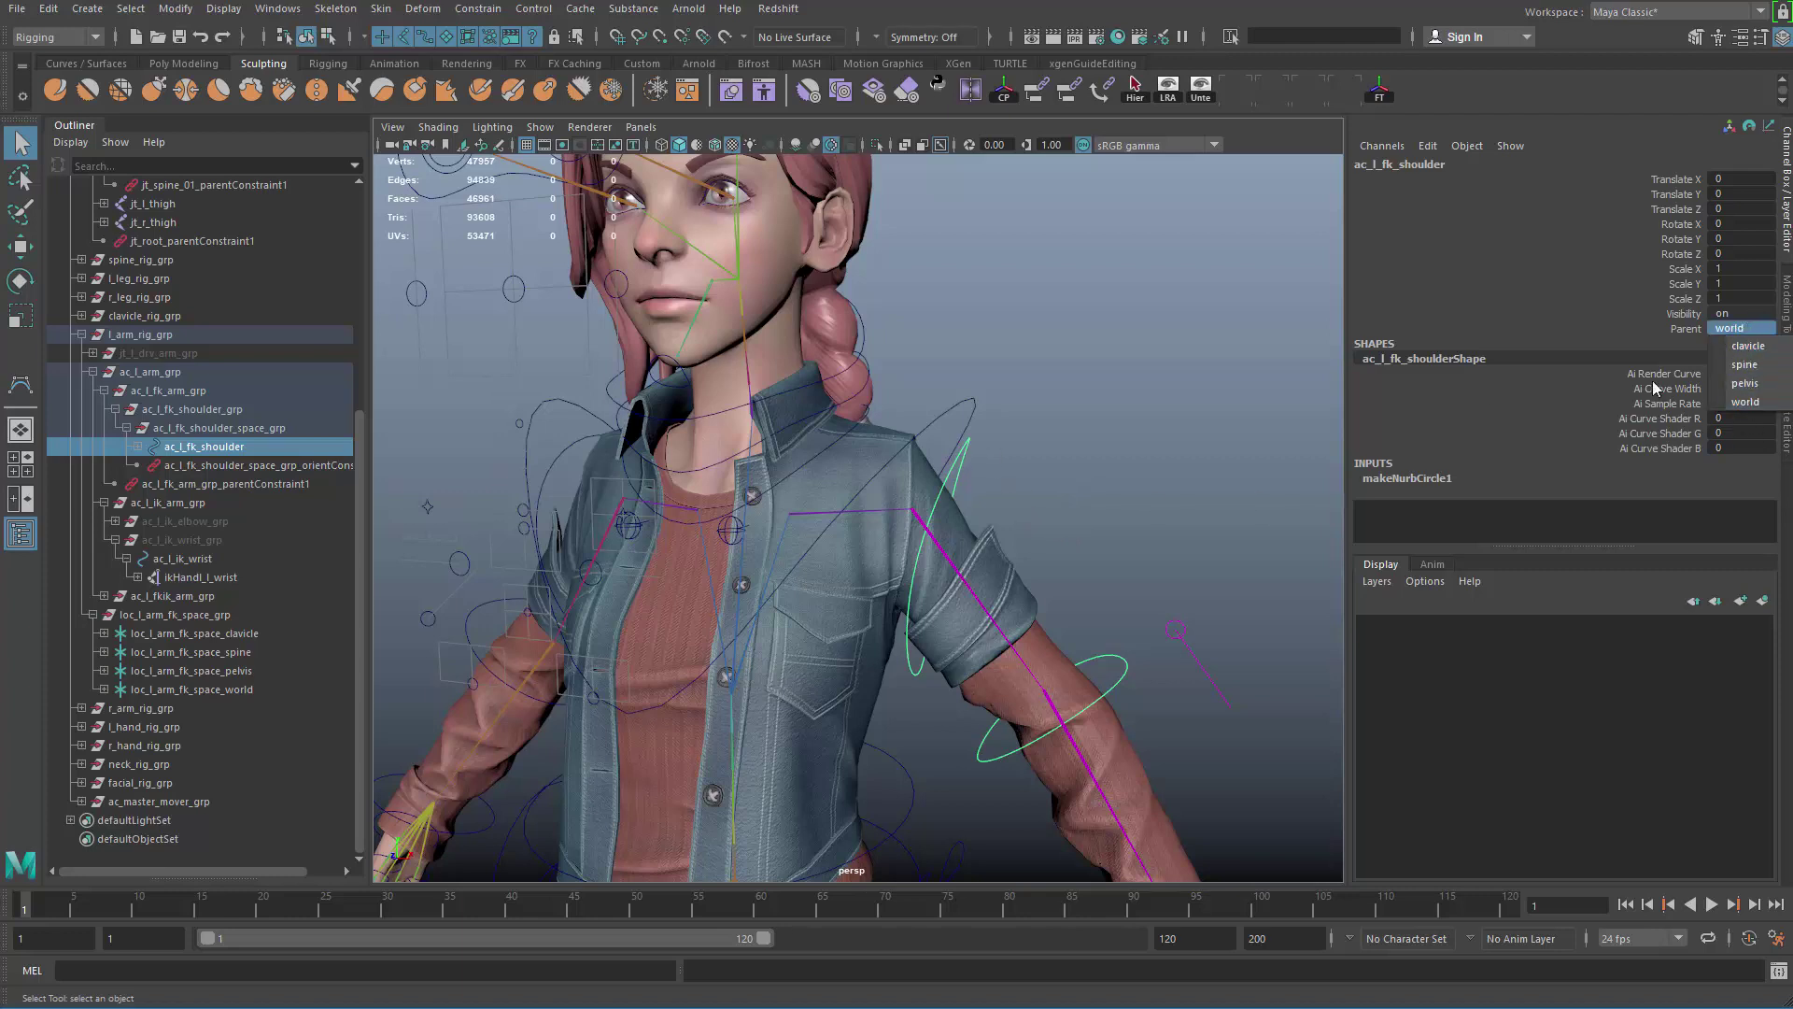
pyautogui.click(220, 466)
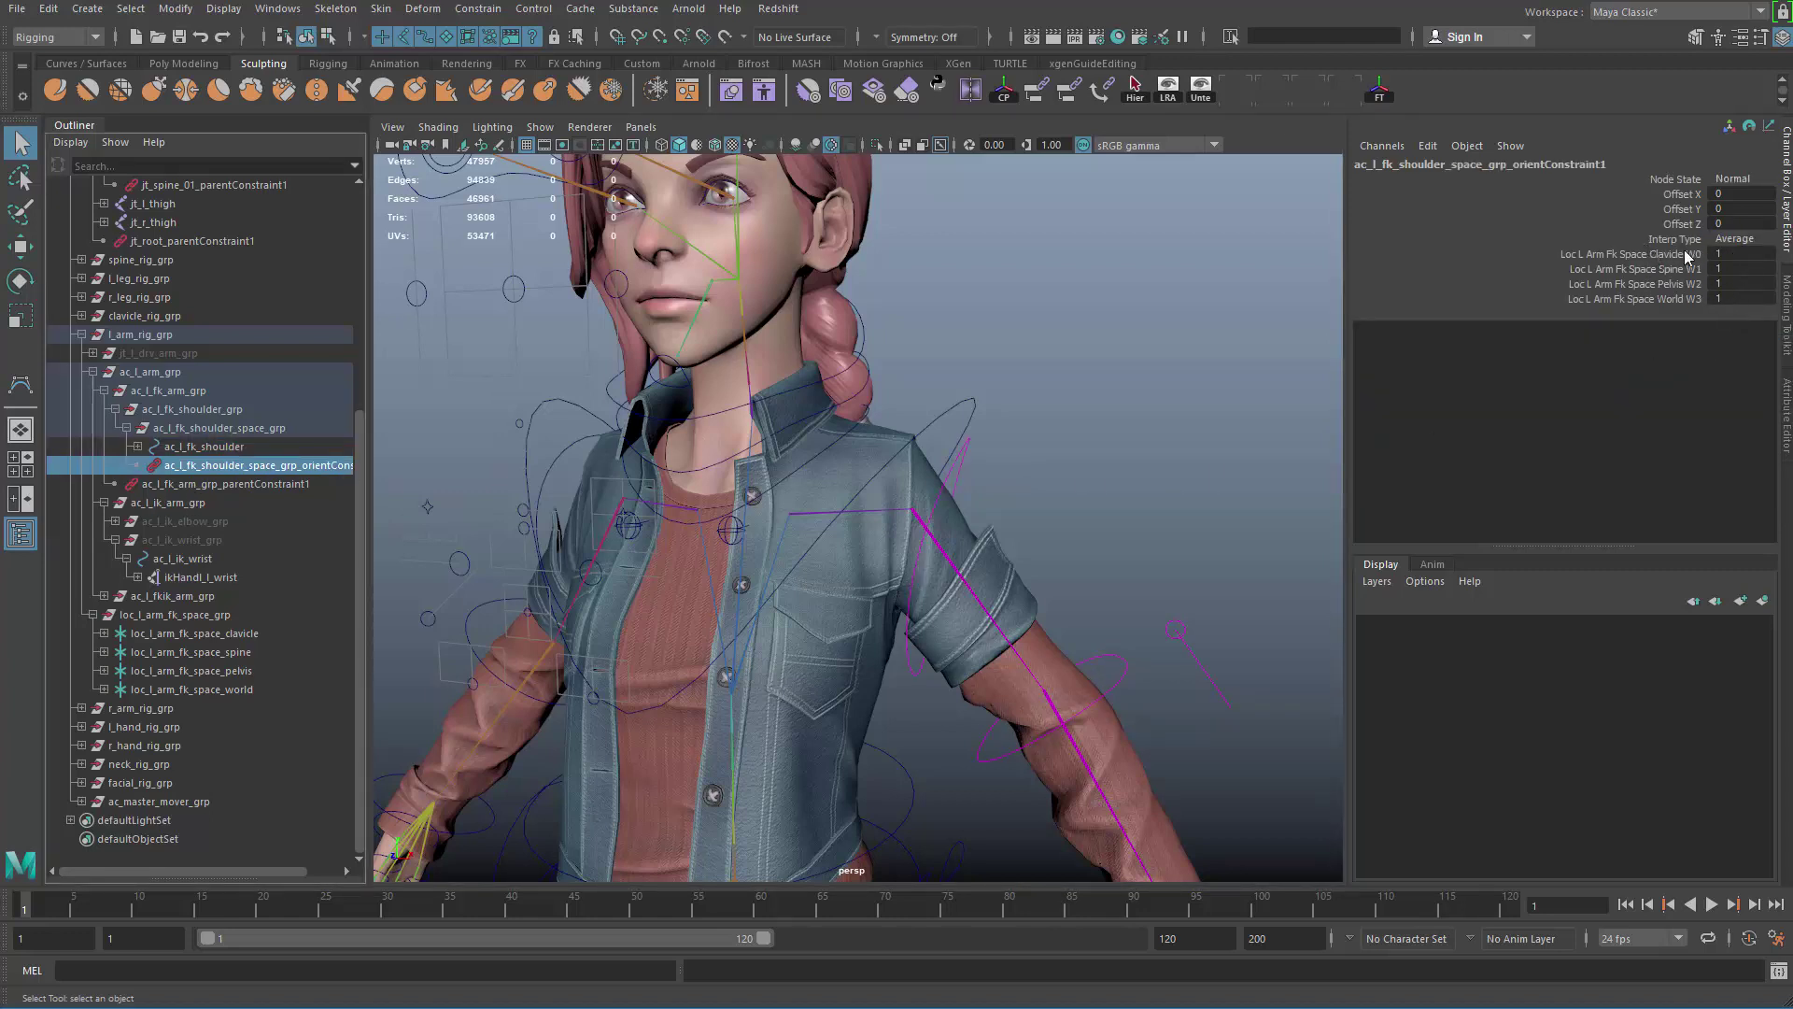
pyautogui.click(1680, 255)
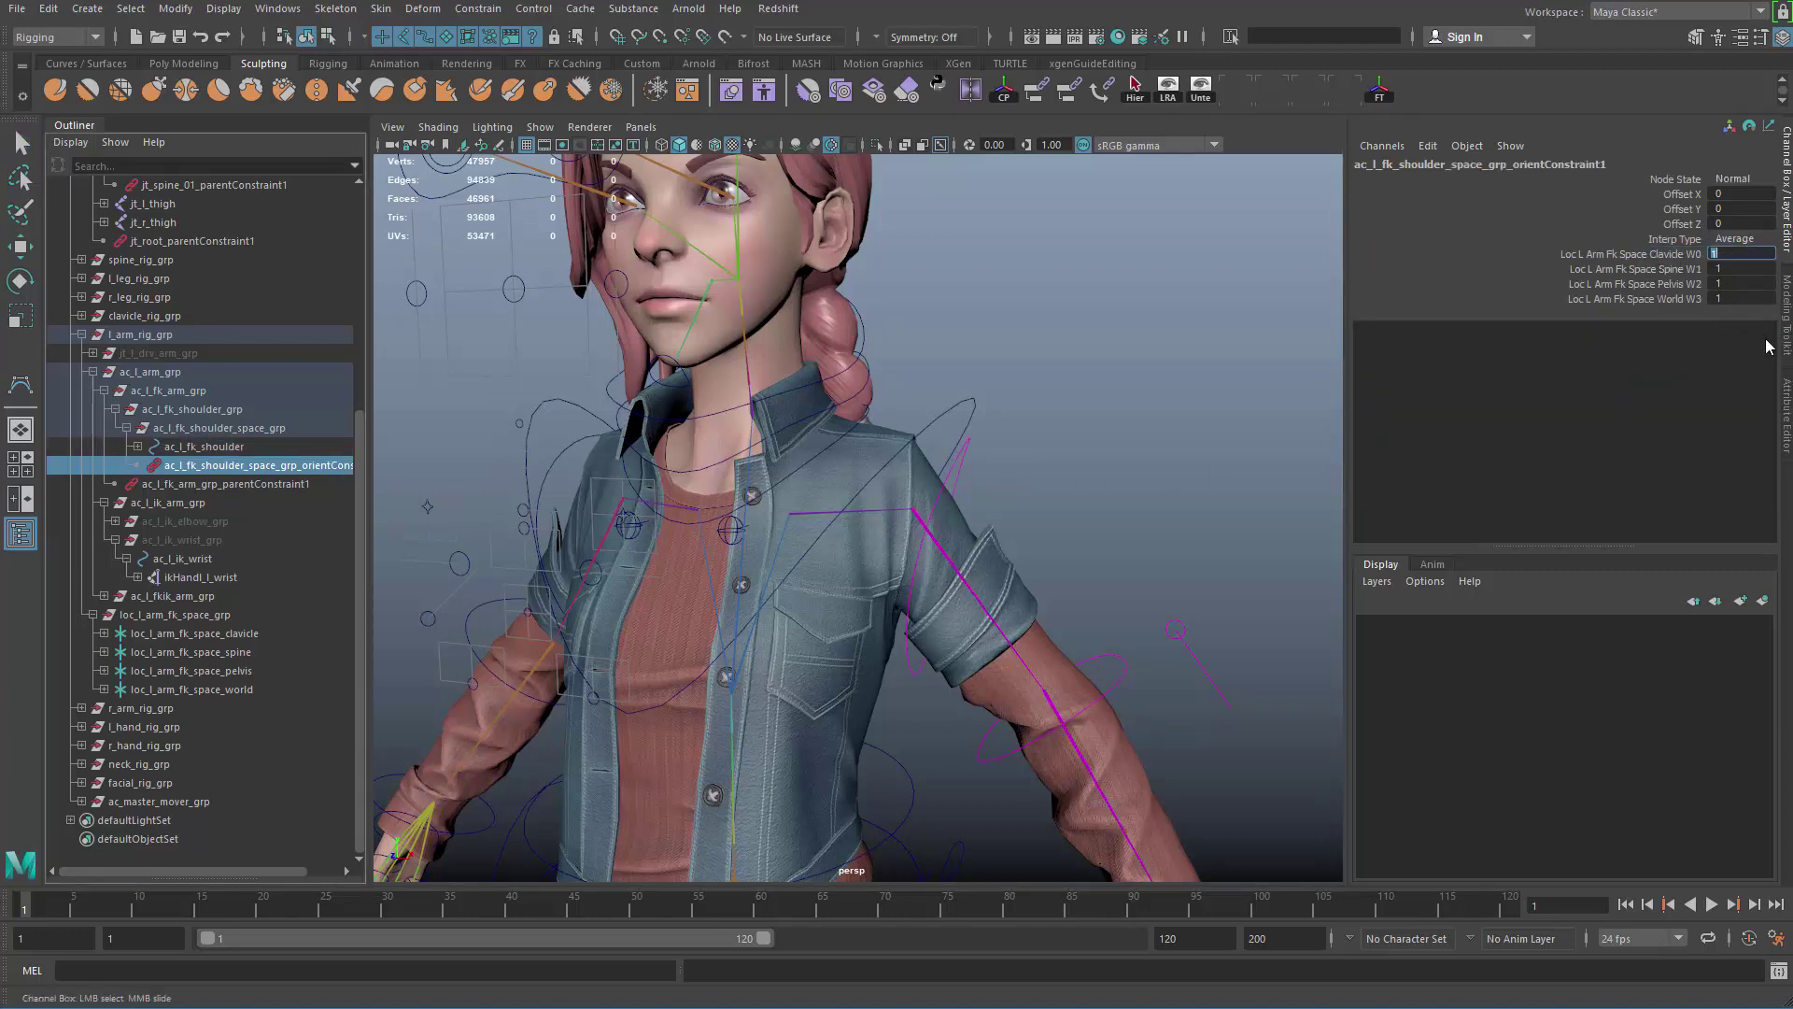
pyautogui.moveTo(1743, 269); pyautogui.dragTo(1739, 299)
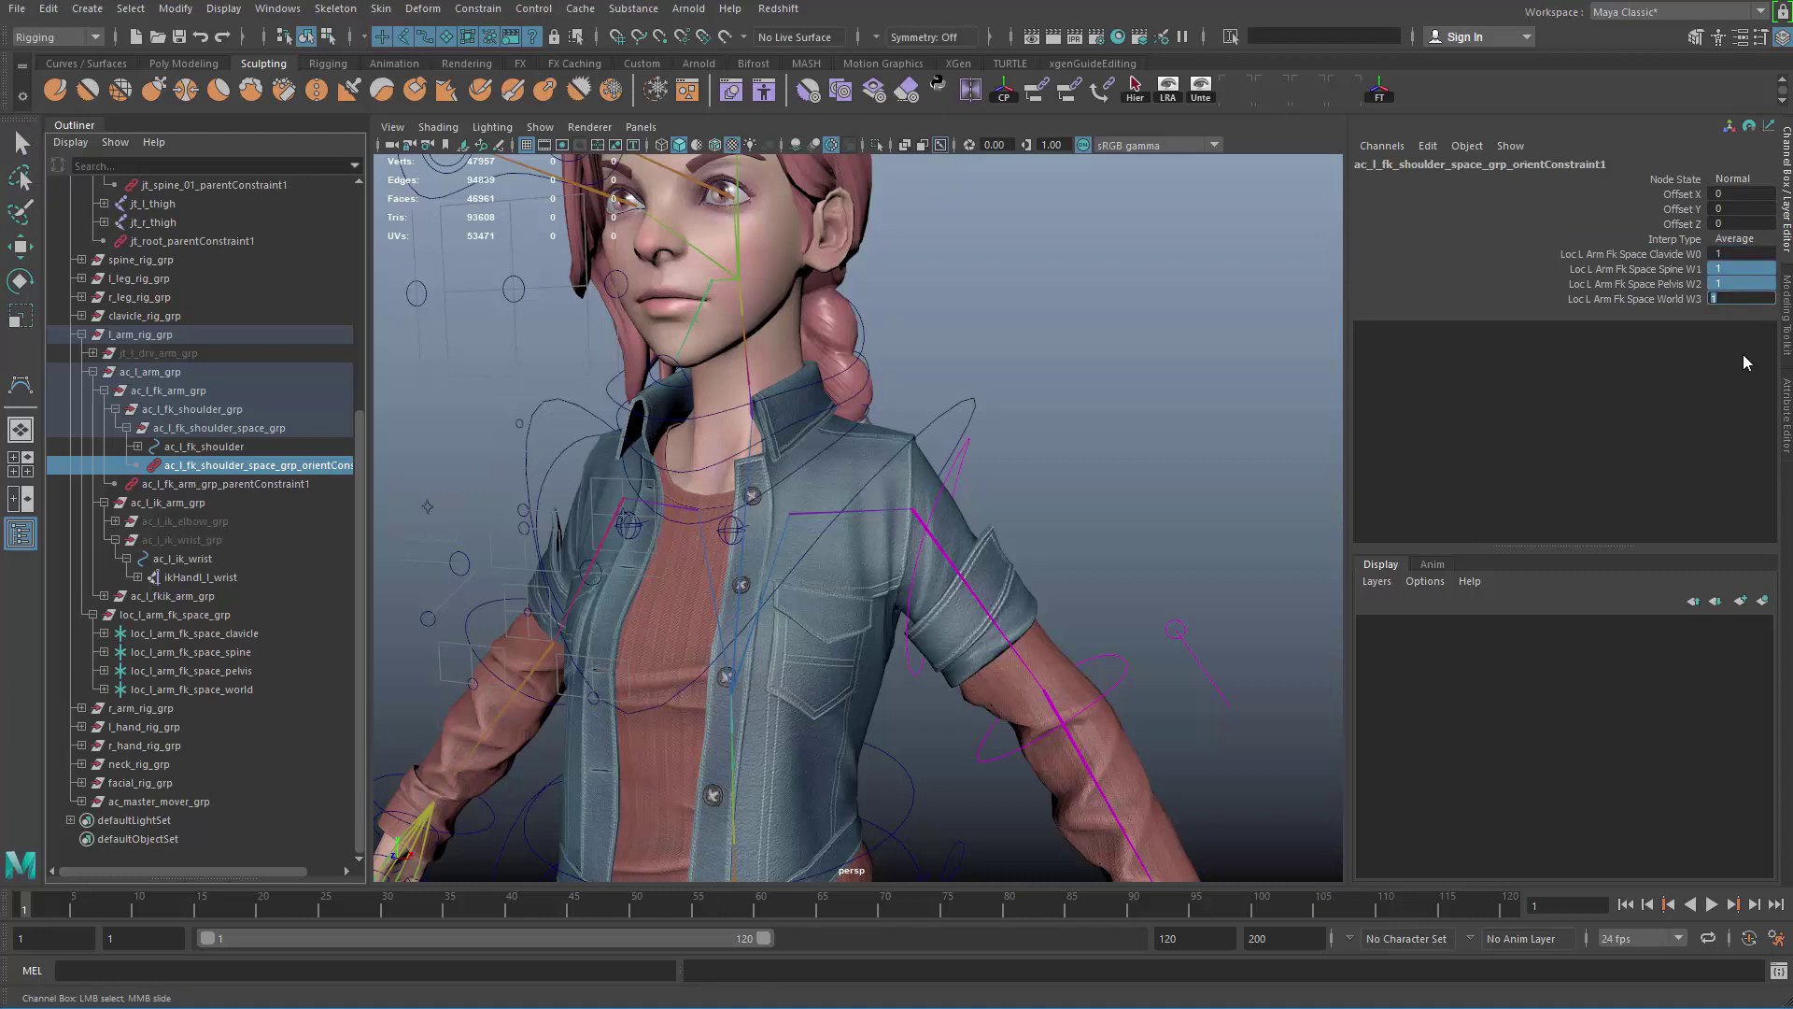
pyautogui.moveTo(1089, 508)
pyautogui.keyDown('alt'); pyautogui.mouseDown(button='middle')
pyautogui.moveTo(957, 476)
pyautogui.moveTo(1065, 525)
pyautogui.mouseUp(button='middle'); pyautogui.keyUp('alt')
pyautogui.keyDown('alt'); pyautogui.moveTo(1066, 525); pyautogui.dragTo(762, 674); pyautogui.keyUp('alt')
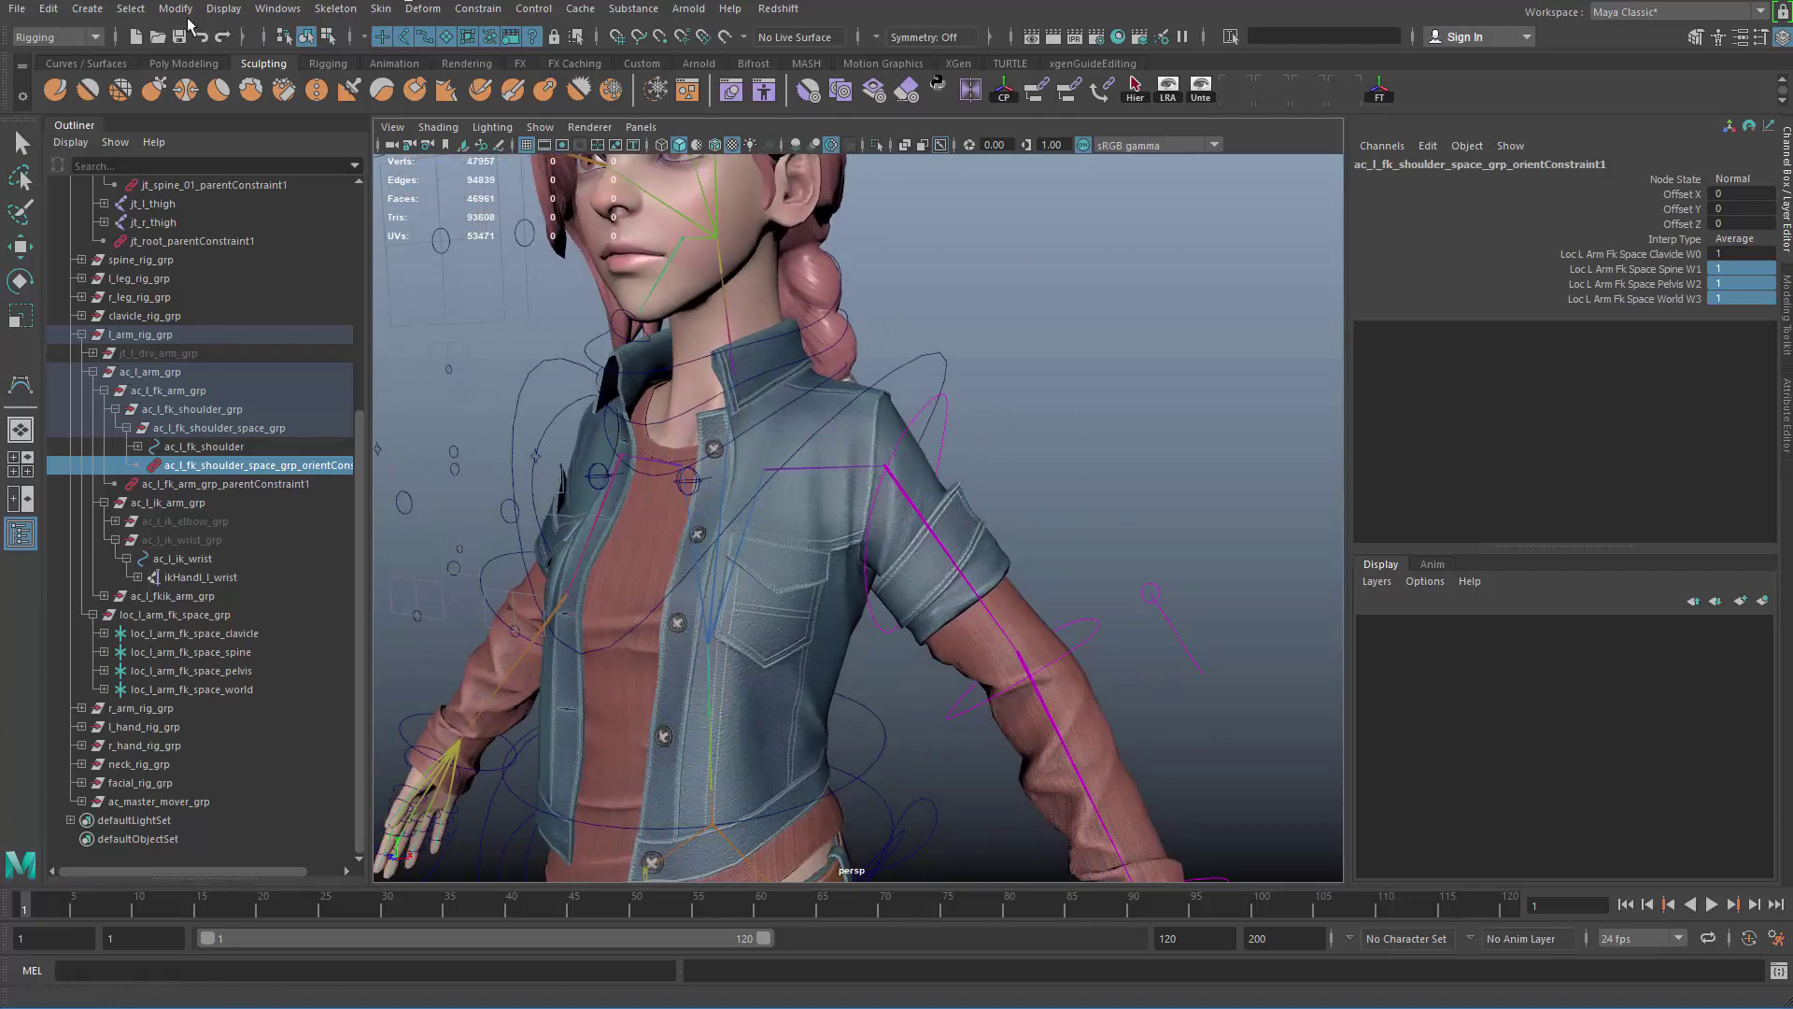
# Step: Switch to the Animation menu set and open Set Driven Key with the ac_l_fk_shoulder_space_grp orient constraint as driven object
pyautogui.click(71, 40)
pyautogui.click(56, 95)
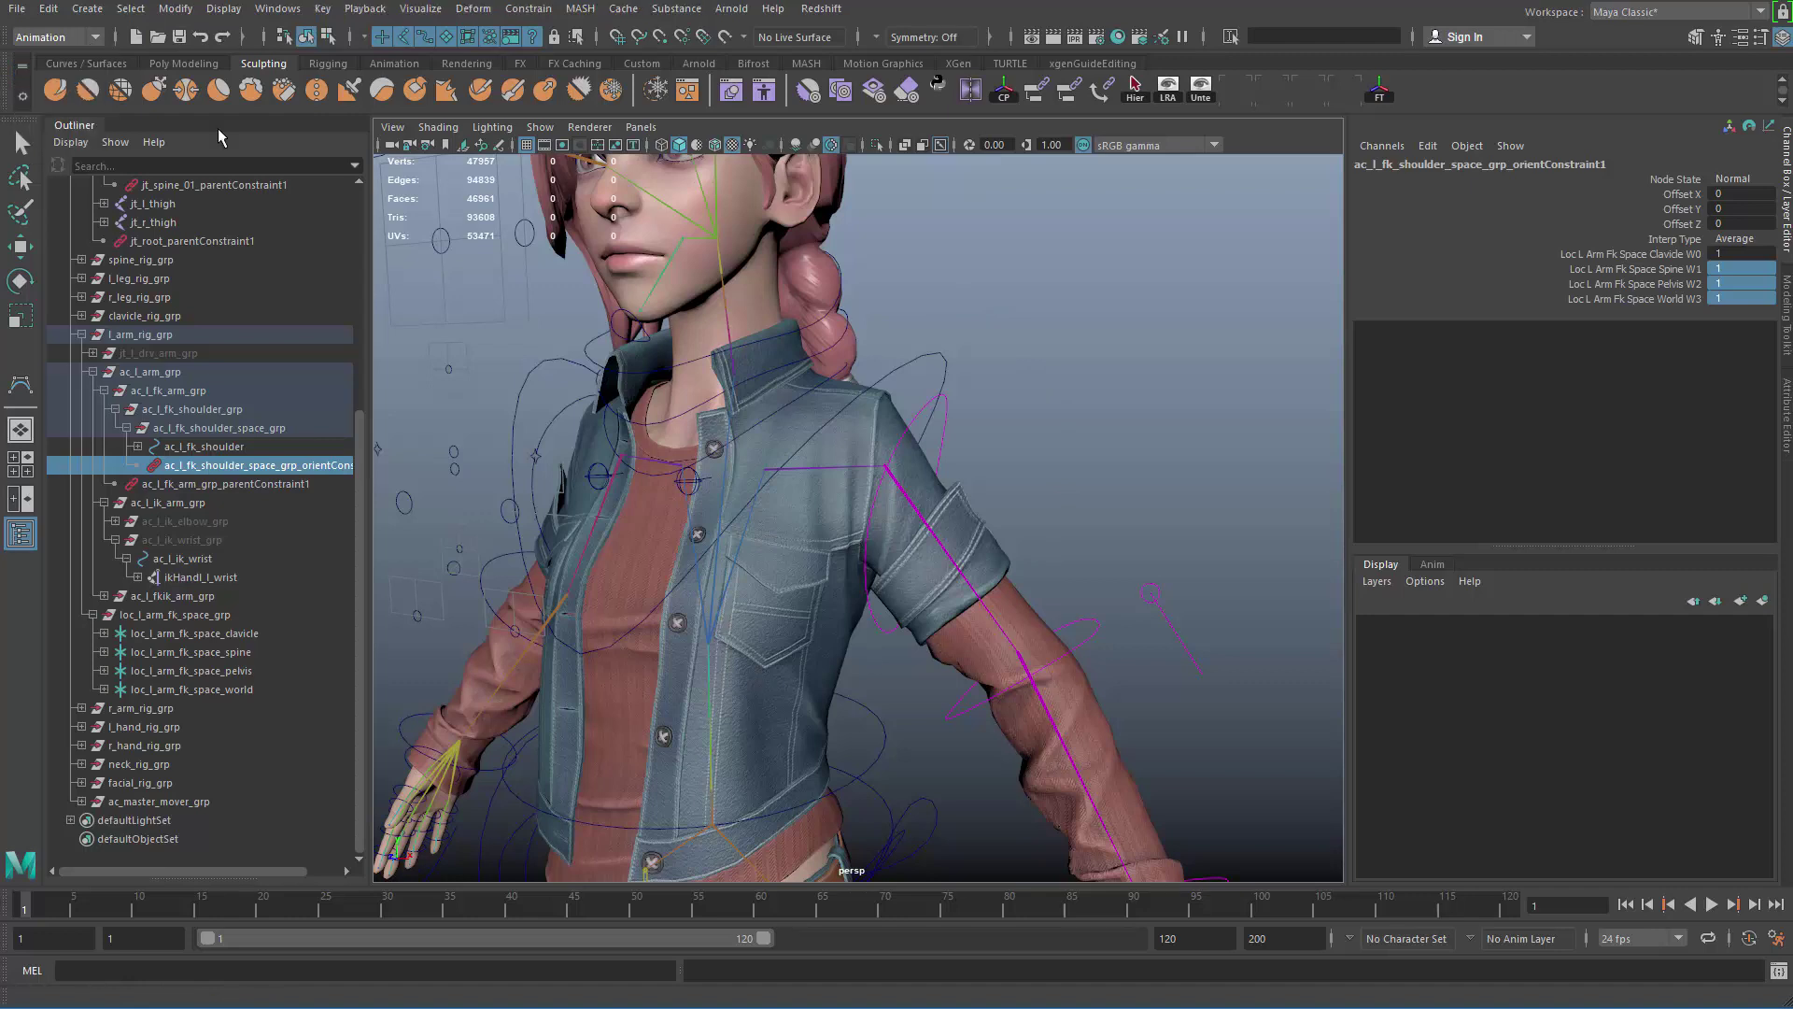
pyautogui.click(322, 8)
pyautogui.click(203, 467)
pyautogui.click(322, 9)
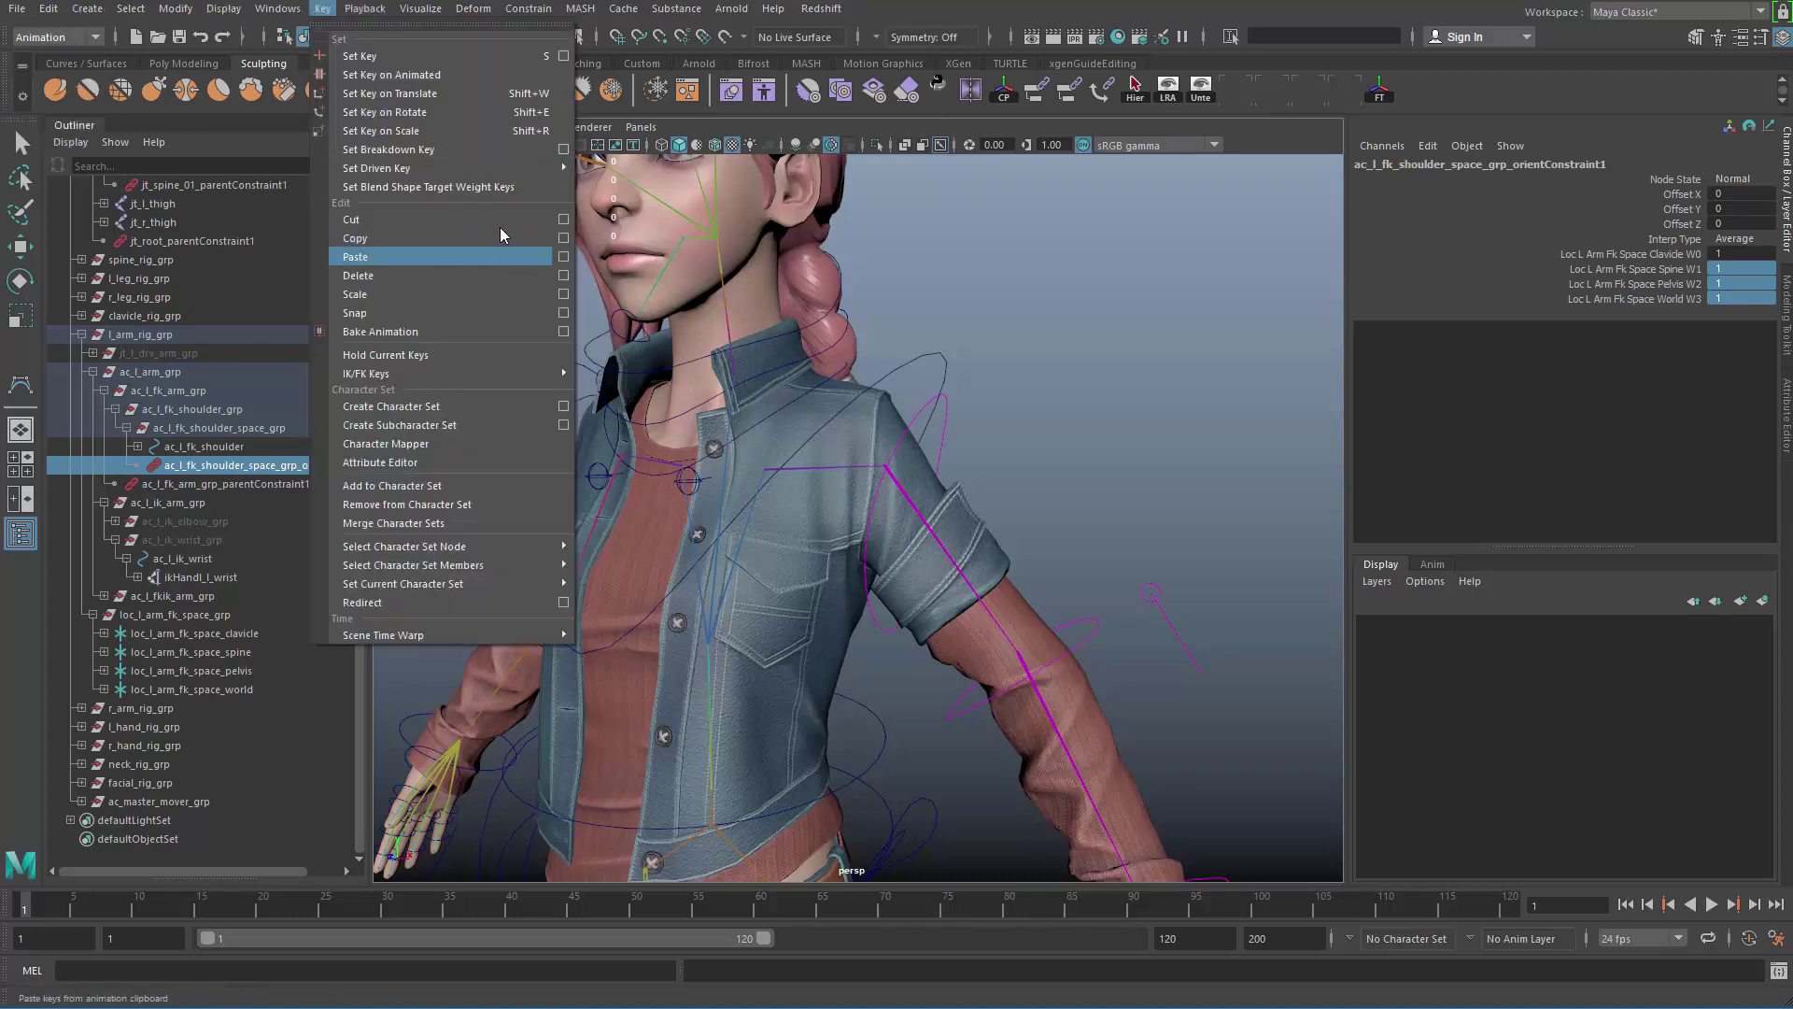
pyautogui.moveTo(505, 168)
pyautogui.click(661, 188)
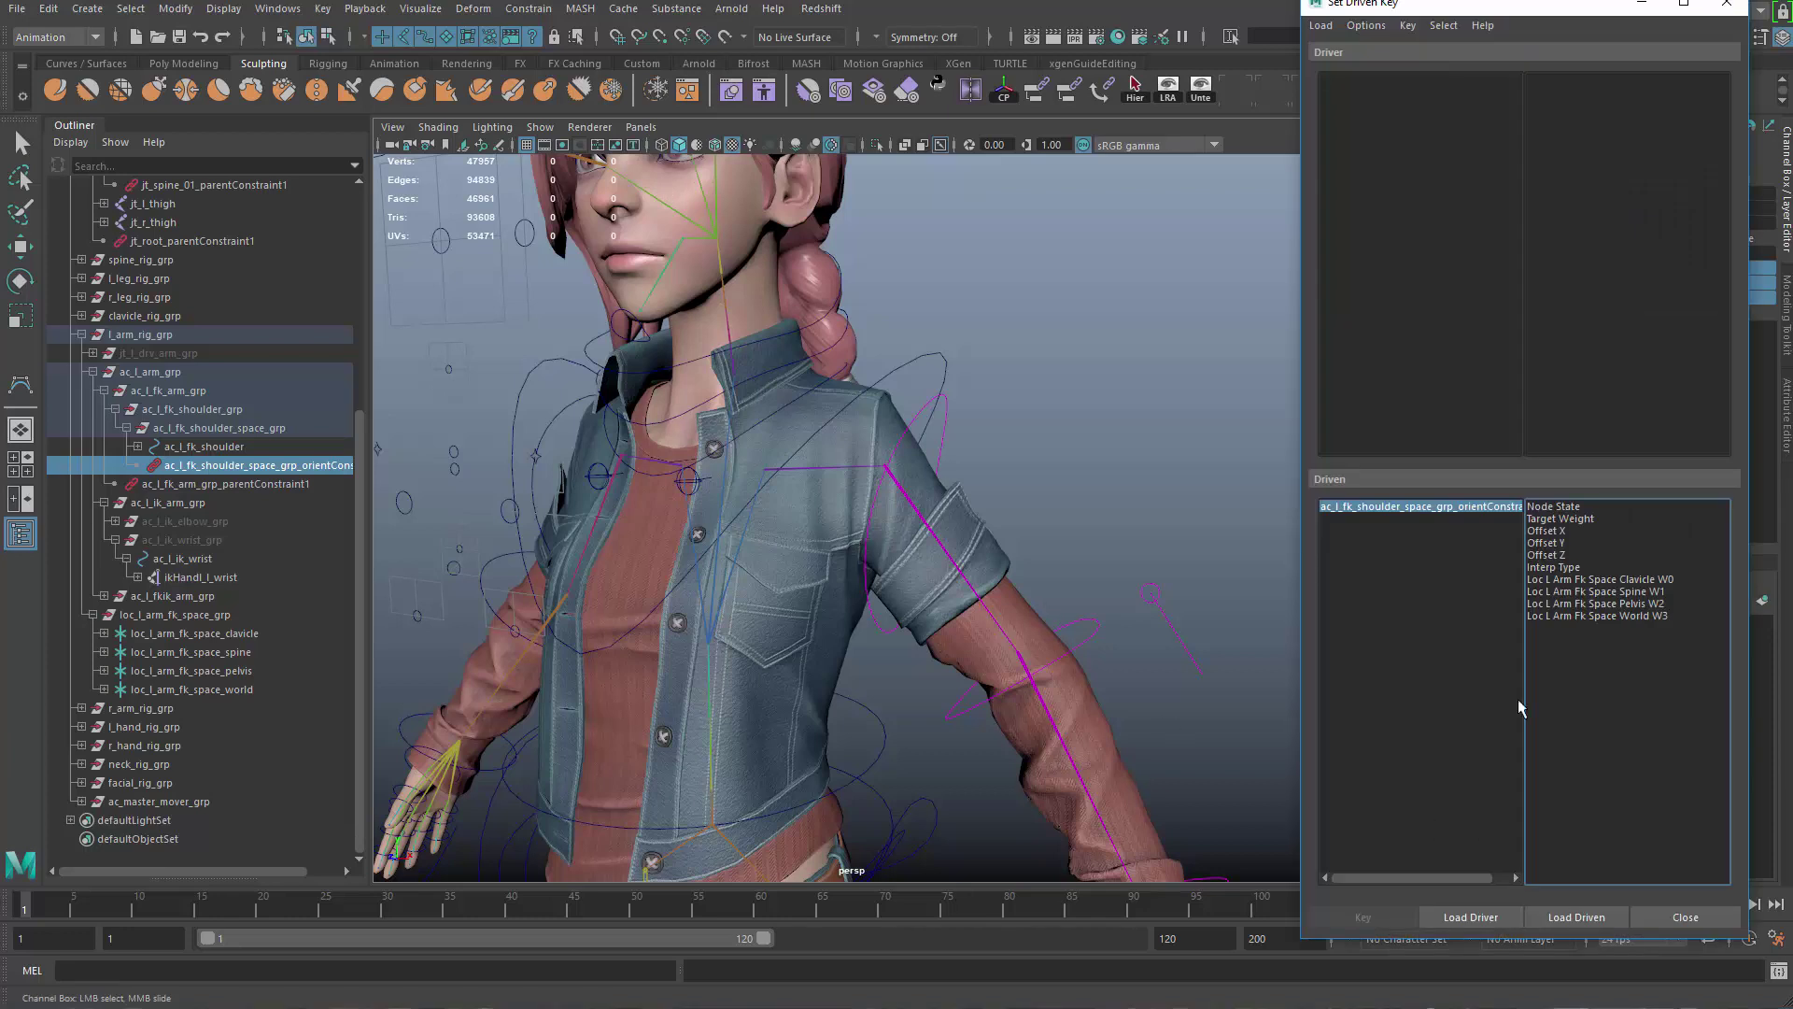
# Step: Load ac_l_fk_shoulder as the driver in Set Driven Key, choosing Parent as driving attribute and the four space weights as driven attributes
pyautogui.click(941, 452)
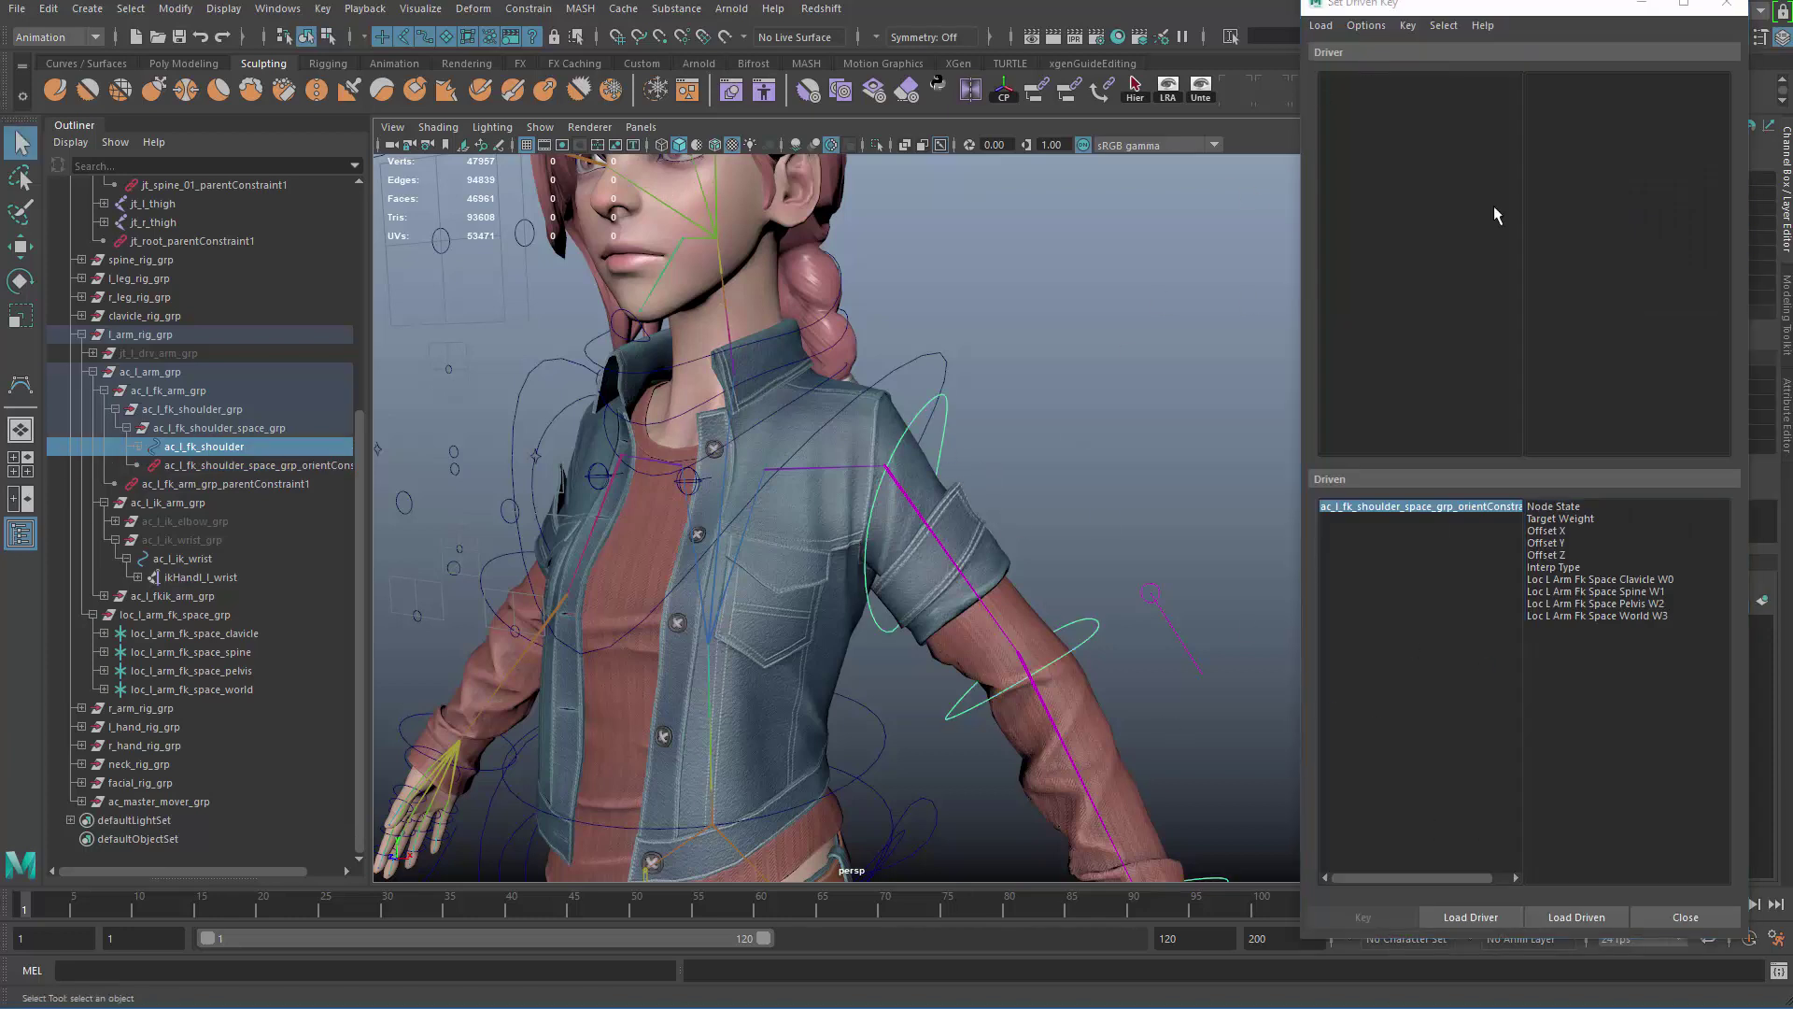
pyautogui.moveTo(1471, 10); pyautogui.dragTo(1029, 47)
pyautogui.click(1022, 954)
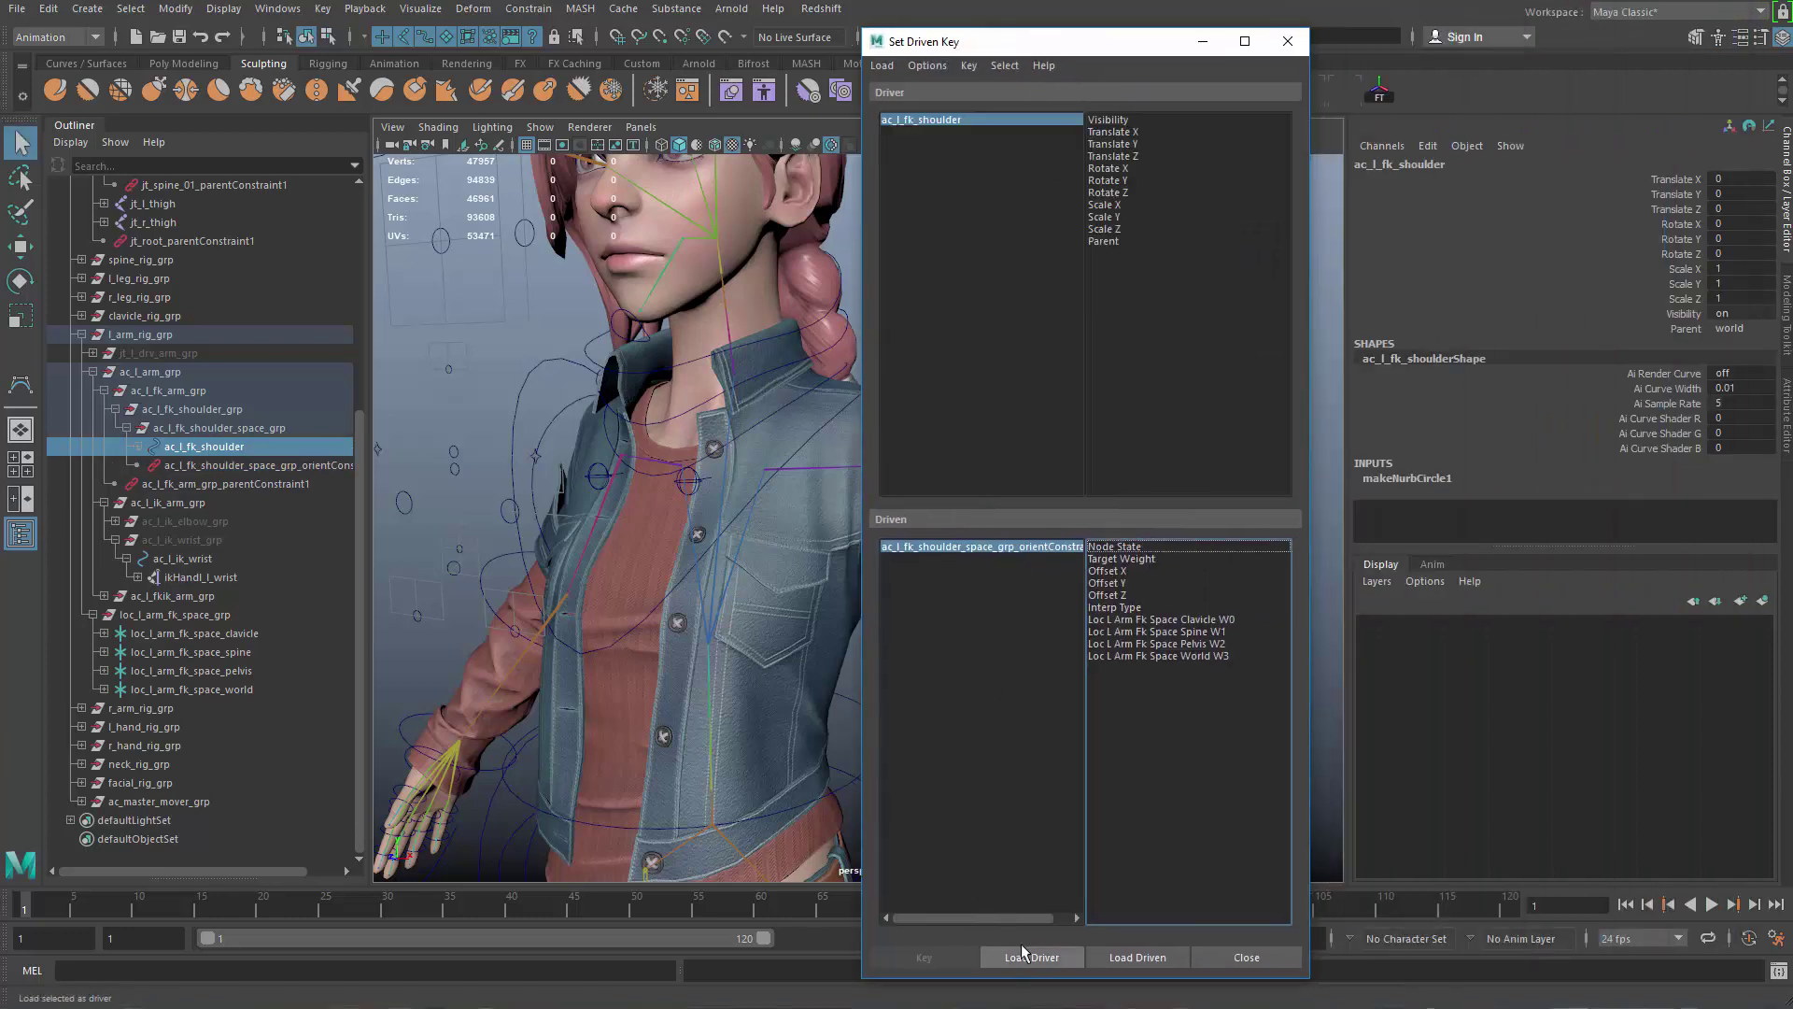
pyautogui.click(1111, 245)
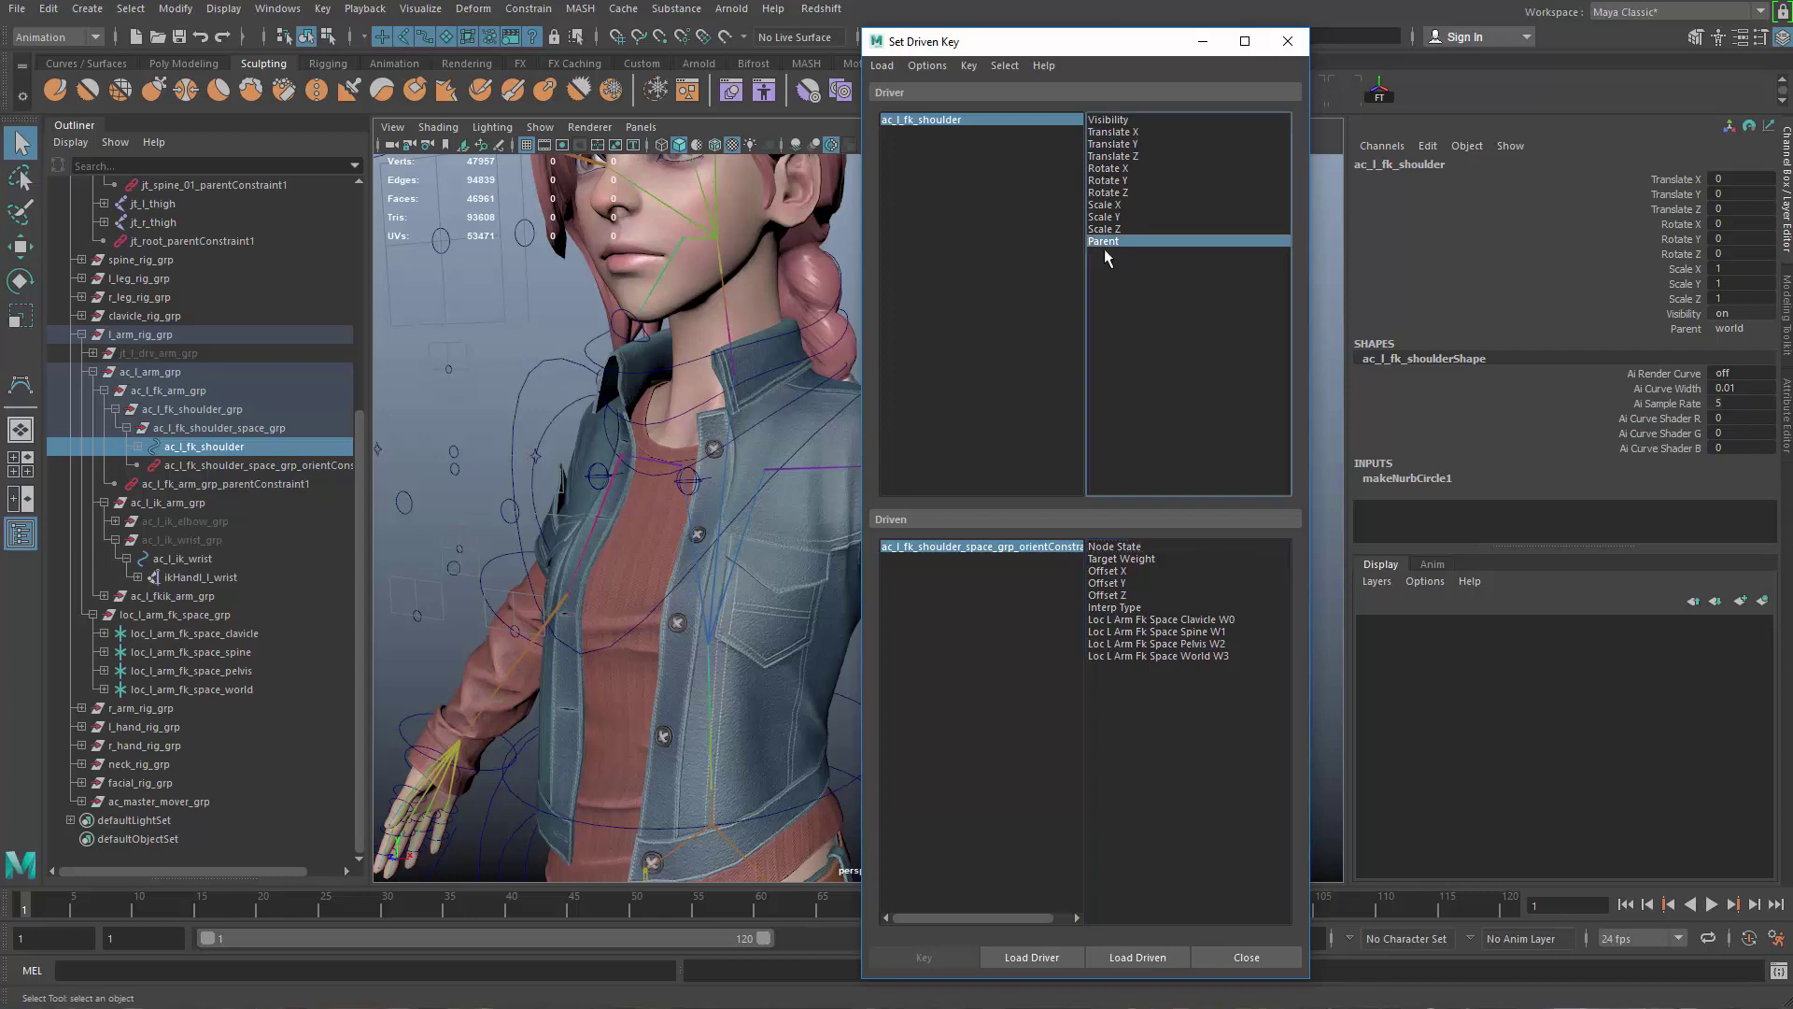
pyautogui.moveTo(1174, 618); pyautogui.dragTo(1186, 654)
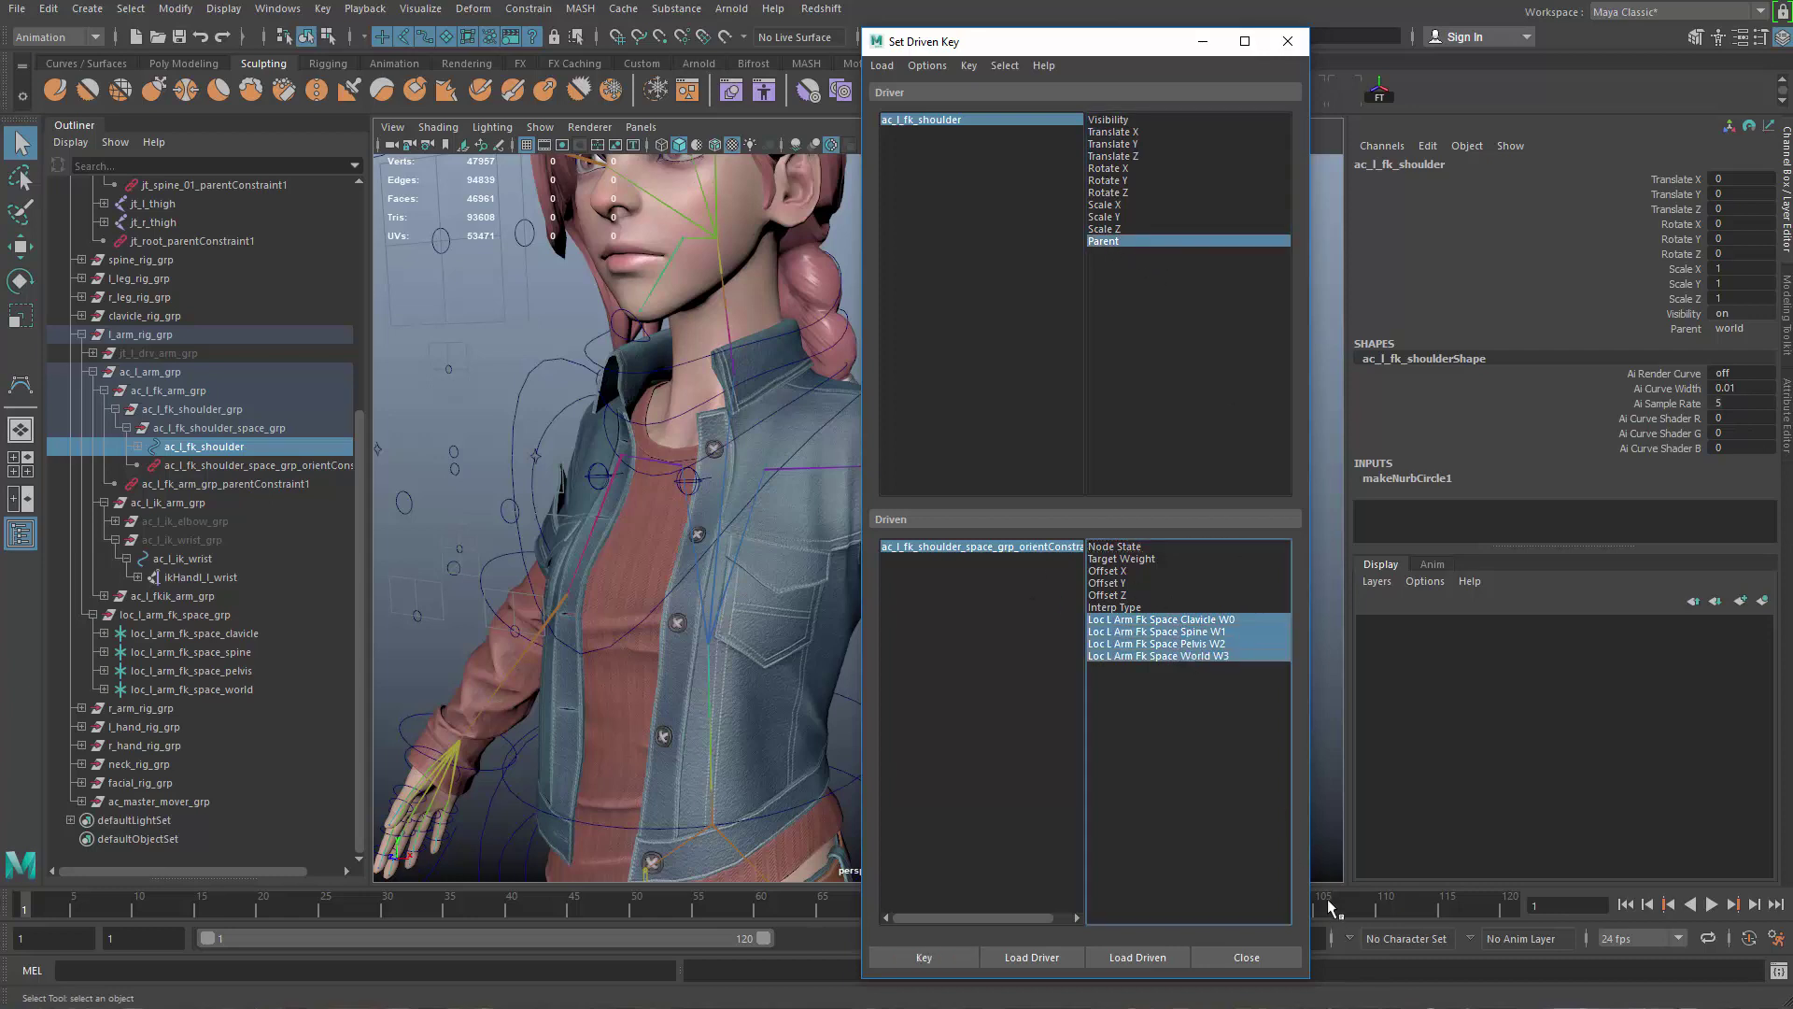
# Step: Set the Spine W1, Pelvis W2 and World W3 weights of the shoulder space orient constraint to 0
pyautogui.click(1048, 547)
pyautogui.moveTo(1097, 48); pyautogui.dragTo(949, 55)
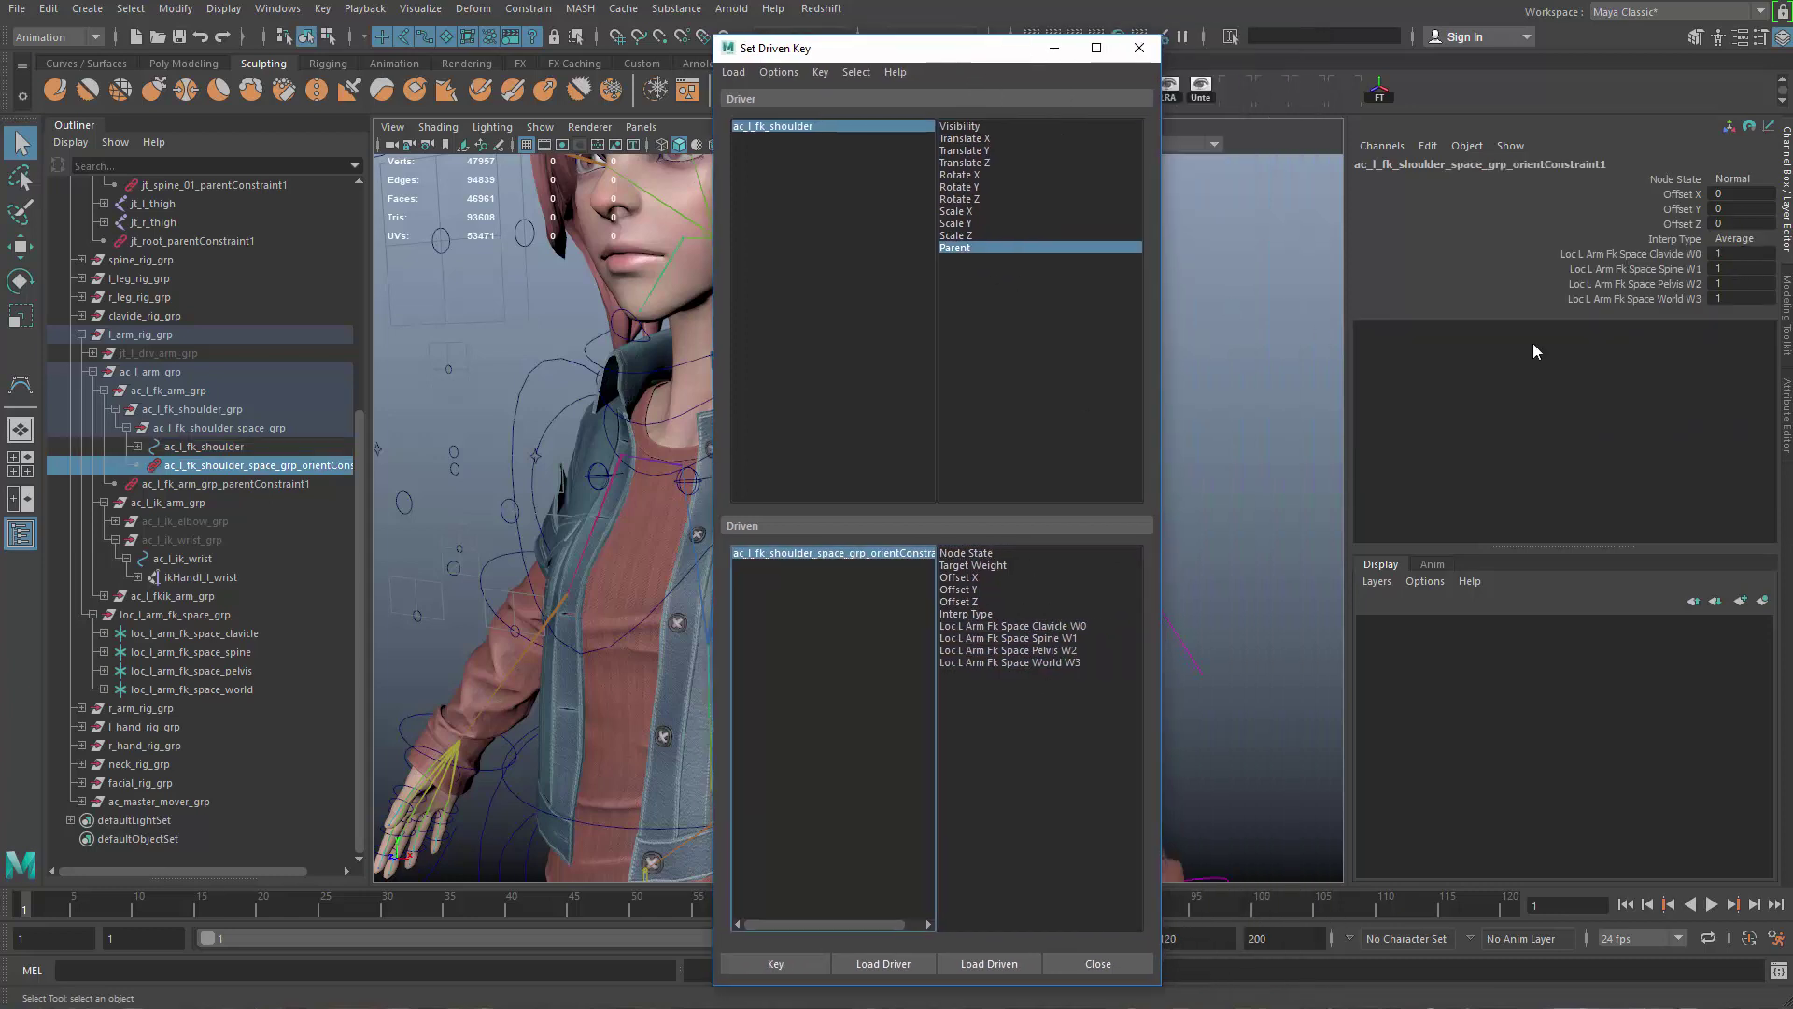
pyautogui.moveTo(1732, 253); pyautogui.dragTo(1736, 299)
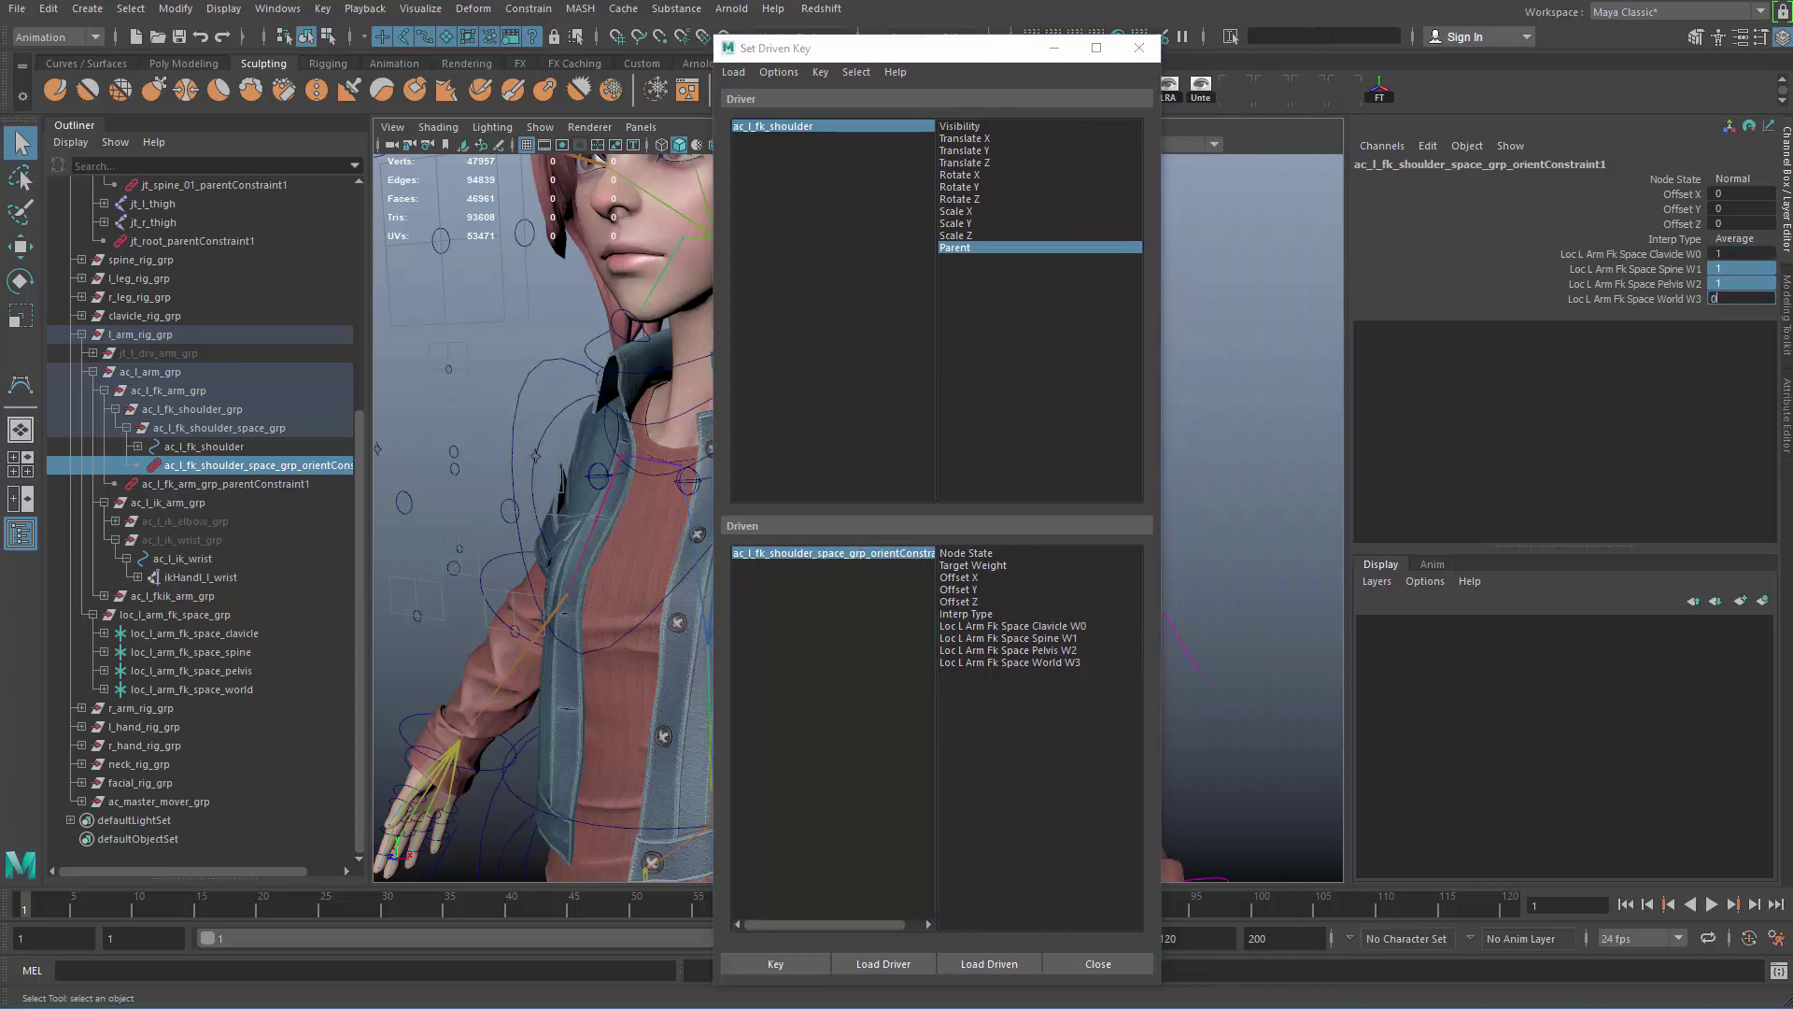
pyautogui.press('Return')
# Step: Set the Parent attribute of ac_l_fk_shoulder to clavicle and key all four space weights against it
pyautogui.click(887, 127)
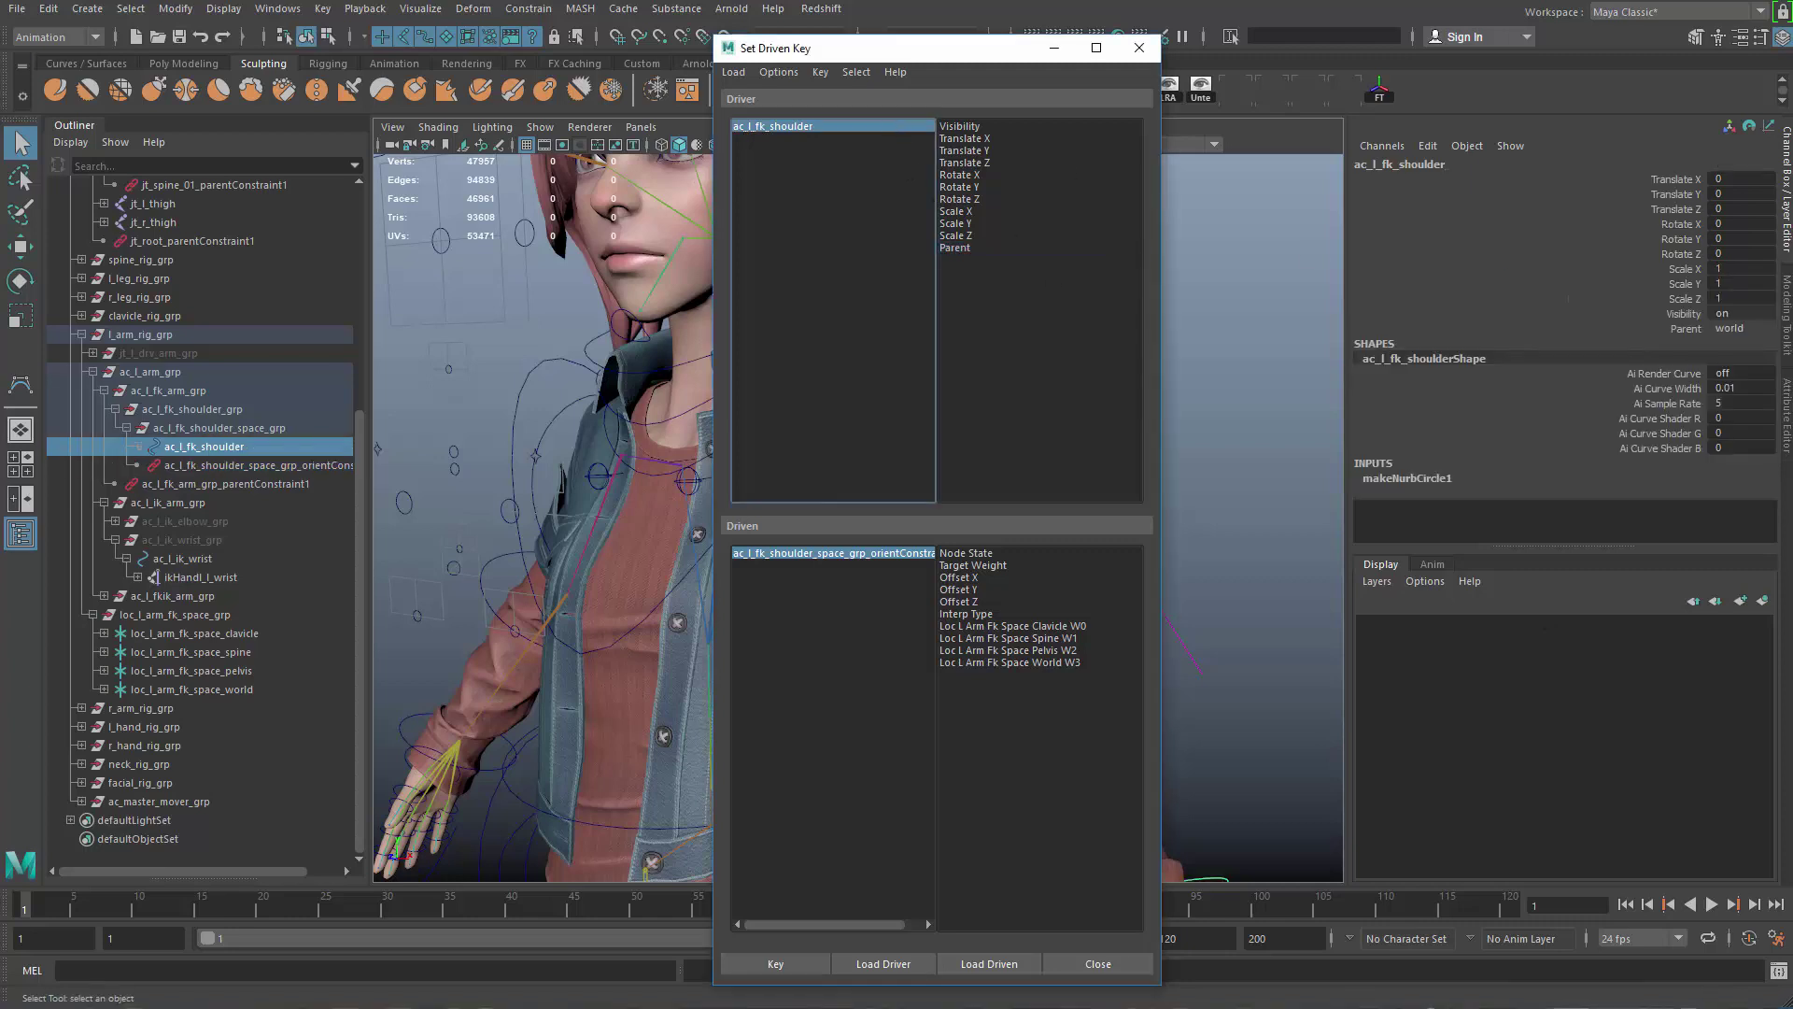
pyautogui.click(1730, 328)
pyautogui.click(1730, 330)
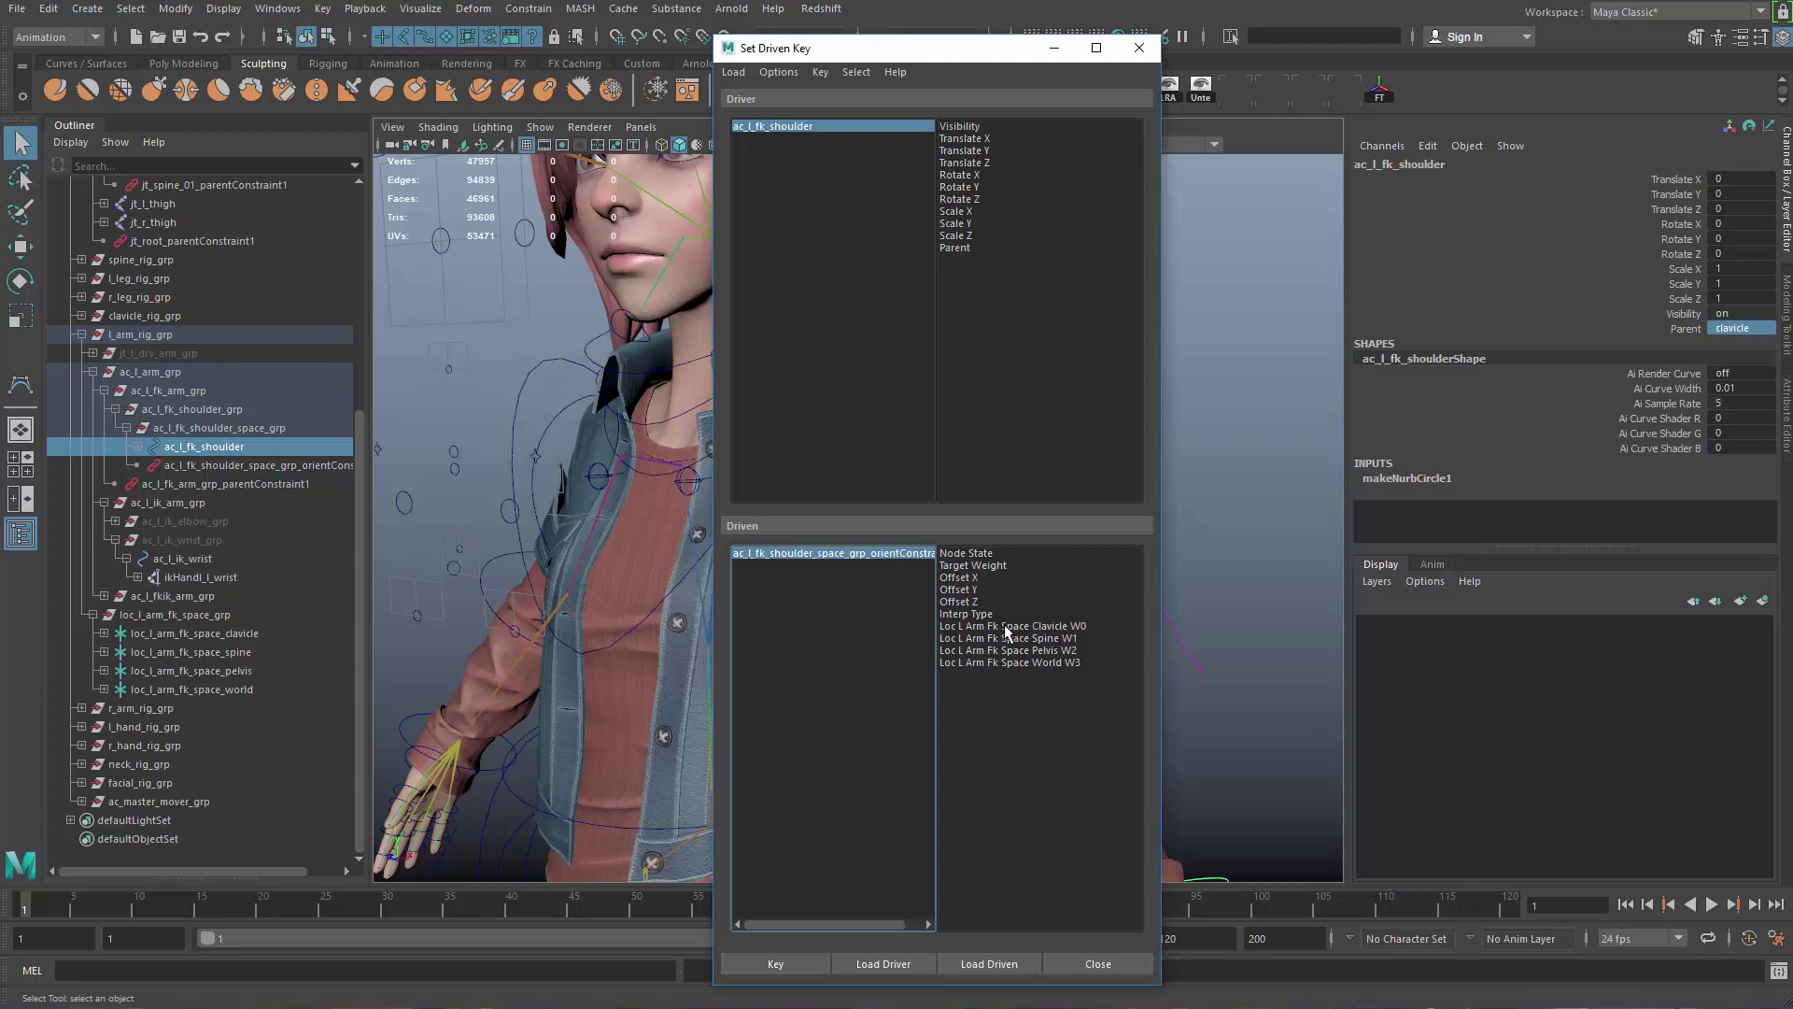
pyautogui.moveTo(1004, 627); pyautogui.dragTo(1023, 665)
pyautogui.click(962, 248)
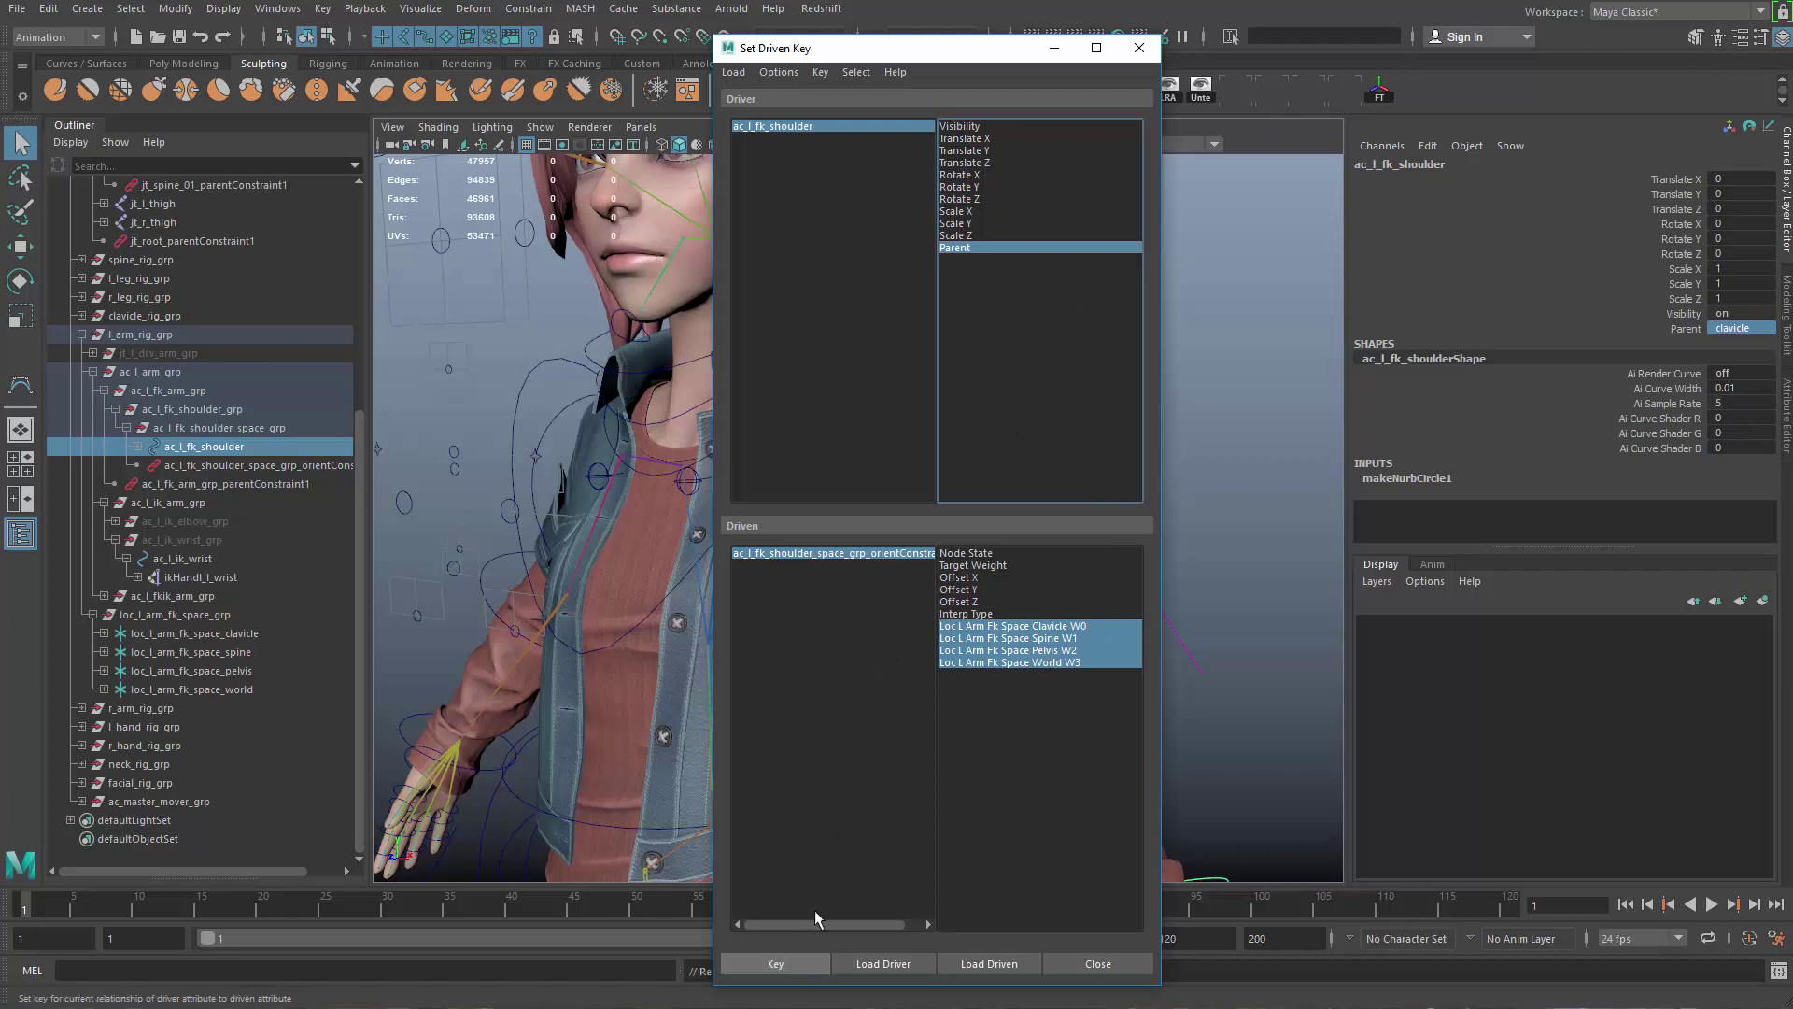
# Step: Key the spine space with Parent set to spine, Spine W1 weight at 1 and Clavicle W0 weight at 0
pyautogui.click(841, 138)
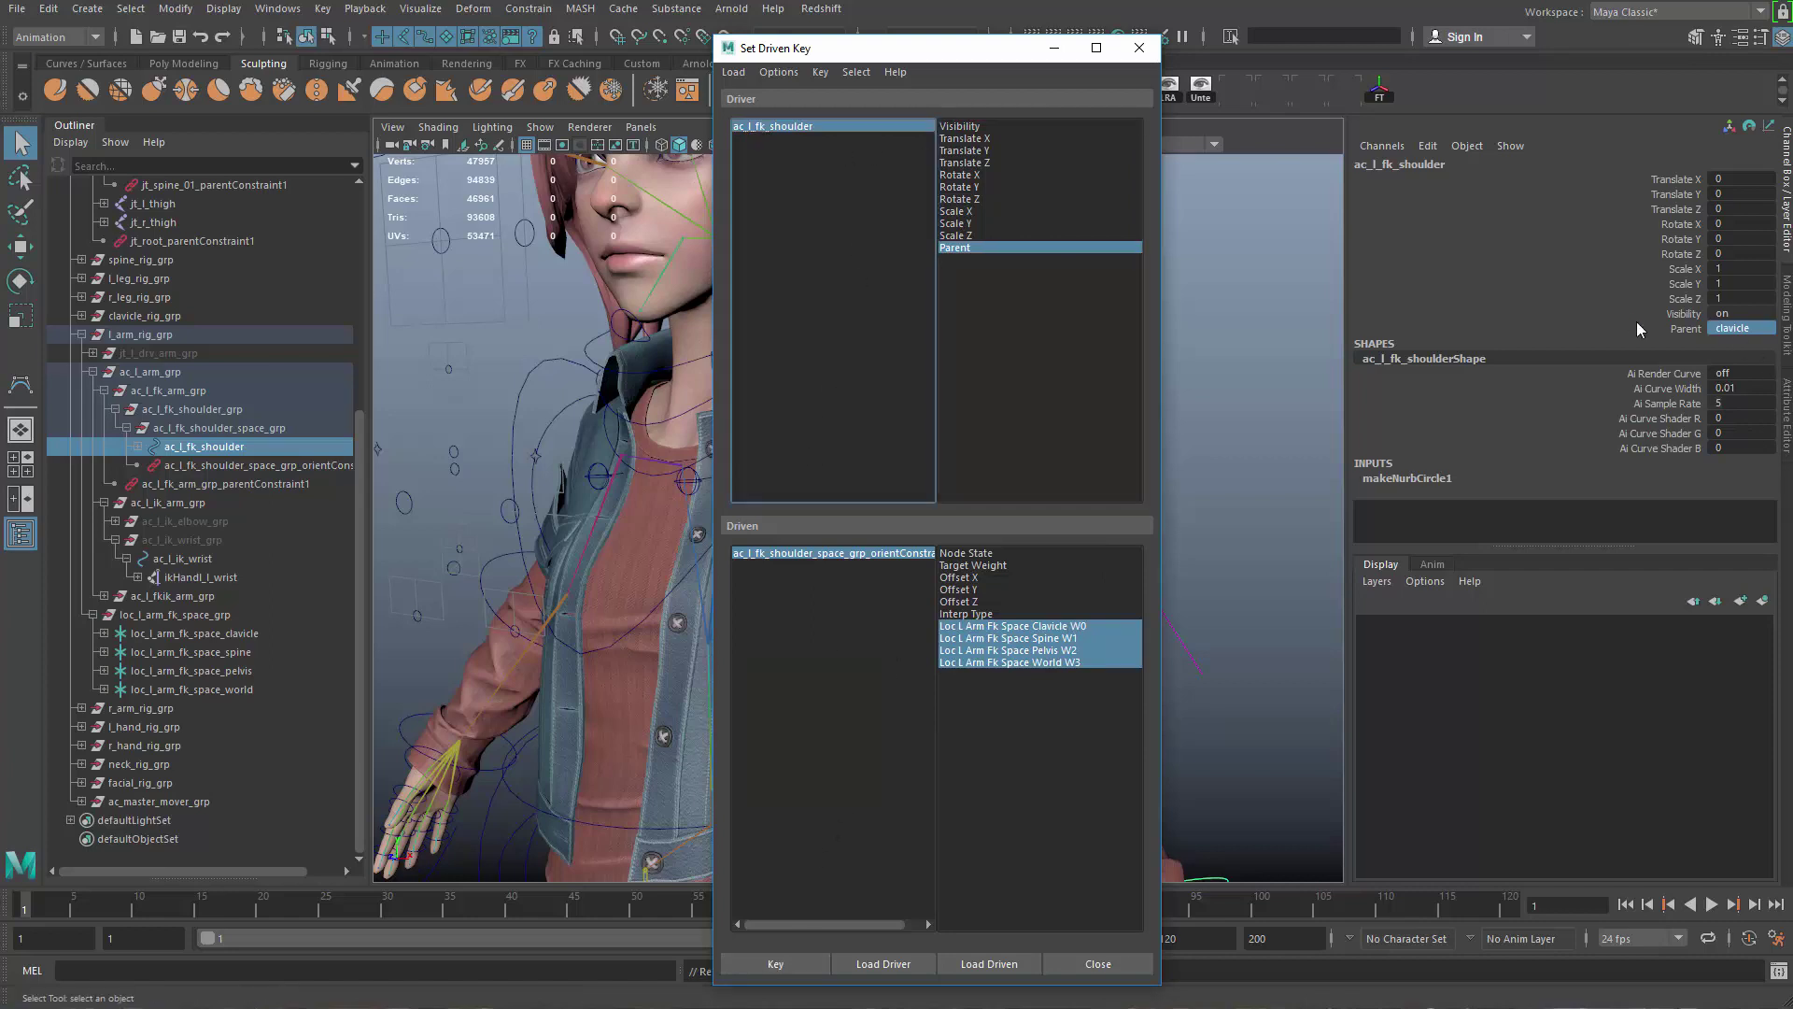
pyautogui.click(1732, 327)
pyautogui.click(1743, 365)
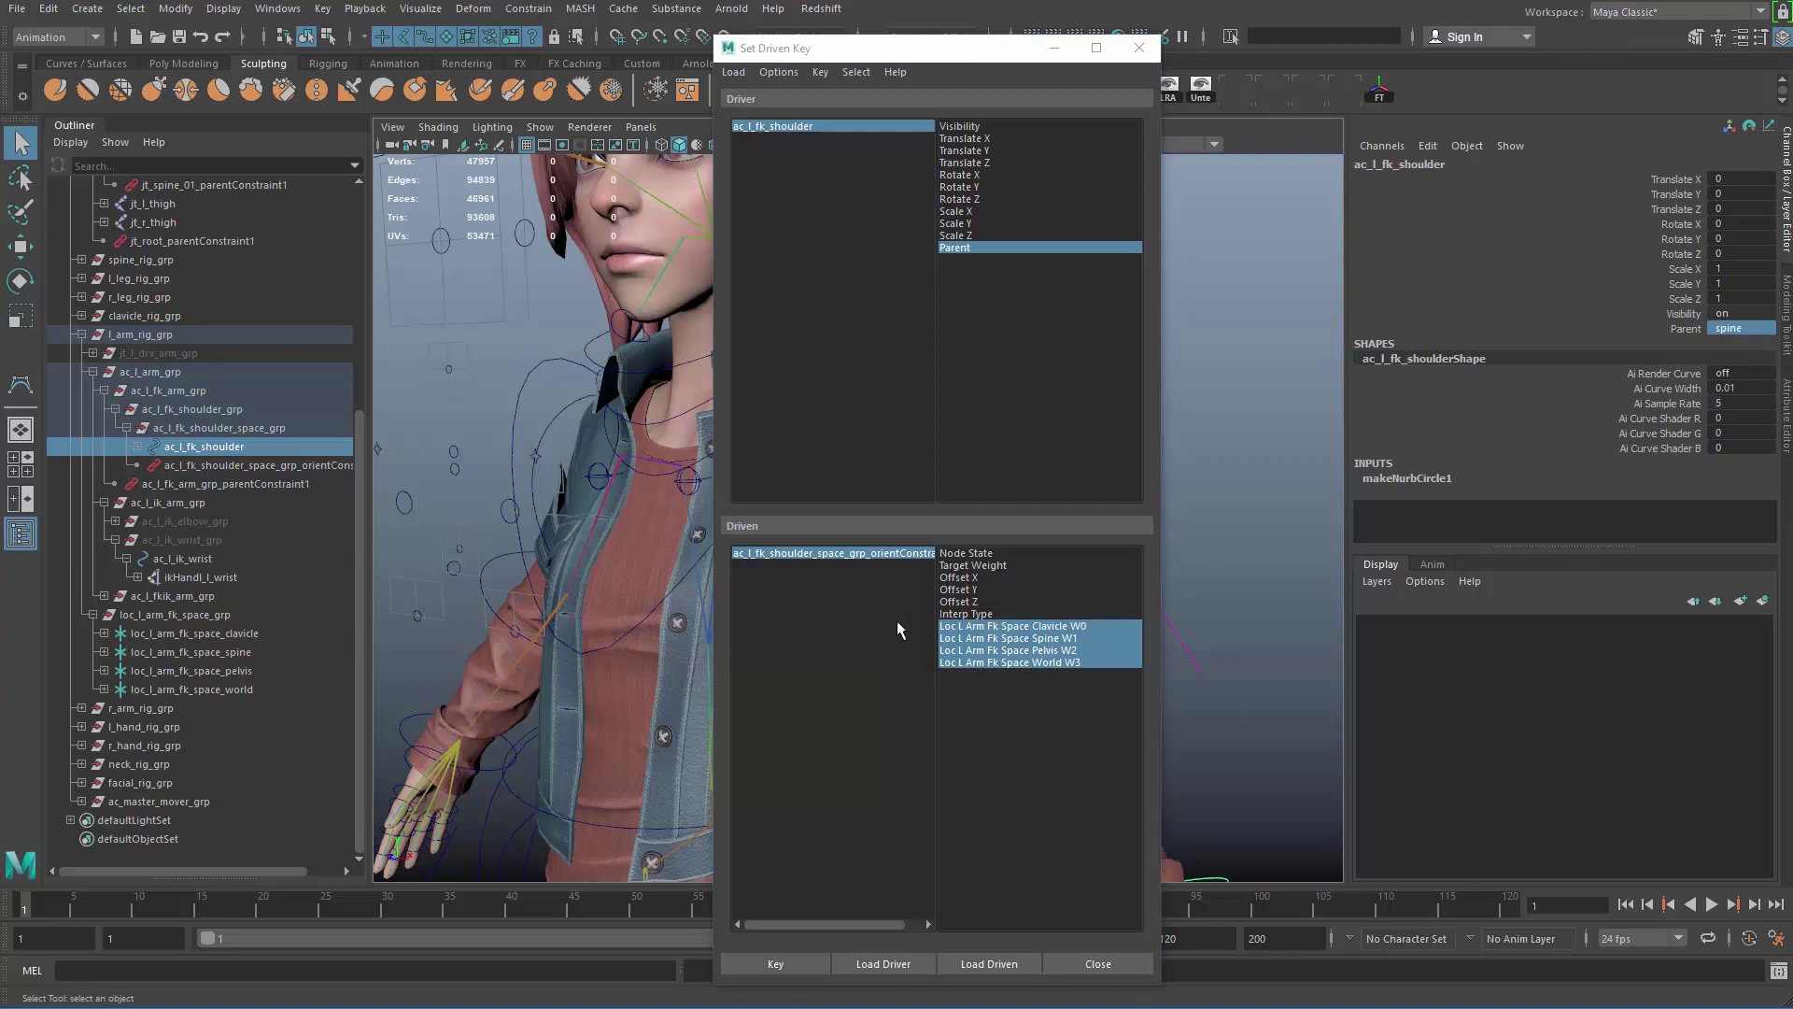
pyautogui.click(881, 558)
pyautogui.click(1740, 265)
pyautogui.write('1')
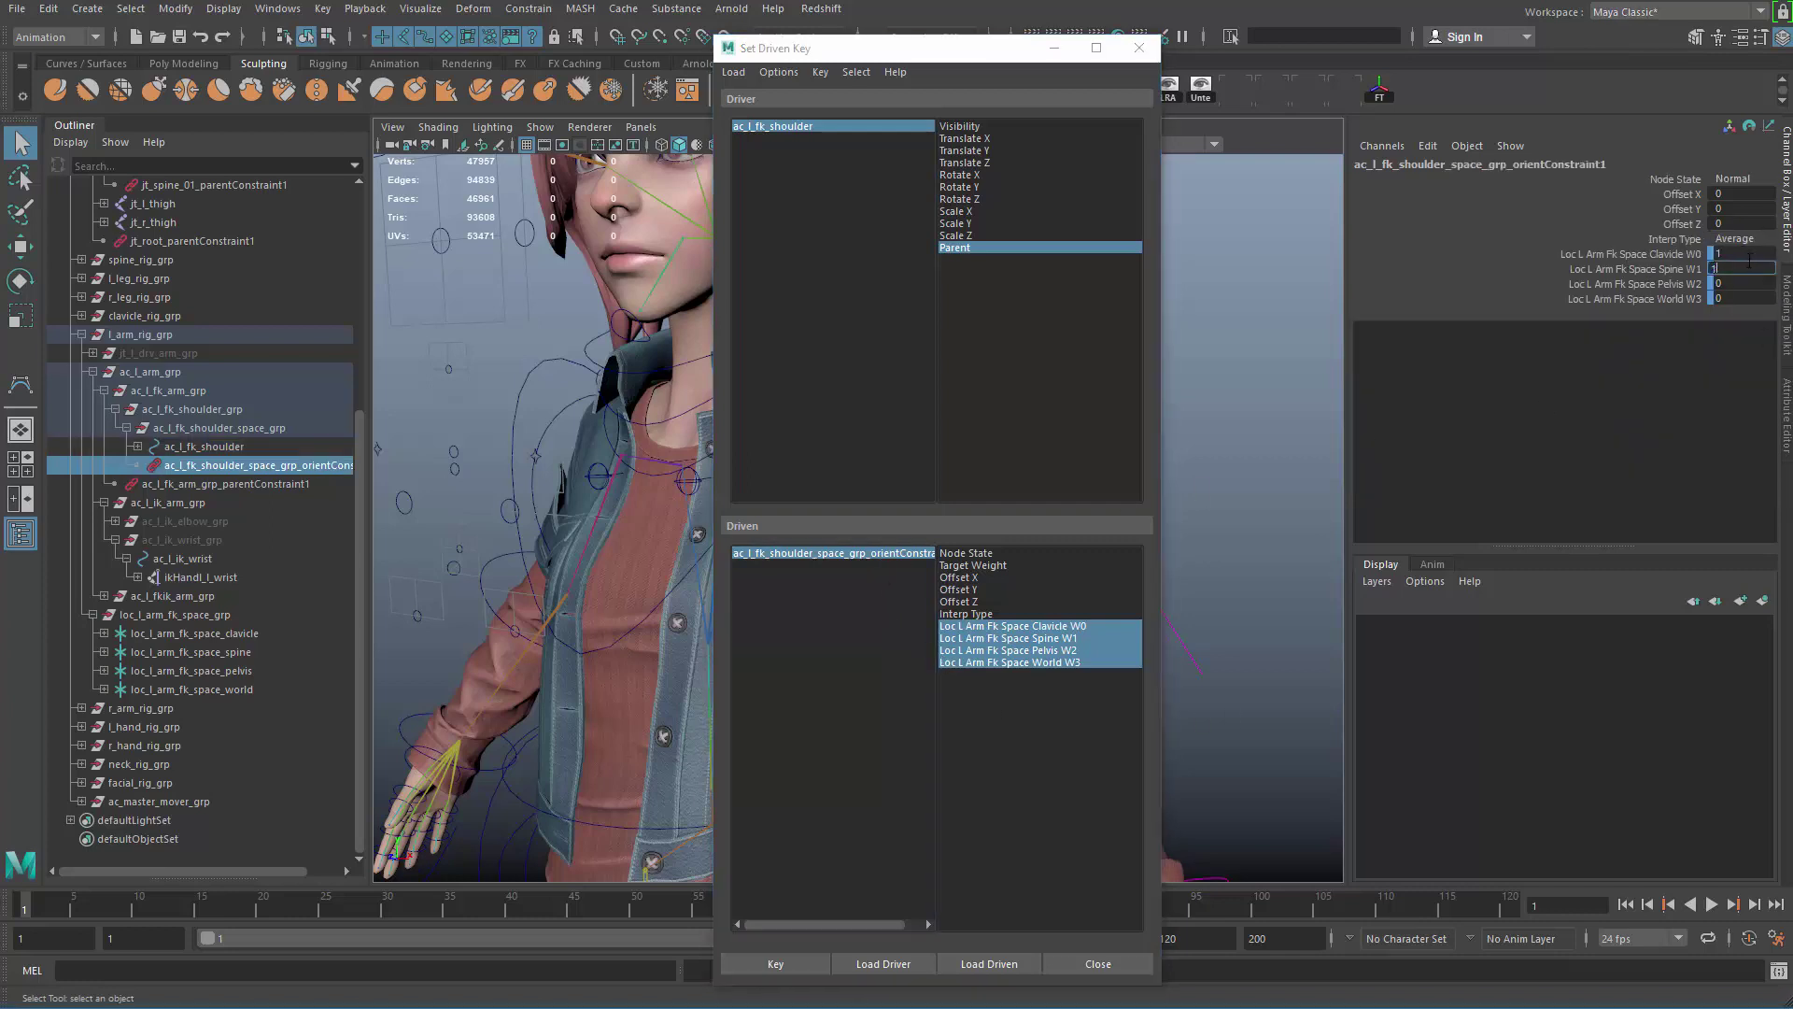
pyautogui.click(1744, 255)
pyautogui.write('0')
pyautogui.press('Return')
pyautogui.click(807, 962)
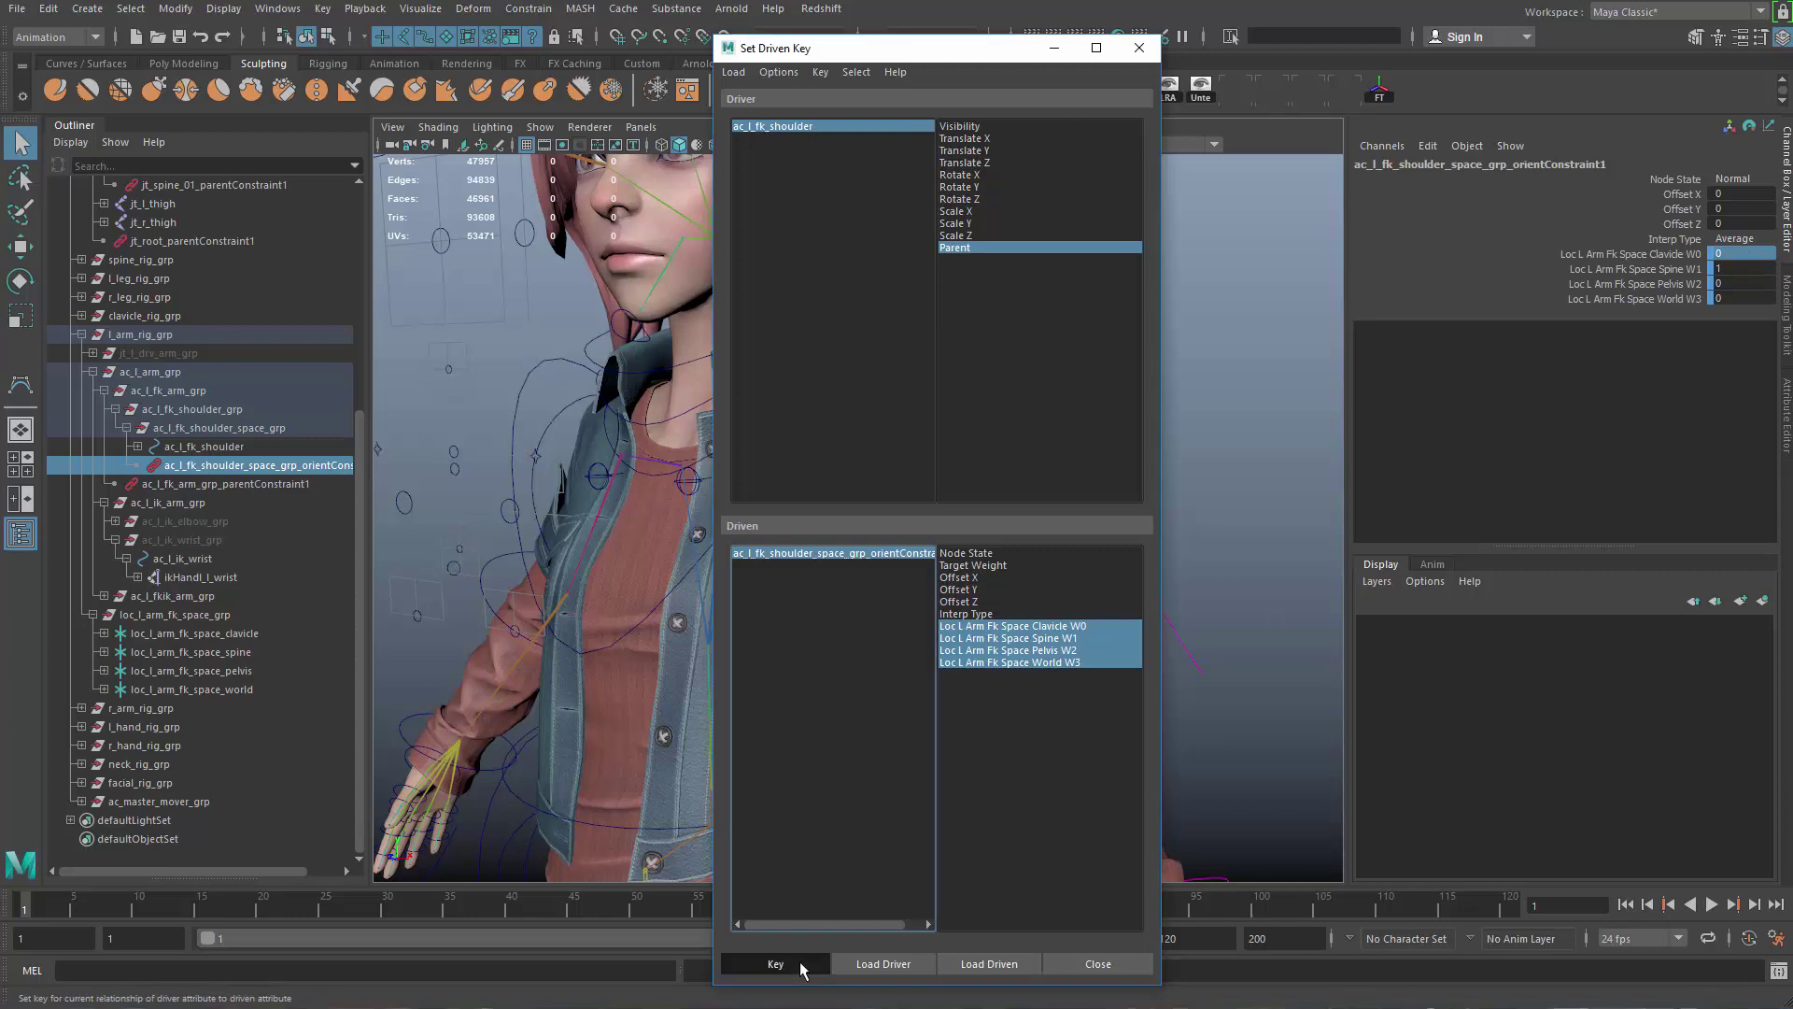
# Step: Key the pelvis space with Parent set to pelvis, Pelvis W2 weight at 1 and Spine W1 weight at 0
pyautogui.click(859, 127)
pyautogui.click(1743, 328)
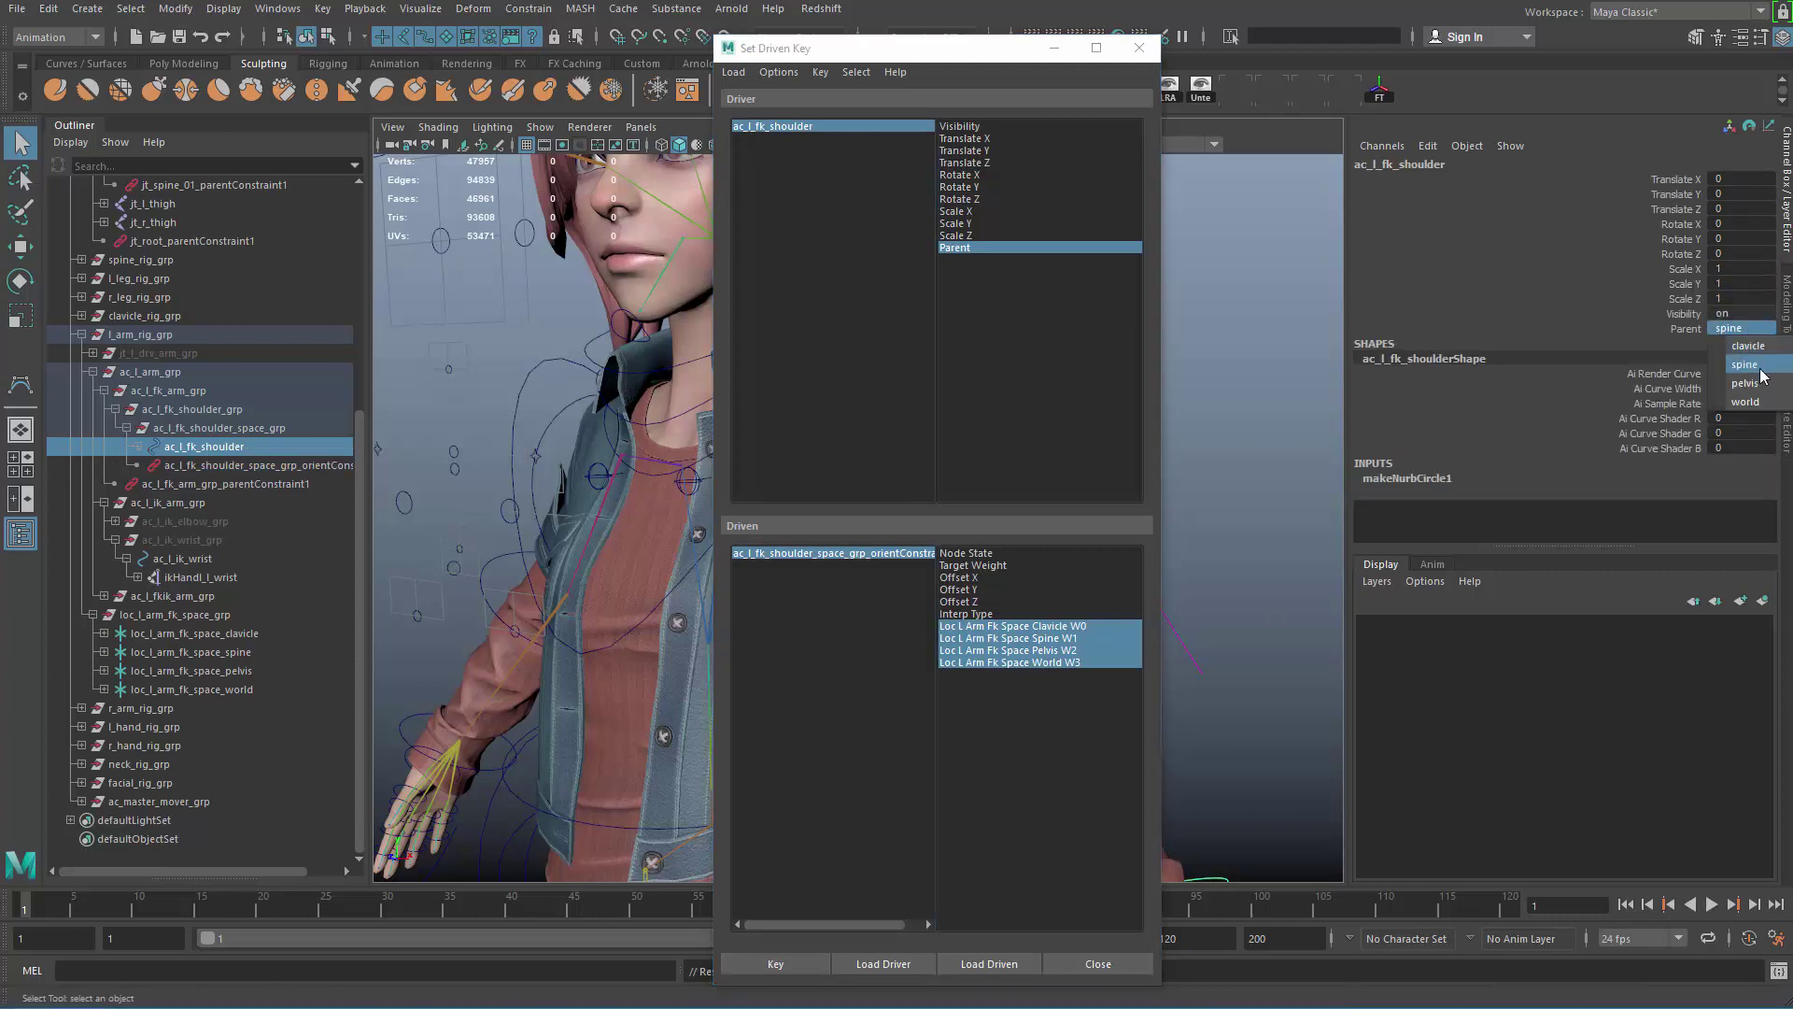
pyautogui.click(1756, 366)
pyautogui.click(902, 554)
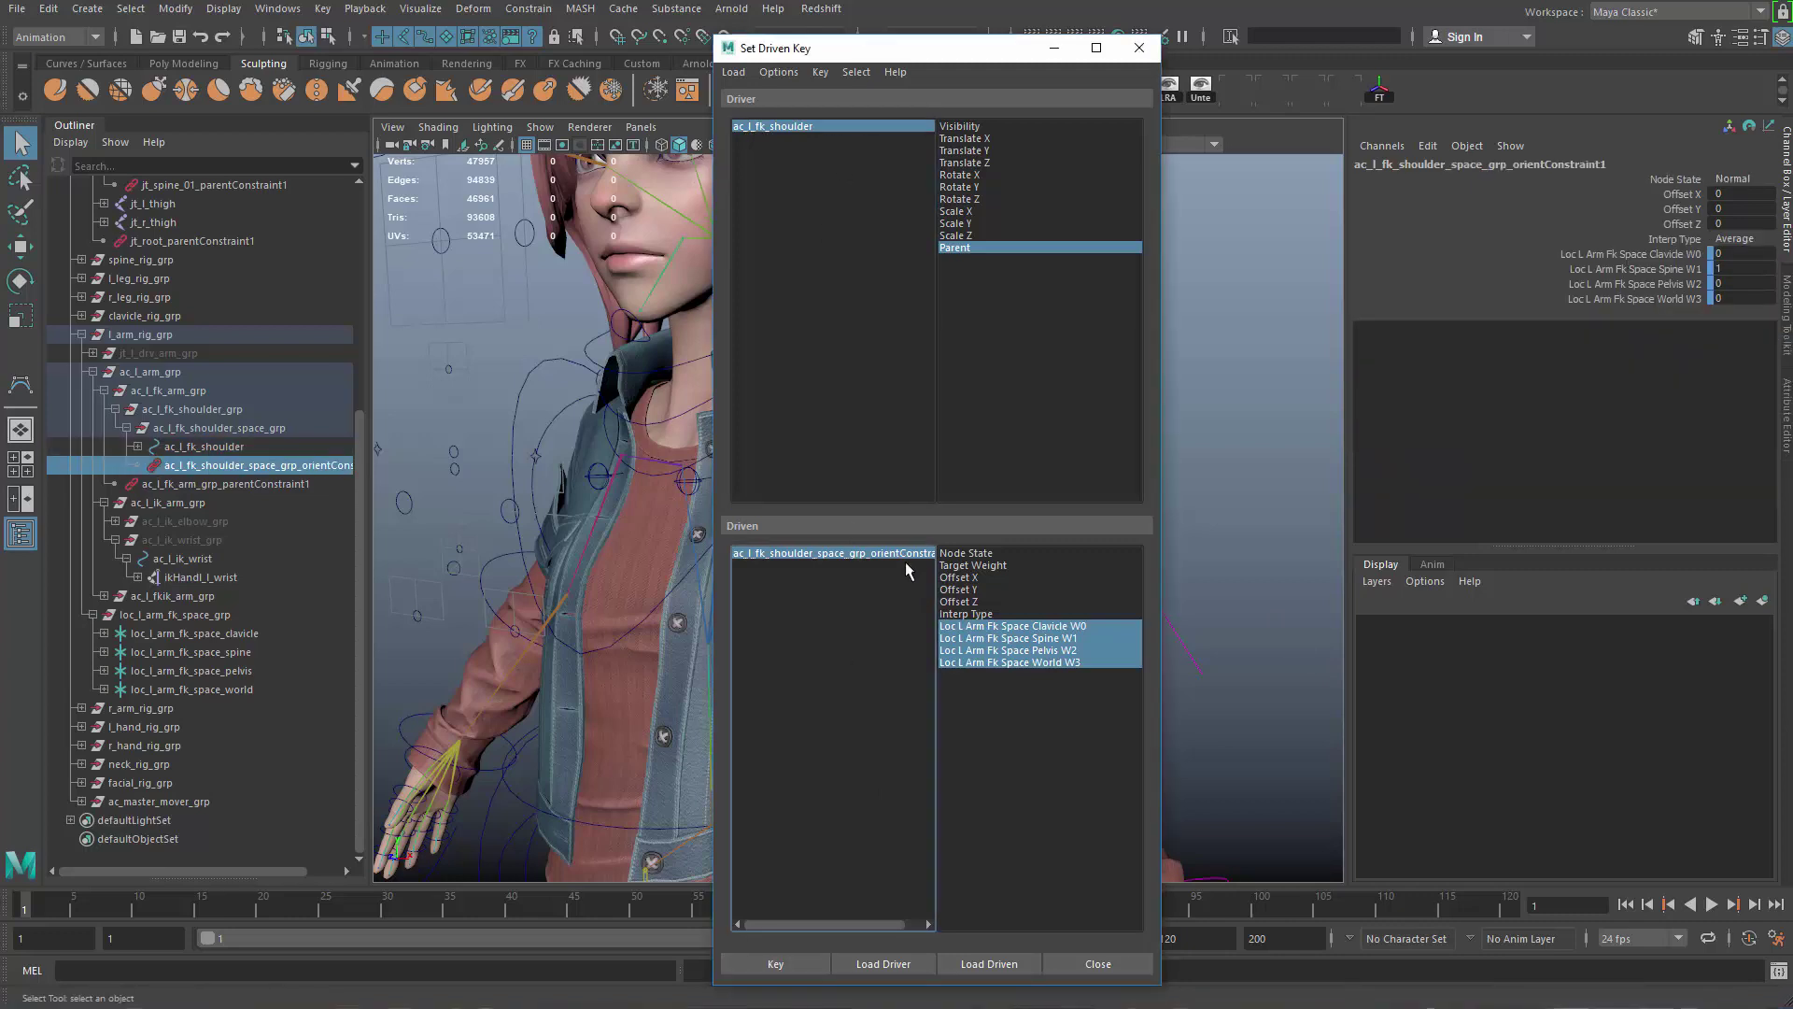
pyautogui.click(1745, 283)
pyautogui.write('1')
pyautogui.click(1748, 268)
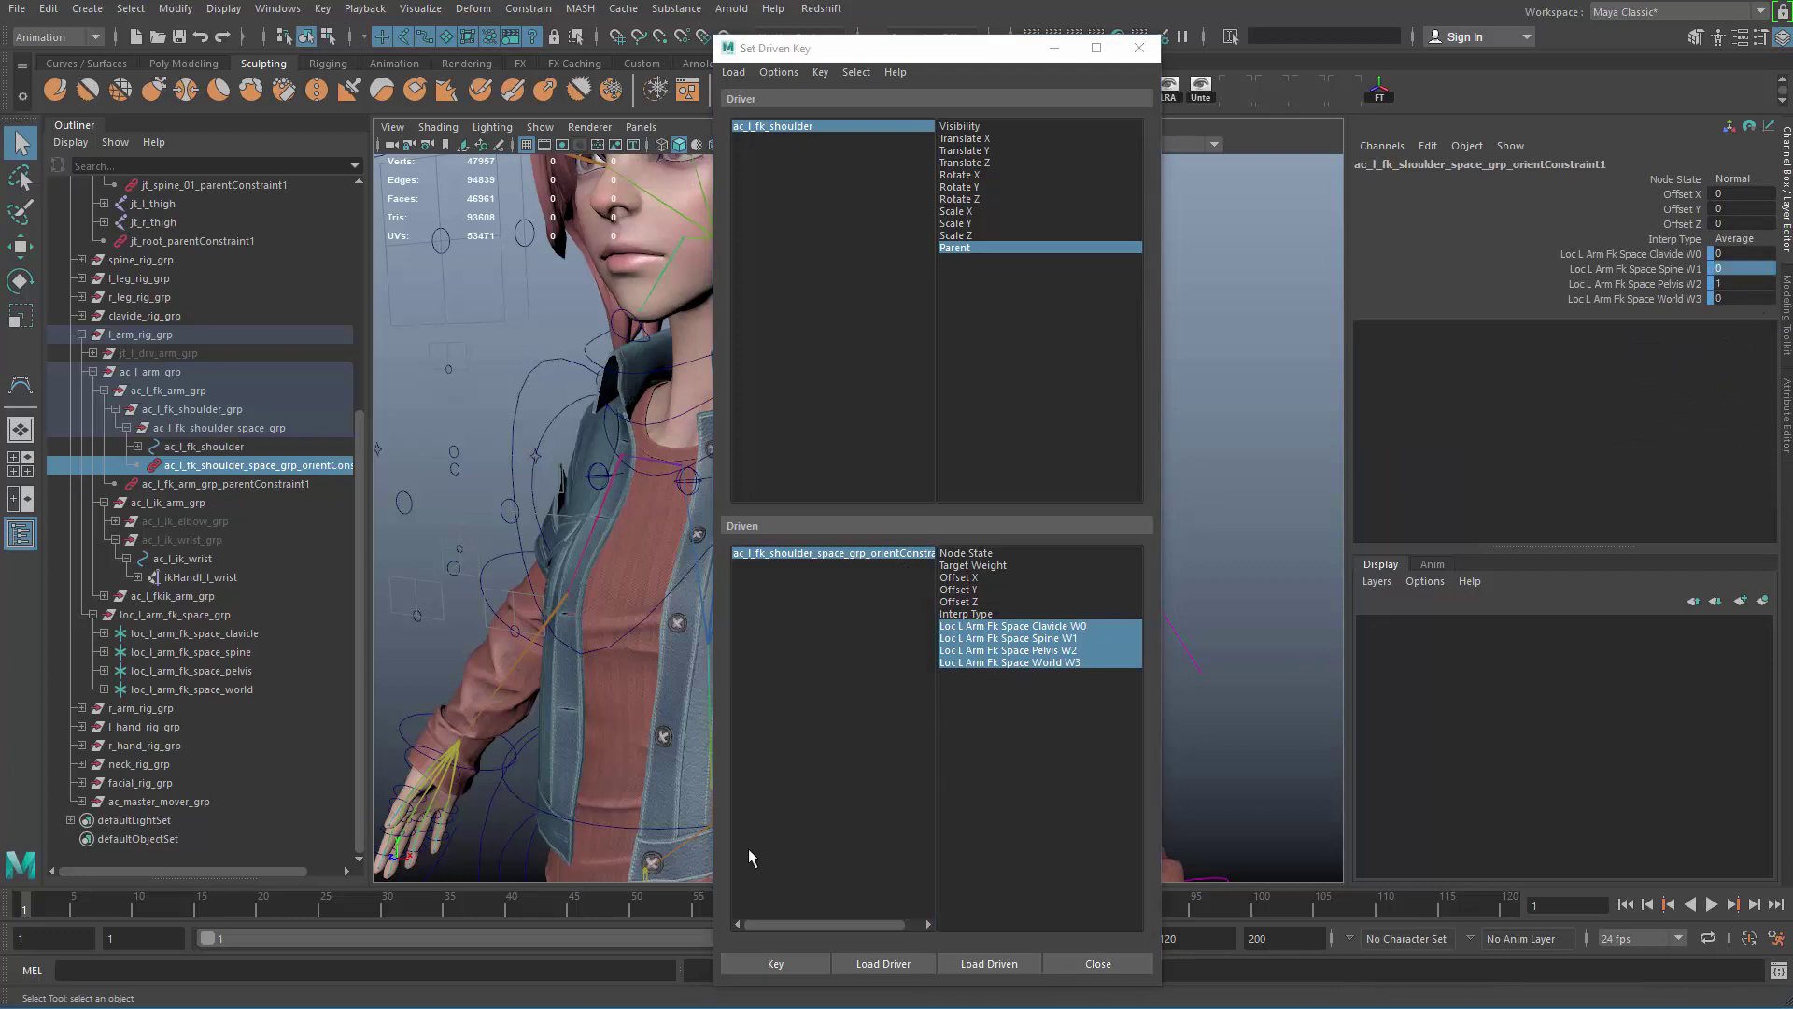
pyautogui.click(754, 962)
# Step: Key the world space with Parent set to world, World W3 weight at 1 and Pelvis W2 weight at 0
pyautogui.click(837, 127)
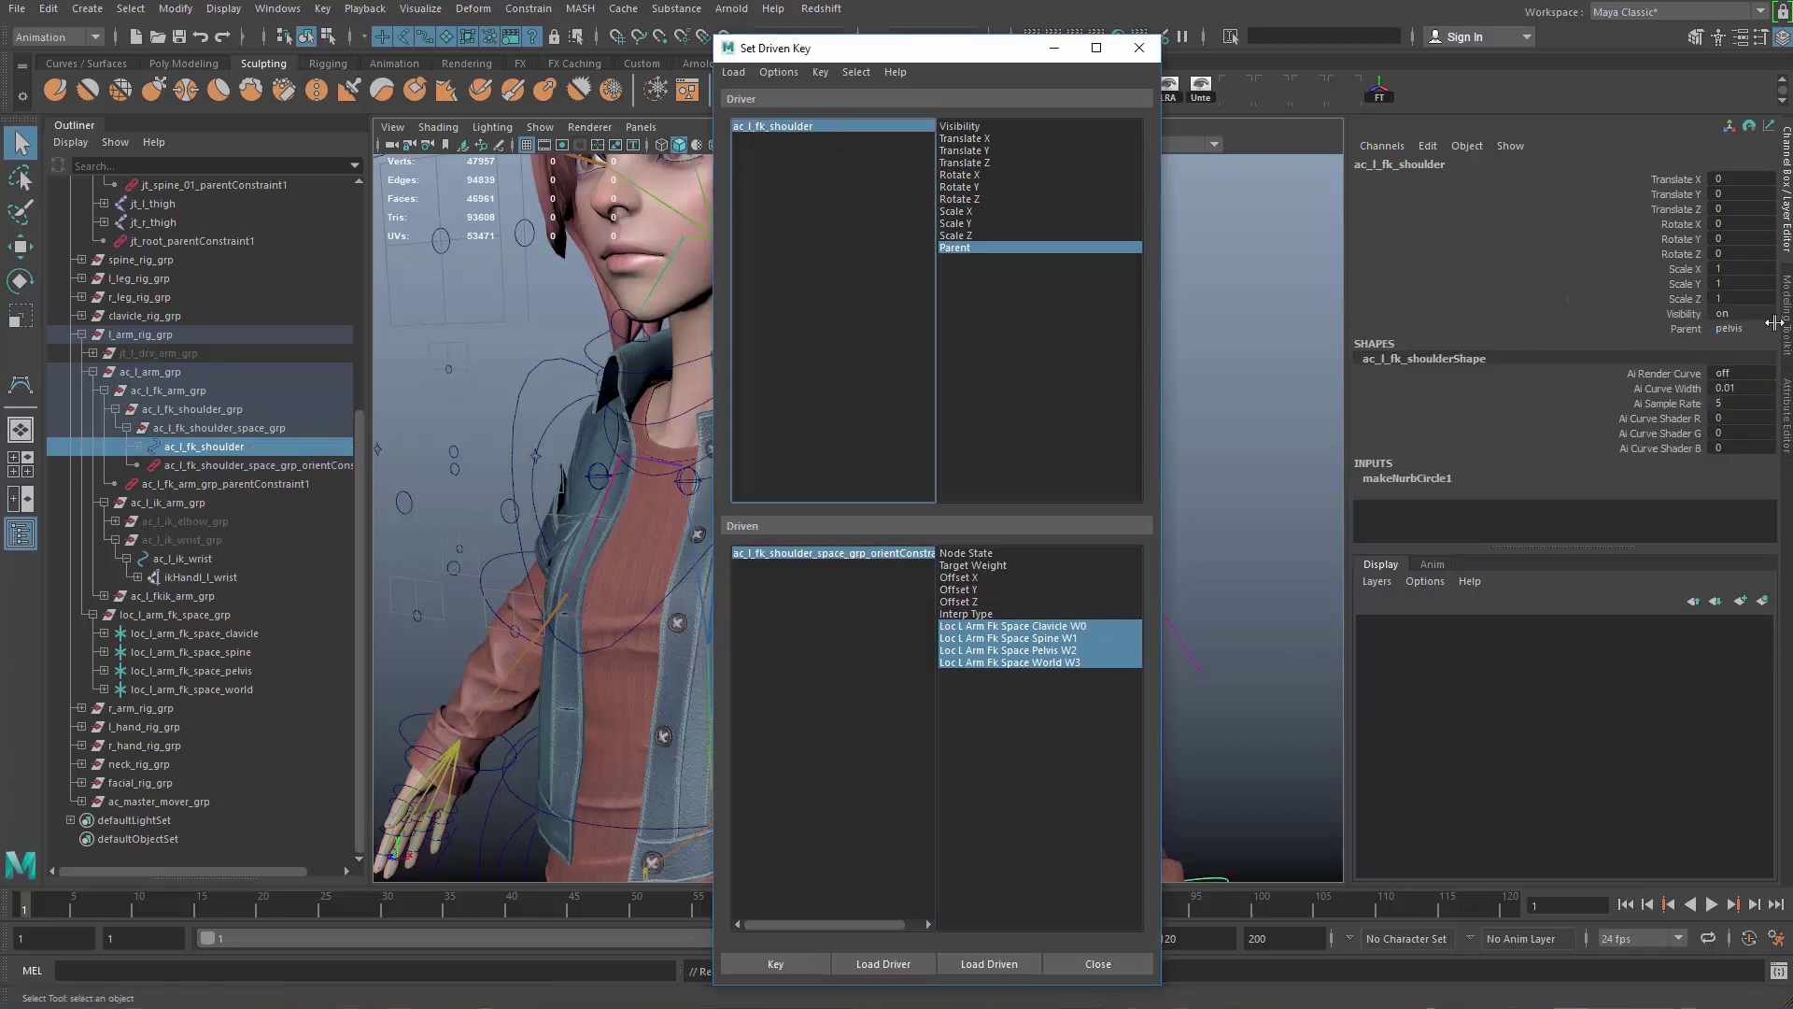
pyautogui.click(1742, 329)
pyautogui.click(1751, 403)
pyautogui.click(902, 554)
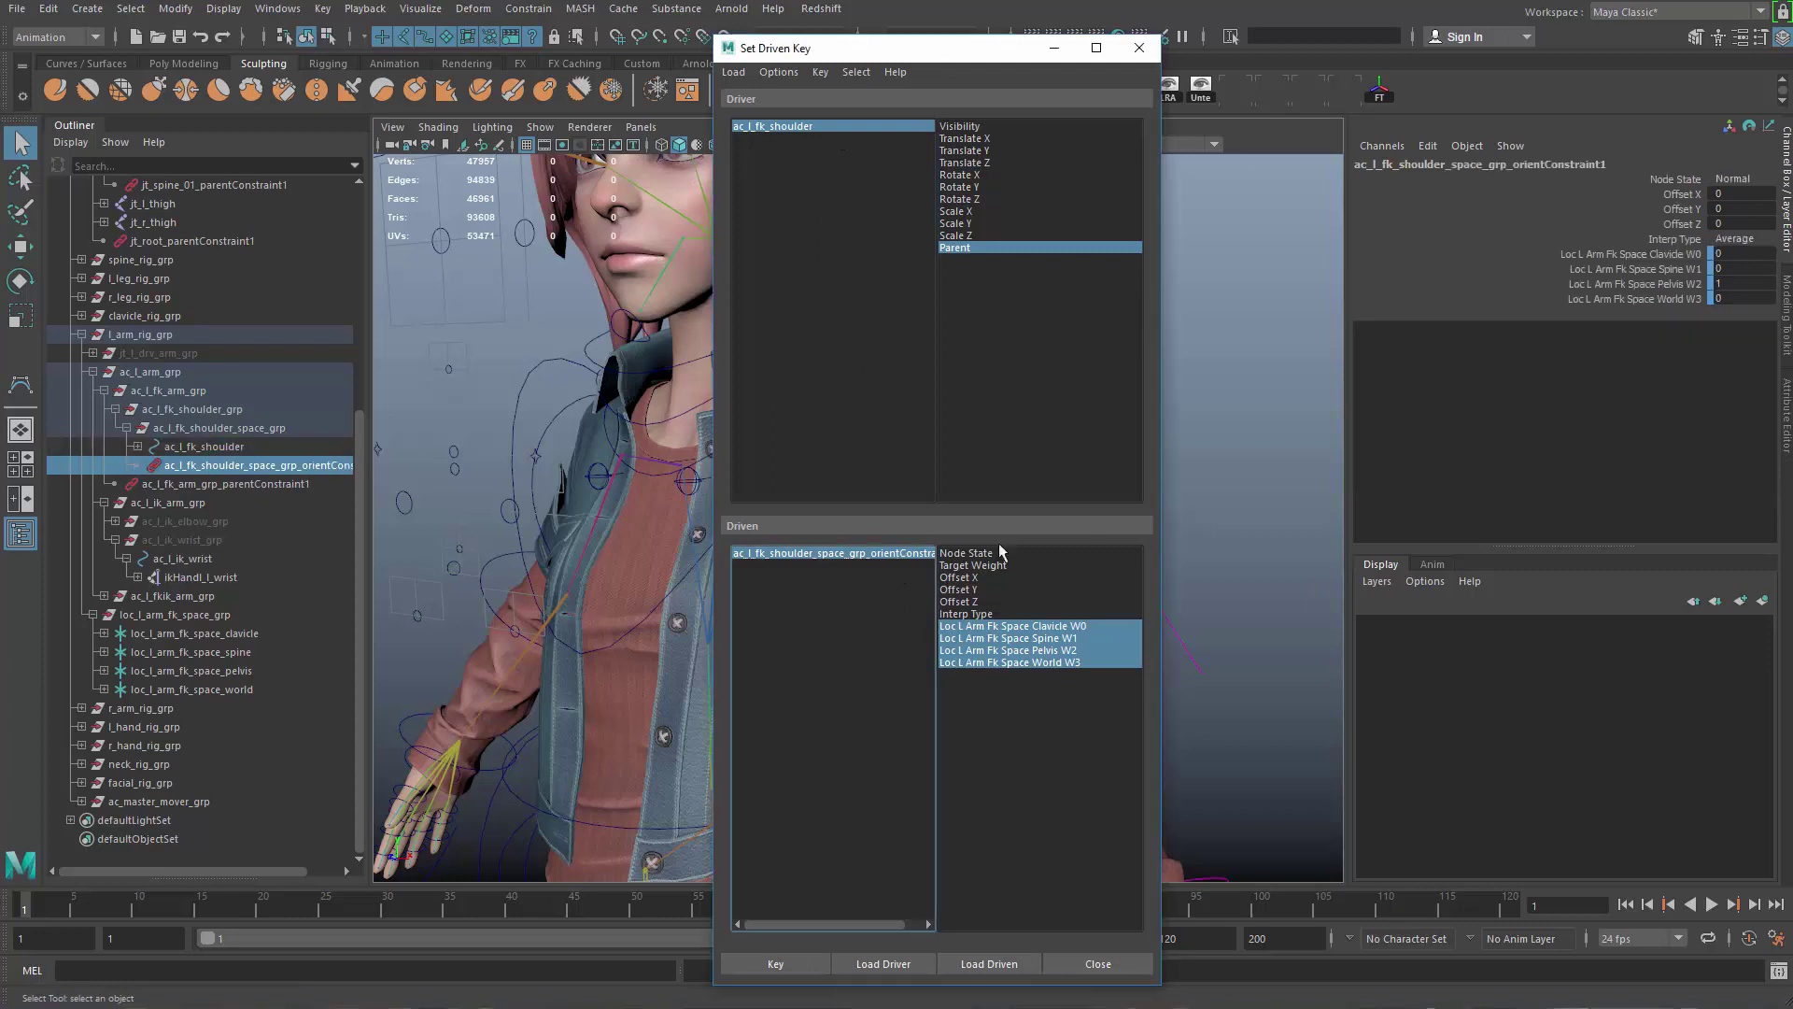
pyautogui.click(1719, 299)
pyautogui.write('1')
pyautogui.press('Return')
pyautogui.click(1738, 283)
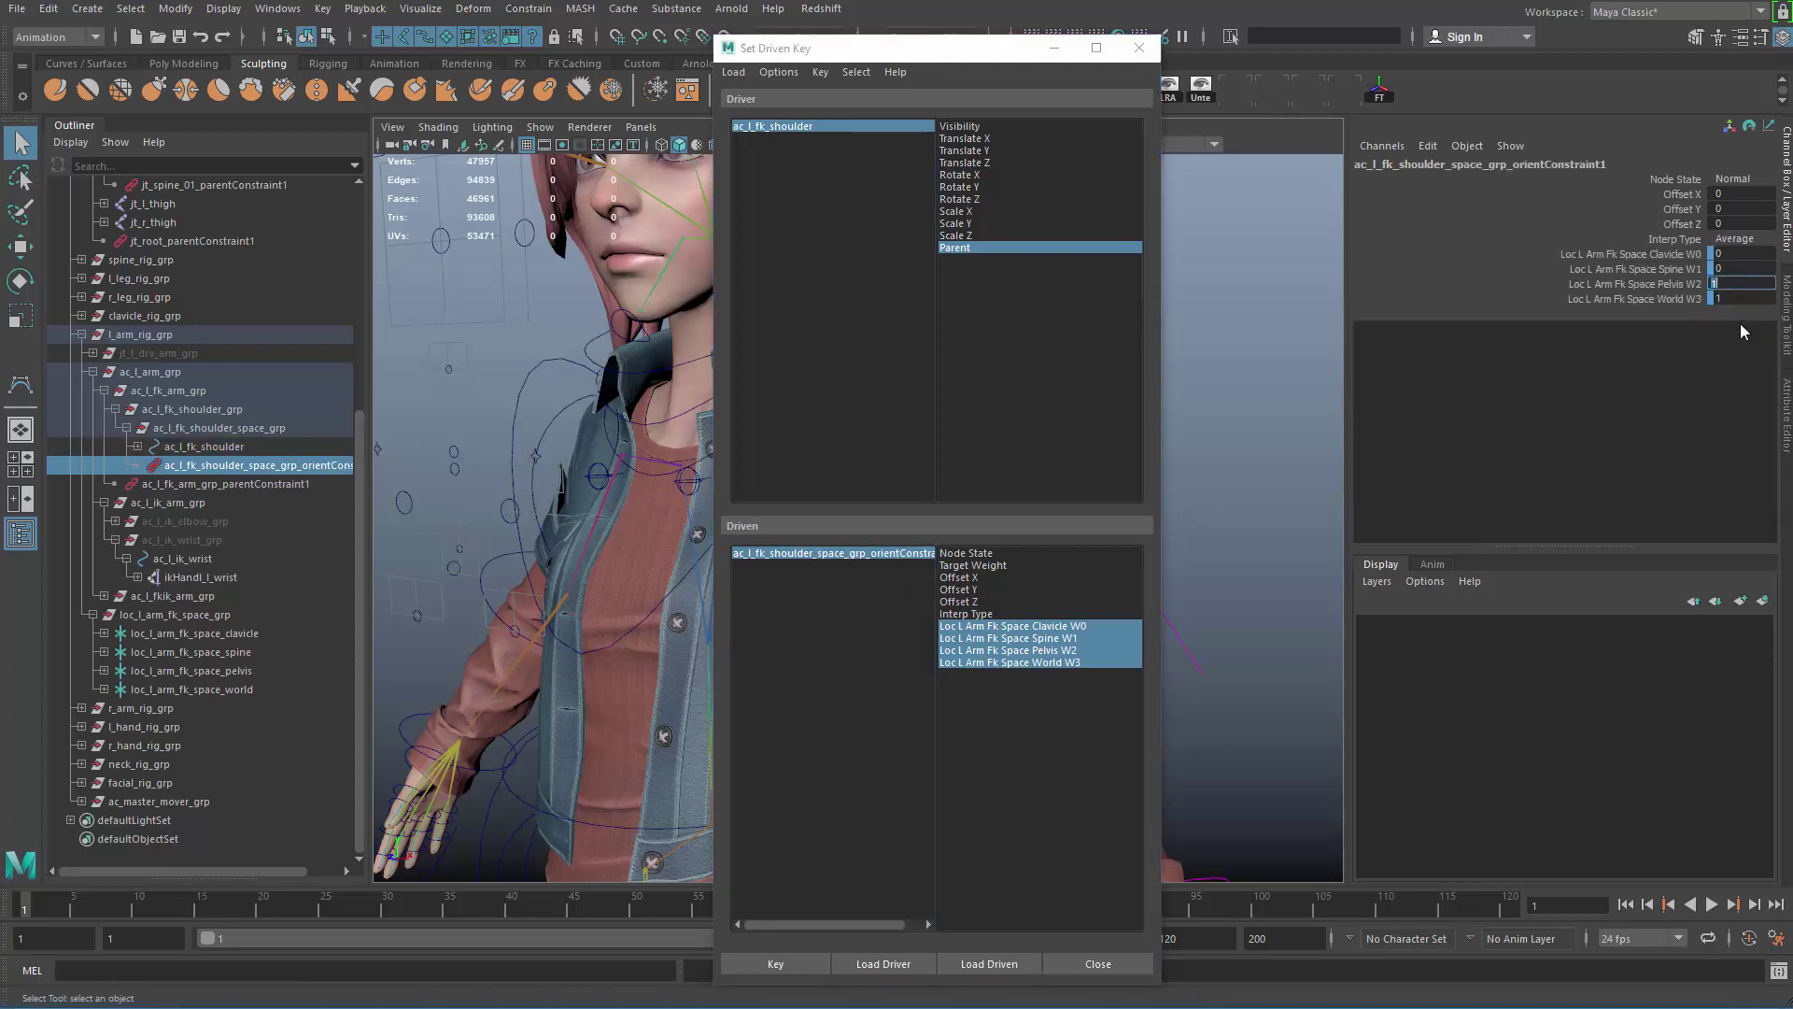
pyautogui.write('0')
pyautogui.press('Return')
pyautogui.click(772, 962)
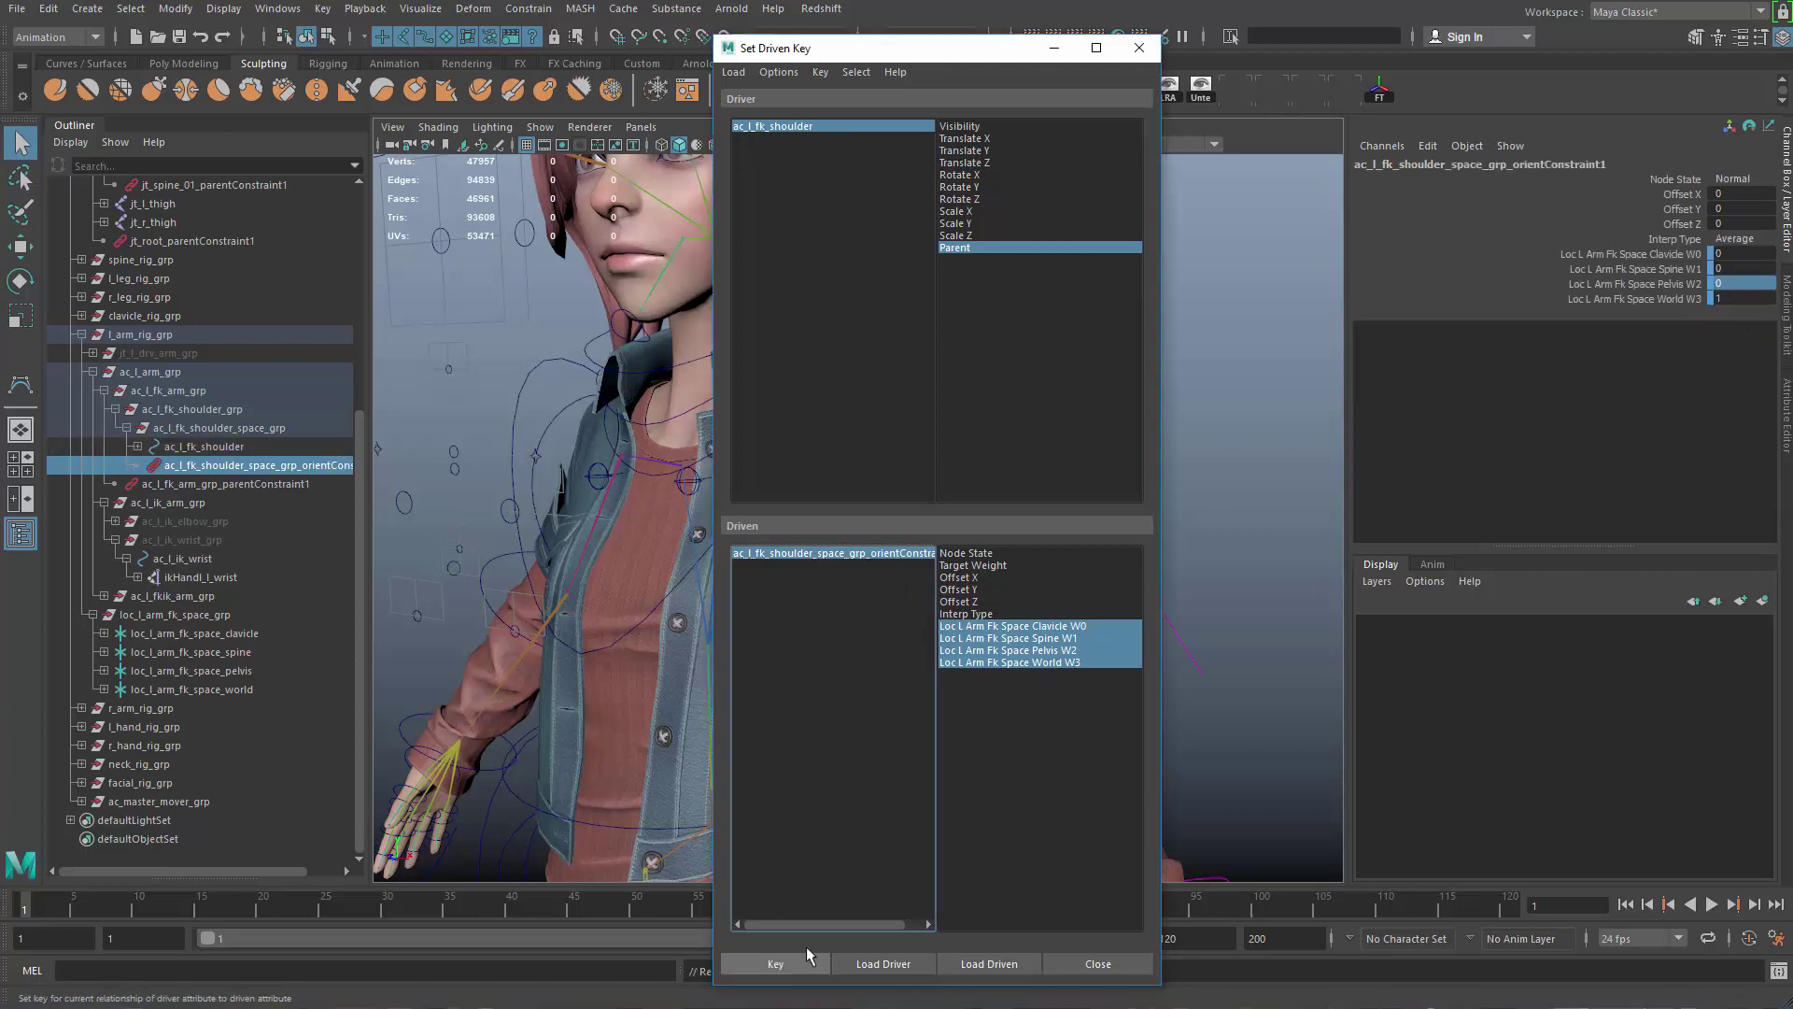
# Step: Review the constraint's World W3 weight and close Set Driven Key
pyautogui.moveTo(972, 61); pyautogui.dragTo(980, 59)
pyautogui.click(856, 127)
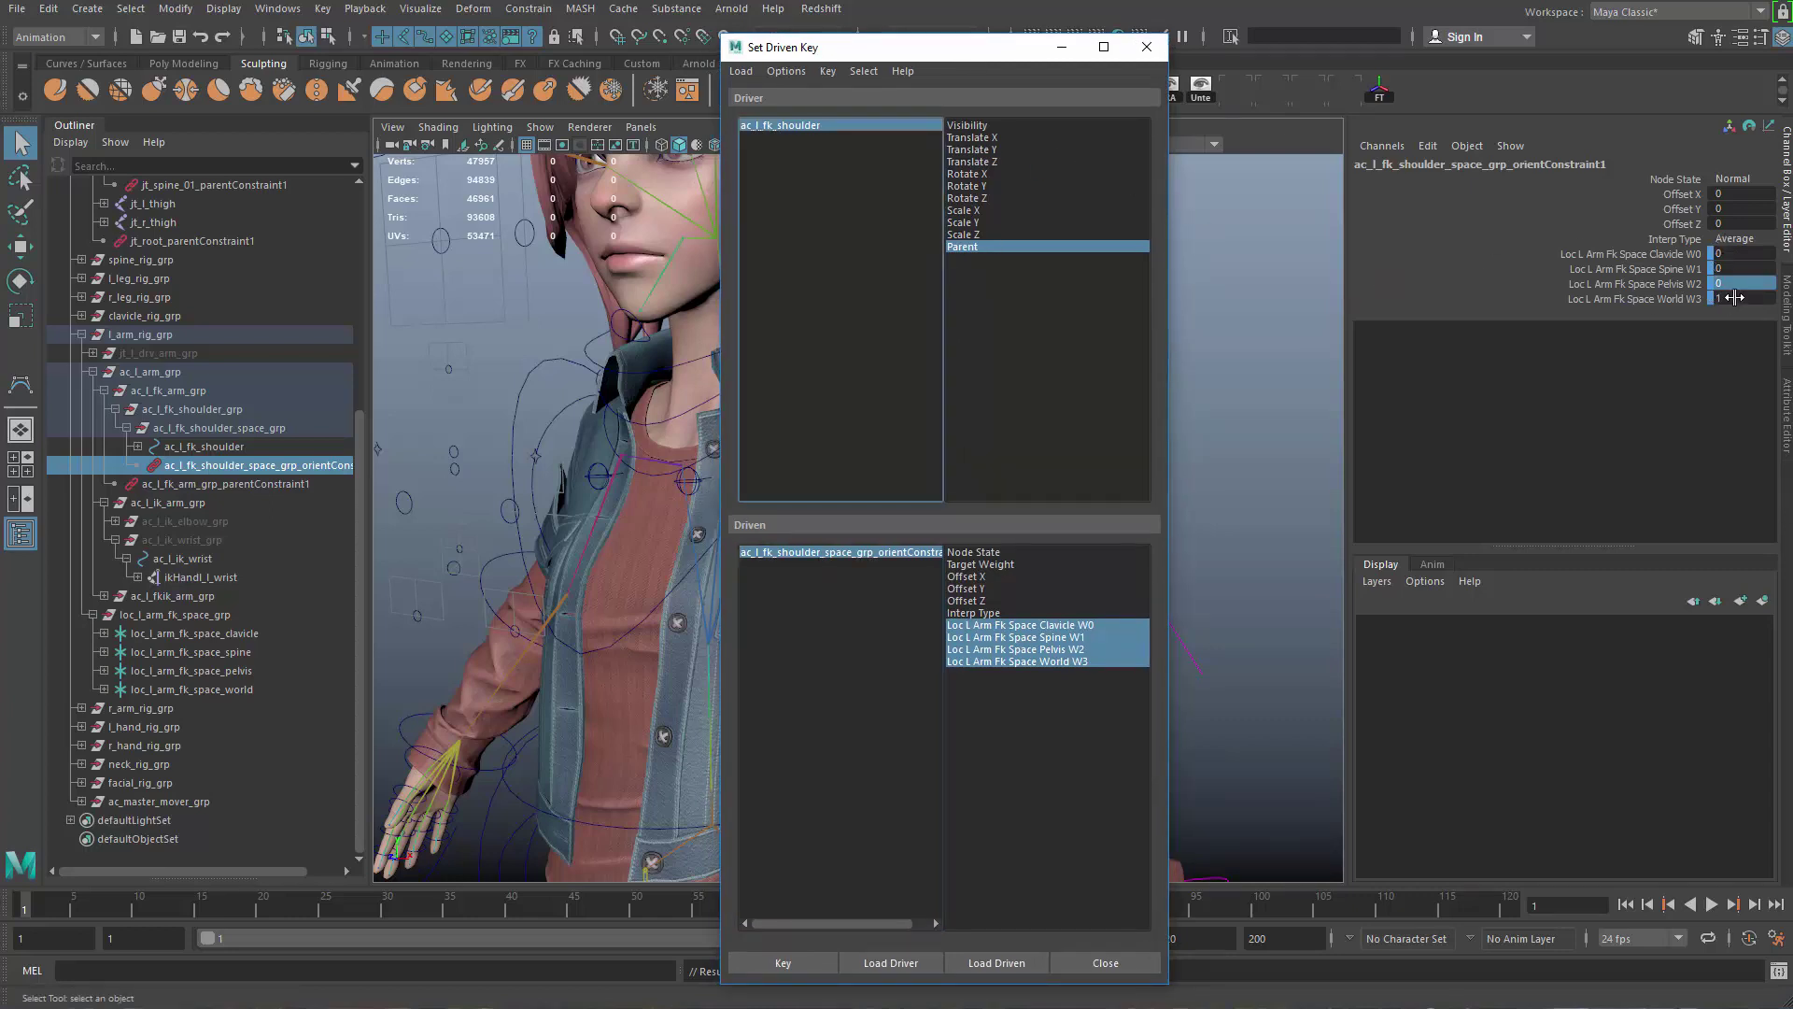
pyautogui.click(1672, 299)
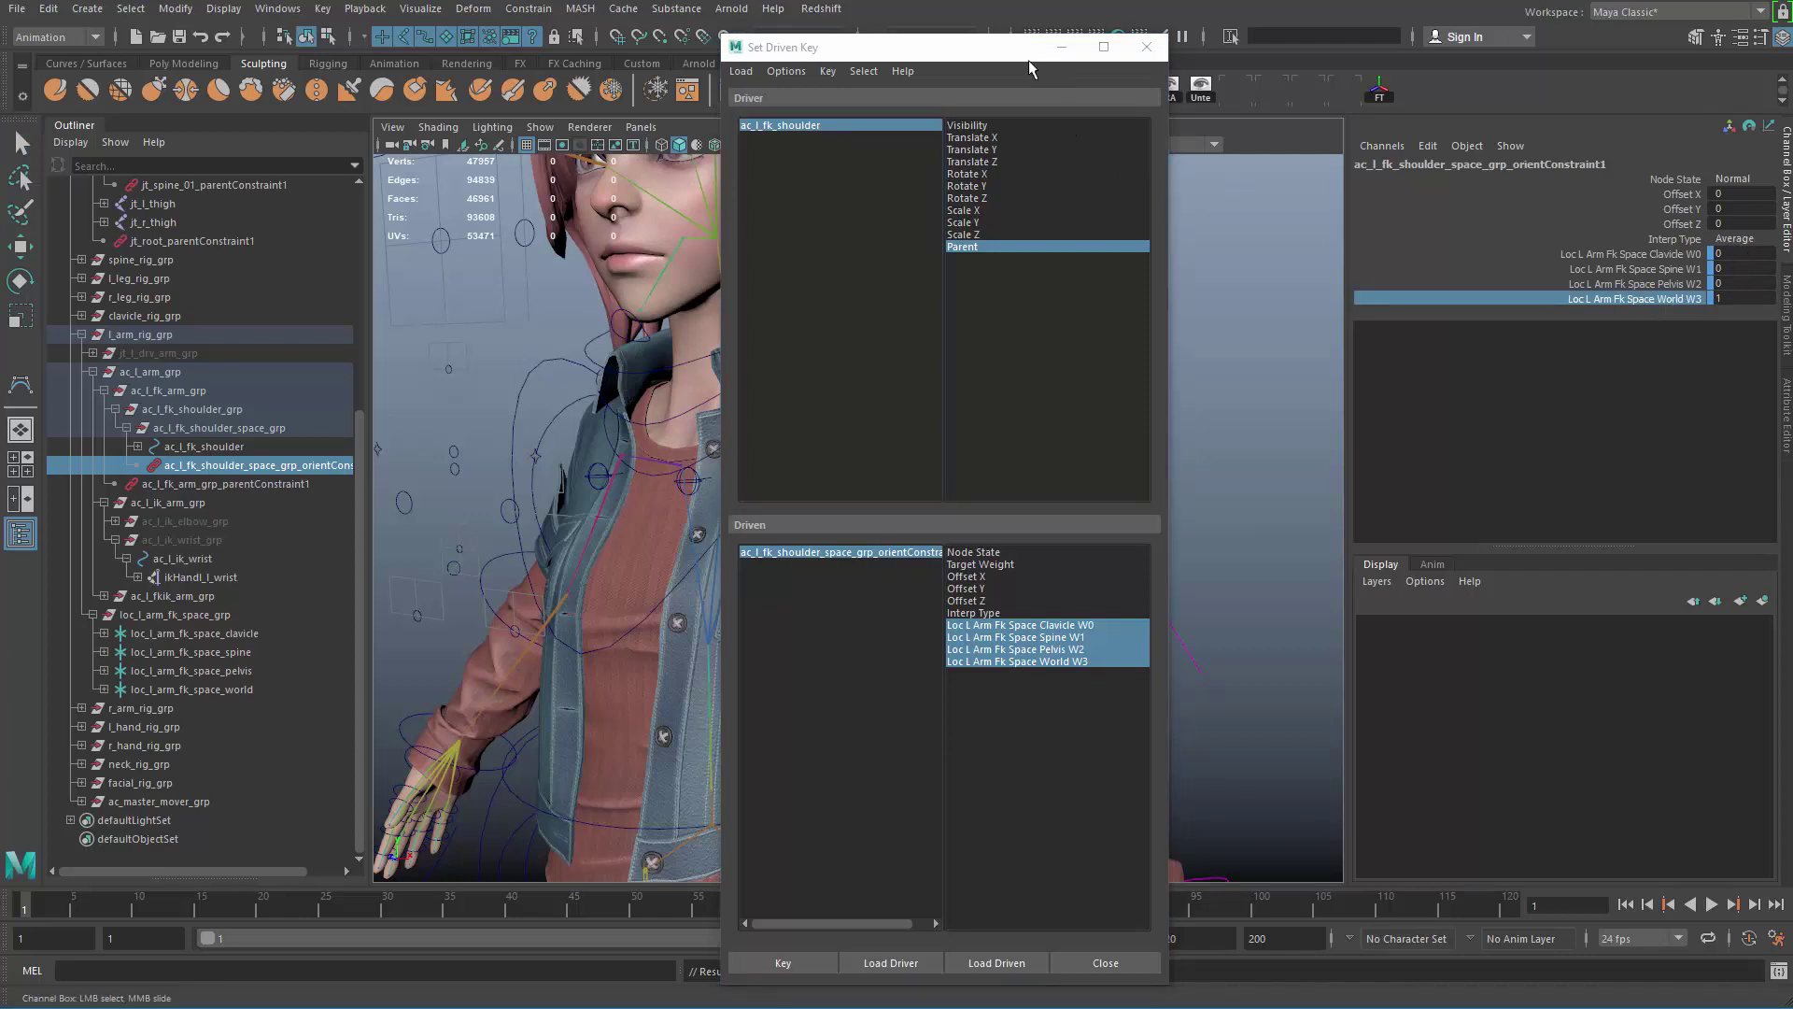
pyautogui.click(1146, 46)
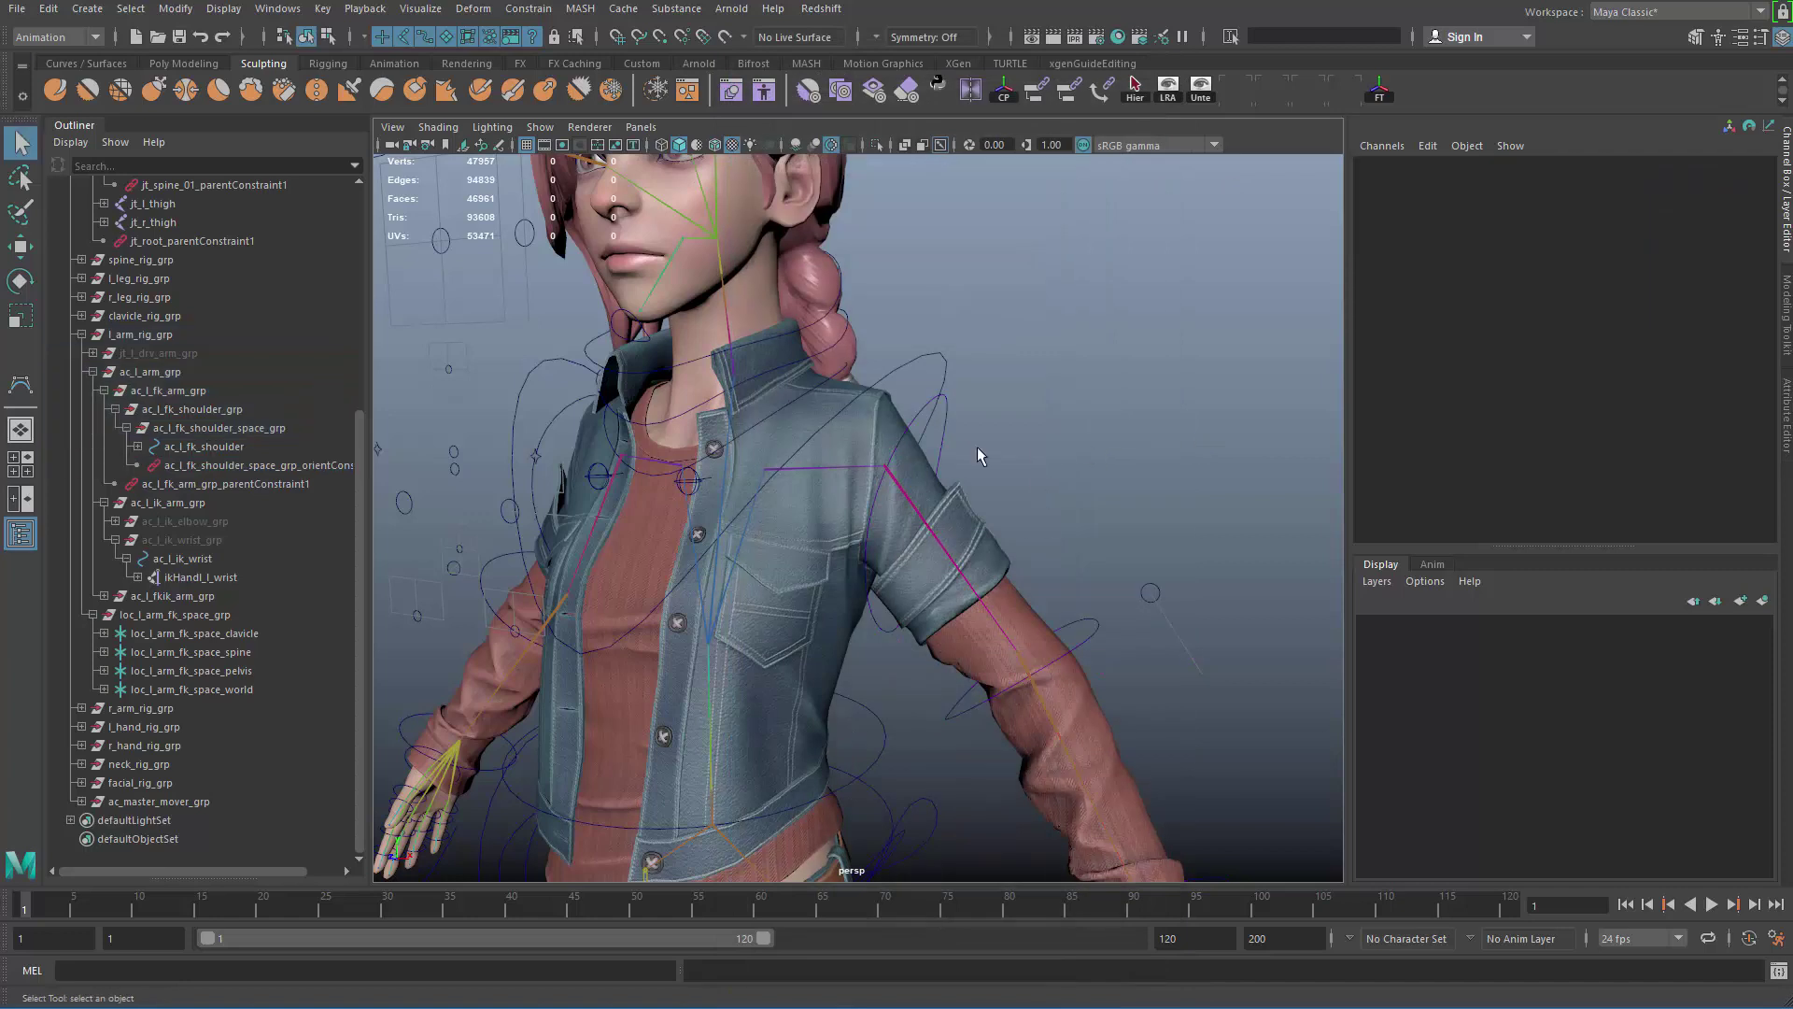
# Step: Switch the Parent attribute of ac_l_fk_shoulder to spine and check the weights on the shoulder space orient constraint
pyautogui.click(939, 418)
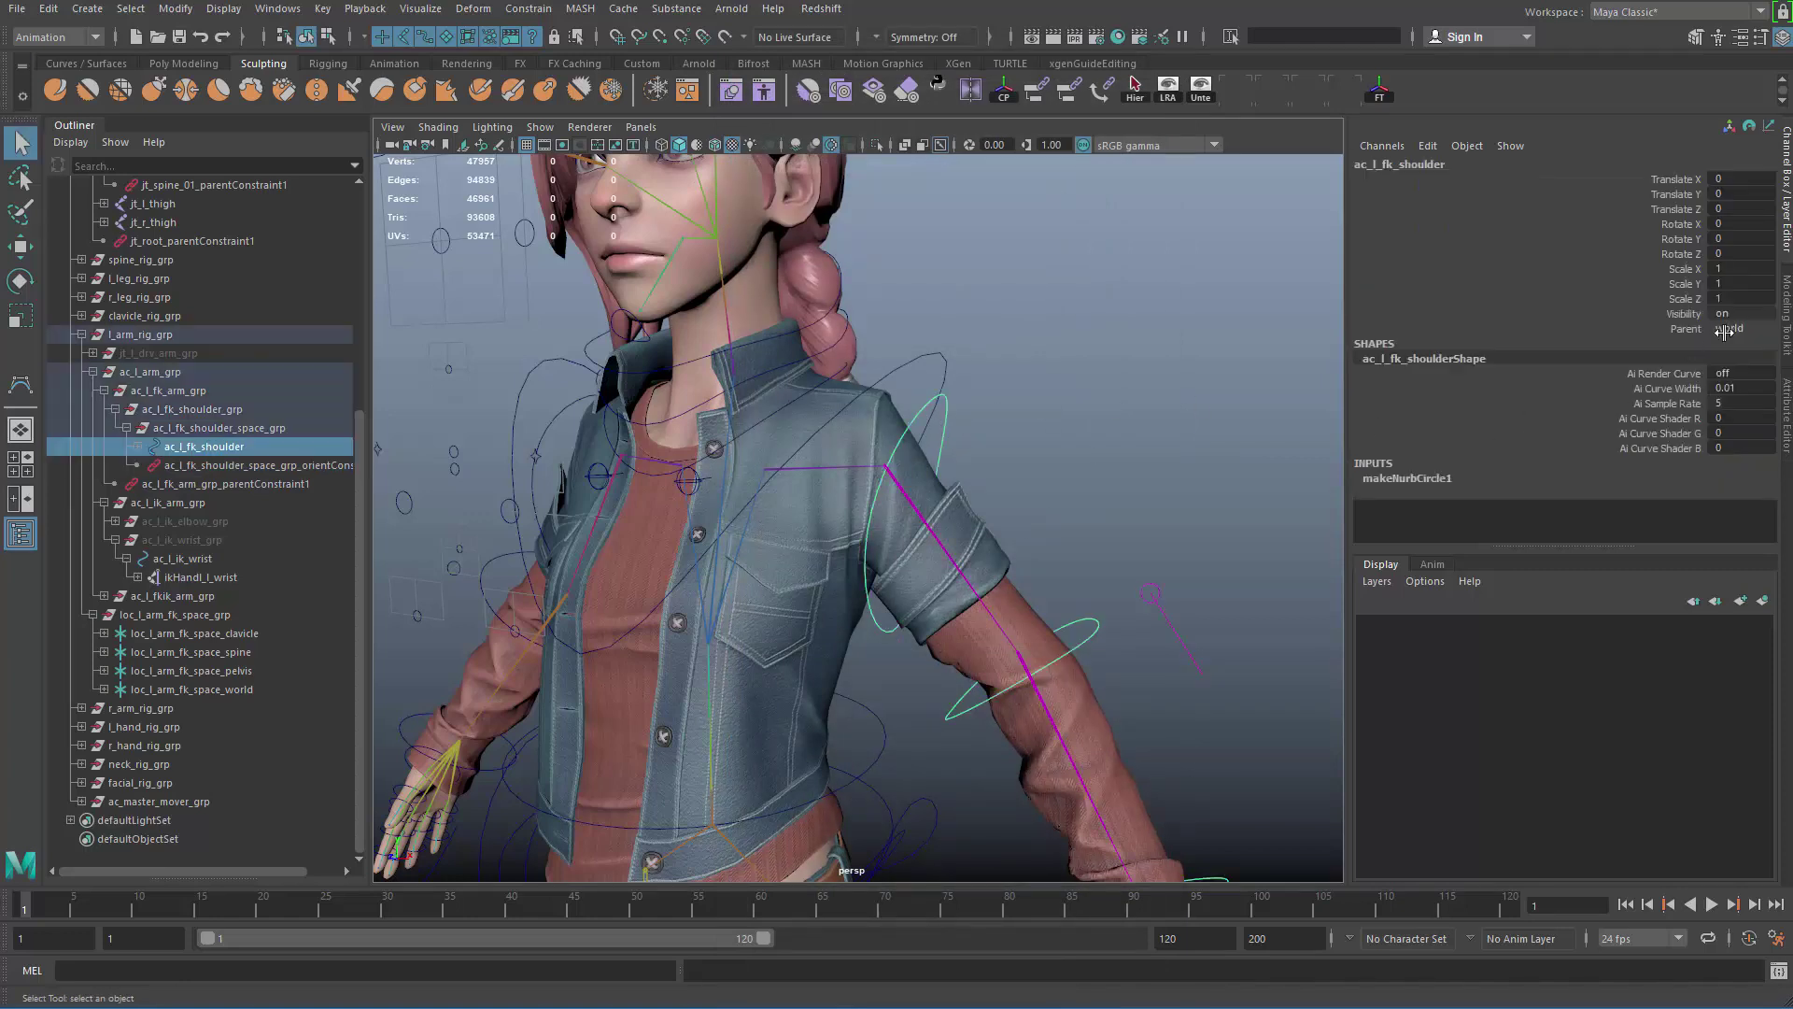
pyautogui.click(259, 465)
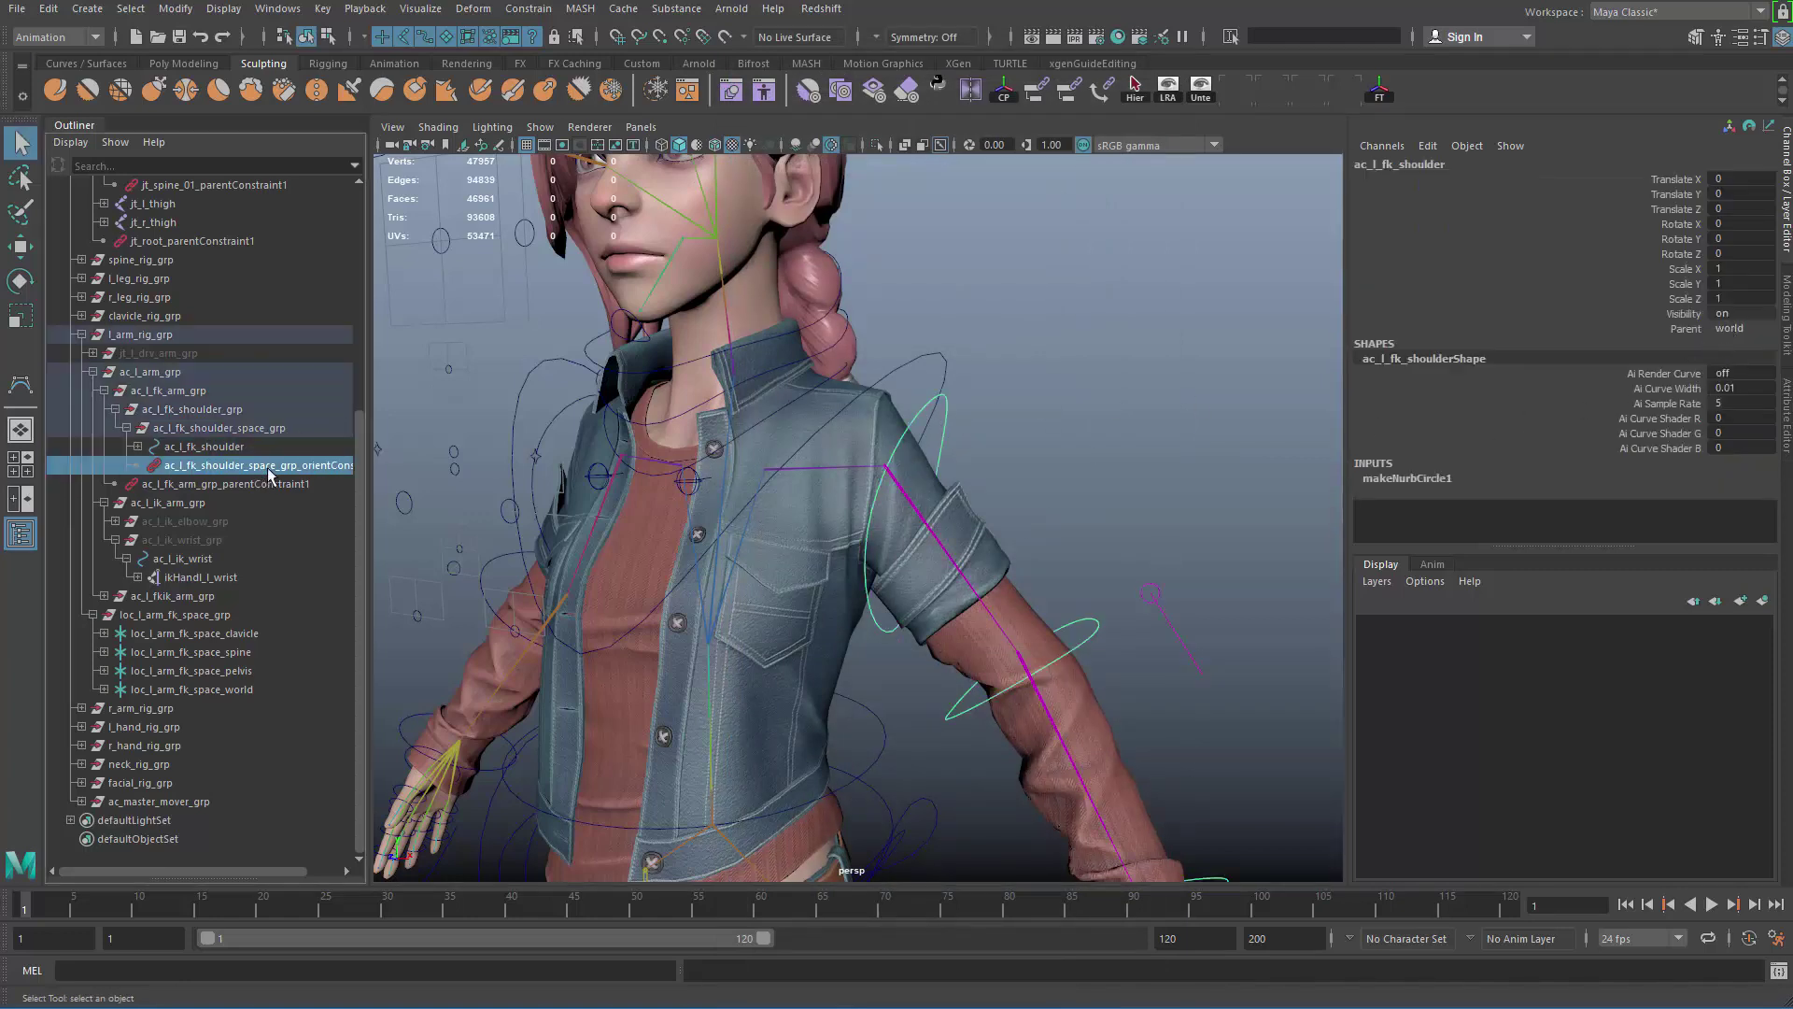
pyautogui.click(929, 429)
pyautogui.click(1743, 328)
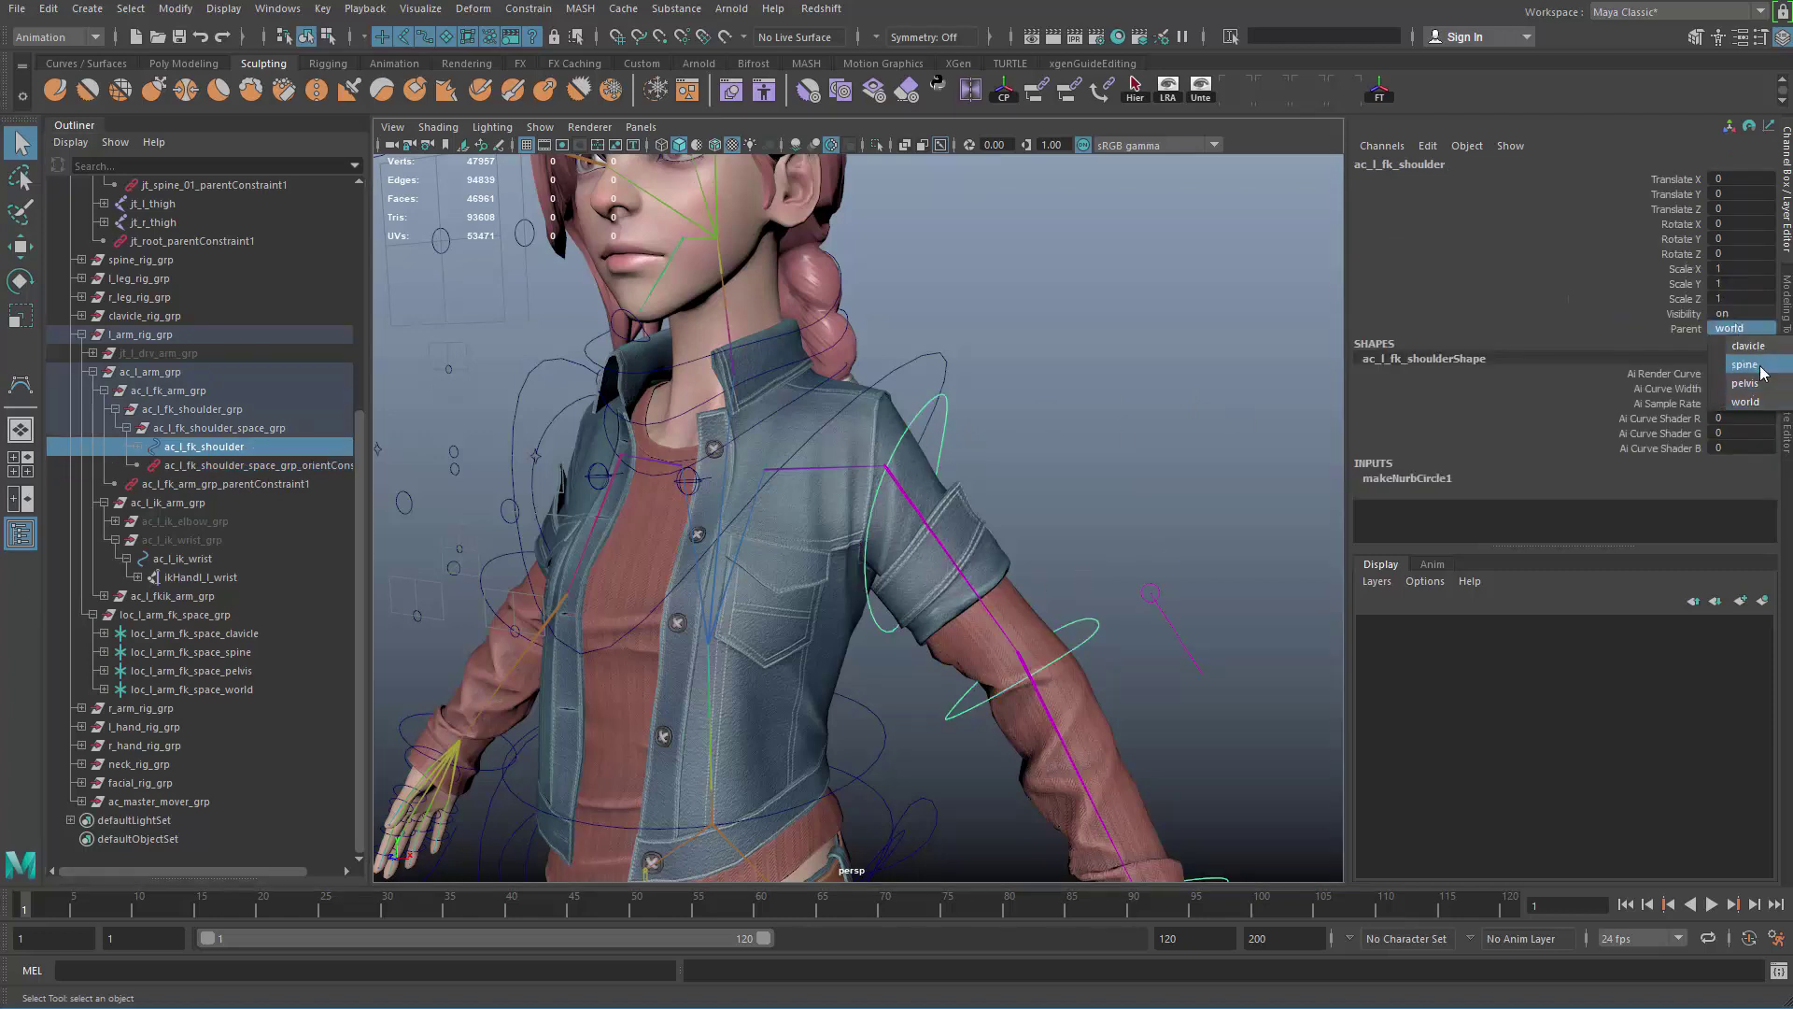
pyautogui.click(1747, 364)
pyautogui.click(318, 466)
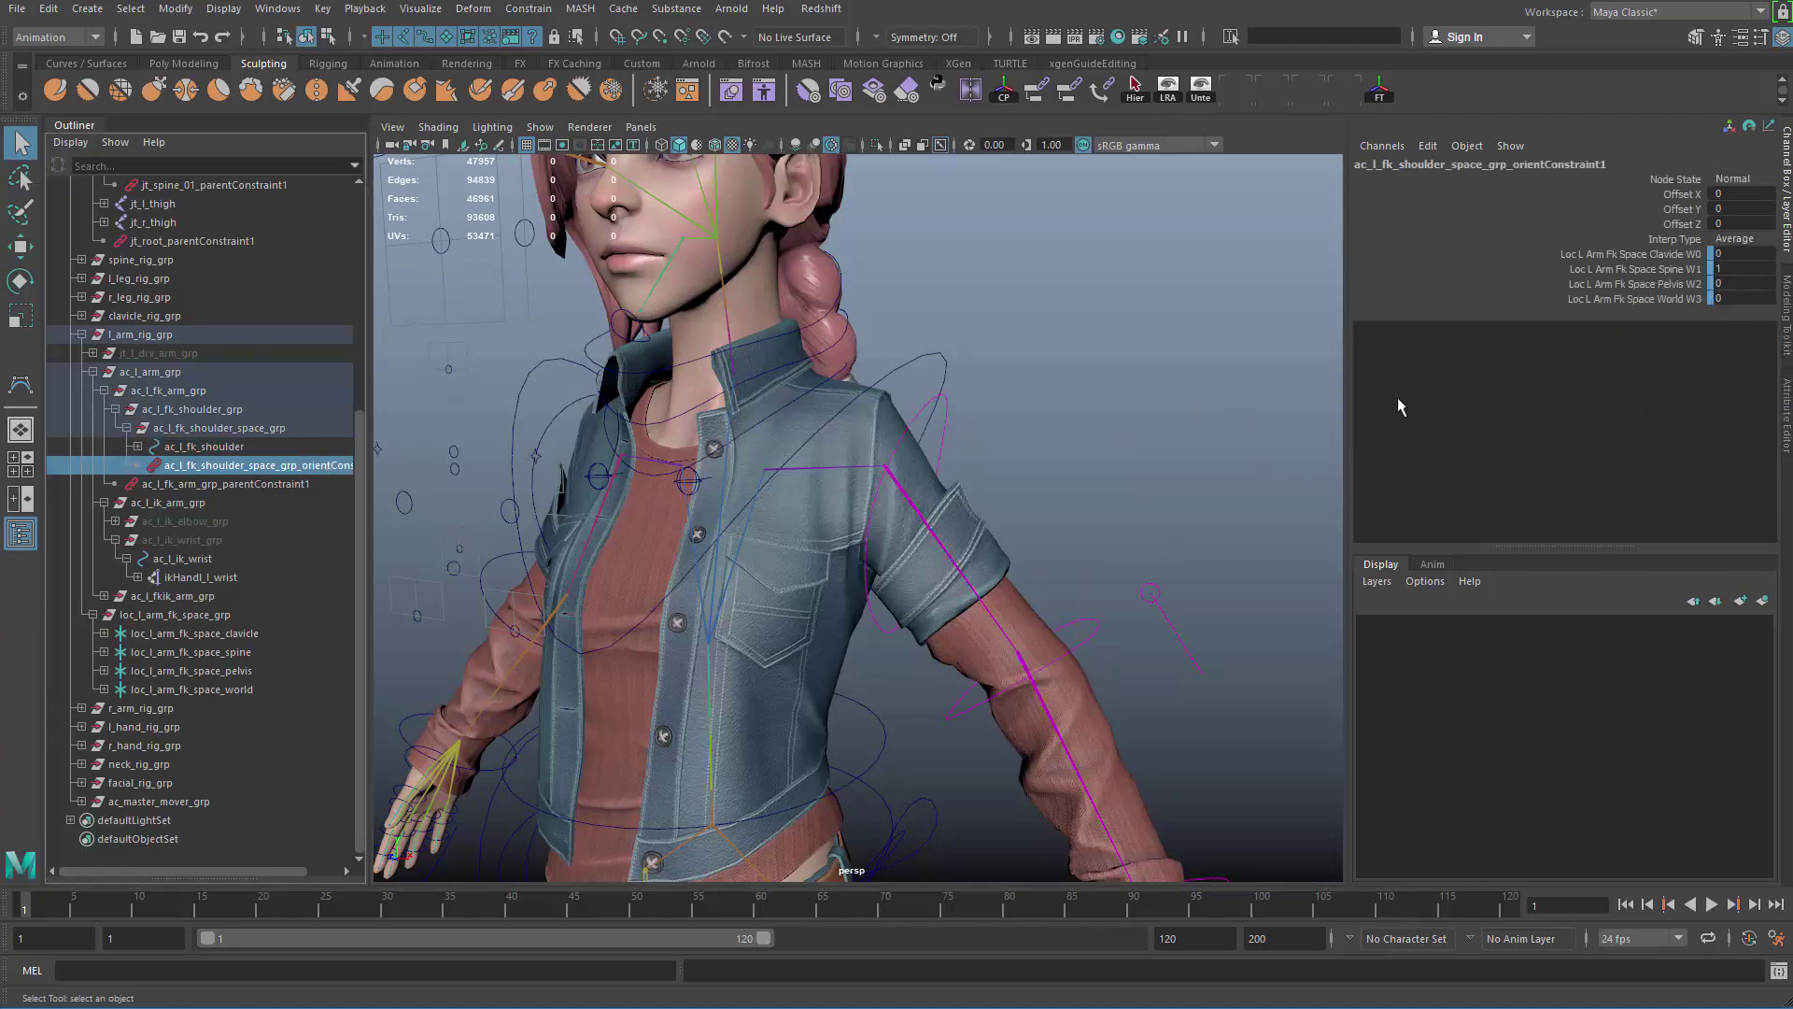
pyautogui.click(1020, 445)
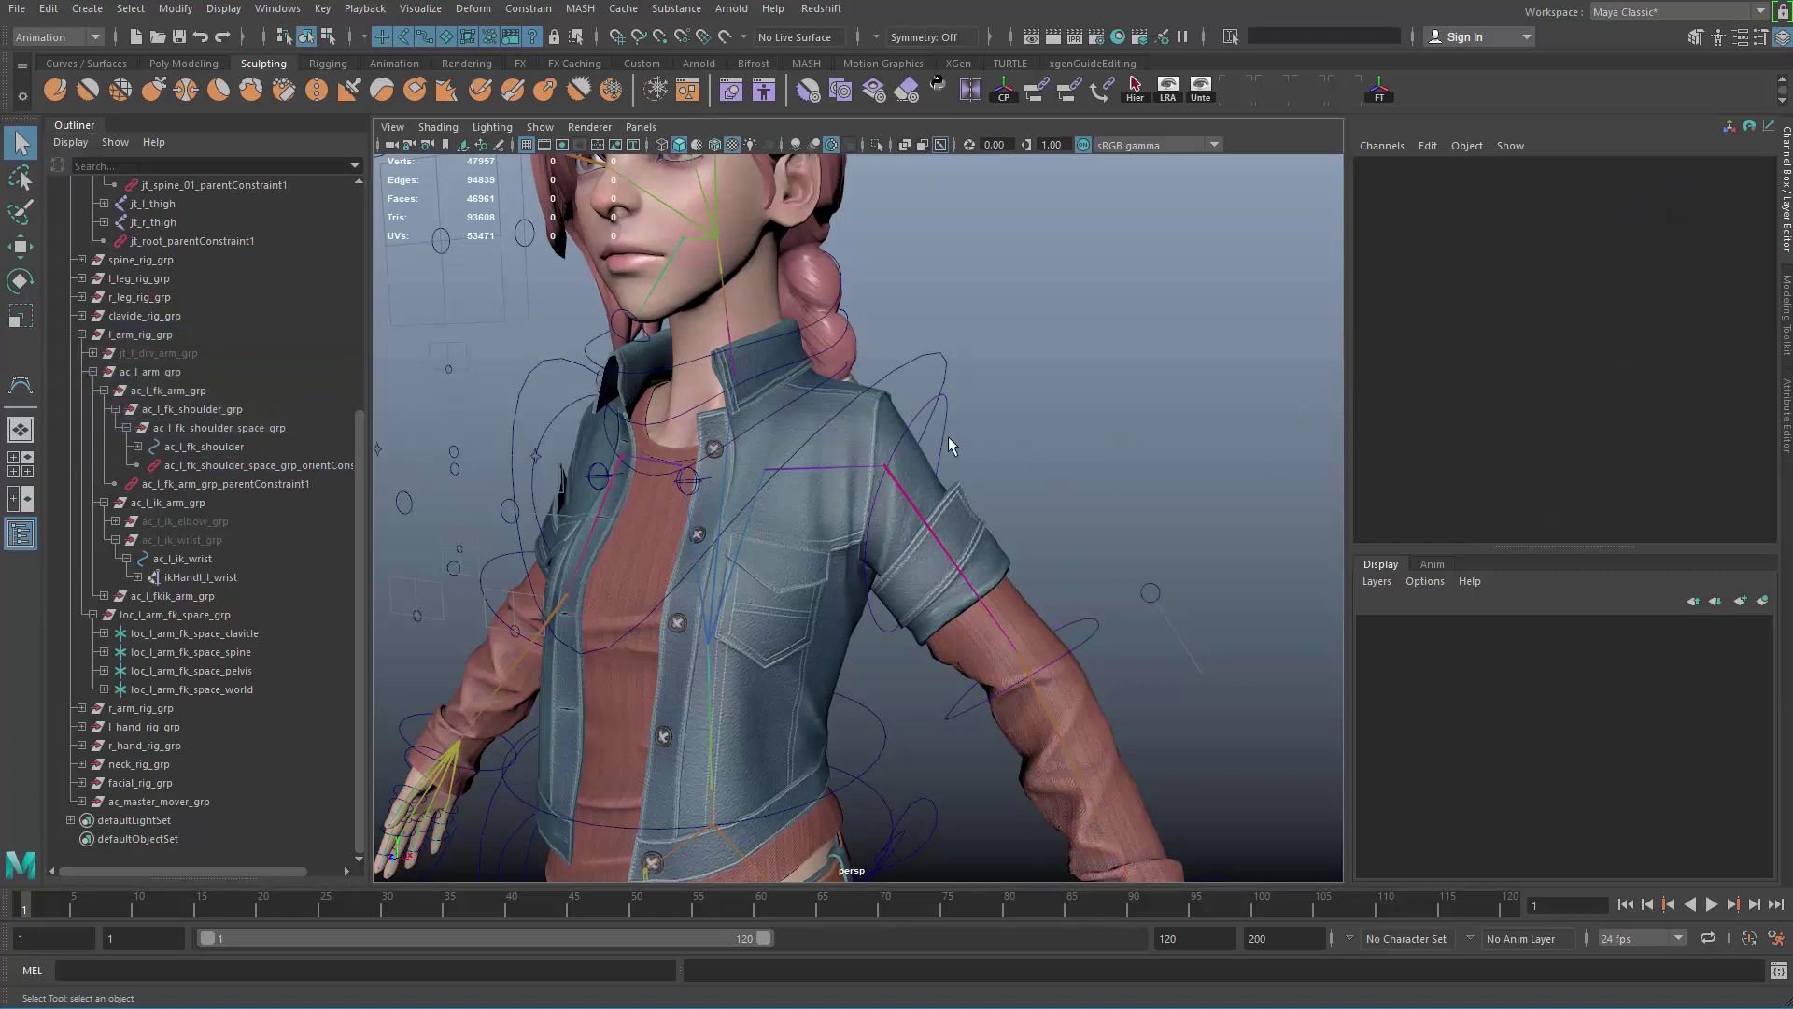
# Step: Test-rotate ac_l_clavicle to check the left arm in spine space, and undo the rotation
pyautogui.click(939, 436)
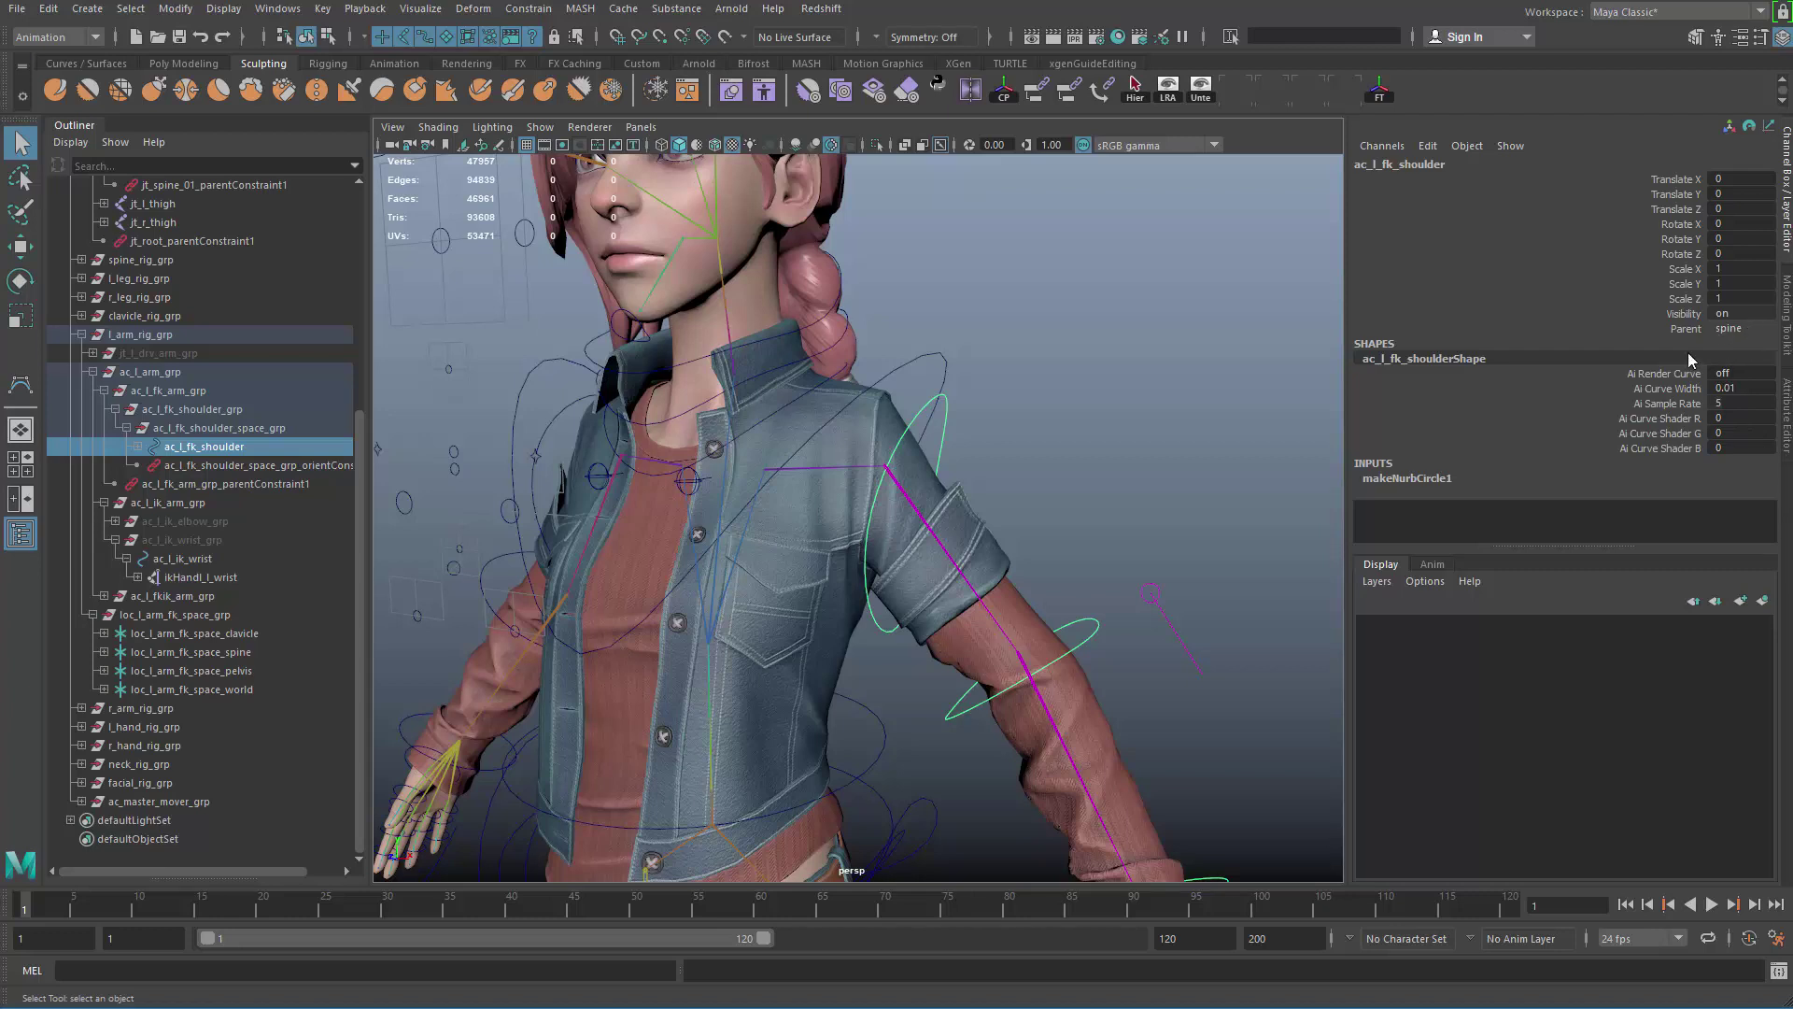
pyautogui.click(699, 476)
pyautogui.keyDown('alt'); pyautogui.moveTo(726, 486); pyautogui.dragTo(891, 464); pyautogui.keyUp('alt')
pyautogui.keyDown('alt'); pyautogui.moveTo(891, 464); pyautogui.dragTo(969, 432, button='middle'); pyautogui.keyUp('alt')
pyautogui.press('e')
pyautogui.moveTo(979, 404); pyautogui.dragTo(885, 279)
pyautogui.hotkey('ctrl', 'z')
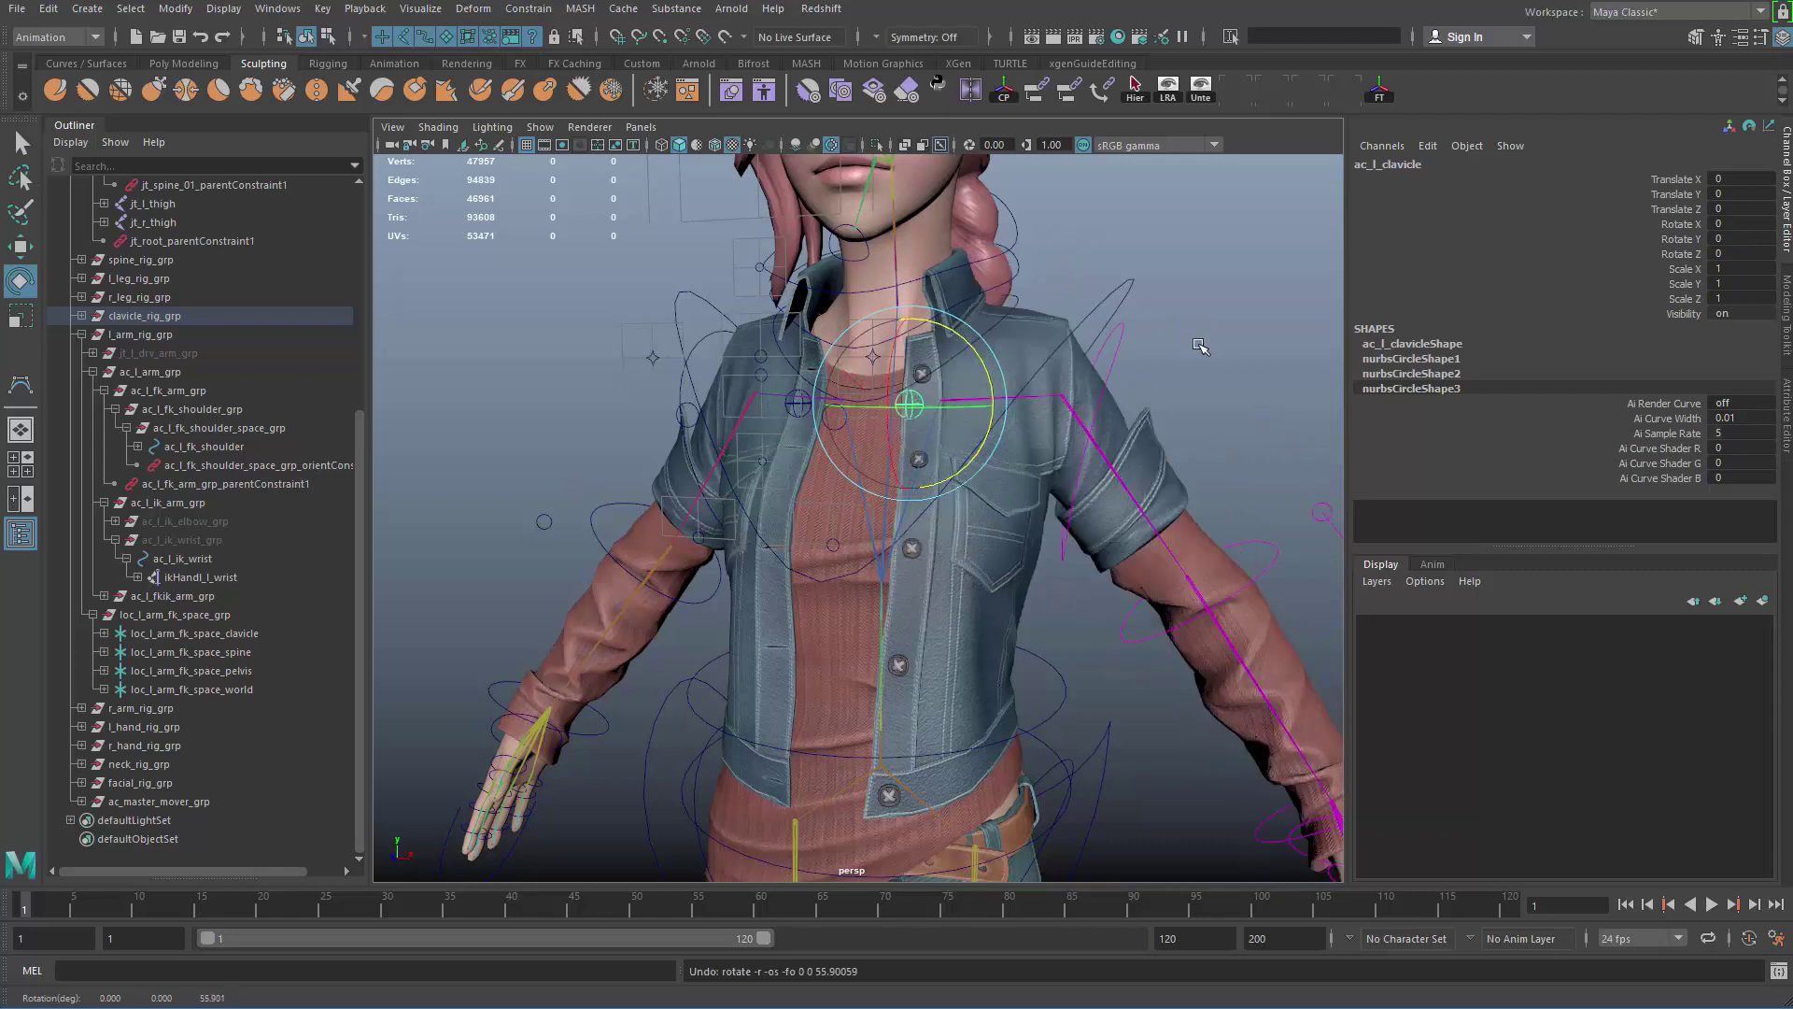
pyautogui.press('q')
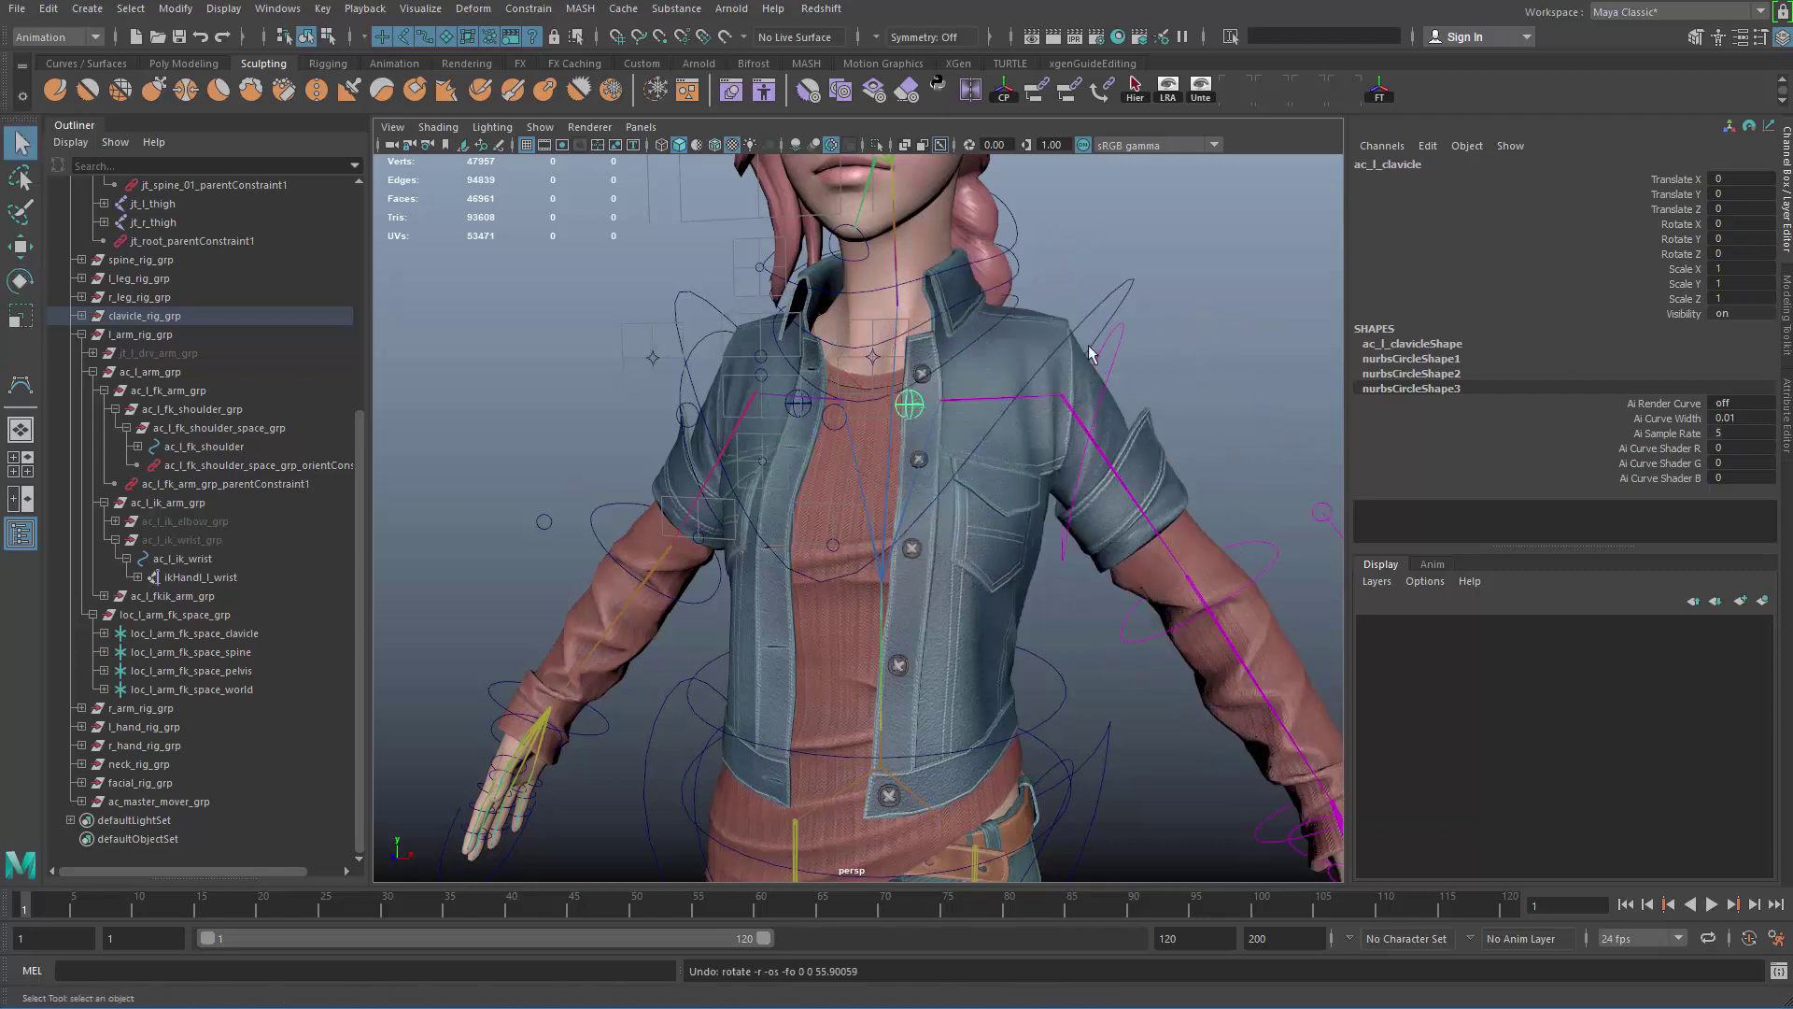
# Step: Test-rotate ac_fk_chest to check how the left arm follows in spine space, and undo the rotation
pyautogui.click(1110, 357)
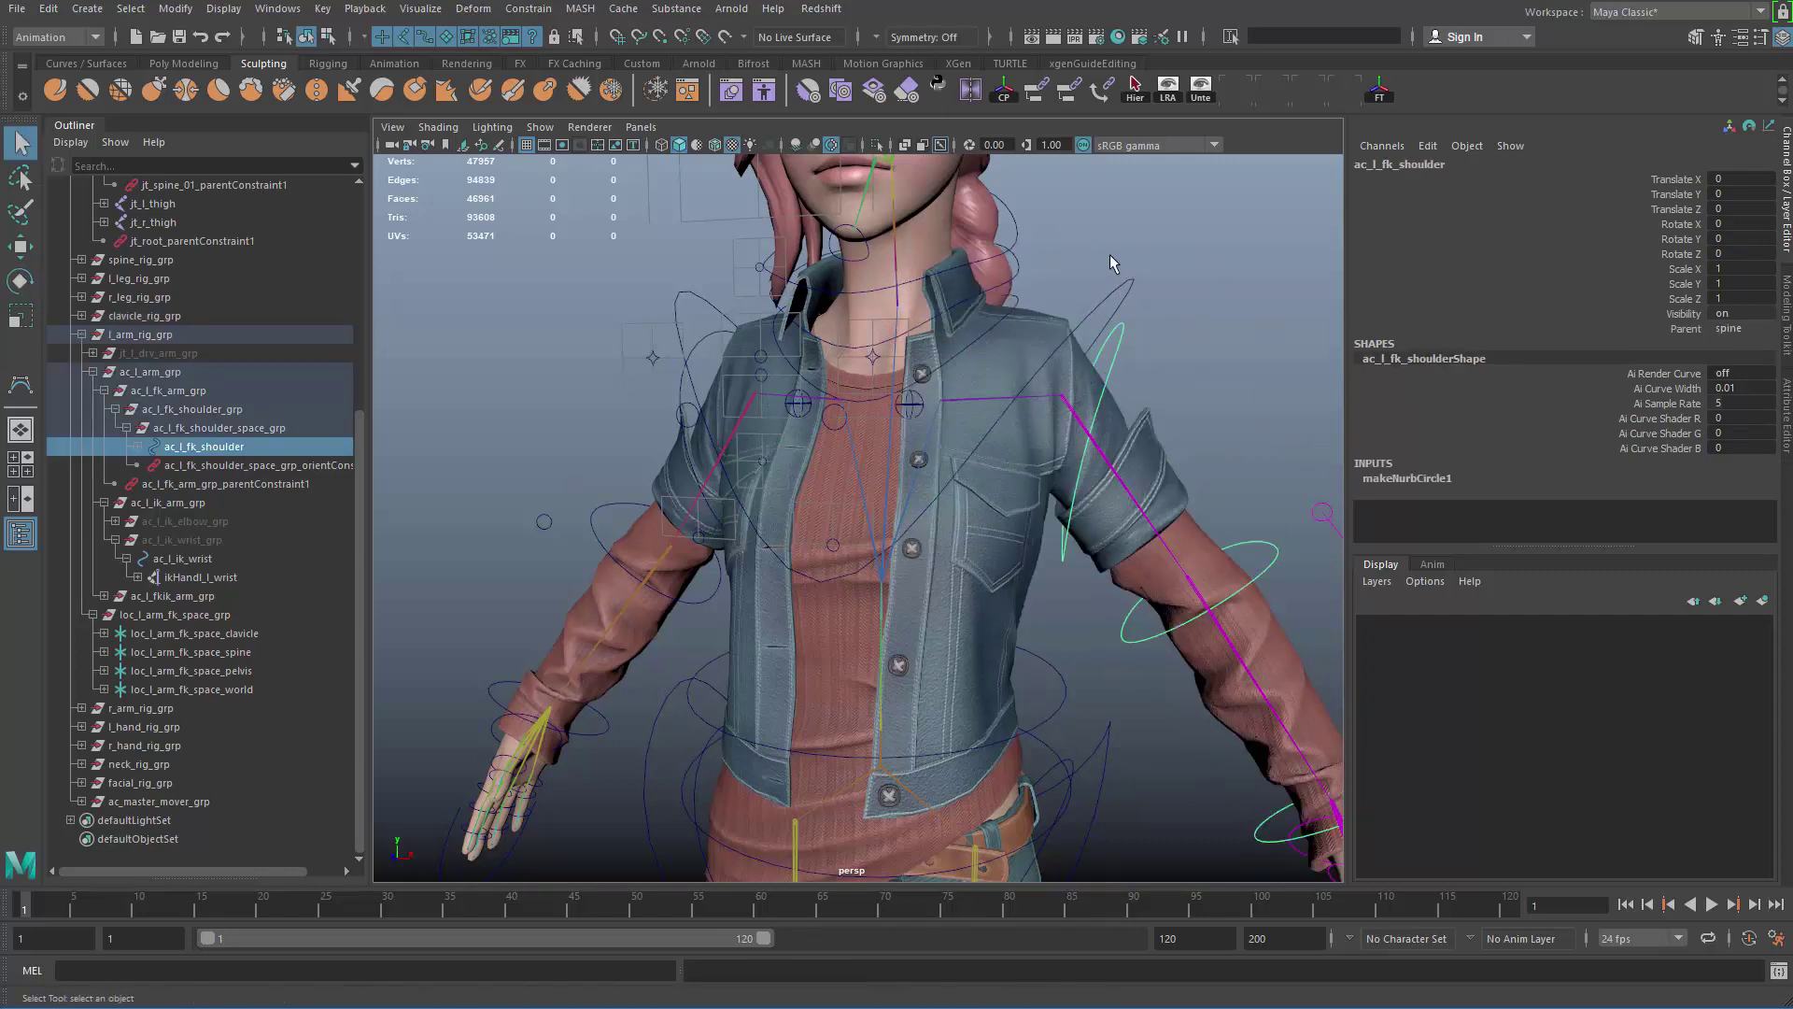
pyautogui.moveTo(1109, 254); pyautogui.dragTo(1152, 322)
pyautogui.press('e')
pyautogui.moveTo(945, 537); pyautogui.dragTo(914, 458)
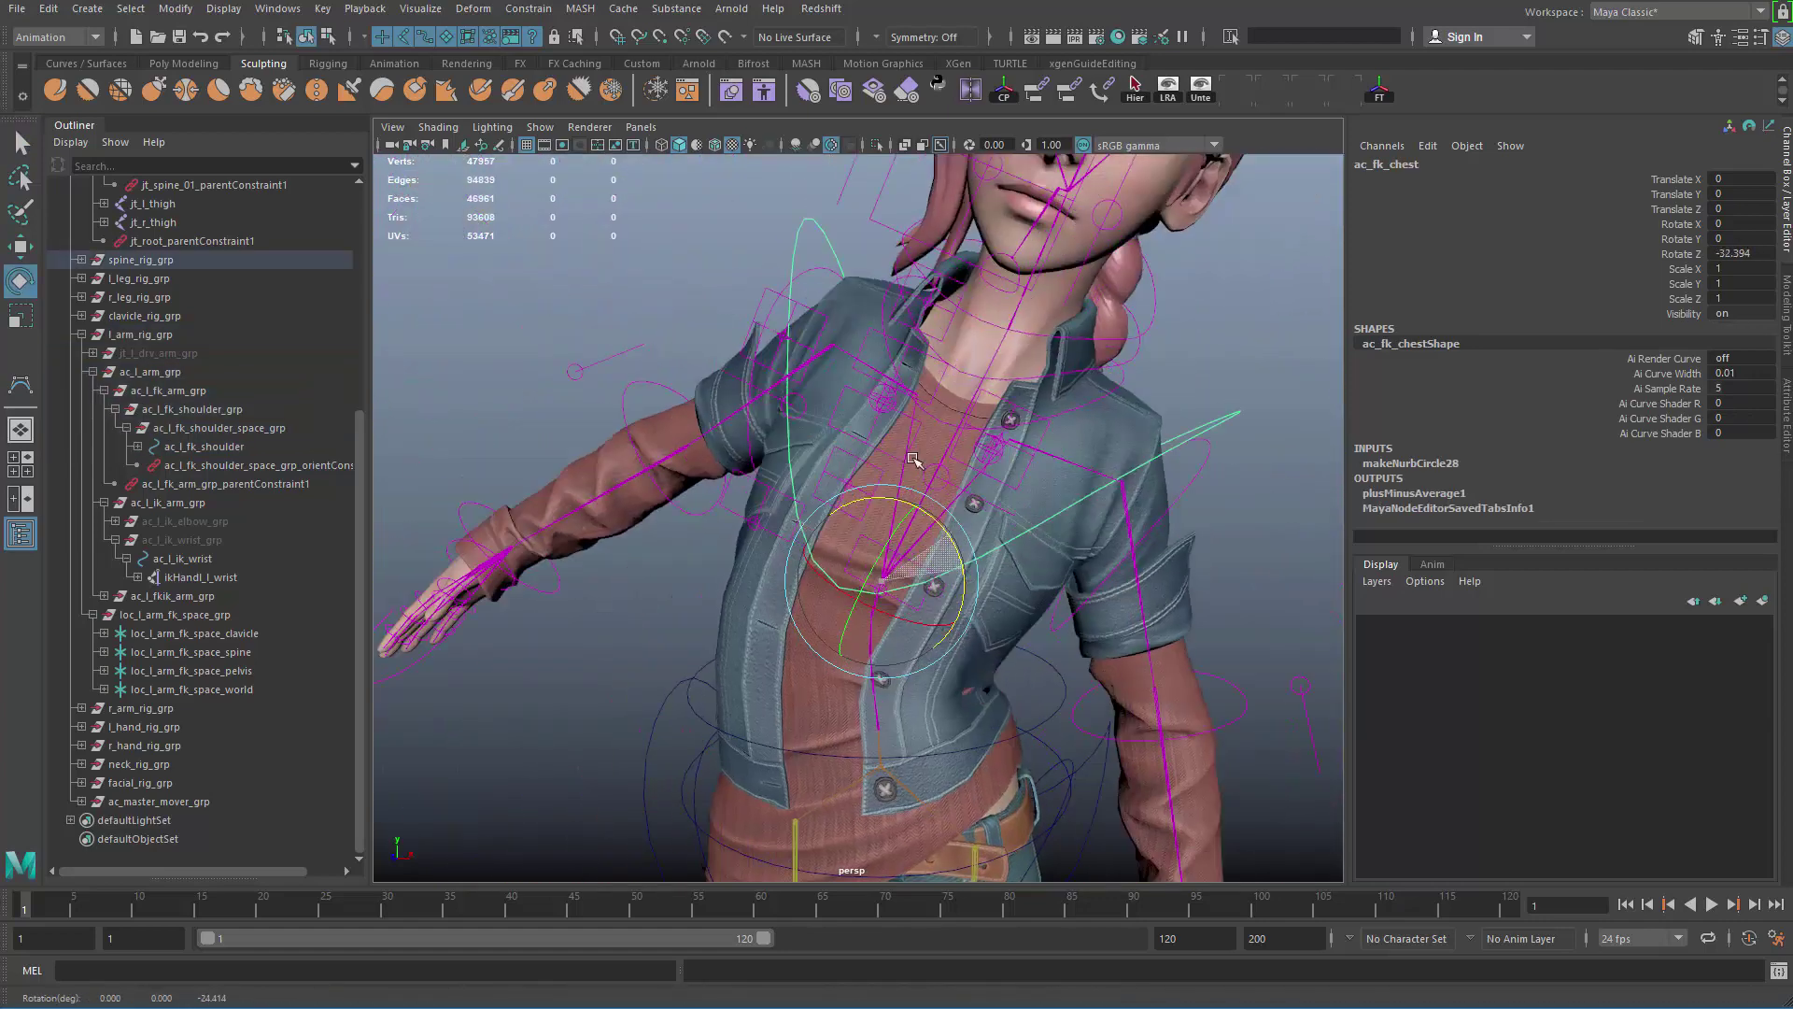
pyautogui.hotkey('ctrl', 'z')
pyautogui.hotkey('ctrl', 'z')
pyautogui.hotkey('ctrl', 'z')
pyautogui.hotkey('ctrl', 'z')
pyautogui.hotkey('ctrl', 'z')
pyautogui.hotkey('ctrl', 'z')
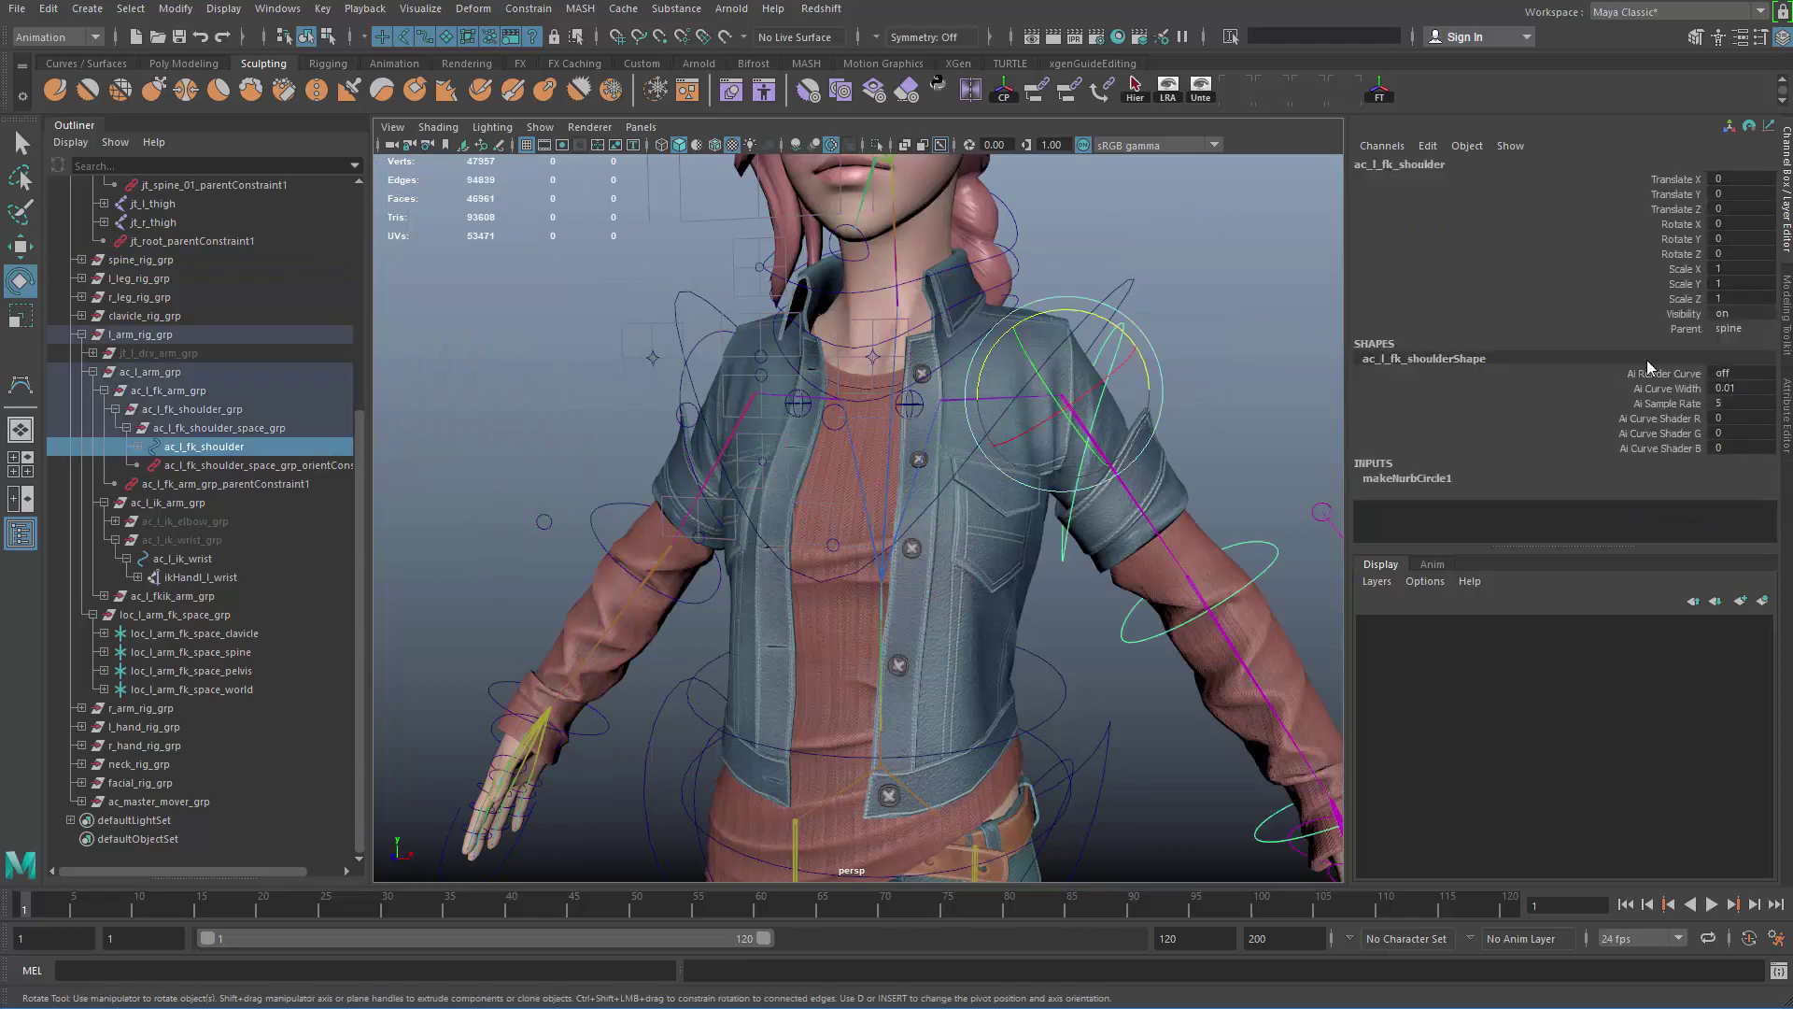
# Step: Switch the Parent attribute of ac_l_fk_shoulder to pelvis, test-rotate the chest control and undo the rotation
pyautogui.click(1735, 328)
pyautogui.click(1739, 387)
pyautogui.click(1261, 385)
pyautogui.click(1124, 287)
pyautogui.moveTo(949, 535); pyautogui.dragTo(977, 616)
pyautogui.hotkey('ctrl', 'z')
# Step: Test-rotate ac_fk_hip to check how the left arm follows in pelvis space, and undo the rotation
pyautogui.keyDown('alt'); pyautogui.moveTo(1061, 773); pyautogui.dragTo(1142, 727, button='middle'); pyautogui.keyUp('alt')
pyautogui.press('q')
pyautogui.click(1088, 674)
pyautogui.keyDown('alt'); pyautogui.moveTo(1141, 727); pyautogui.dragTo(1037, 684, button='right'); pyautogui.keyUp('alt')
pyautogui.press('e')
pyautogui.moveTo(1037, 635)
pyautogui.mouseDown()
pyautogui.moveTo(976, 563)
pyautogui.moveTo(1055, 628)
pyautogui.mouseUp()
pyautogui.hotkey('ctrl', 'z')
pyautogui.press('q')
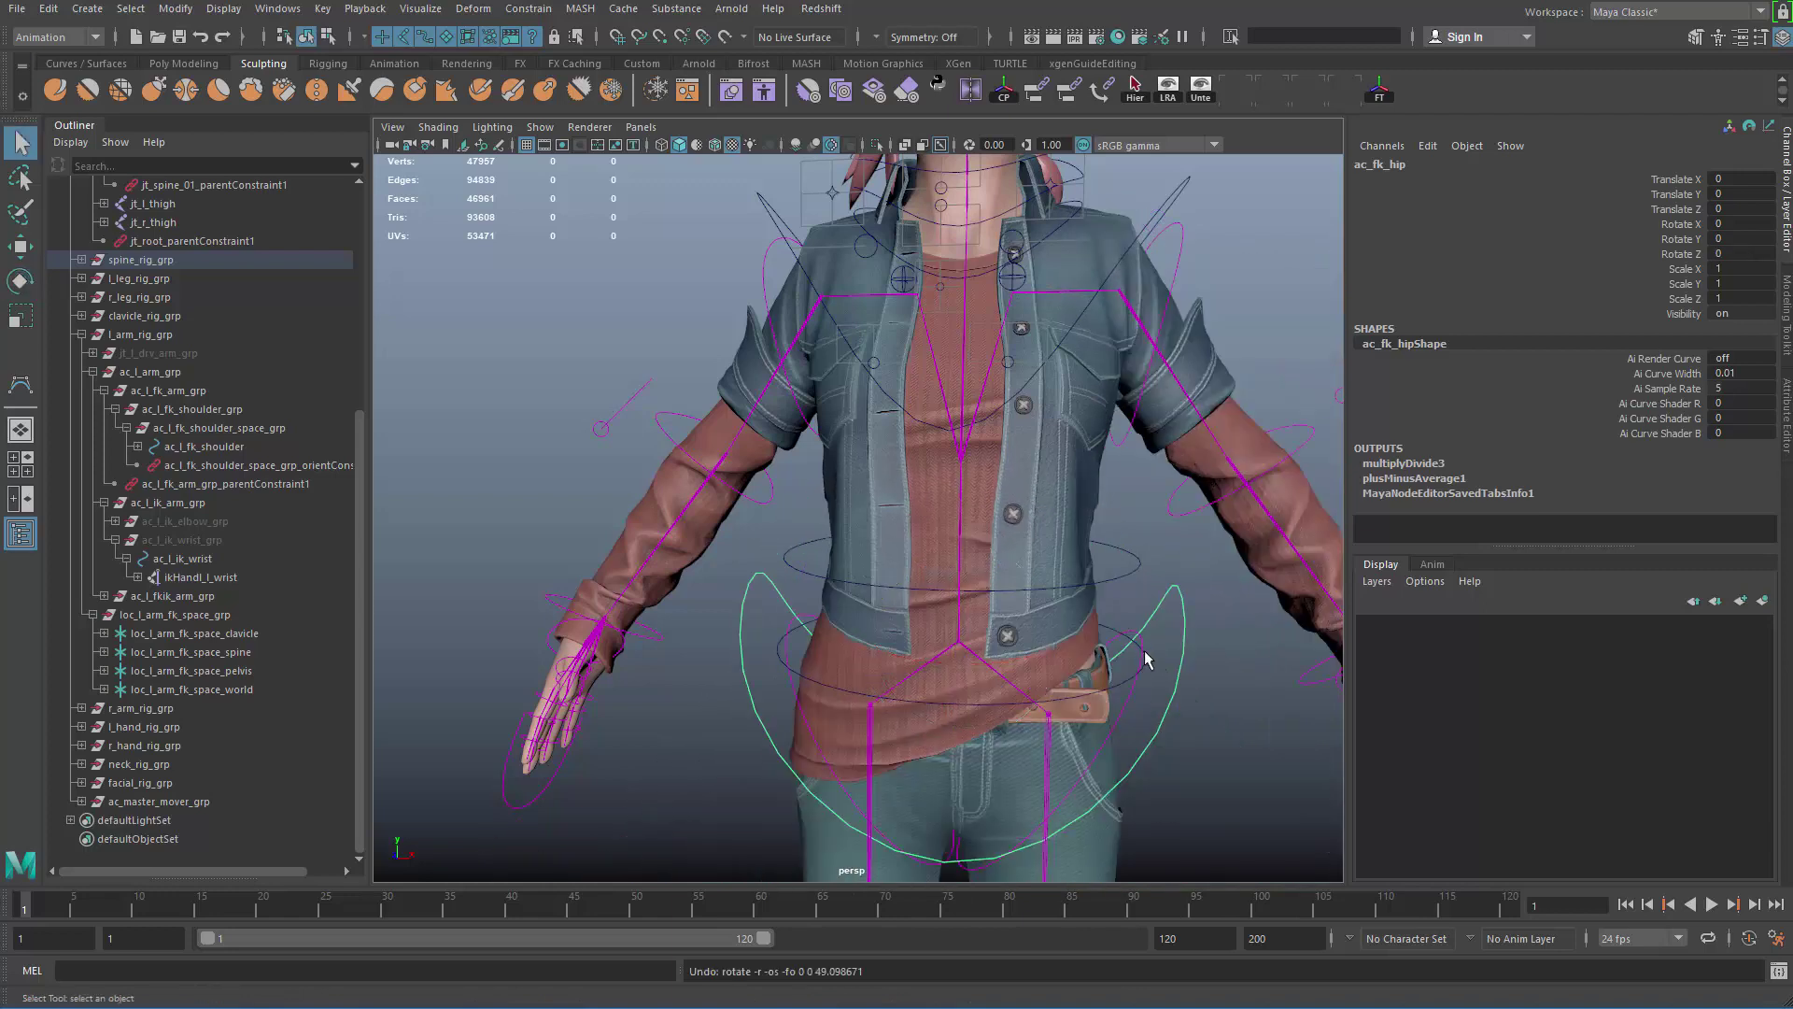
# Step: Test-rotate ac_fk_root to check how the left arm follows in pelvis space, and undo the rotation
pyautogui.keyDown('alt'); pyautogui.moveTo(1095, 655); pyautogui.dragTo(1091, 519, button='middle'); pyautogui.keyUp('alt')
pyautogui.keyDown('alt'); pyautogui.moveTo(1091, 519); pyautogui.dragTo(1085, 609, button='right'); pyautogui.keyUp('alt')
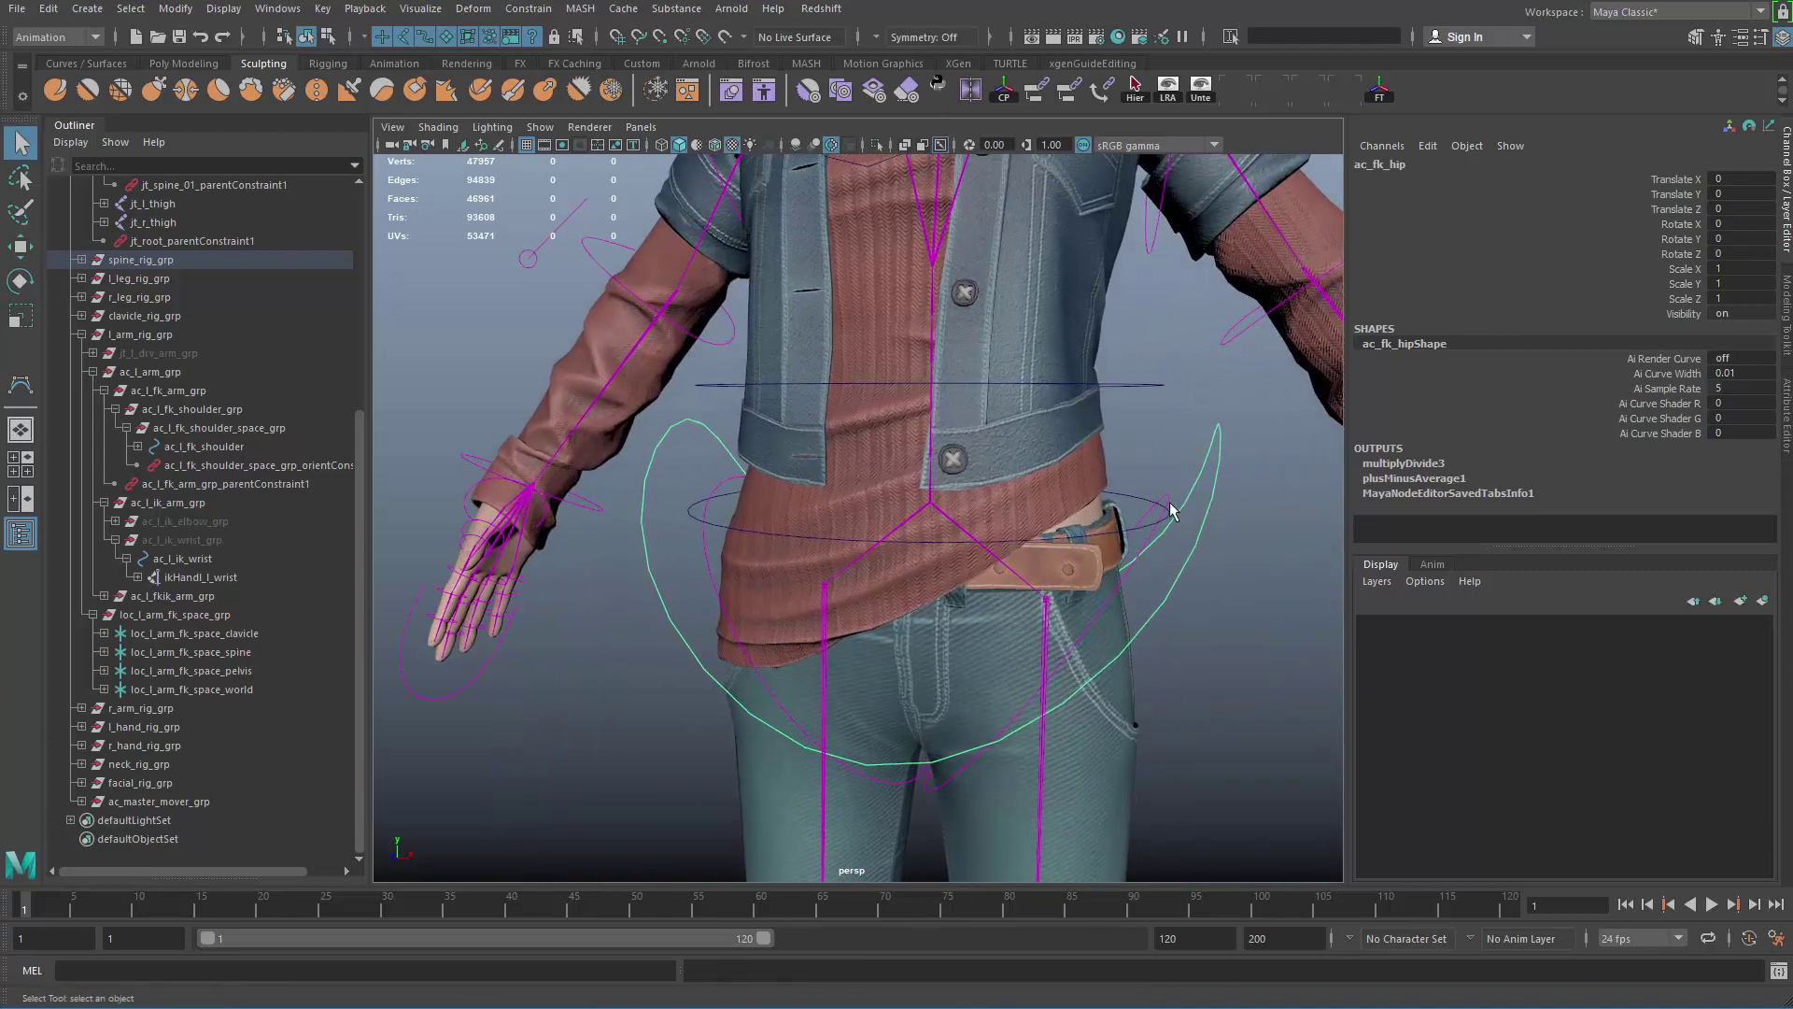
pyautogui.click(1137, 499)
pyautogui.press('e')
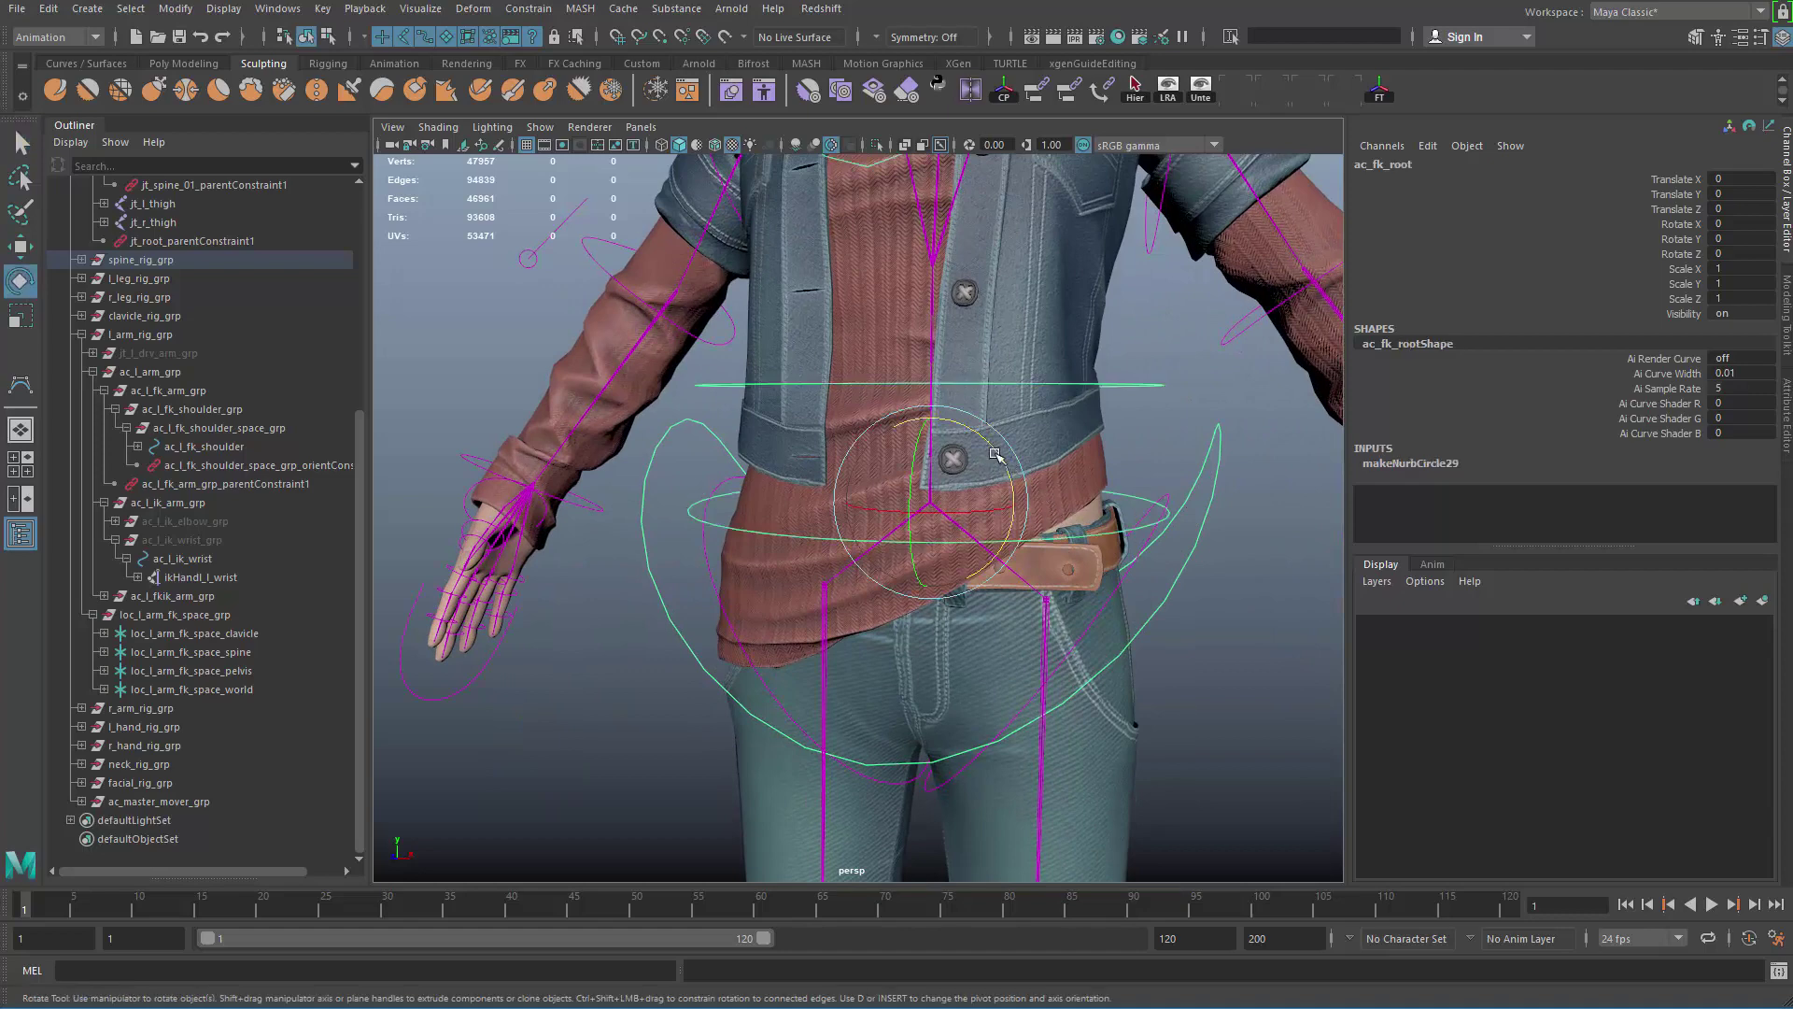
pyautogui.moveTo(996, 449); pyautogui.dragTo(968, 423)
pyautogui.keyDown('alt'); pyautogui.moveTo(1056, 485); pyautogui.dragTo(1093, 552, button='middle'); pyautogui.keyUp('alt')
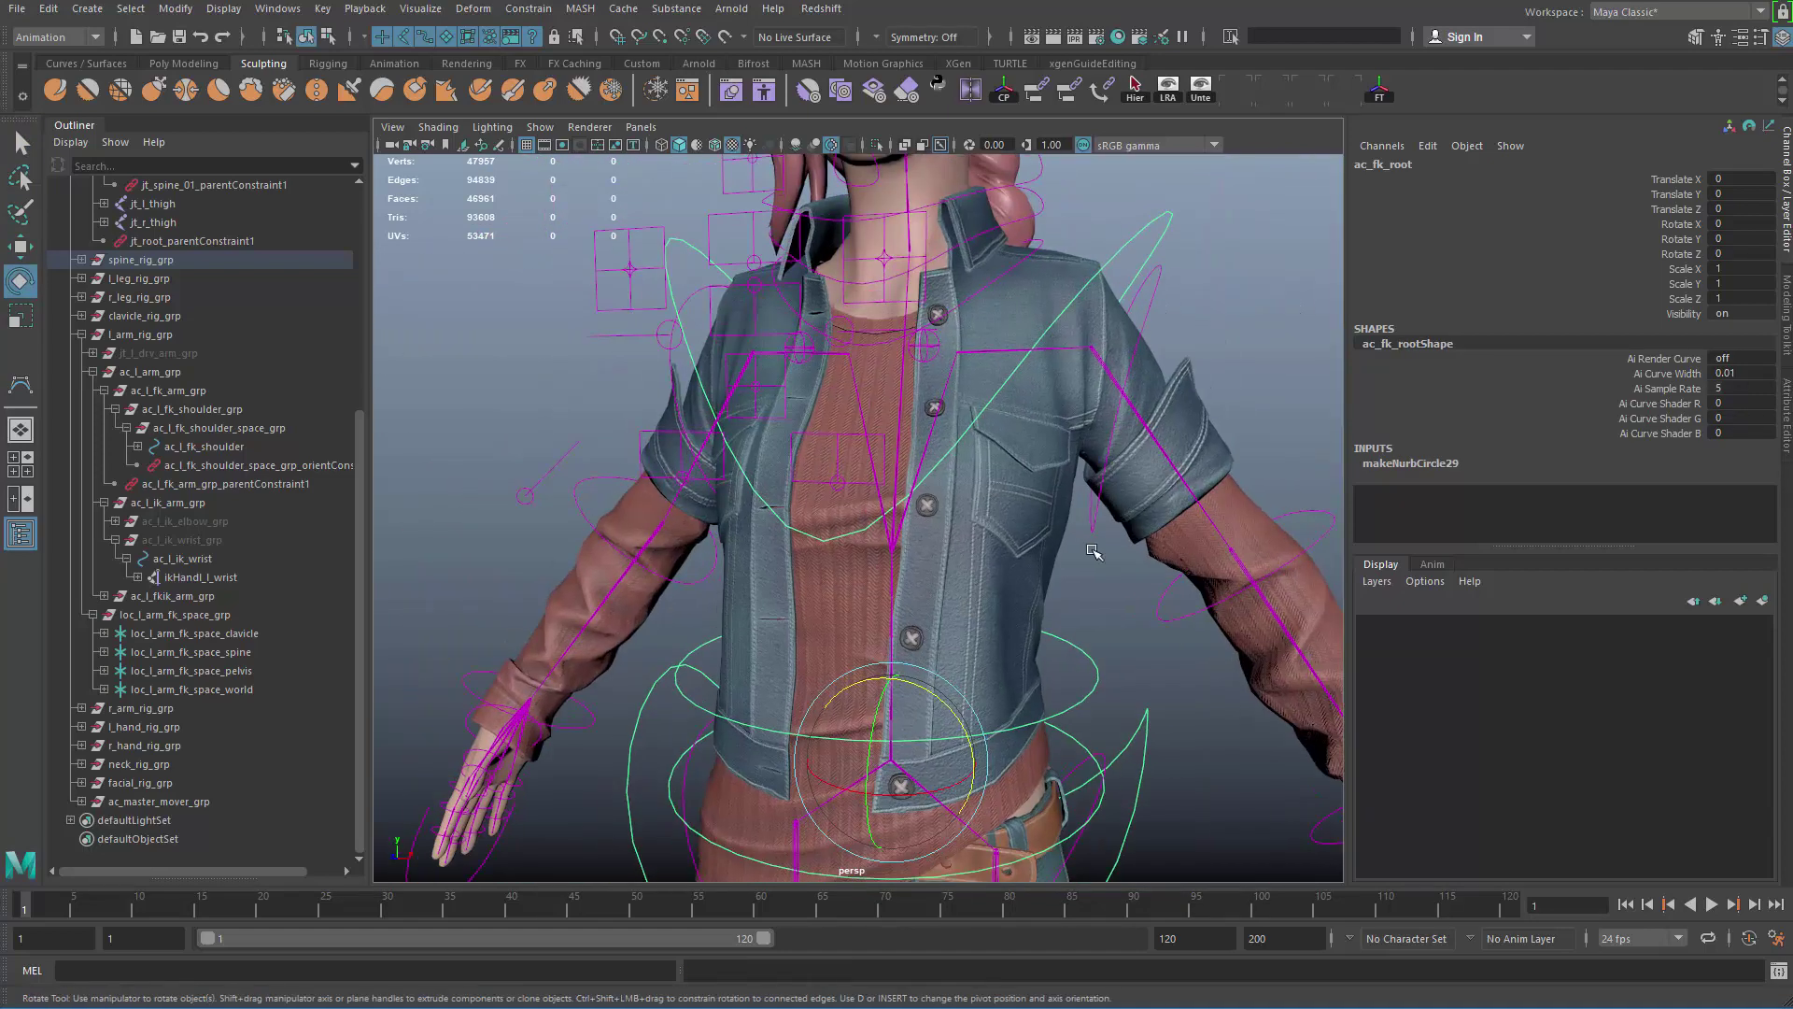
pyautogui.keyDown('alt'); pyautogui.moveTo(1093, 552); pyautogui.dragTo(1065, 574); pyautogui.keyUp('alt')
pyautogui.keyDown('alt'); pyautogui.moveTo(1065, 574); pyautogui.dragTo(1135, 598, button='right'); pyautogui.keyUp('alt')
pyautogui.press('q')
pyautogui.click(1084, 535)
pyautogui.keyDown('alt'); pyautogui.moveTo(1116, 571); pyautogui.dragTo(1116, 609); pyautogui.keyUp('alt')
pyautogui.press('e')
pyautogui.scroll(-5, 1116, 609)
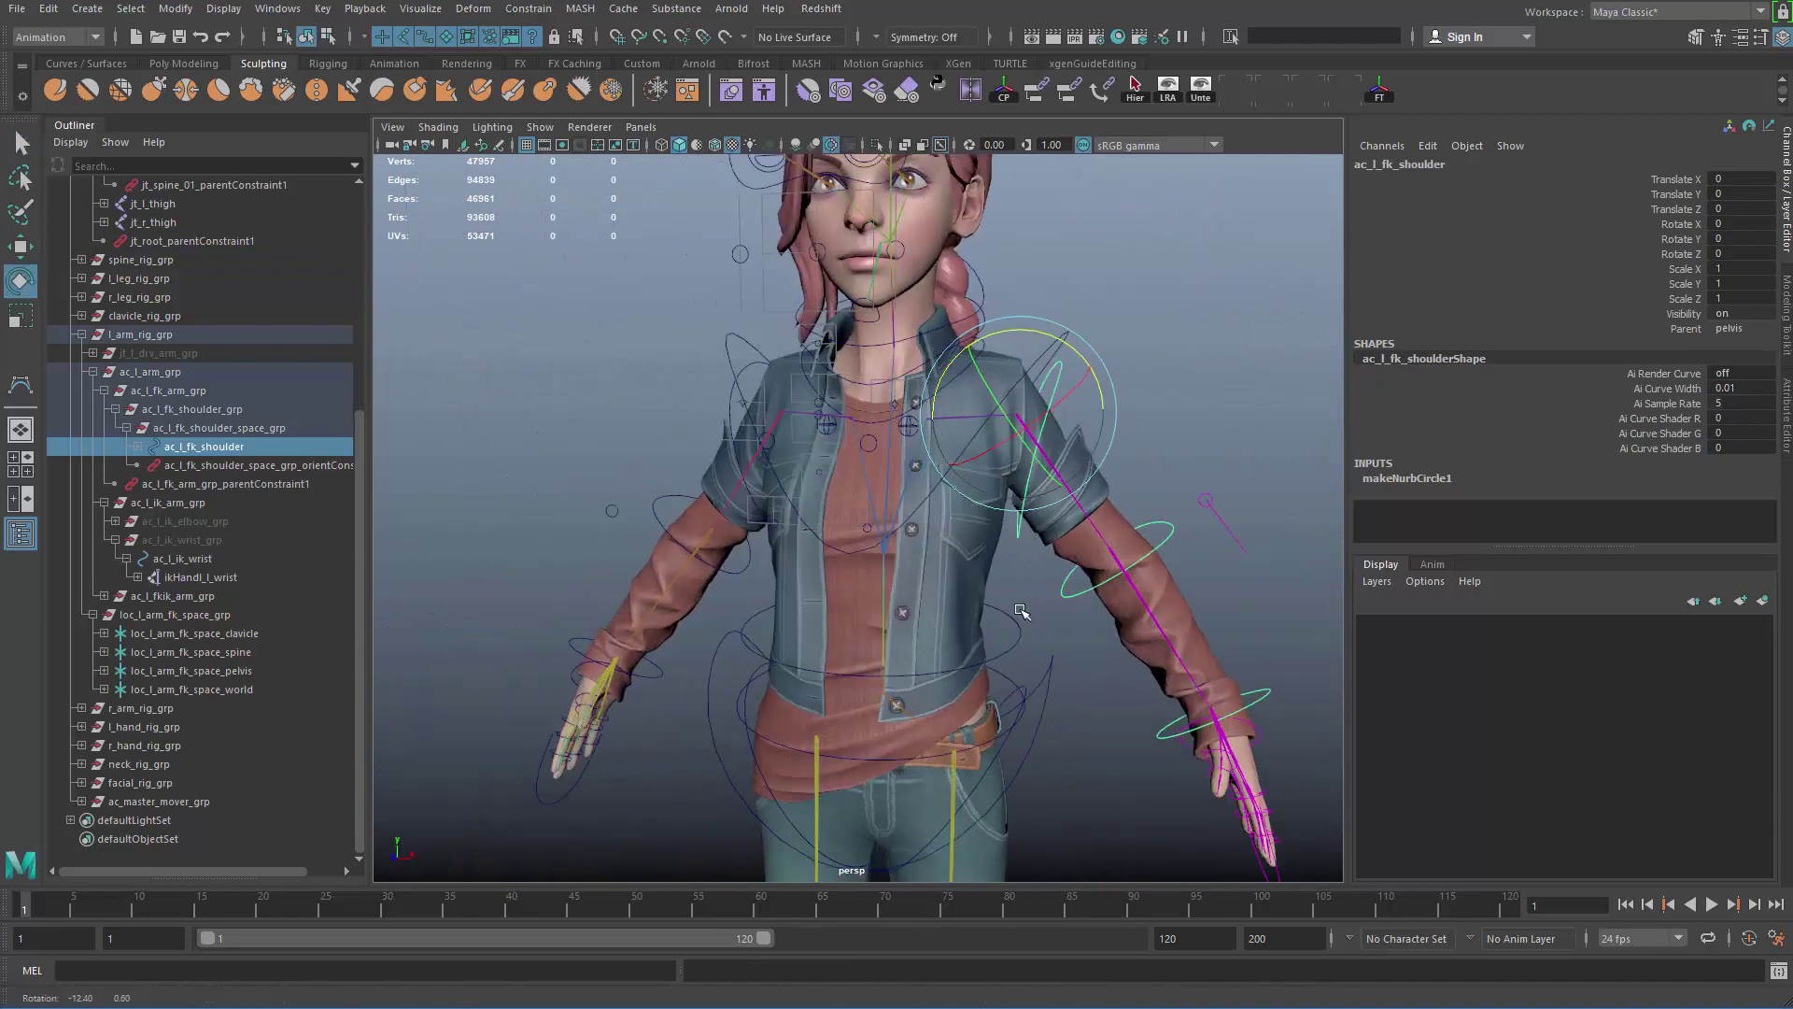
pyautogui.click(277, 8)
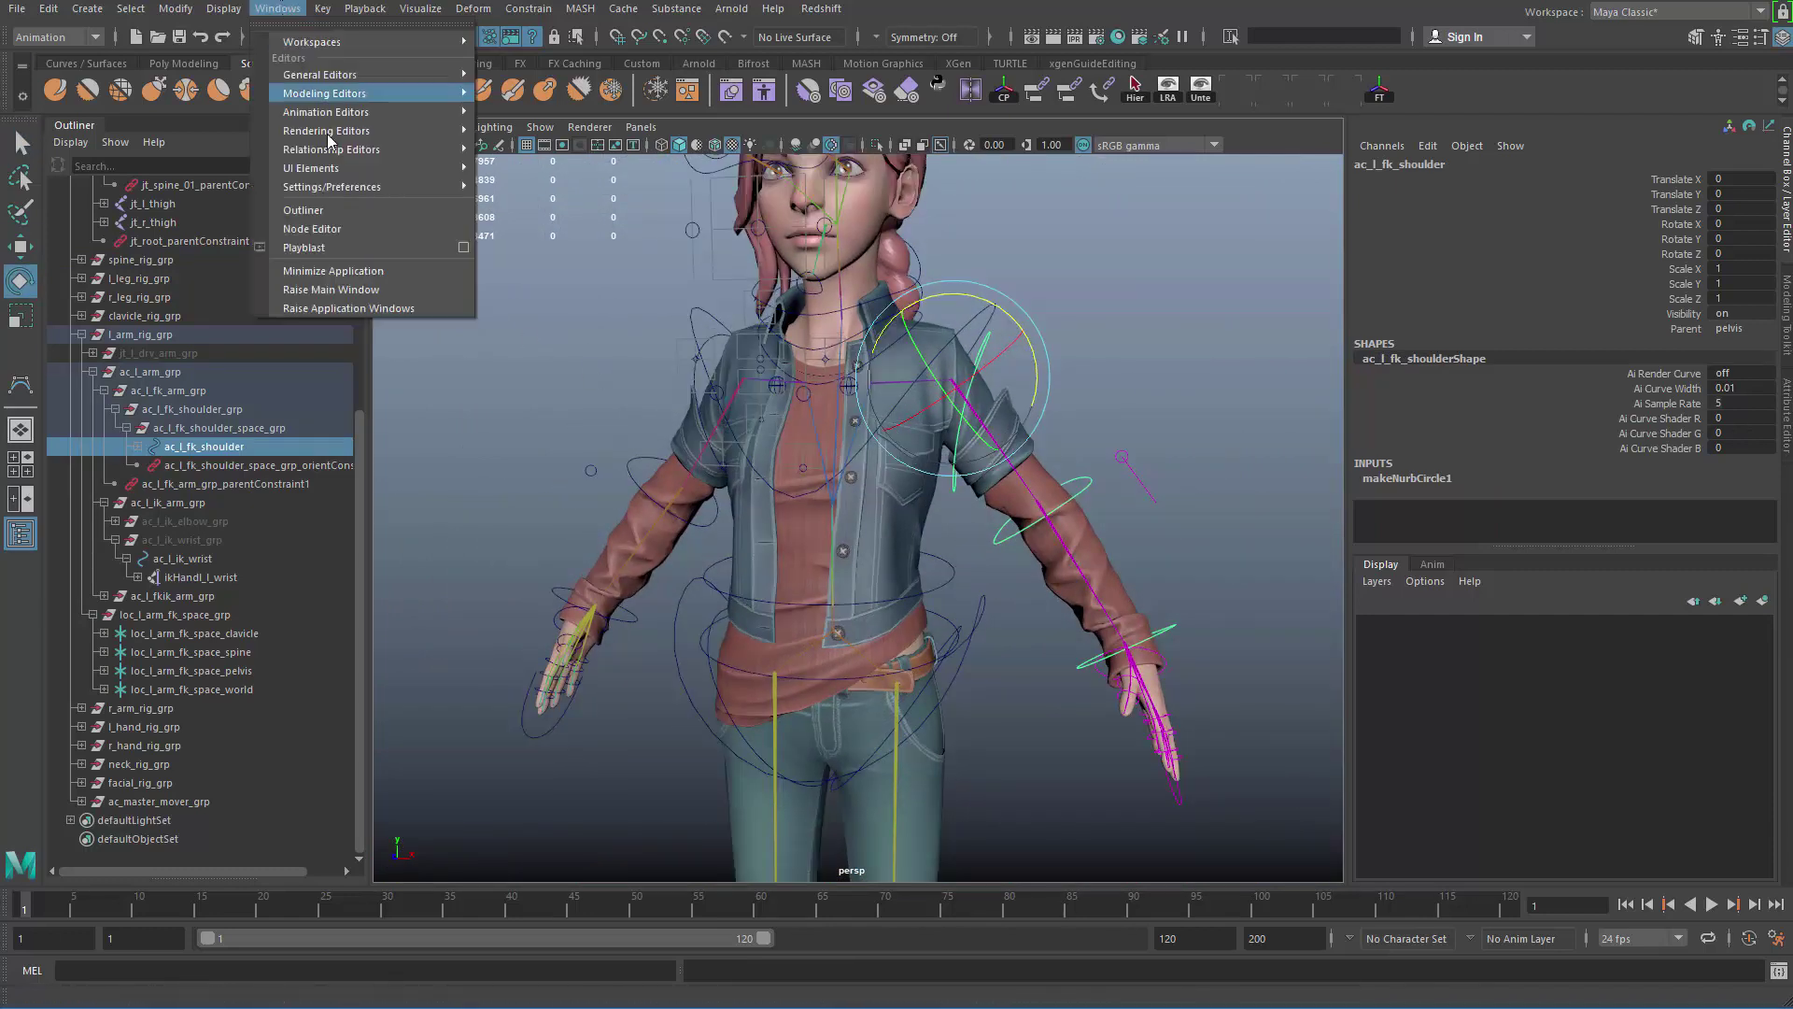
pyautogui.click(360, 228)
pyautogui.moveTo(1385, 47); pyautogui.dragTo(1023, 0)
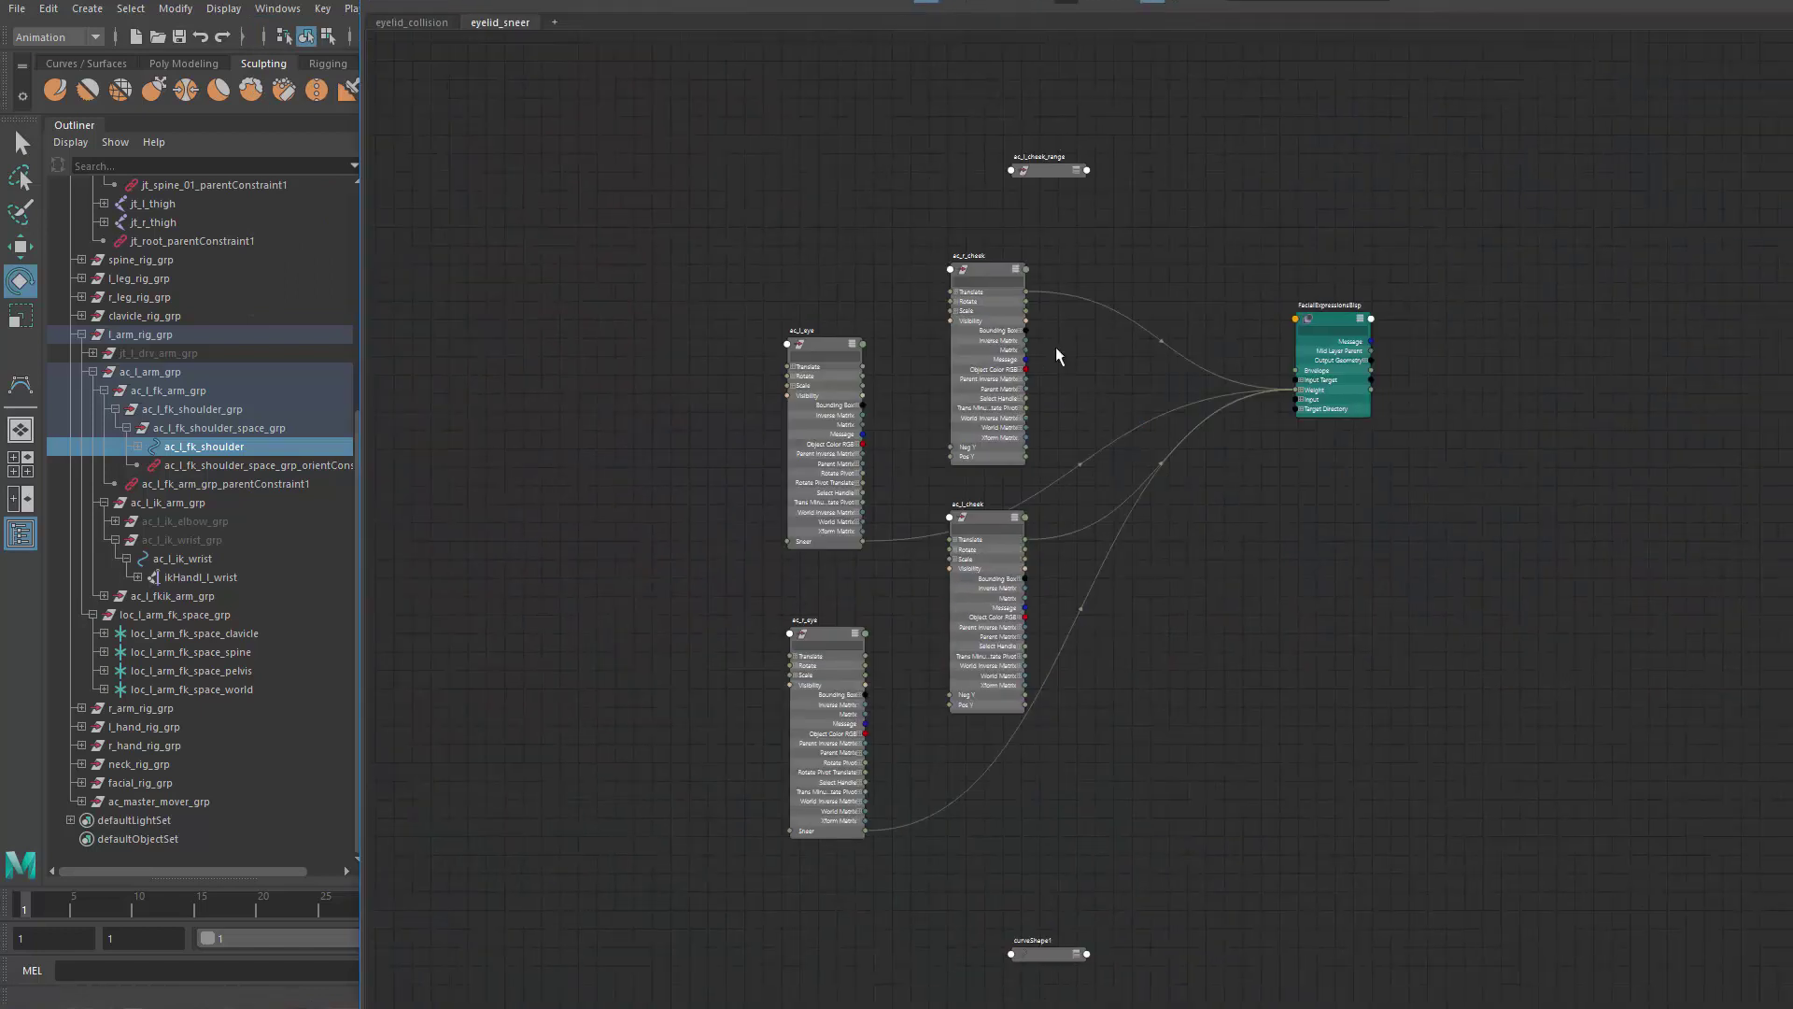
pyautogui.keyDown('alt'); pyautogui.moveTo(1069, 528); pyautogui.dragTo(1354, 654, button='right'); pyautogui.keyUp('alt')
pyautogui.keyDown('alt'); pyautogui.moveTo(1135, 555); pyautogui.dragTo(1080, 533, button='middle'); pyautogui.keyUp('alt')
pyautogui.moveTo(1485, 299); pyautogui.dragTo(1501, 540)
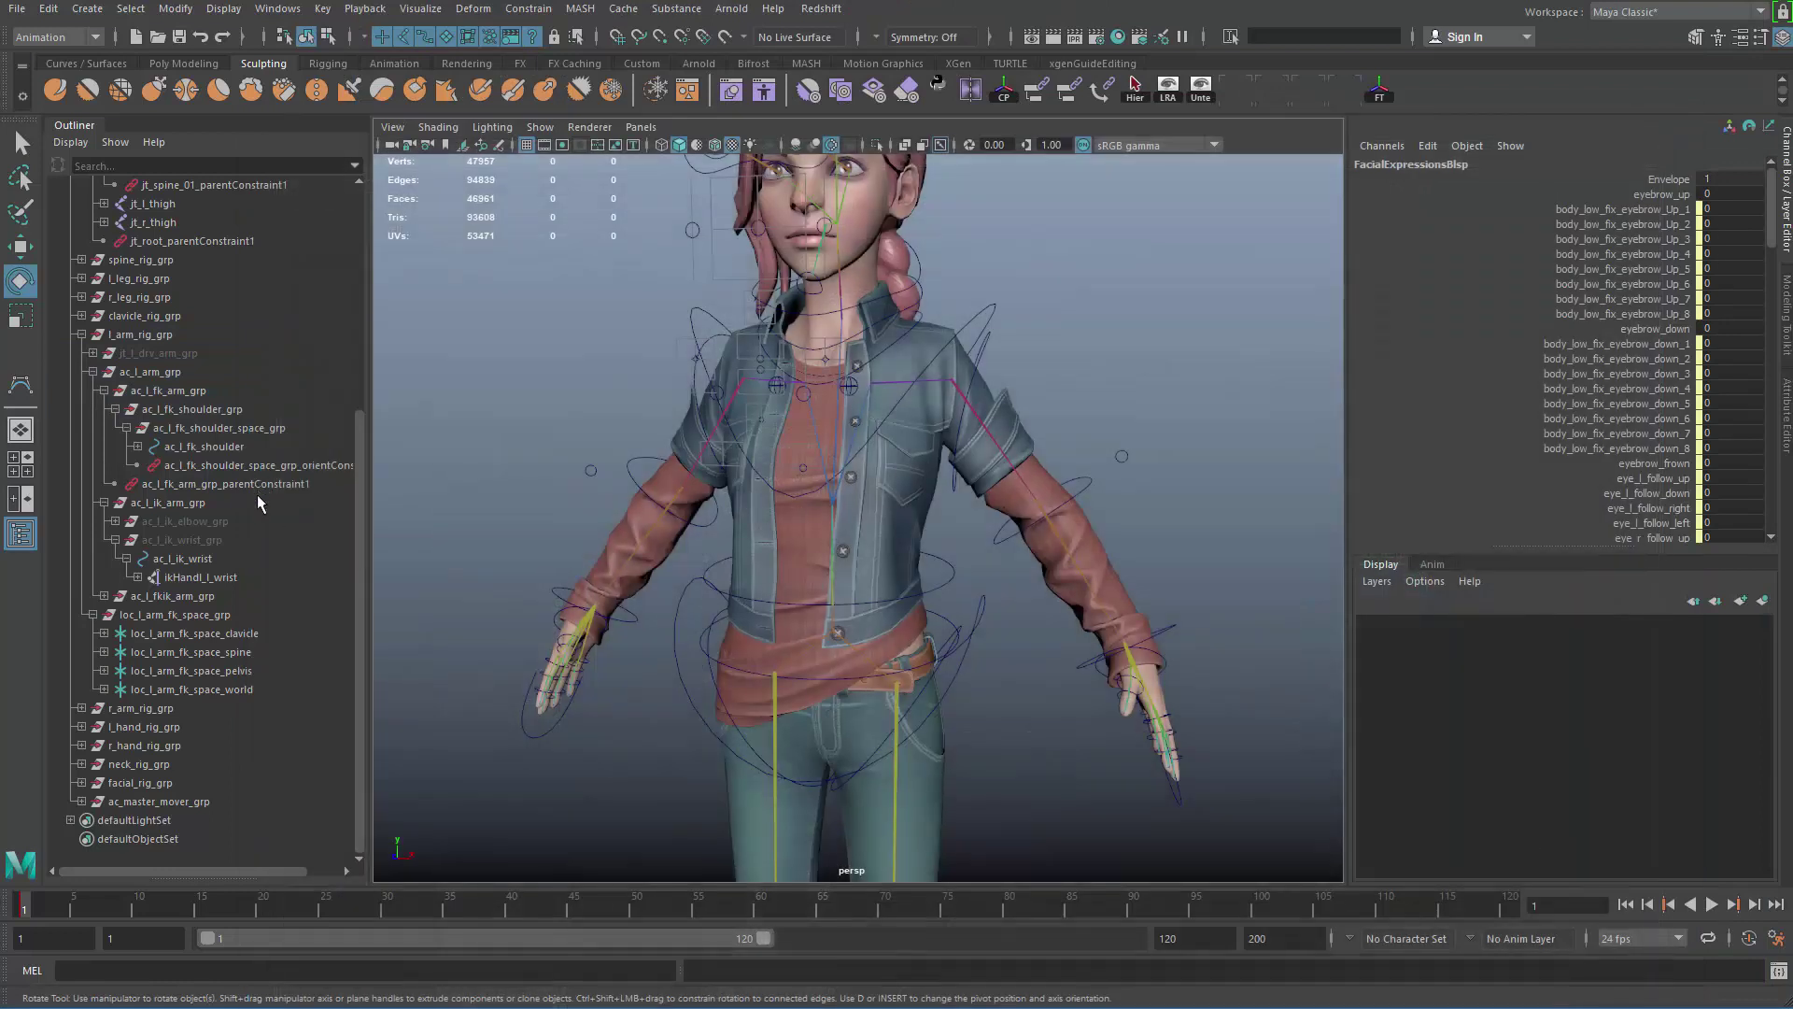
# Step: Graph the input and output connections of ac_l_fk_shoulder_space_grp_orientConstraint1 in the Node Editor
pyautogui.click(288, 470)
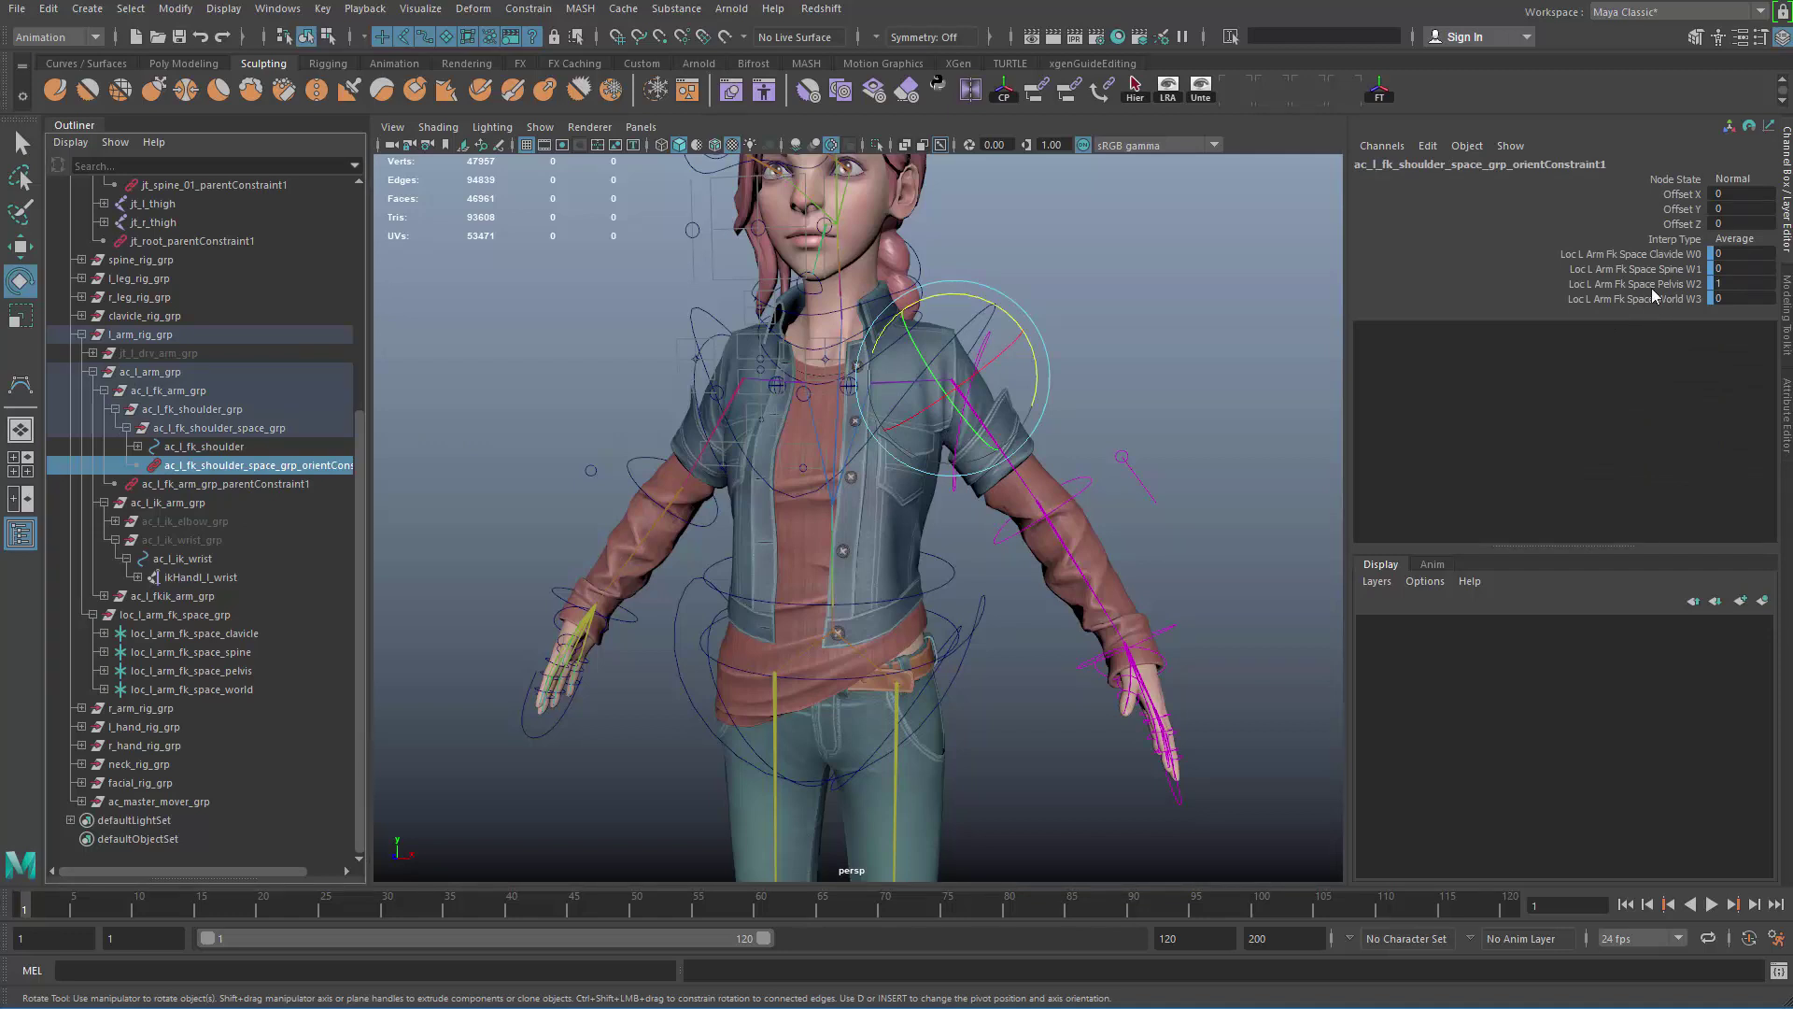
pyautogui.click(277, 8)
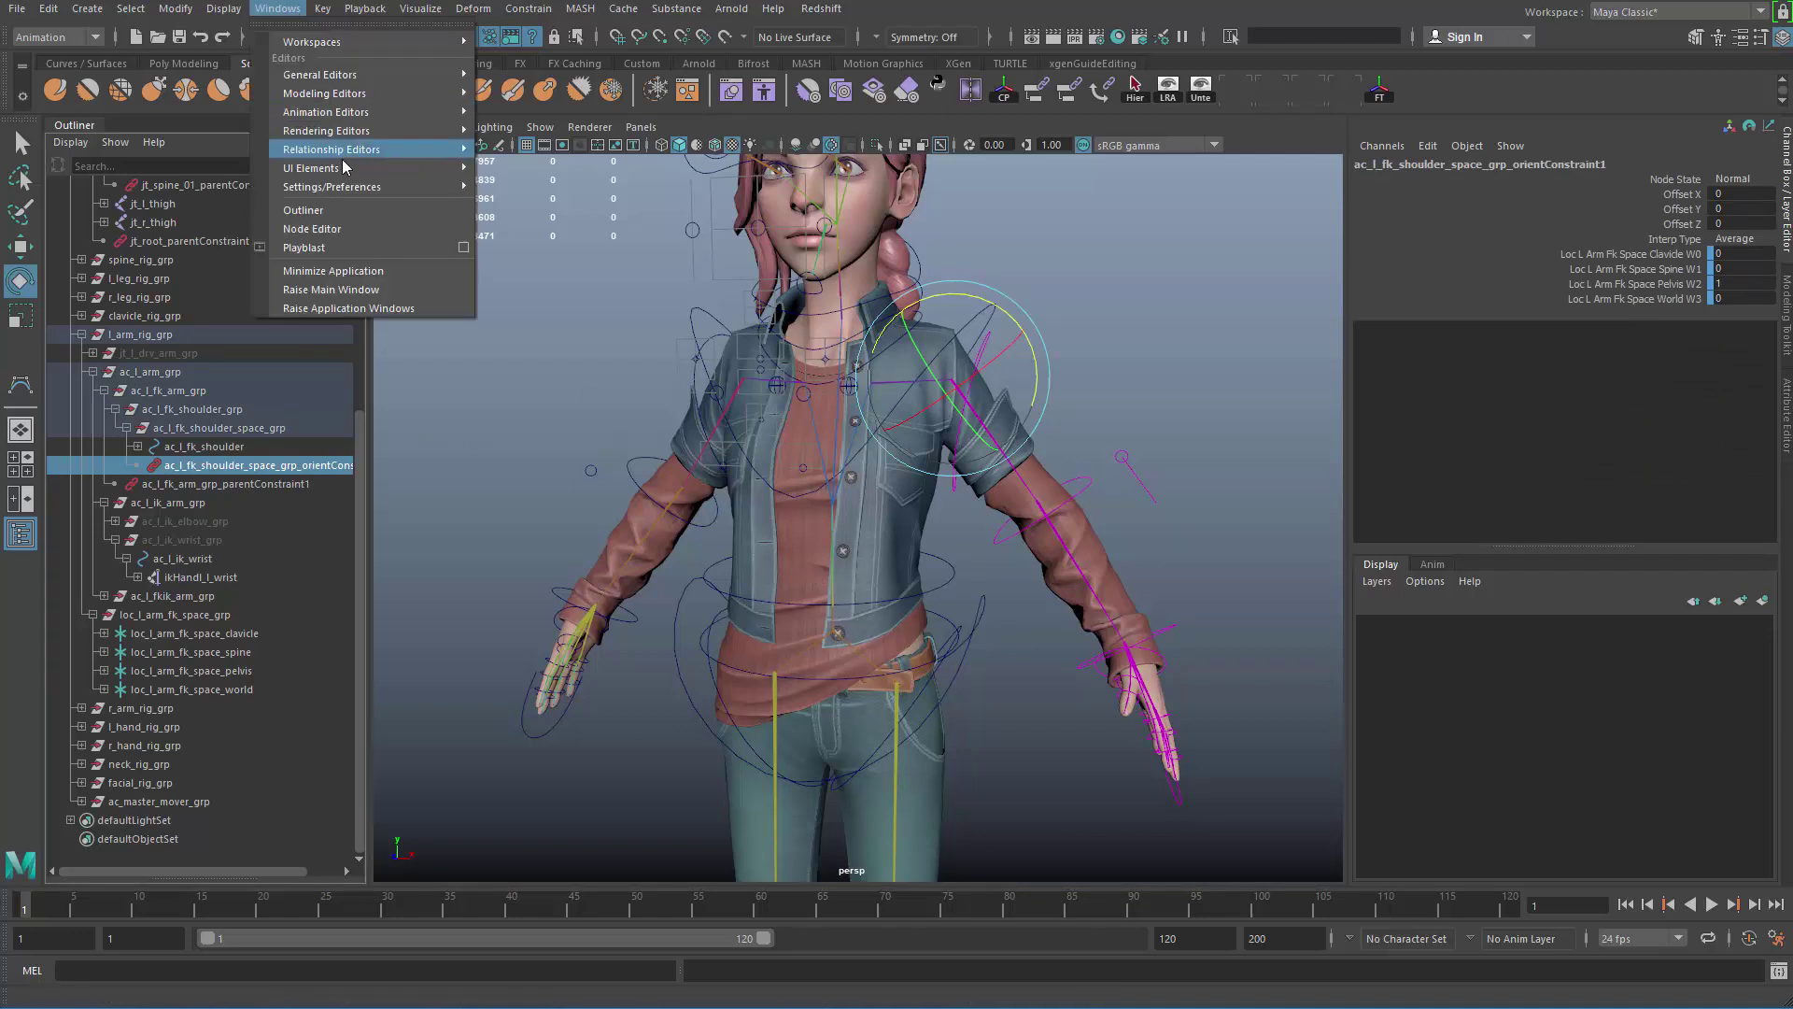
pyautogui.click(373, 226)
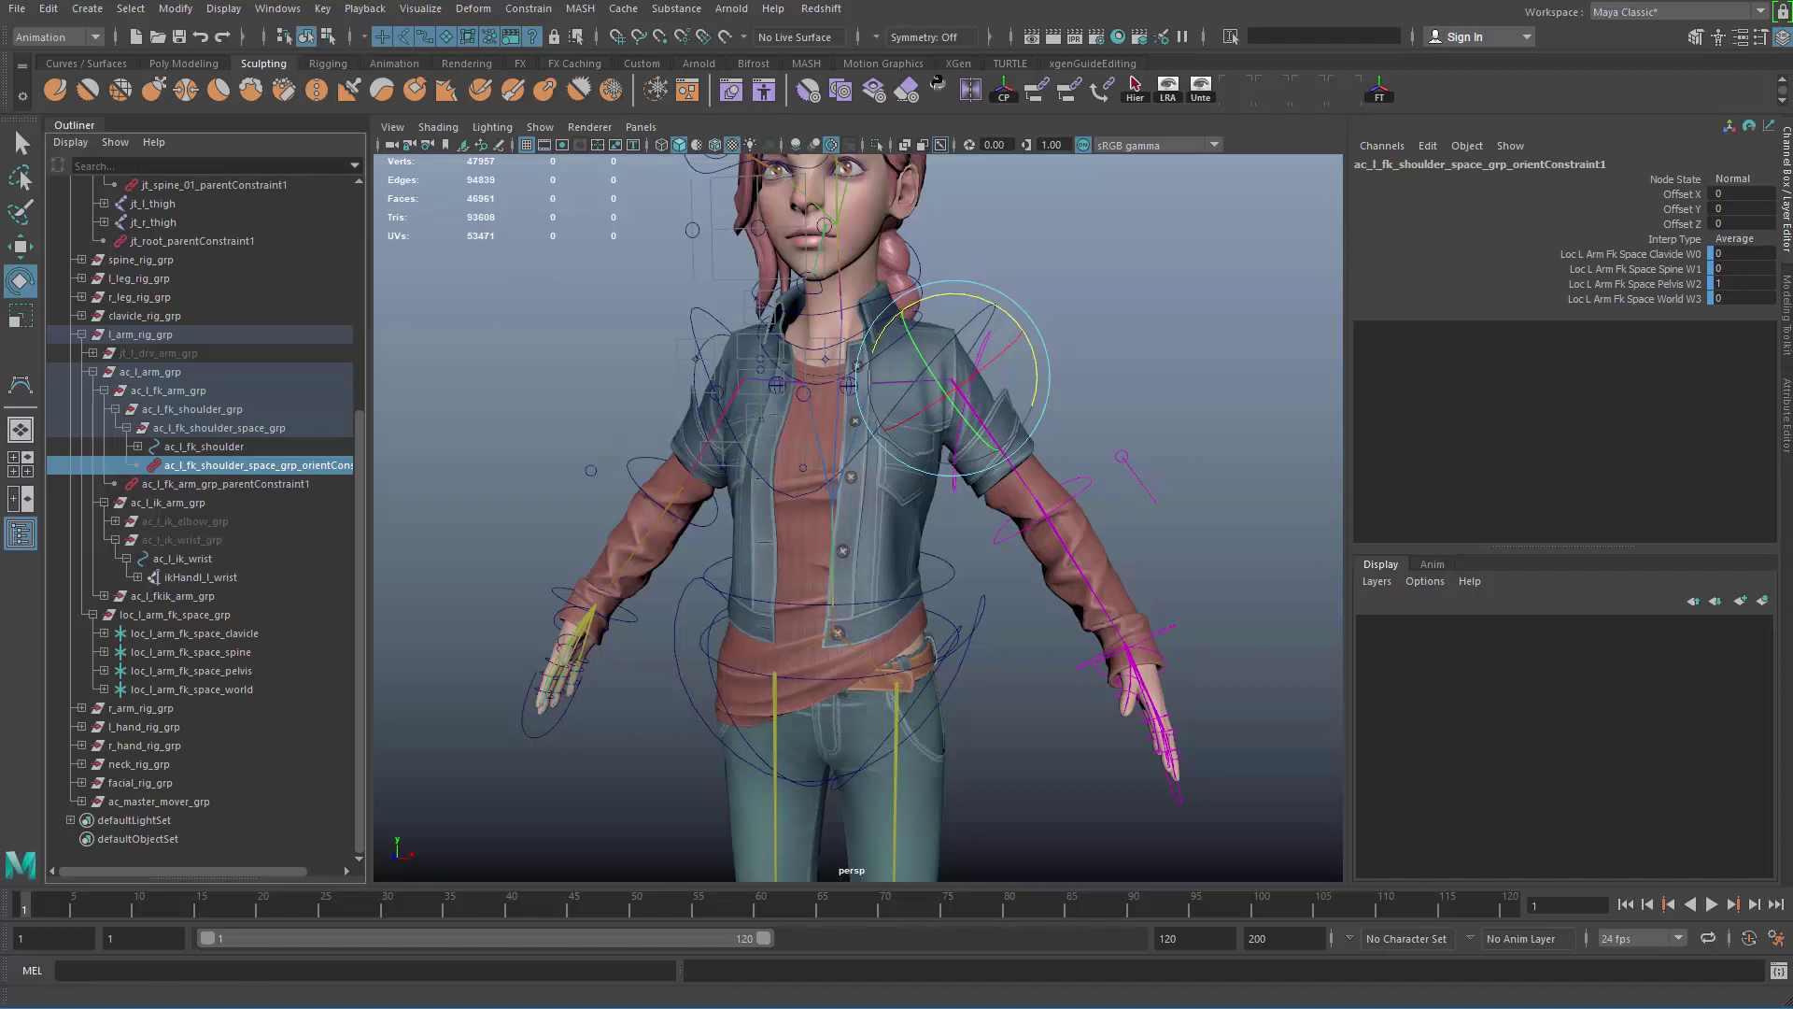
pyautogui.click(278, 9)
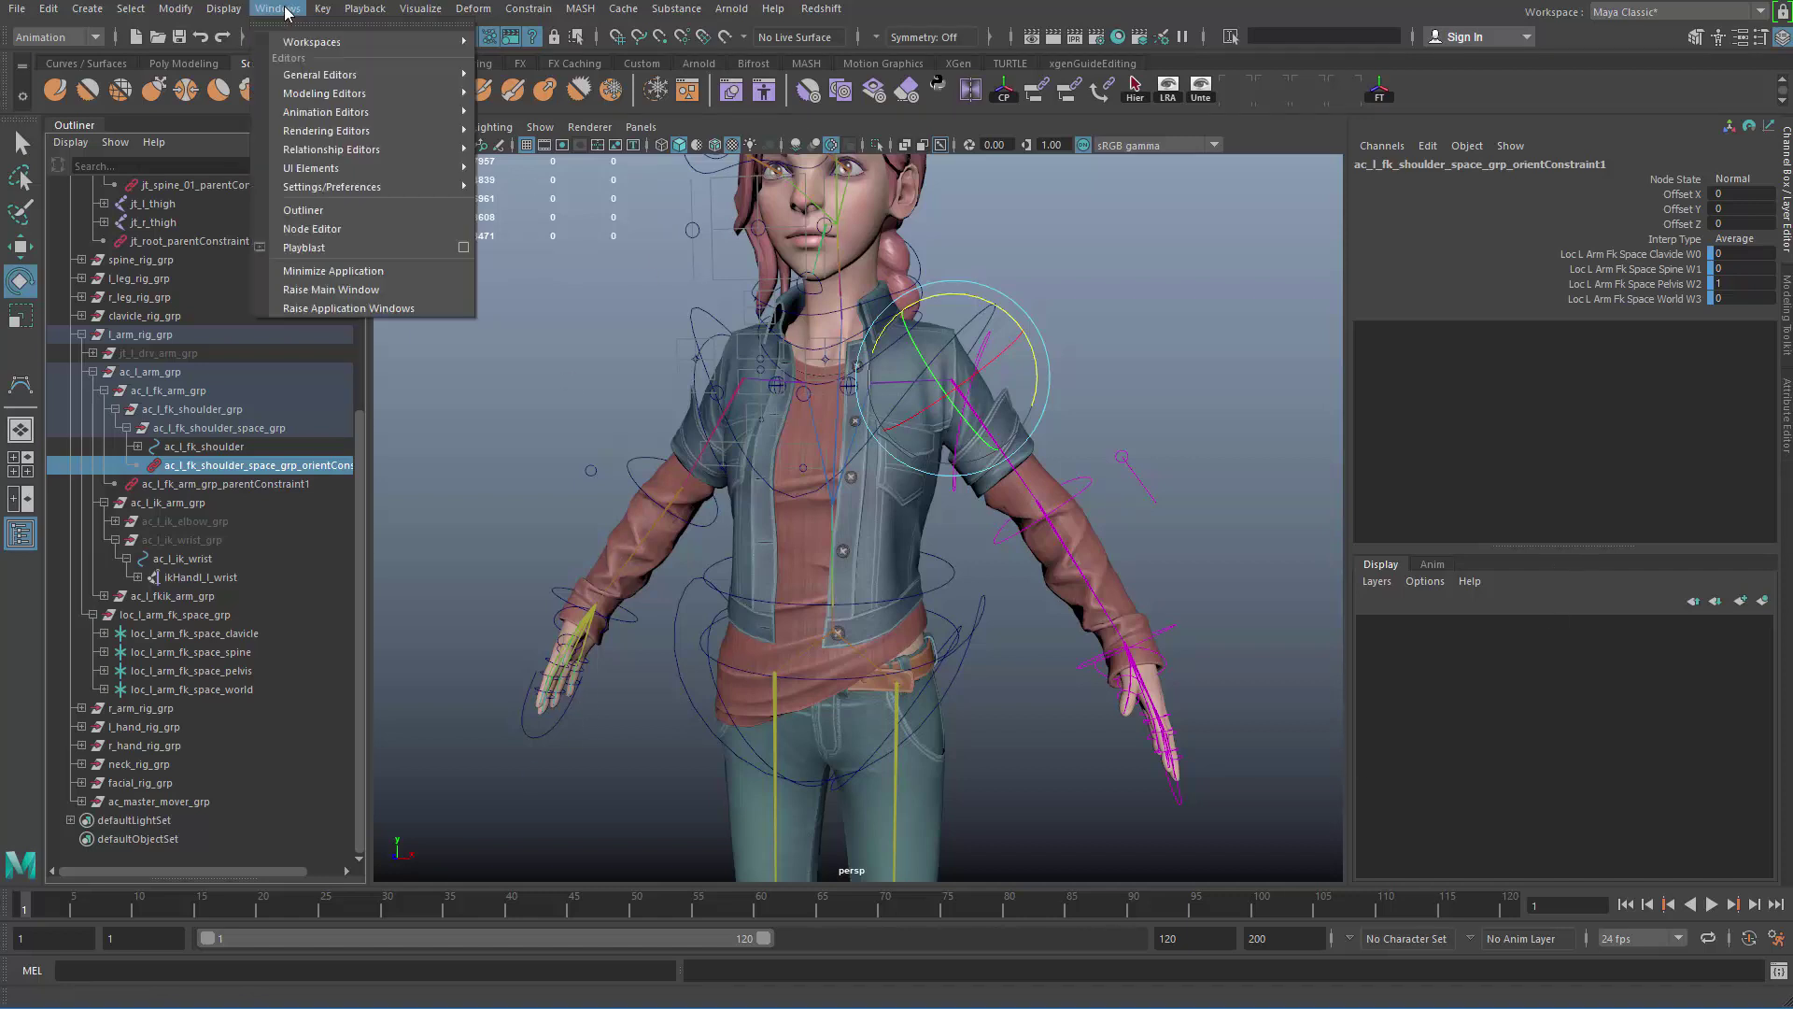
pyautogui.click(355, 231)
pyautogui.click(495, 100)
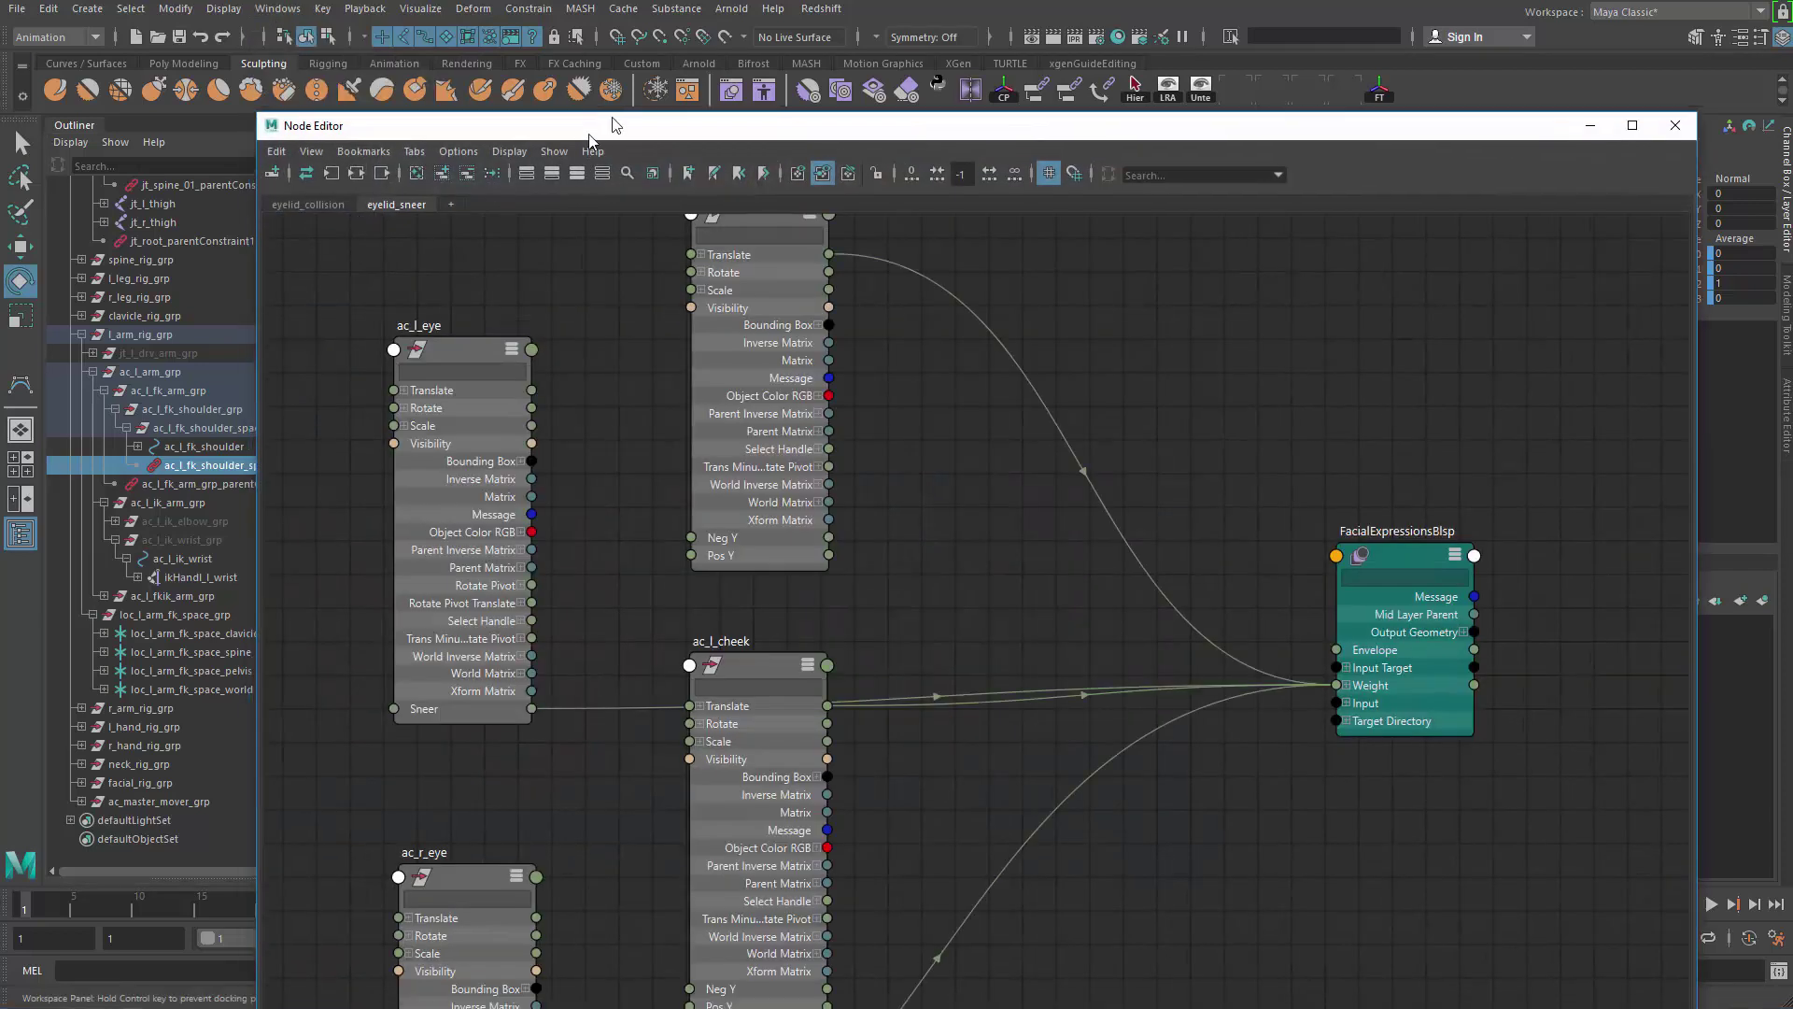
pyautogui.click(436, 70)
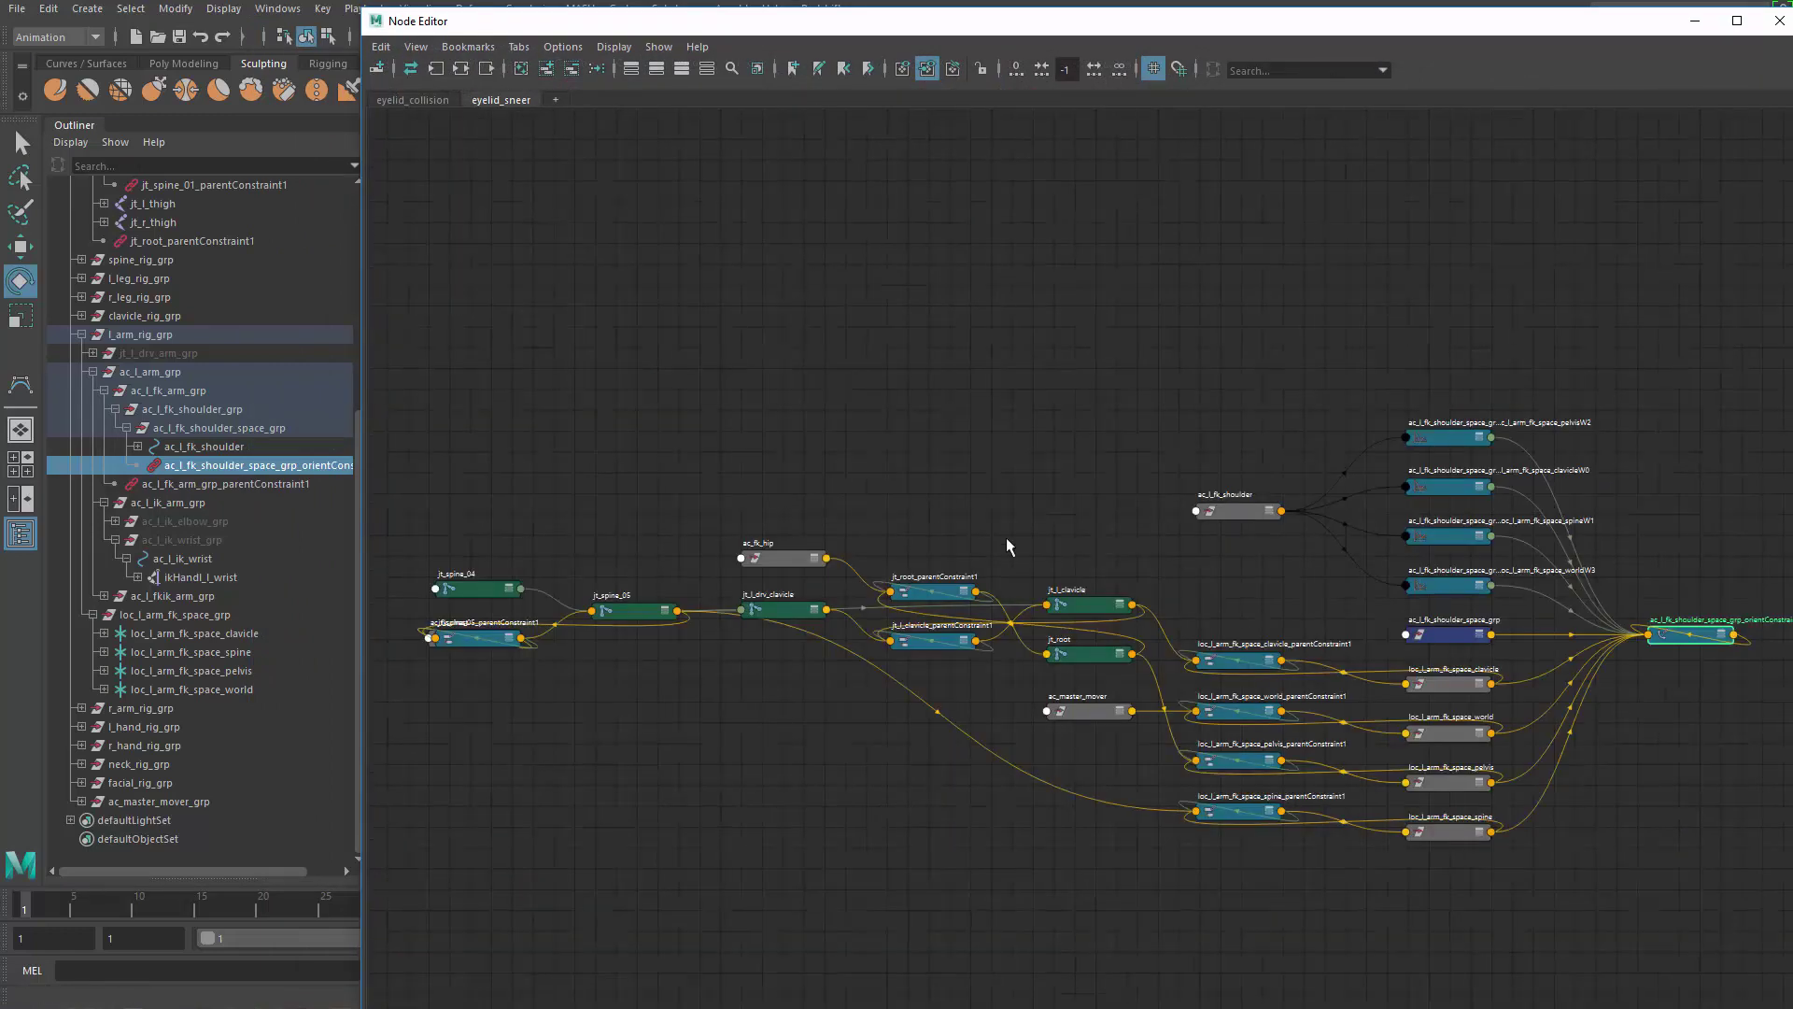
# Step: Expand the orient constraint node to show all its attributes and examine which space locators feed its target
pyautogui.keyDown('alt'); pyautogui.moveTo(1417, 630); pyautogui.dragTo(923, 491, button='middle'); pyautogui.keyUp('alt')
pyautogui.scroll(2, 923, 490)
pyautogui.click(1284, 514)
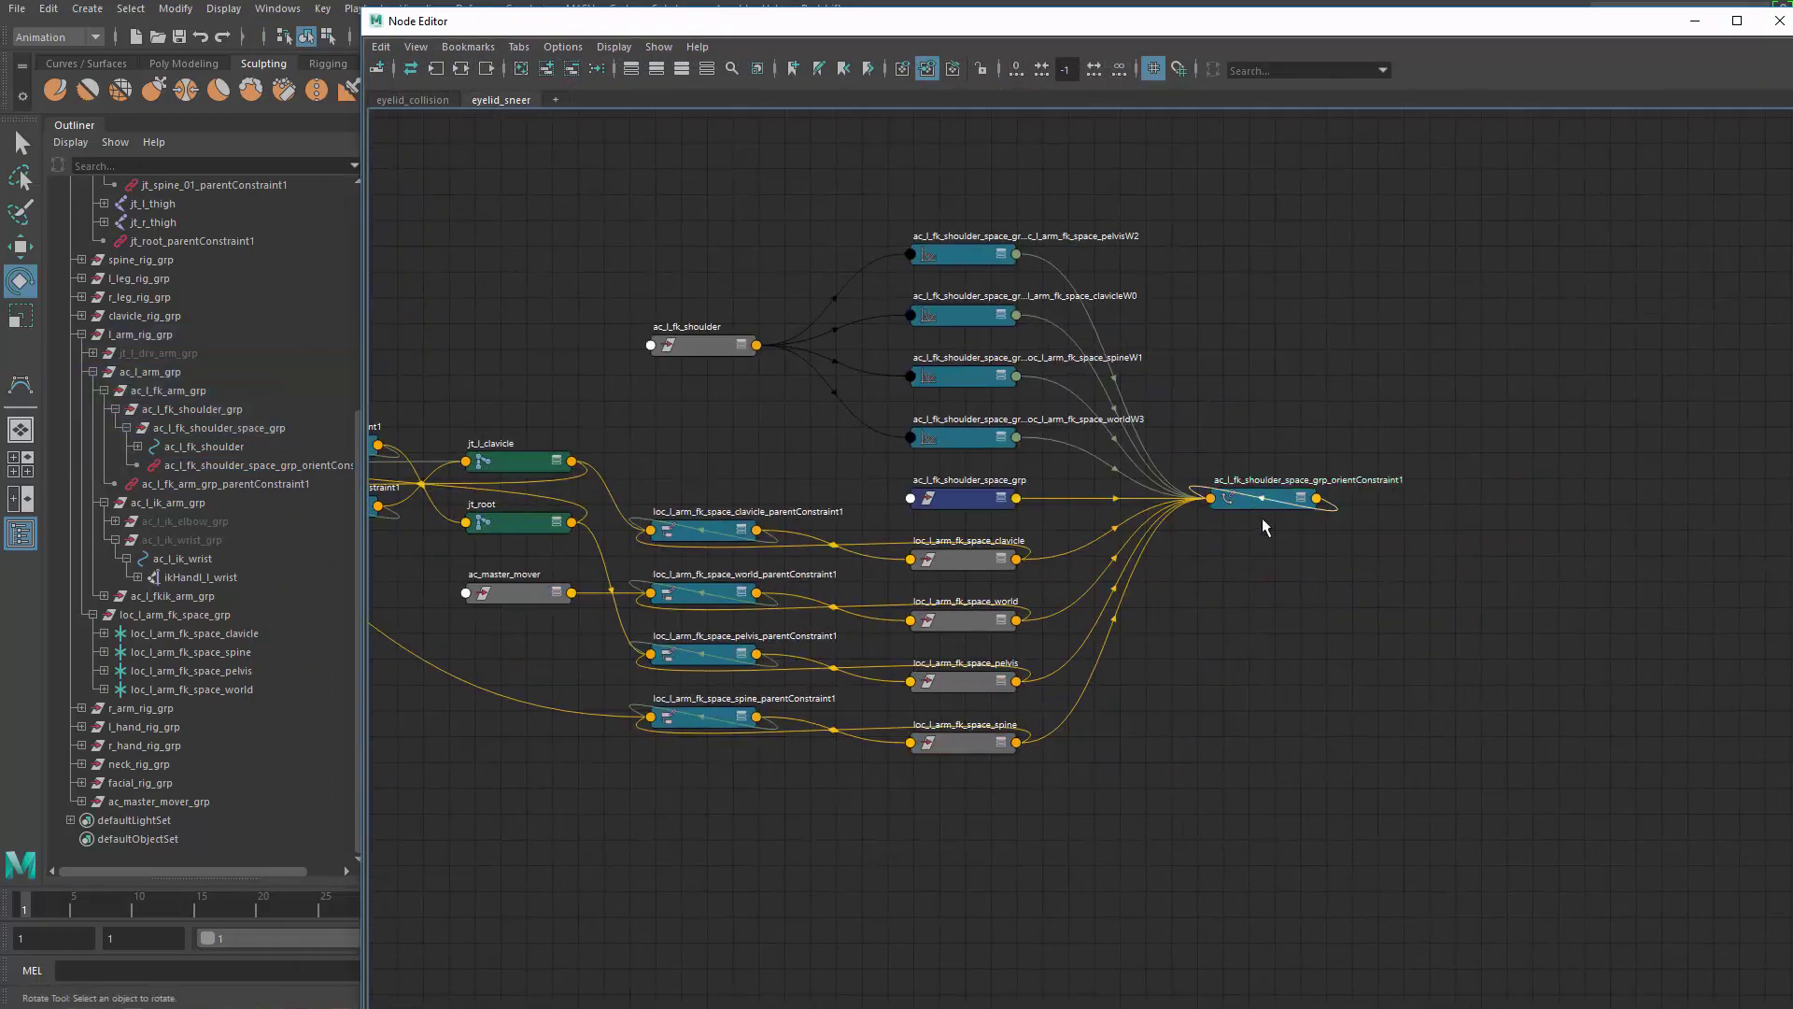
pyautogui.moveTo(1251, 503); pyautogui.dragTo(1270, 500)
pyautogui.press('3')
pyautogui.moveTo(1291, 723); pyautogui.dragTo(1345, 540)
pyautogui.keyDown('alt'); pyautogui.moveTo(1280, 767); pyautogui.dragTo(1225, 686, button='middle'); pyautogui.keyUp('alt')
pyautogui.scroll(2, 1077, 587)
pyautogui.keyDown('alt'); pyautogui.moveTo(962, 572); pyautogui.dragTo(1245, 546, button='middle'); pyautogui.keyUp('alt')
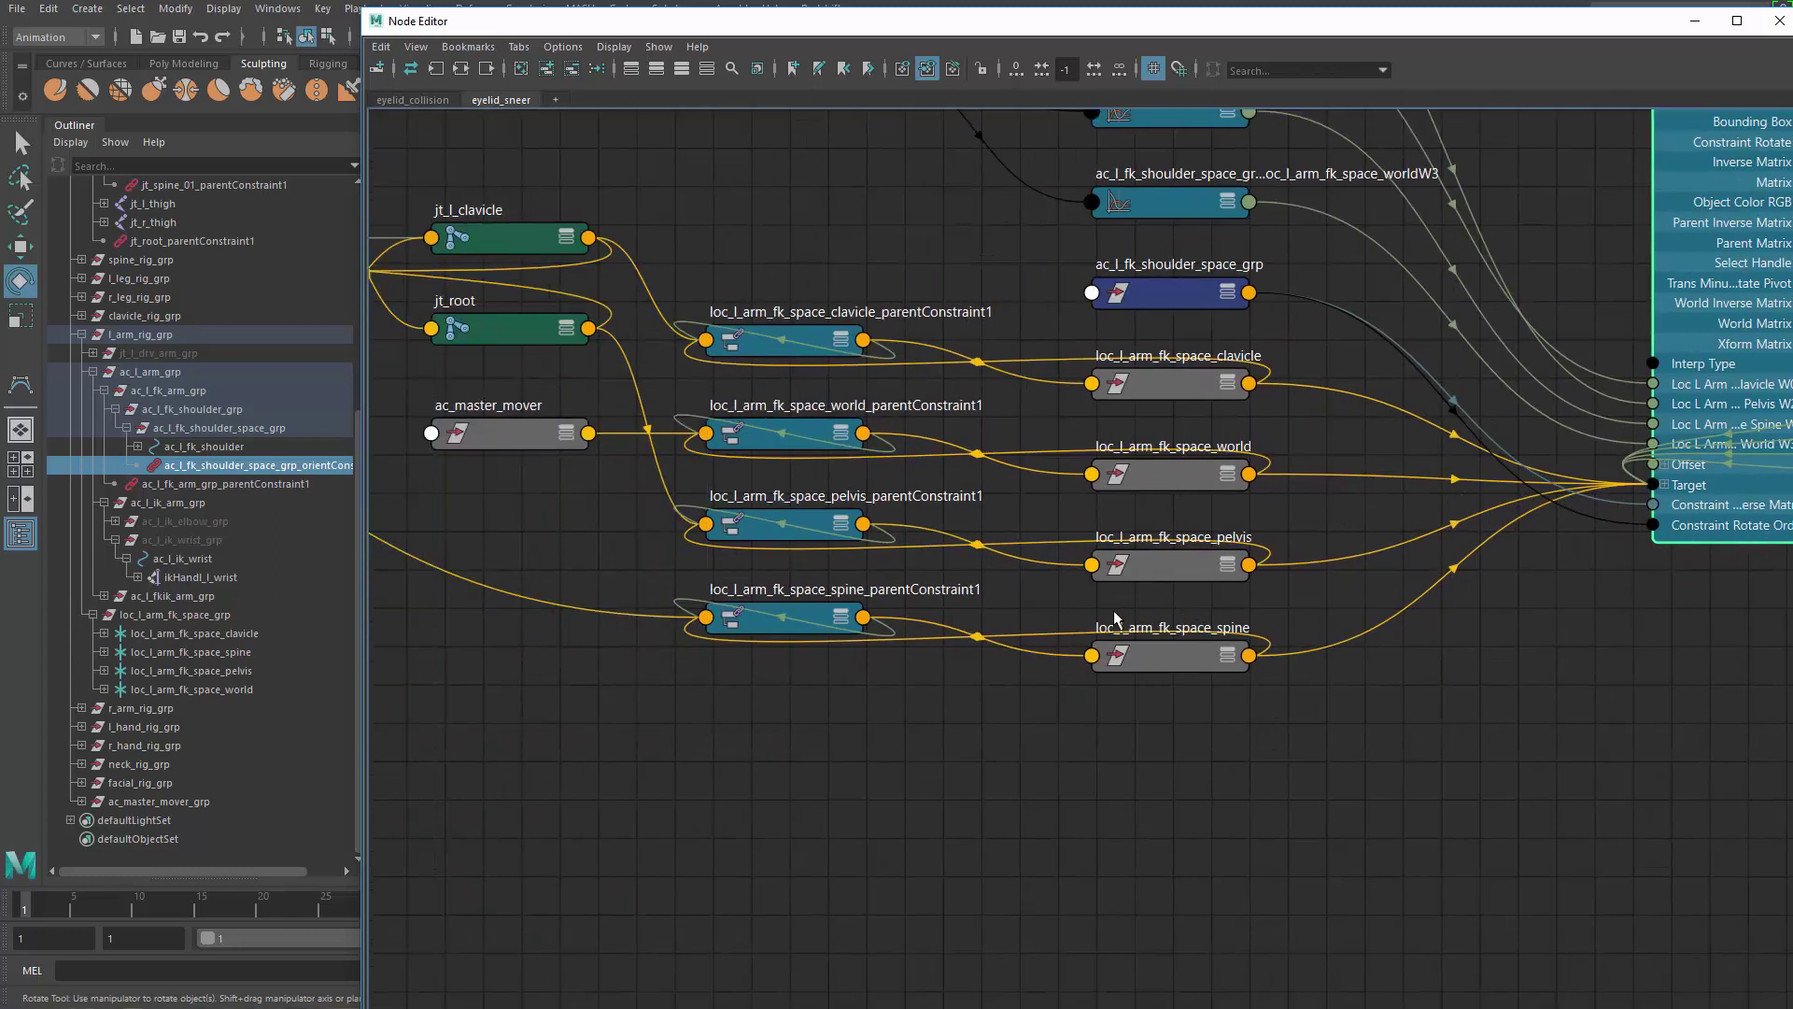
# Step: Trace the incoming connections of loc_l_arm_fk_space_pelvis back through its parent constraint to the driving joint
pyautogui.keyDown('alt'); pyautogui.moveTo(1018, 668); pyautogui.dragTo(1004, 735, button='middle'); pyautogui.keyUp('alt')
pyautogui.click(1147, 648)
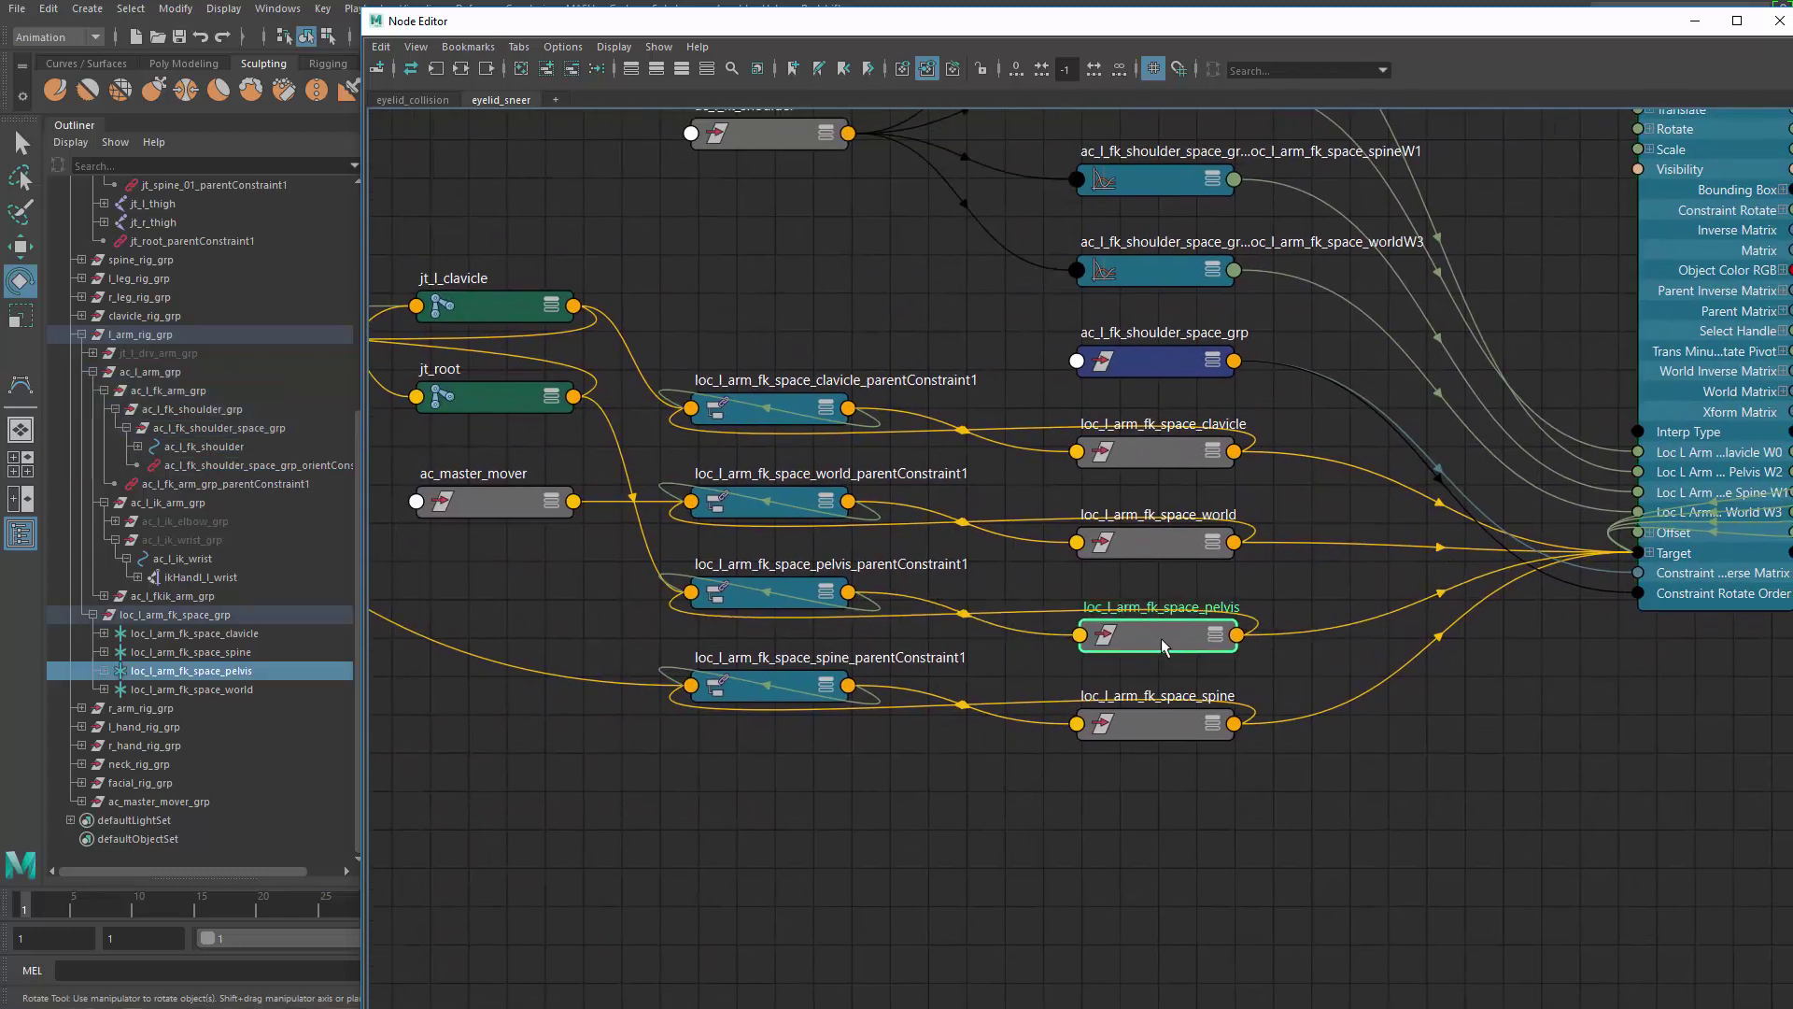
pyautogui.moveTo(1163, 646)
pyautogui.mouseDown()
pyautogui.moveTo(1179, 624)
pyautogui.moveTo(1167, 642)
pyautogui.mouseUp()
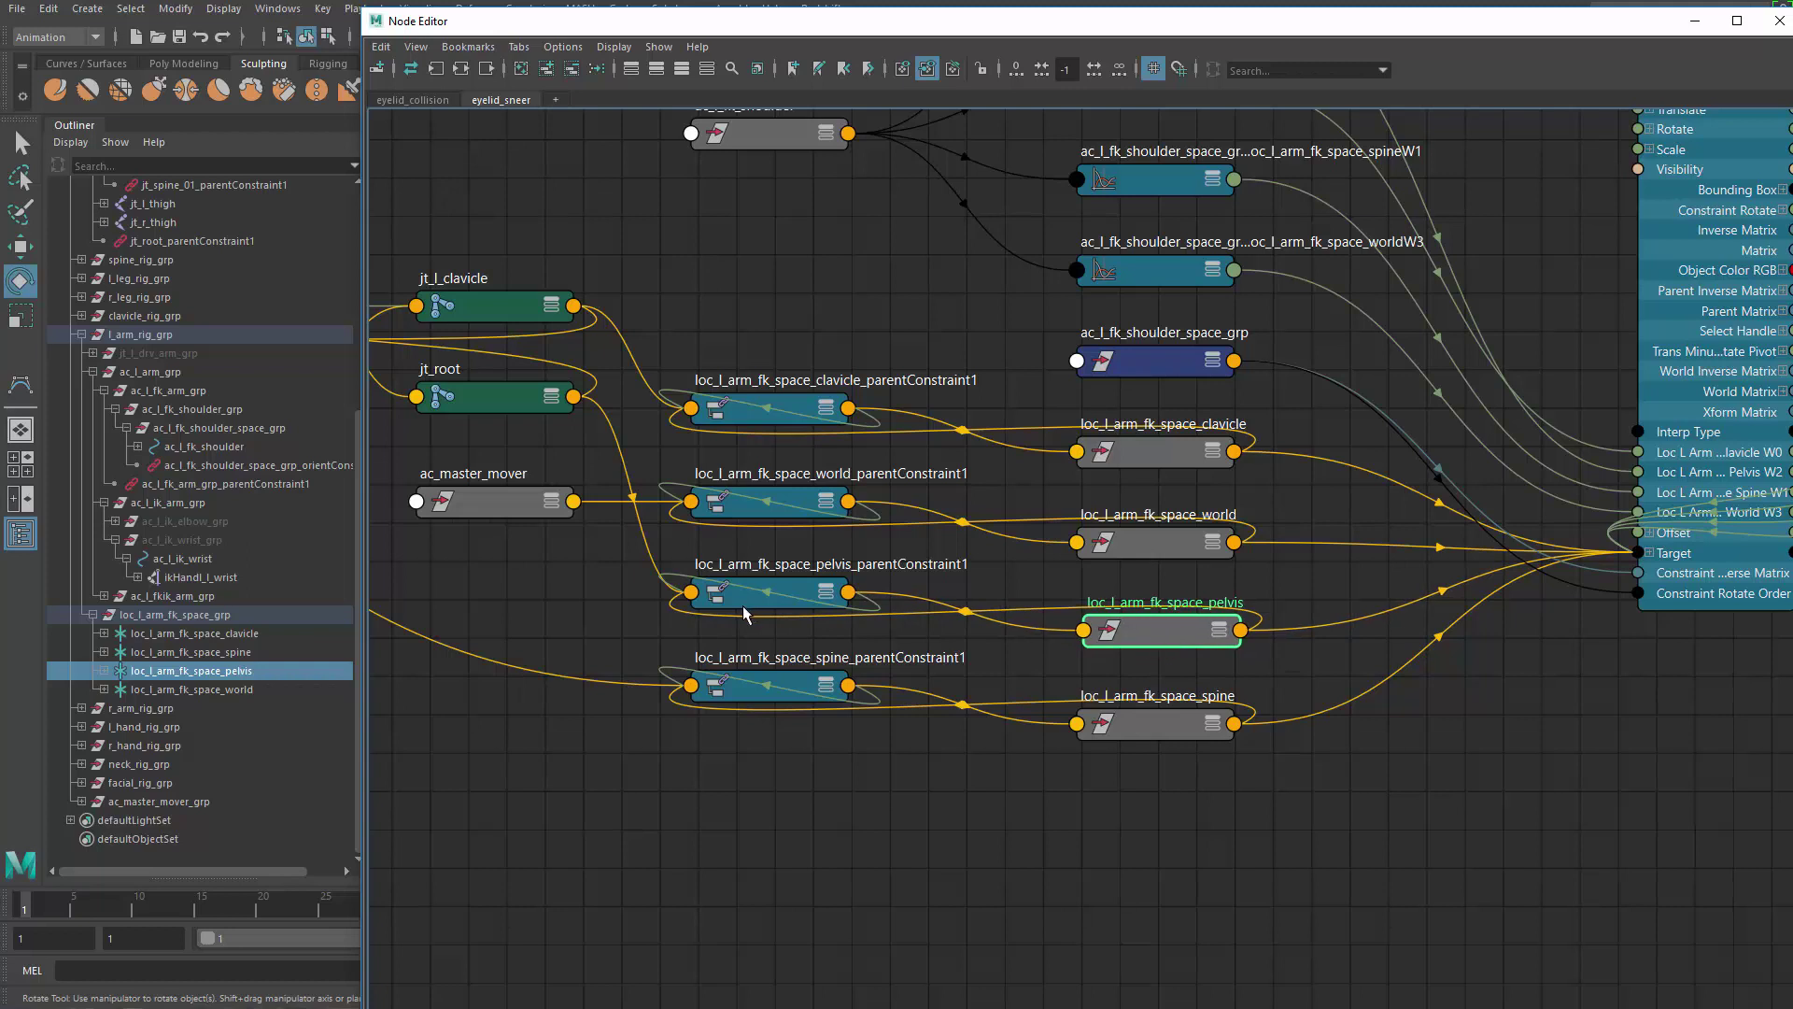
pyautogui.keyDown('alt'); pyautogui.moveTo(744, 612); pyautogui.dragTo(1199, 637, button='middle'); pyautogui.keyUp('alt')
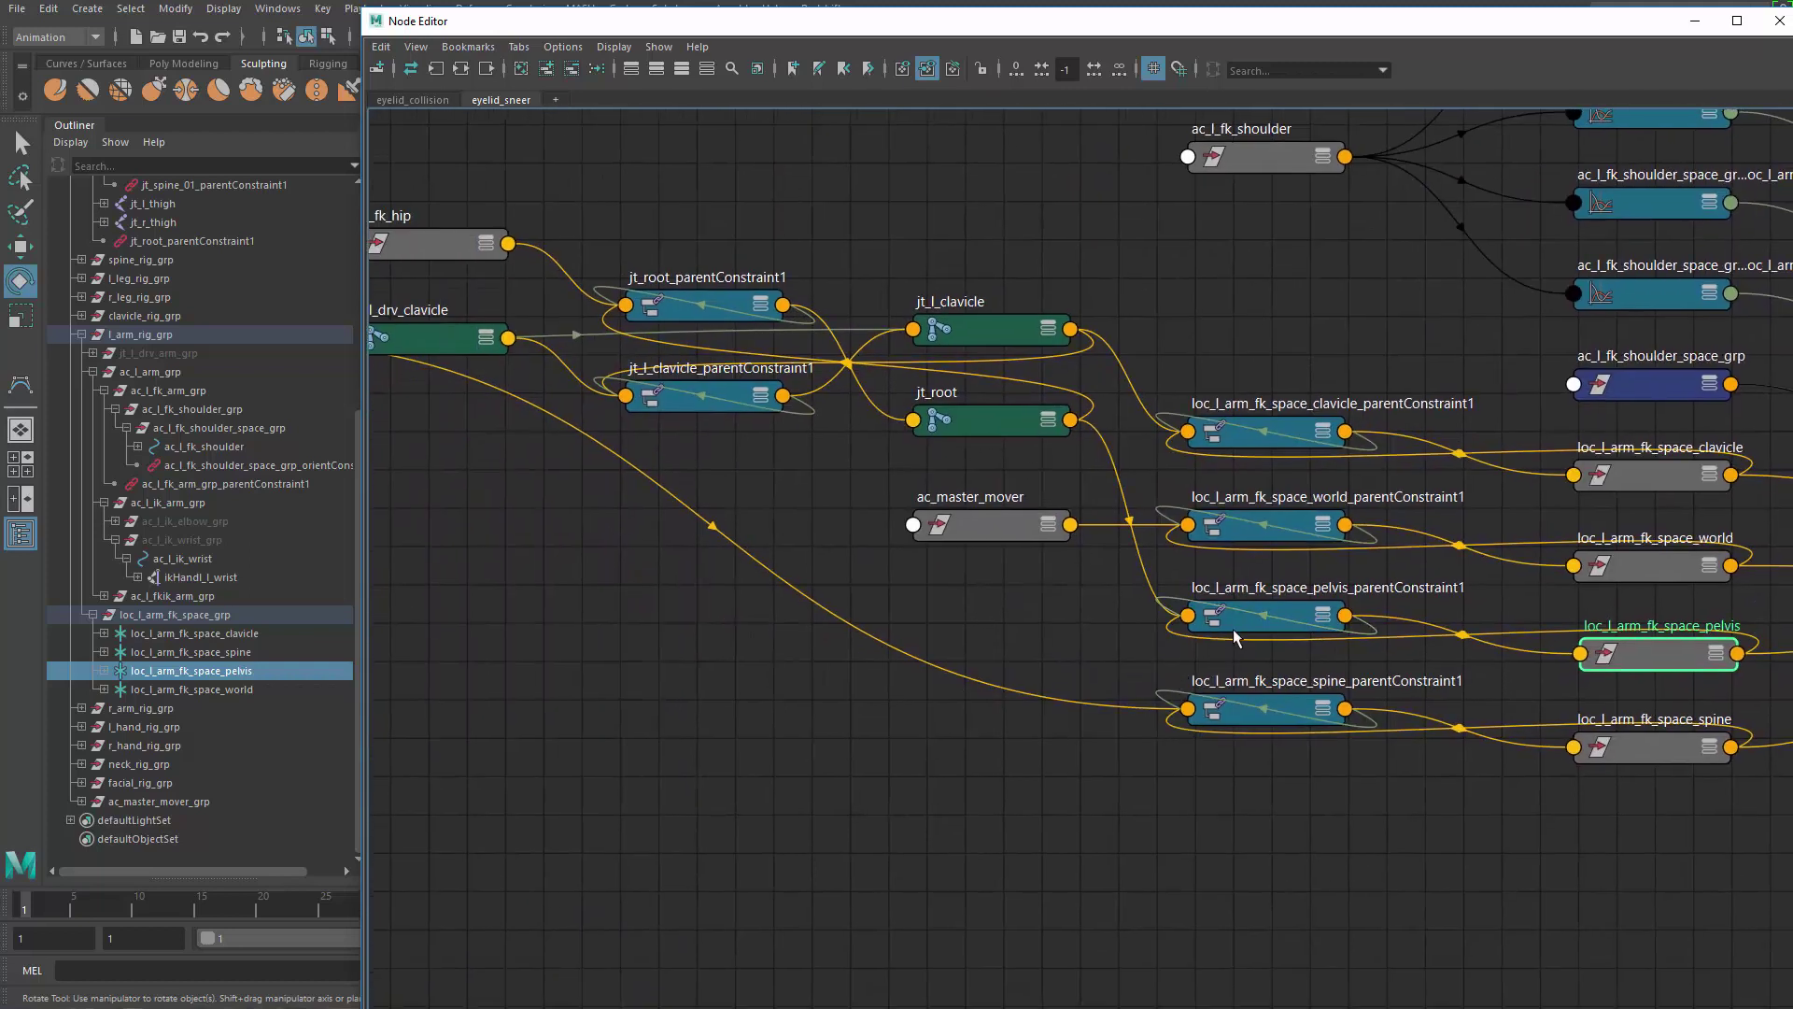
# Step: Delete the parent constraint under loc_l_arm_fk_space_pelvis and close the Node Editor
pyautogui.click(103, 671)
pyautogui.click(241, 691)
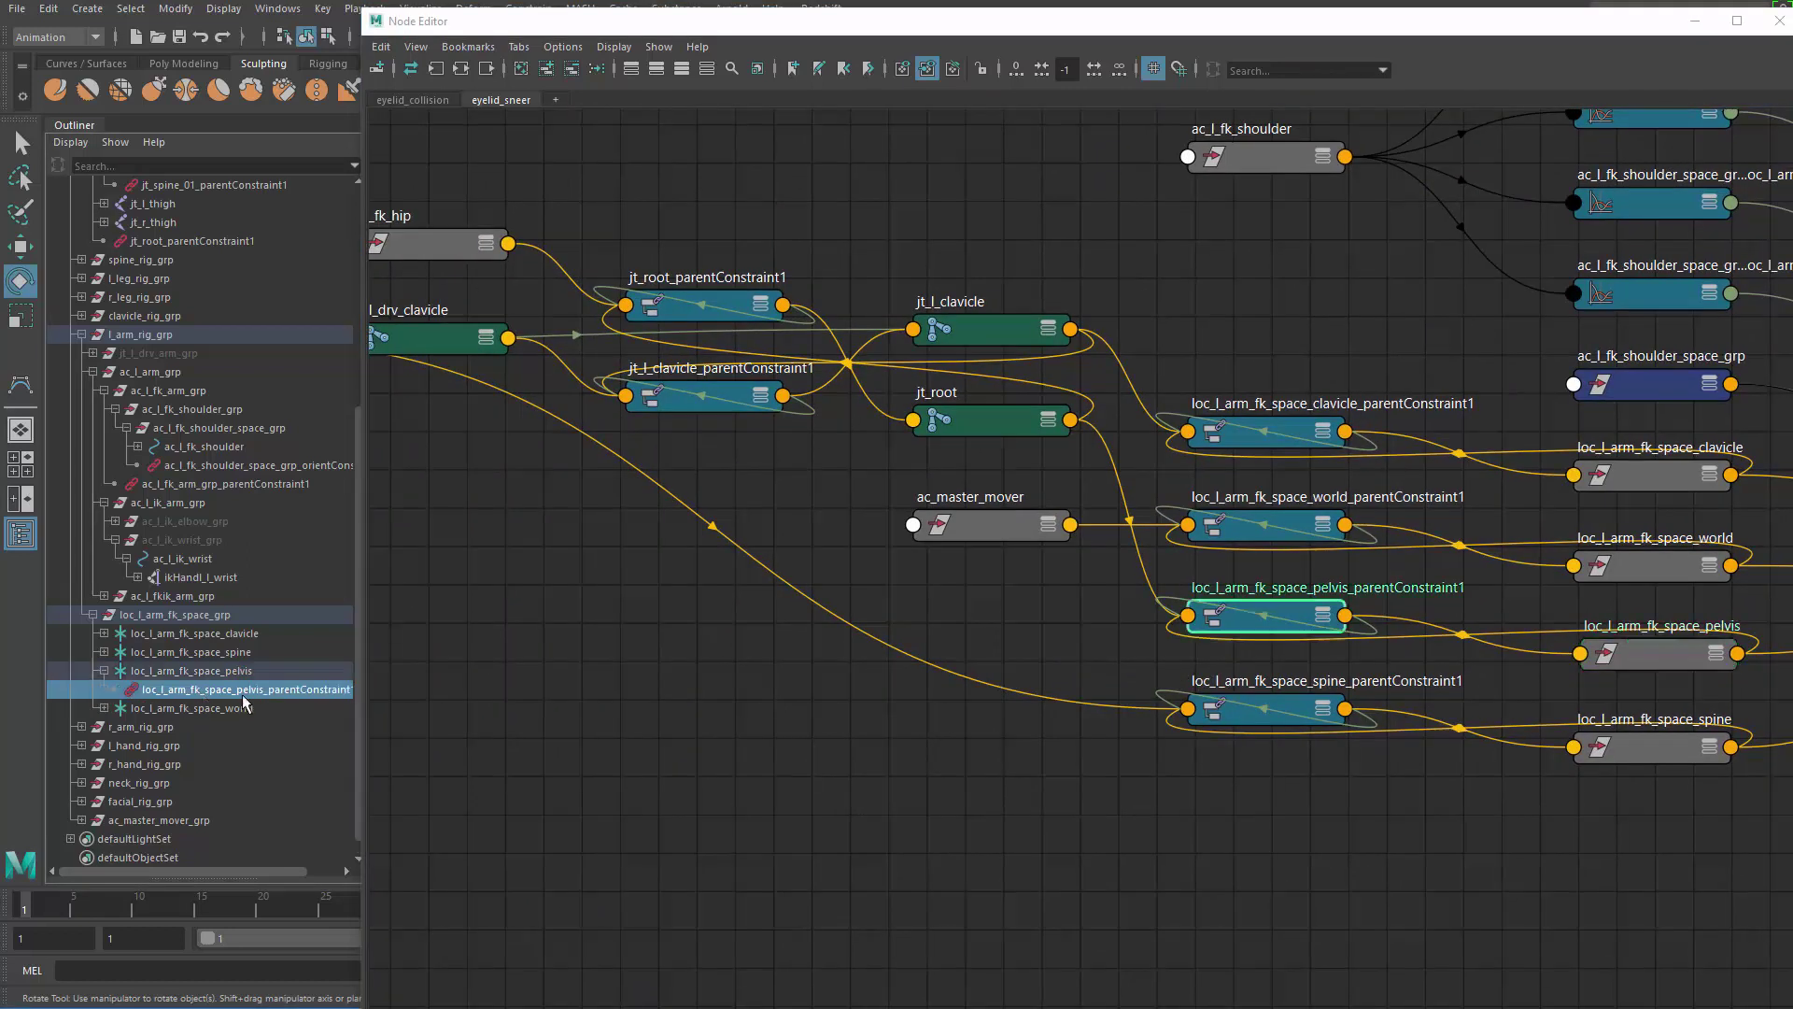
pyautogui.click(434, 710)
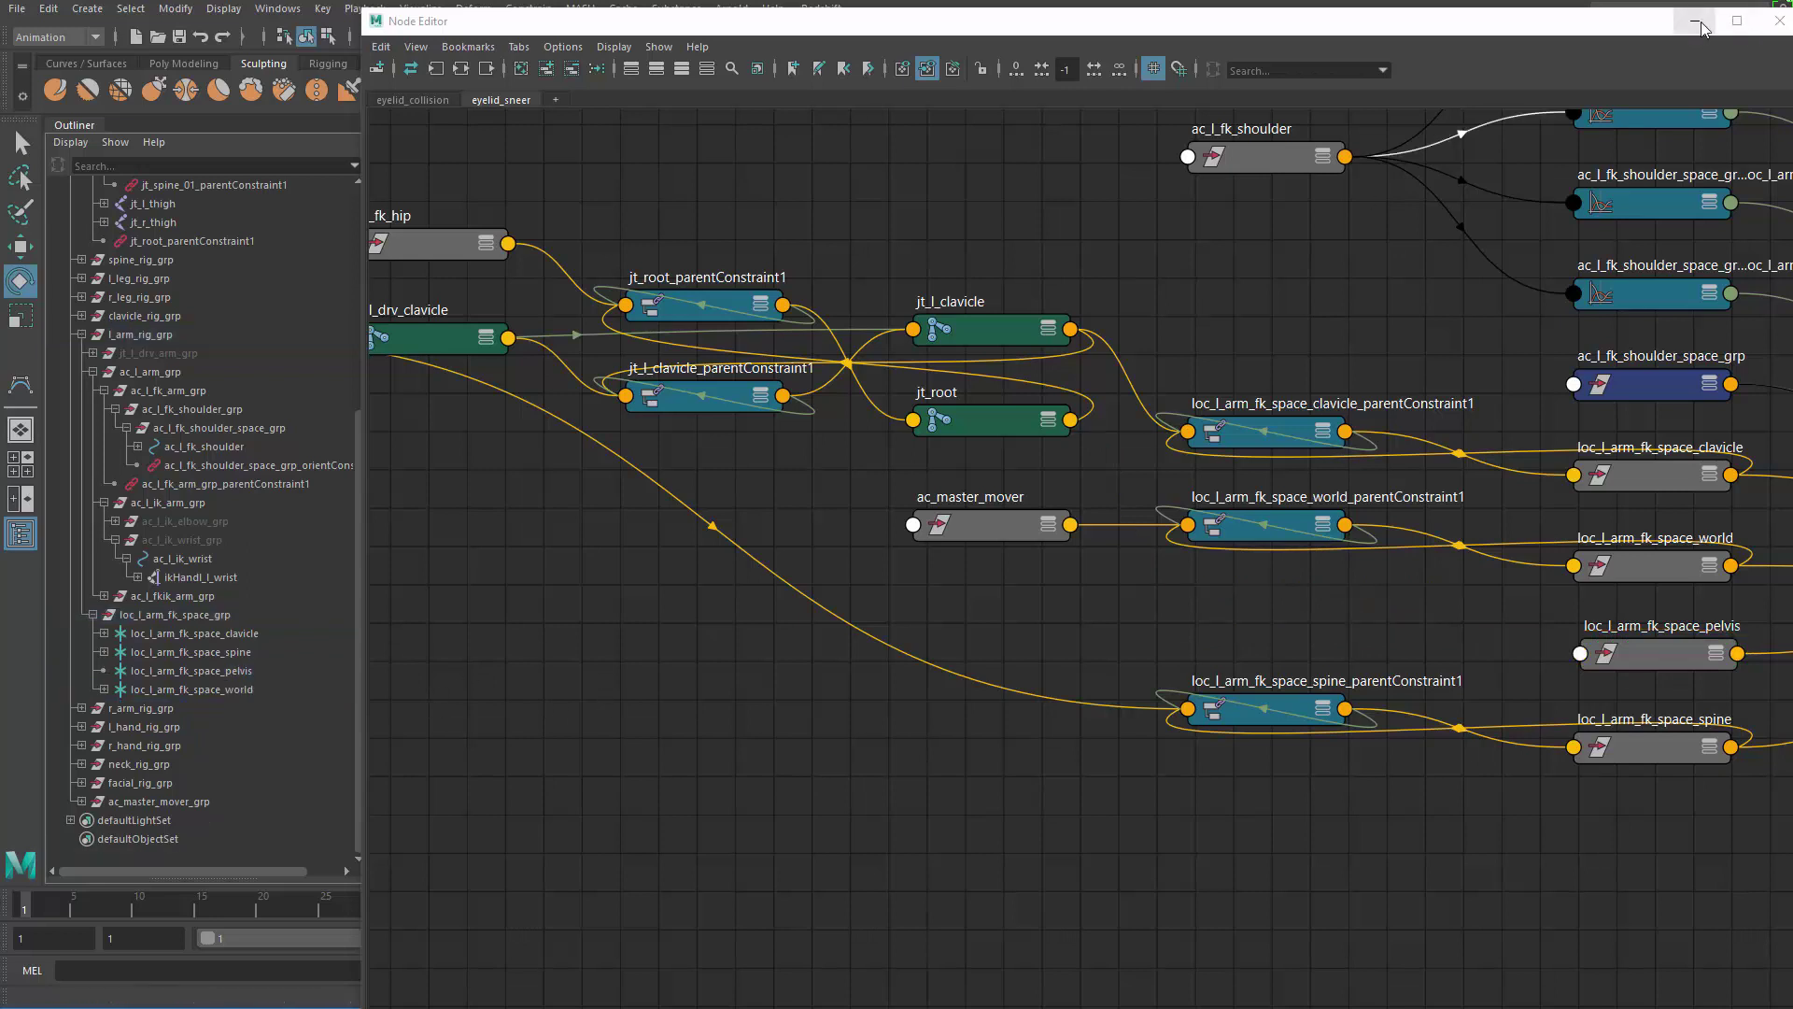
pyautogui.click(1779, 21)
# Step: Parent-constrain loc_l_arm_fk_space_pelvis to the ac_fk_root control
pyautogui.keyDown('alt'); pyautogui.moveTo(1024, 689); pyautogui.dragTo(1082, 494, button='middle'); pyautogui.keyUp('alt')
pyautogui.keyDown('alt'); pyautogui.moveTo(1082, 494); pyautogui.dragTo(1077, 488); pyautogui.keyUp('alt')
pyautogui.scroll(5, 1077, 488)
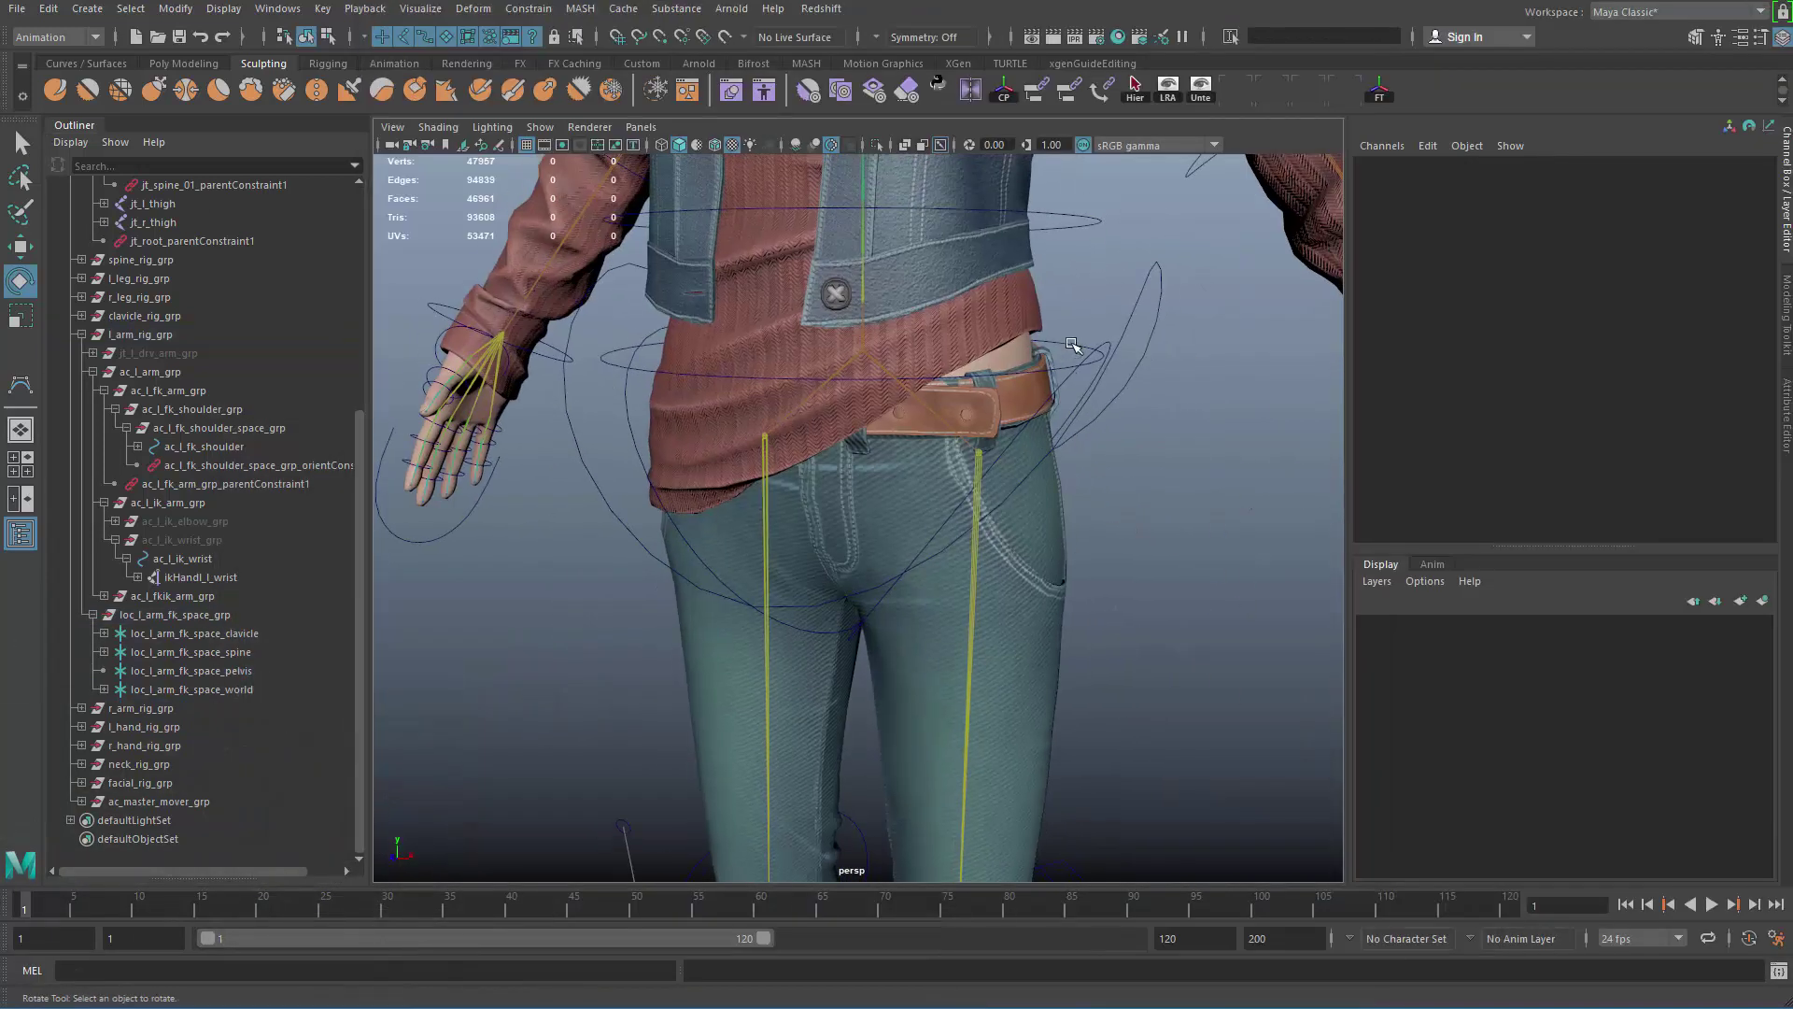
pyautogui.click(1065, 369)
pyautogui.scroll(-3, 1018, 401)
pyautogui.keyDown('alt'); pyautogui.moveTo(910, 420); pyautogui.dragTo(952, 445); pyautogui.keyUp('alt')
pyautogui.keyDown('alt'); pyautogui.moveTo(1053, 473); pyautogui.dragTo(1040, 504, button='middle'); pyautogui.keyUp('alt')
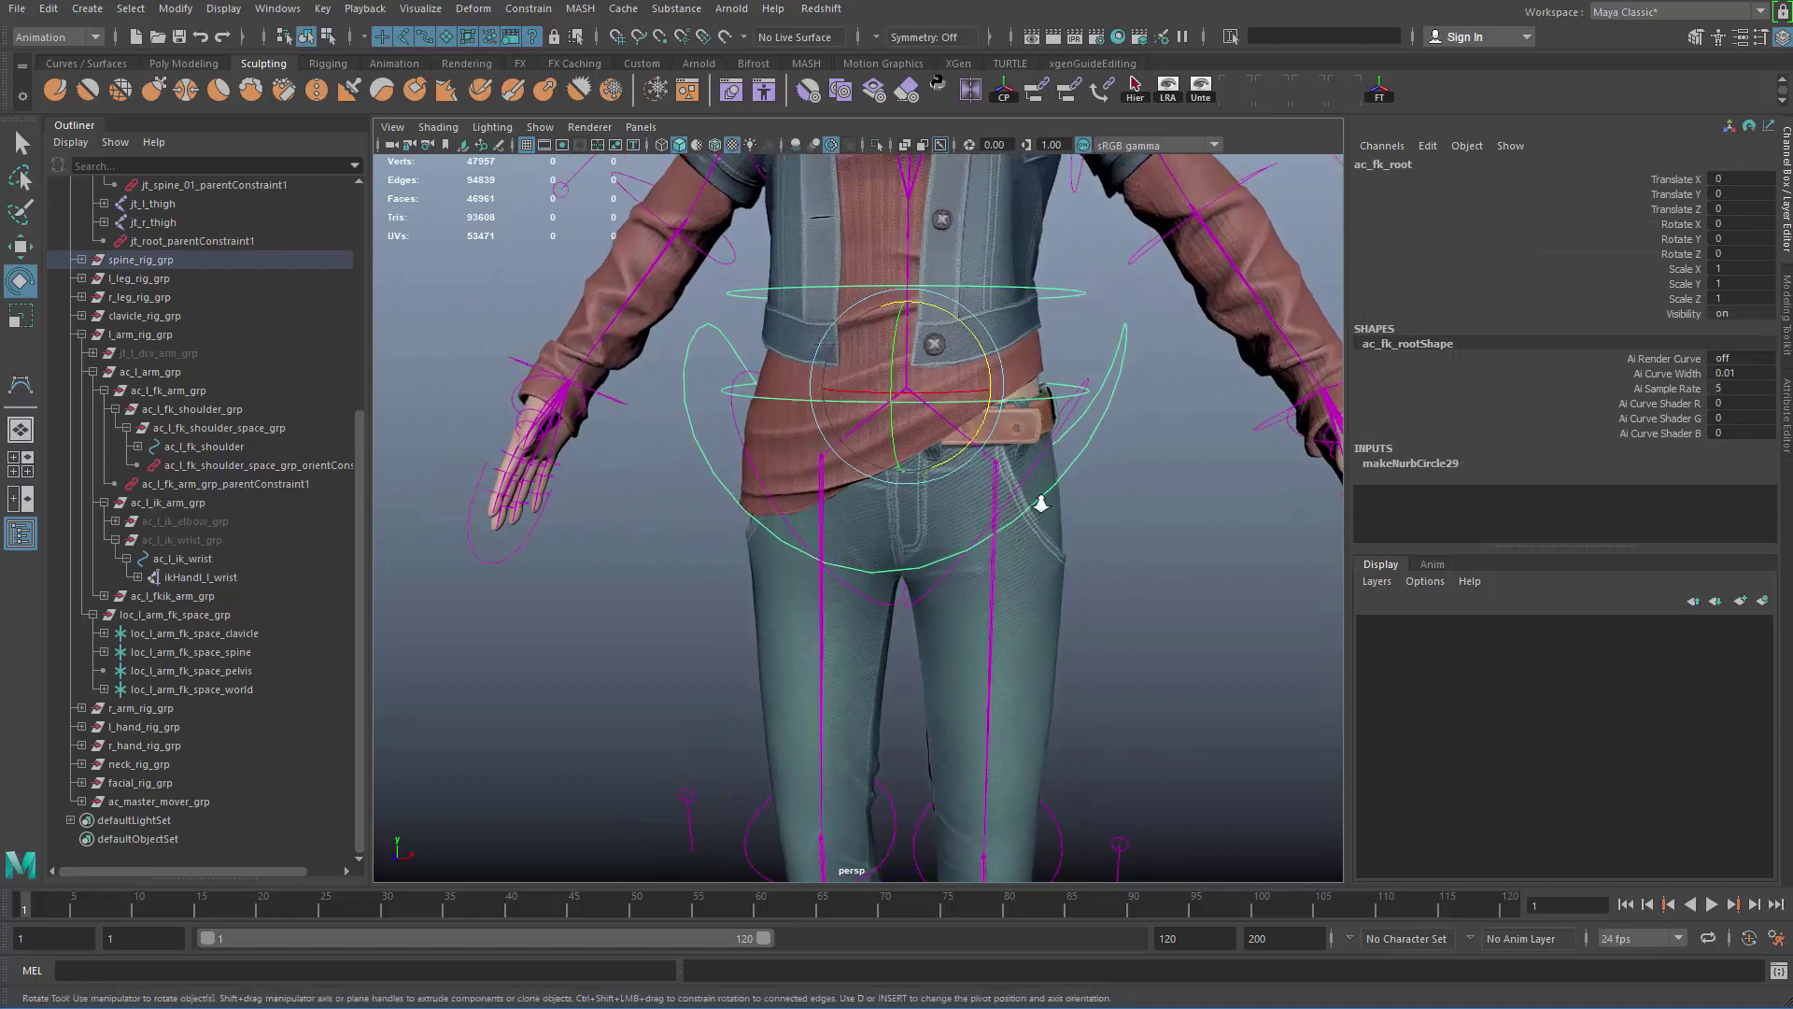
pyautogui.scroll(1, 1041, 504)
pyautogui.click(229, 672)
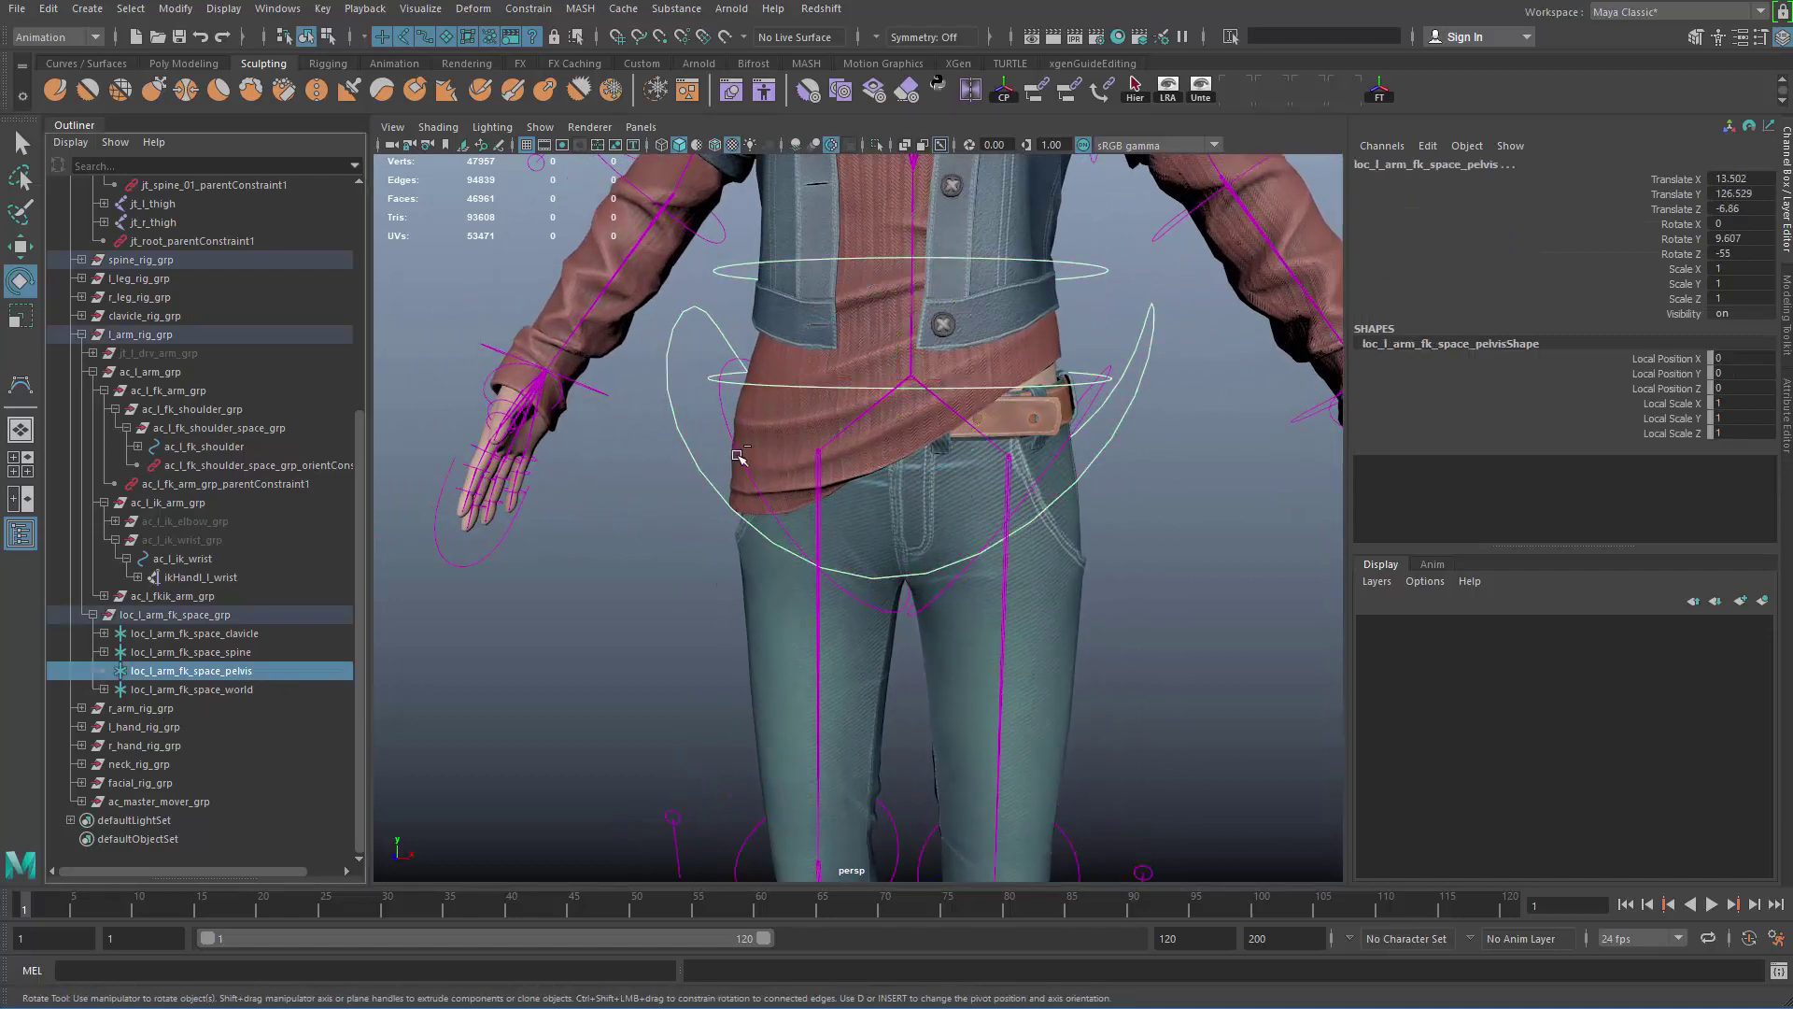
pyautogui.click(528, 9)
pyautogui.click(566, 52)
# Step: Test-rotate ac_fk_hip to check the left arm with the new pelvis constraint, and undo the rotation
pyautogui.keyDown('alt'); pyautogui.moveTo(929, 457); pyautogui.dragTo(884, 589, button='middle'); pyautogui.keyUp('alt')
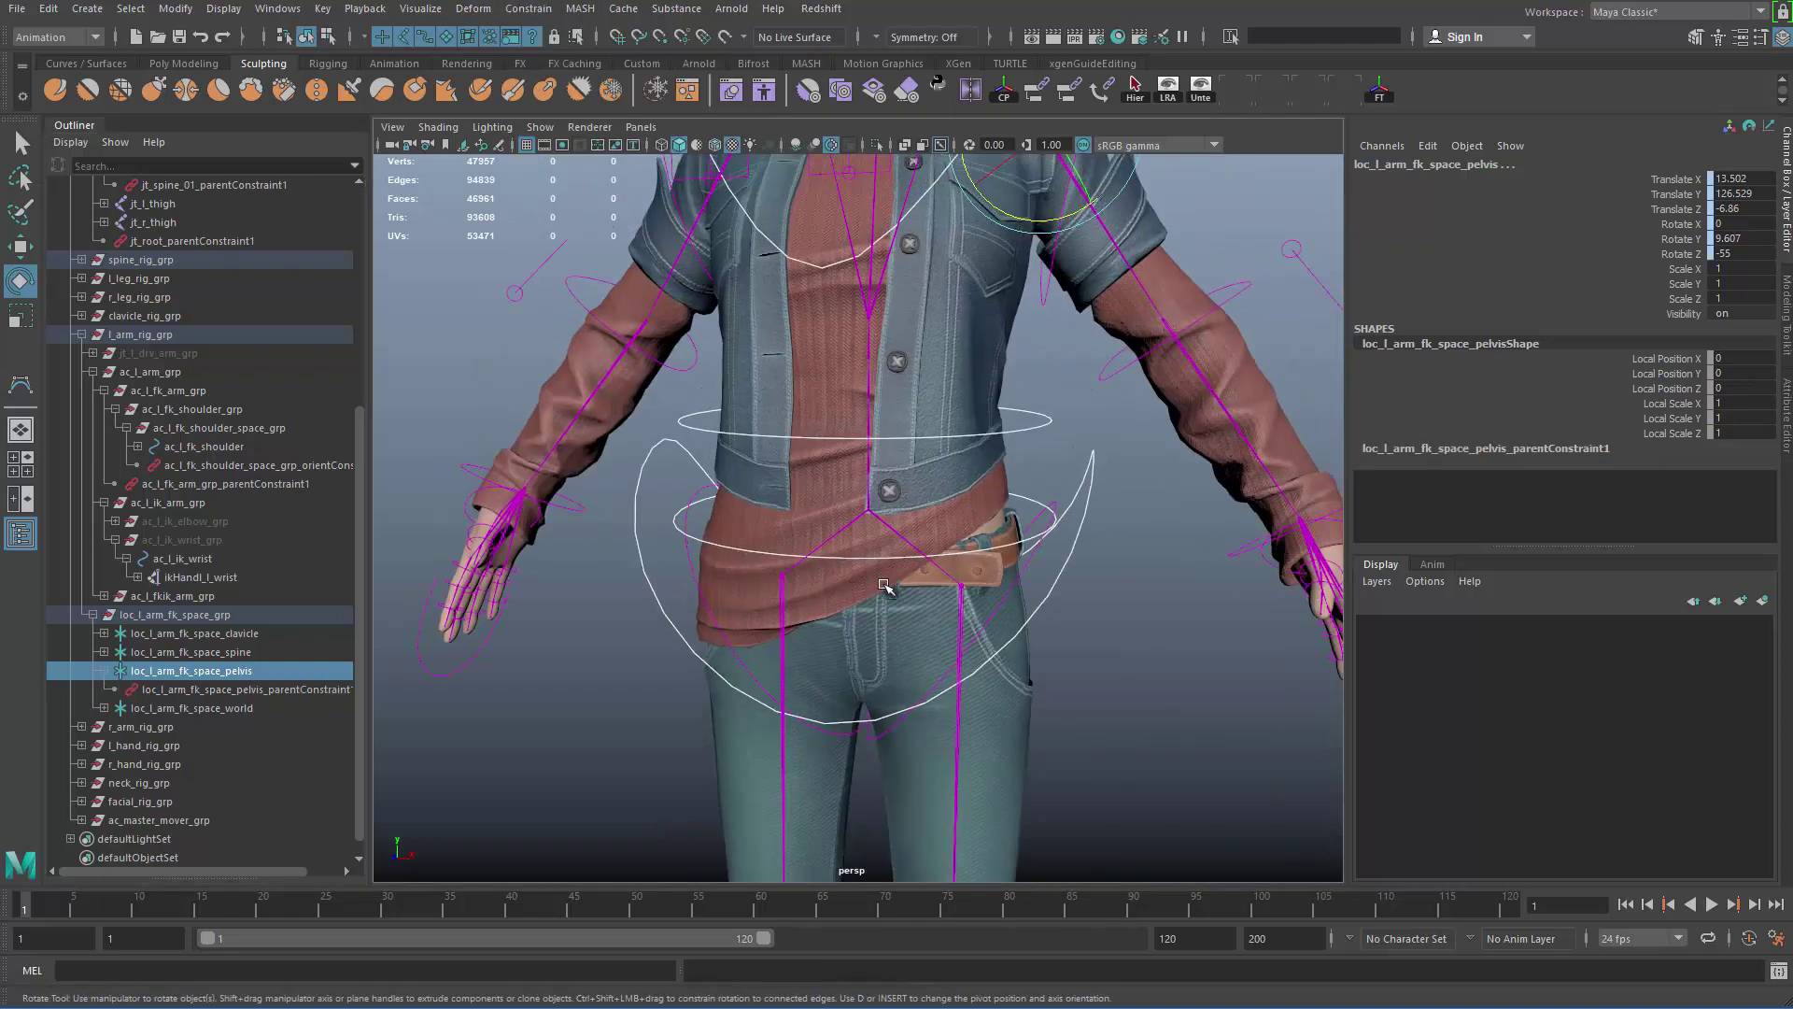
pyautogui.click(1059, 628)
pyautogui.click(1093, 483)
pyautogui.keyDown('alt'); pyautogui.moveTo(1093, 483); pyautogui.dragTo(1044, 513, button='right'); pyautogui.keyUp('alt')
pyautogui.keyDown('alt'); pyautogui.moveTo(1044, 514); pyautogui.dragTo(957, 453); pyautogui.keyUp('alt')
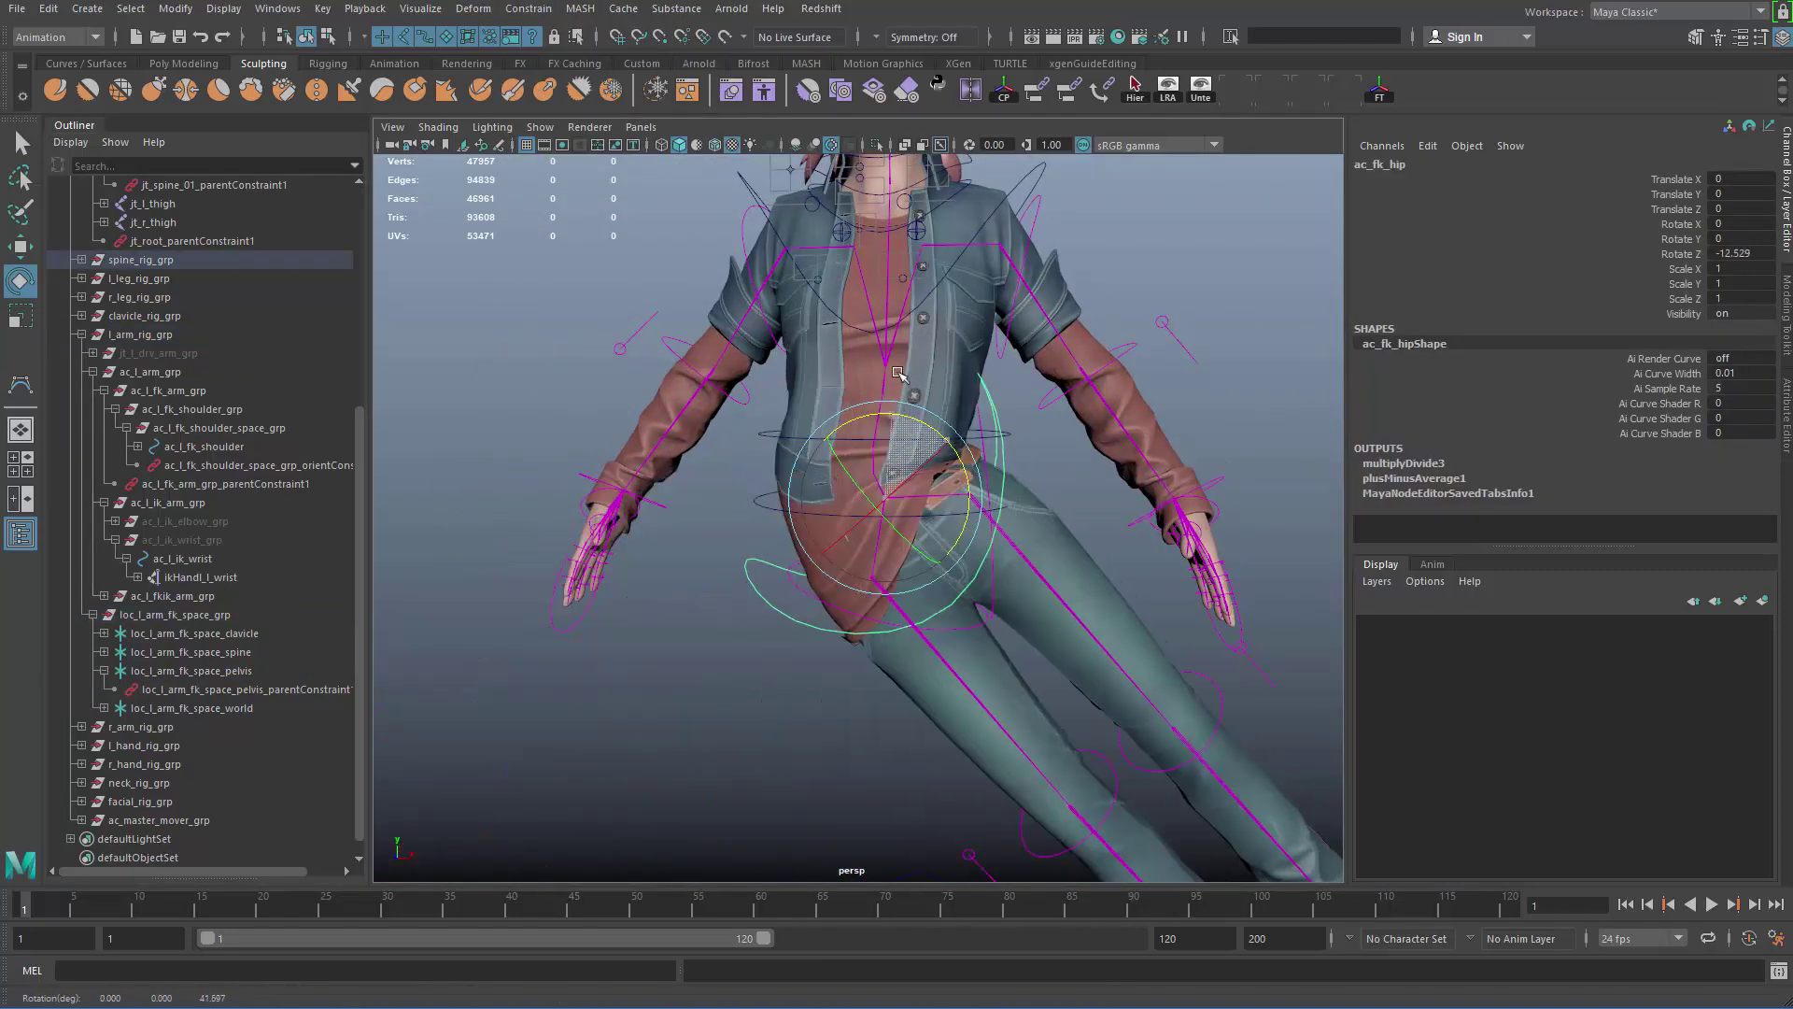
pyautogui.hotkey('ctrl', 'z')
# Step: Test-rotate ac_fk_root to check the left arm with the new pelvis constraint, and undo the rotation
pyautogui.press('q')
pyautogui.click(996, 504)
pyautogui.press('e')
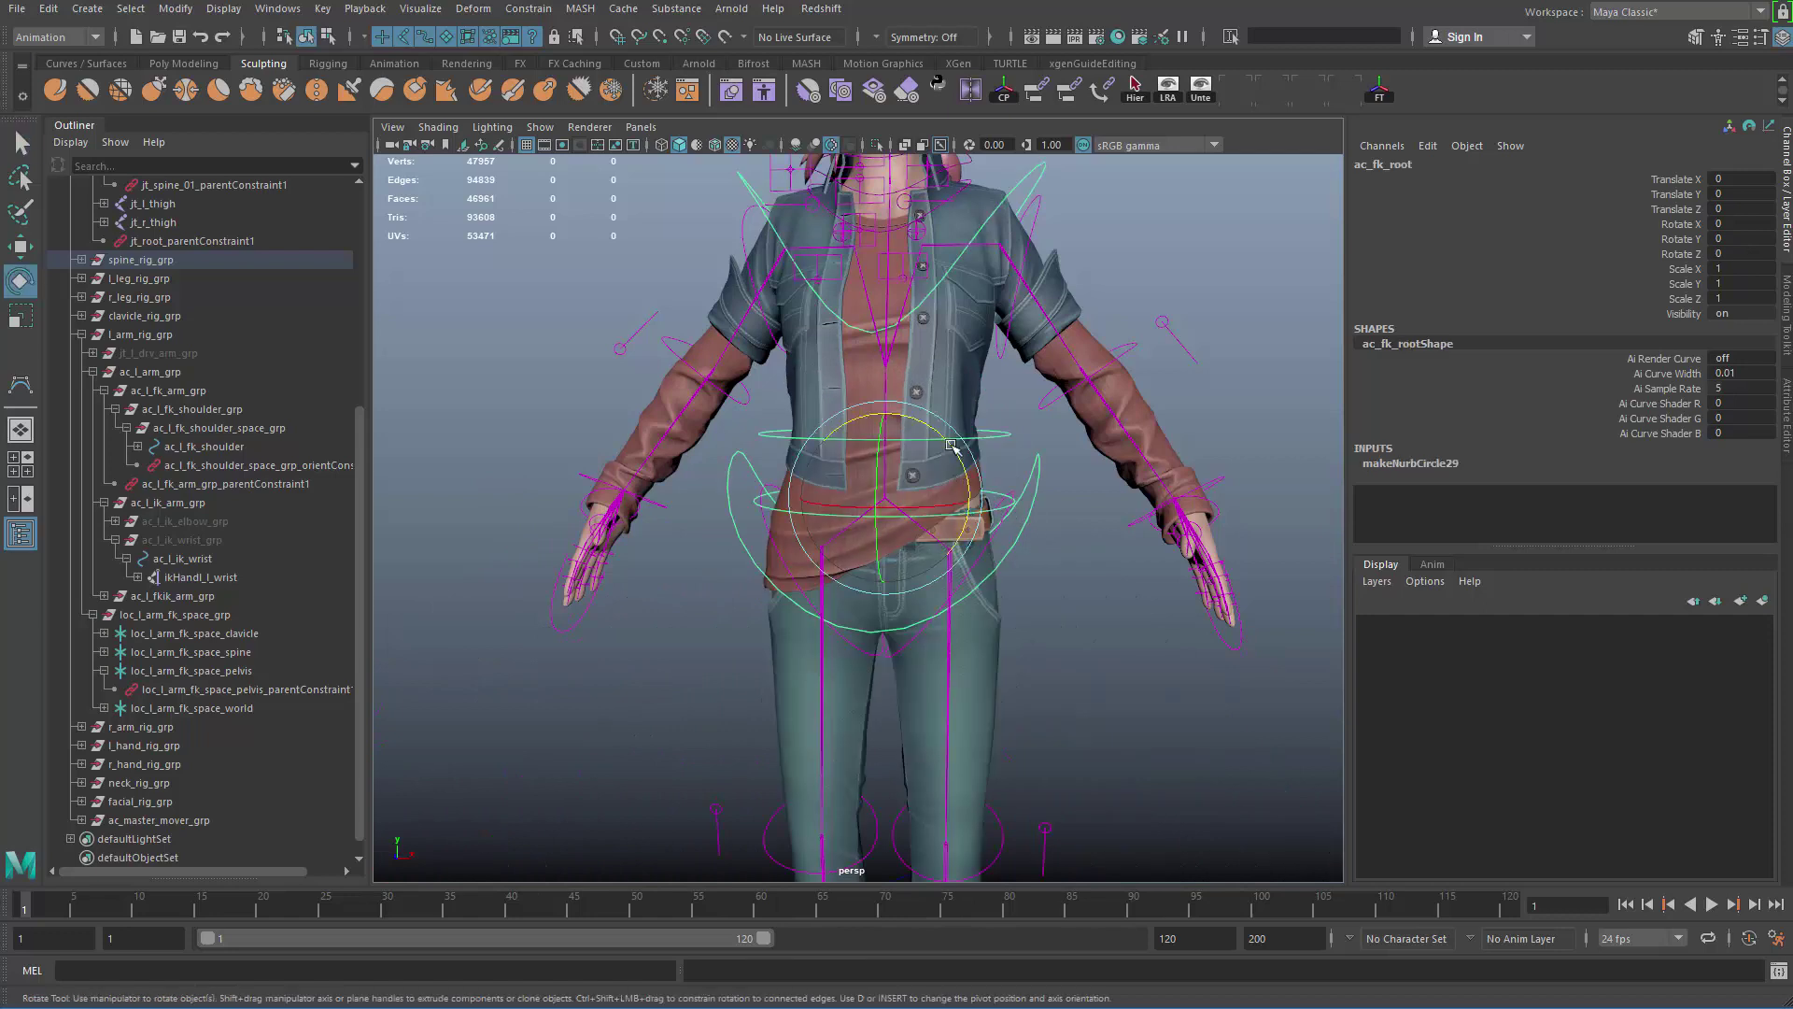
pyautogui.moveTo(992, 502); pyautogui.dragTo(980, 381)
pyautogui.hotkey('ctrl', 'z')
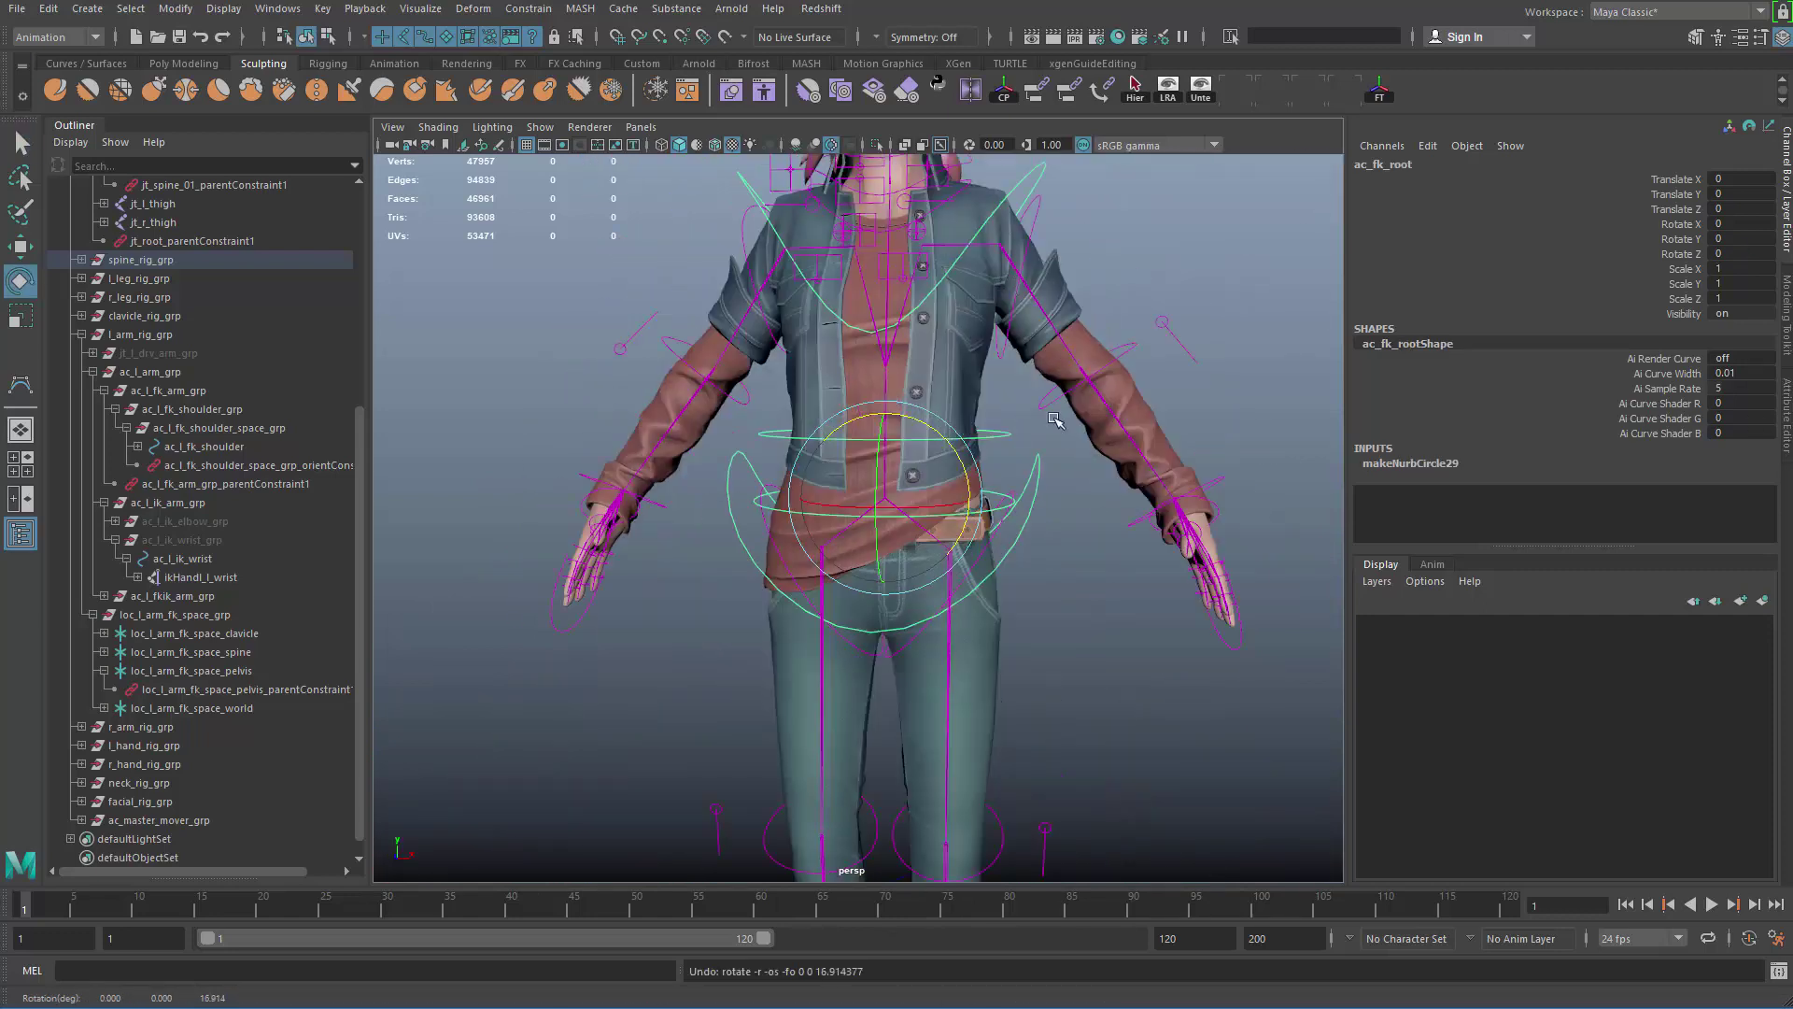
# Step: Test-rotate the chest control to check the left arm in the corrected pelvis space, and undo the rotation
pyautogui.keyDown('alt'); pyautogui.moveTo(1057, 421); pyautogui.dragTo(1069, 583, button='middle'); pyautogui.keyUp('alt')
pyautogui.press('q')
pyautogui.click(1059, 338)
pyautogui.press('e')
pyautogui.moveTo(981, 546); pyautogui.dragTo(941, 500)
pyautogui.hotkey('ctrl', 'z')
# Step: Test-rotate ac_l_clavicle to check the left arm in the corrected pelvis space, and undo the rotation
pyautogui.press('q')
pyautogui.click(942, 417)
pyautogui.scroll(3, 941, 500)
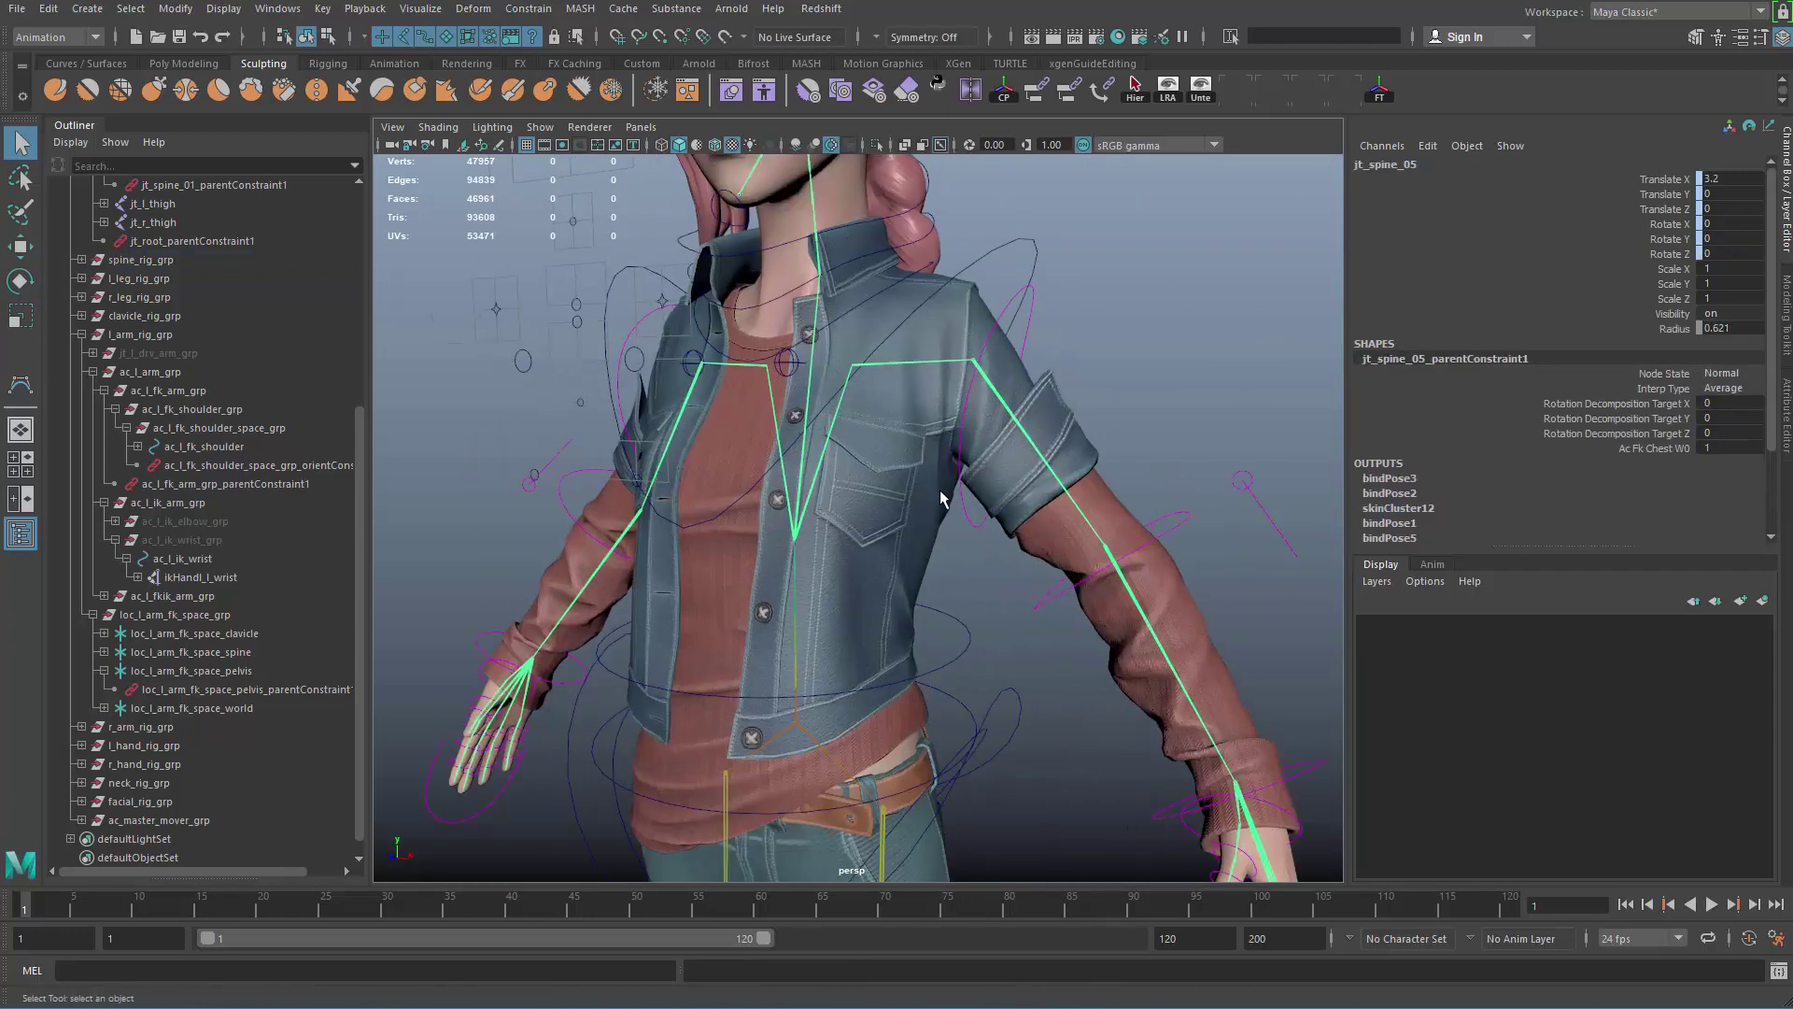
pyautogui.click(791, 371)
pyautogui.press('e')
pyautogui.moveTo(794, 272)
pyautogui.mouseDown()
pyautogui.moveTo(815, 241)
pyautogui.moveTo(810, 266)
pyautogui.mouseUp()
pyautogui.hotkey('ctrl', 'z')
pyautogui.scroll(-5, 773, 496)
pyautogui.keyDown('alt'); pyautogui.moveTo(773, 496); pyautogui.dragTo(840, 616); pyautogui.keyUp('alt')
pyautogui.keyDown('alt'); pyautogui.moveTo(1000, 644); pyautogui.dragTo(989, 548, button='middle'); pyautogui.keyUp('alt')
pyautogui.keyDown('alt'); pyautogui.moveTo(989, 549); pyautogui.dragTo(1023, 599, button='right'); pyautogui.keyUp('alt')
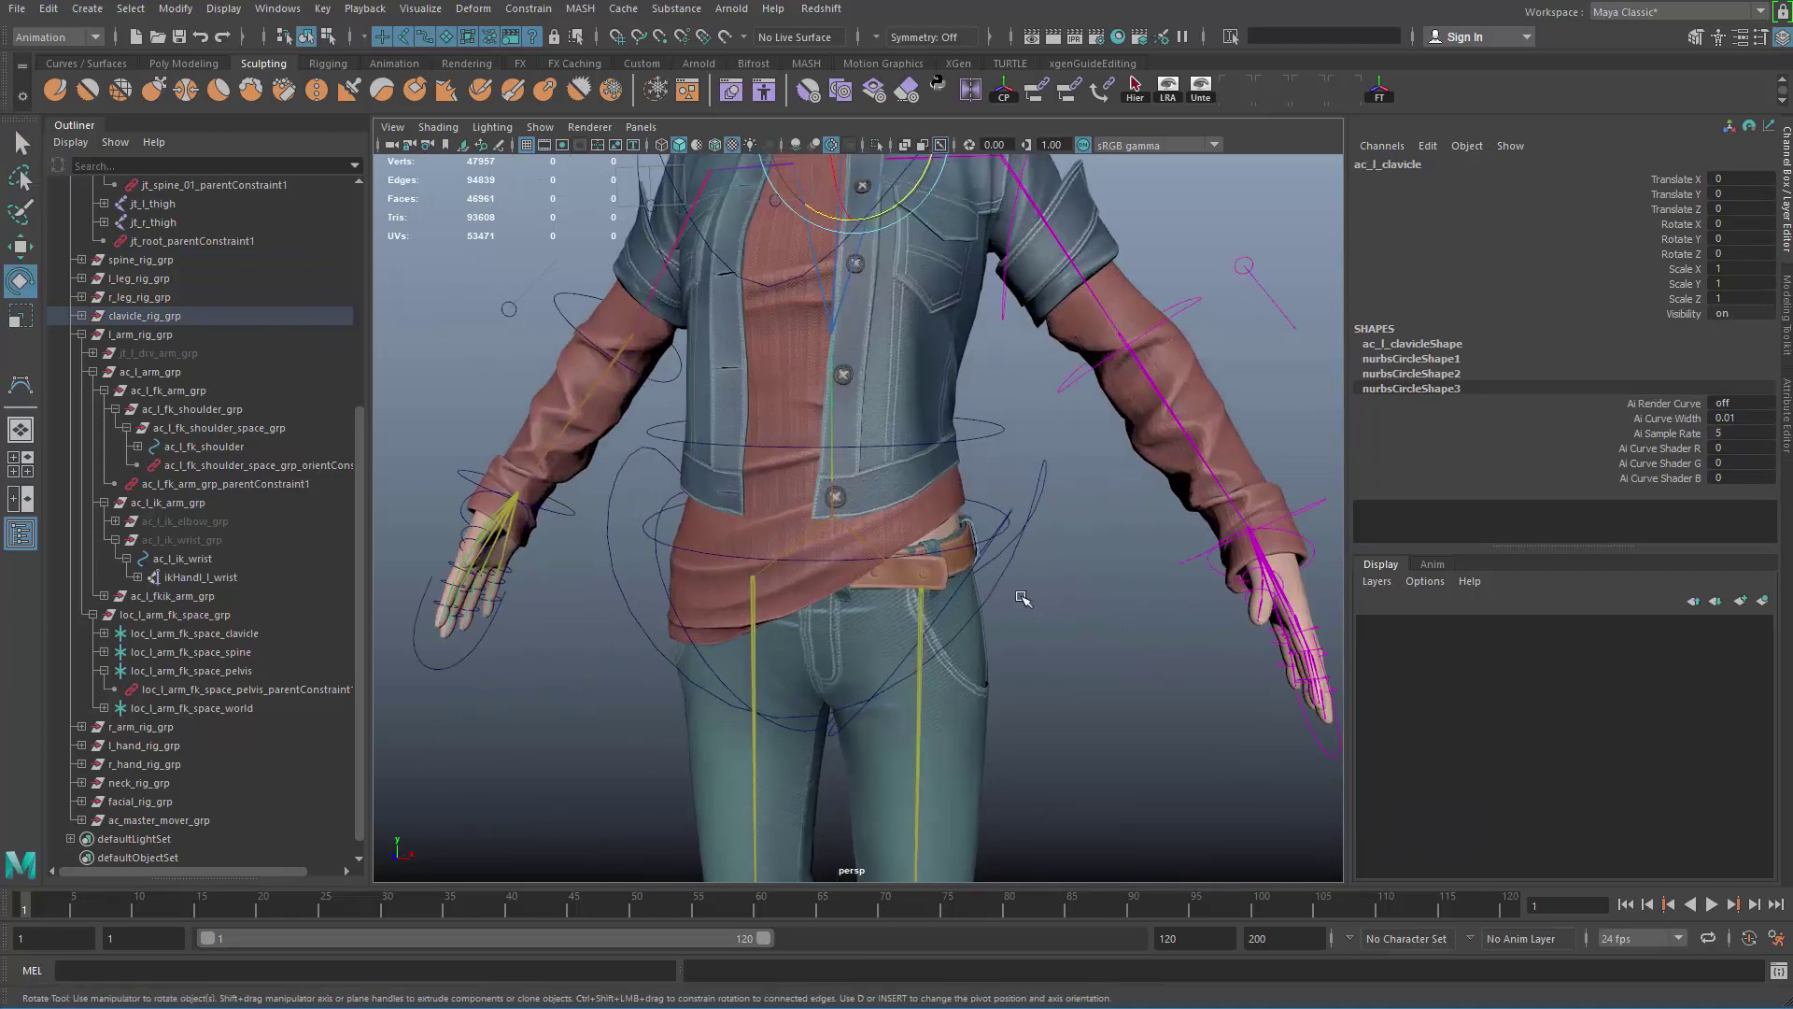
# Step: Check the parent constraint under loc_l_arm_fk_space_pelvis among the left arm's FK space locators
pyautogui.press('q')
pyautogui.click(1062, 524)
pyautogui.click(103, 670)
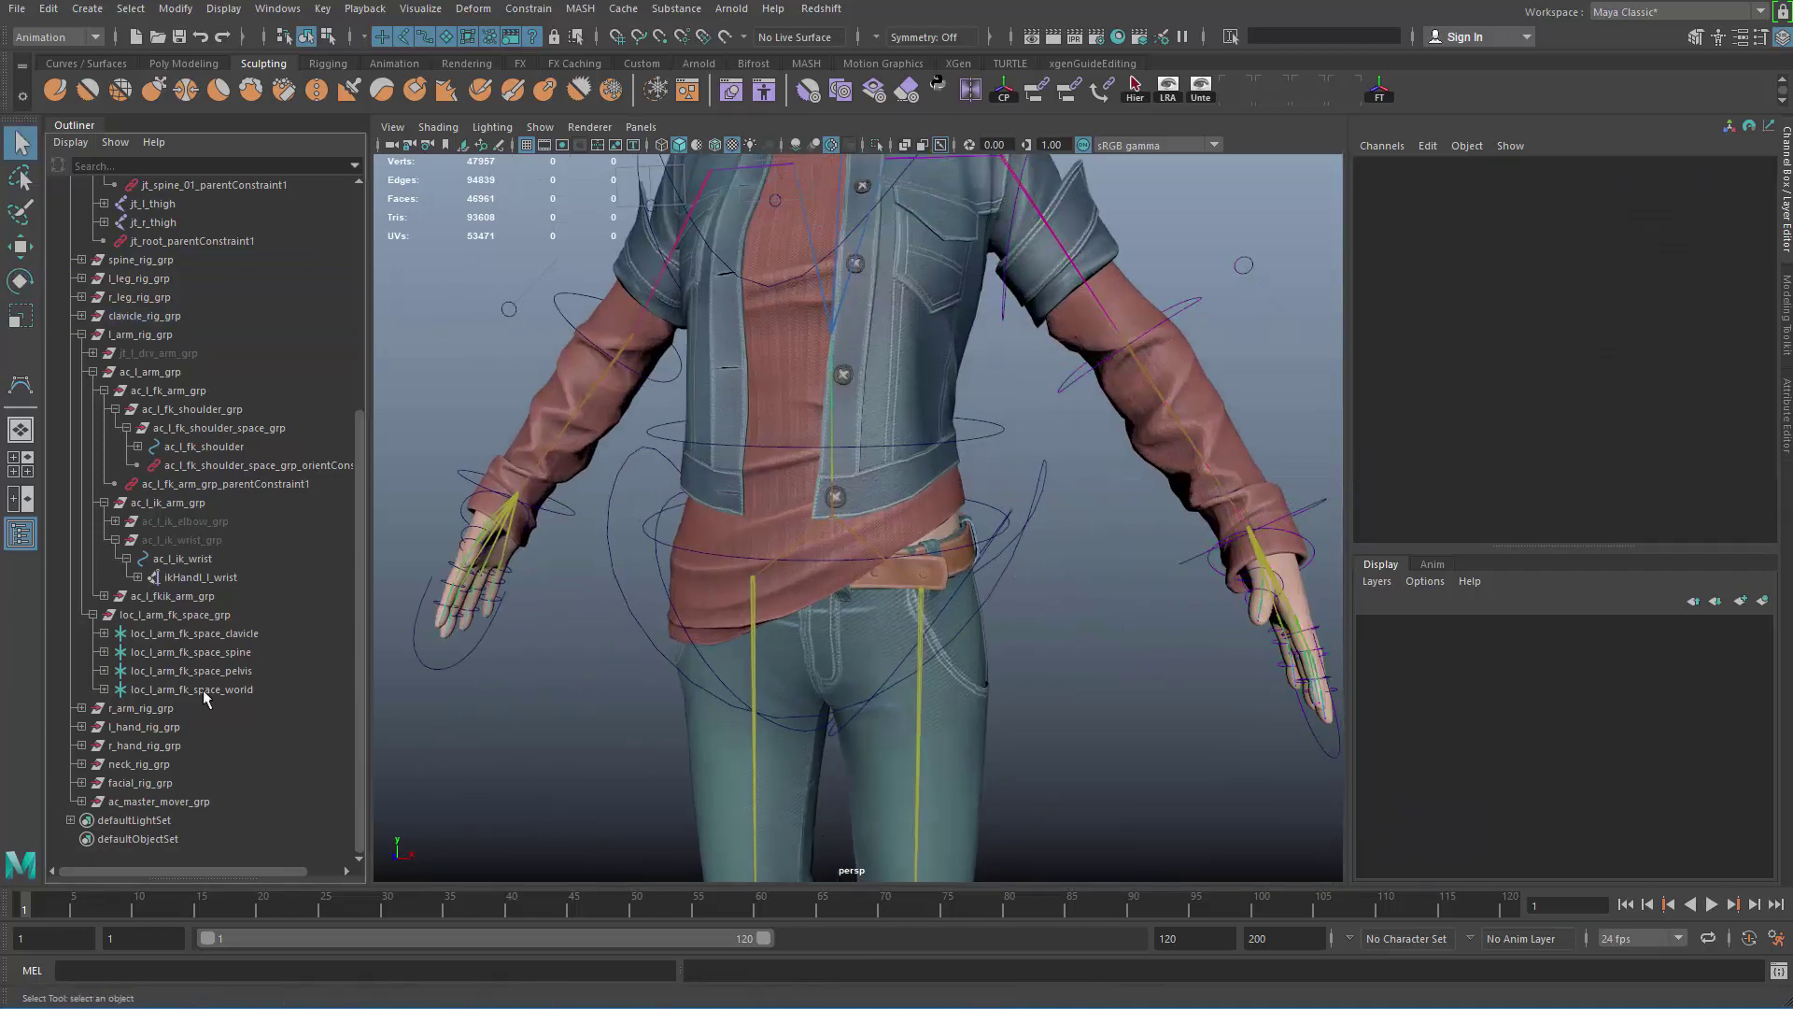
pyautogui.moveTo(231, 637); pyautogui.dragTo(233, 693)
pyautogui.click(142, 674)
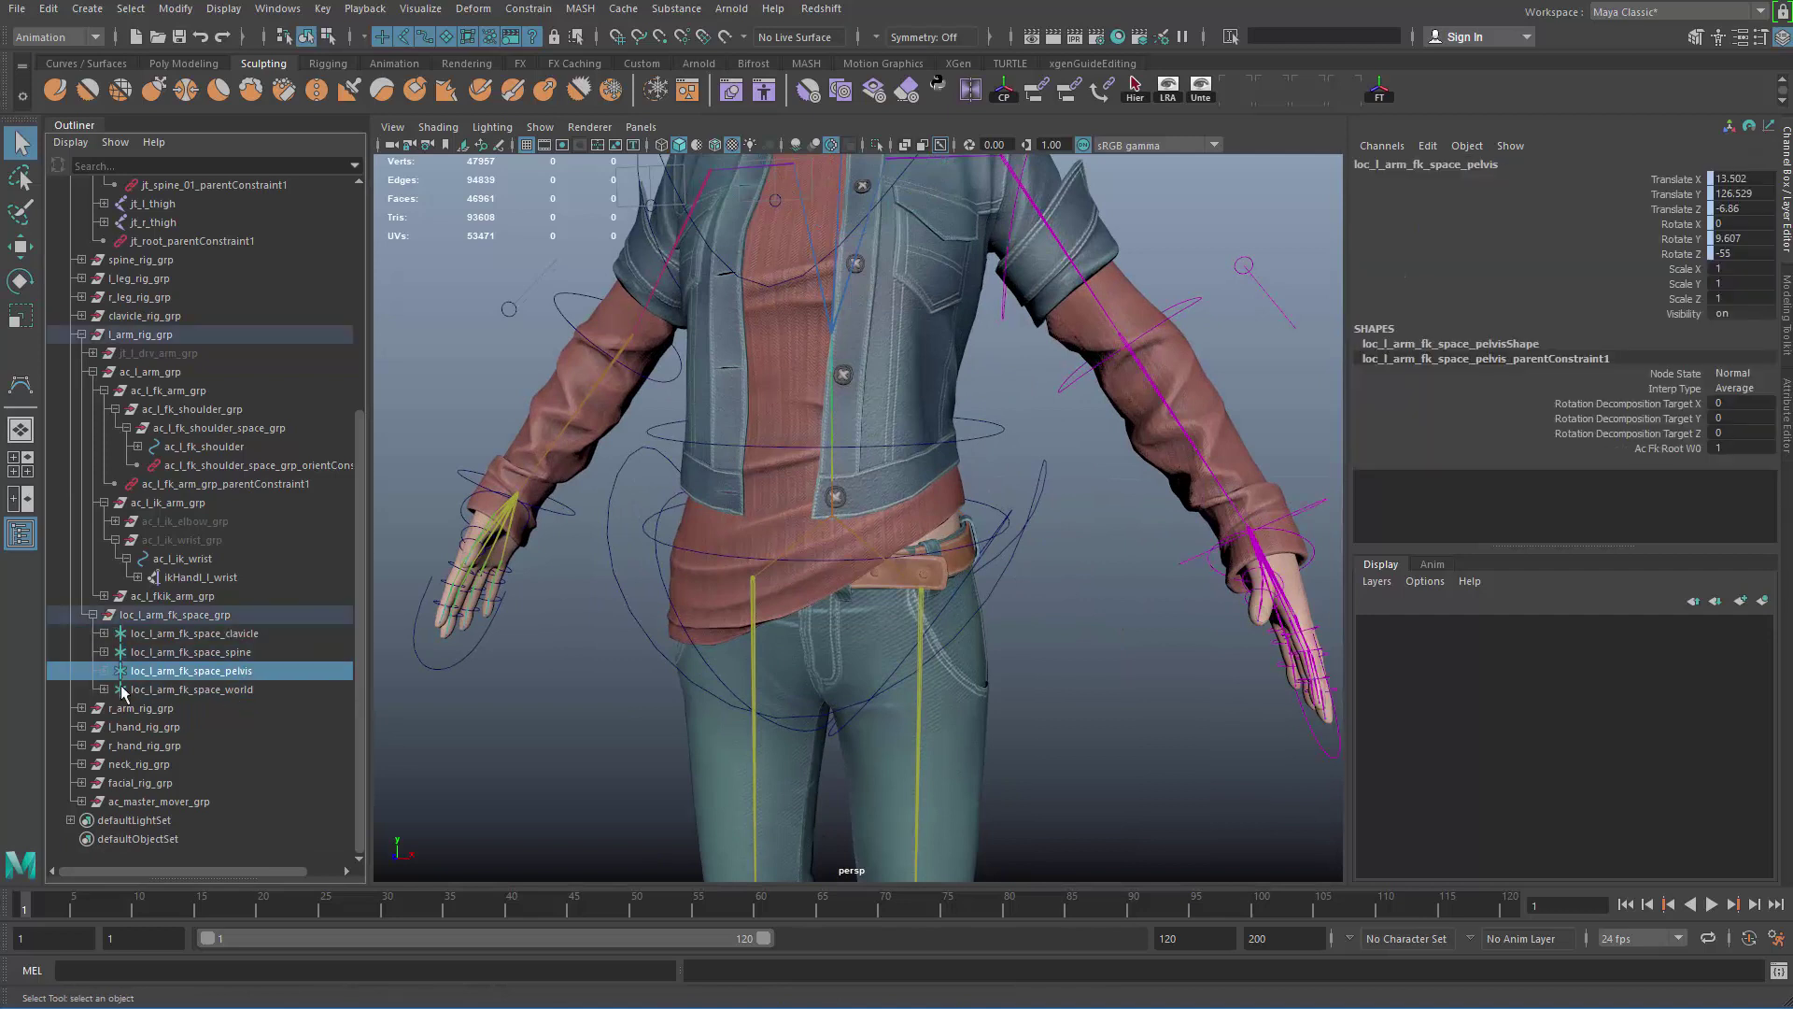
pyautogui.click(104, 672)
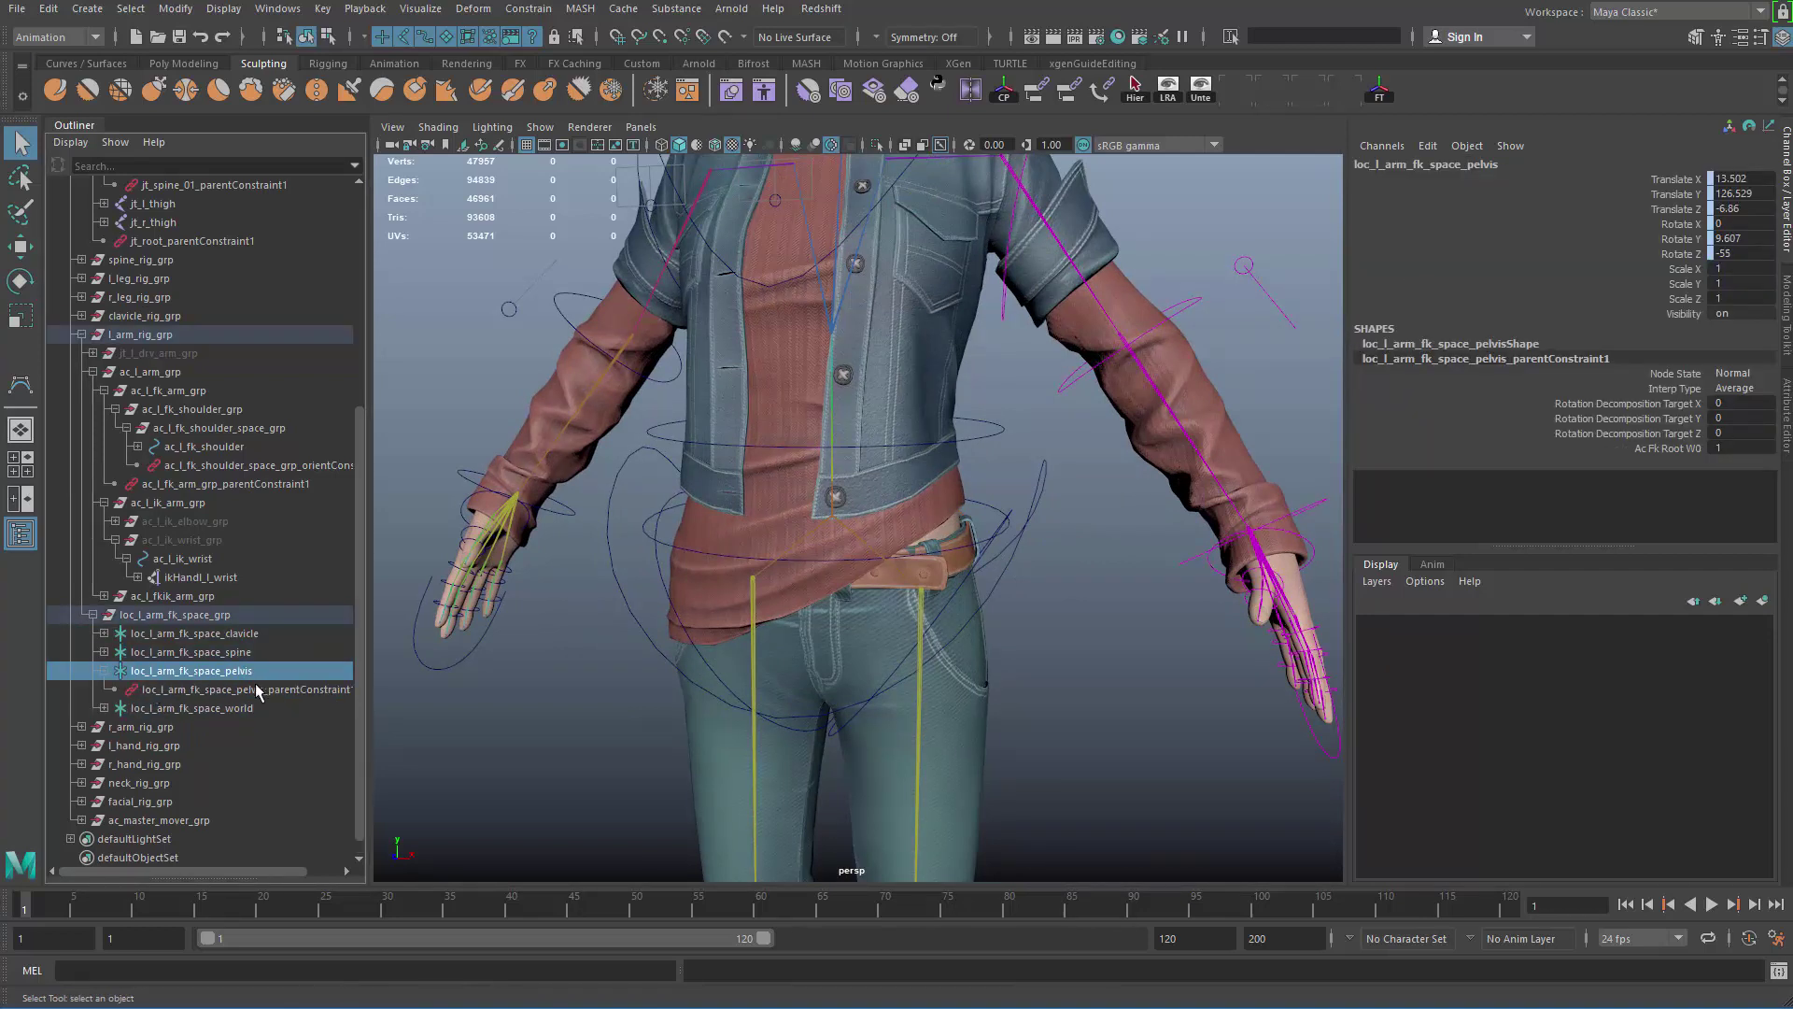
pyautogui.click(104, 672)
# Step: Check the parent space options on the left FK shoulder control ac_l_fk_shoulder
pyautogui.keyDown('alt'); pyautogui.moveTo(986, 607); pyautogui.dragTo(656, 506, button='right'); pyautogui.keyUp('alt')
pyautogui.keyDown('alt'); pyautogui.moveTo(794, 535); pyautogui.dragTo(837, 594); pyautogui.keyUp('alt')
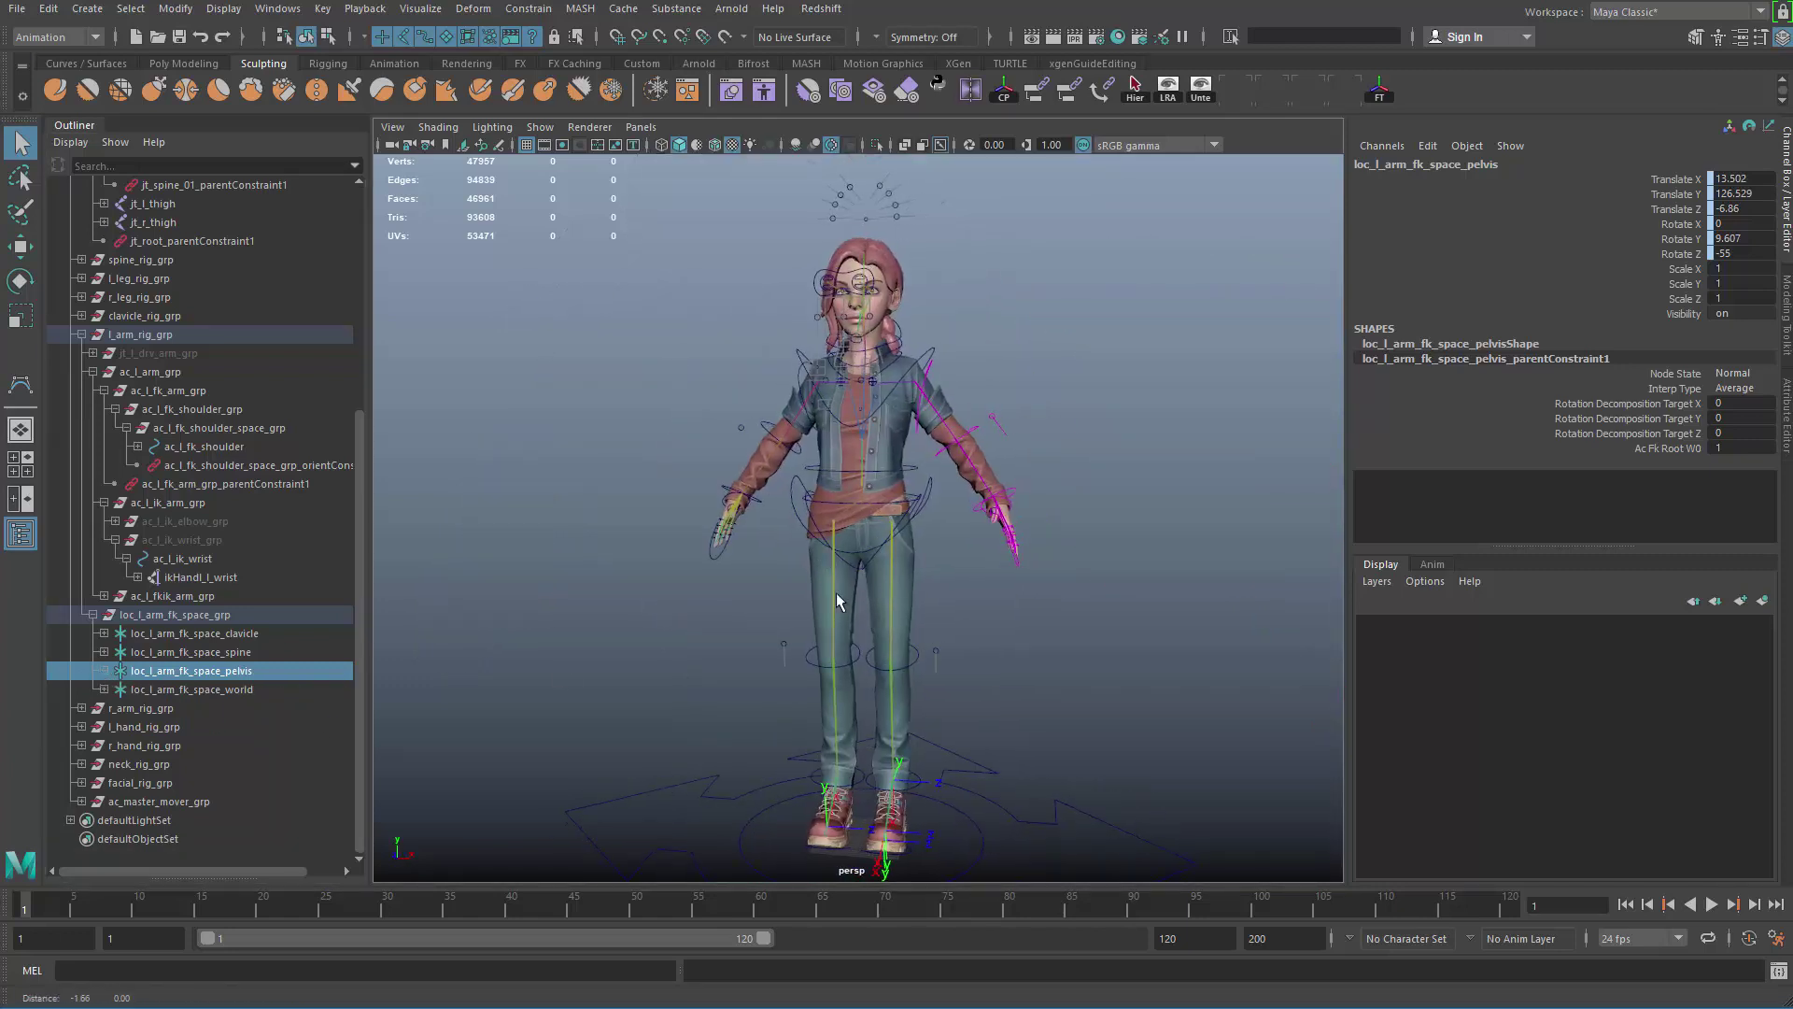
pyautogui.scroll(6, 1011, 671)
pyautogui.click(1006, 361)
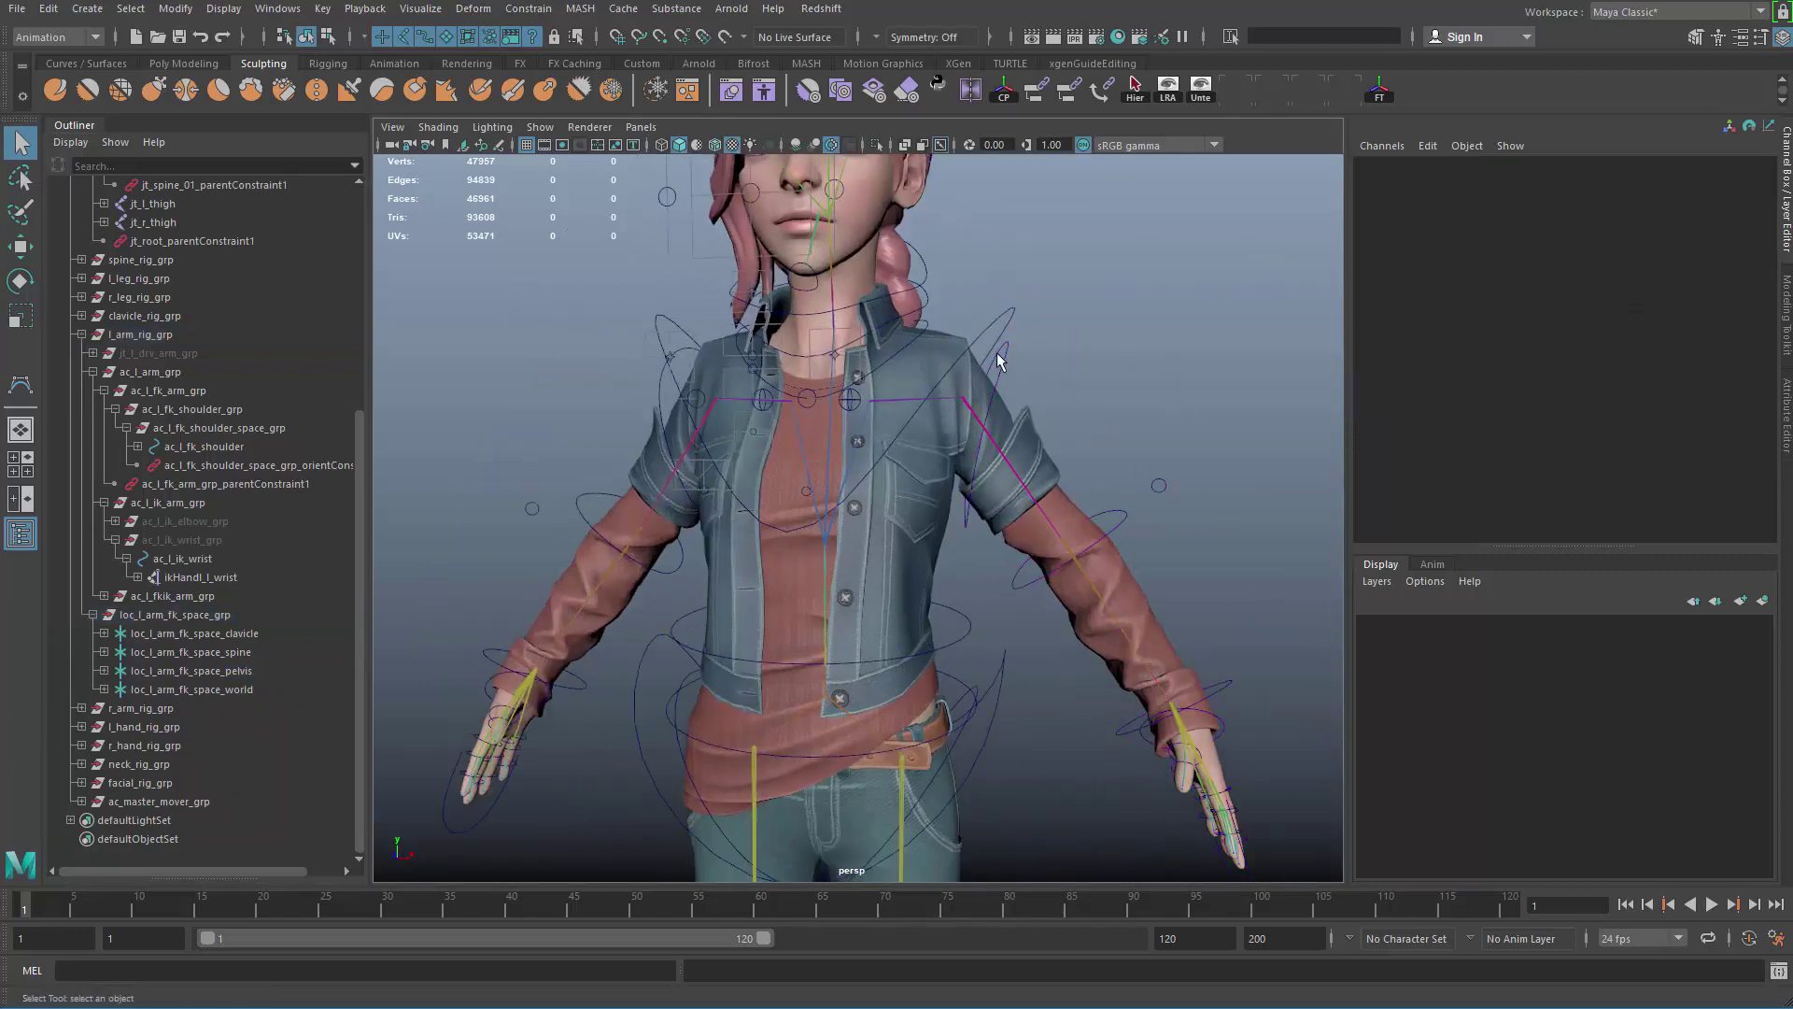
pyautogui.click(998, 360)
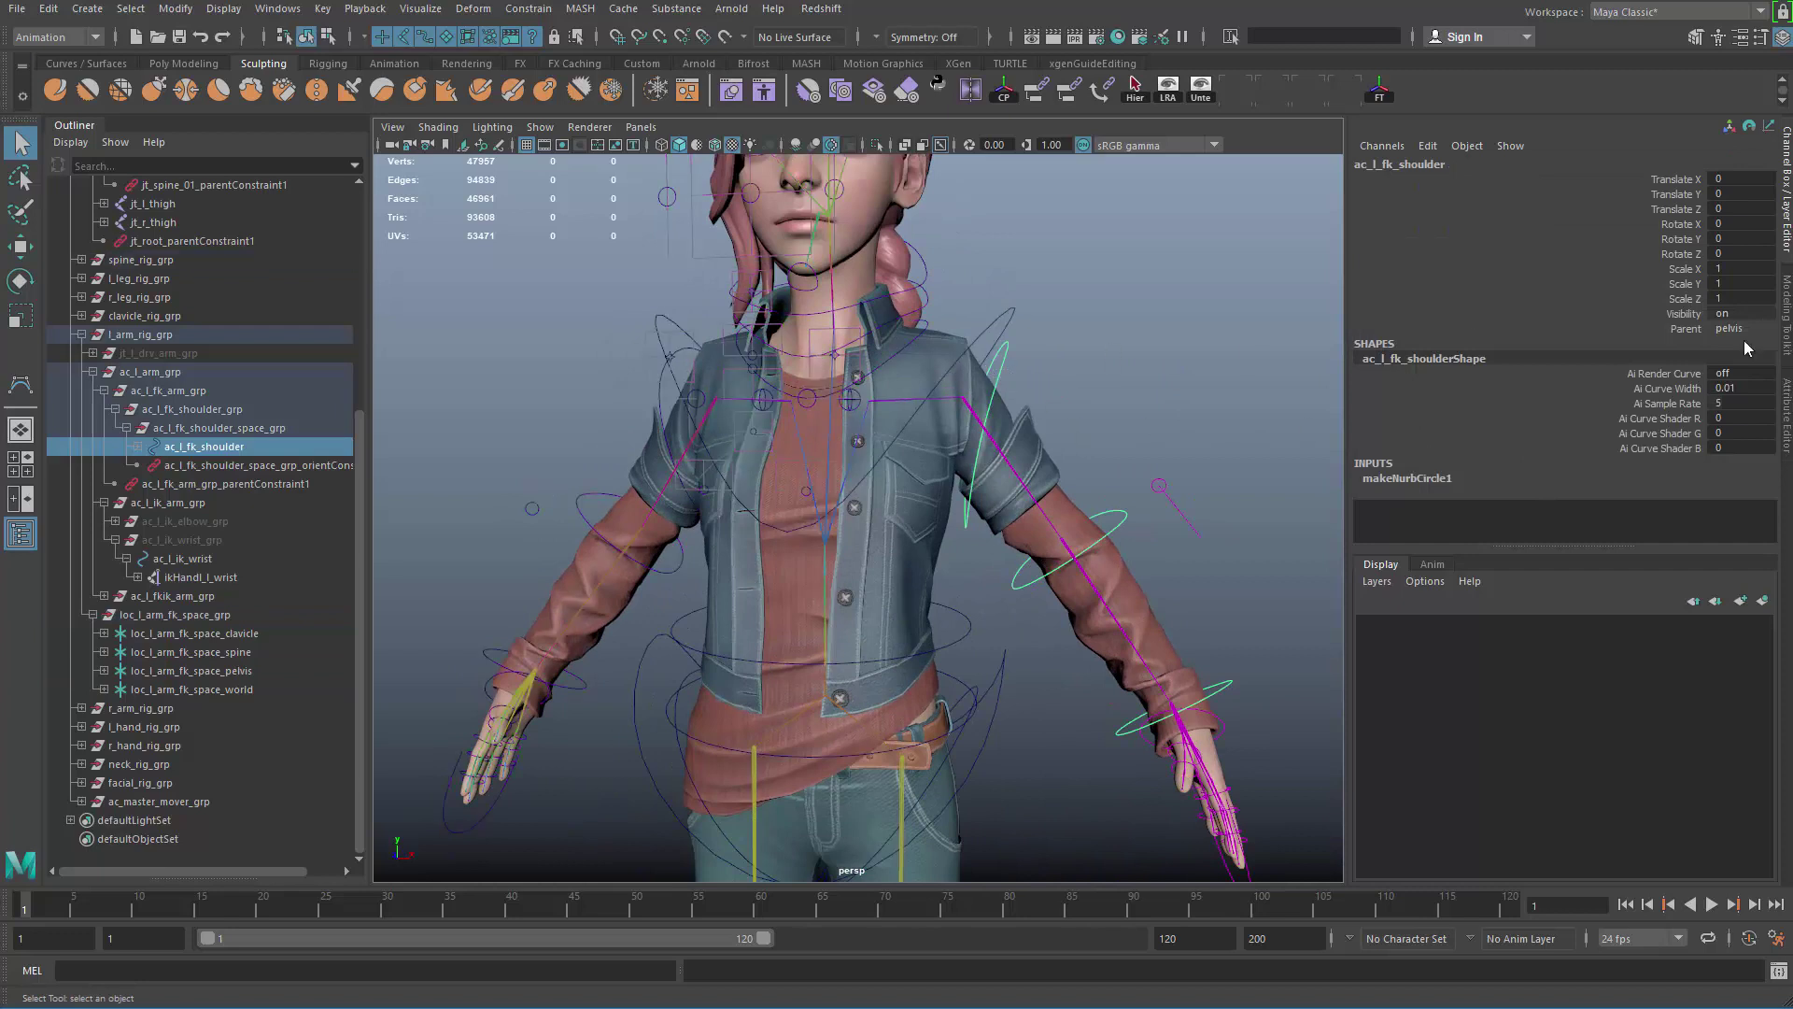
pyautogui.click(1735, 327)
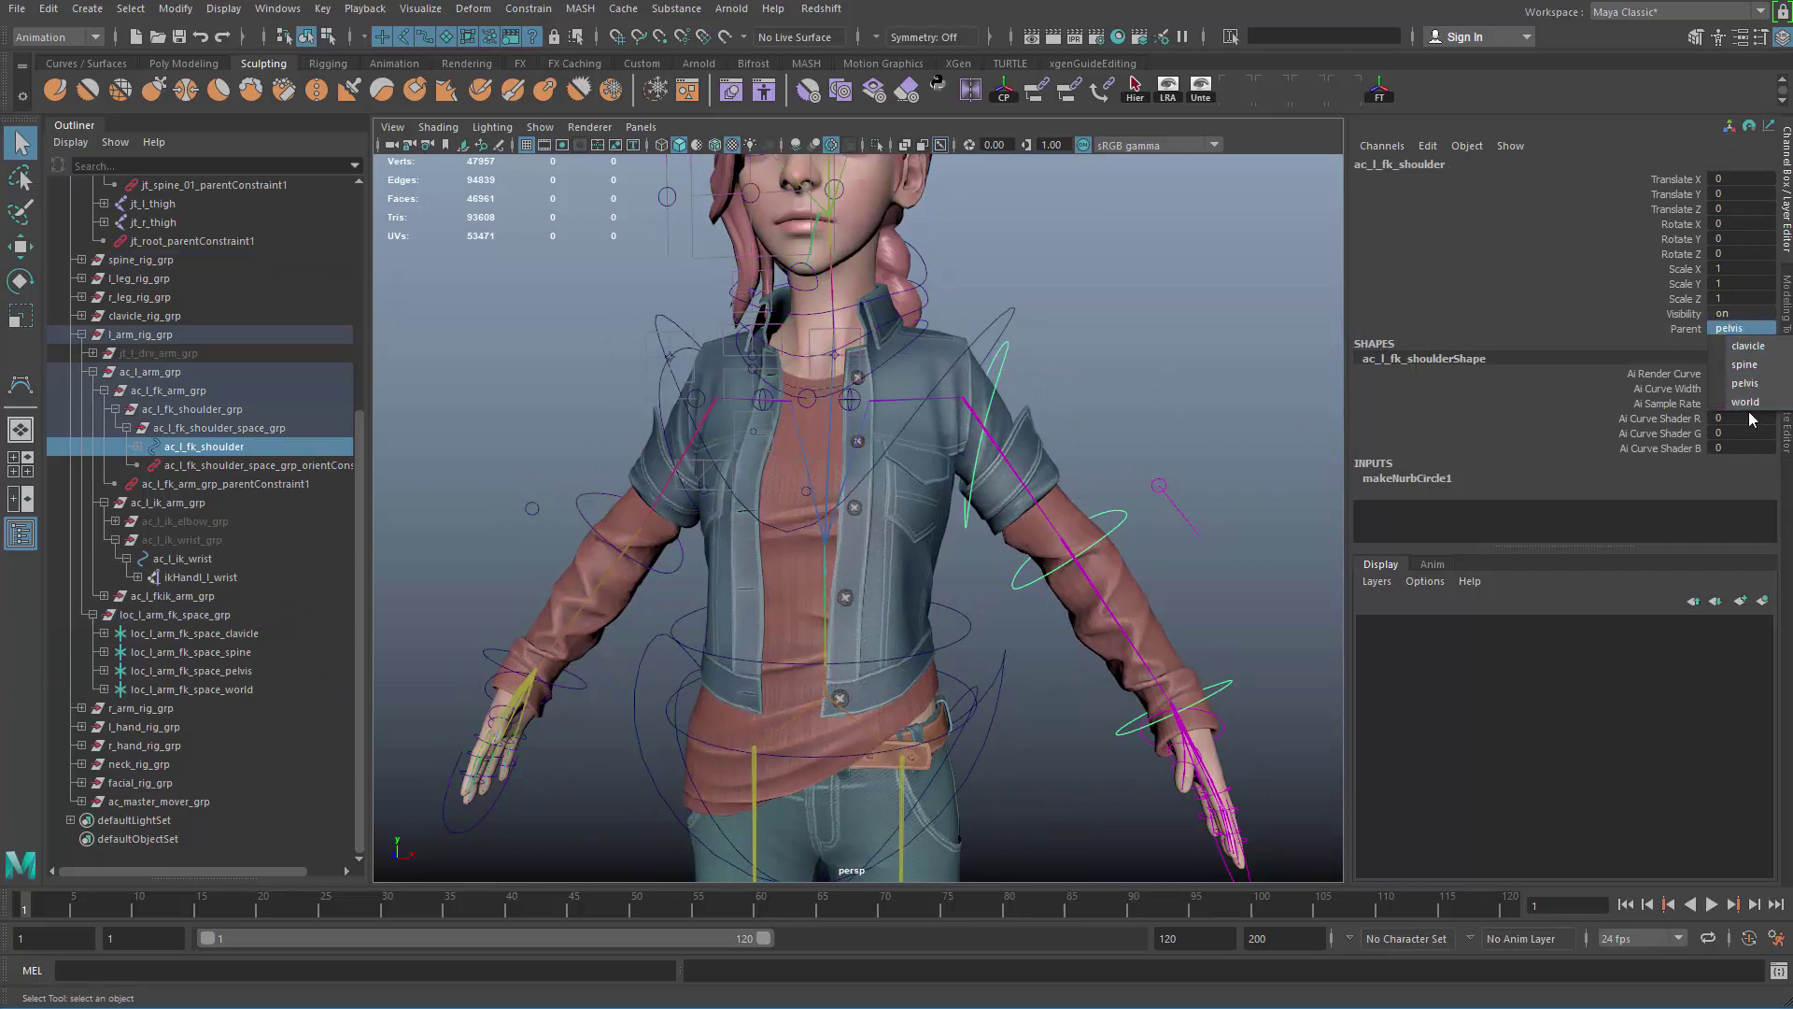
pyautogui.click(1166, 412)
# Step: Switch the left arm from FK to IK with its FK/IK switch control
pyautogui.keyDown('alt'); pyautogui.moveTo(1166, 412); pyautogui.dragTo(1100, 432); pyautogui.keyUp('alt')
pyautogui.keyDown('alt'); pyautogui.moveTo(1163, 403); pyautogui.dragTo(1222, 433, button='middle'); pyautogui.keyUp('alt')
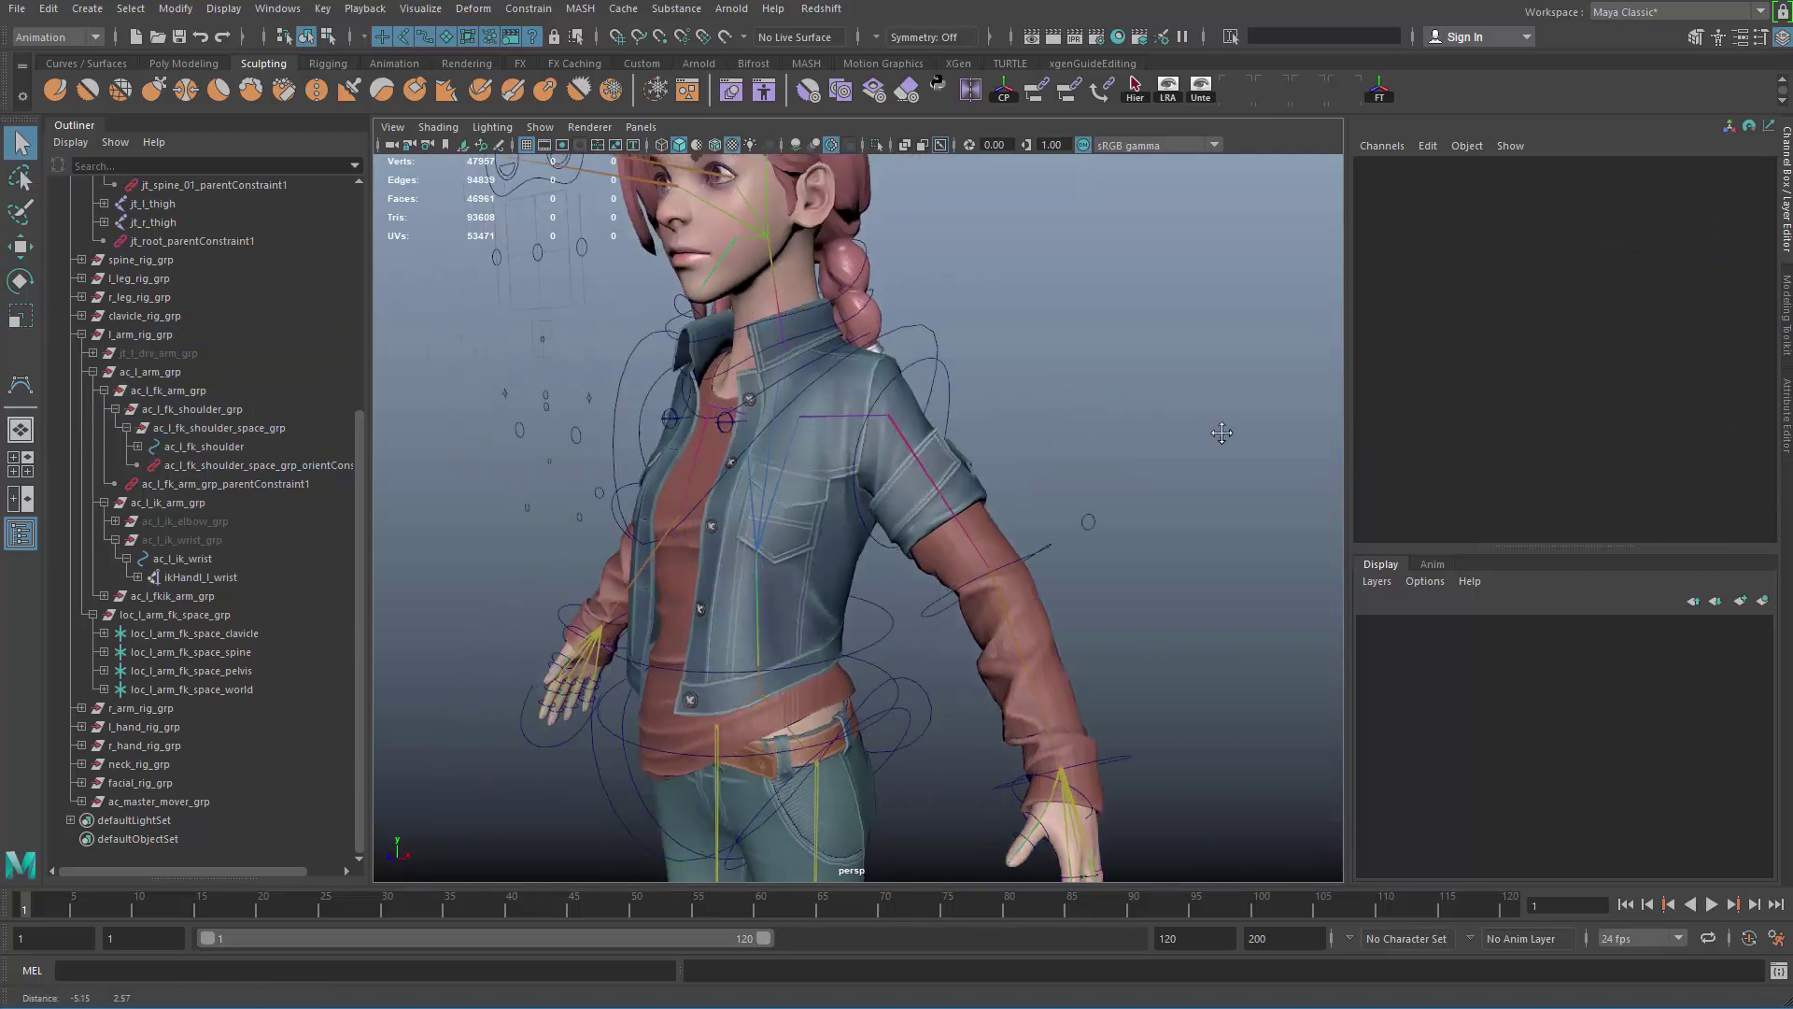
pyautogui.keyDown('alt'); pyautogui.moveTo(1222, 433); pyautogui.dragTo(1124, 465, button='right'); pyautogui.keyUp('alt')
pyautogui.keyDown('alt'); pyautogui.moveTo(1123, 465); pyautogui.dragTo(1173, 568); pyautogui.keyUp('alt')
pyautogui.click(1102, 455)
pyautogui.press('w')
pyautogui.press('q')
# Step: Test-move the left IK wrist control ac_l_ik_wrist to check the IK arm, and undo the move
pyautogui.click(1159, 639)
pyautogui.press('w')
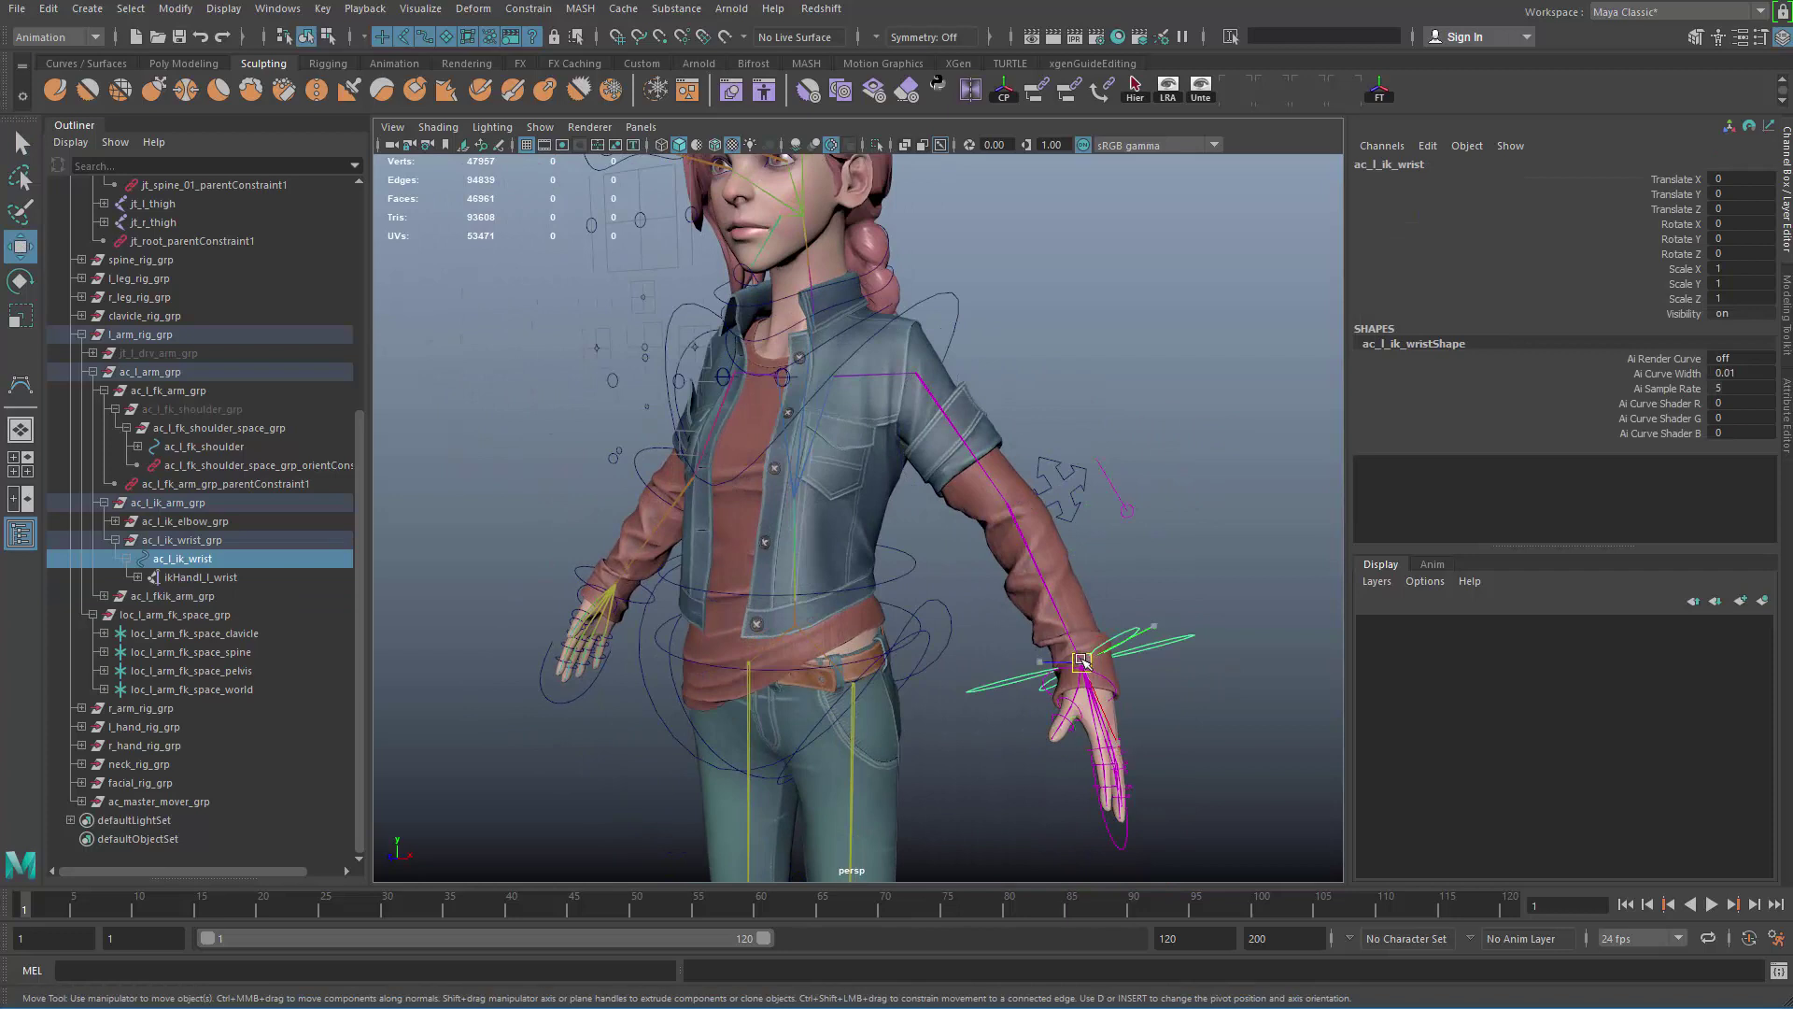
pyautogui.moveTo(1082, 661); pyautogui.dragTo(1037, 668)
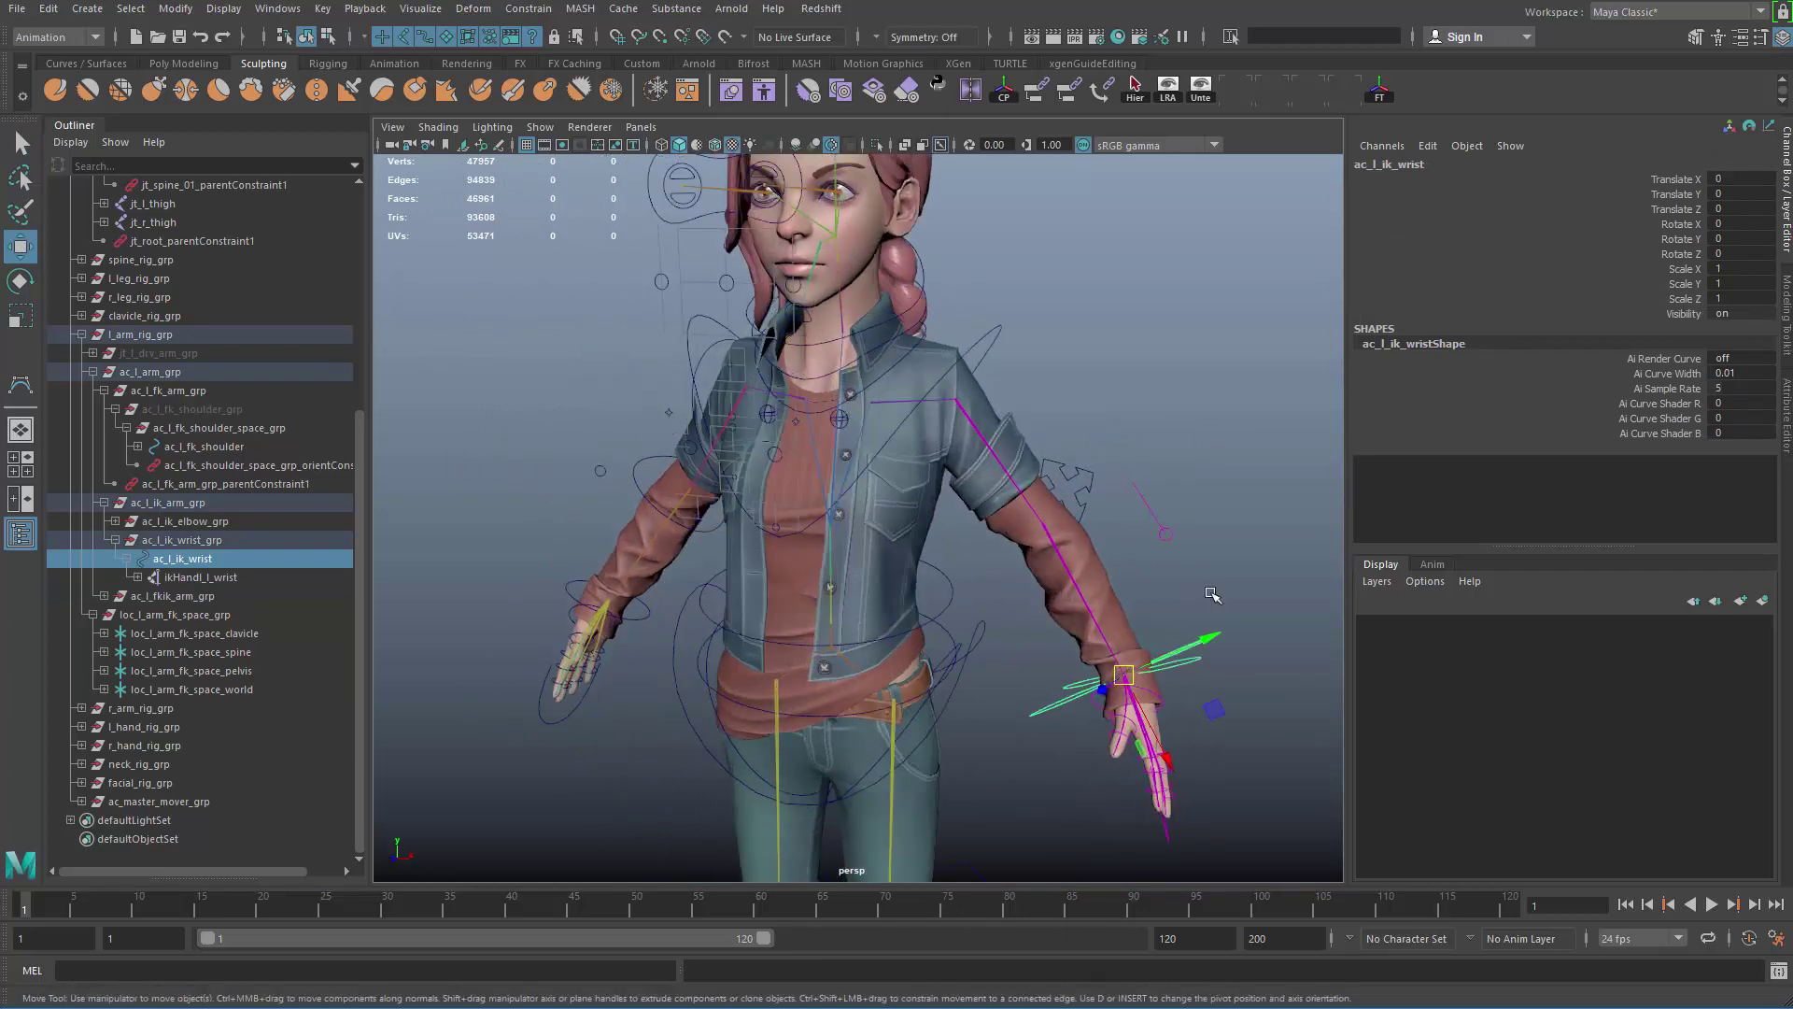
# Step: Test-rotate ac_l_ik_wrist to check how the left hand follows the IK control, and undo the rotation
pyautogui.keyDown('alt'); pyautogui.moveTo(1212, 594); pyautogui.dragTo(1146, 461, button='middle'); pyautogui.keyUp('alt')
pyautogui.press('e')
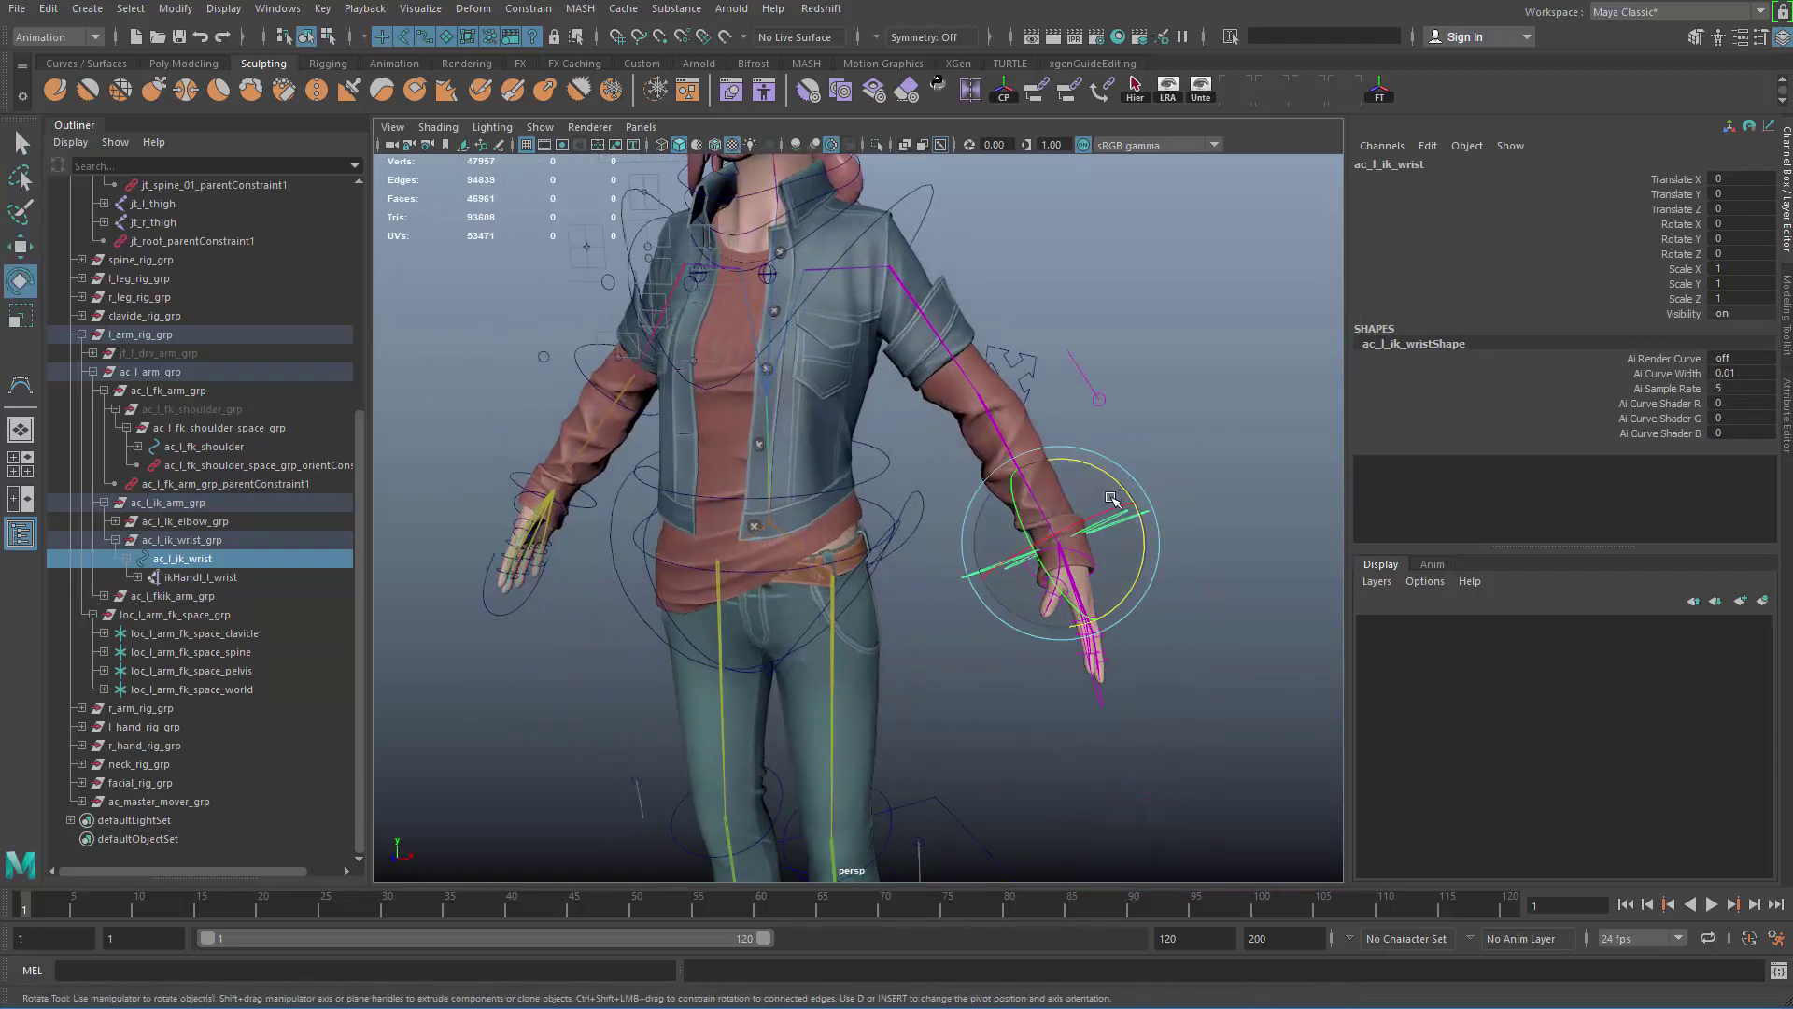
pyautogui.keyDown('alt'); pyautogui.moveTo(1025, 347); pyautogui.dragTo(1135, 491, button='middle'); pyautogui.keyUp('alt')
pyautogui.keyDown('alt'); pyautogui.moveTo(1135, 490); pyautogui.dragTo(1186, 500, button='right'); pyautogui.keyUp('alt')
pyautogui.keyDown('alt'); pyautogui.moveTo(1186, 500); pyautogui.dragTo(976, 323, button='middle'); pyautogui.keyUp('alt')
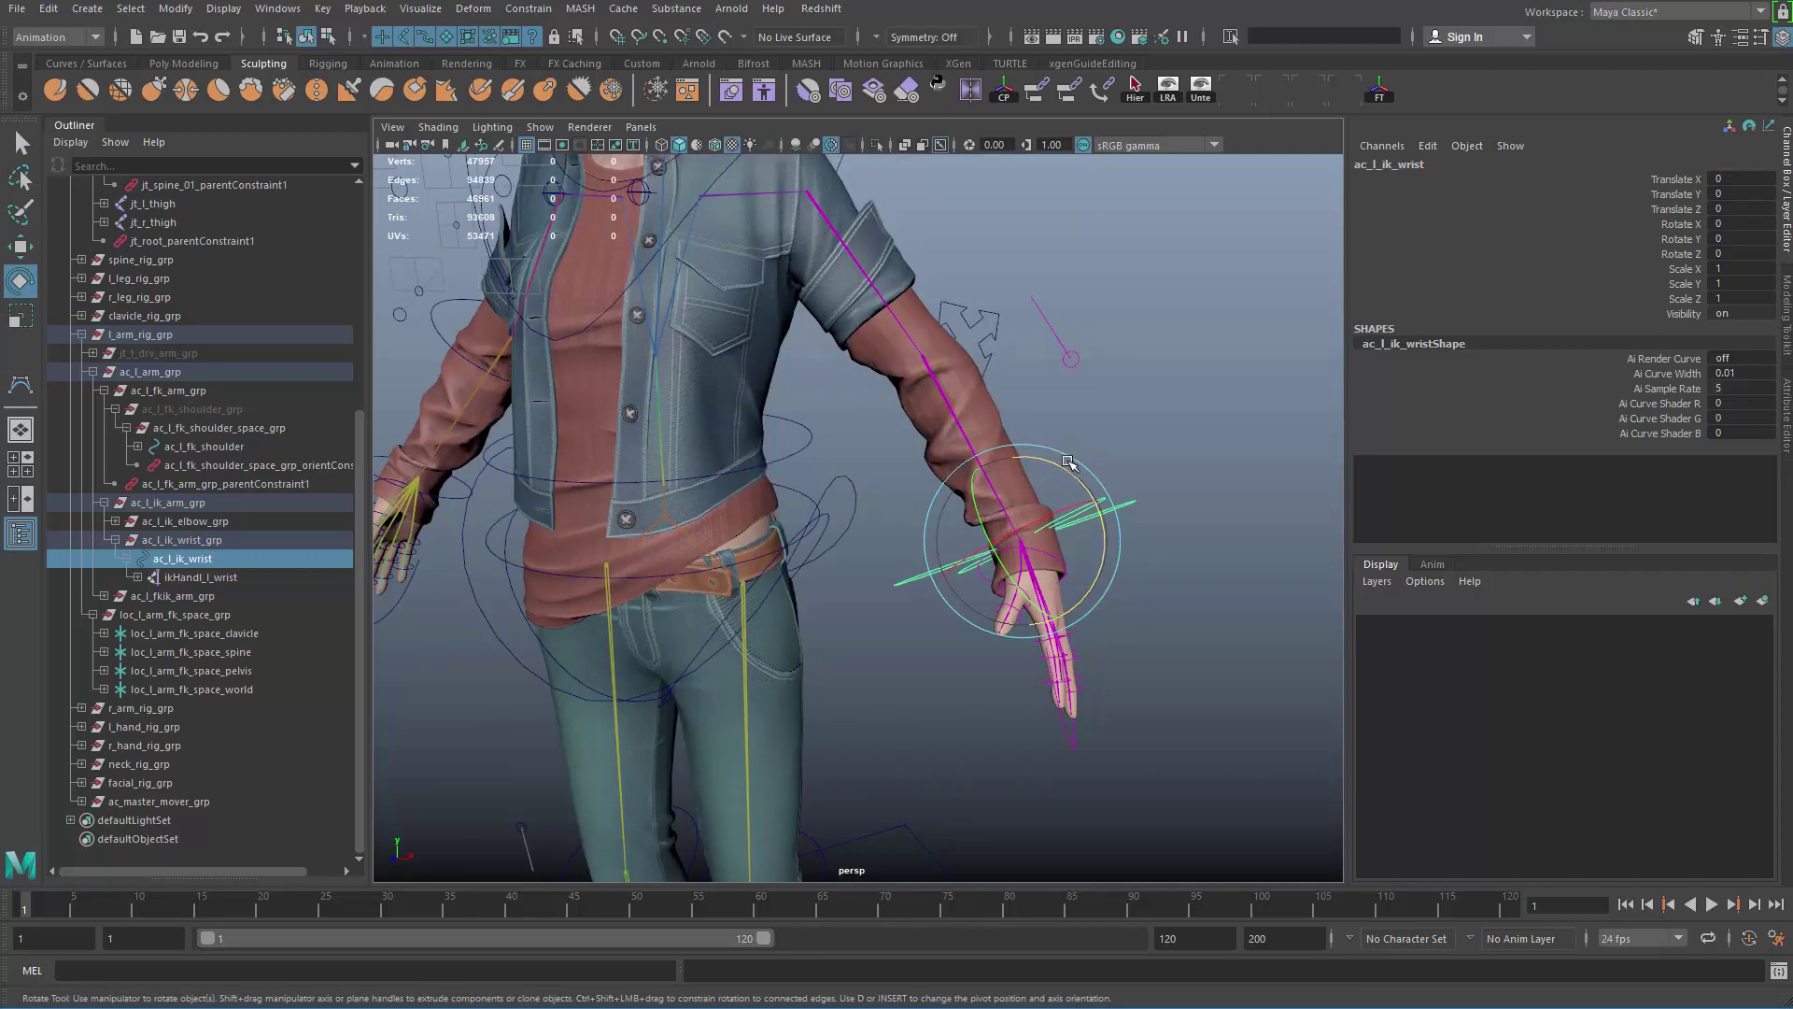
pyautogui.moveTo(1068, 462); pyautogui.dragTo(1067, 420)
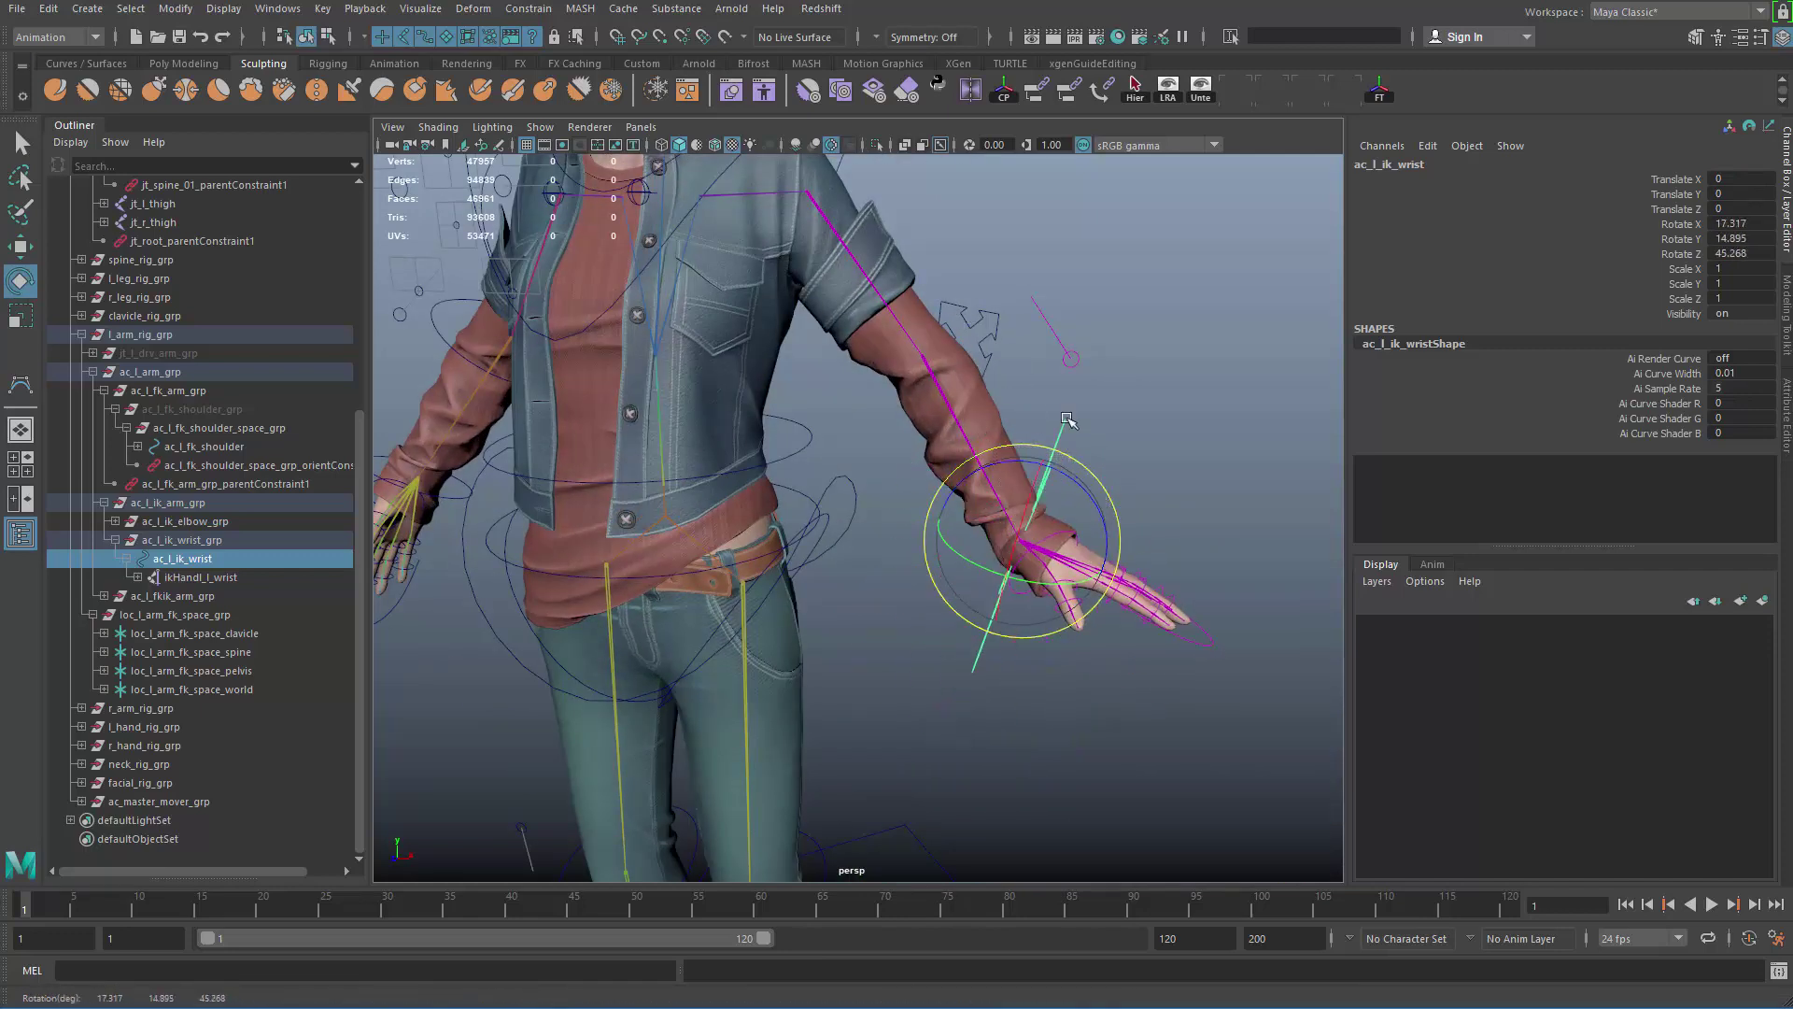
pyautogui.hotkey('ctrl', 'z')
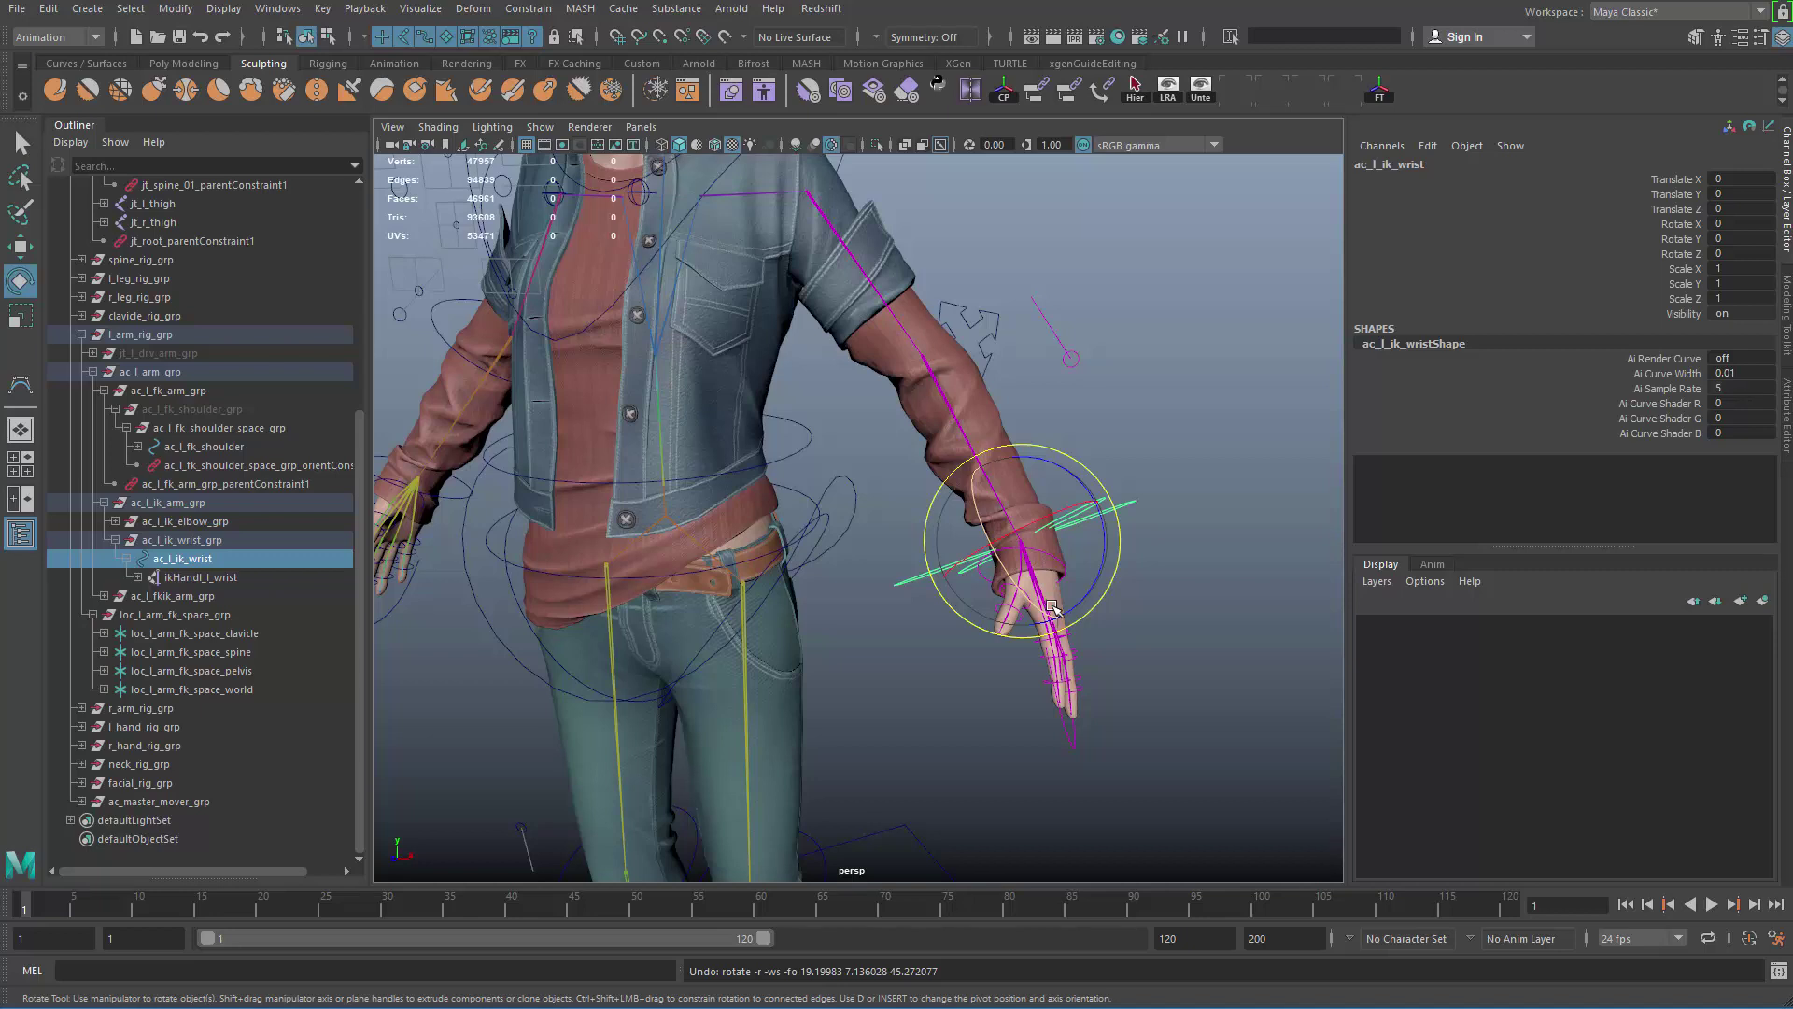
pyautogui.press('q')
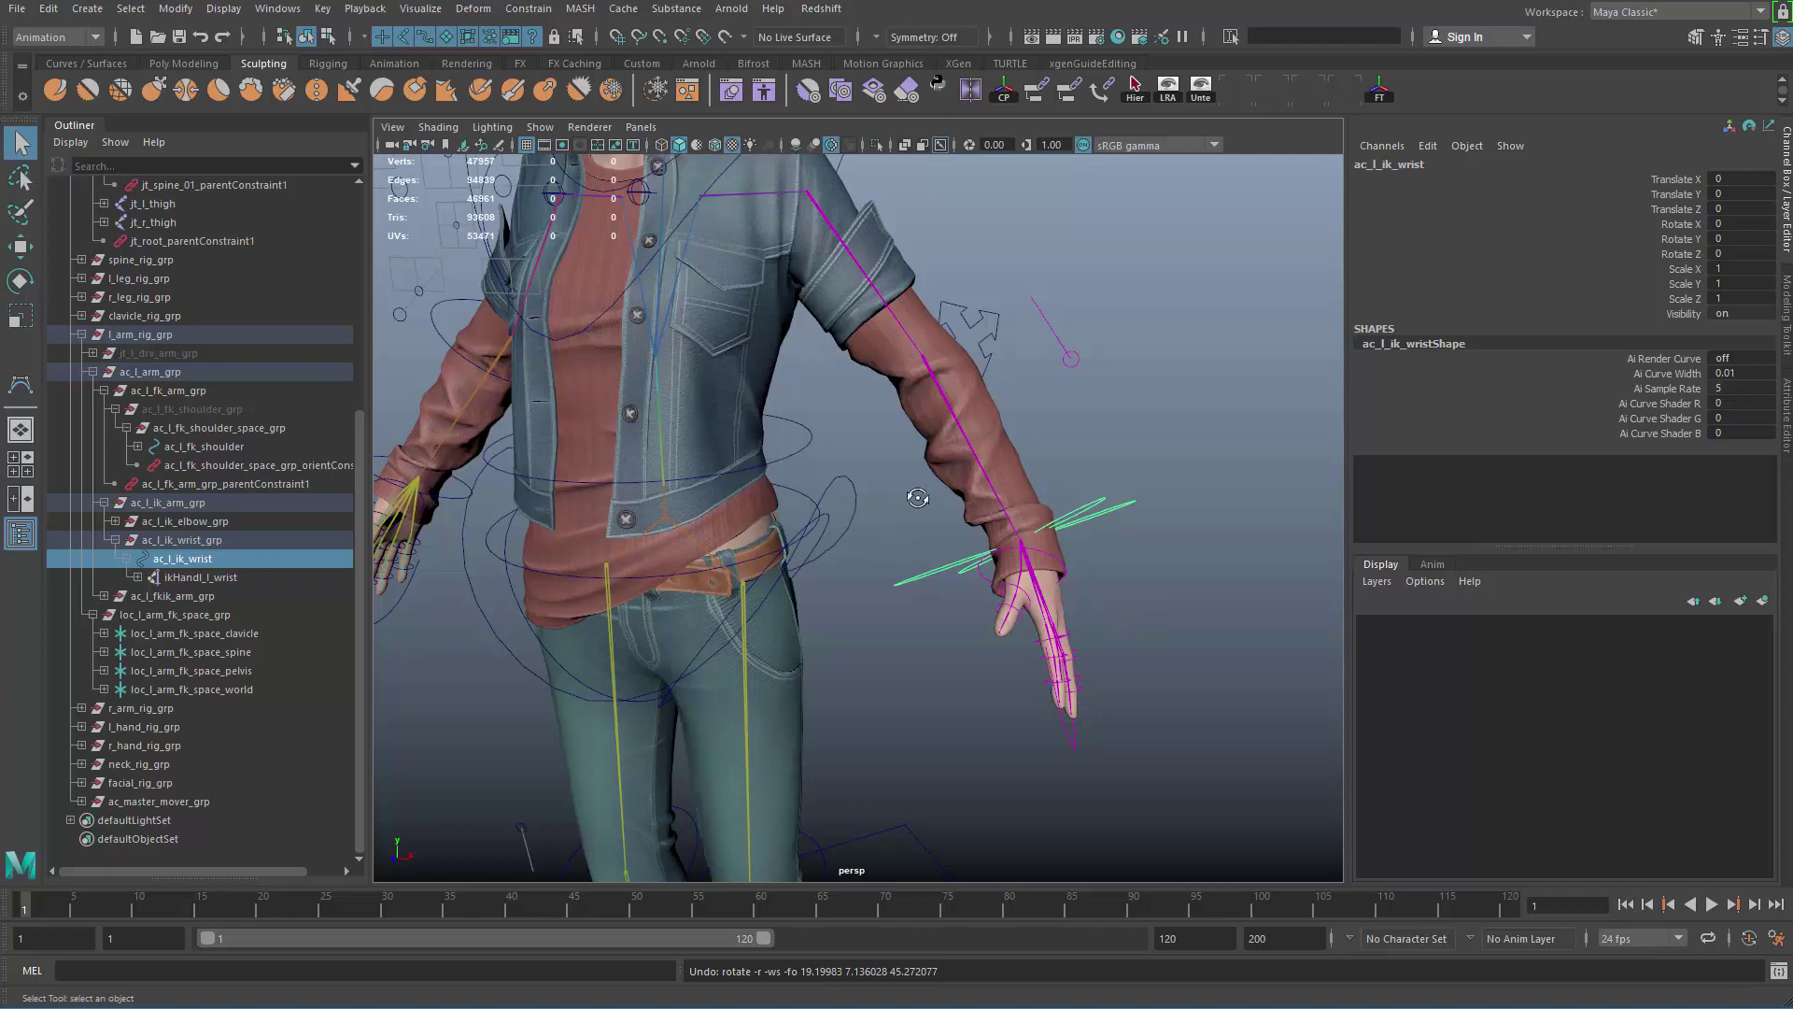
pyautogui.keyDown('alt'); pyautogui.moveTo(916, 496); pyautogui.dragTo(1089, 688, button='middle'); pyautogui.keyUp('alt')
pyautogui.keyDown('alt'); pyautogui.moveTo(1089, 688); pyautogui.dragTo(1040, 701); pyautogui.keyUp('alt')
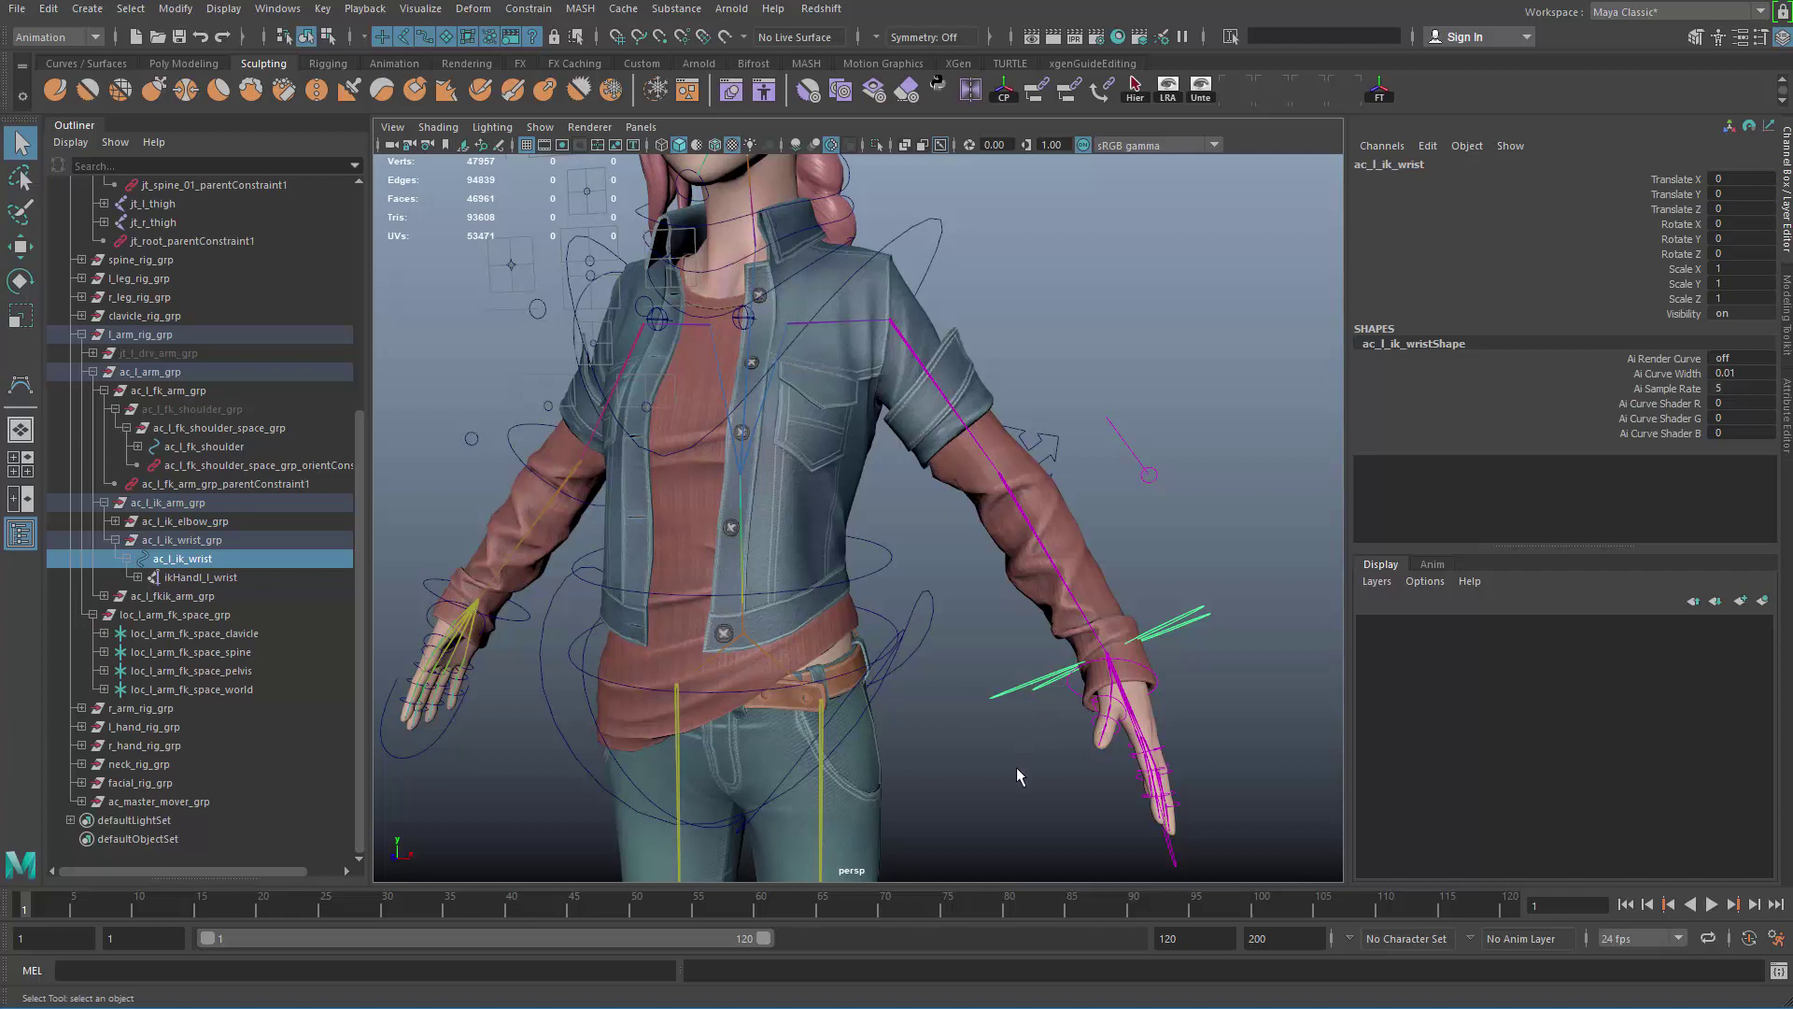
pyautogui.keyDown('alt'); pyautogui.moveTo(1042, 713); pyautogui.dragTo(946, 464); pyautogui.keyUp('alt')
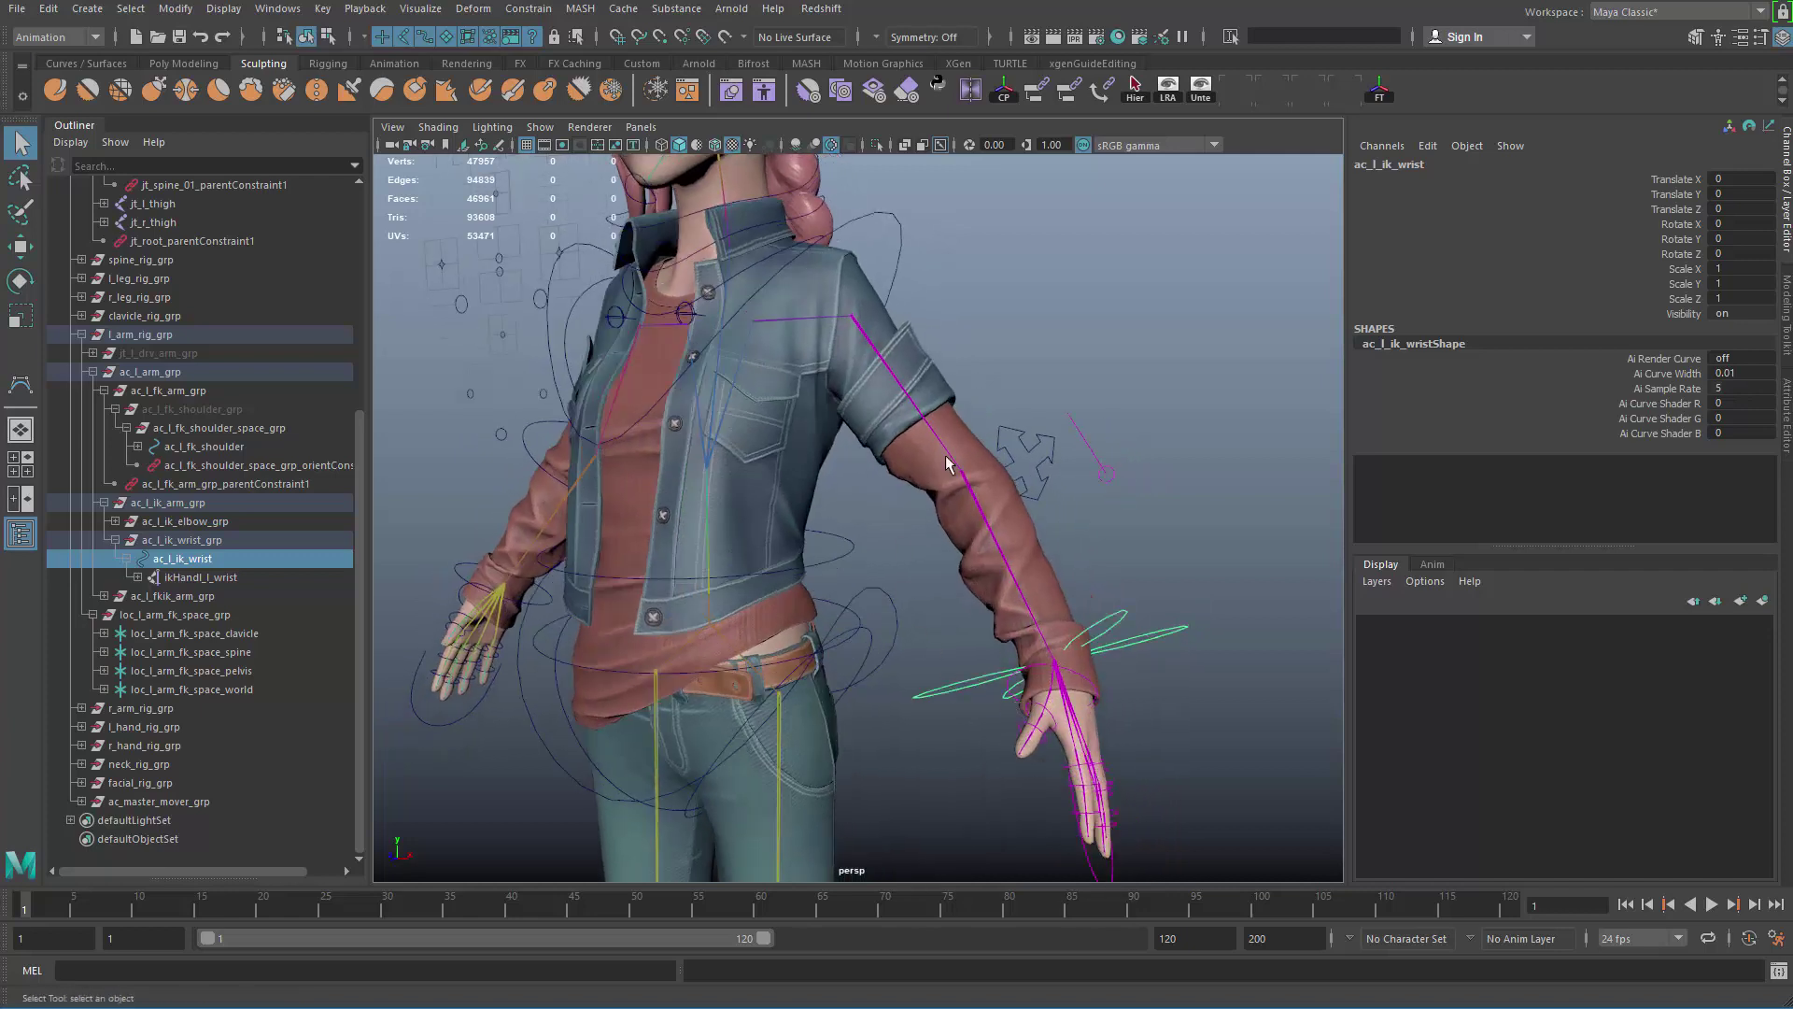
pyautogui.keyDown('alt'); pyautogui.moveTo(1204, 638); pyautogui.dragTo(1310, 656); pyautogui.keyUp('alt')
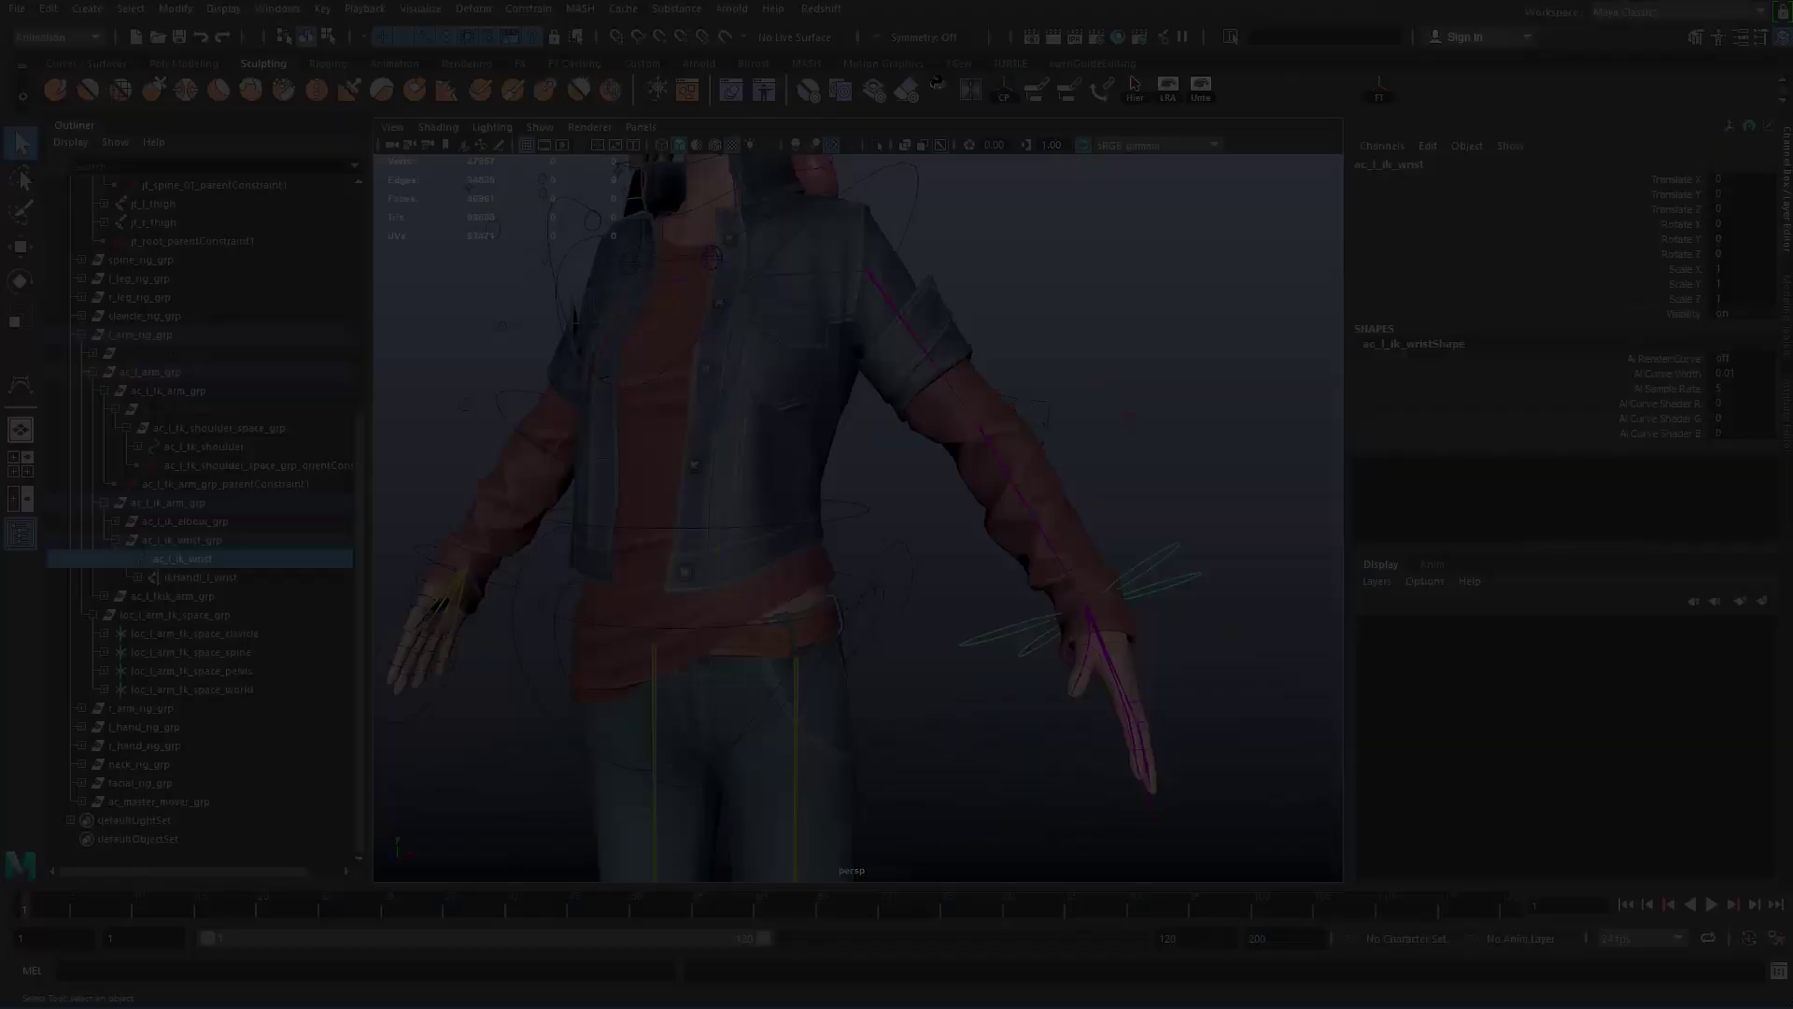